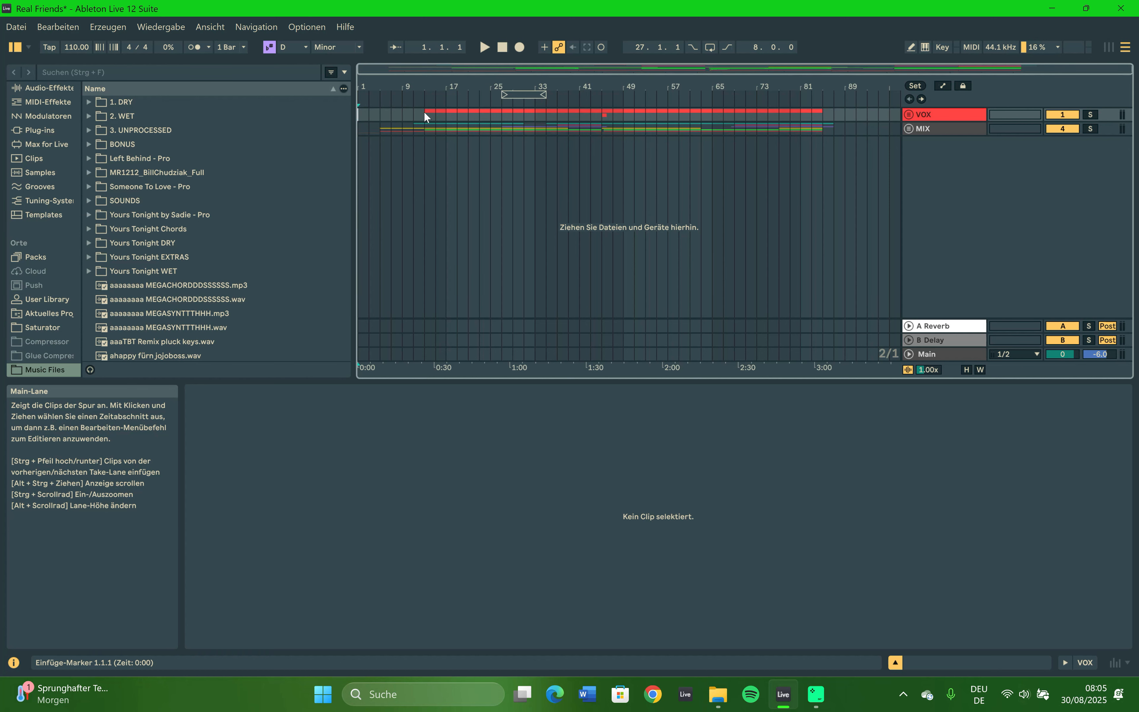
Highlight the whole arrangement across the VOX and MIX groups and return the insert marker to bar 1.
click(358, 115)
drag(358, 115, 838, 129)
click(838, 130)
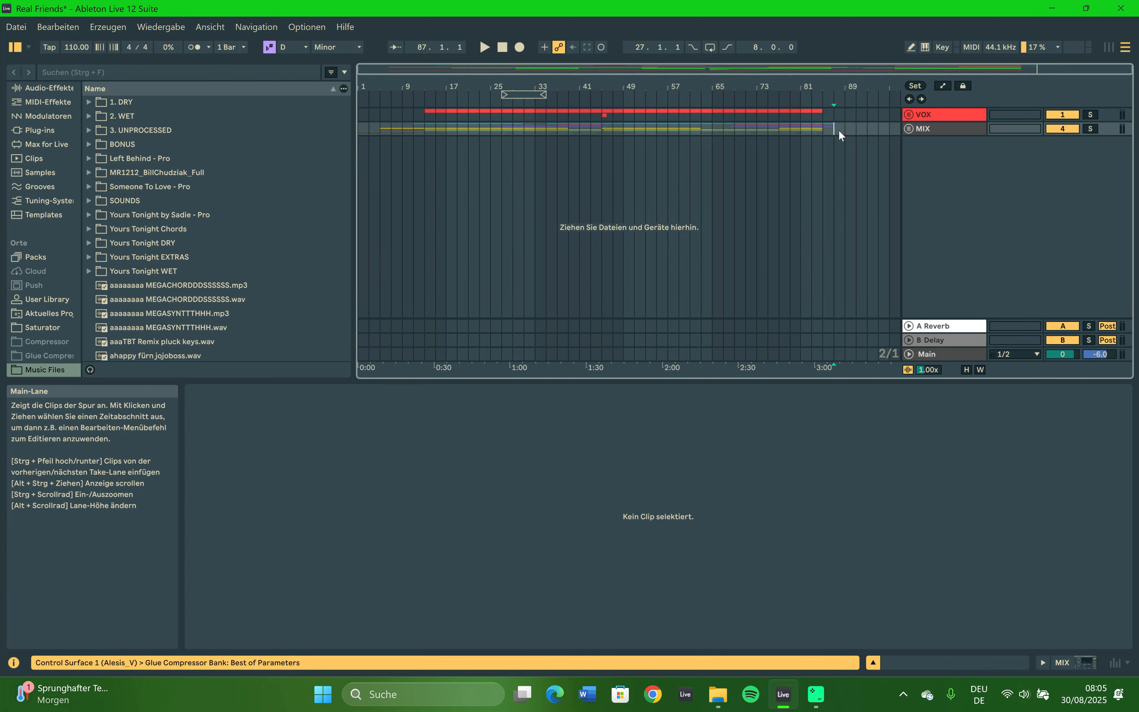
click(362, 114)
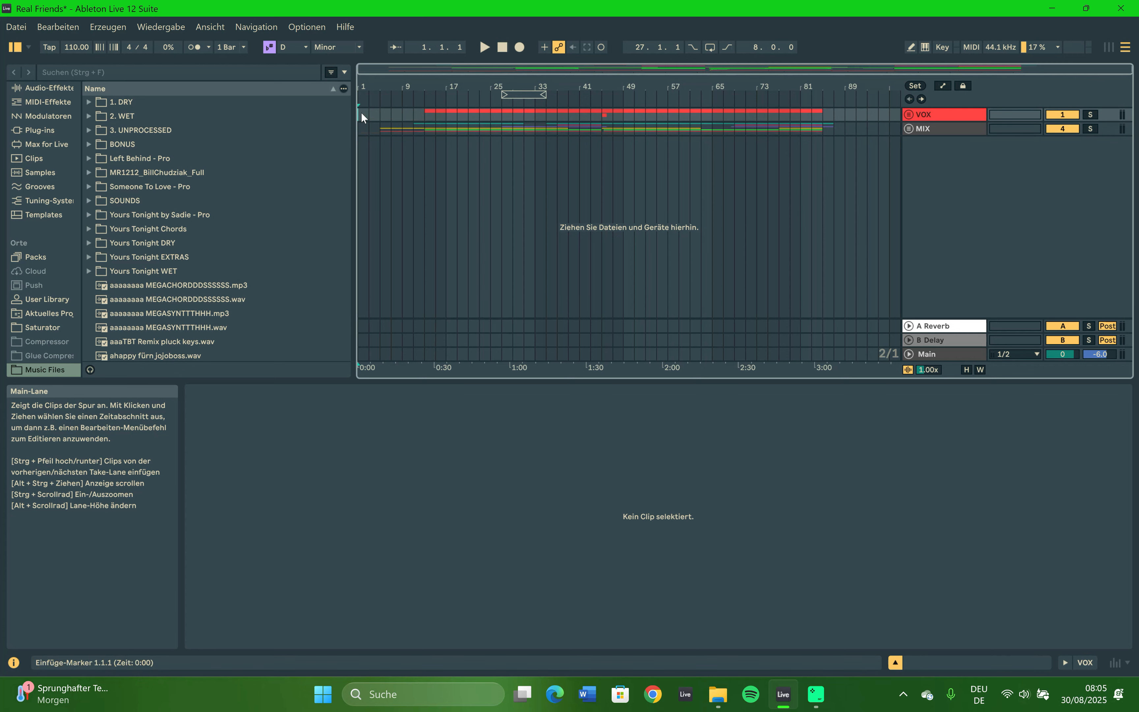
Unfold the MIX group to view its subgroups, fold it again, and play the song from bar 1.
click(909, 129)
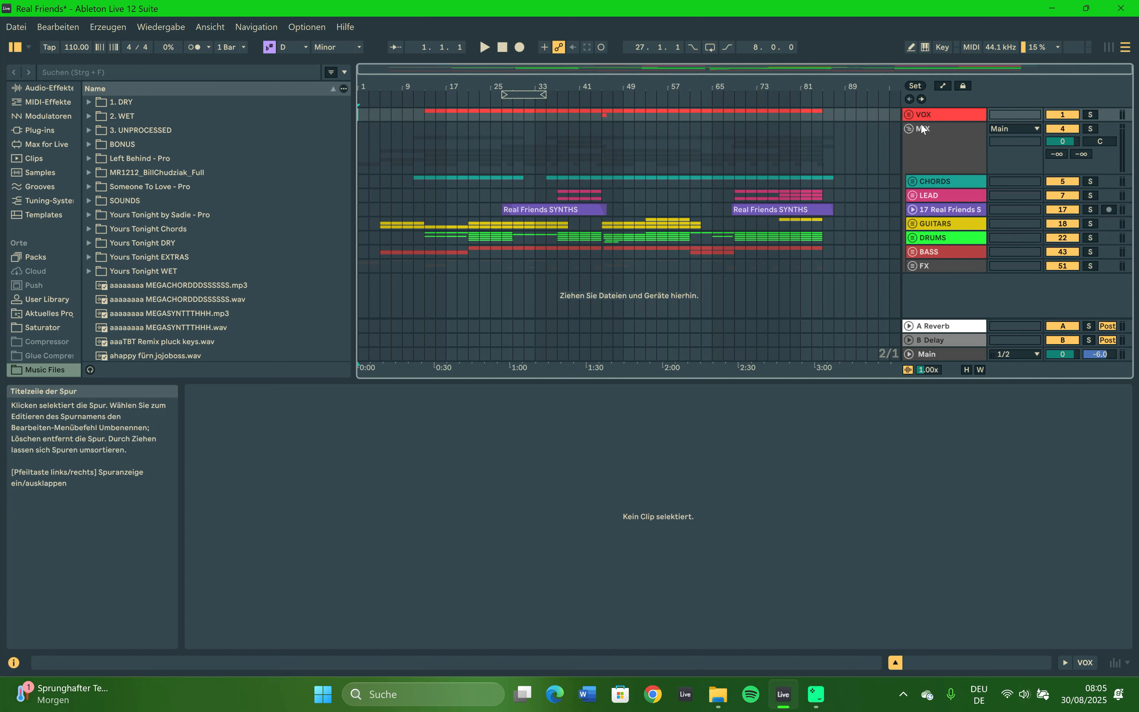
click(910, 127)
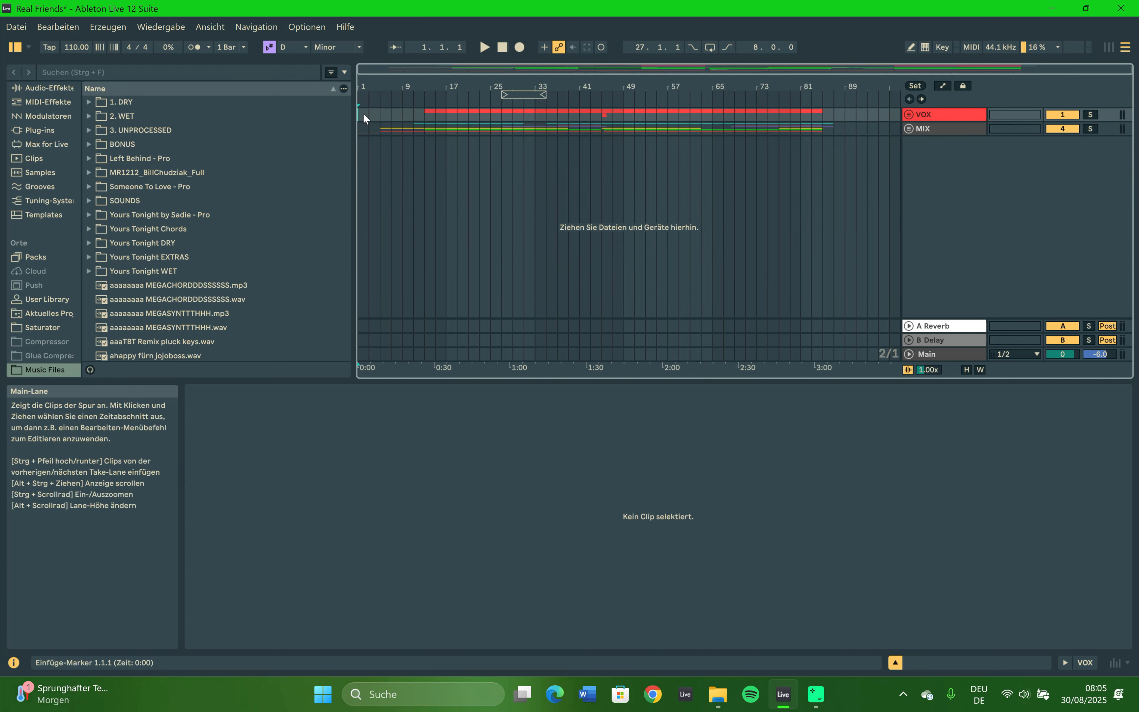
key(space)
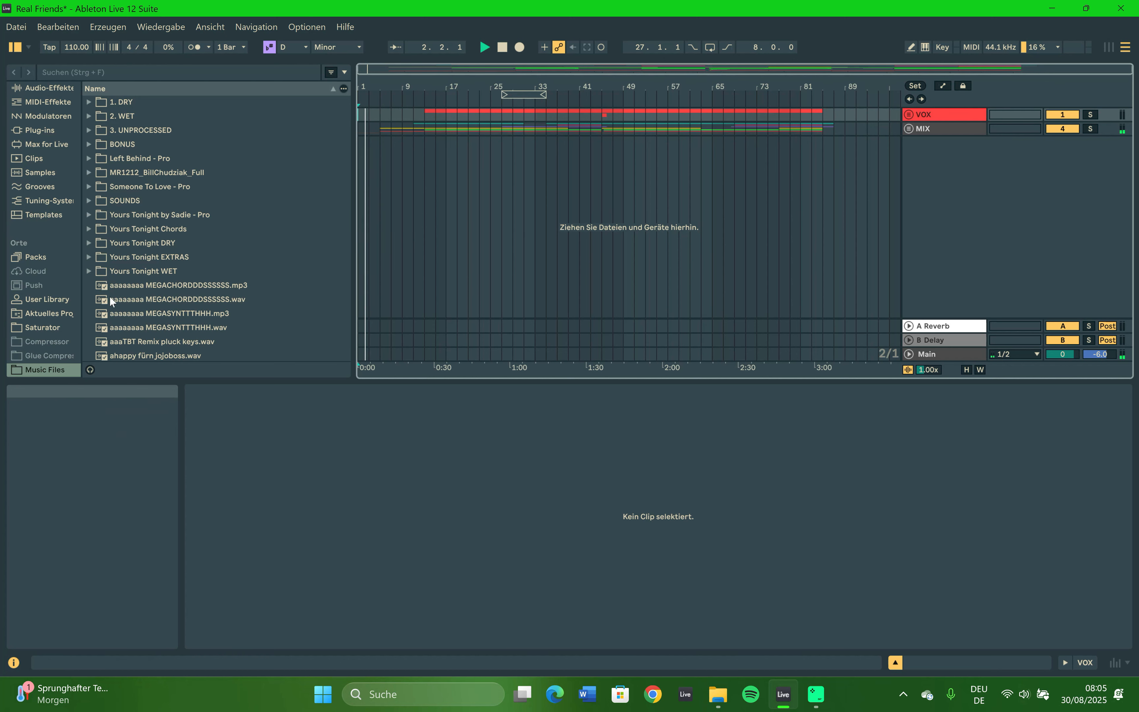
Find Real Friends SYNTHS.wav in the Music Files folder and select it.
scroll(148, 272, down, 6)
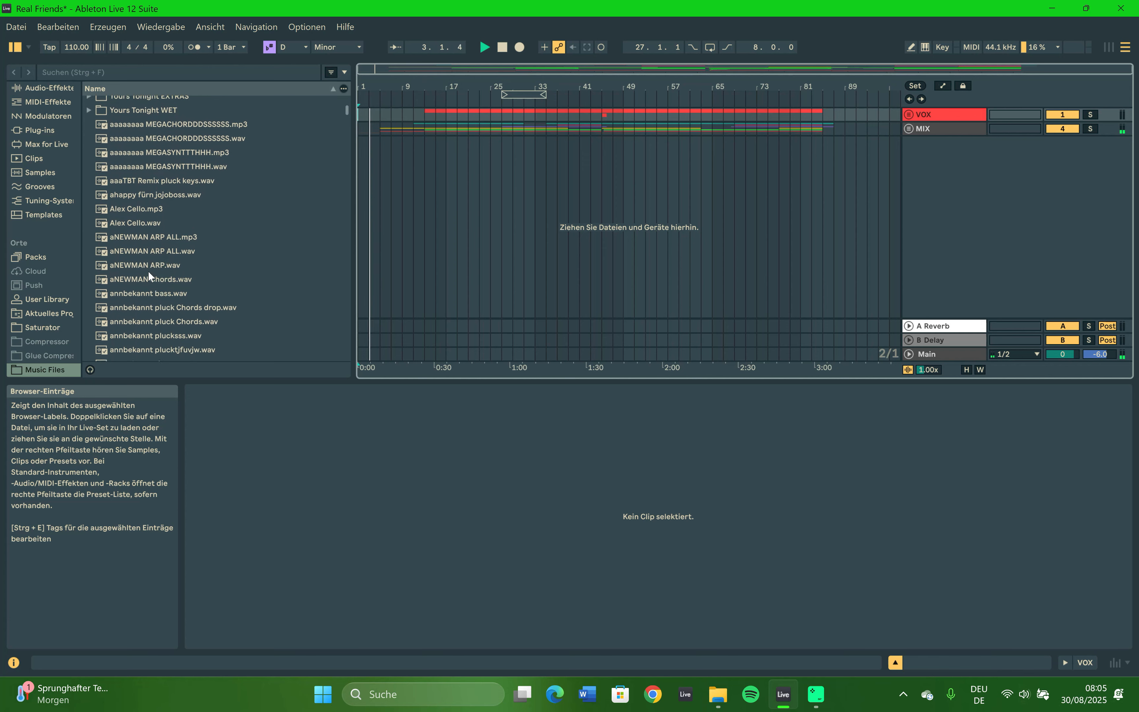
scroll(148, 274, down, 15)
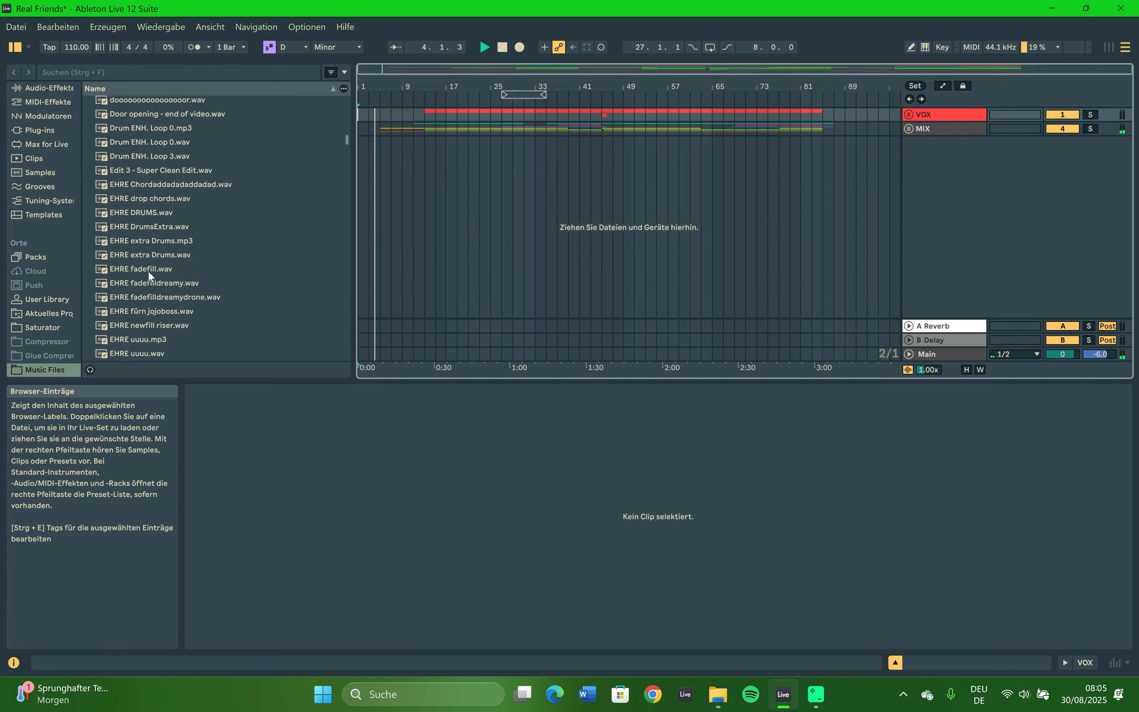
scroll(148, 267, down, 20)
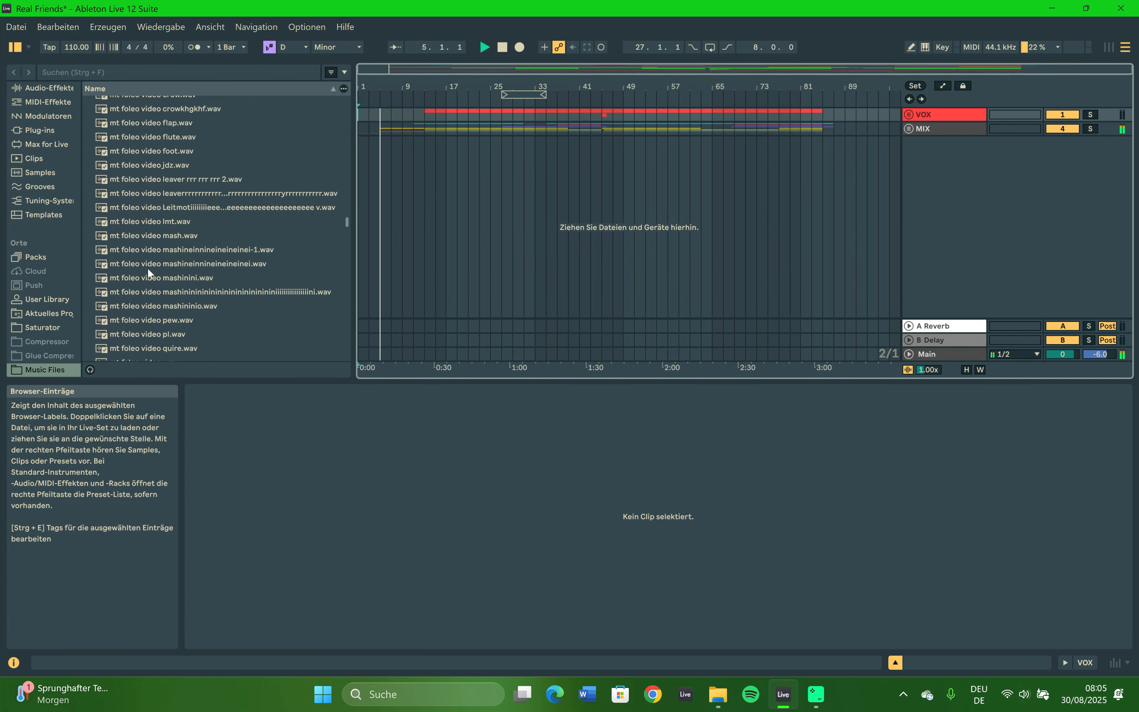
scroll(147, 268, down, 20)
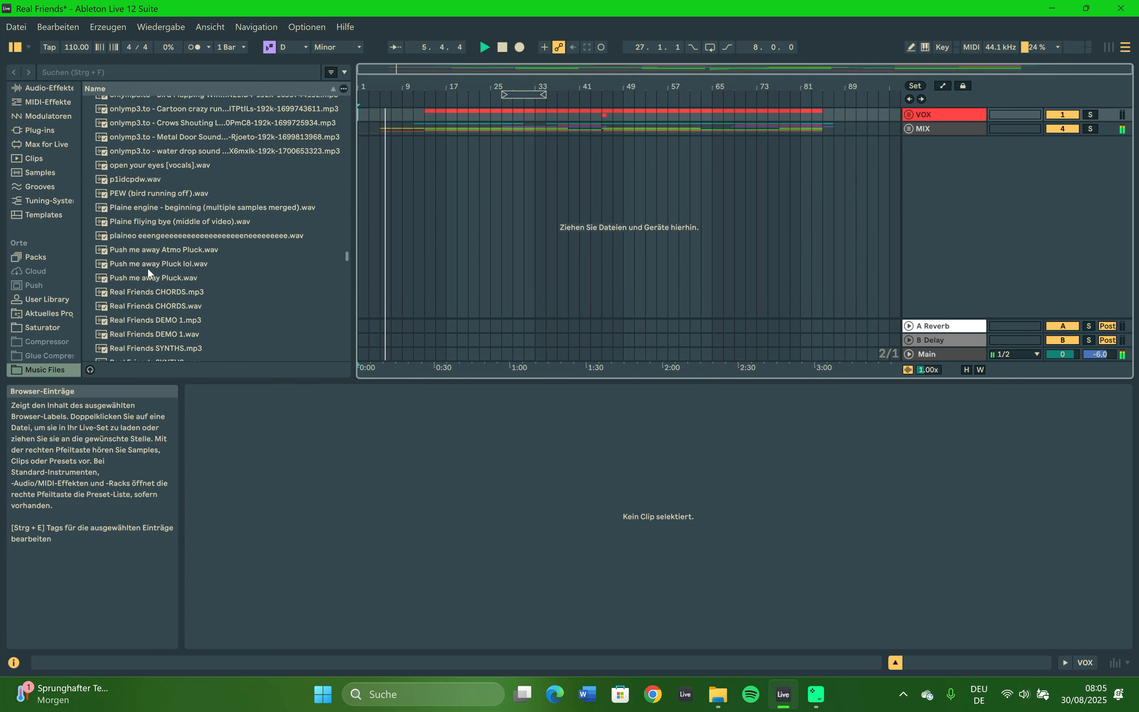
scroll(148, 268, up, 5)
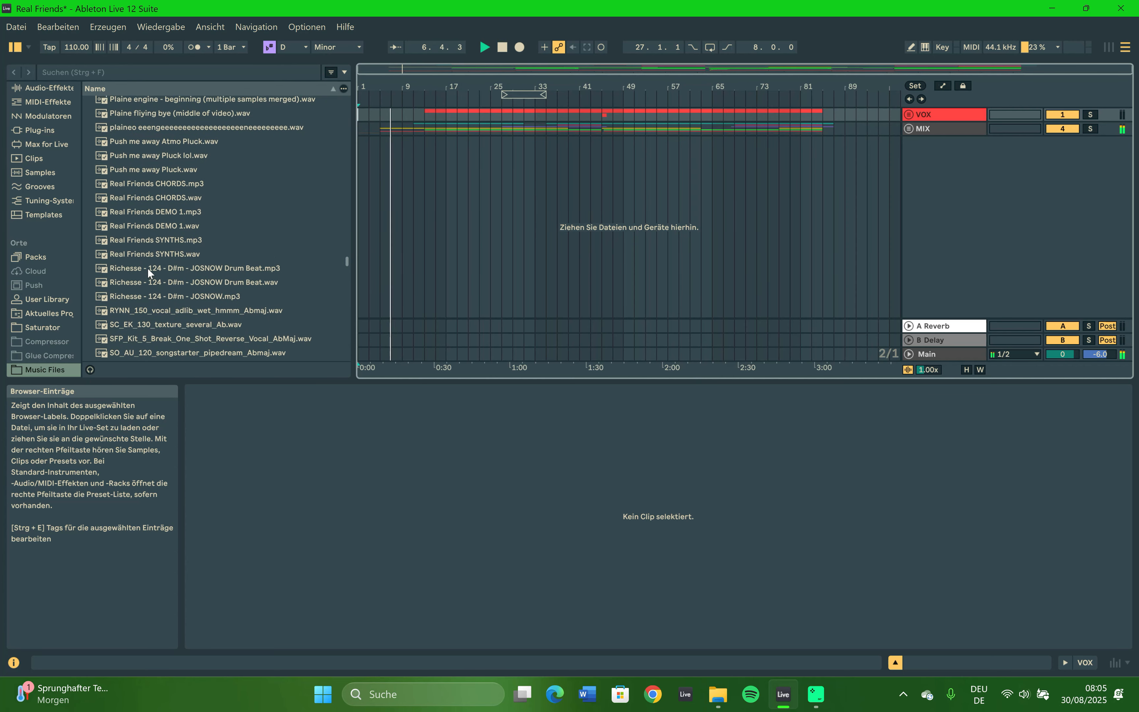
click(178, 254)
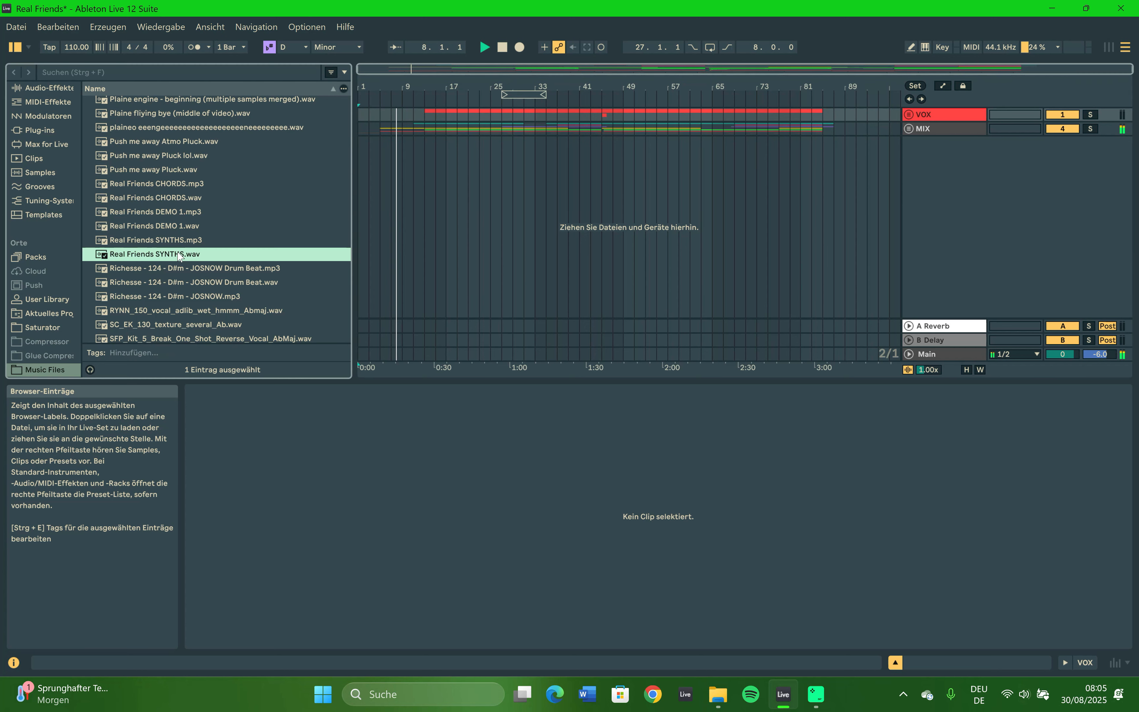
Unfold the MIX group during playback to inspect its Real Friends SYNTHS track, and fold the group again.
click(490, 240)
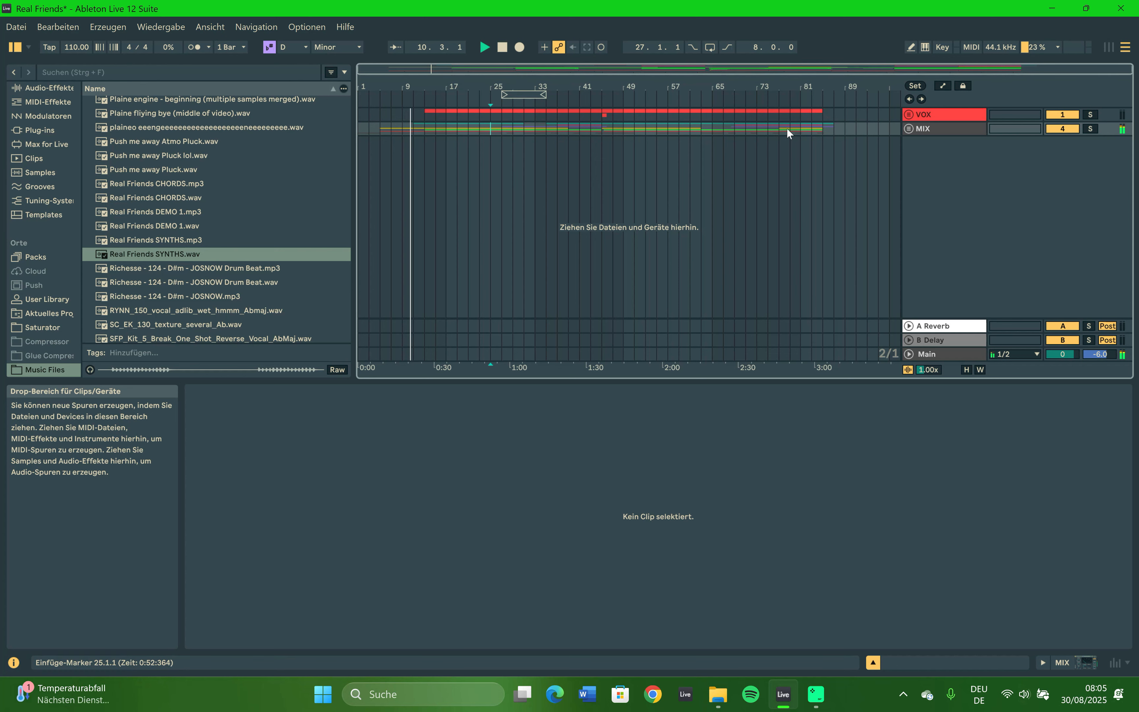
click(908, 128)
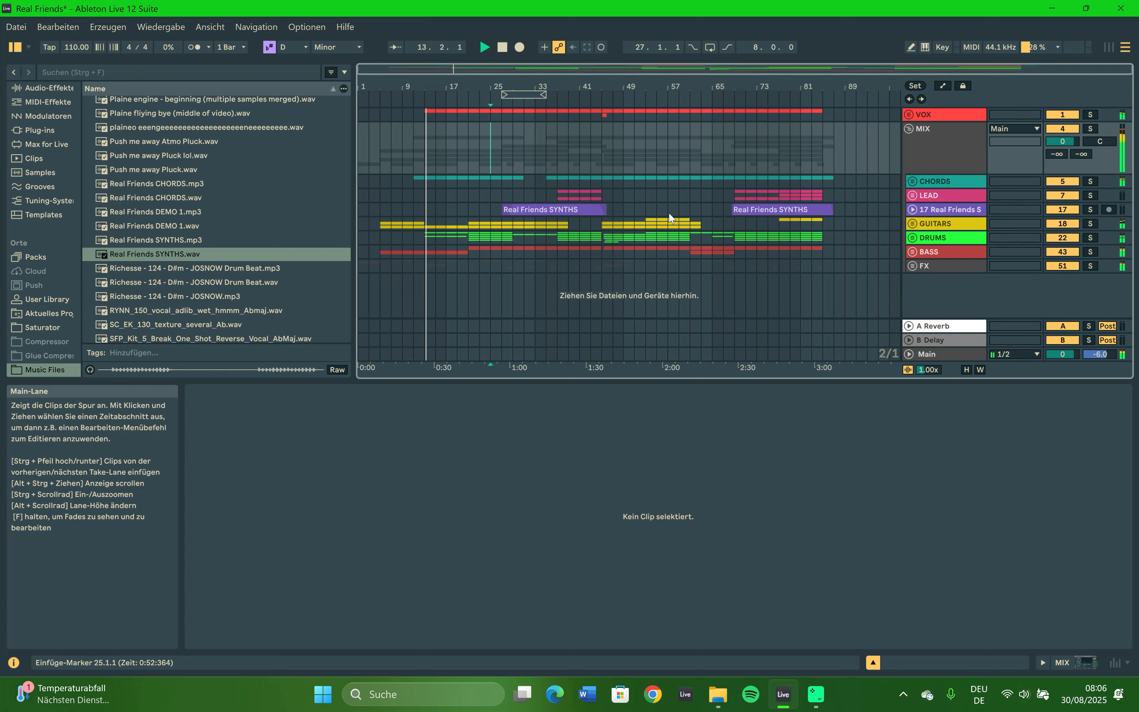
click(913, 214)
click(915, 212)
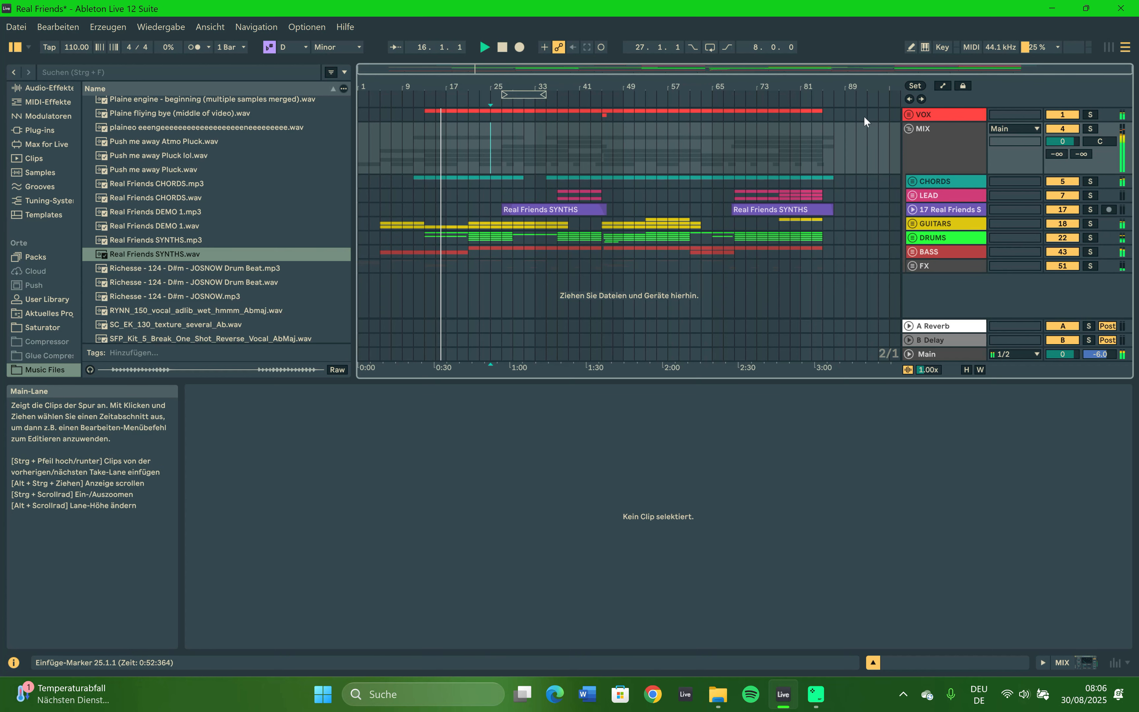
click(911, 129)
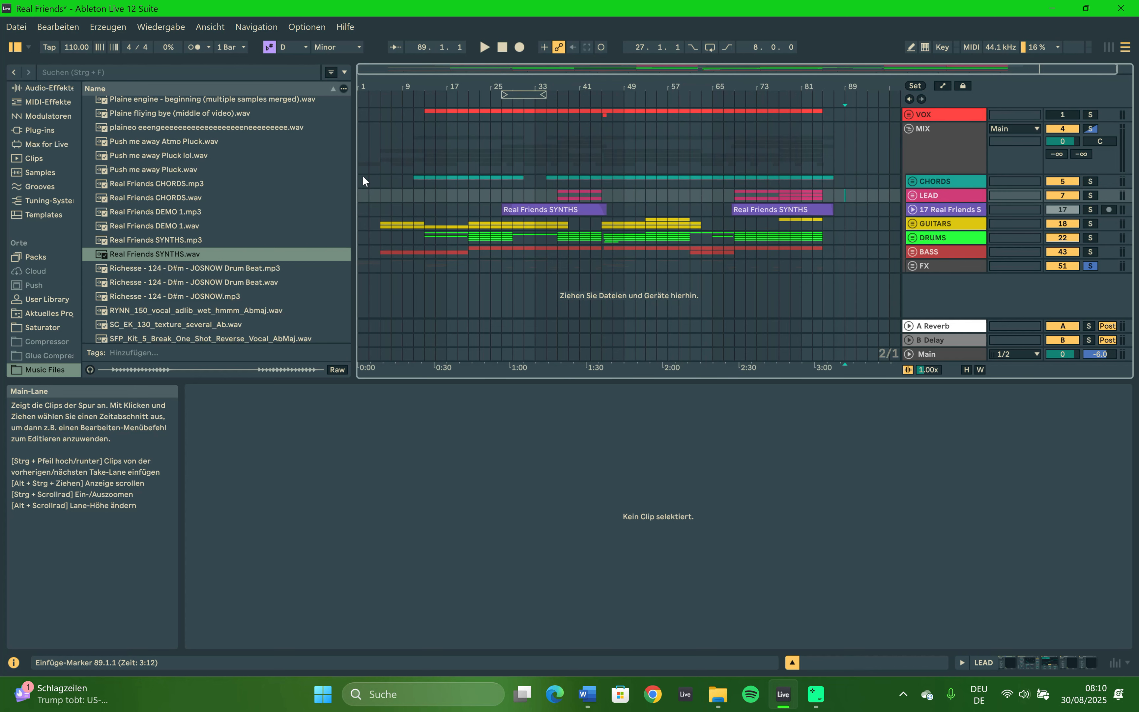
Return the insert marker to bar 1 and highlight the full song length across the tracks from CHORDS down to FX.
click(364, 182)
click(358, 183)
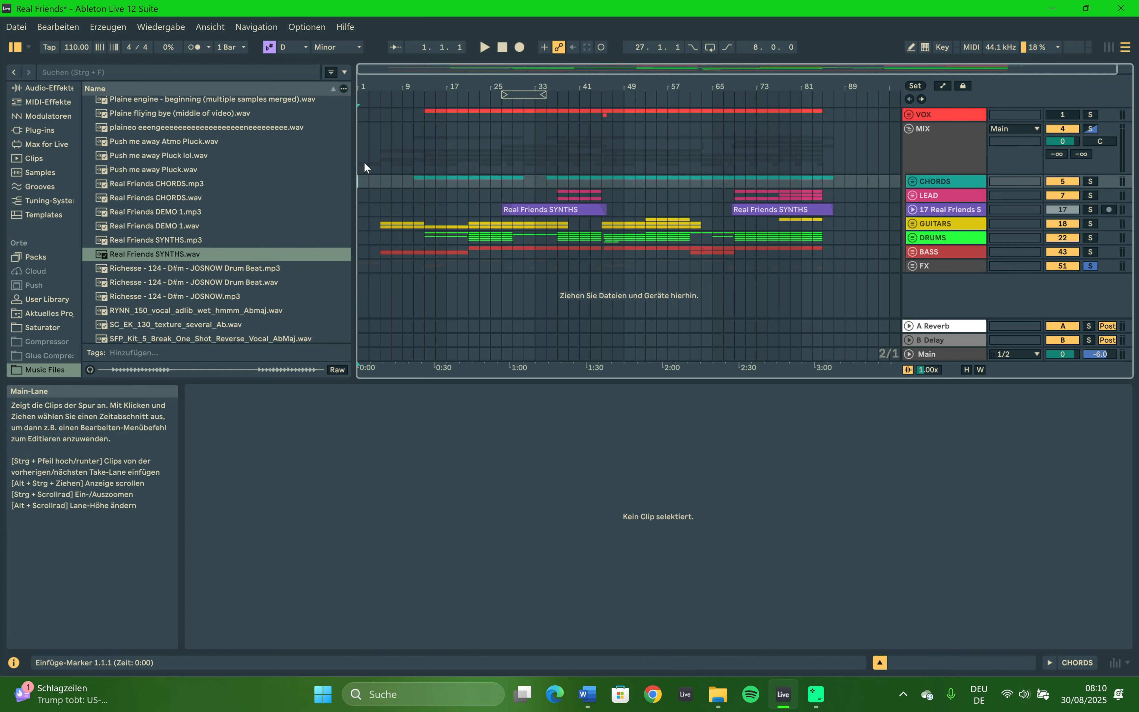
drag(358, 178, 851, 302)
click(866, 206)
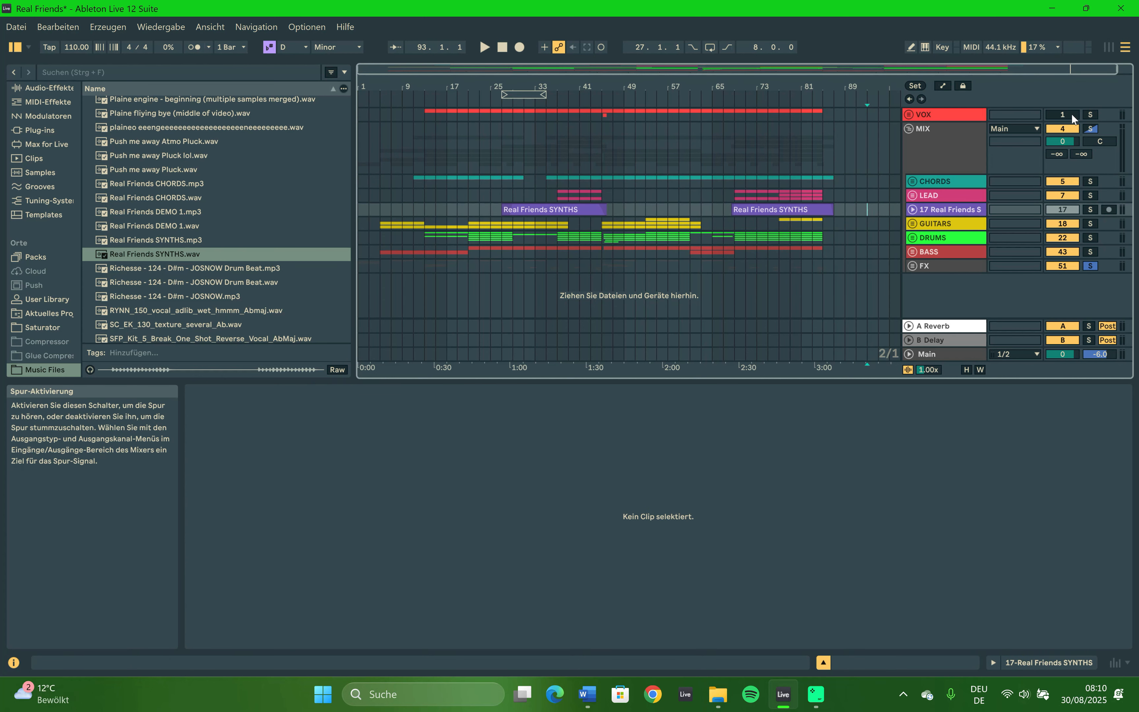
Switch to Word to view the lyrics in REAL FRIENDS.docx, and switch back to Ableton Live.
mouse_move(587, 706)
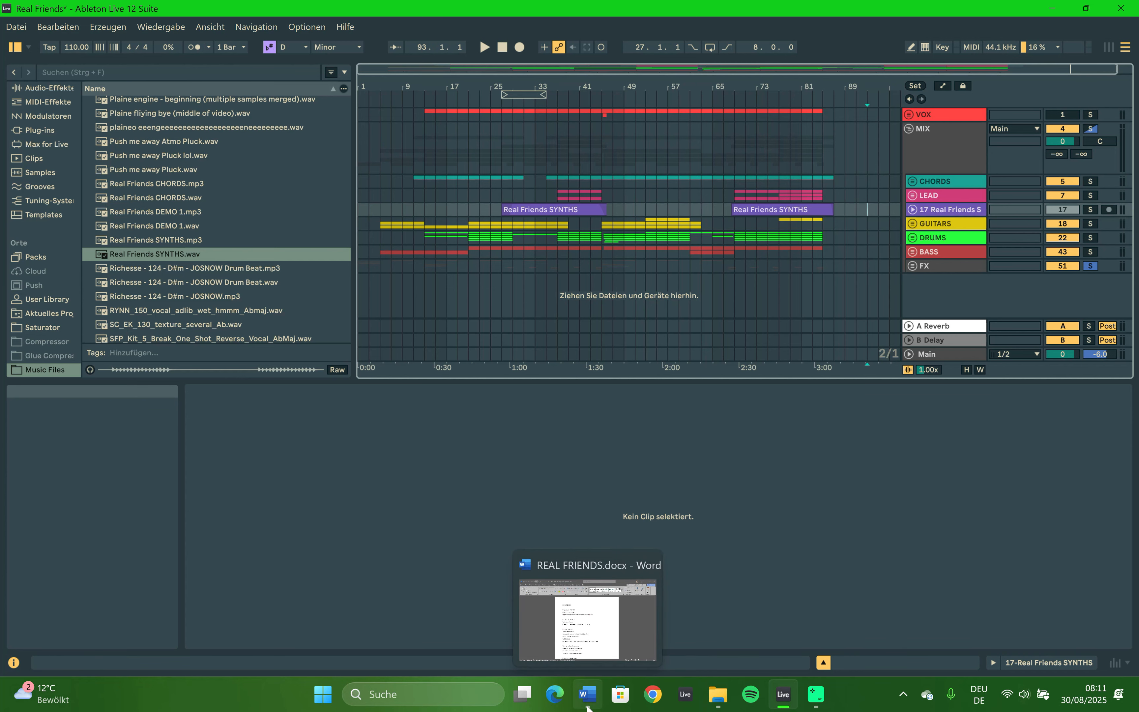
click(585, 700)
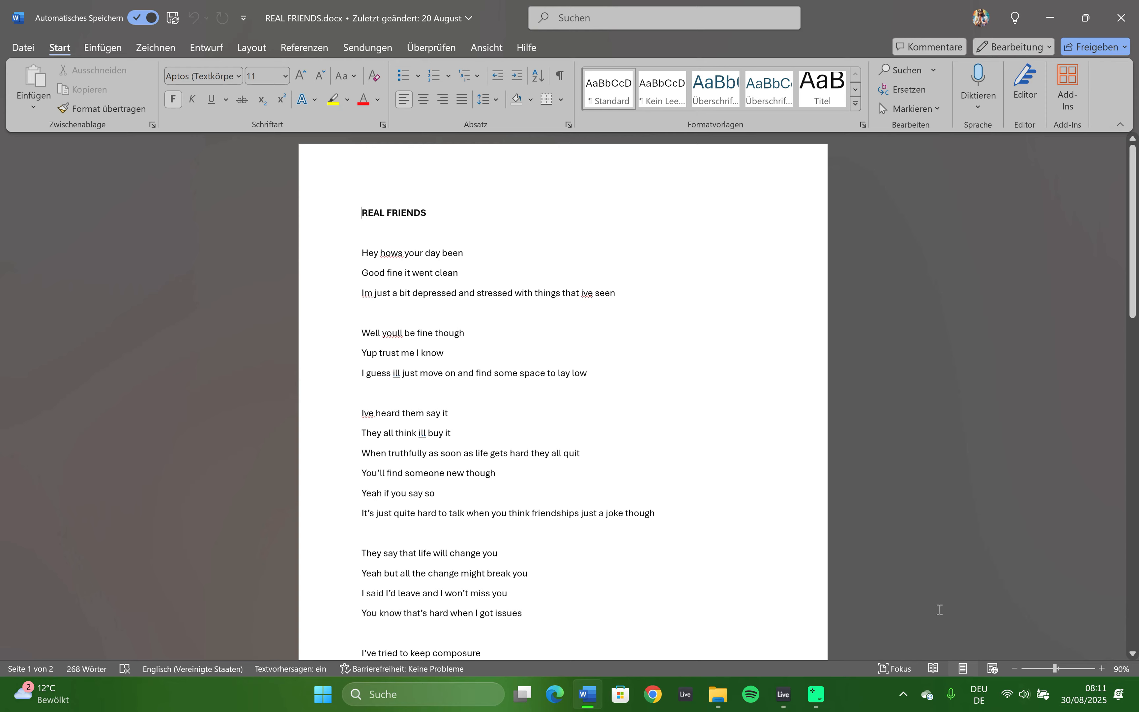
click(782, 696)
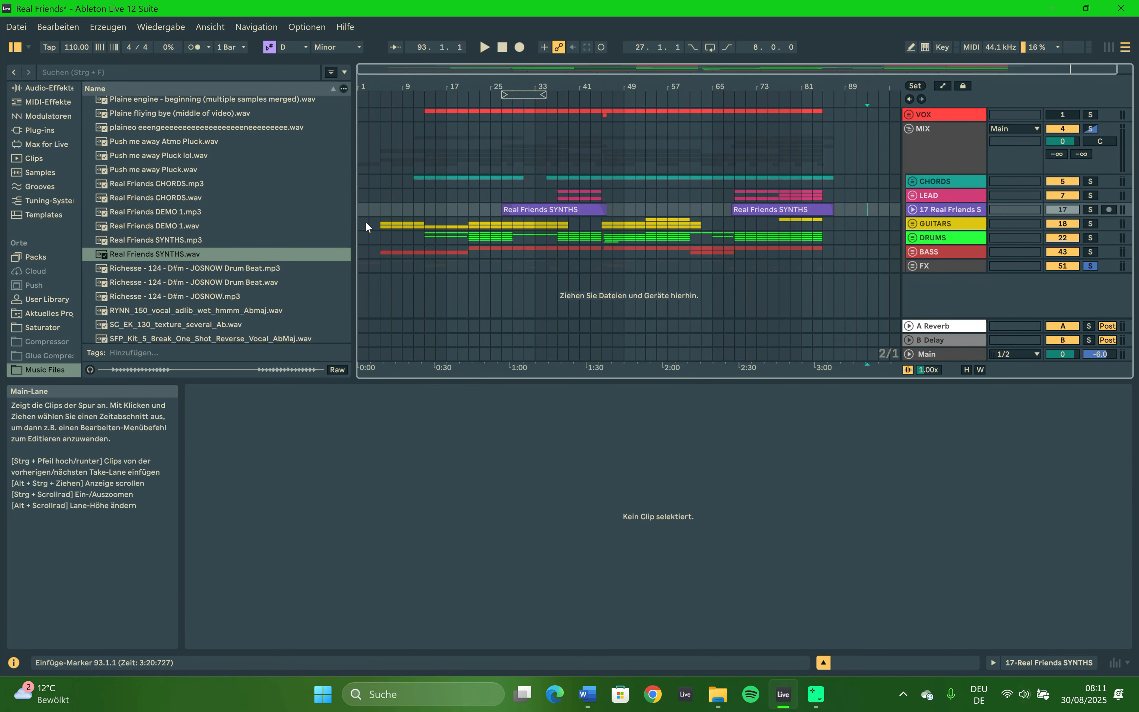
Unfold the soloed FX group, play its sounds from bar 1, and fold the group again.
mouse_move(359, 207)
mouse_down()
mouse_move(363, 269)
mouse_move(834, 267)
mouse_up()
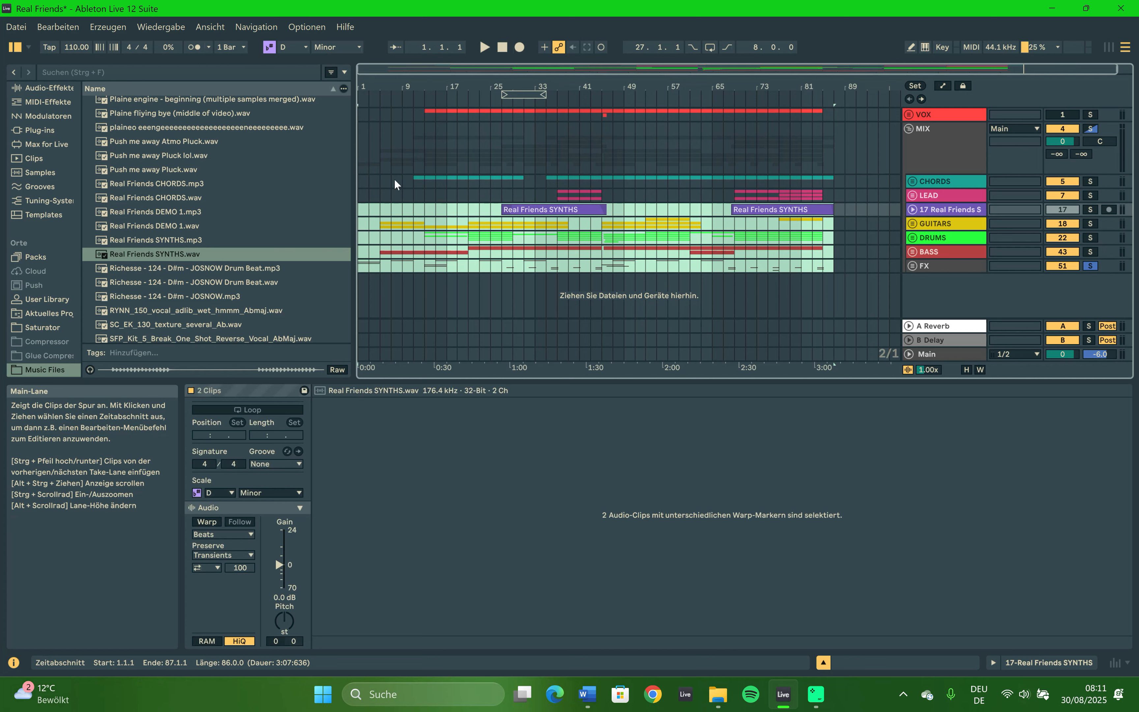
click(359, 210)
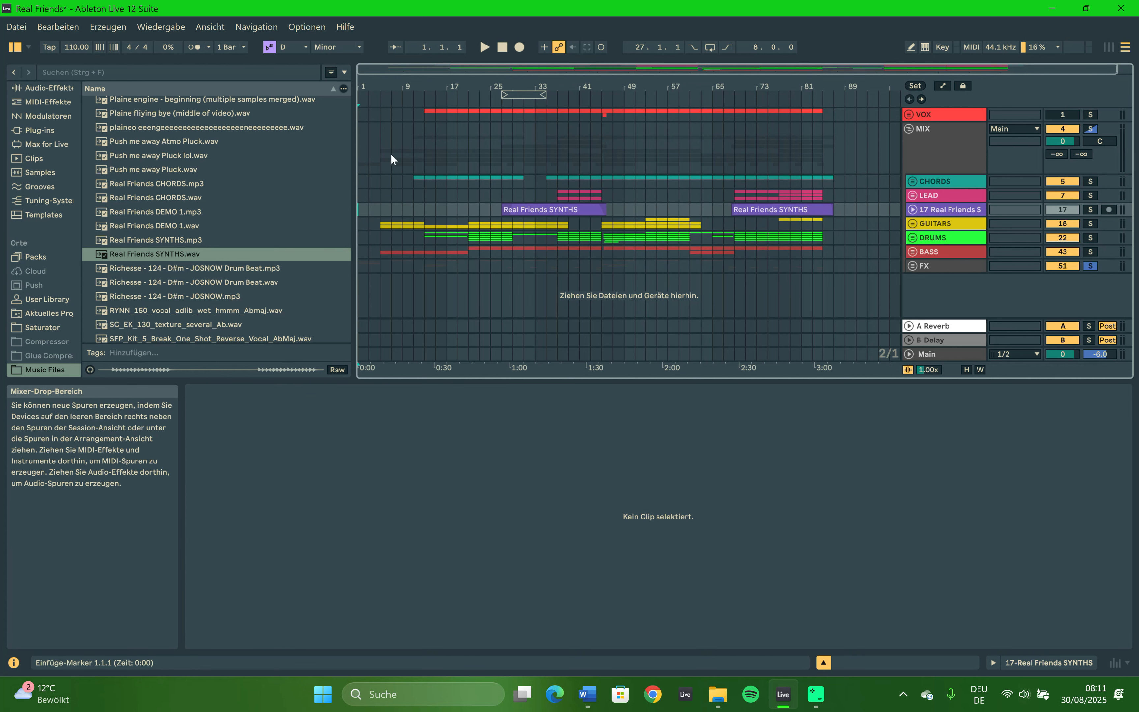
click(911, 266)
scroll(520, 133, down, 5)
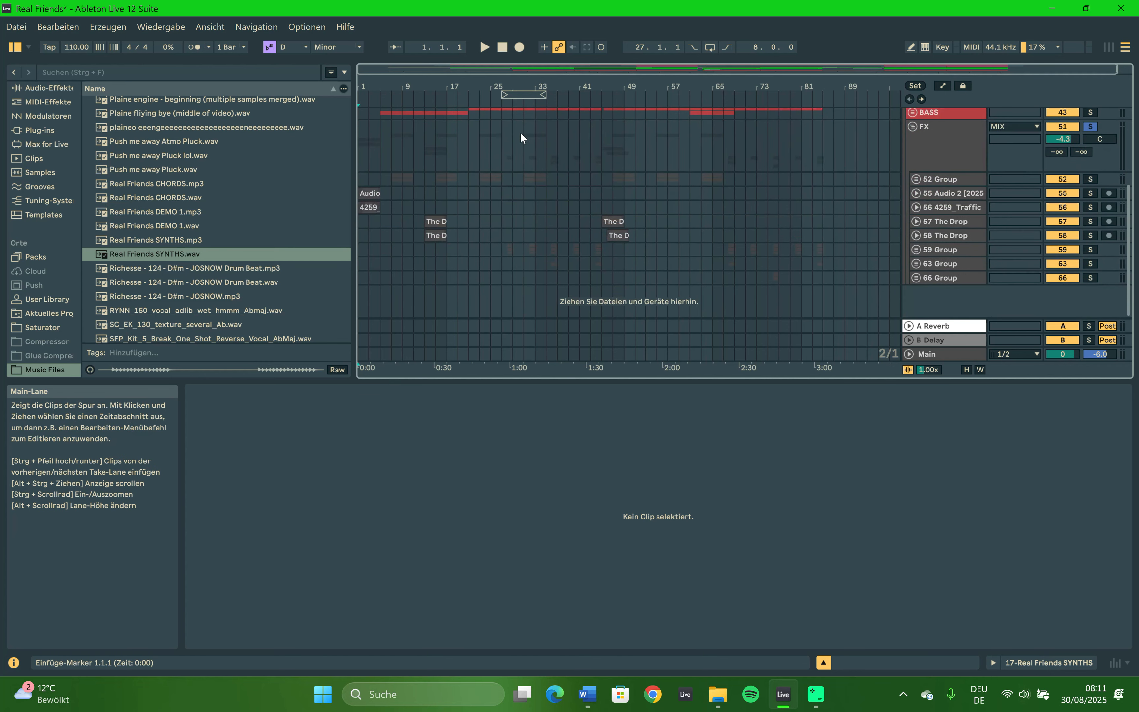
click(359, 177)
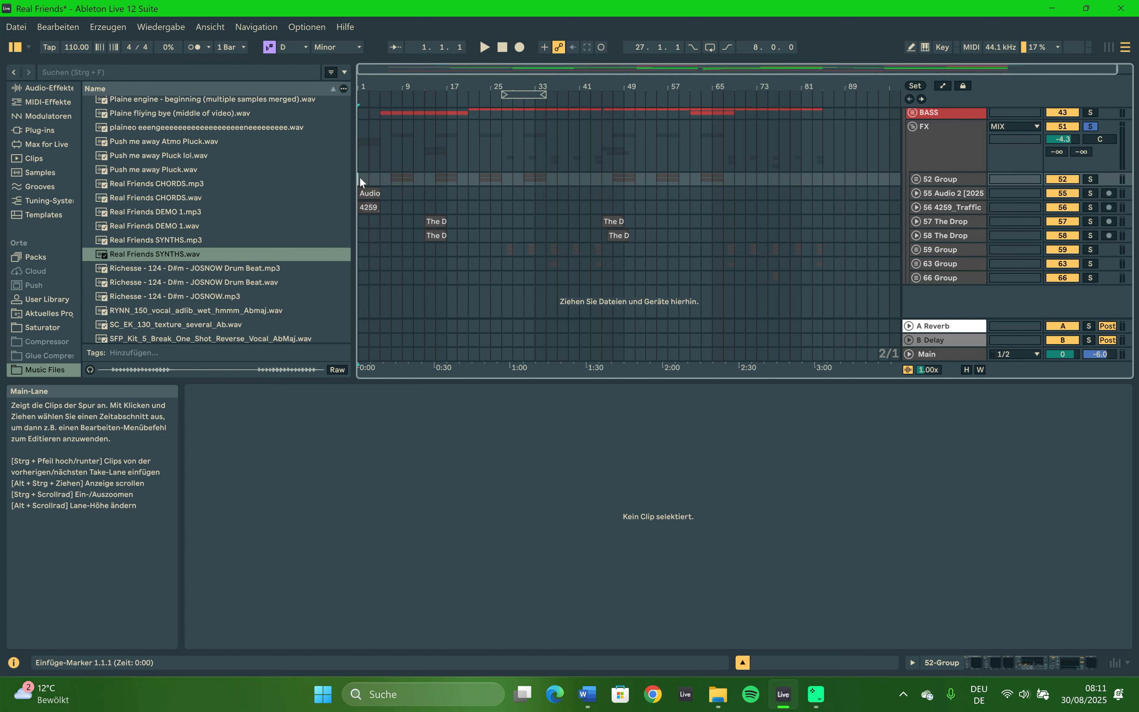
key(space)
click(914, 125)
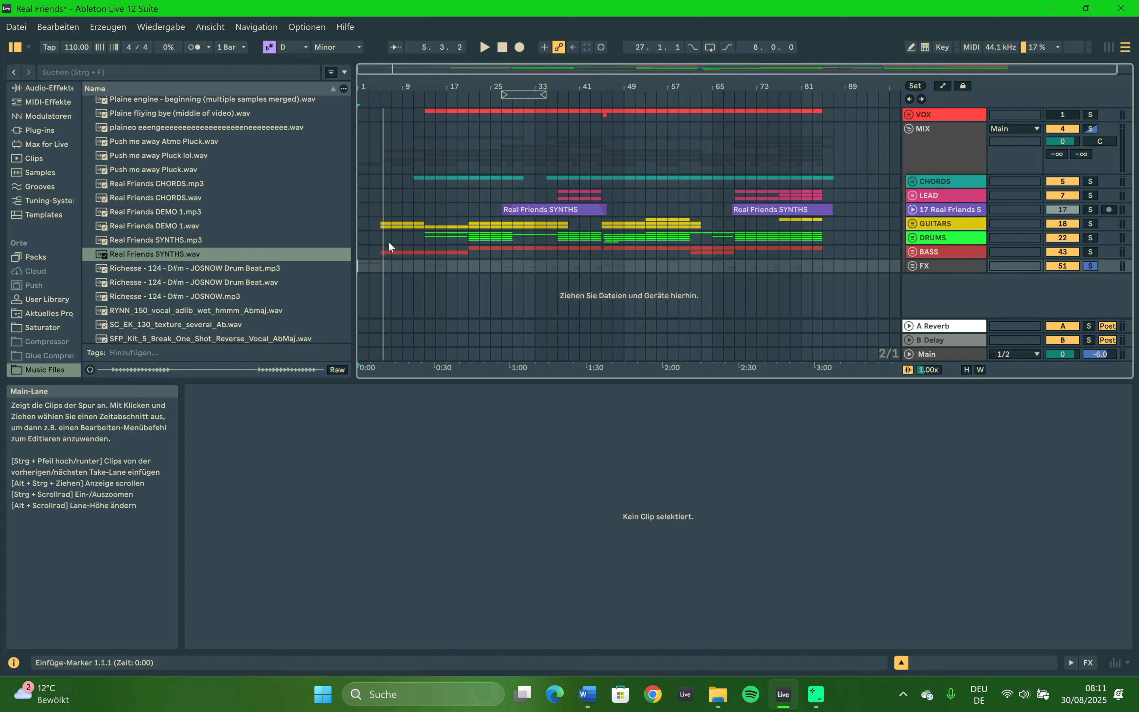
Solo the GUITARS group, play it from bar 5, and unfold it to show its three Ample Guitar tracks.
click(379, 225)
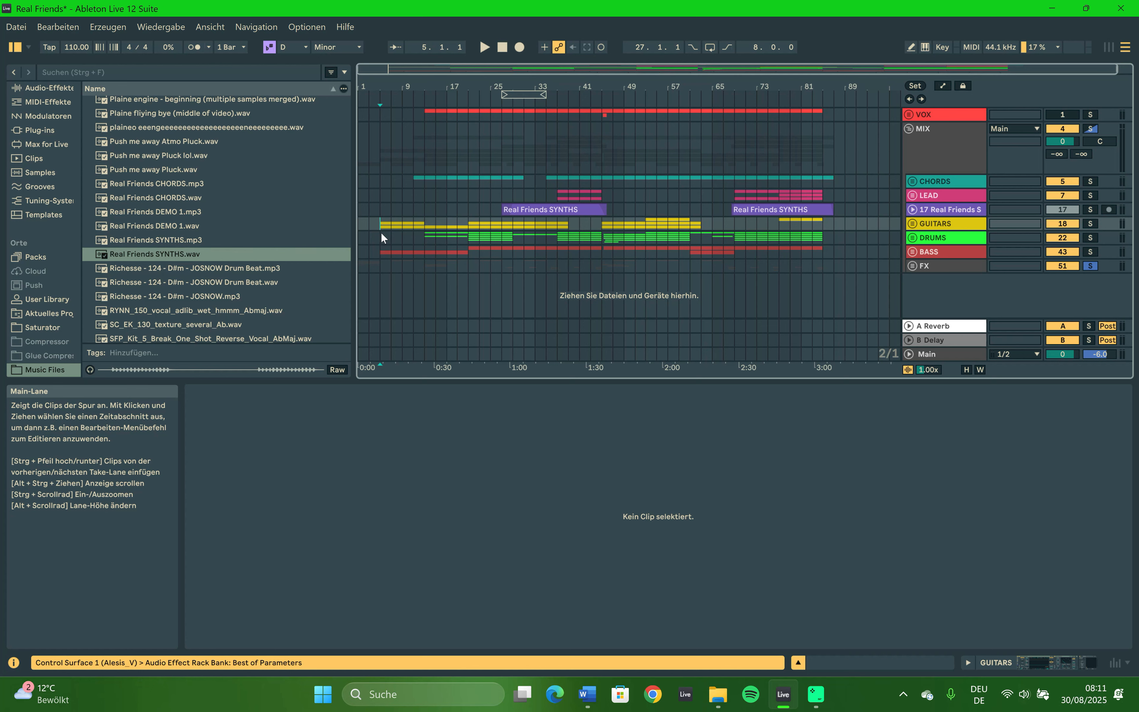
click(1091, 224)
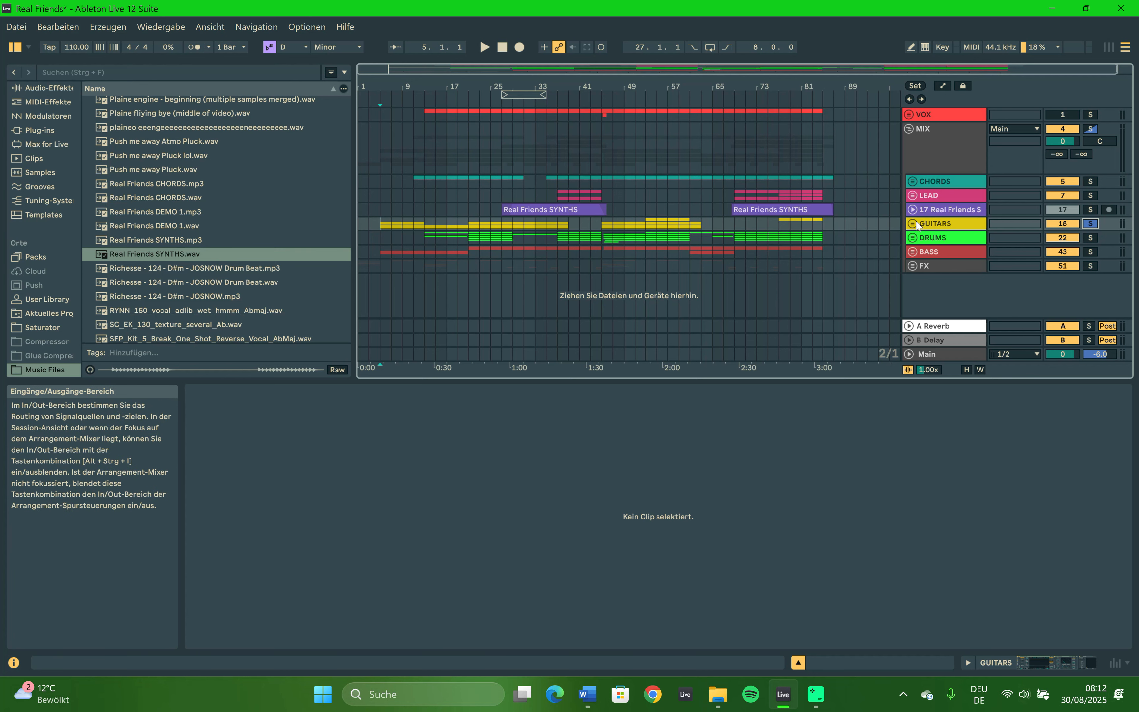
key(space)
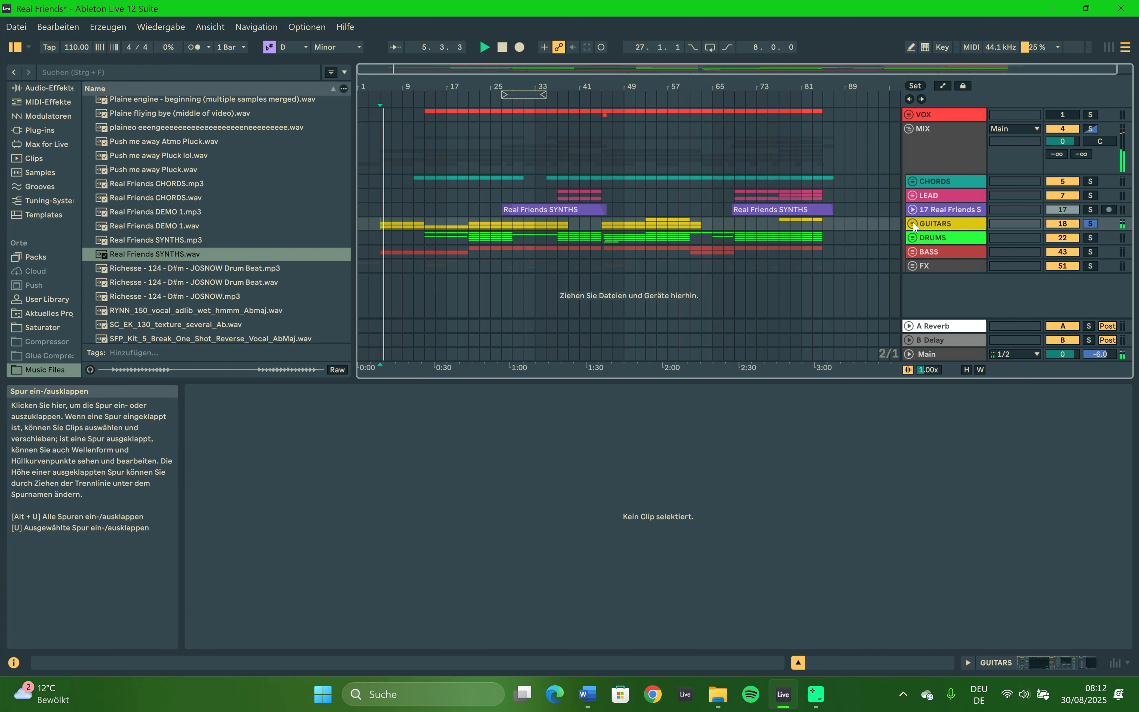
click(914, 224)
scroll(770, 256, down, 3)
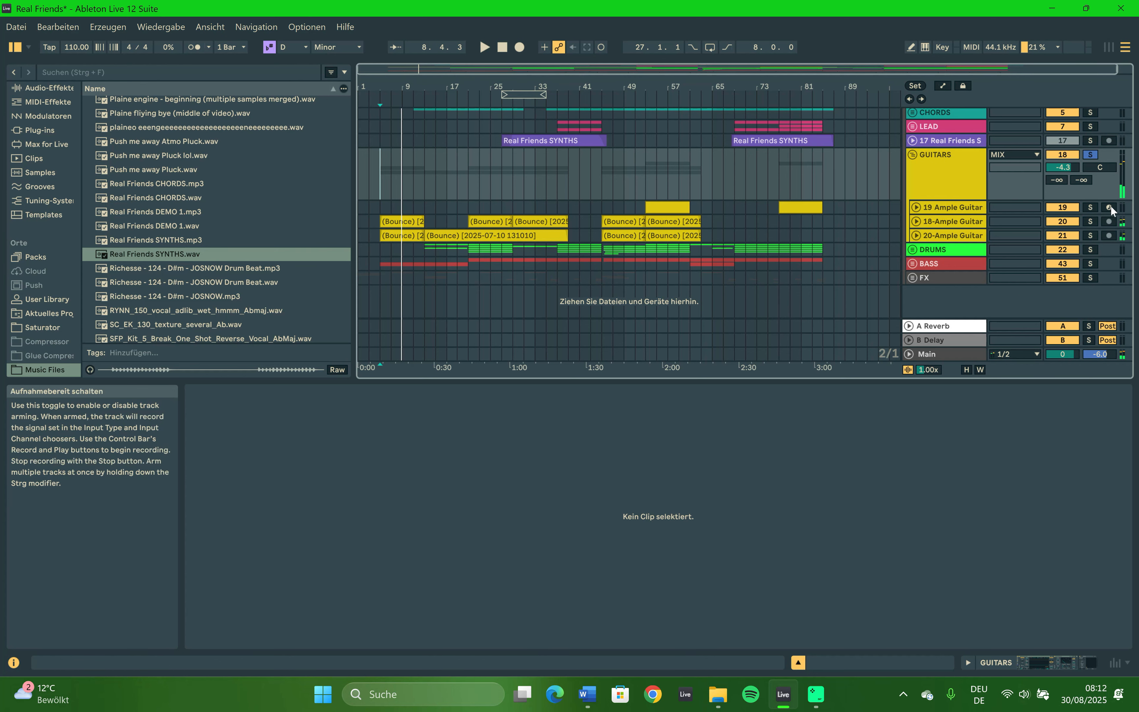
Solo the 19 Ample Guitar track and play from bar 5, switching the solo to 18-Ample Guitar for comparison.
click(1089, 206)
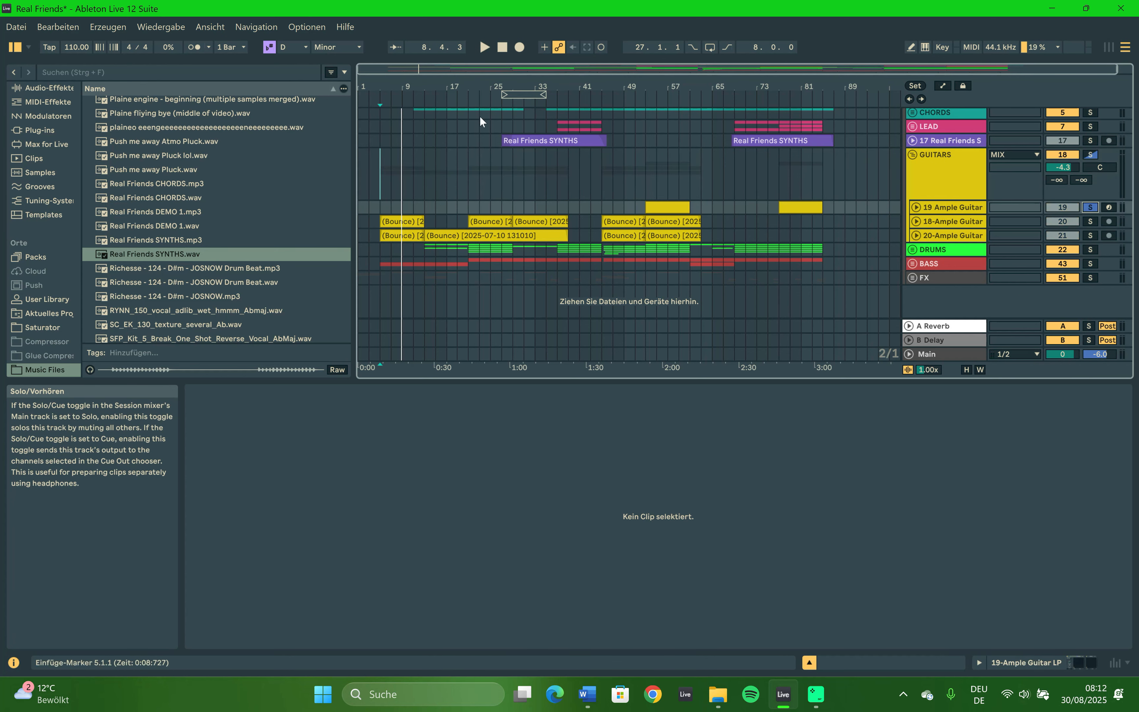
key(space)
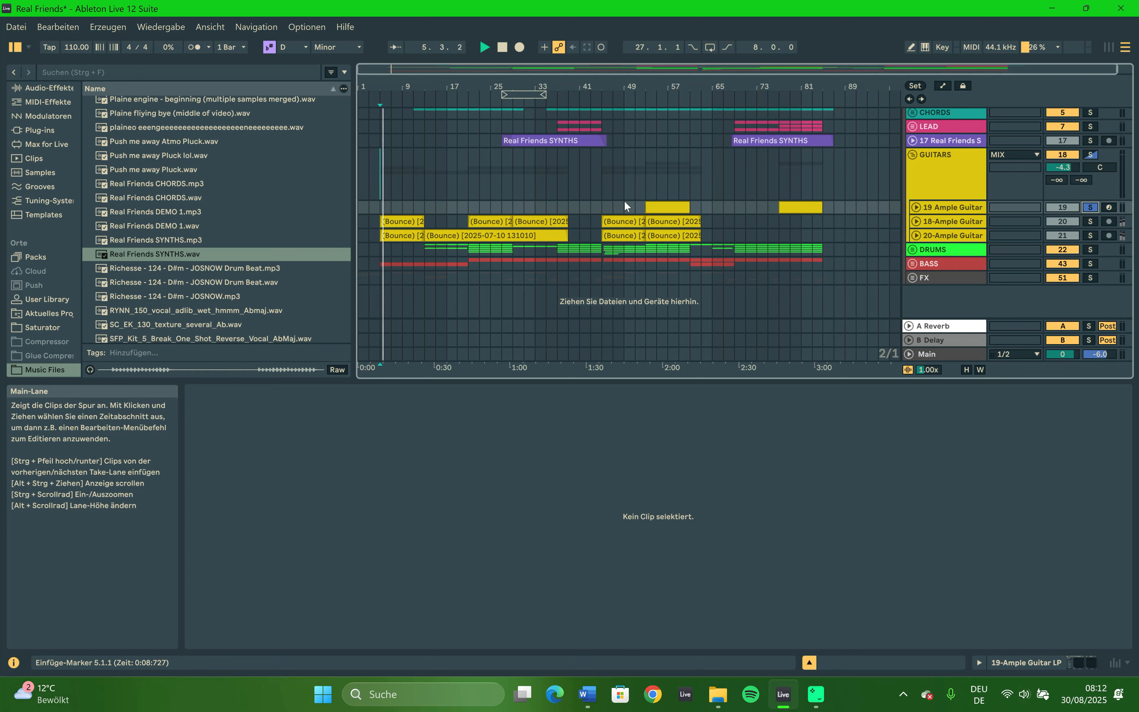
click(1089, 222)
key(space)
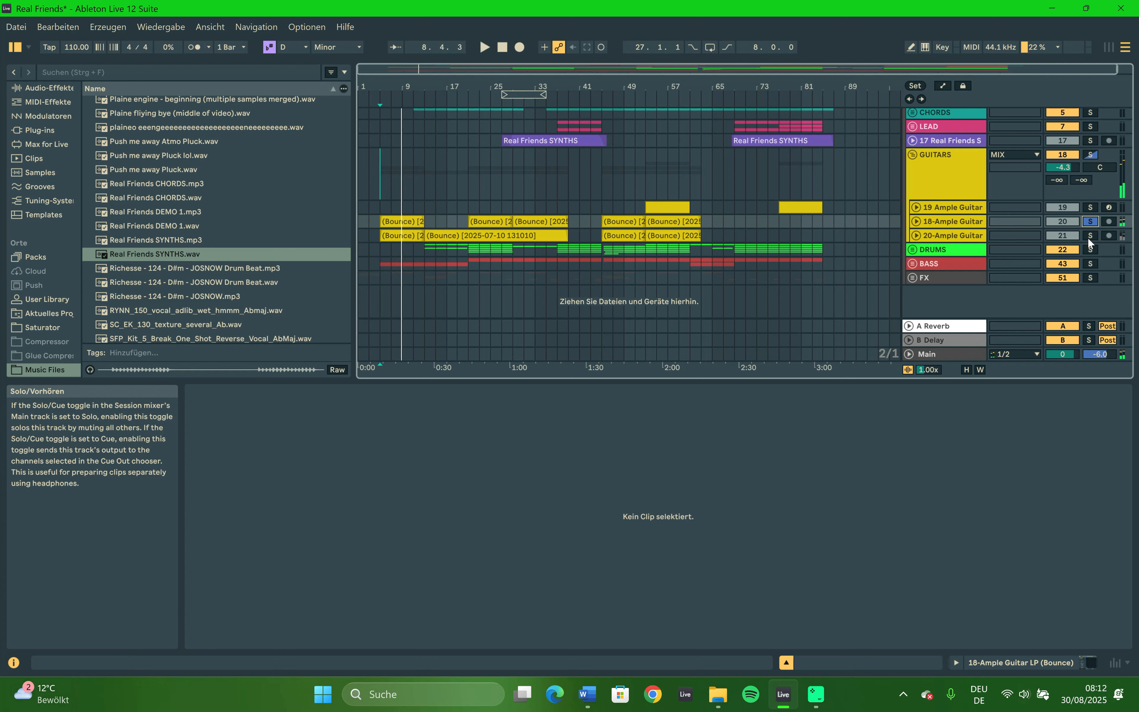
Solo the 20-Ample Guitar track, play it from bar 5, and unfold both the 18-Ample Guitar and 20-Ample Guitar tracks.
click(1087, 237)
key(space)
key(space)
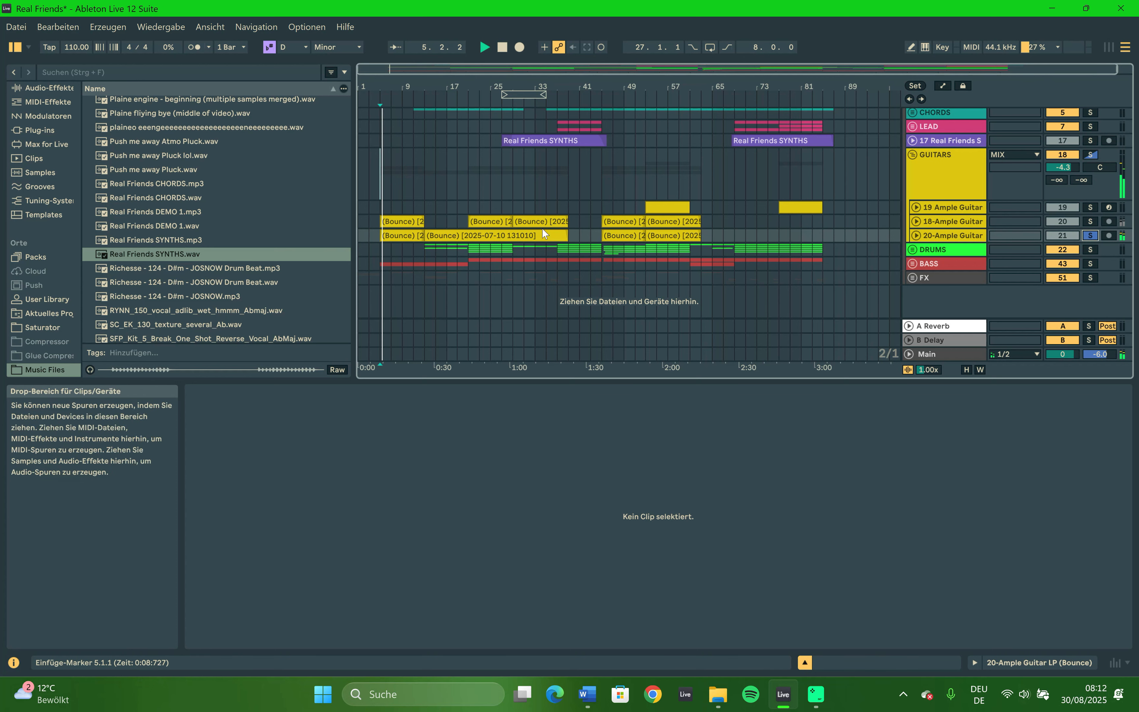
click(915, 219)
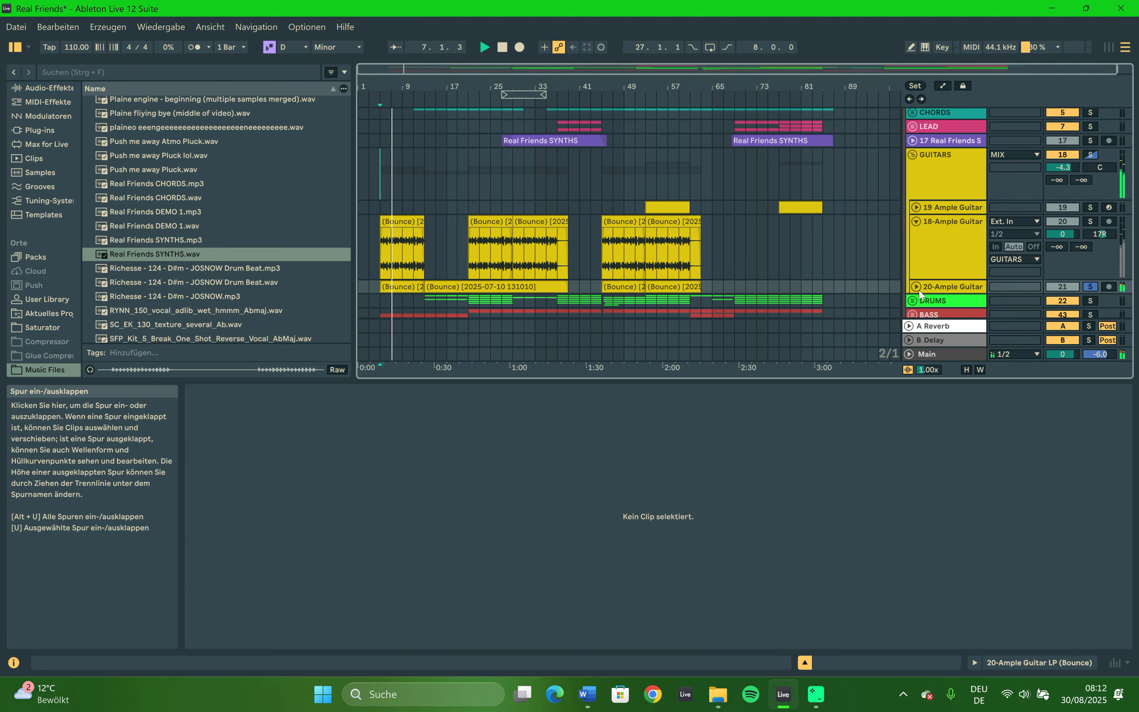
click(918, 288)
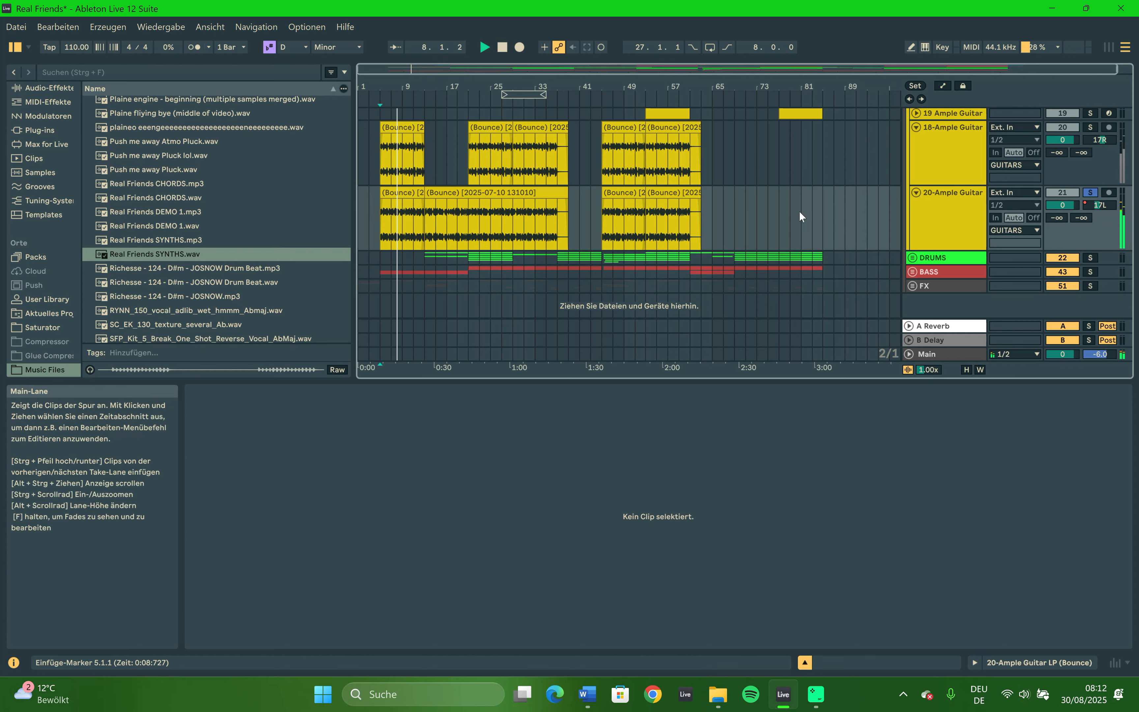
Move the insert marker to bar 13 and fold the 20-Ample Guitar and 18-Ample Guitar tracks.
scroll(801, 225, up, 2)
scroll(801, 225, up, 1)
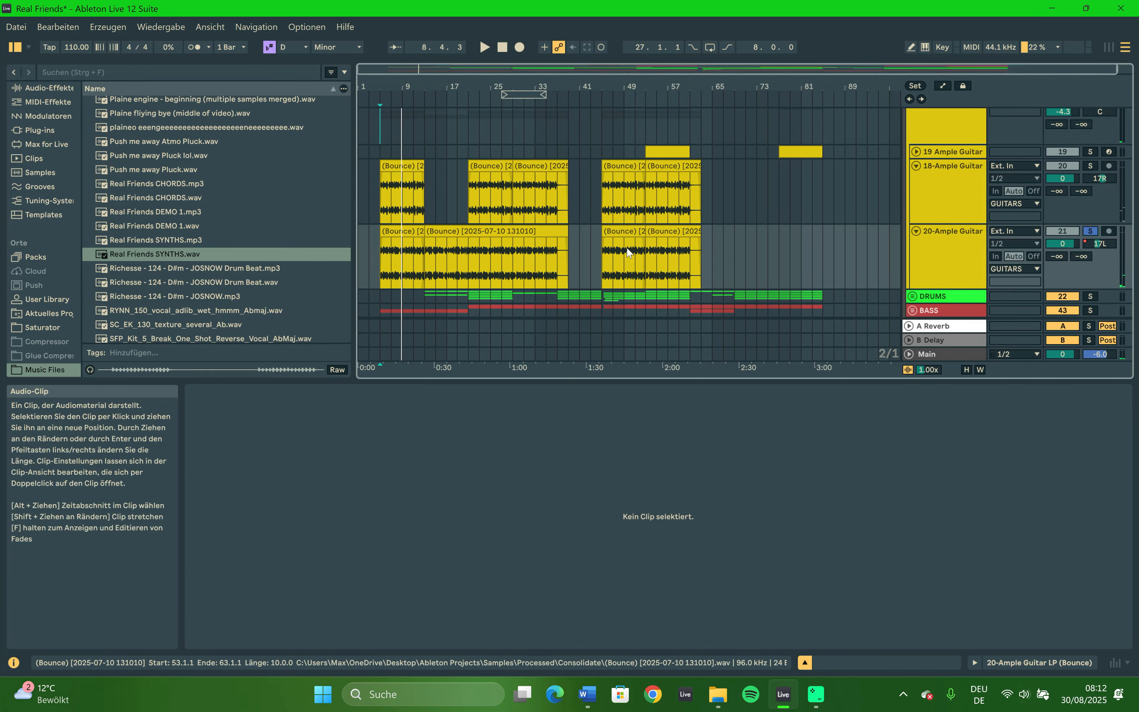
click(425, 253)
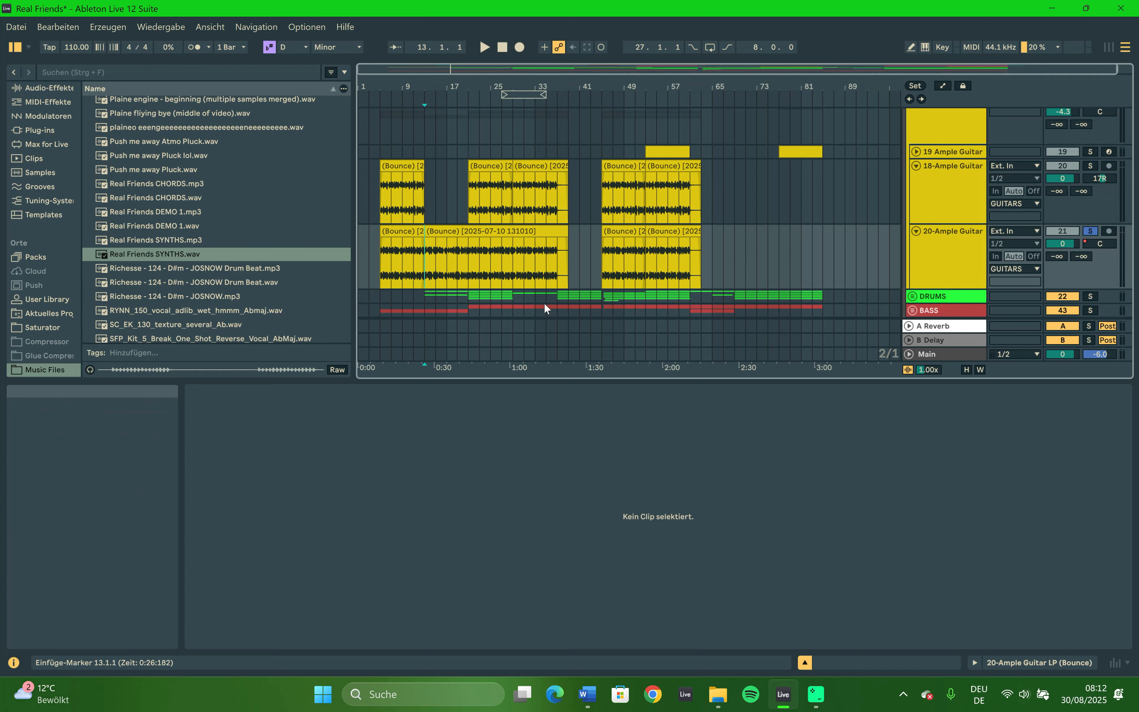
click(921, 230)
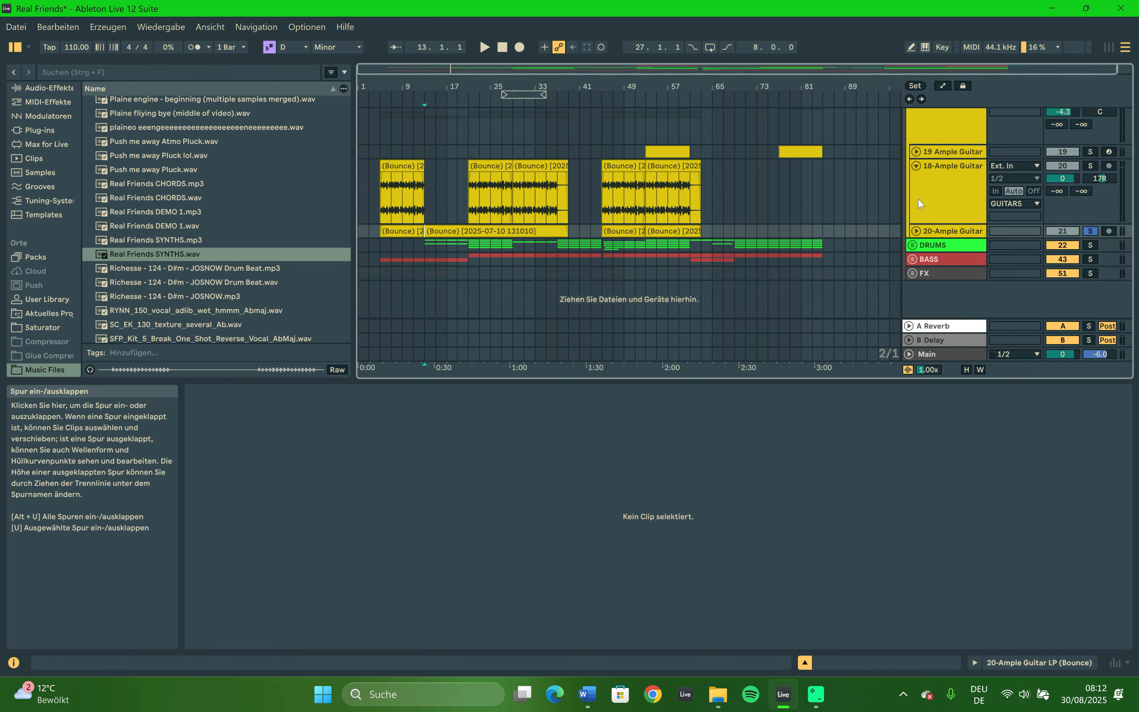
click(917, 166)
Solo the whole GUITARS group, fold it, and play it from bar 5.
scroll(917, 163, up, 4)
click(1089, 207)
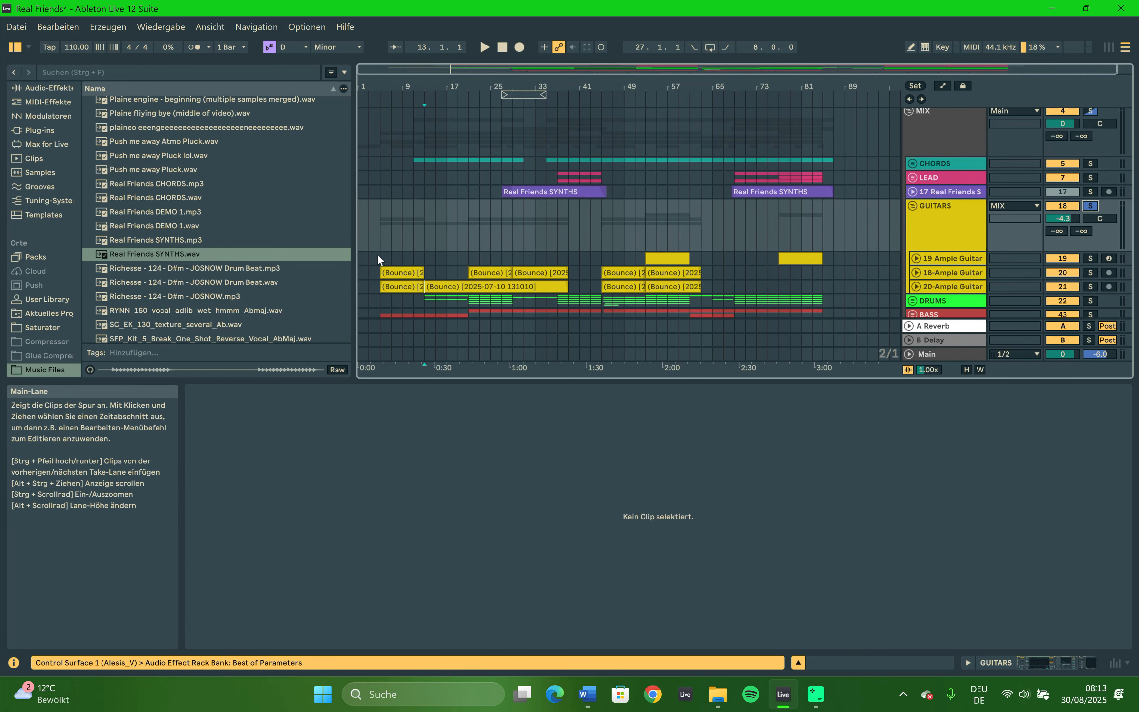
click(379, 256)
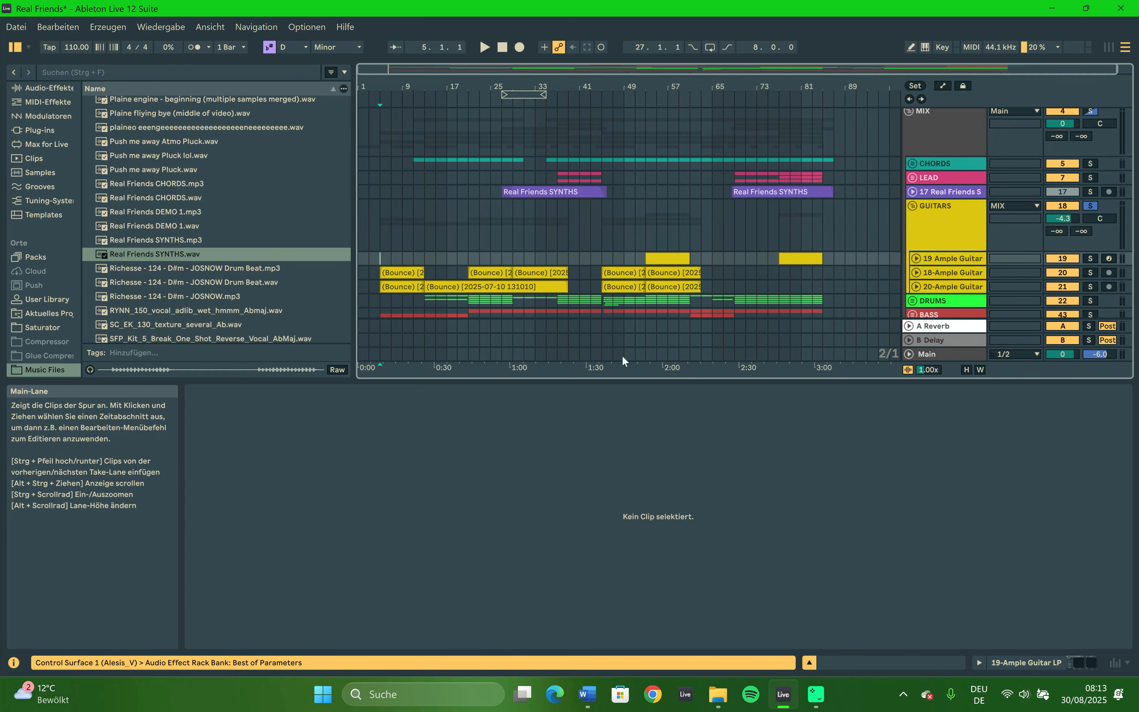
click(913, 207)
key(space)
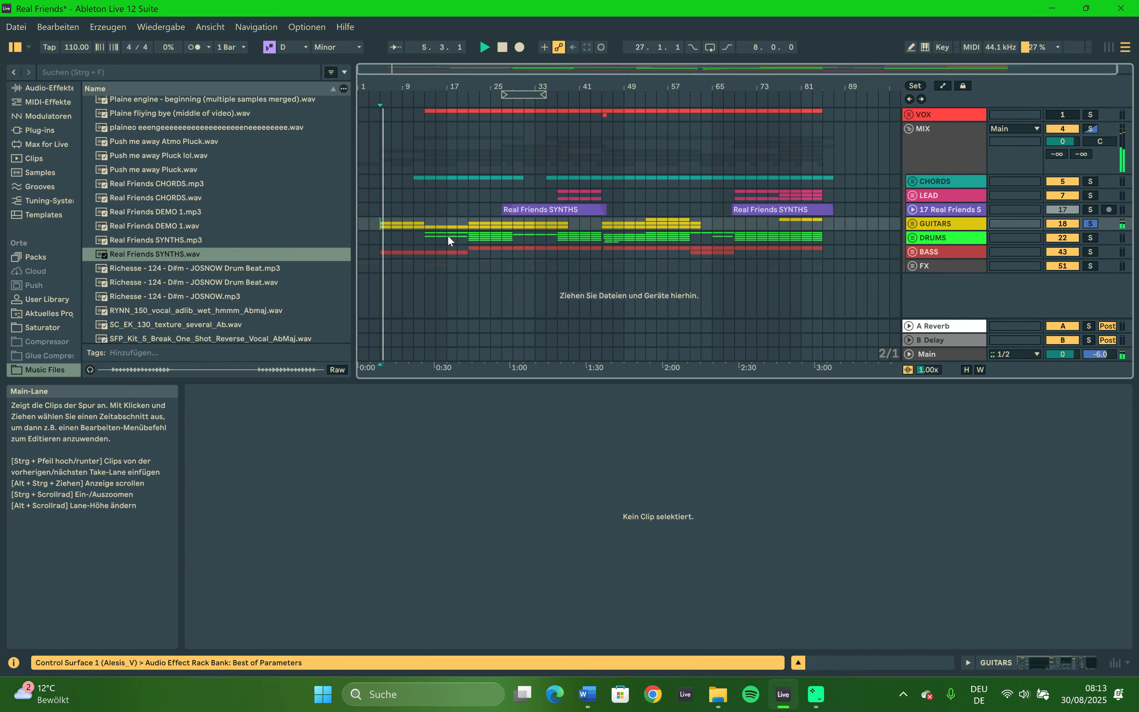
click(391, 226)
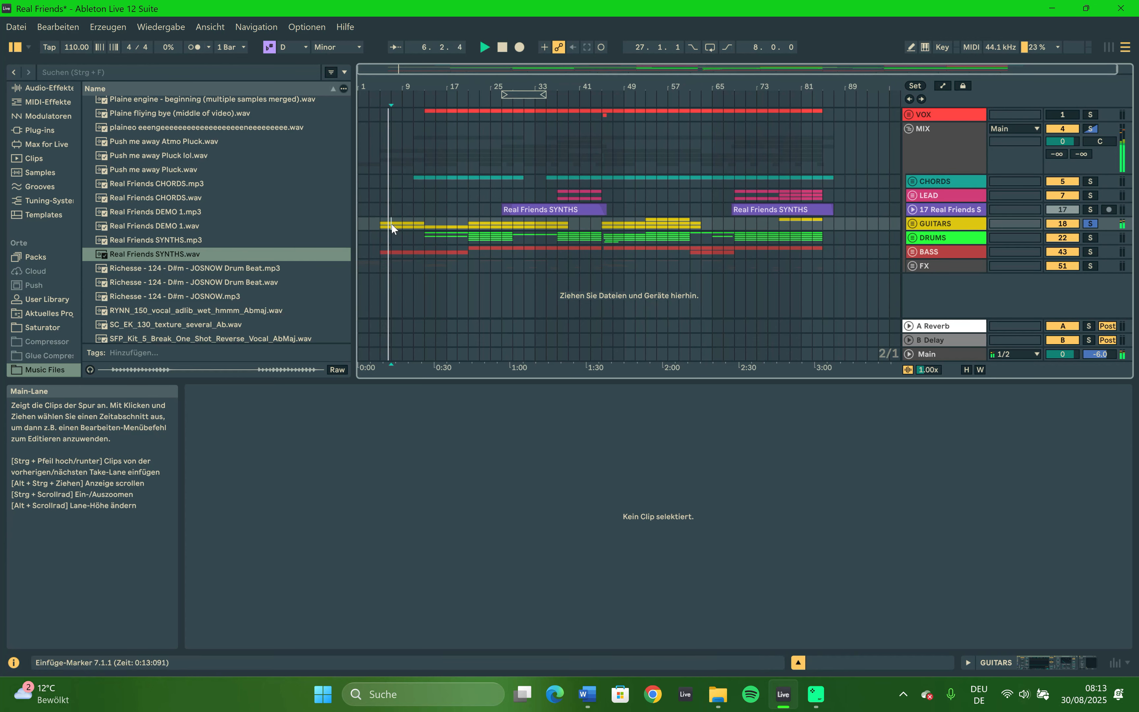
Solo the BASS group and play it from bar 5 and again from bar 13.
click(1091, 252)
click(380, 250)
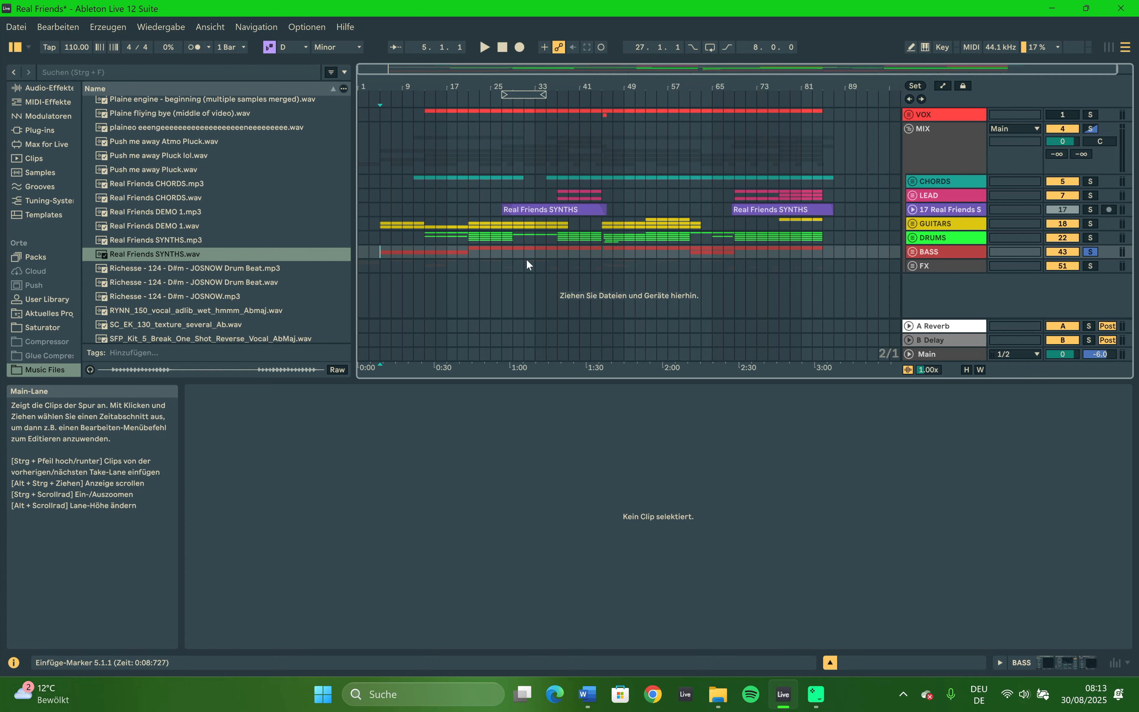
key(space)
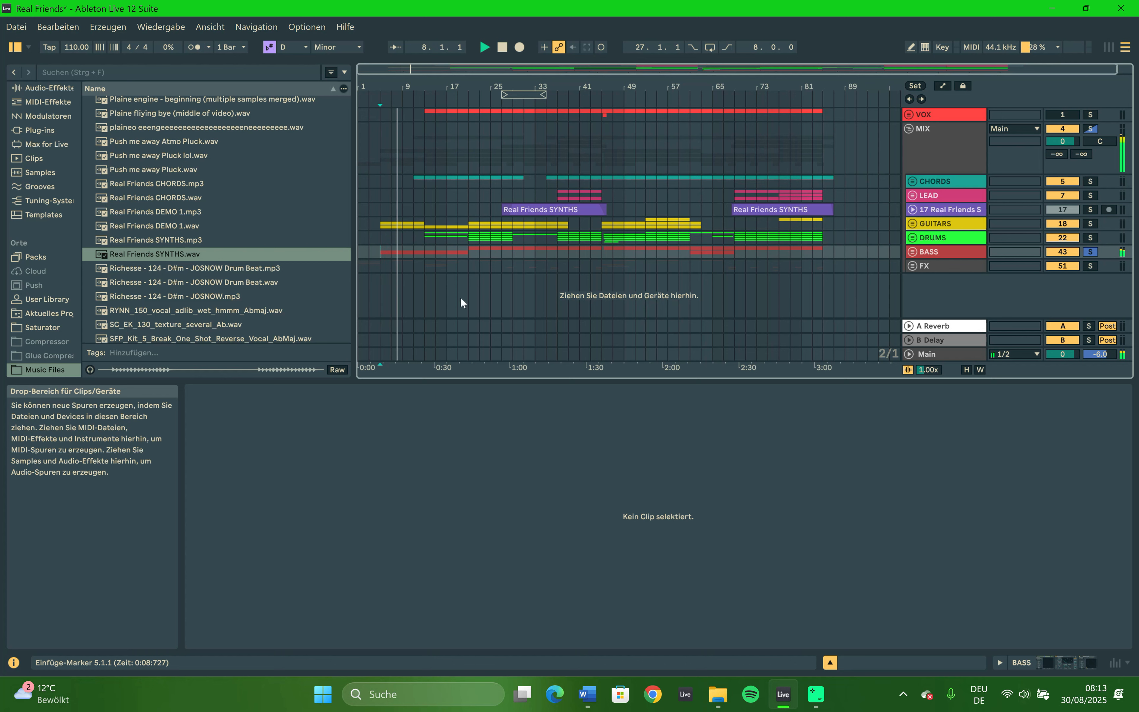
click(424, 253)
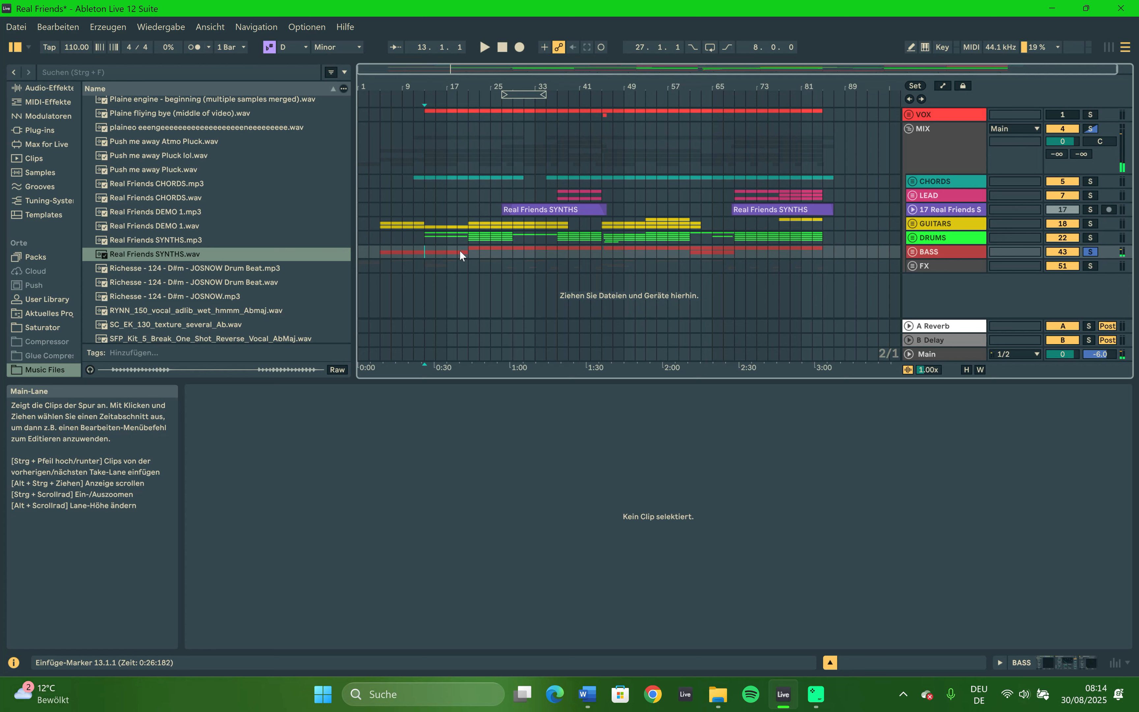
key(space)
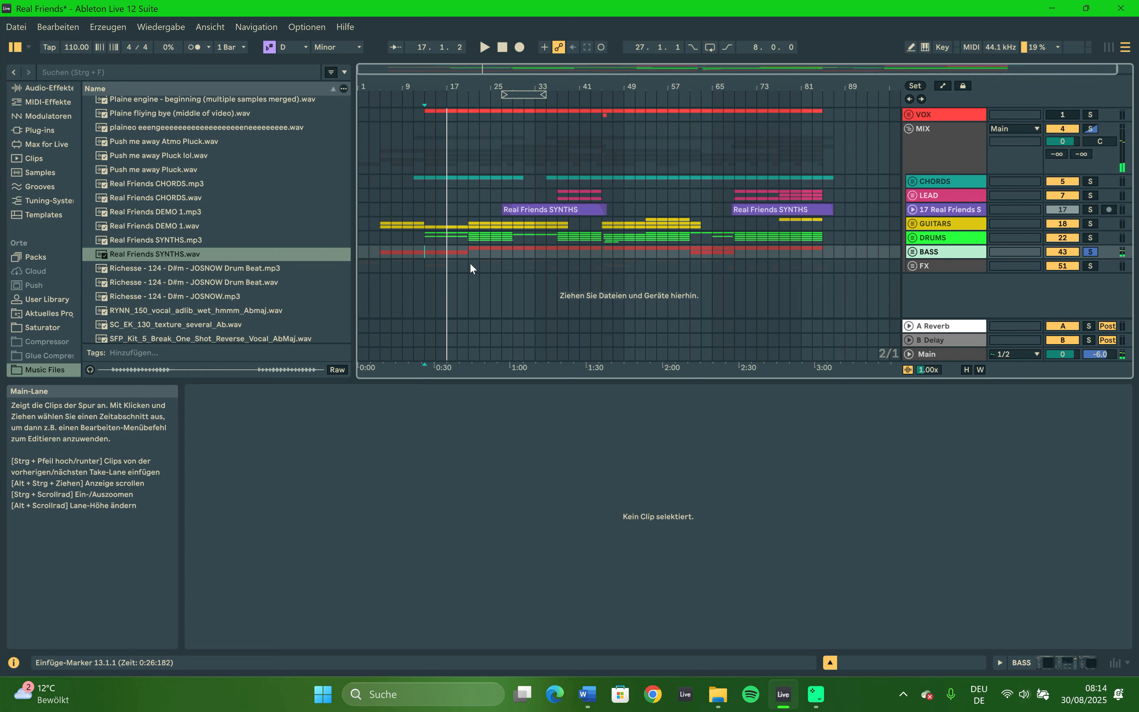
Show the BASS group's device chain and set the insert marker back to bar 13.
click(1081, 661)
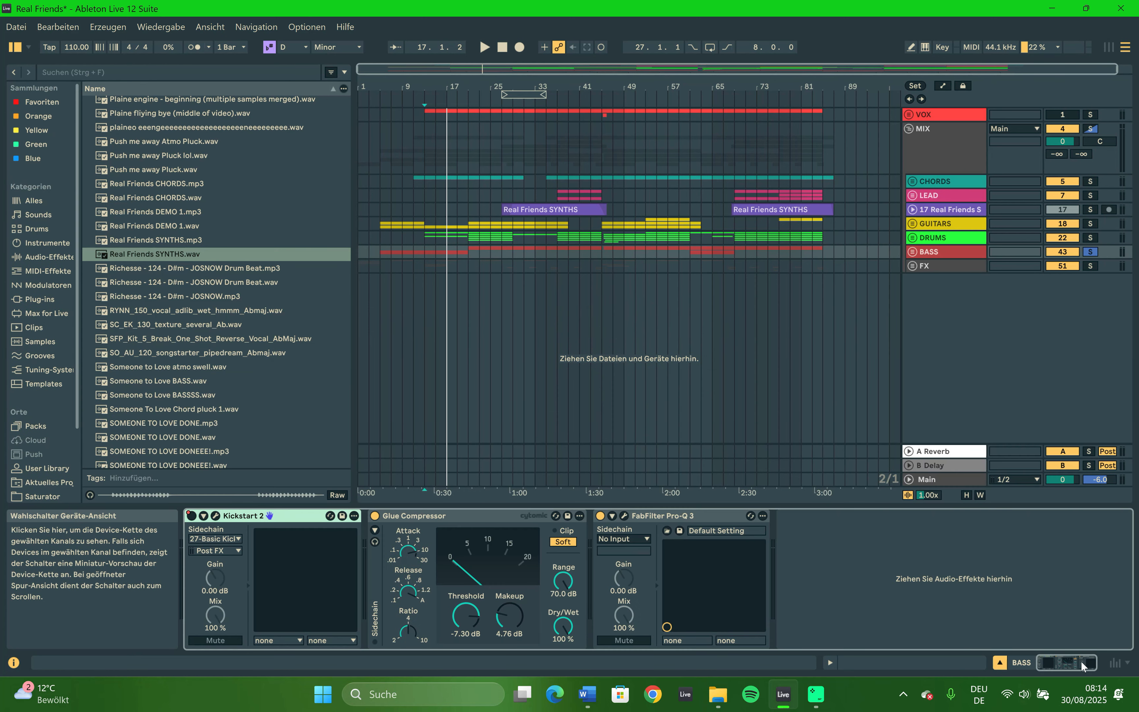
click(847, 553)
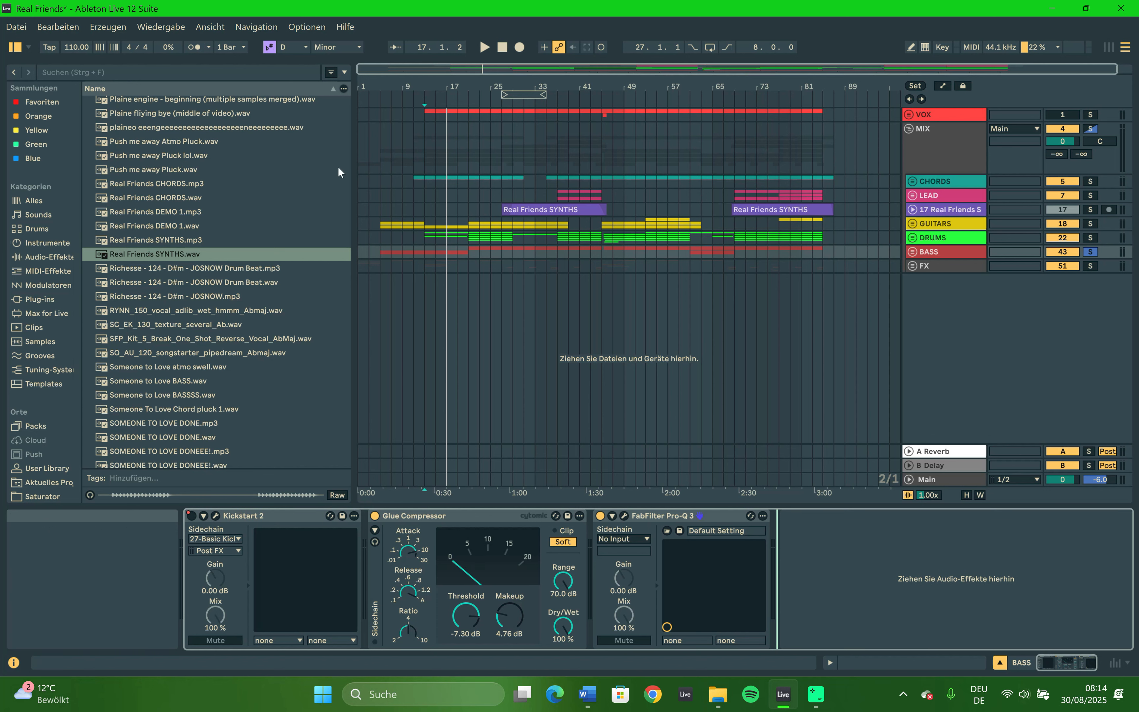
click(423, 250)
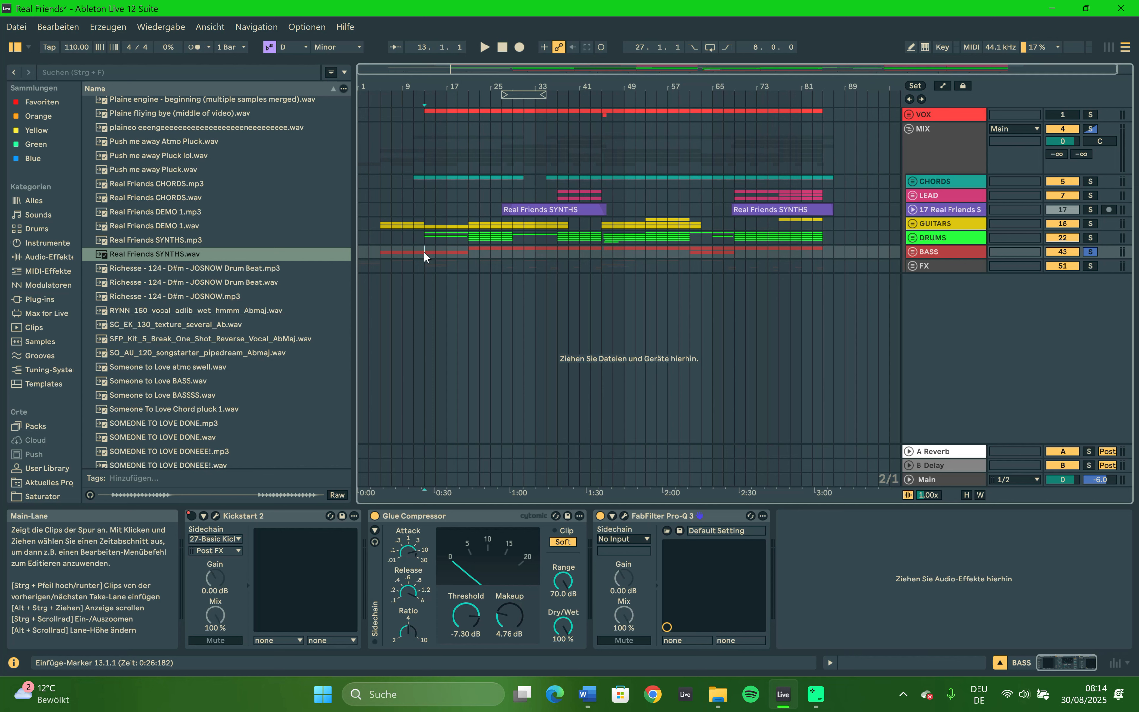
Unfold the BASS group, select 48 Group, and inspect its Pro-Q 3 equalizer curve before closing the plug-in window.
click(914, 250)
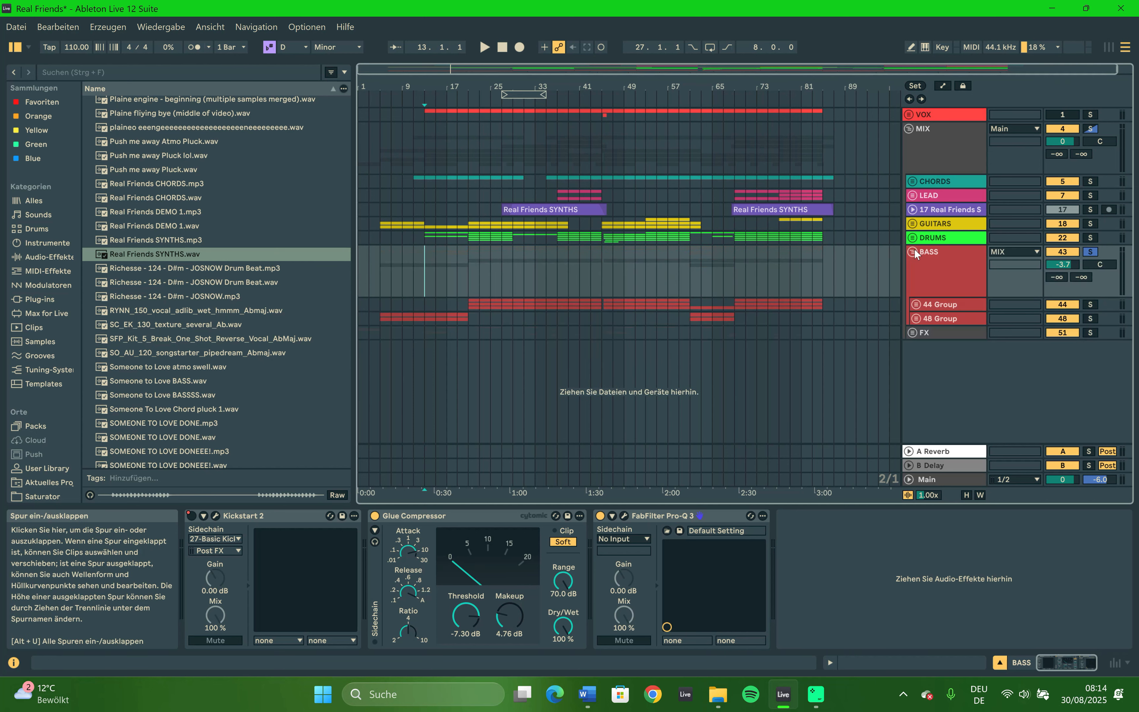
click(916, 319)
click(916, 319)
click(933, 317)
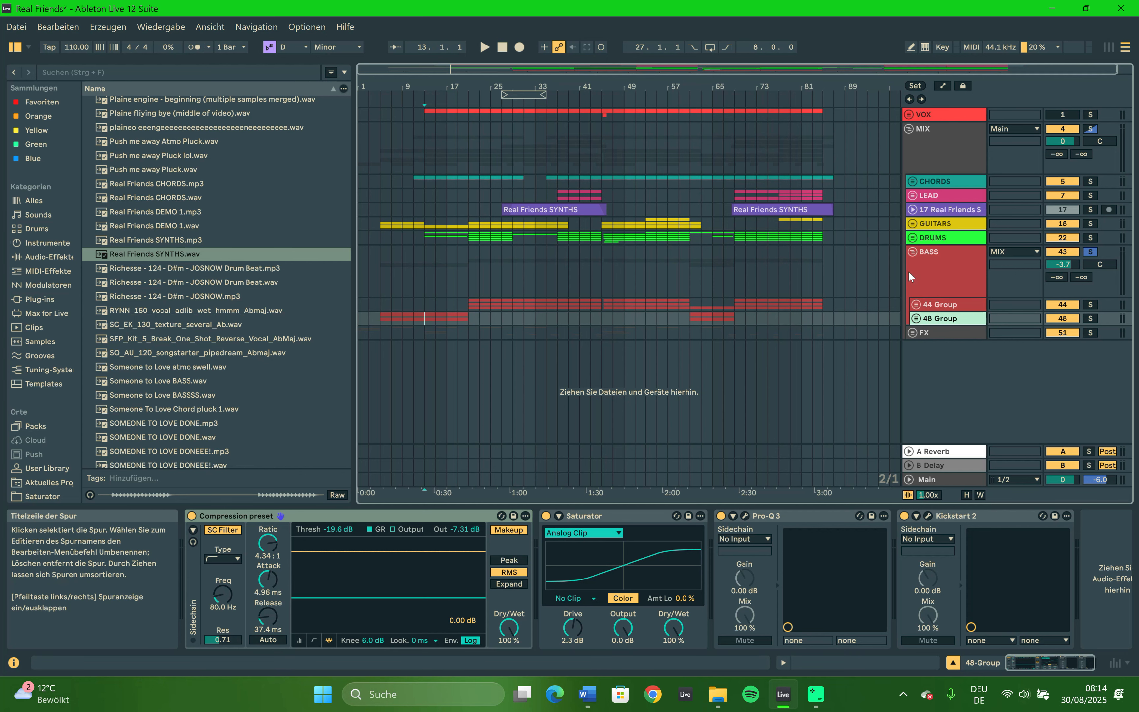
click(746, 516)
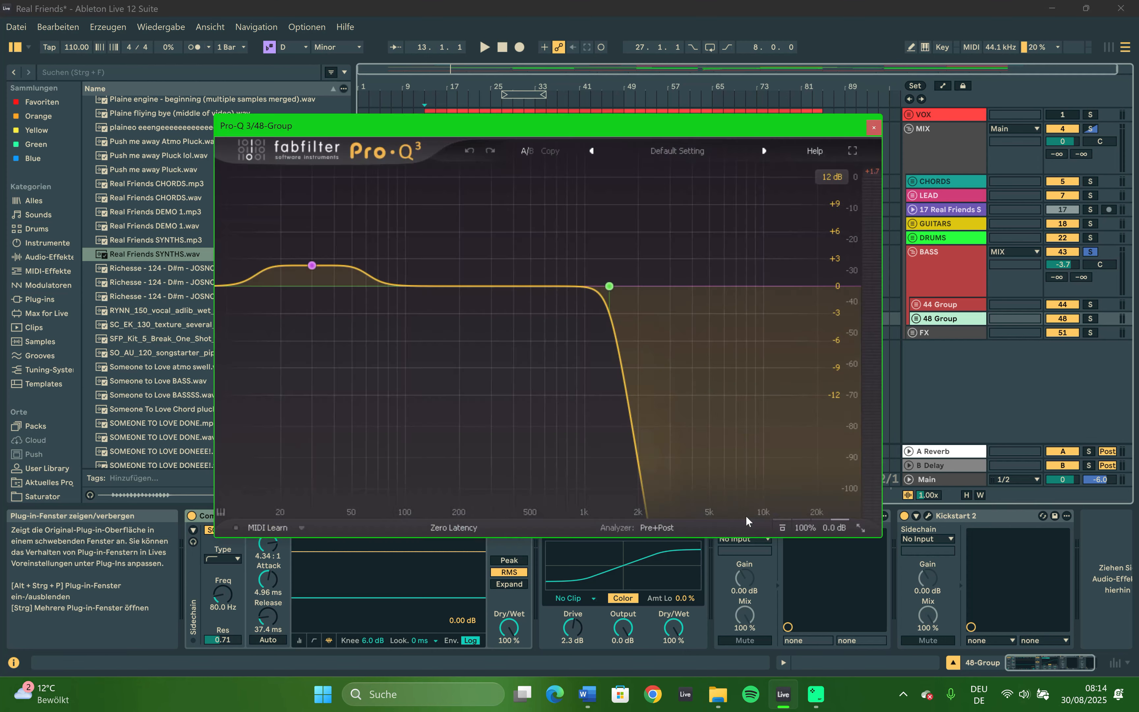
click(872, 129)
Play the 48 Group bass from bar 9, moving the insert marker on to bars 15 and 17.
click(404, 315)
key(space)
drag(404, 315, 431, 315)
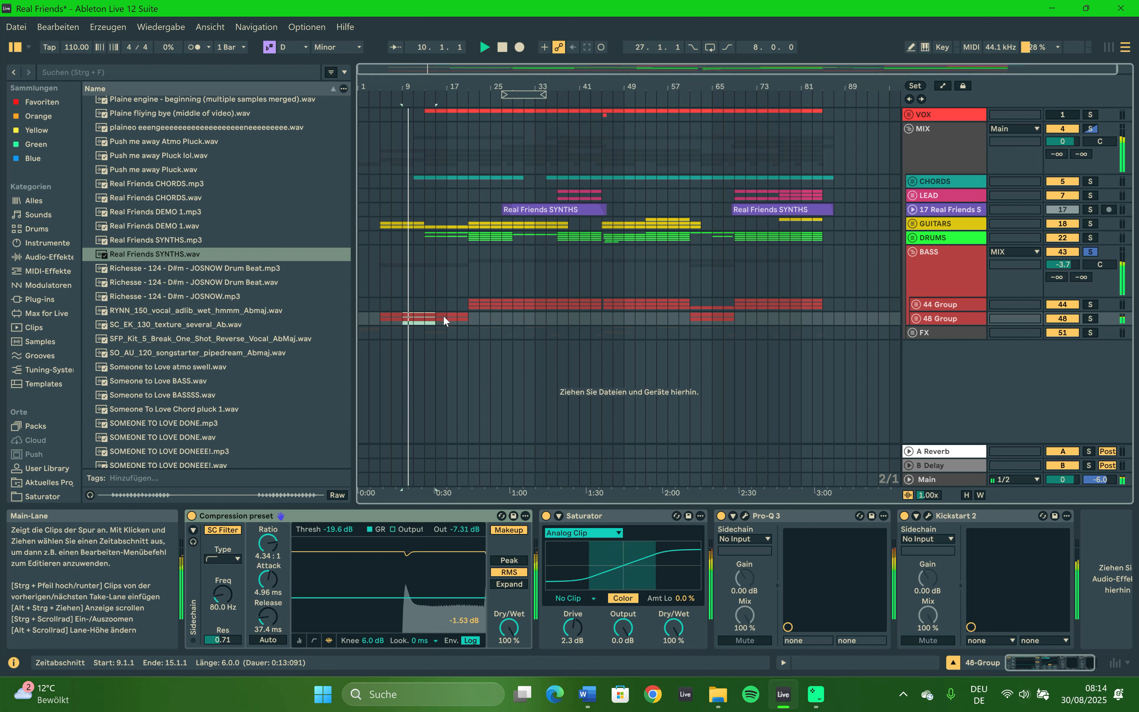
click(441, 317)
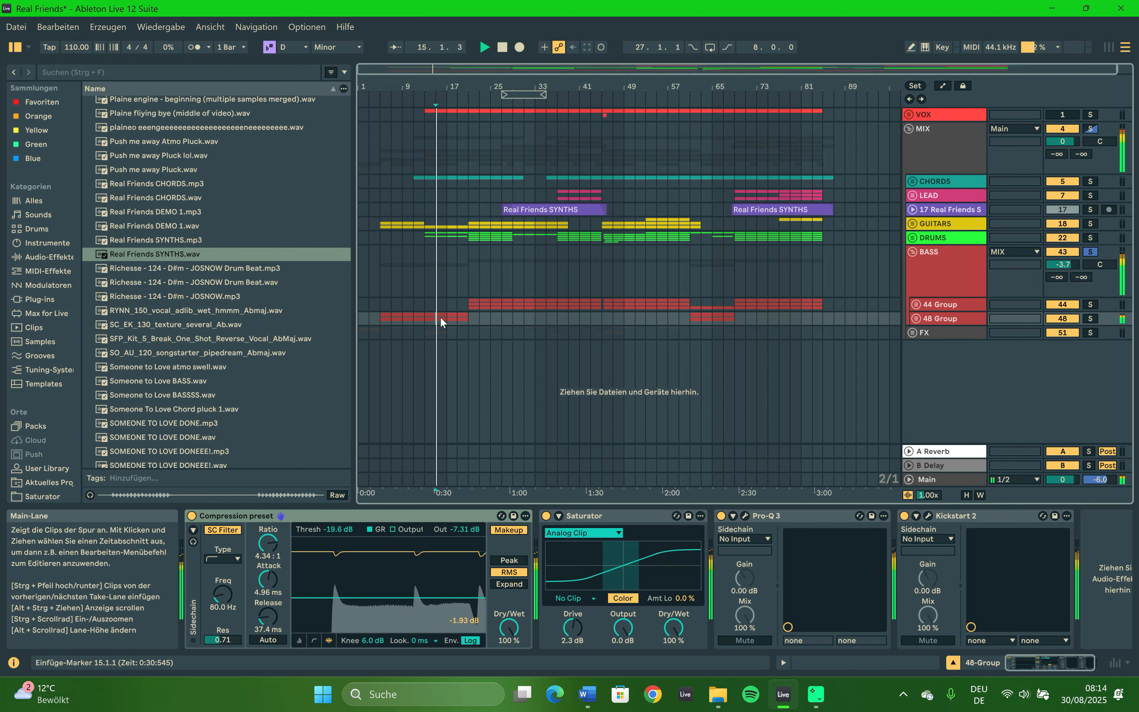
click(447, 317)
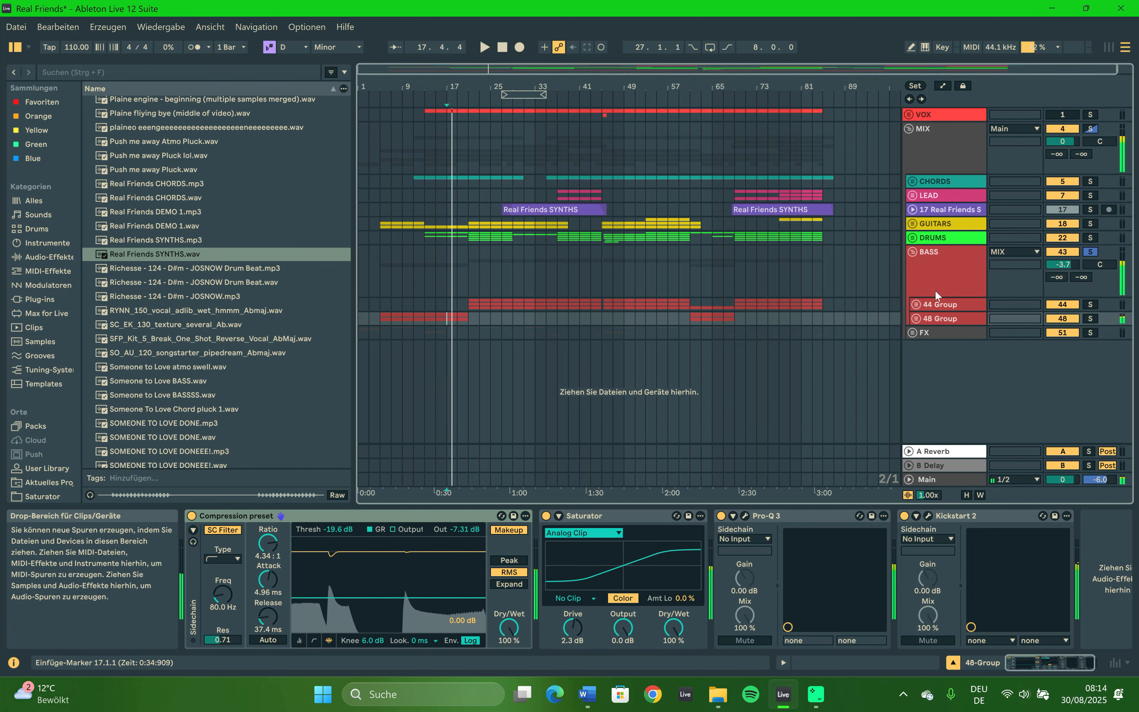
Fold the BASS group and highlight bars 5 to 21 across the GUITARS, DRUMS and BASS groups.
click(912, 254)
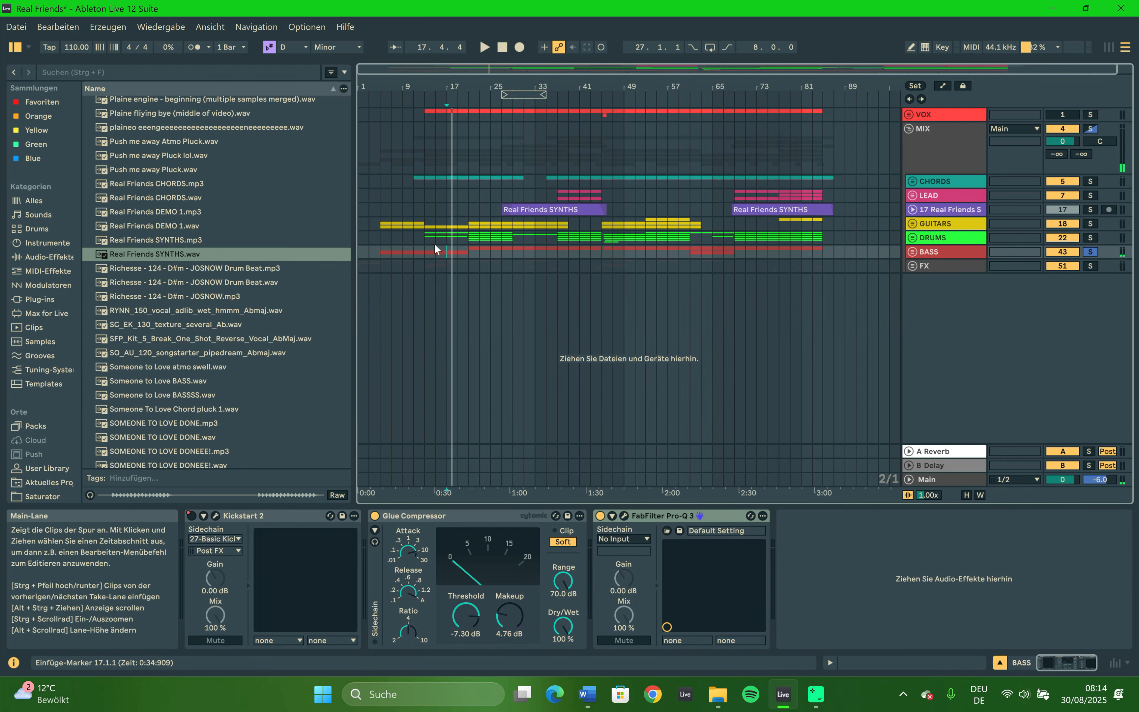
drag(381, 228, 479, 252)
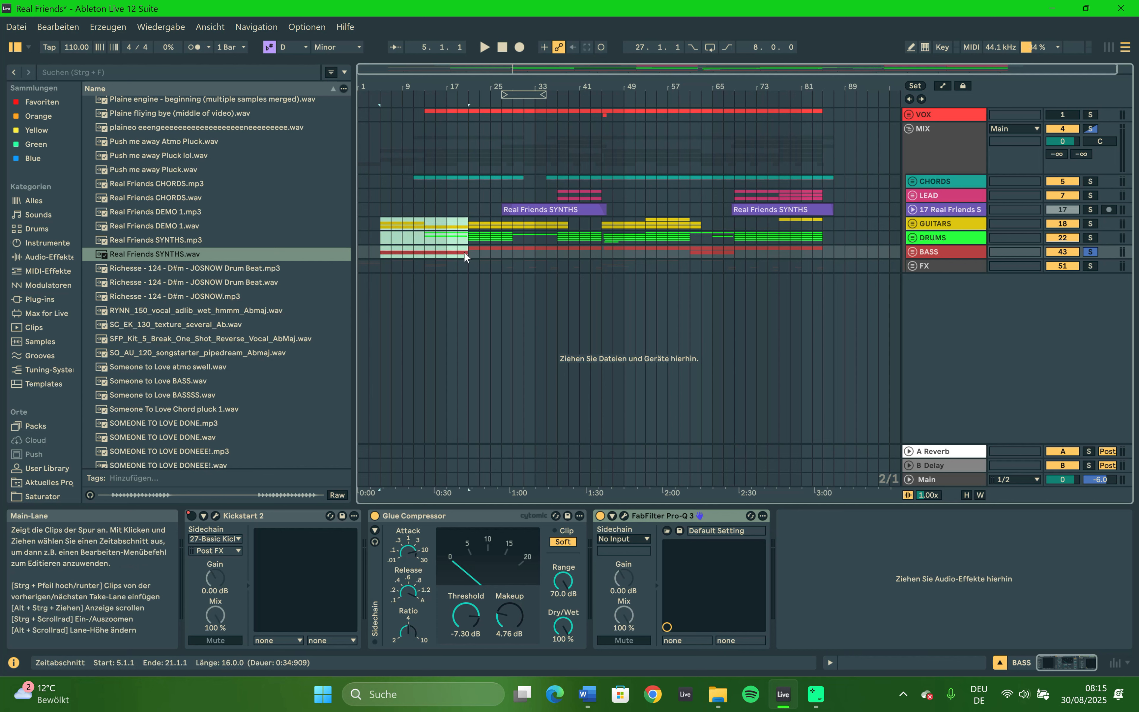
Solo the DRUMS group with the marker at bar 13, and unfold it together with its 23 Group.
click(424, 237)
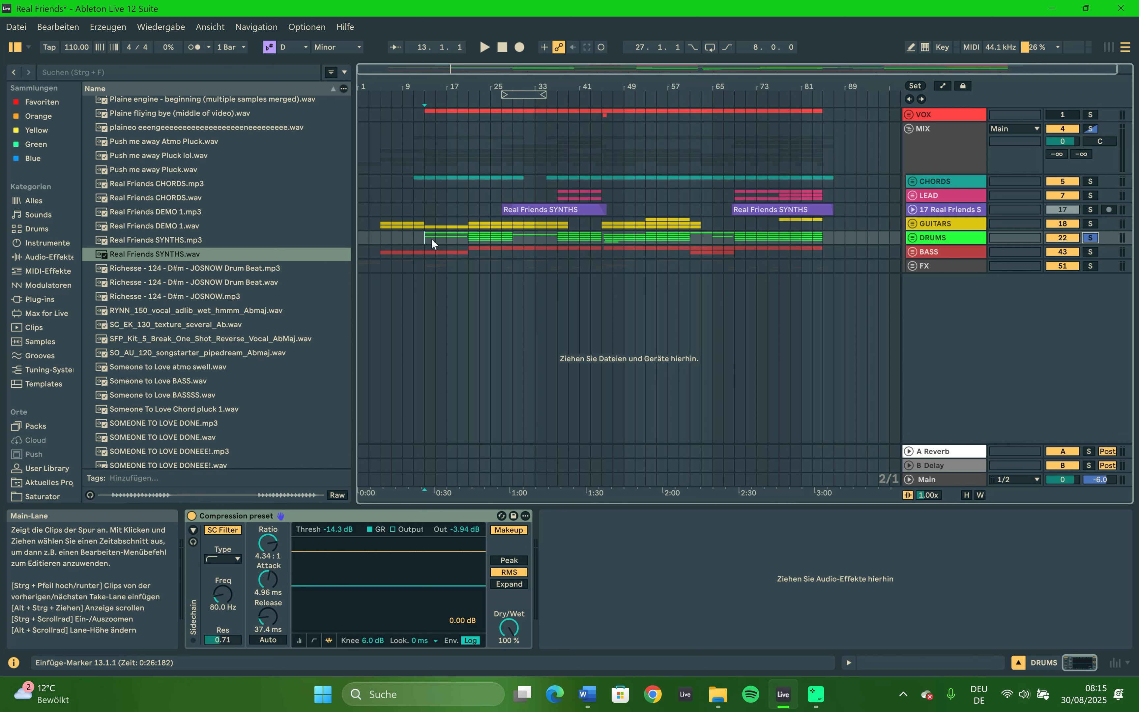
click(912, 237)
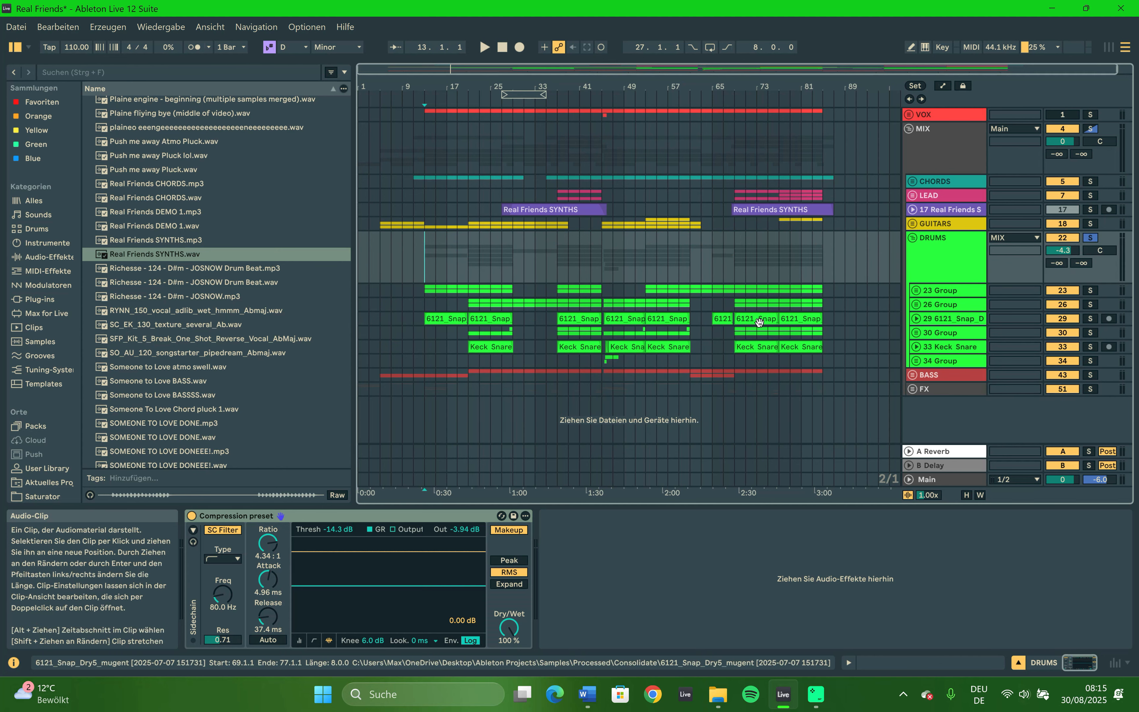
click(916, 291)
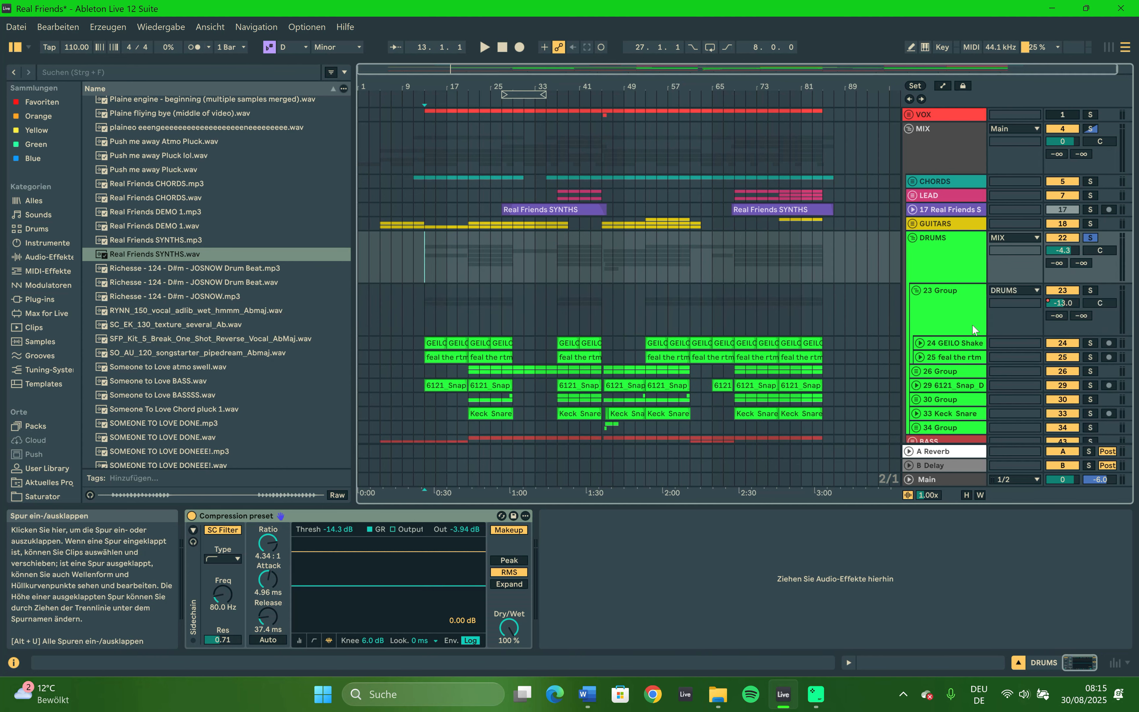
Solo the 24 GEILO Shaker track and the 25 feal the rtm high hat in turn, playing each from bar 13.
click(1089, 343)
key(space)
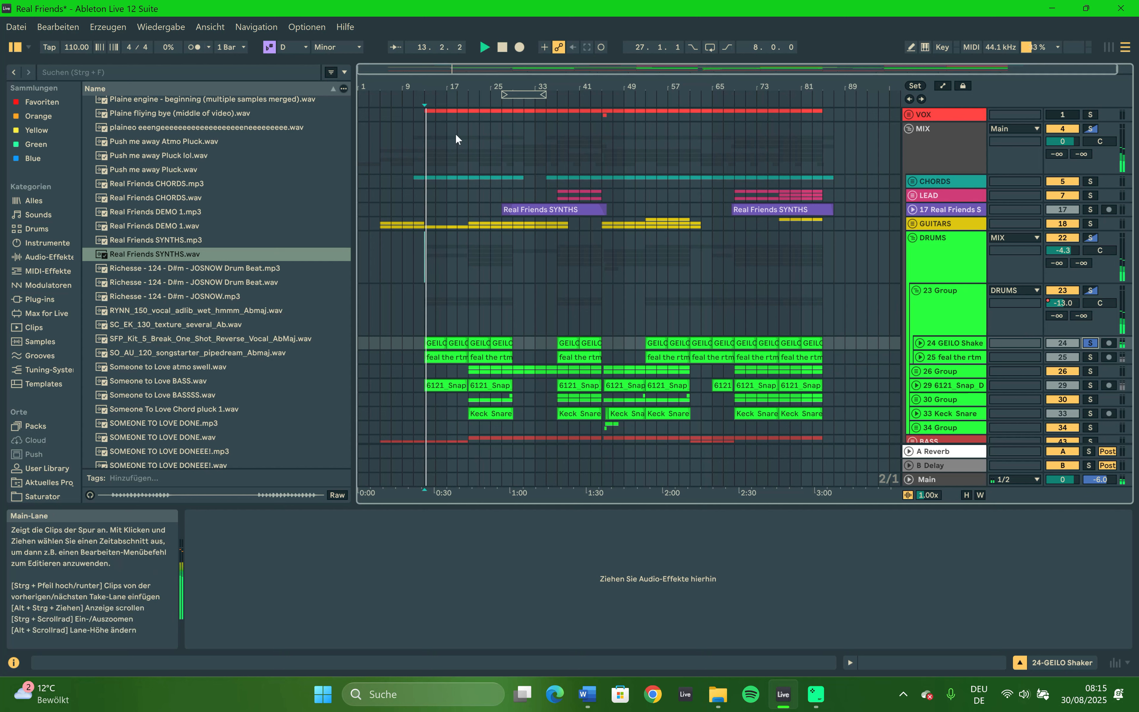
click(1091, 357)
key(space)
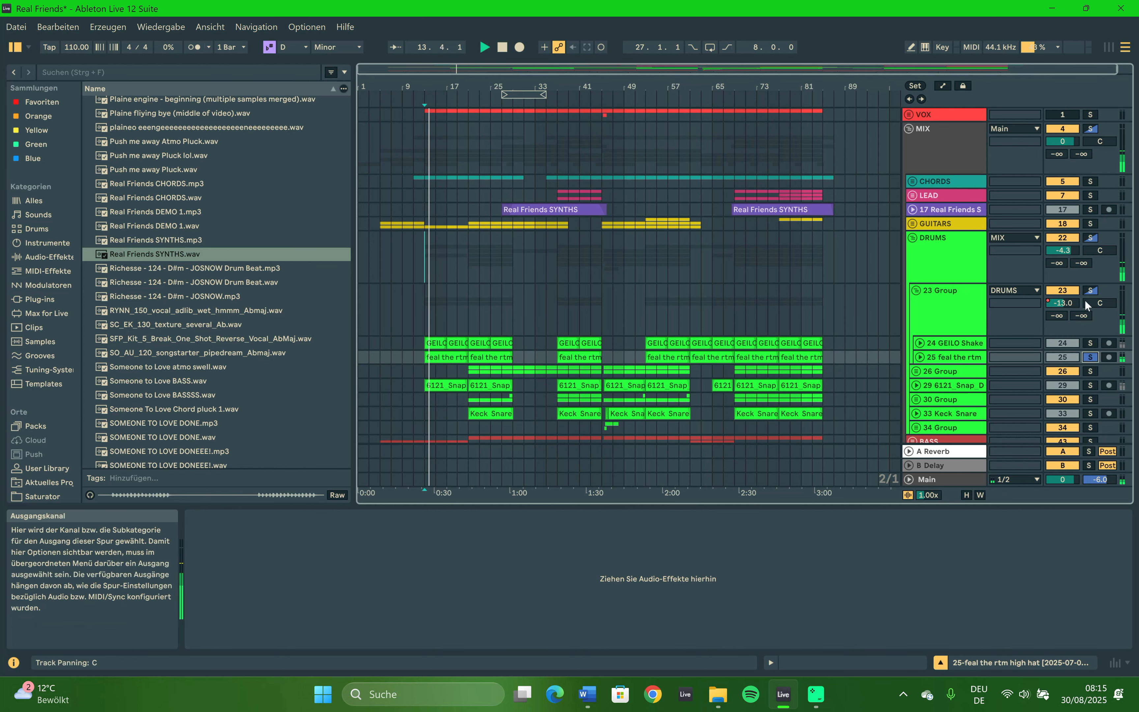
Fold the 23 Group, solo the 29 6121_Snap track, and play it from bar 13.
click(915, 289)
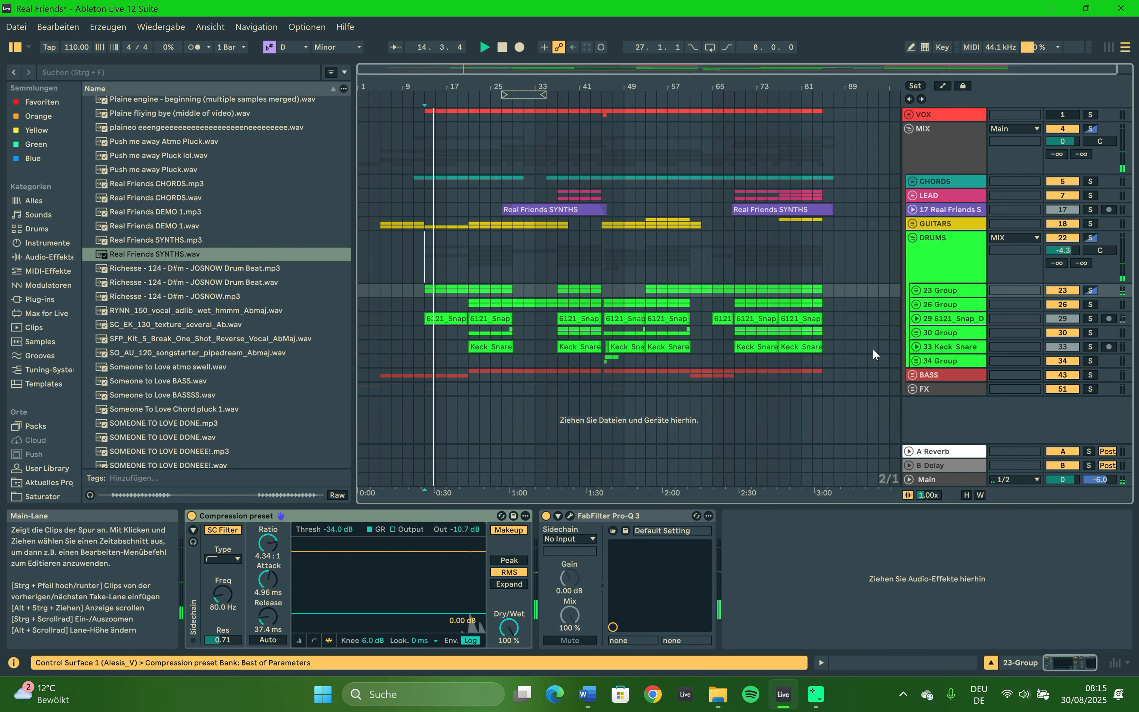
click(1090, 319)
key(space)
key(space)
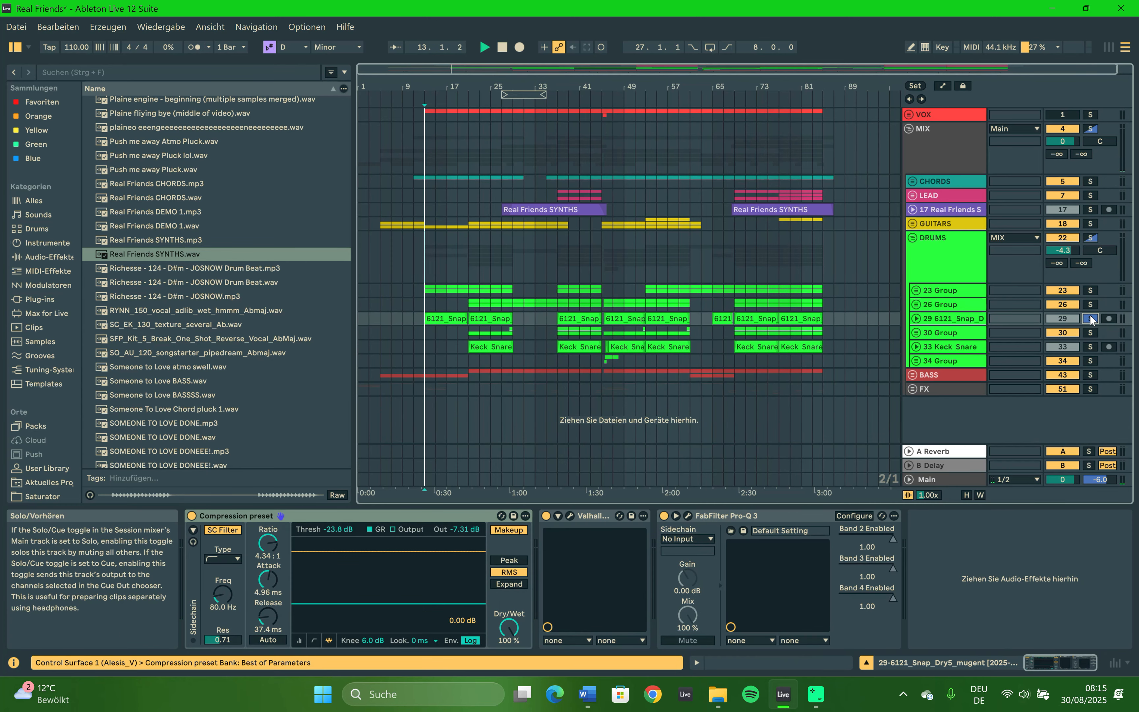
Fold the DRUMS group, clear its solo, and return the stopped playback to bar 13.
click(910, 237)
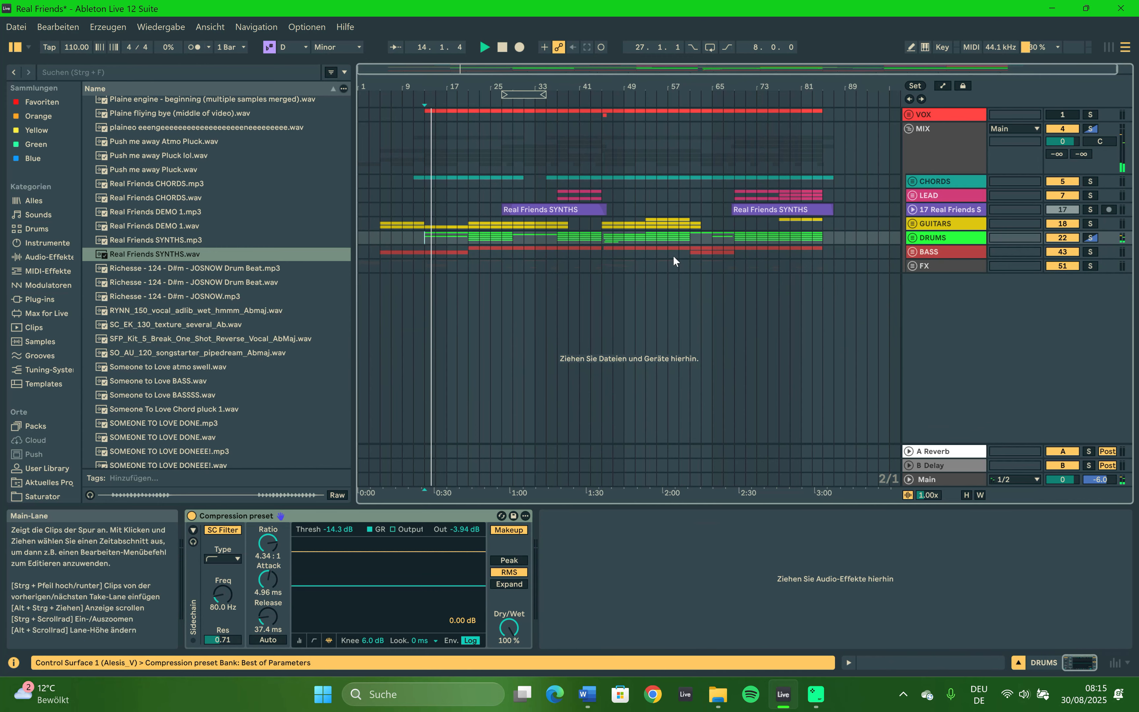
click(1090, 237)
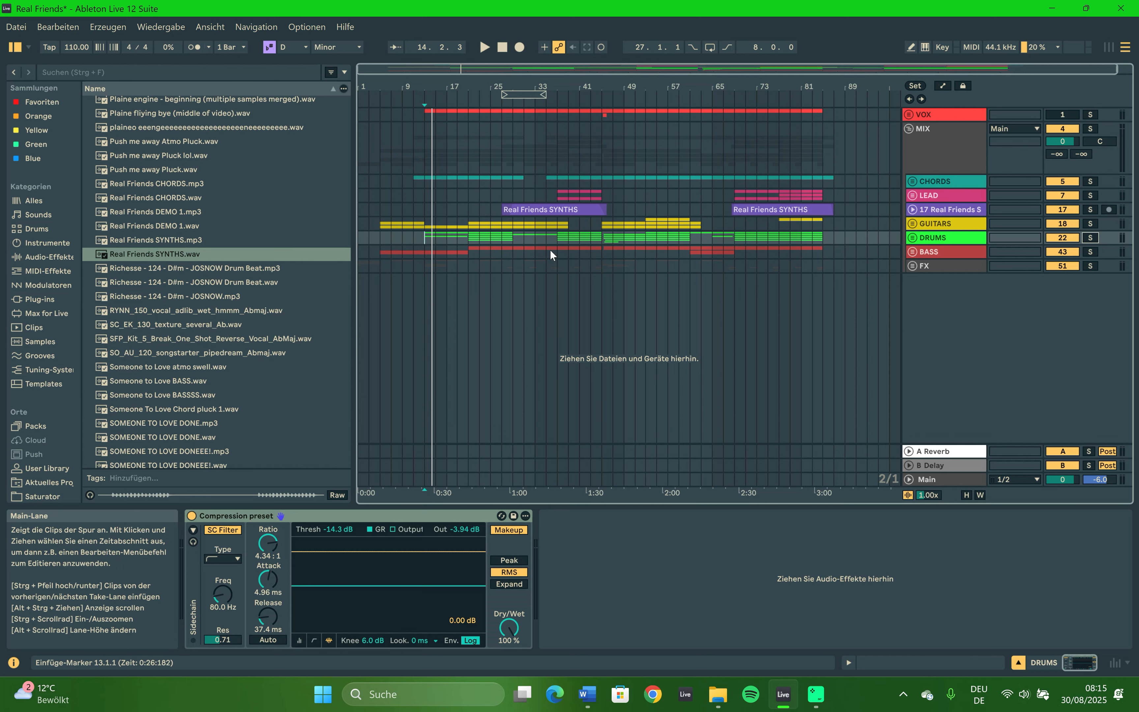
key(space)
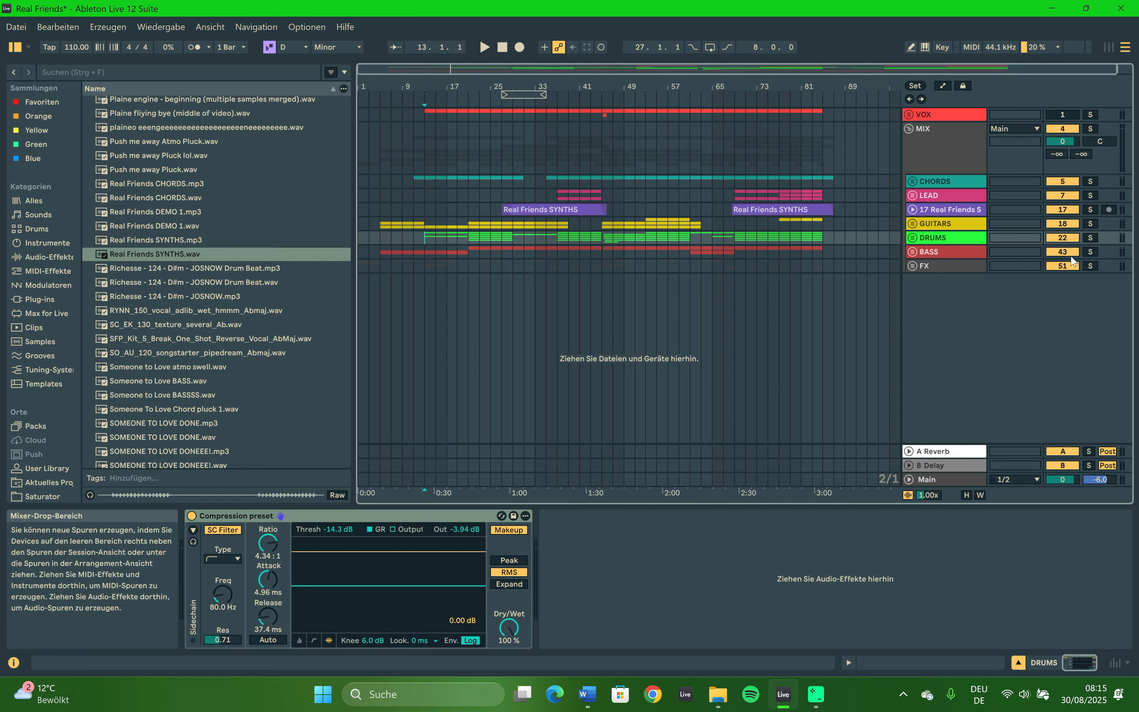
Solo the GUITARS group again and play it from bar 13.
click(1089, 224)
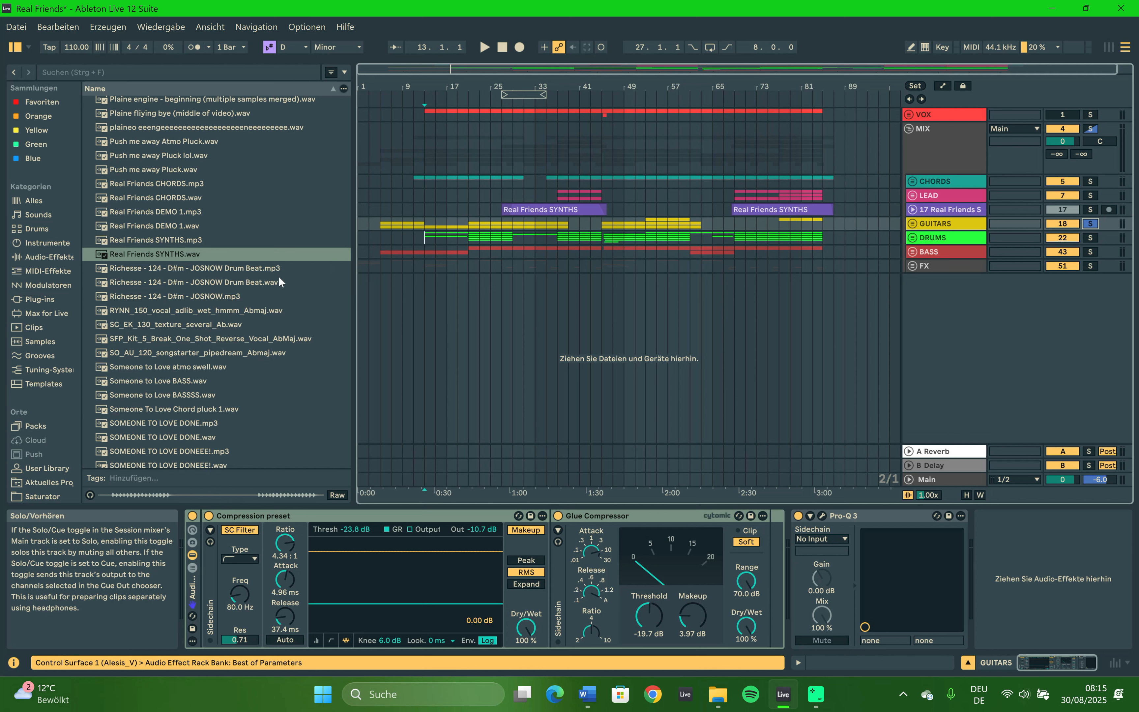
click(424, 224)
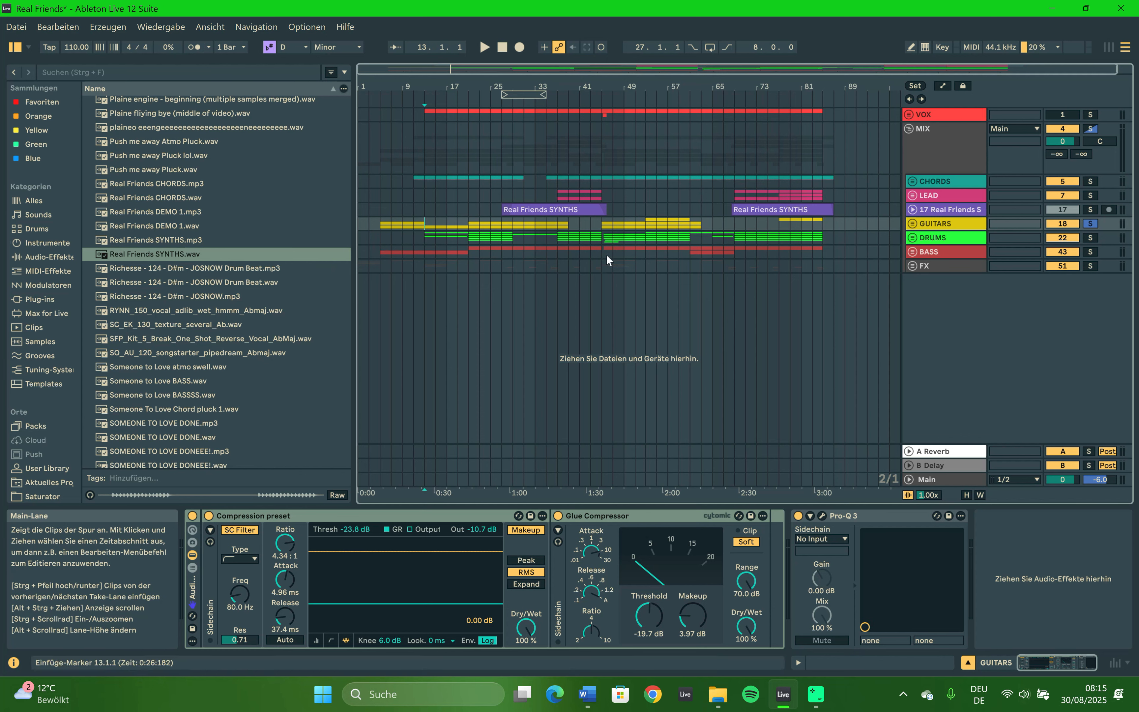
key(space)
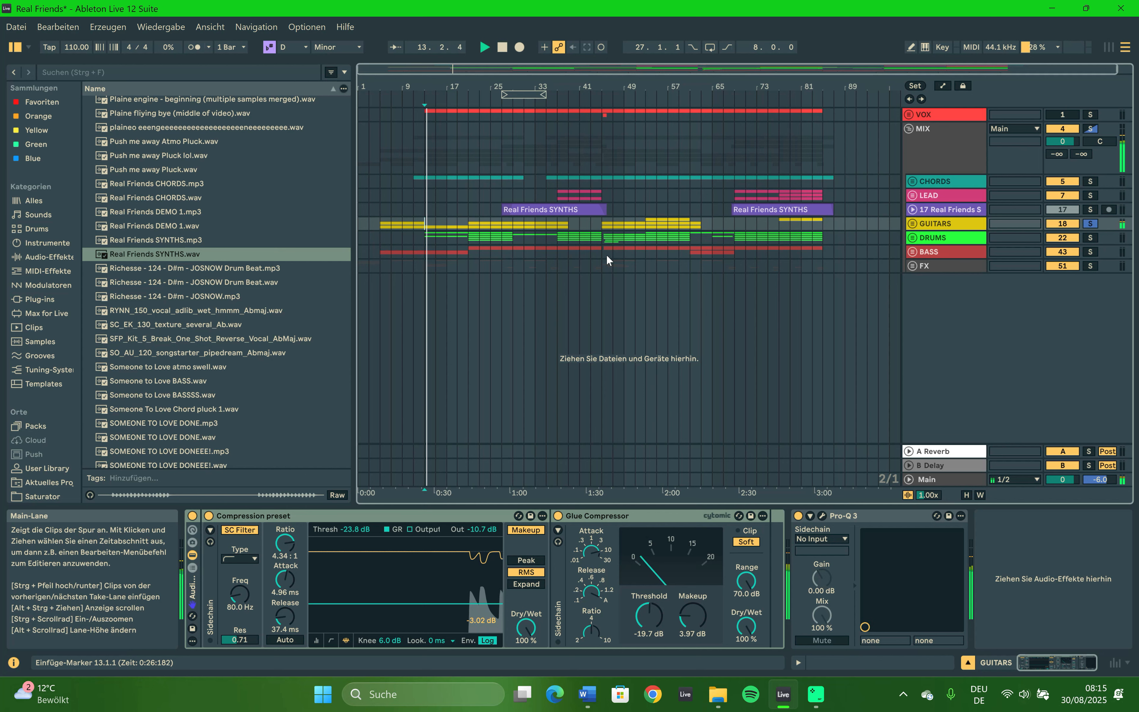
Unfold and refold the GUITARS group, and select bars 13 to 21 on it.
click(912, 223)
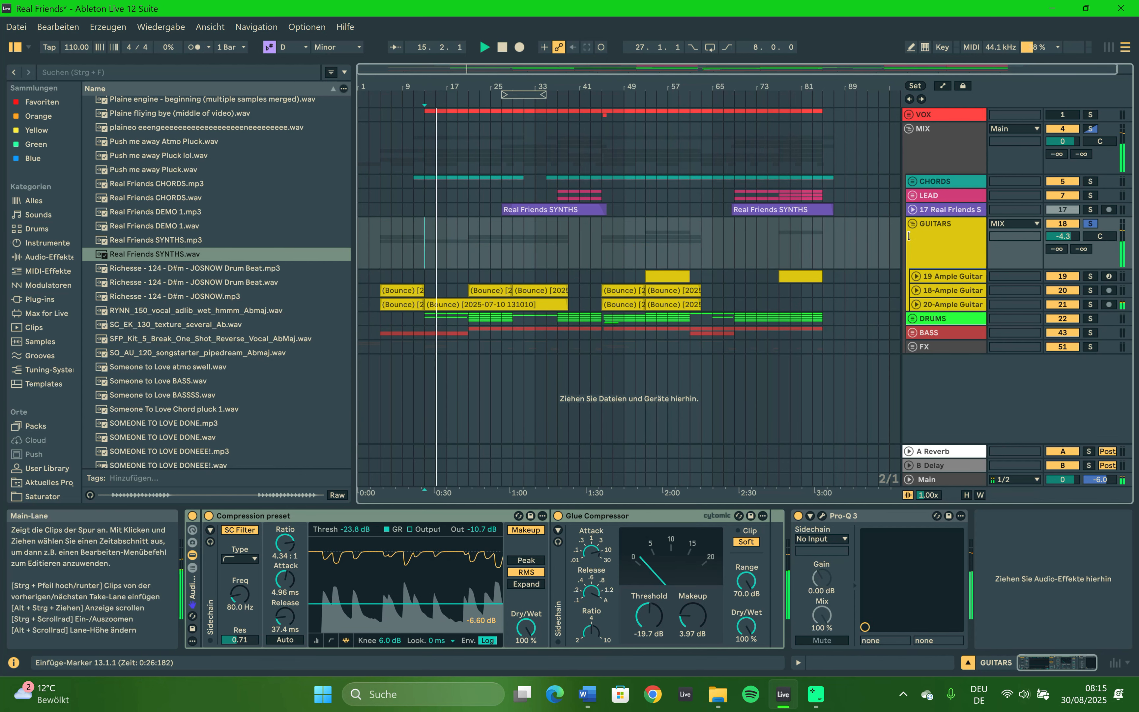
click(909, 222)
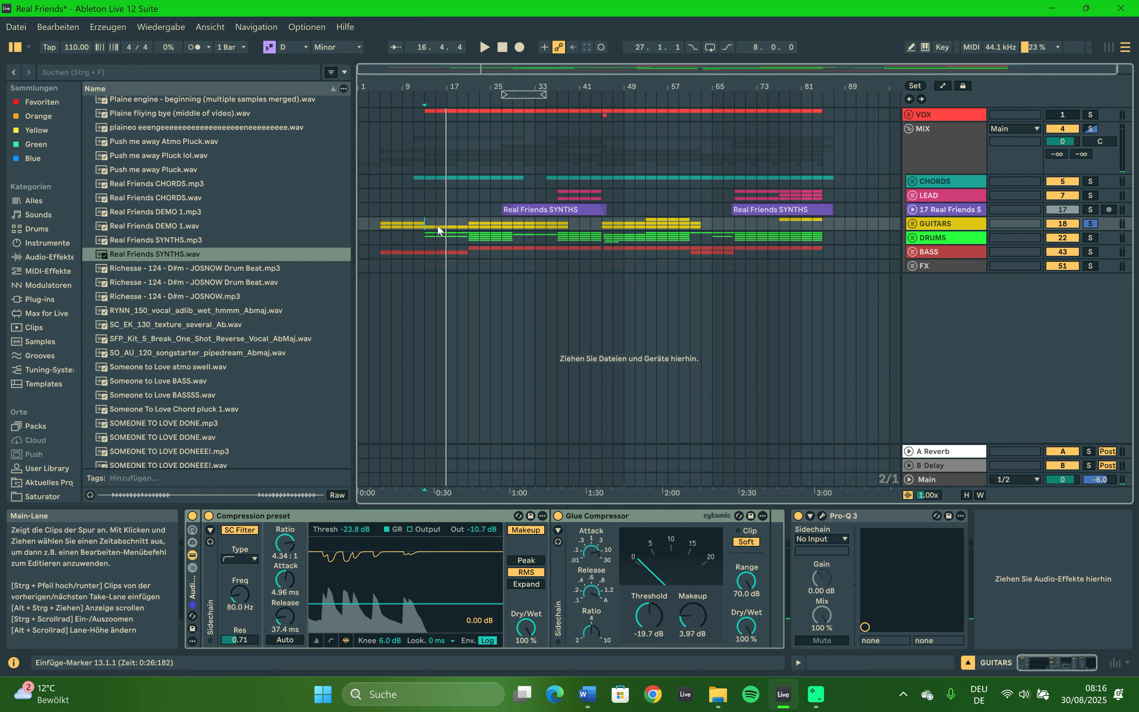
drag(426, 224, 469, 226)
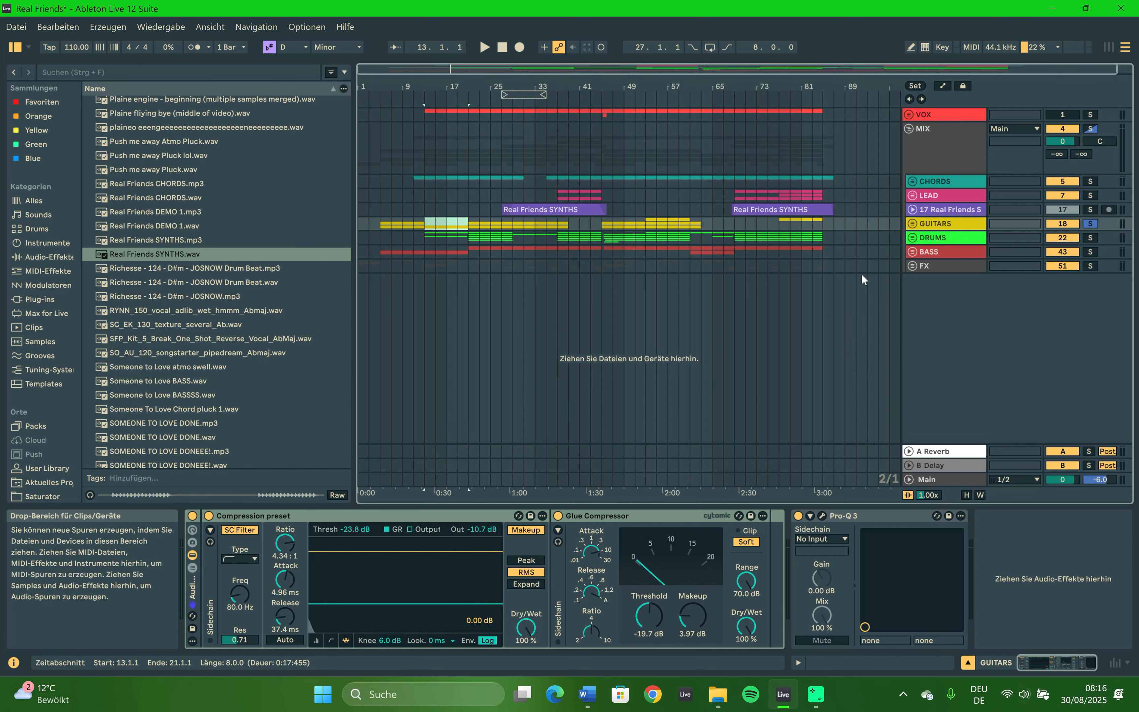
Unfold the GUITARS group and highlight the 20-Ample Guitar track from bar 65 back to bar 3.
click(911, 224)
drag(378, 304, 717, 306)
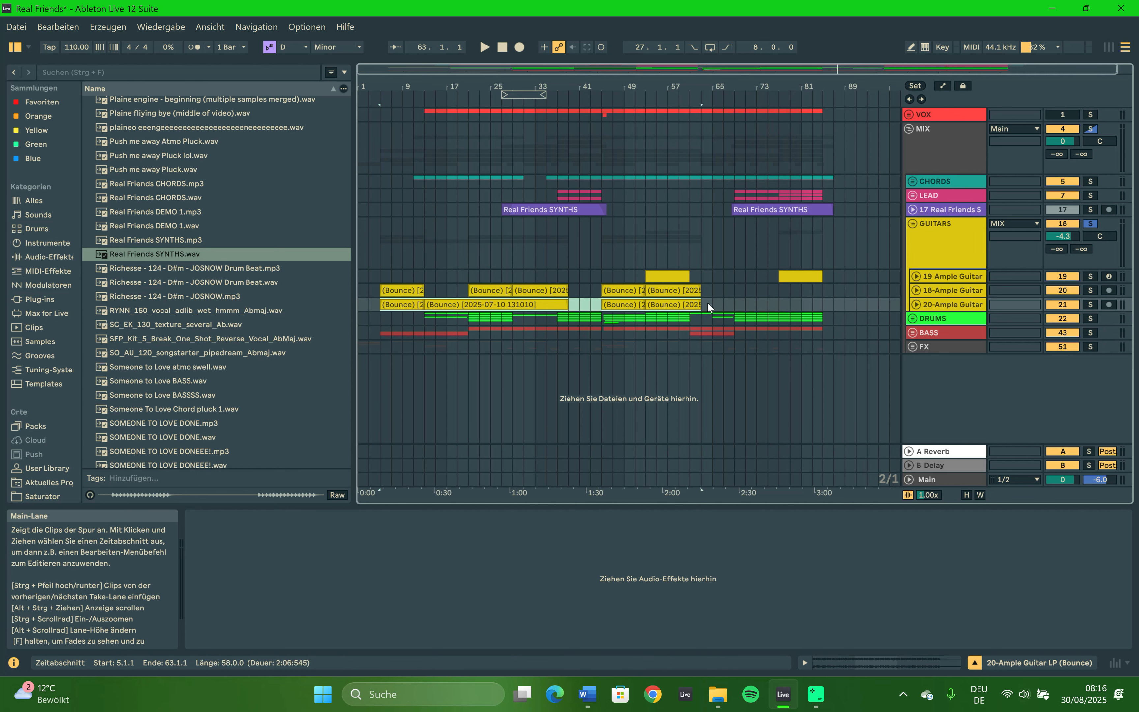
click(715, 306)
drag(714, 306, 370, 305)
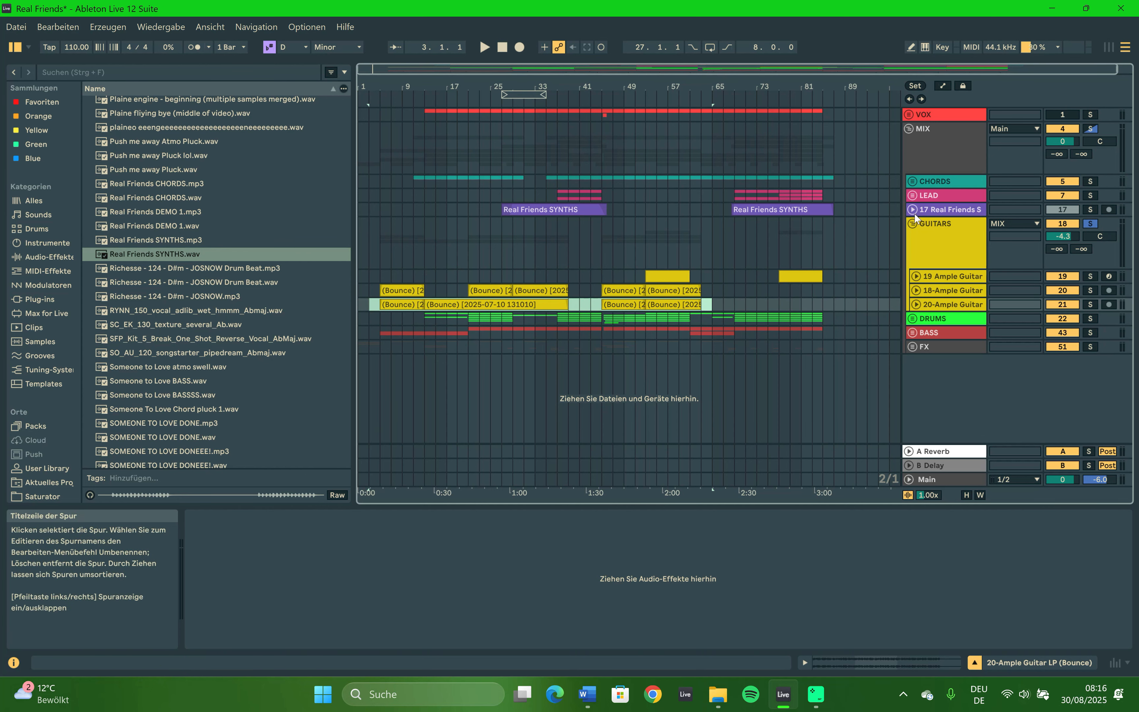
Fold the GUITARS group and play it from bar 13.
click(913, 222)
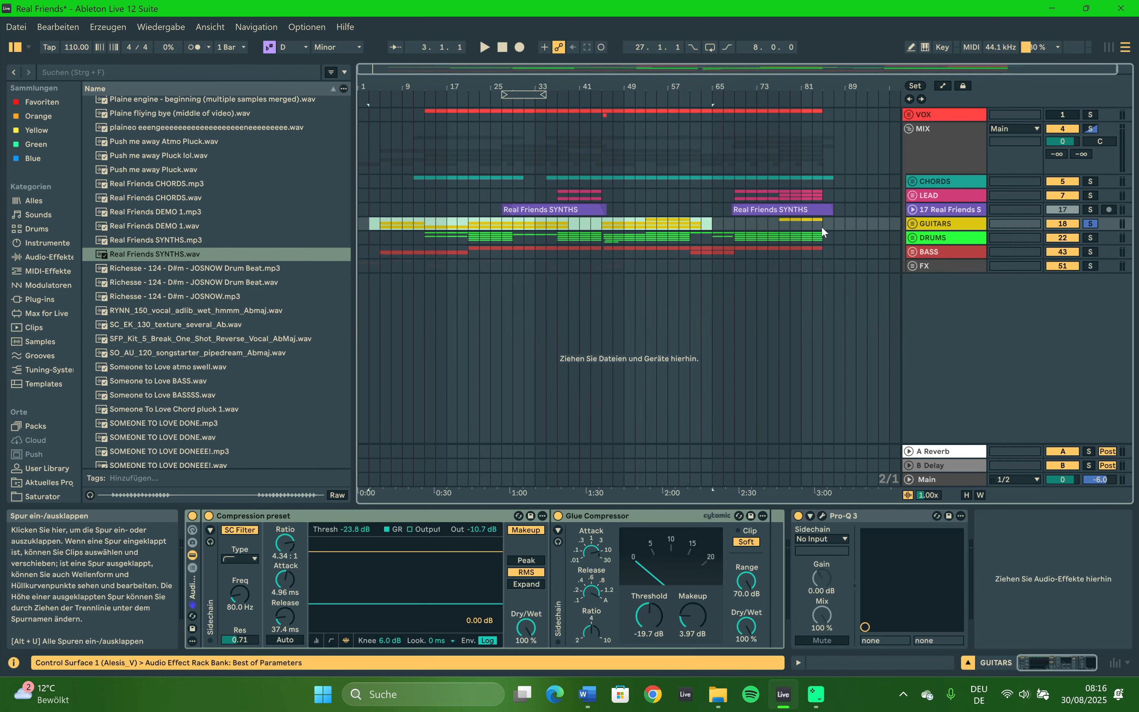
click(429, 226)
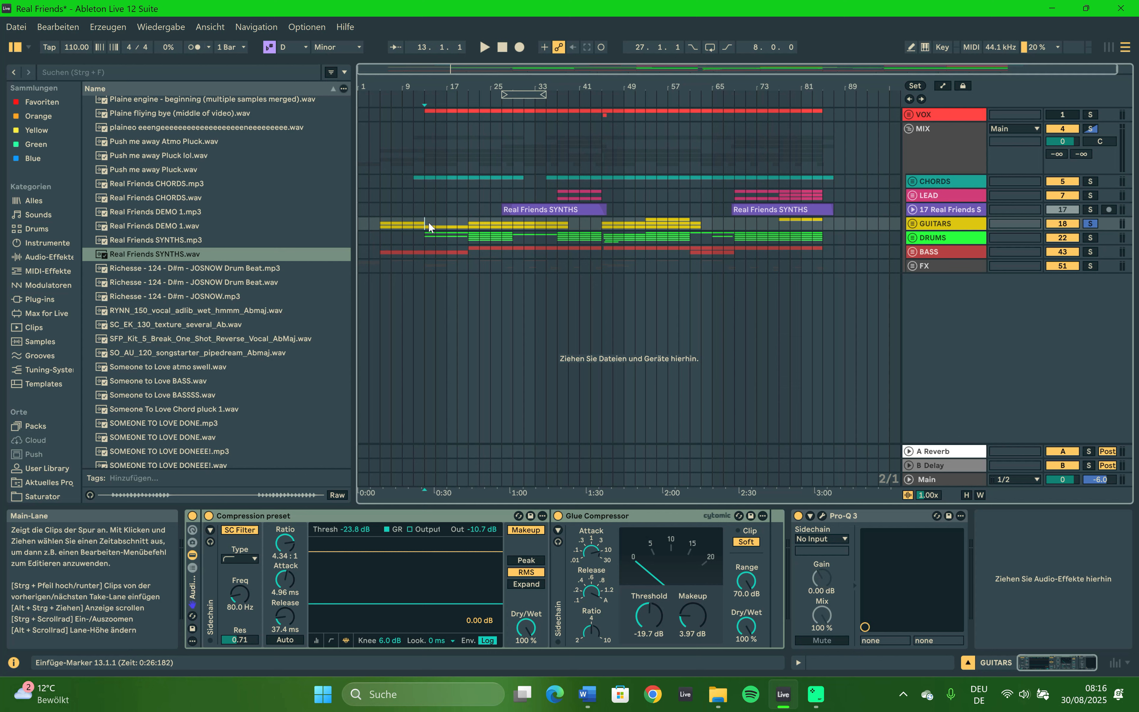
key(space)
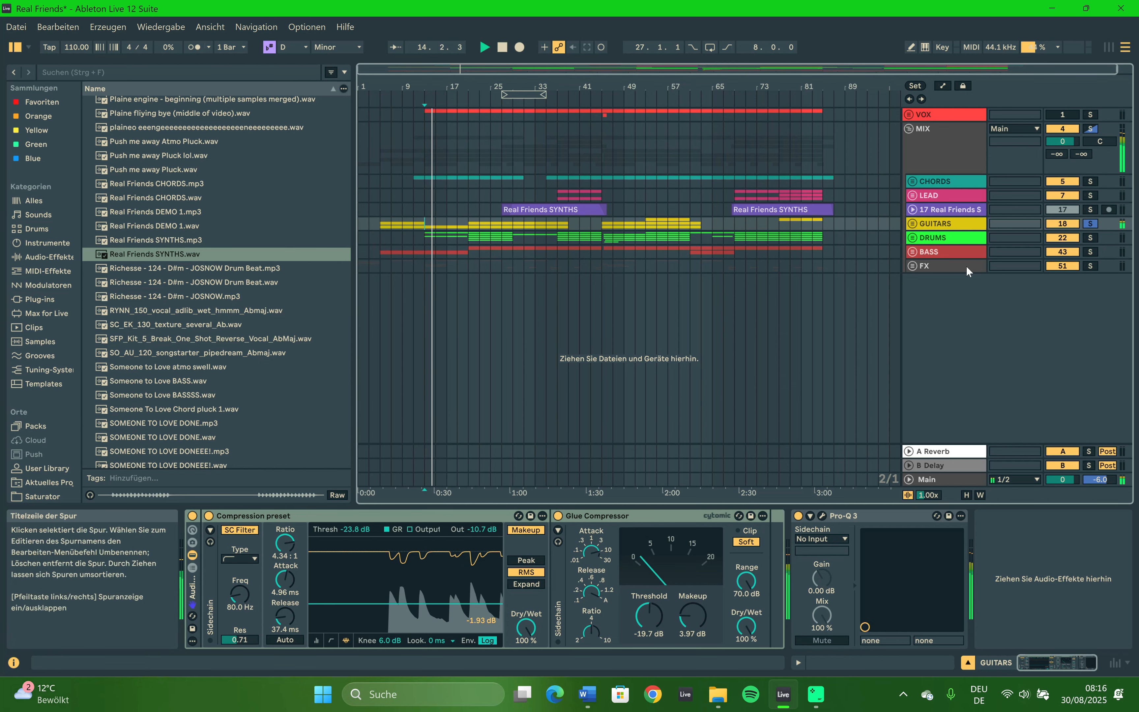
Unfold and solo the FX group, and play it from the 52 Group clip at bar 7.
click(913, 266)
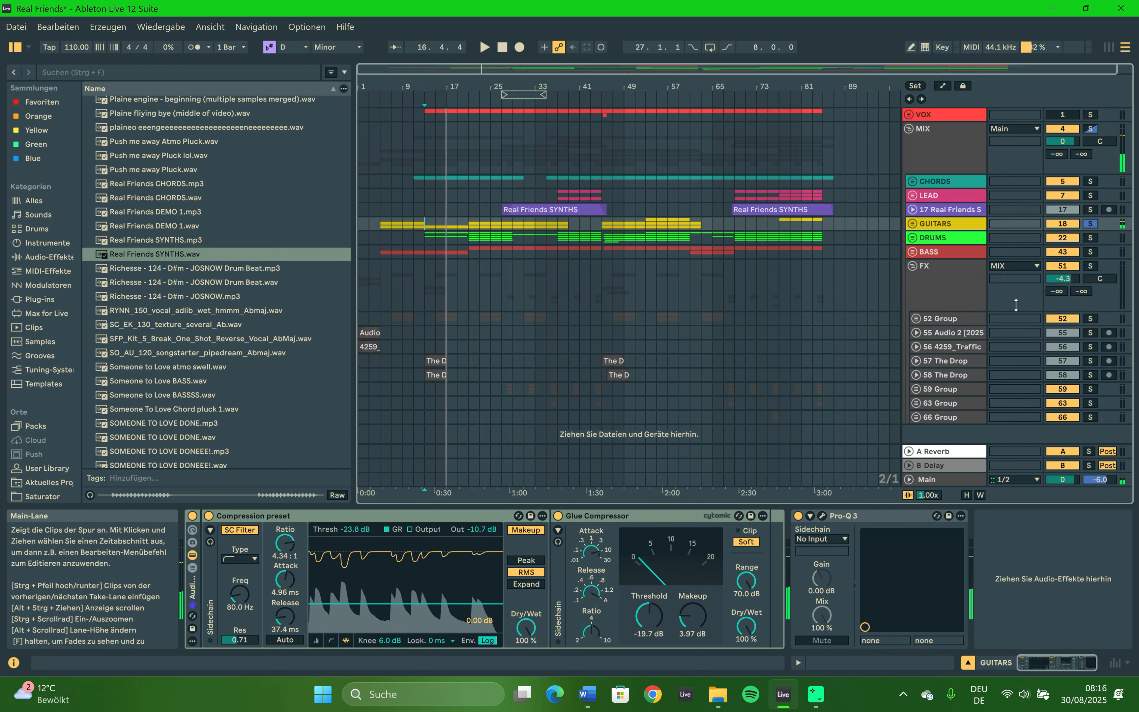
click(1091, 266)
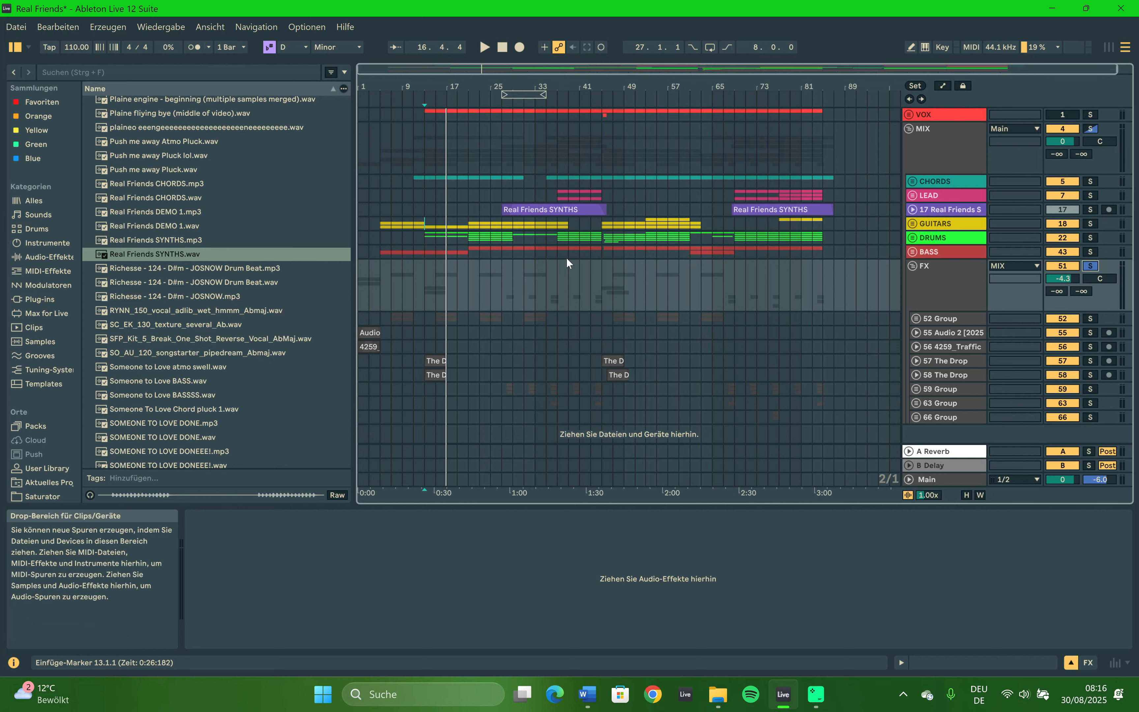
click(392, 318)
key(space)
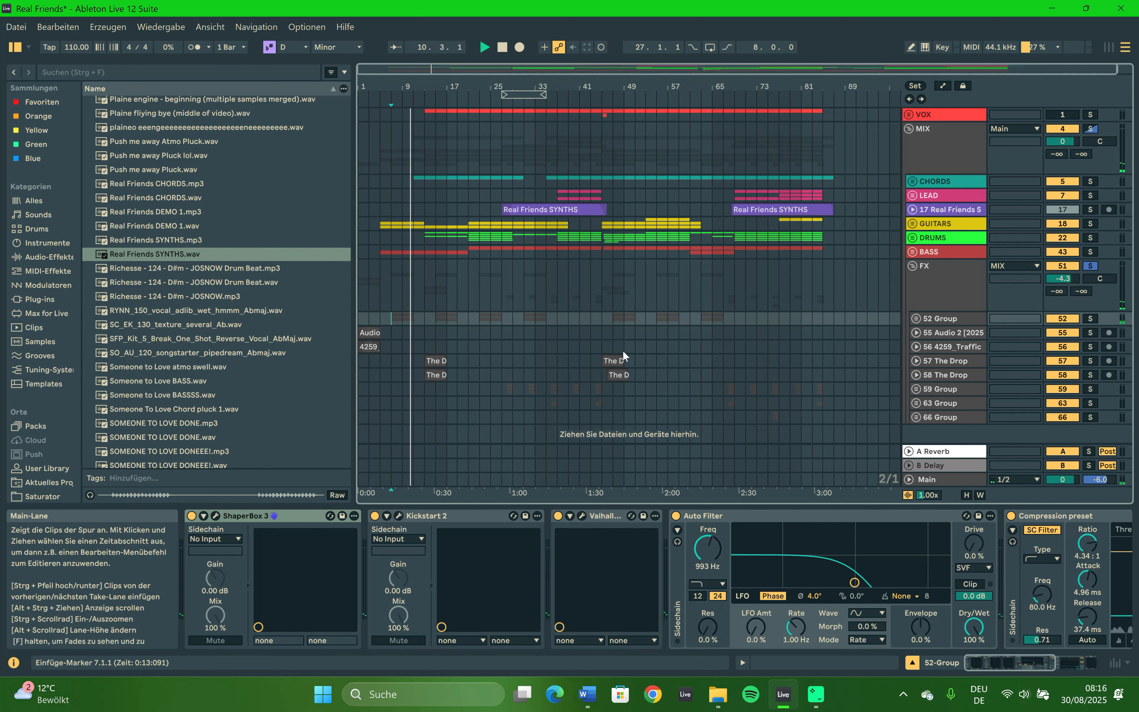
Restart the soloed FX group from bar 15 and fold the group.
click(436, 318)
key(space)
key(space)
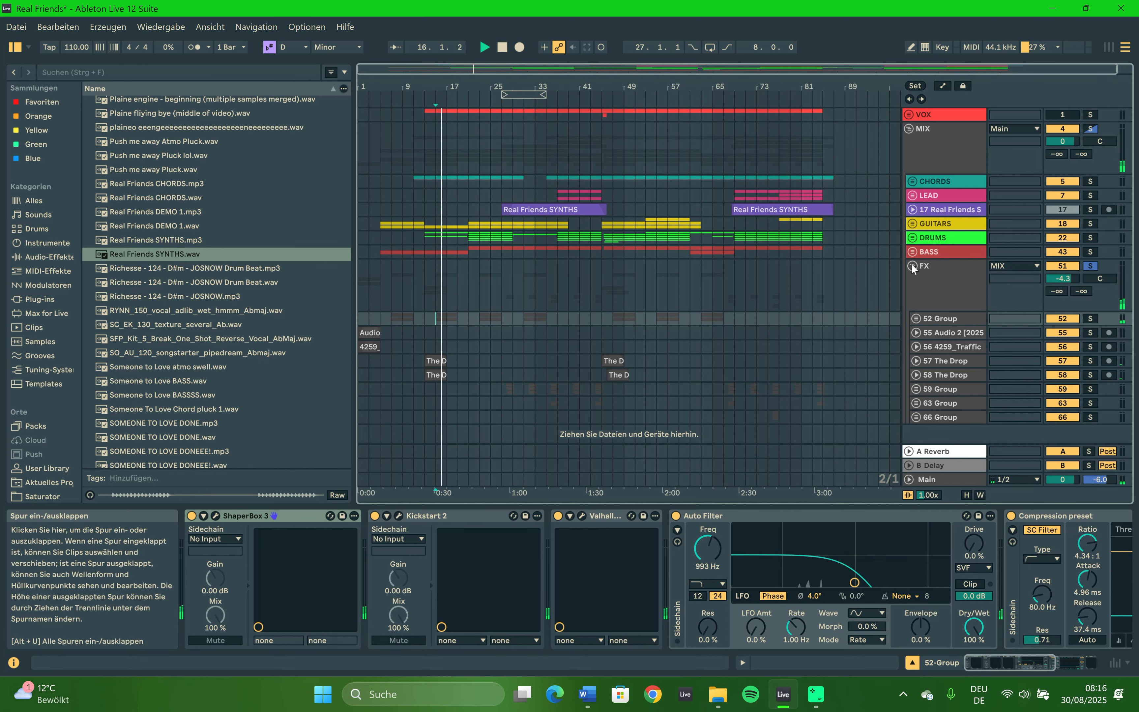
click(913, 266)
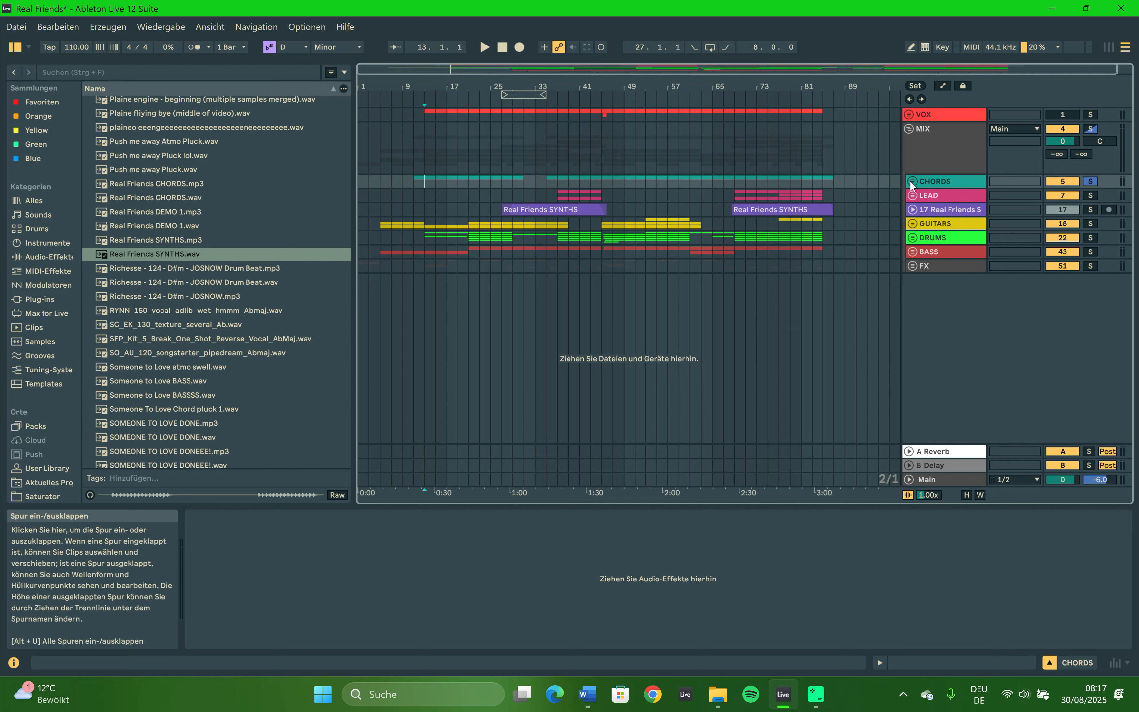
Unfold the soloed CHORDS group and play it from bar 13.
click(910, 181)
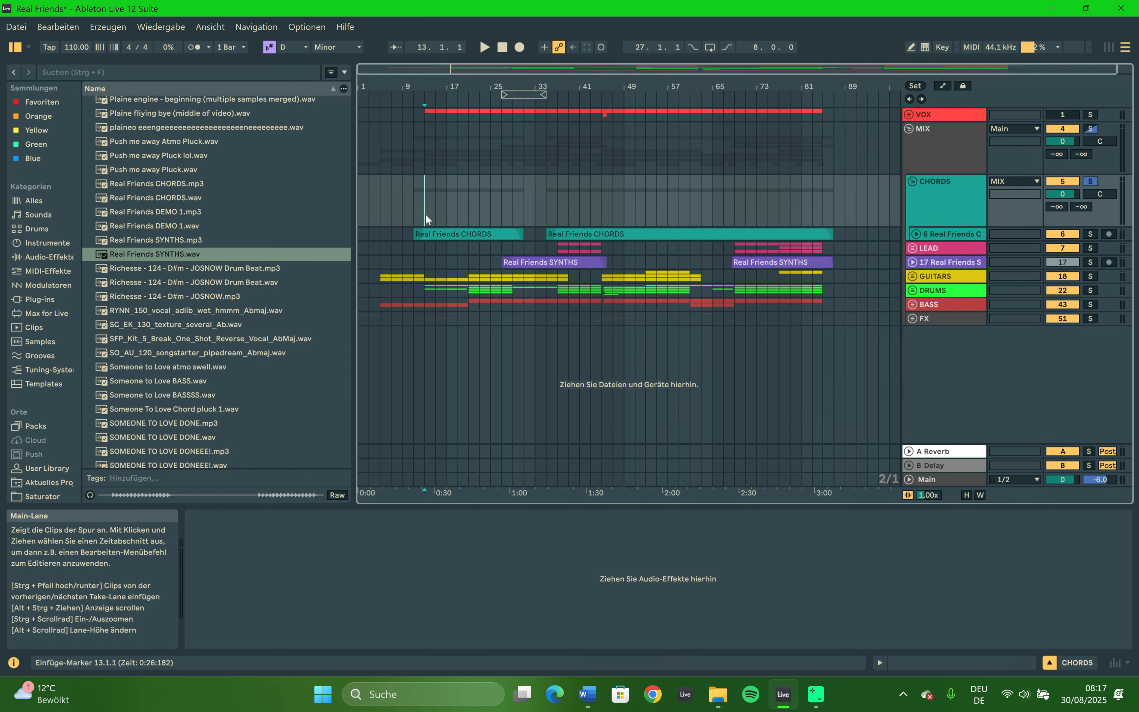
key(space)
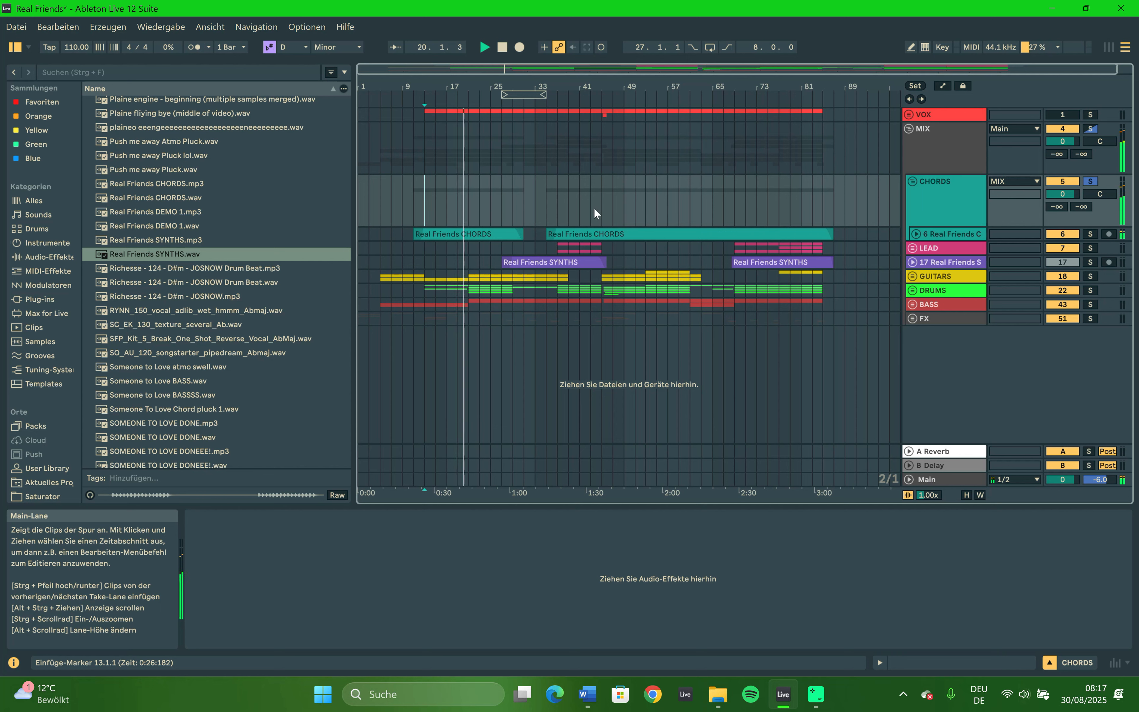
Solo the whole MIX group instead of CHORDS, play it from bar 1, and fold the CHORDS group.
click(379, 230)
click(380, 229)
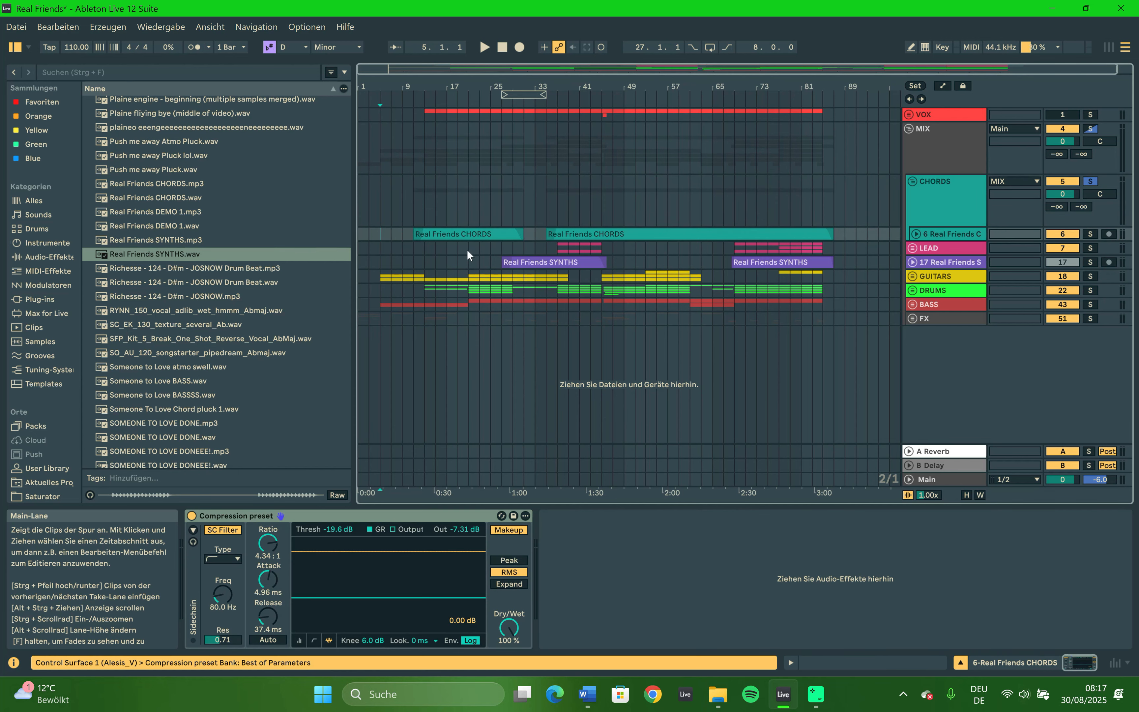
click(360, 234)
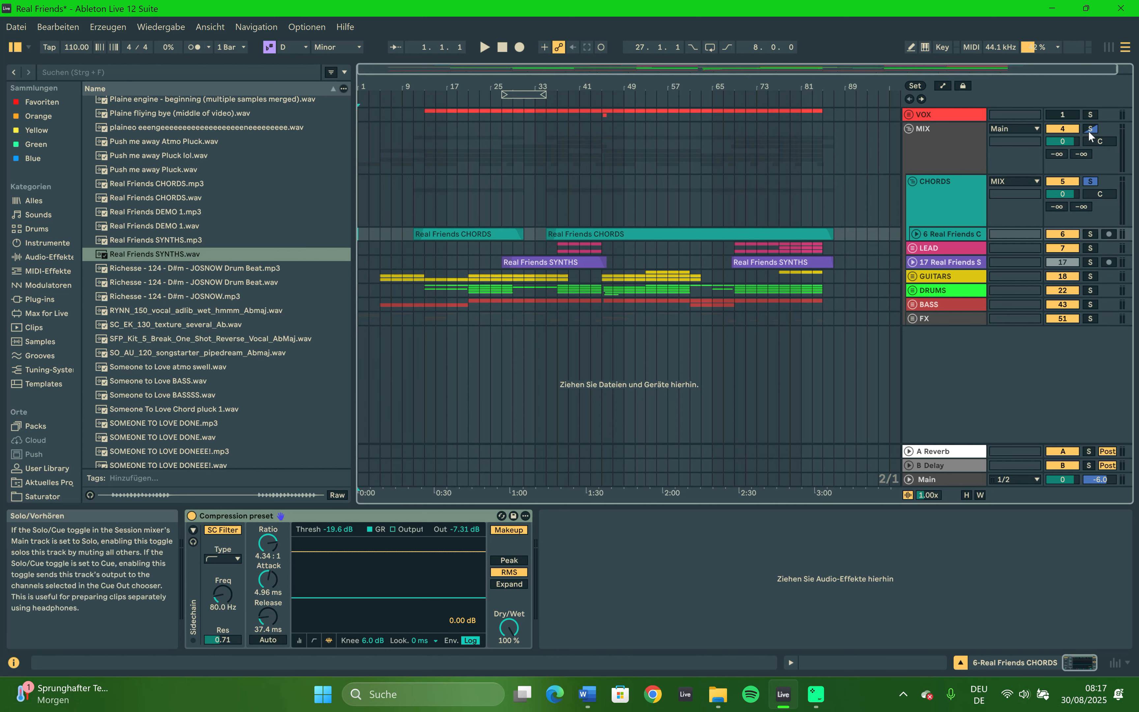
click(926, 168)
key(space)
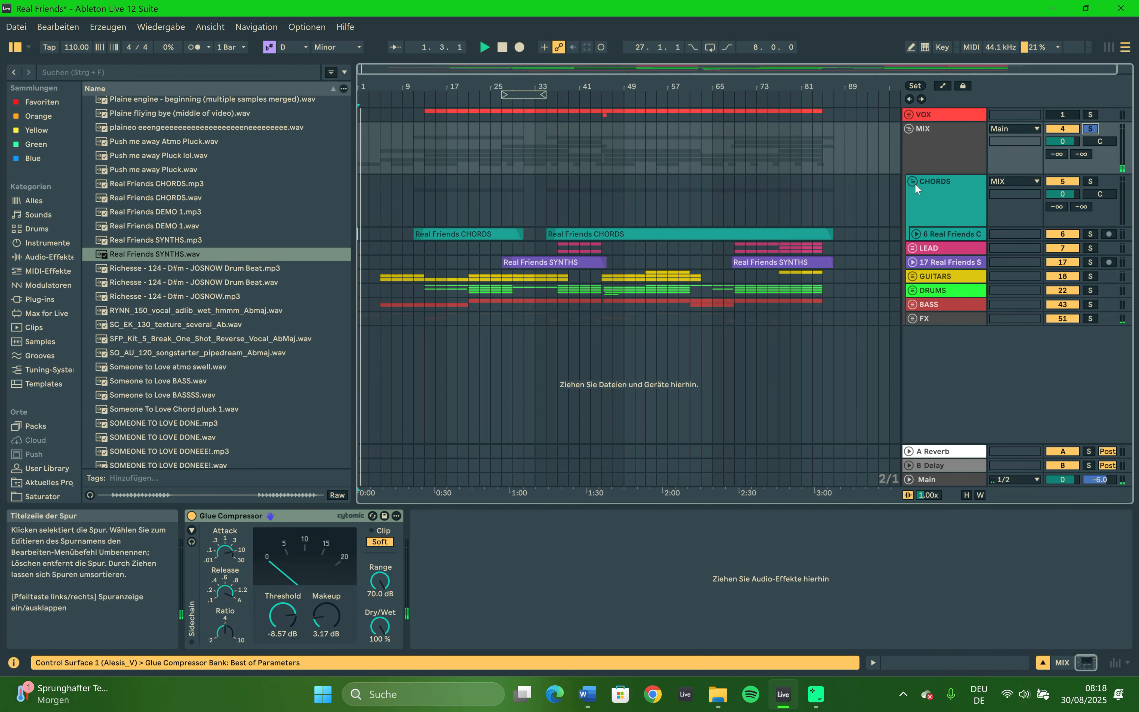
click(913, 181)
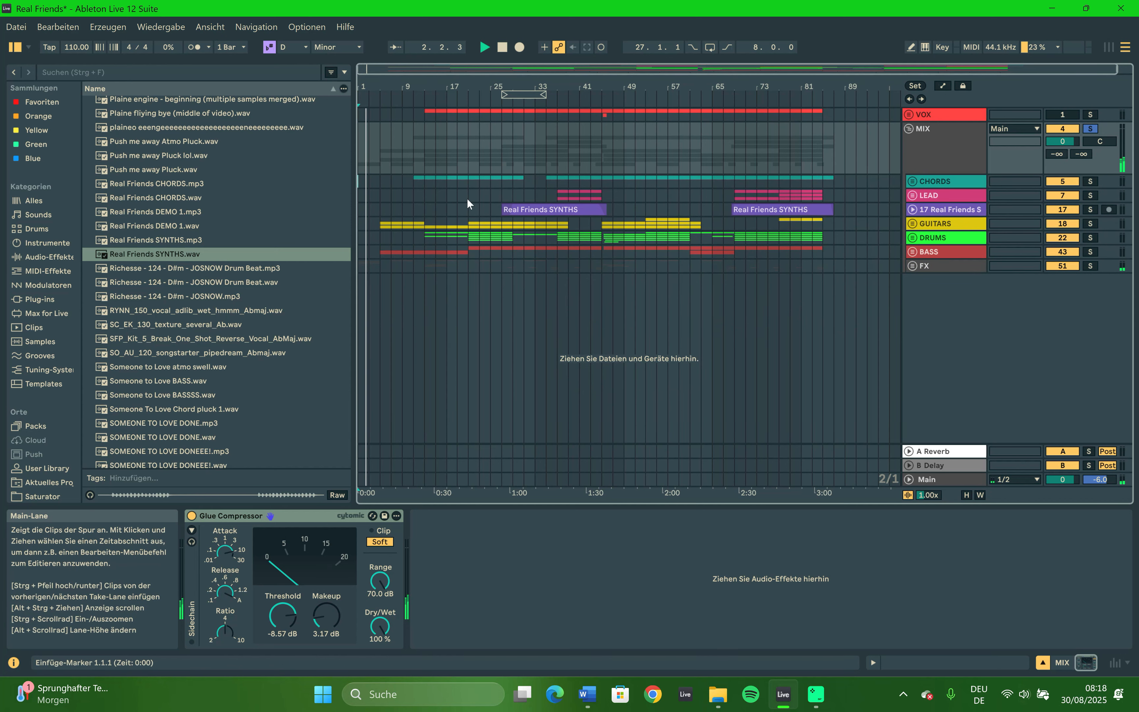
Play the whole MIX group from bar 13.
click(425, 184)
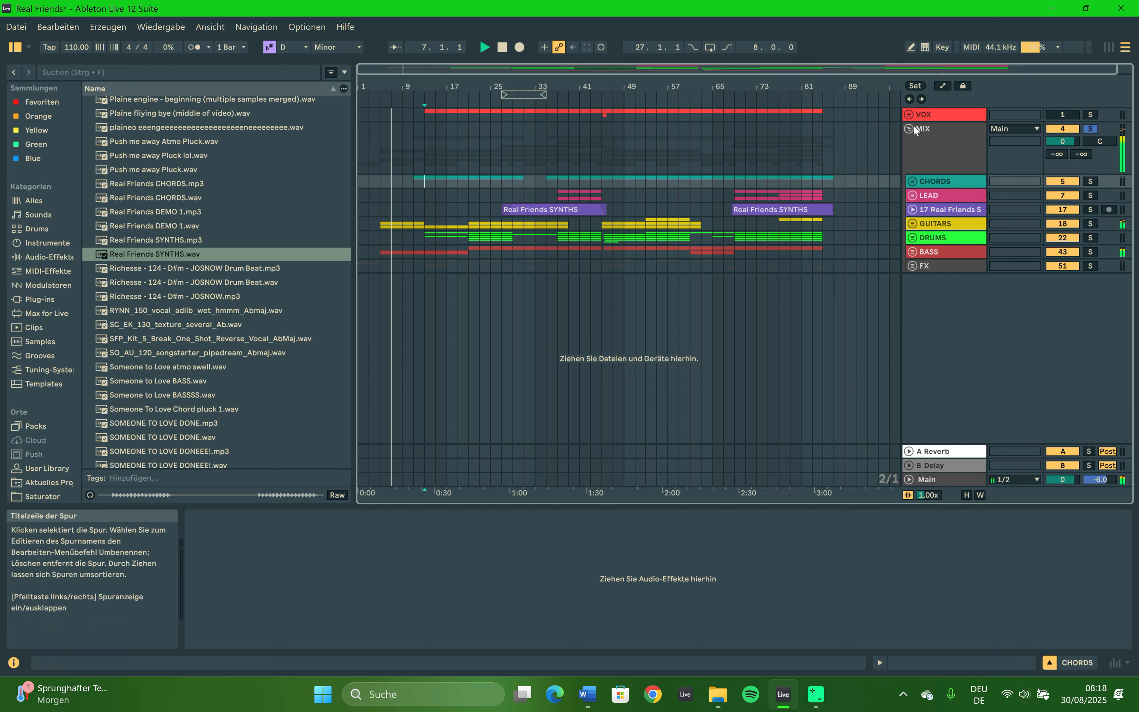
click(433, 193)
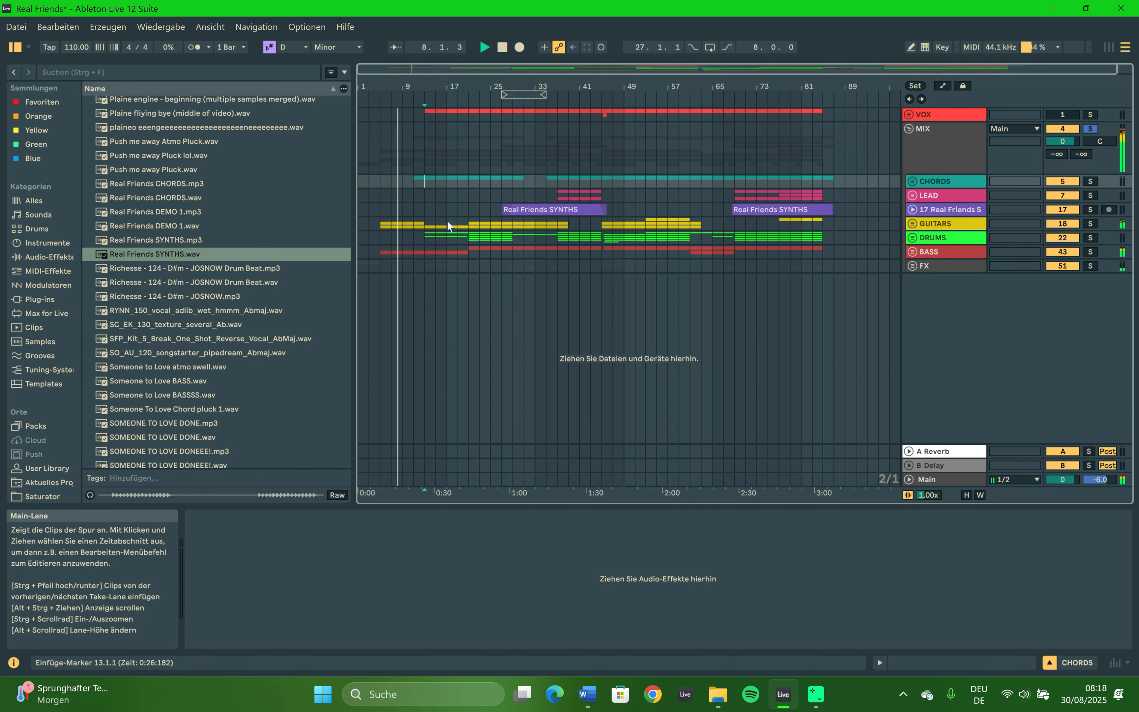
click(446, 180)
click(427, 181)
key(space)
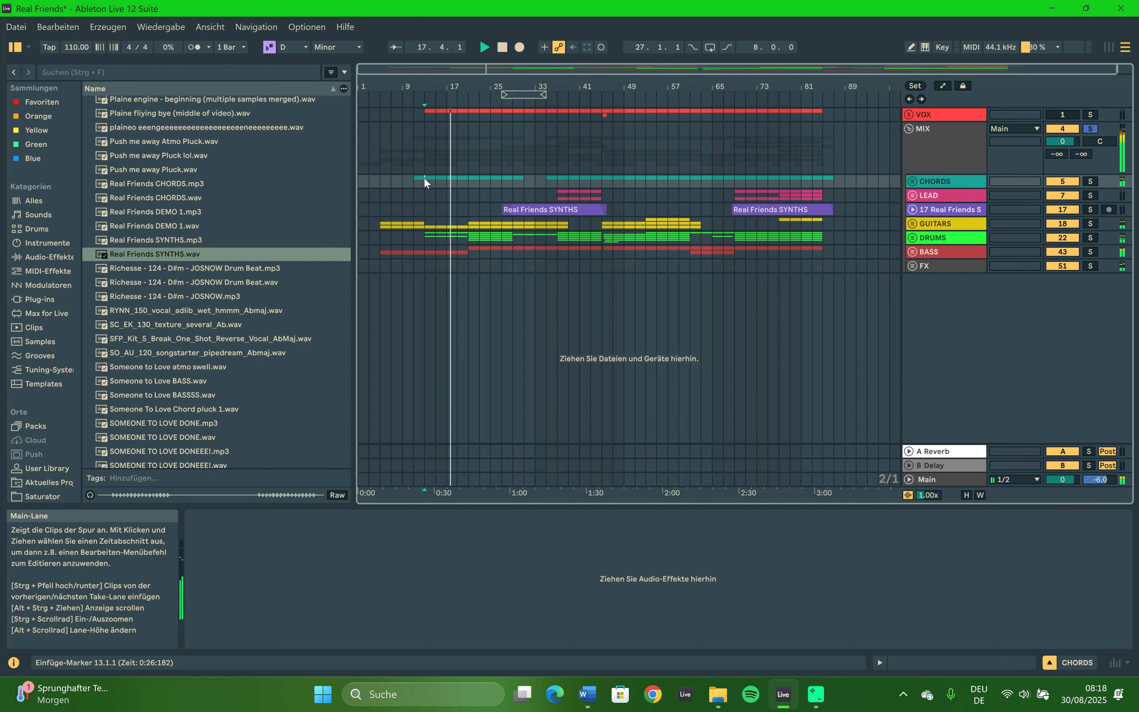
Unfold and solo the CHORDS group, and play it from bar 21.
click(466, 180)
key(space)
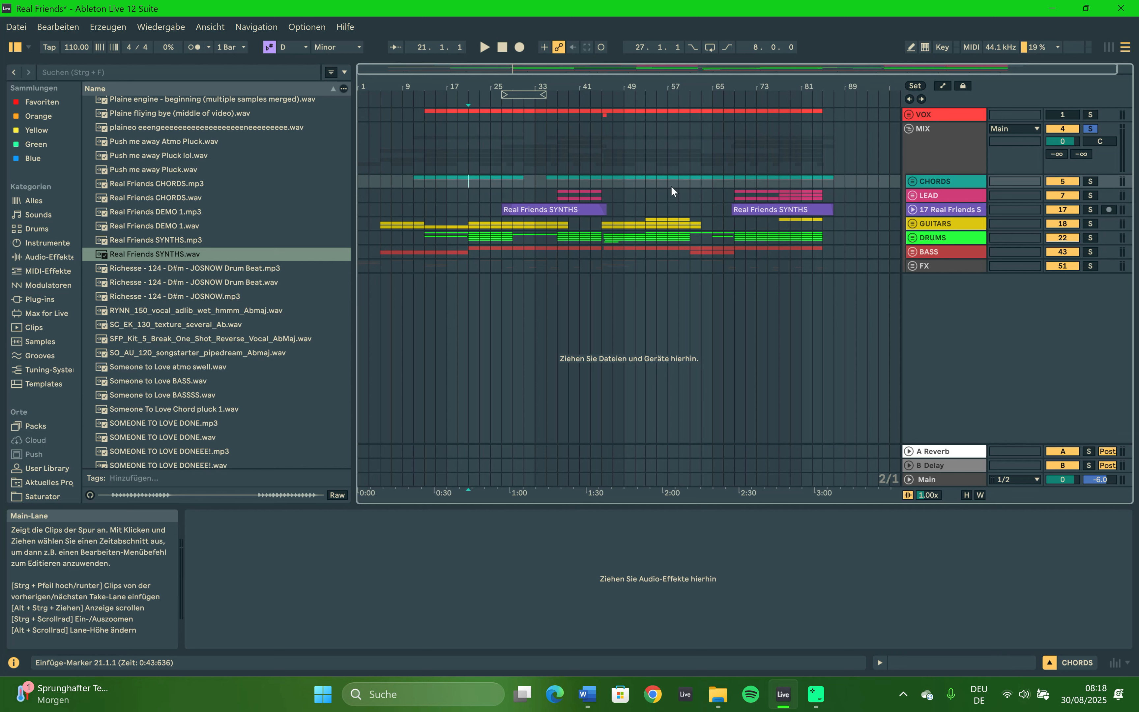
click(911, 181)
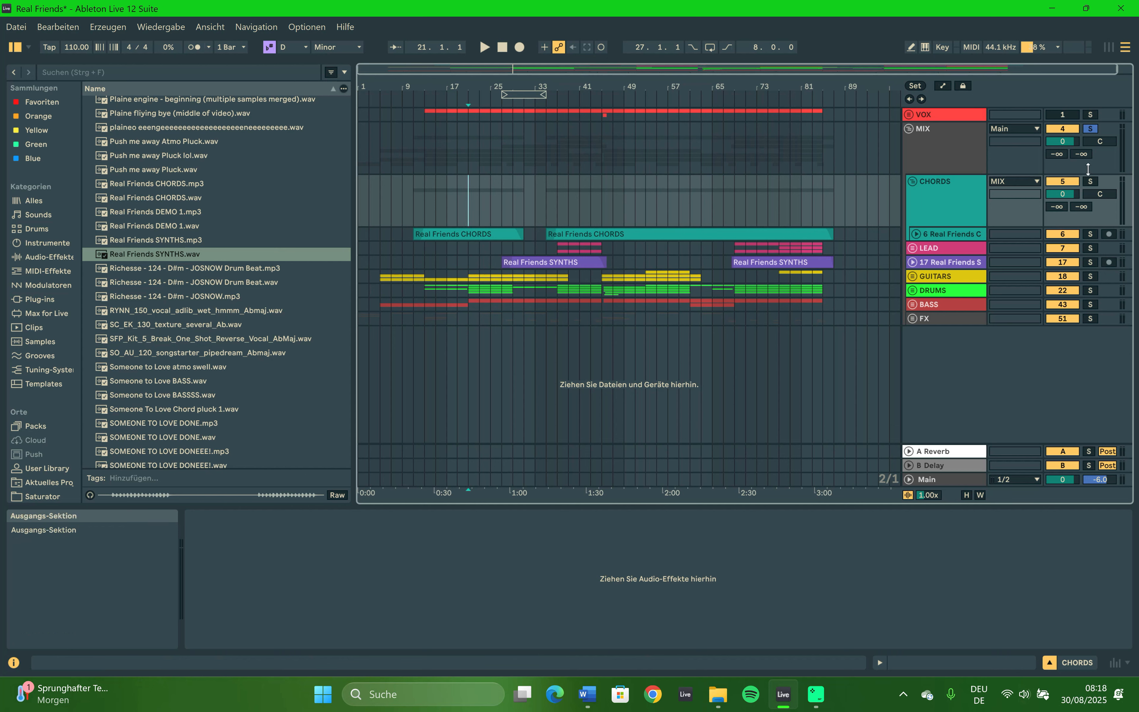
click(1084, 184)
key(space)
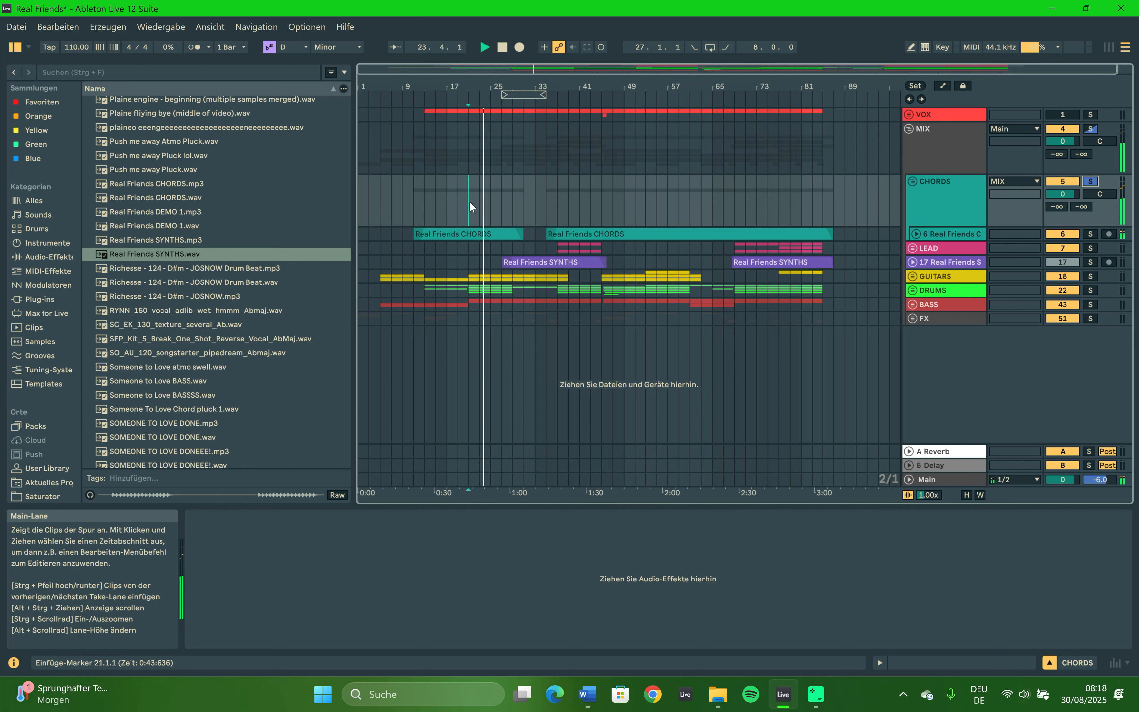
Play the soloed CHORDS group from bar 13 and fold it.
click(424, 201)
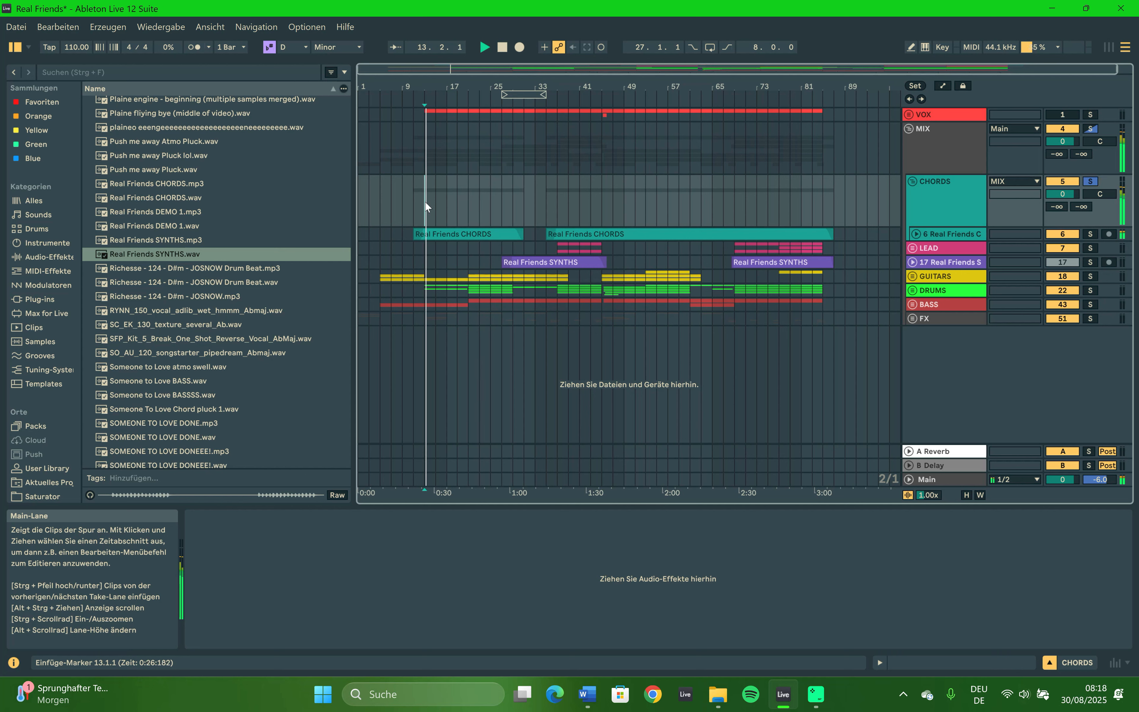
click(911, 181)
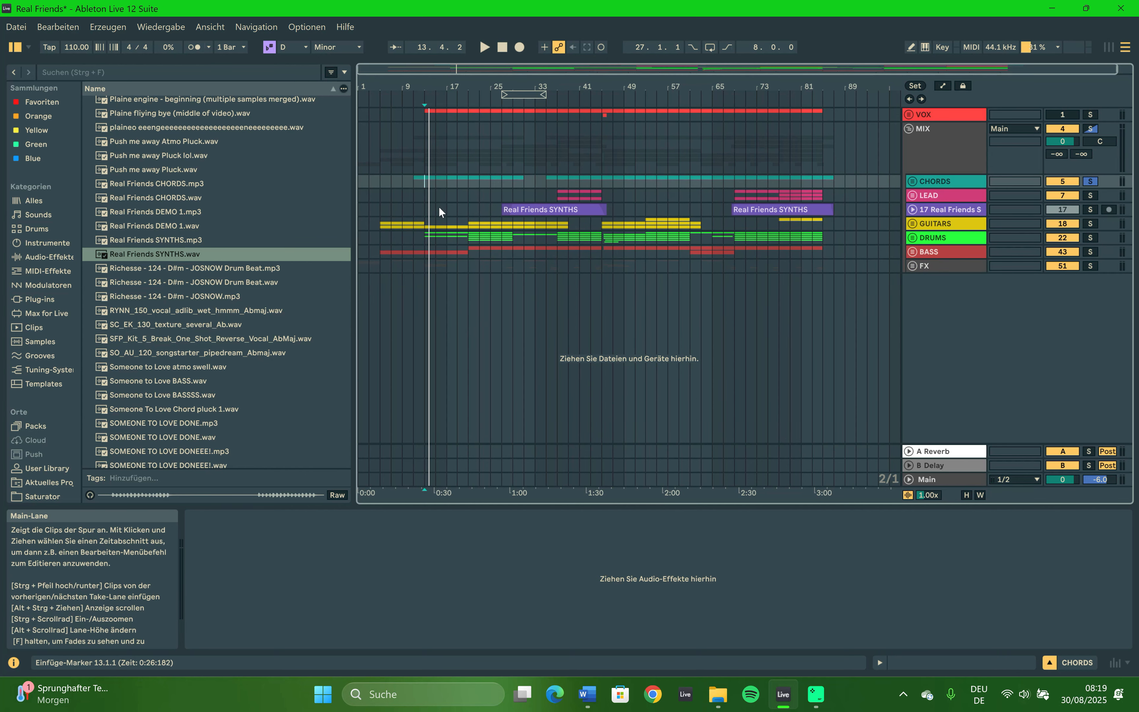
Unfold and solo the GUITARS group, and play it from bar 21.
click(468, 222)
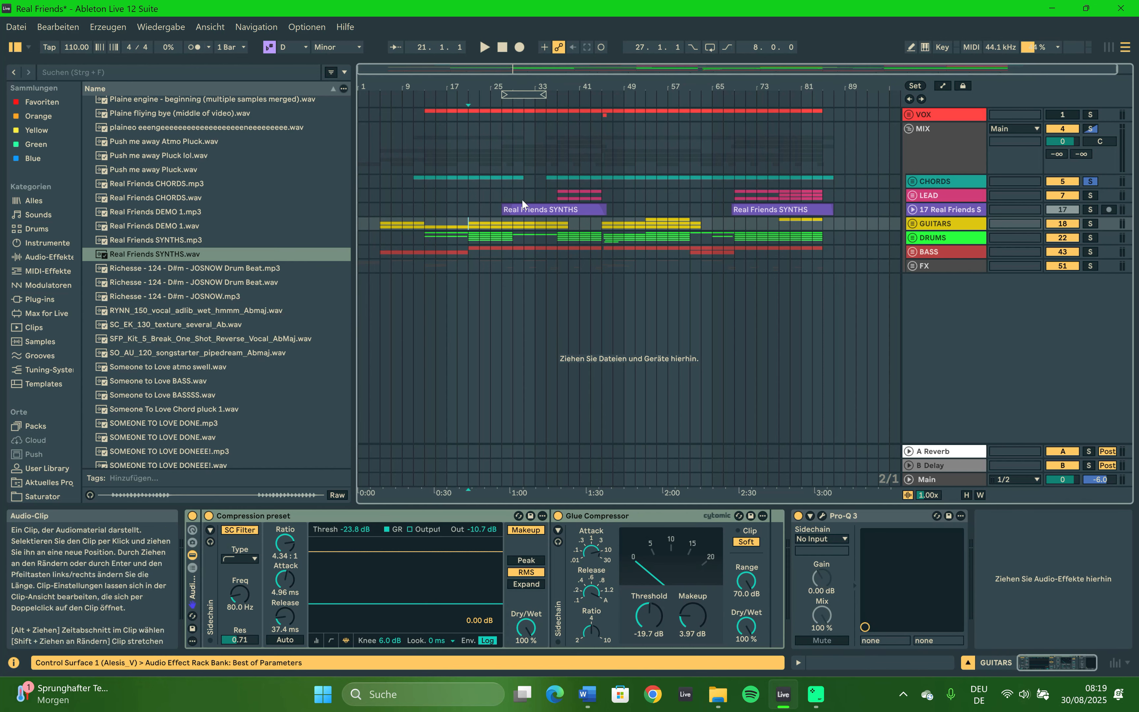
click(469, 179)
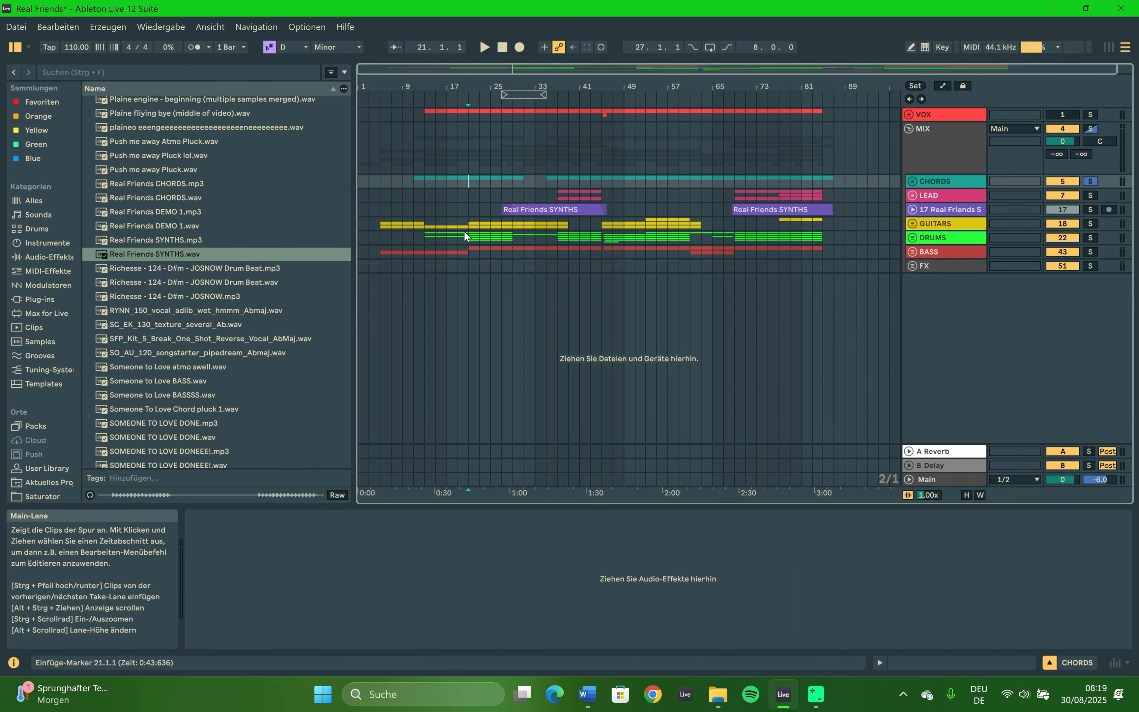
click(472, 223)
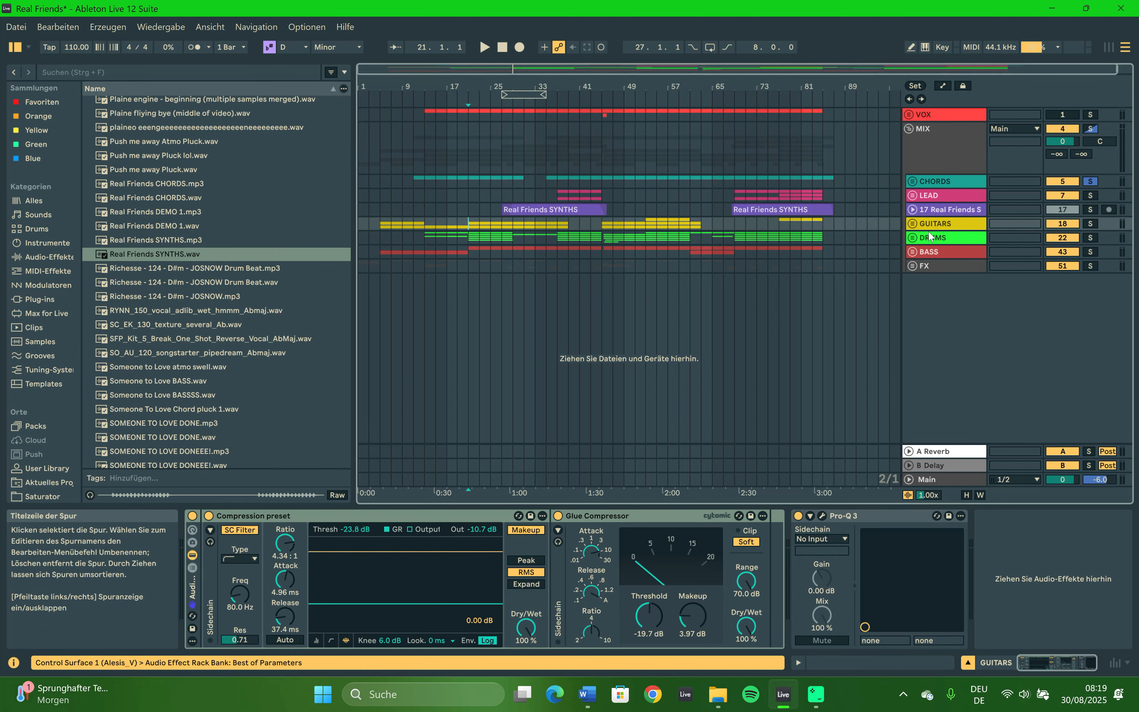
click(913, 222)
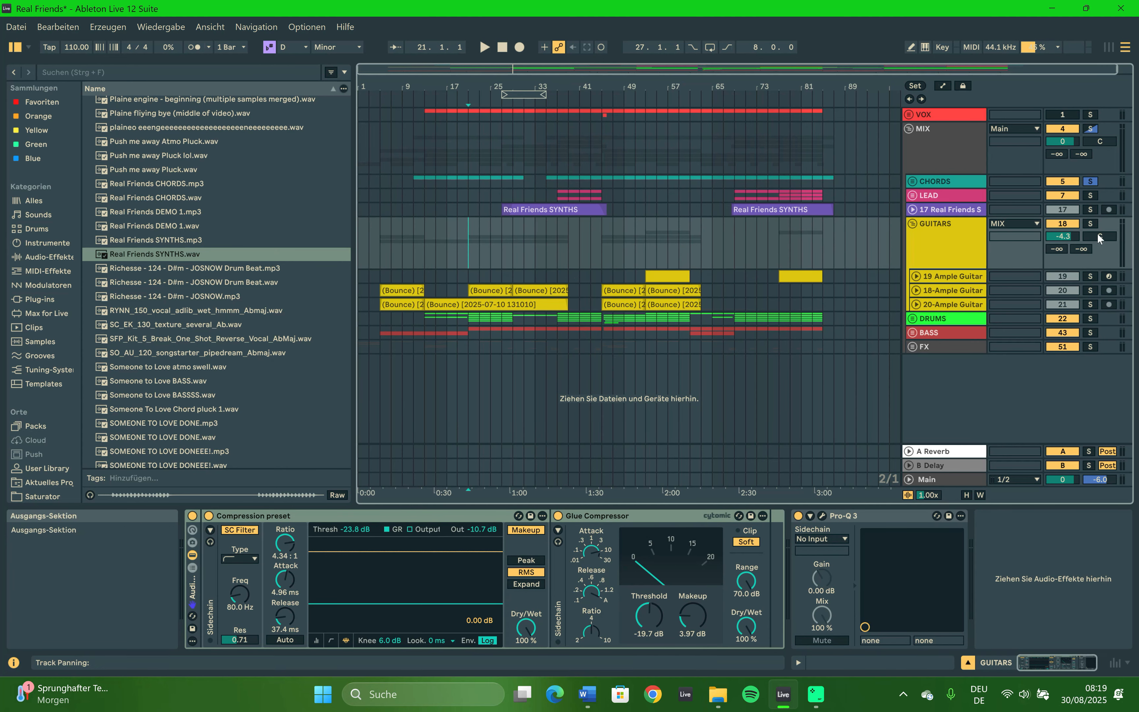
click(1090, 223)
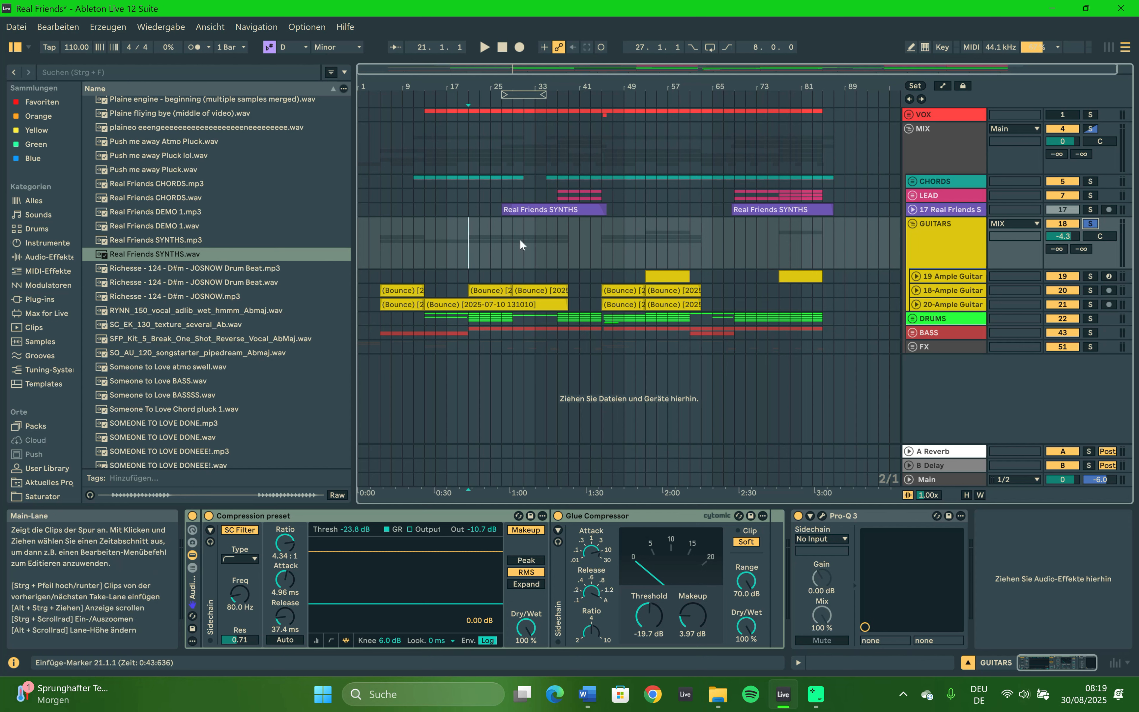
key(space)
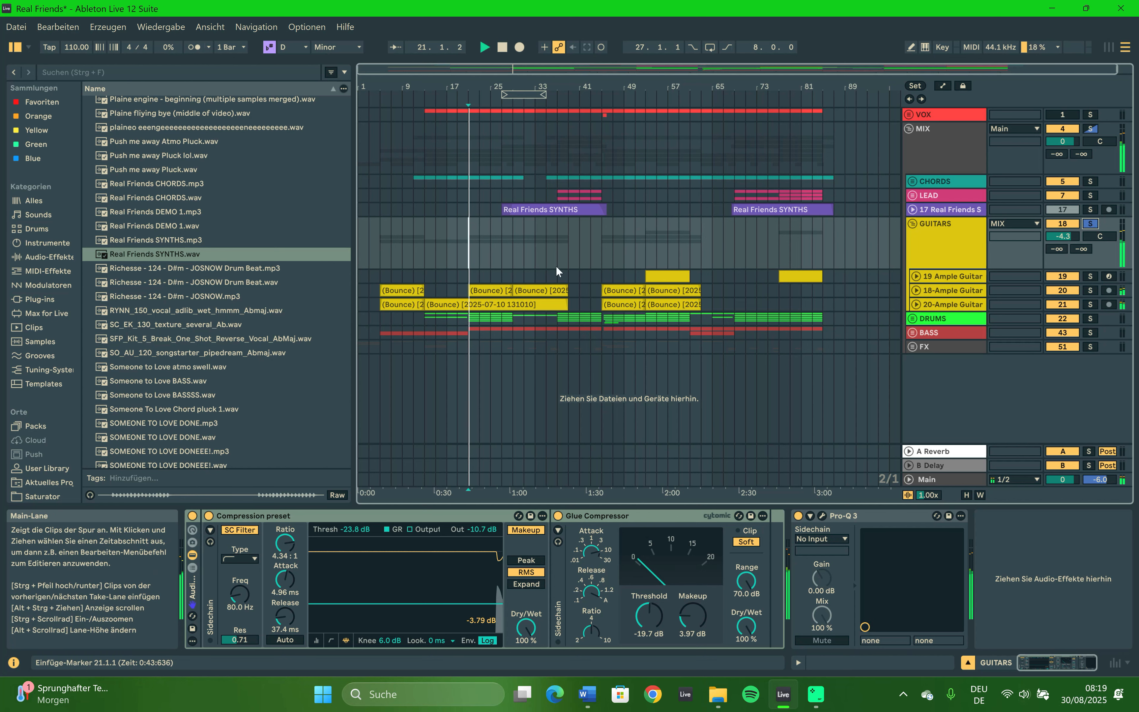
Fold the GUITARS group, then solo the DRUMS group and play it from bar 21.
click(911, 222)
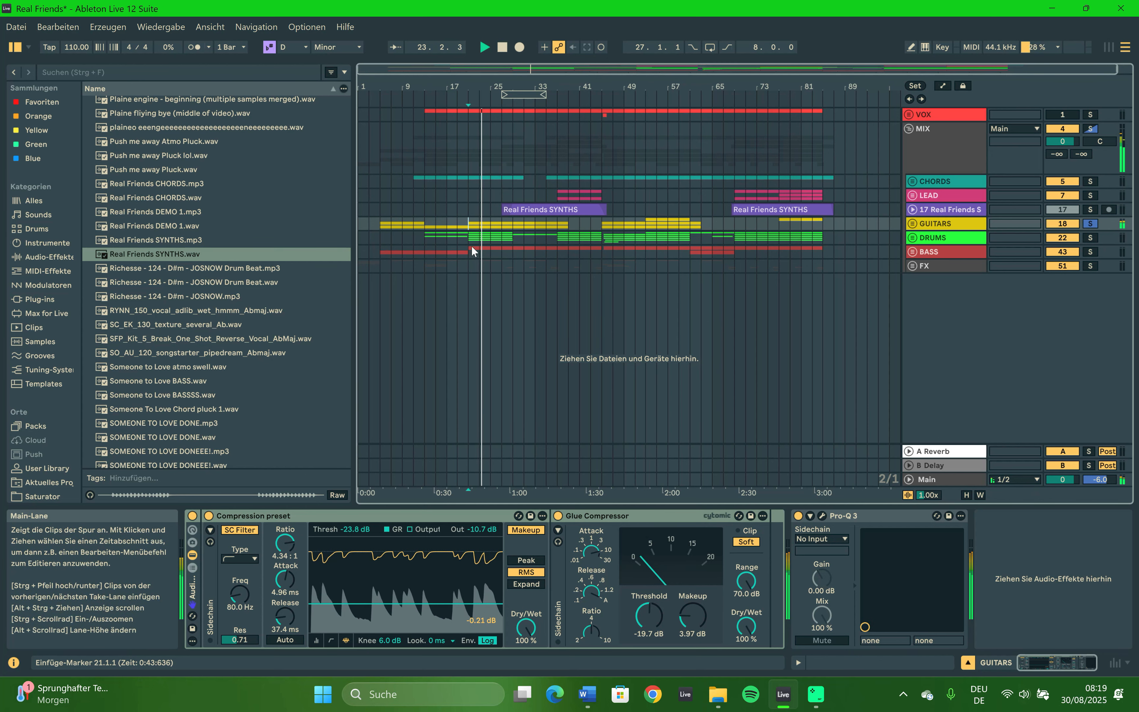
click(469, 235)
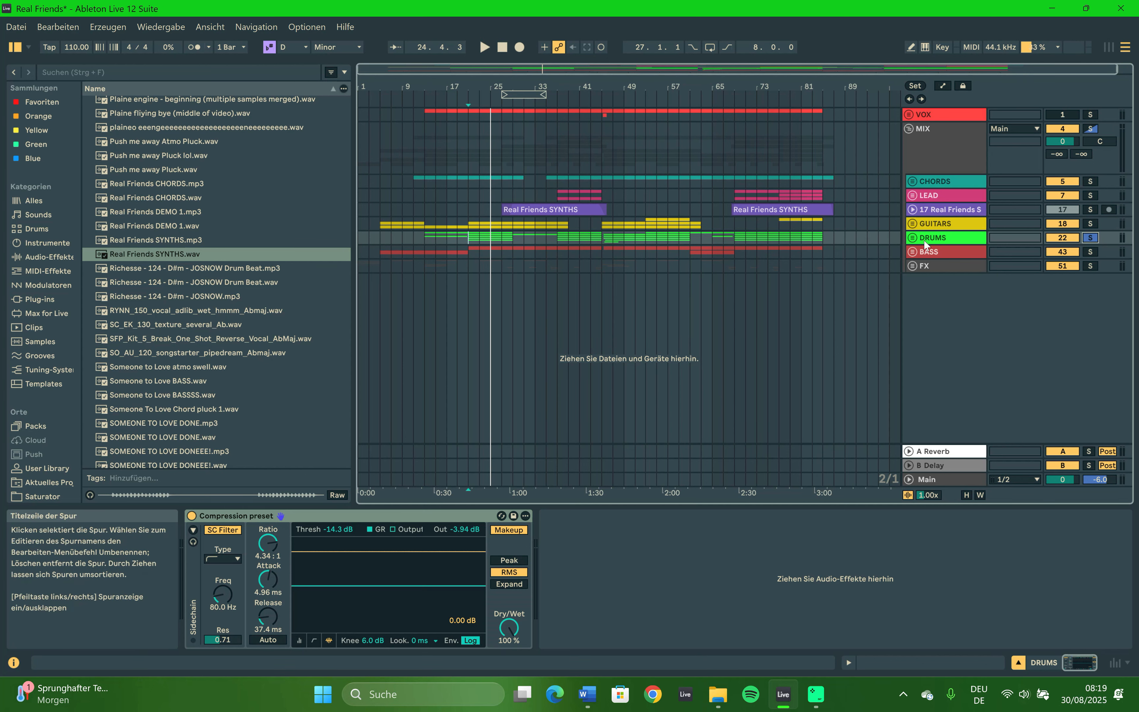
click(915, 237)
click(915, 237)
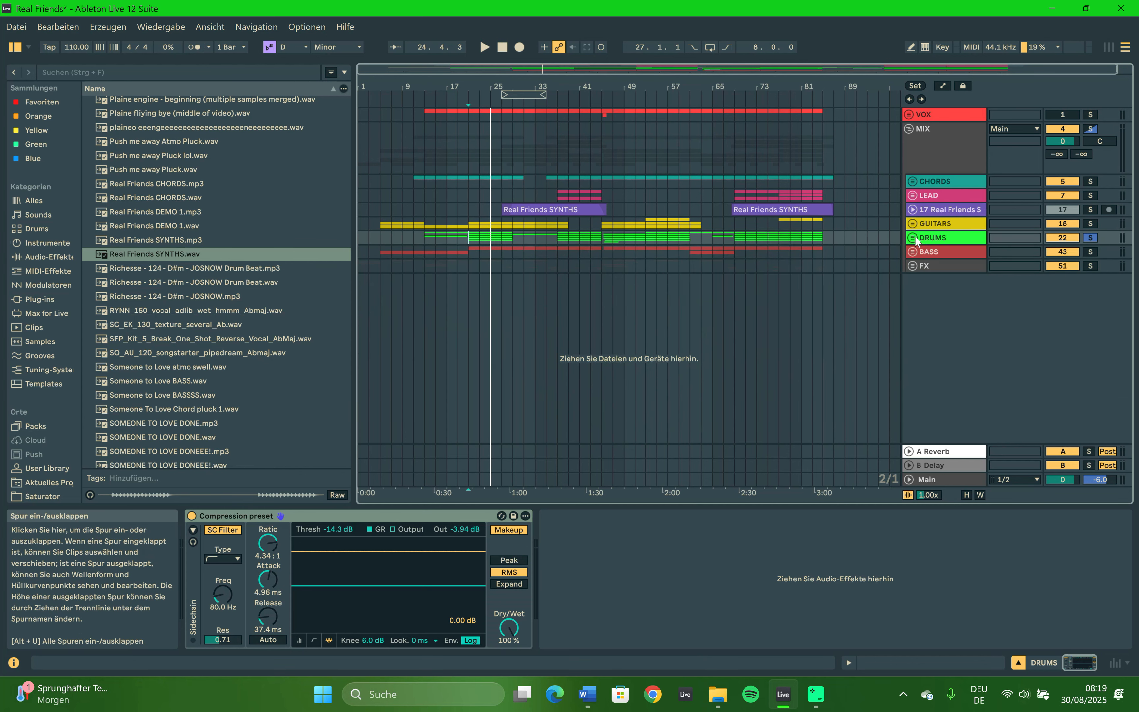
key(space)
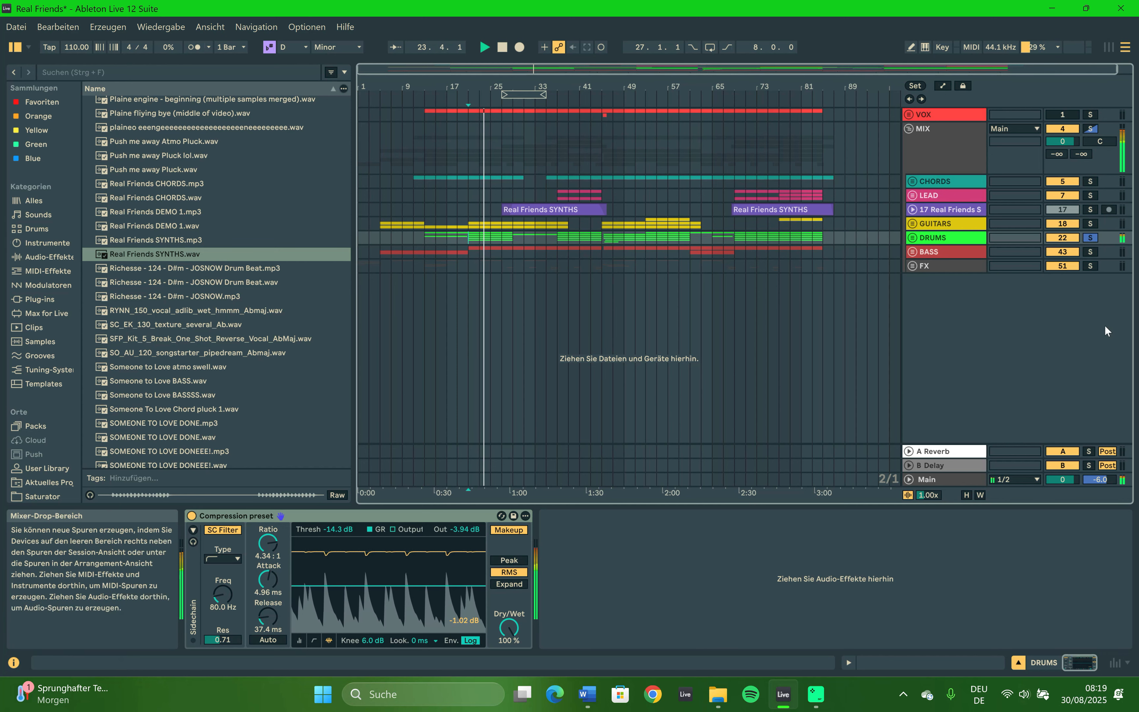
Solo the BASS group and play it from bar 21.
click(1090, 252)
click(467, 246)
key(space)
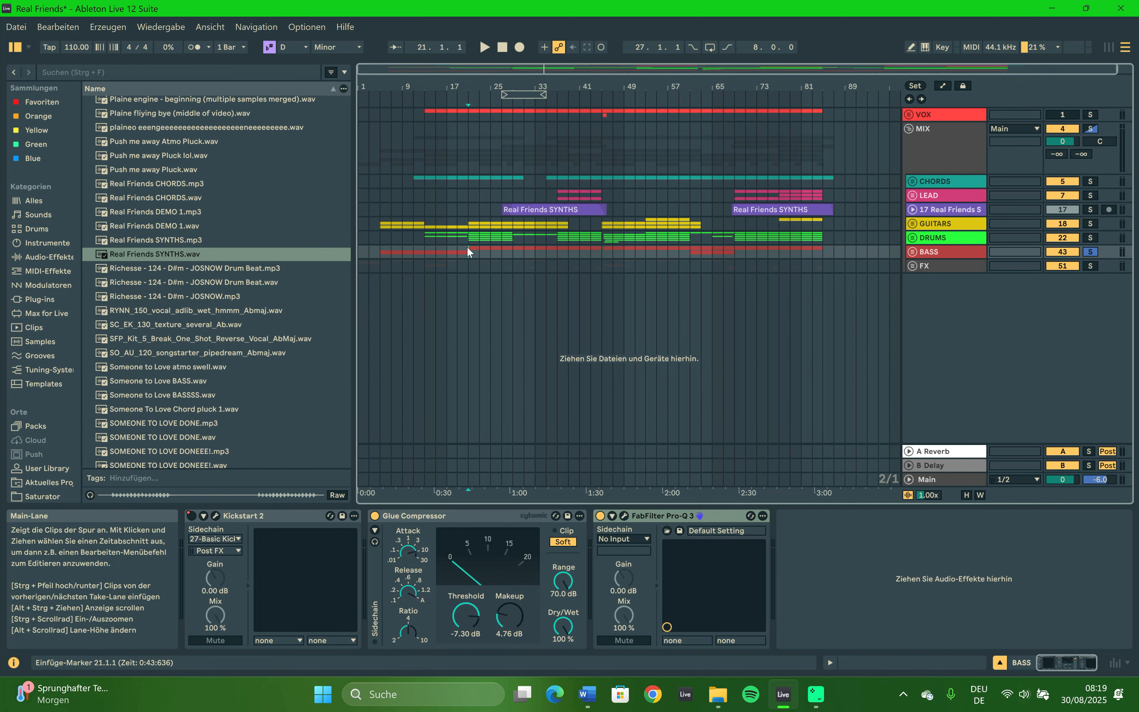
key(space)
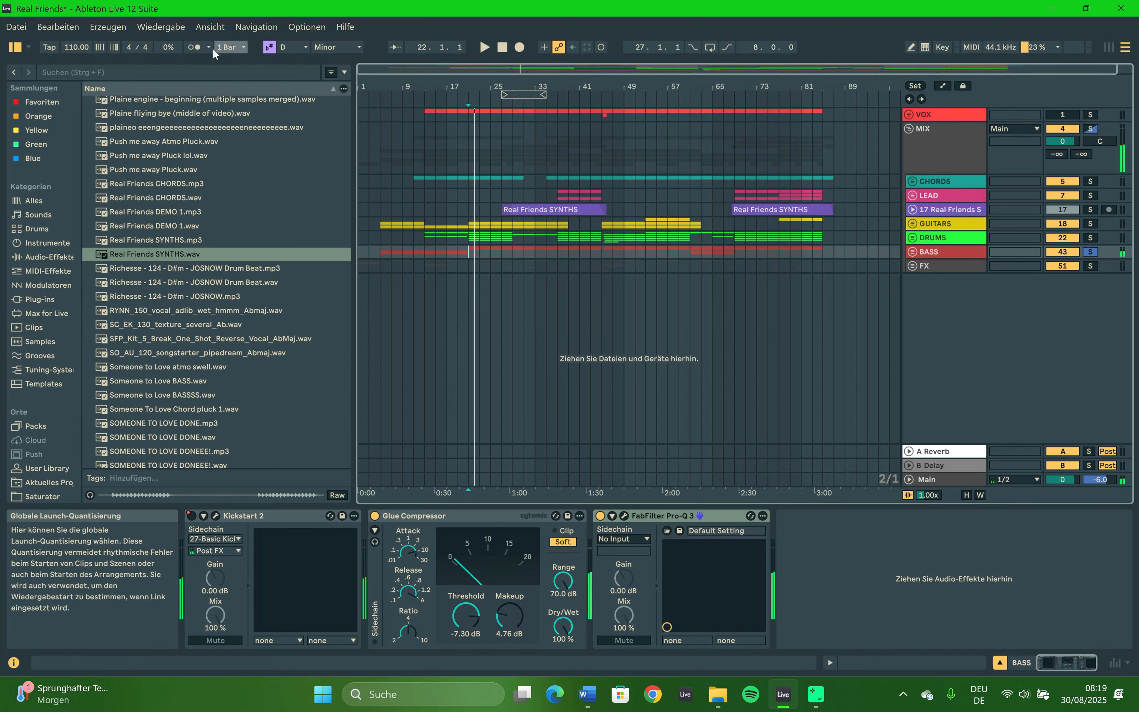
click(195, 49)
key(space)
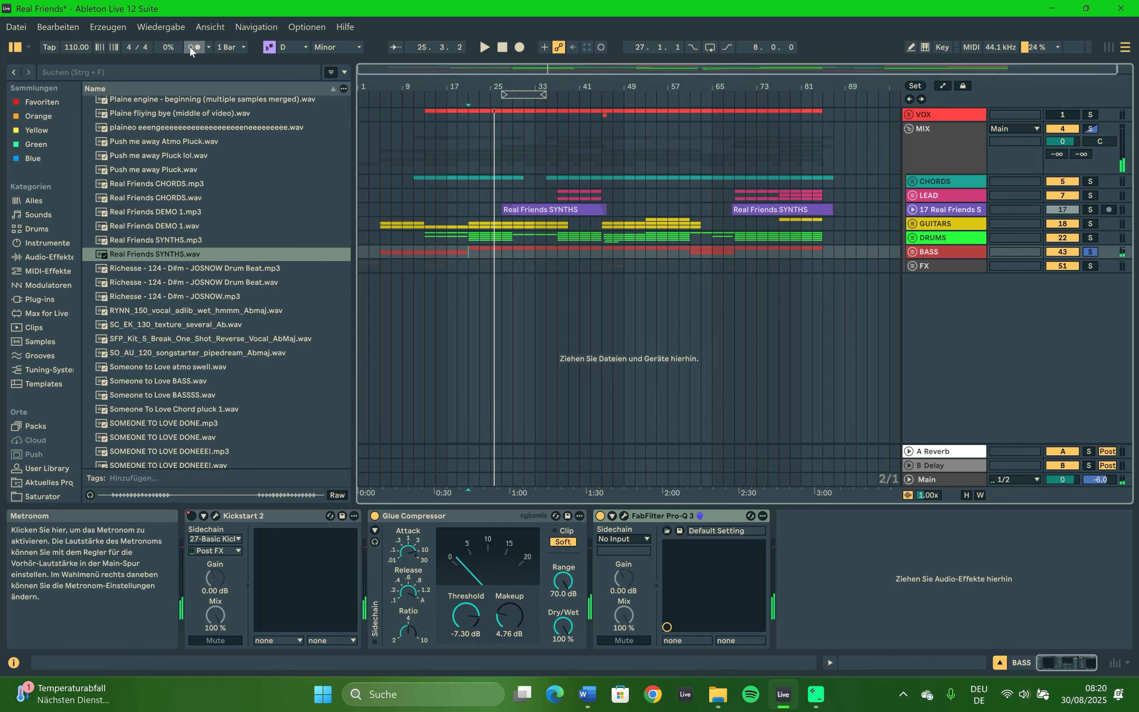
Solo the FX group and play it from bar 23.
click(1094, 267)
click(484, 265)
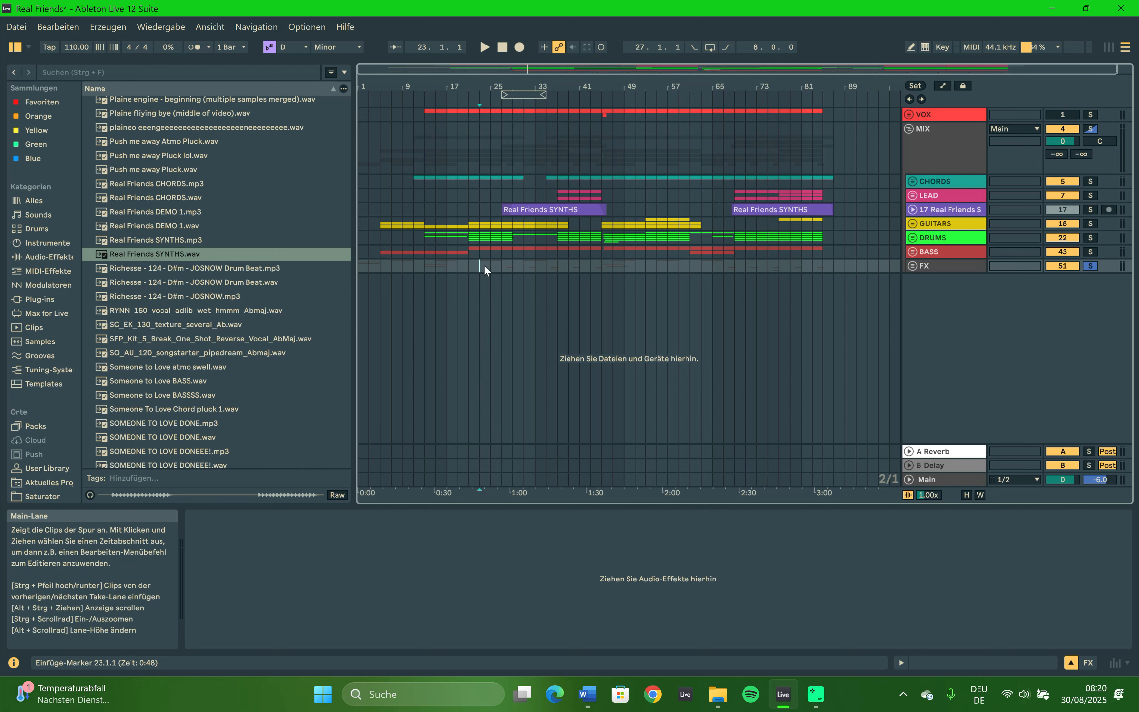
key(space)
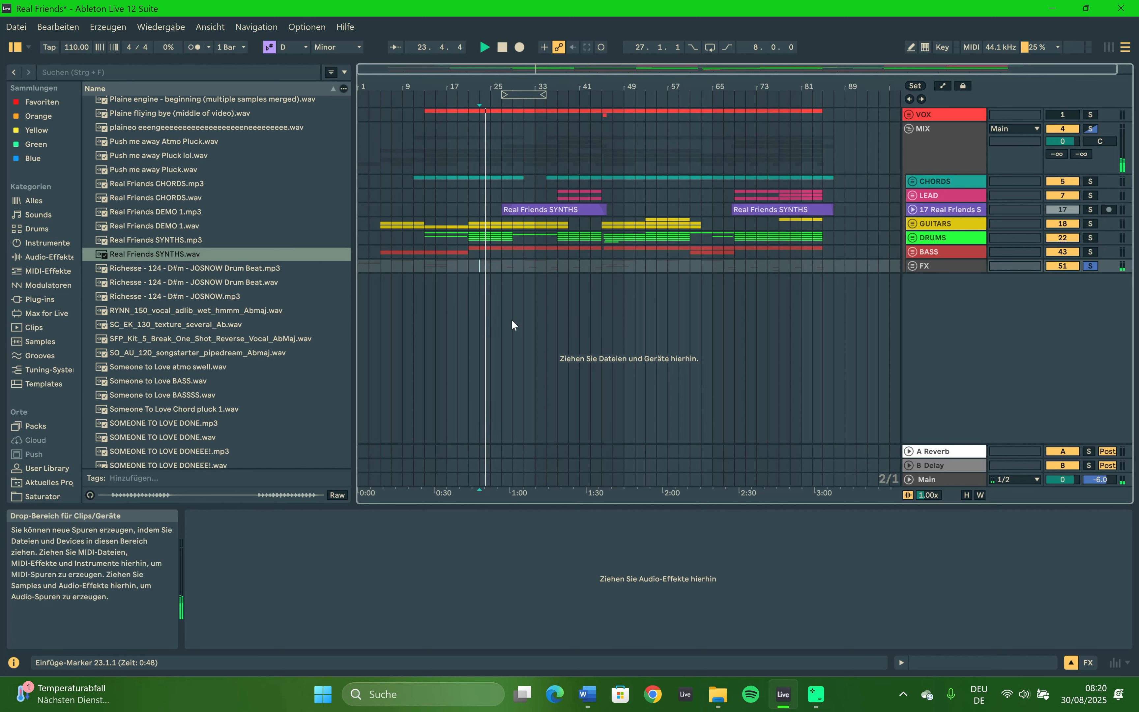
Switch the solo back to the whole MIX group and play it from bar 21.
click(469, 224)
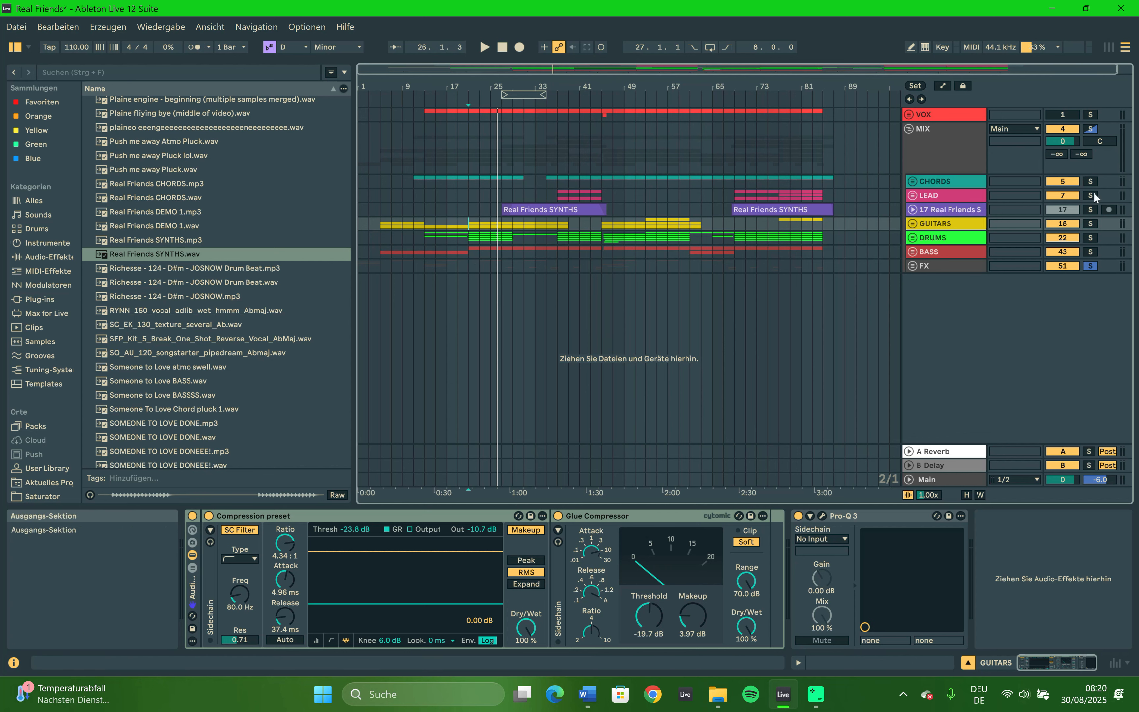
click(1090, 127)
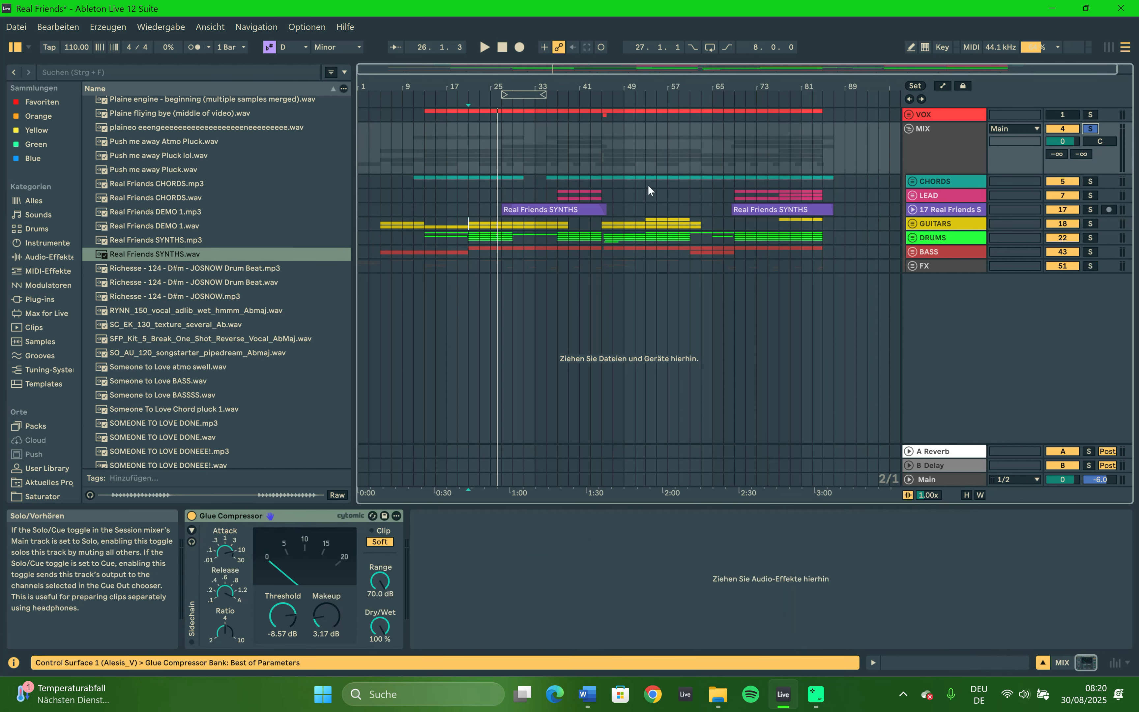
click(910, 694)
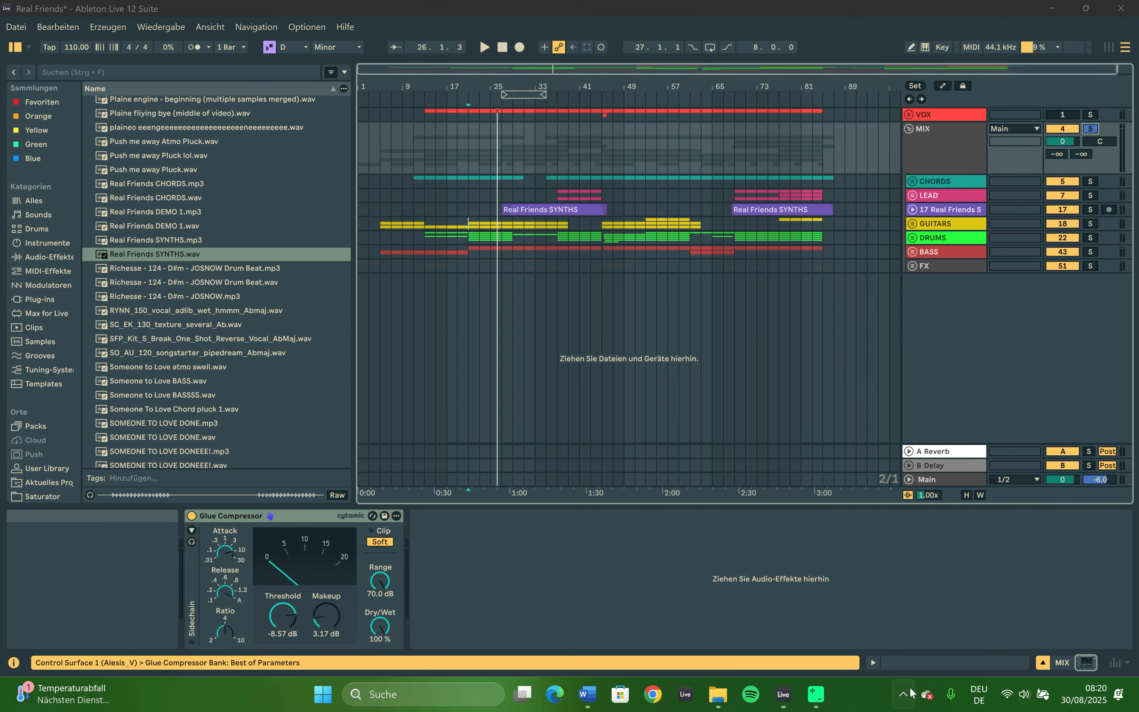
click(871, 696)
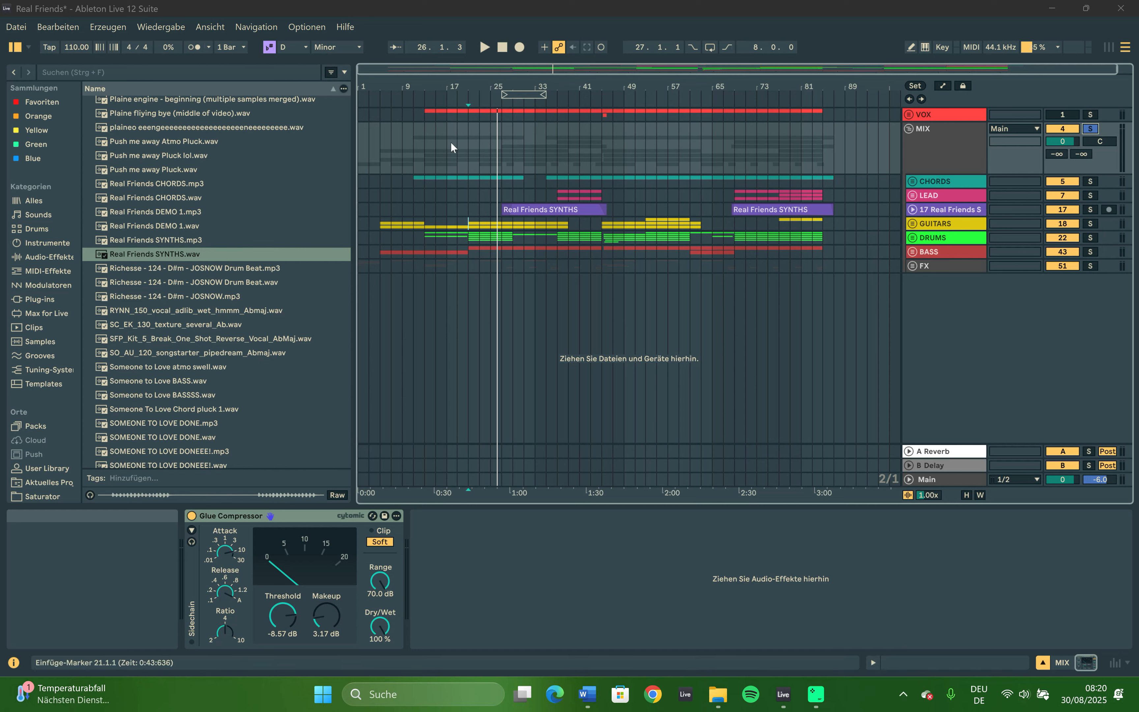
click(469, 180)
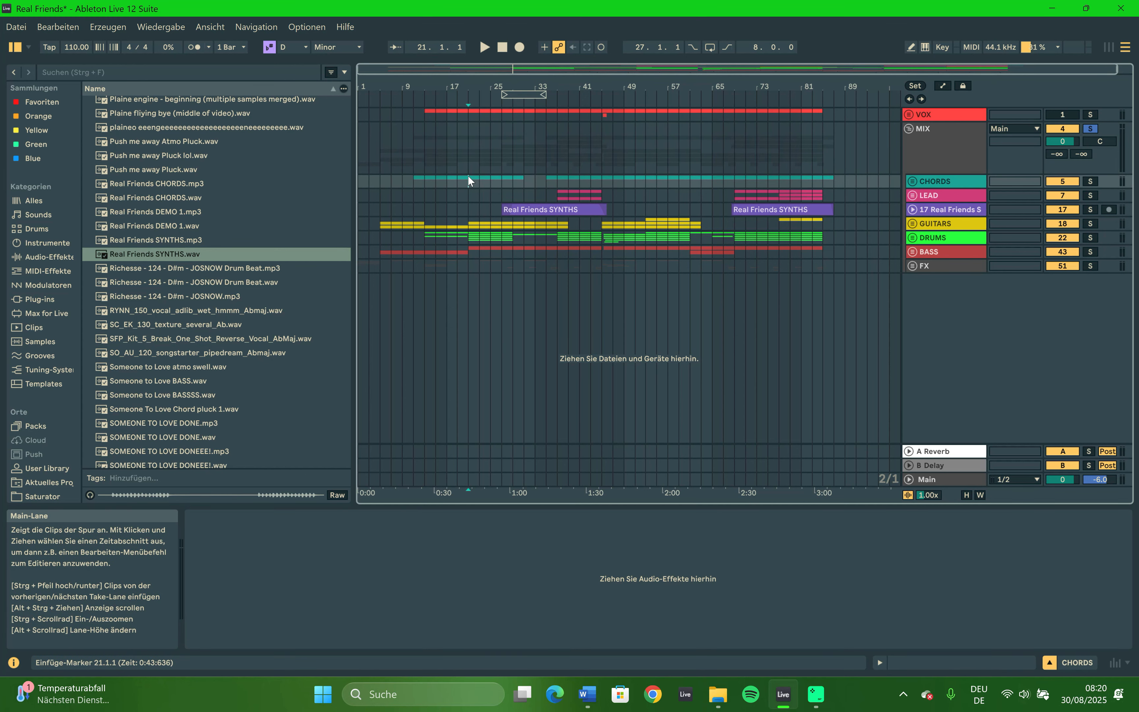
key(space)
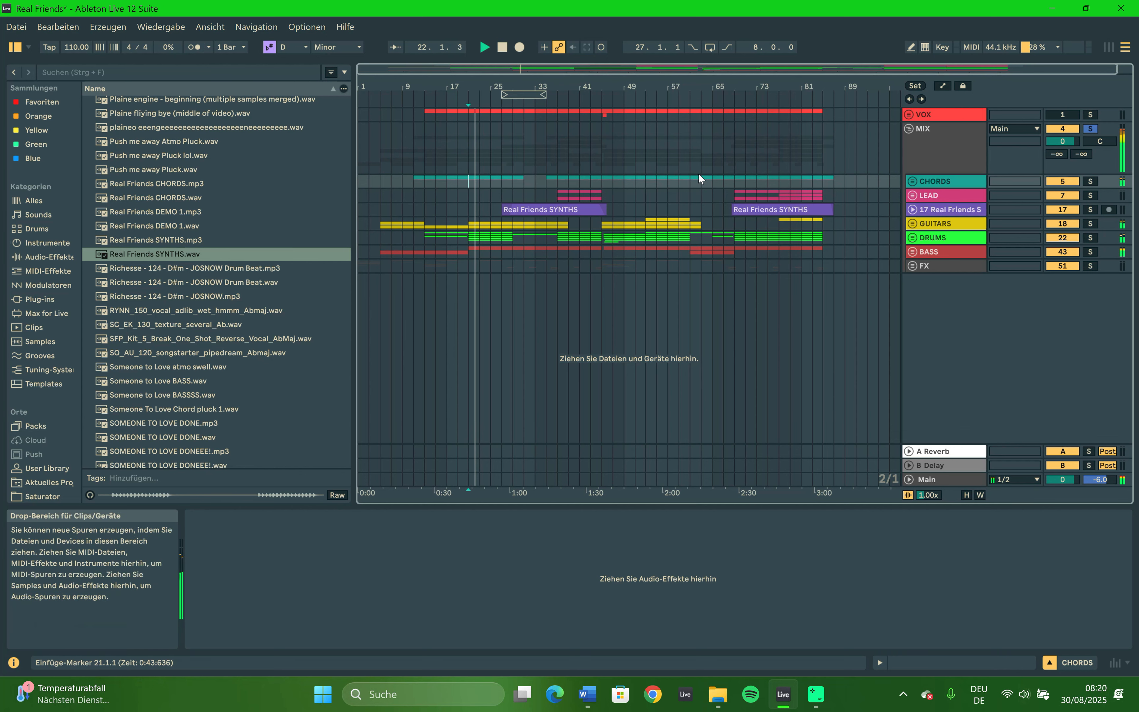
Solo the Real Friends SYNTHS track and play it from bar 29.
click(515, 181)
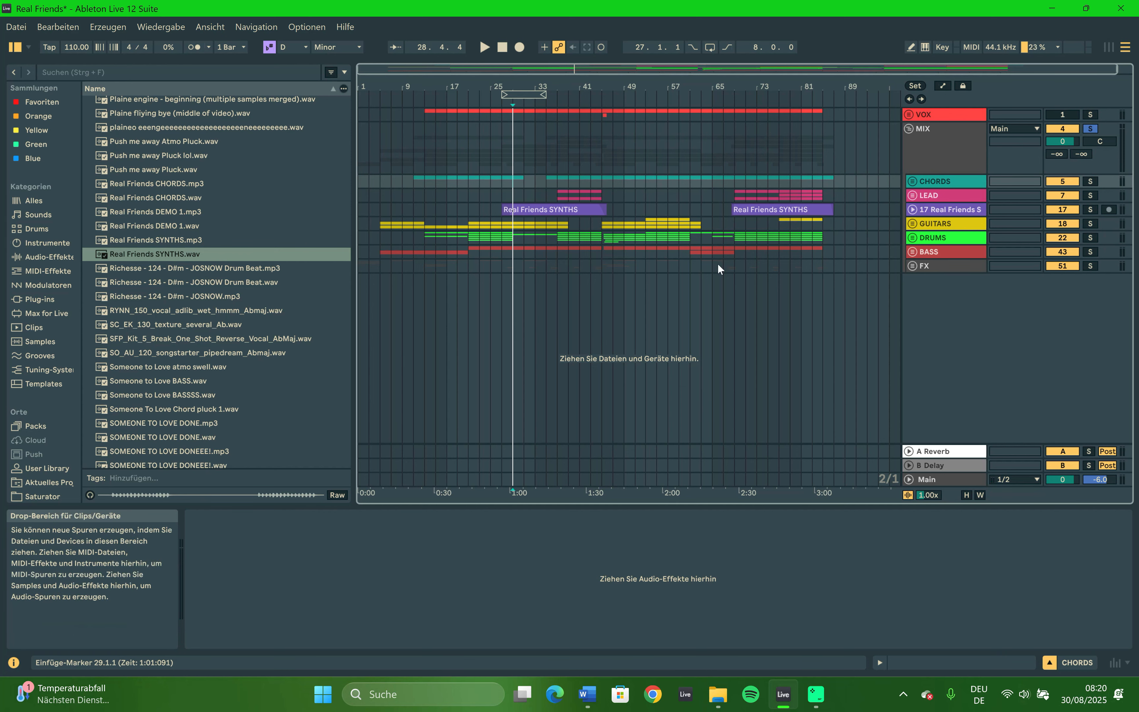
click(514, 182)
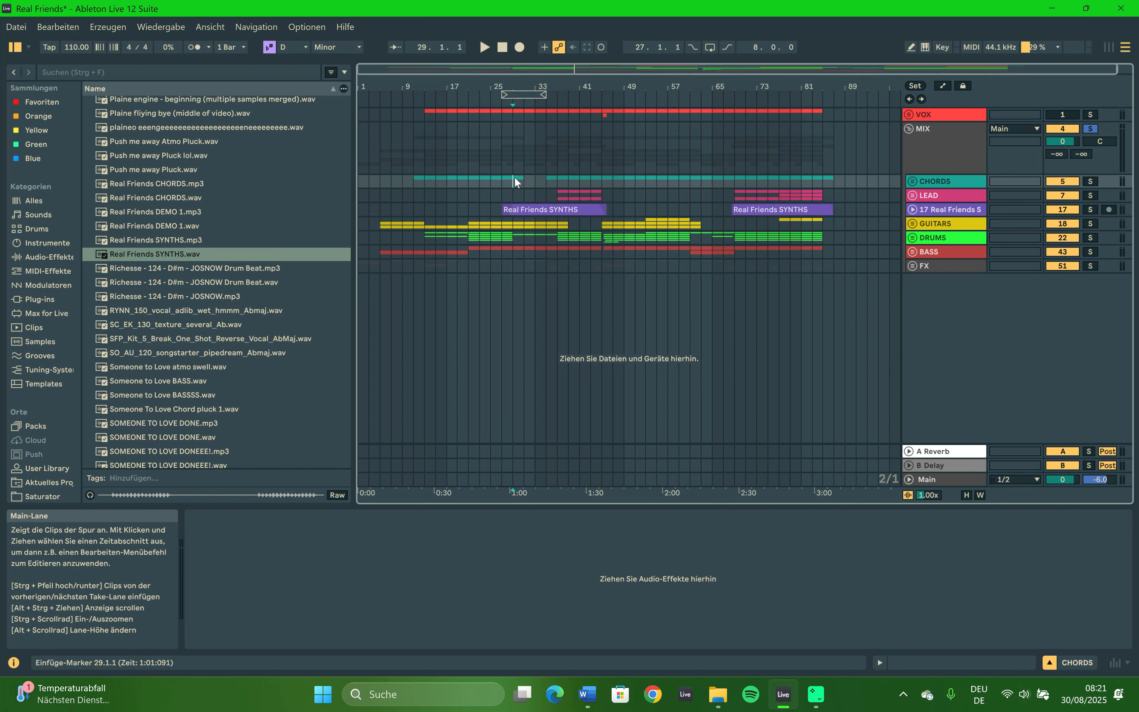
click(1091, 208)
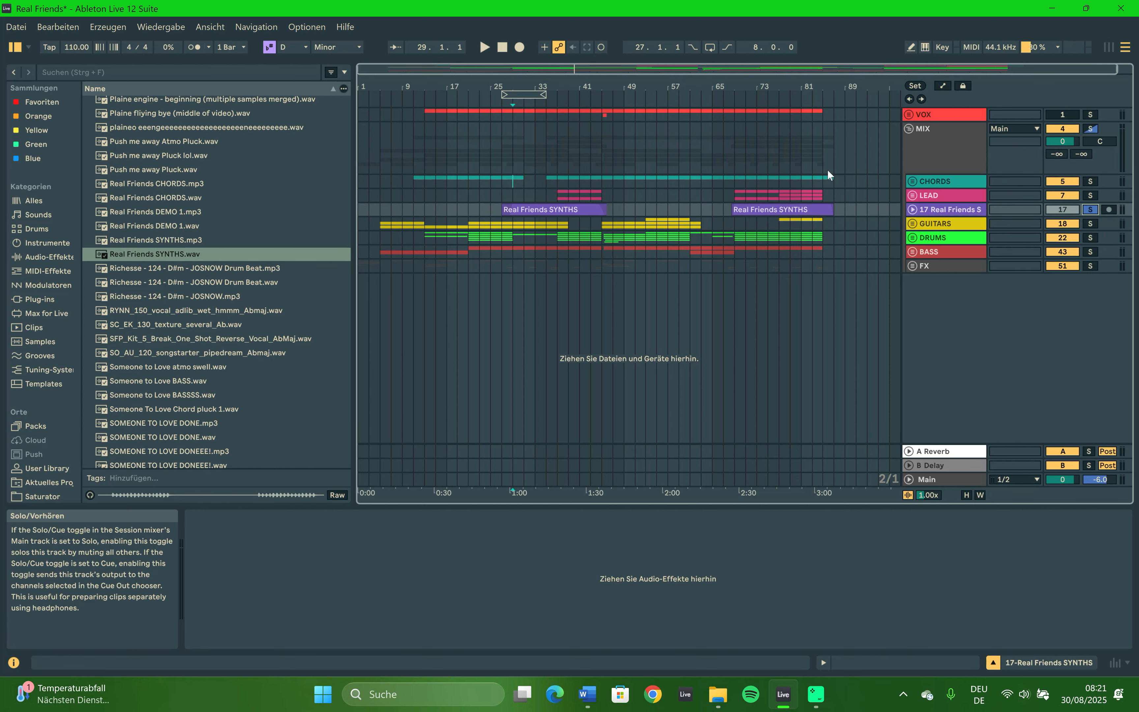
key(space)
click(678, 215)
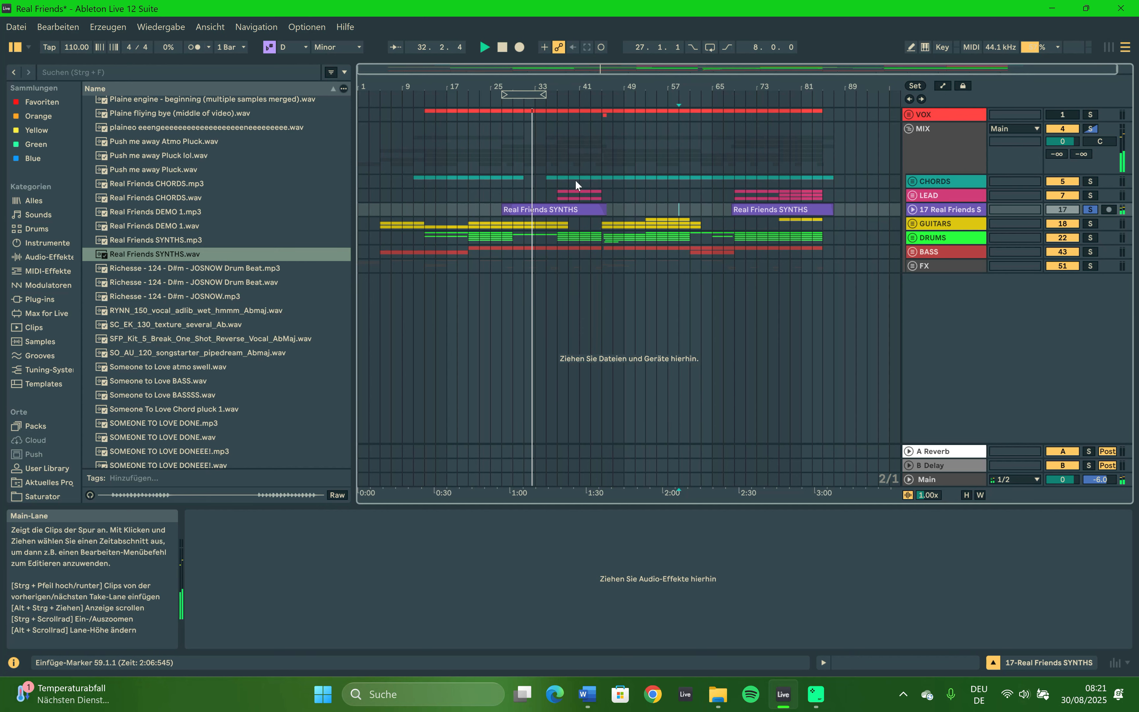
key(space)
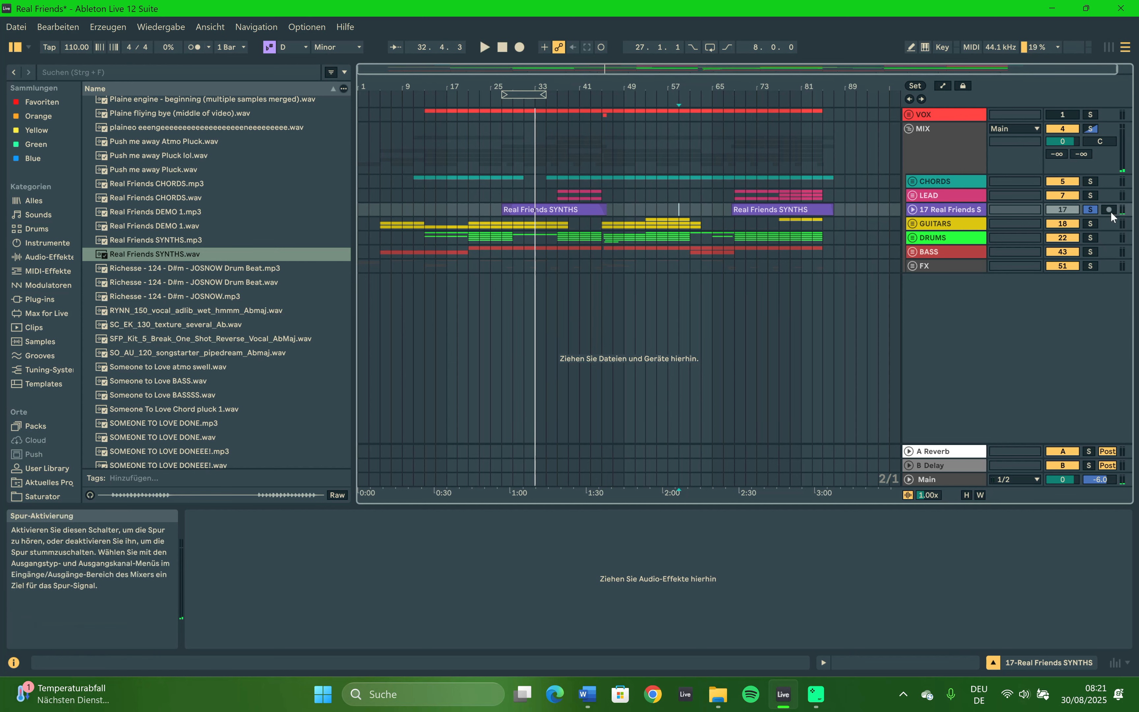
Solo the GUITARS group and play it from bar 29.
click(1087, 223)
key(space)
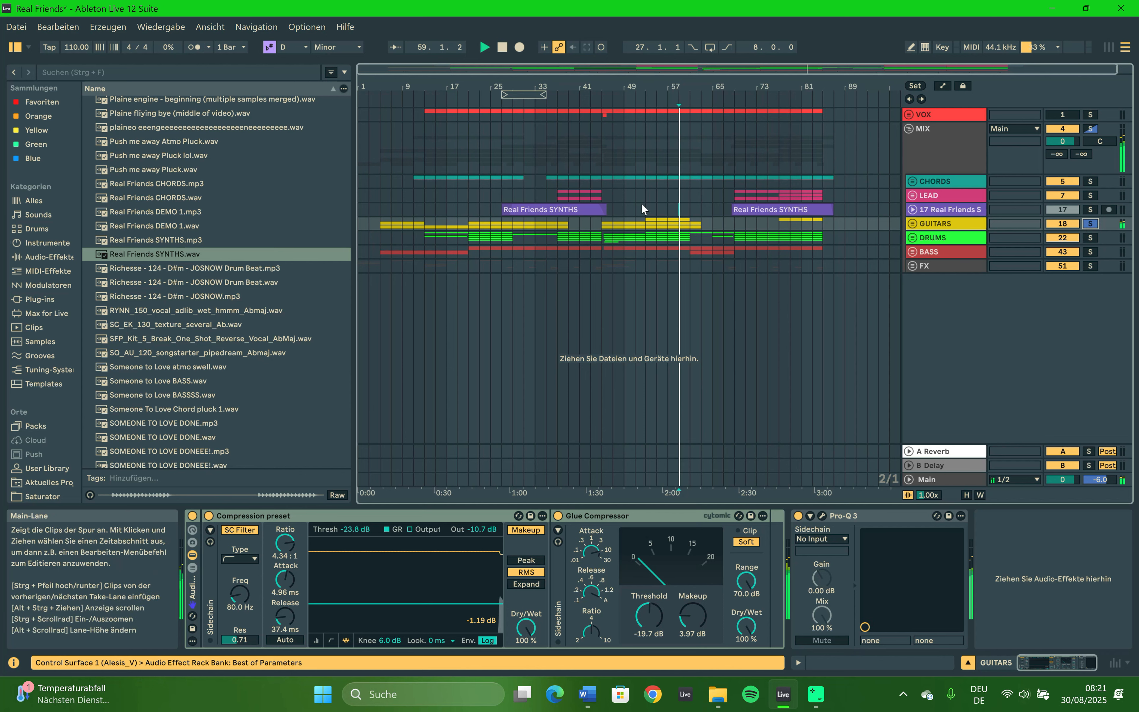
key(space)
click(512, 227)
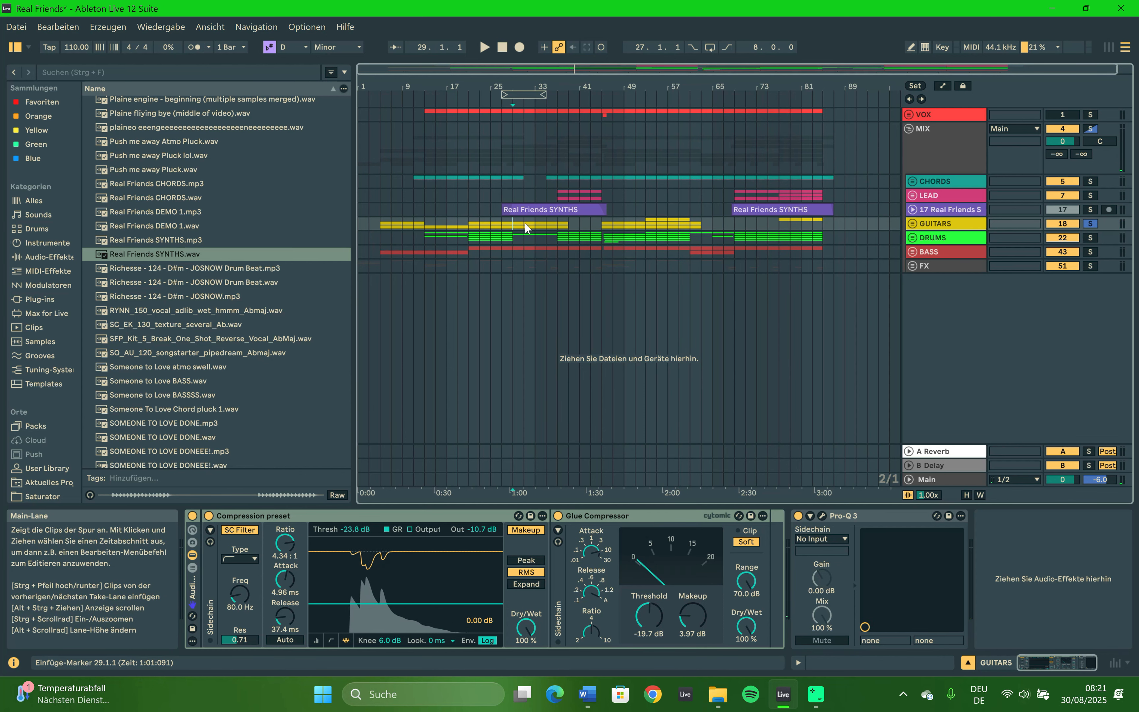
key(space)
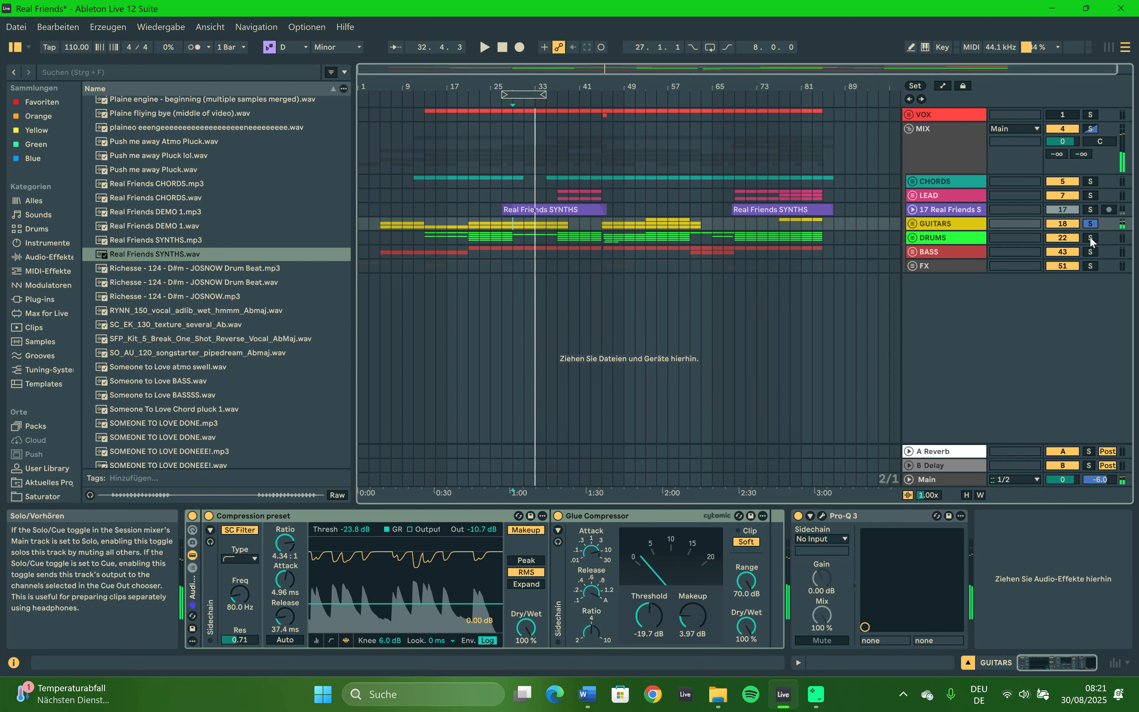
Play the DRUMS group soloed from bar 29, and do the same with the BASS group.
click(1091, 236)
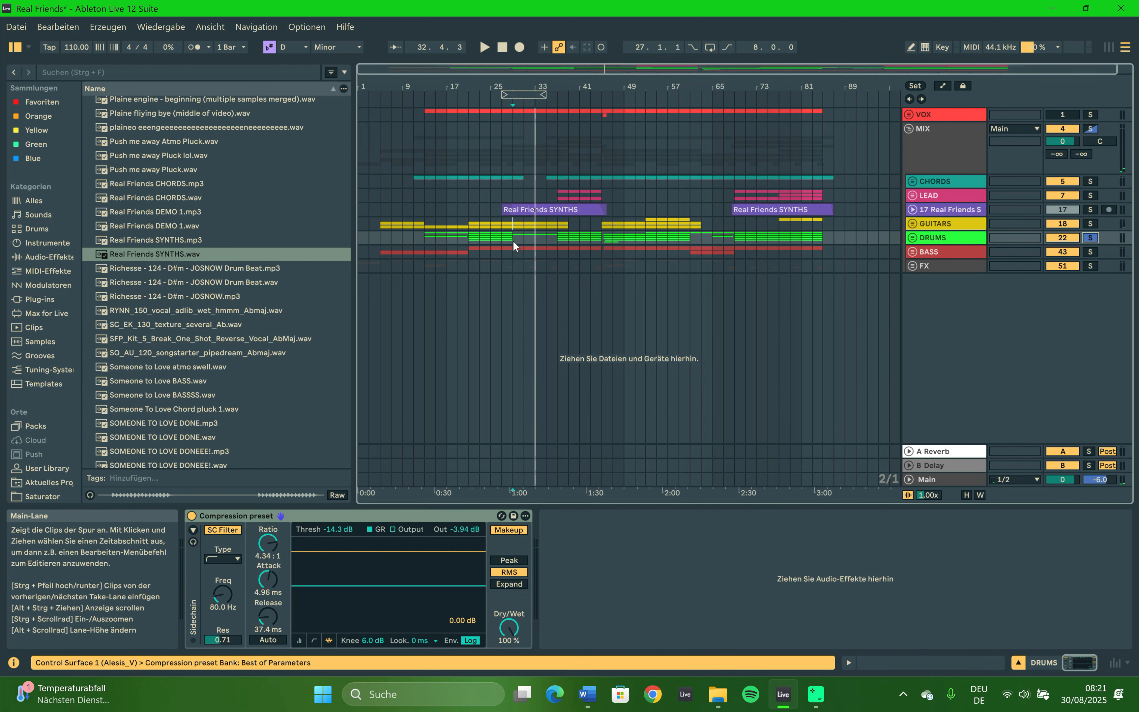
key(space)
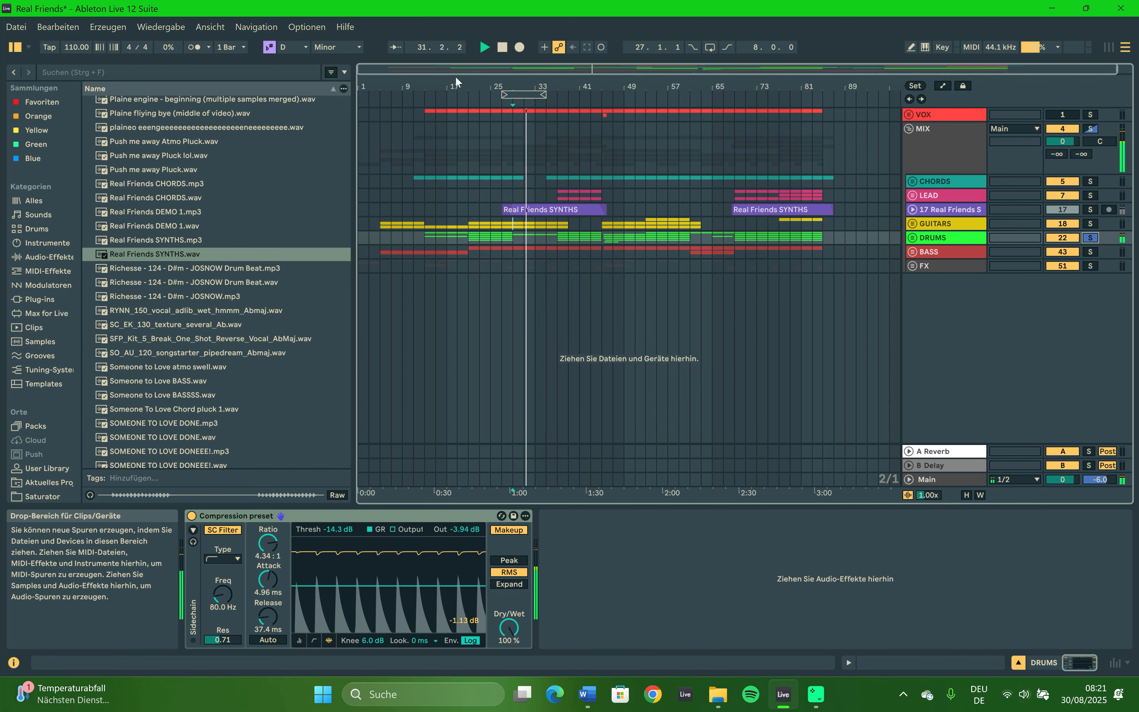
click(1090, 253)
key(space)
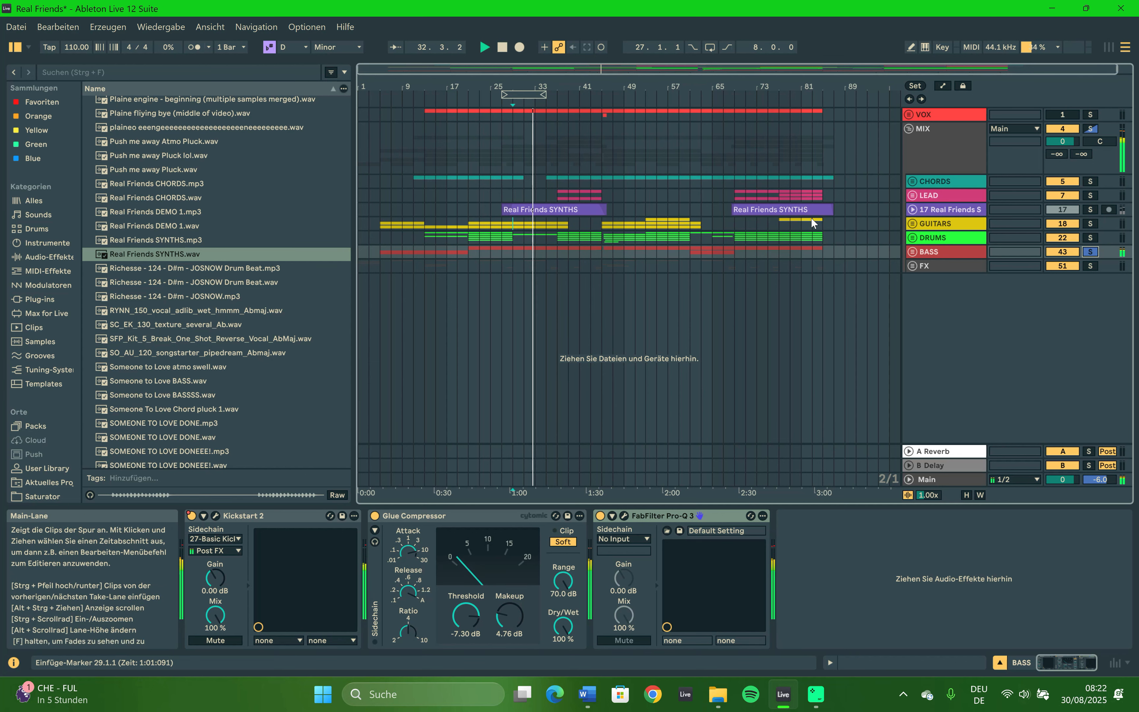
Solo the FX group and play it from bar 31.
click(1090, 266)
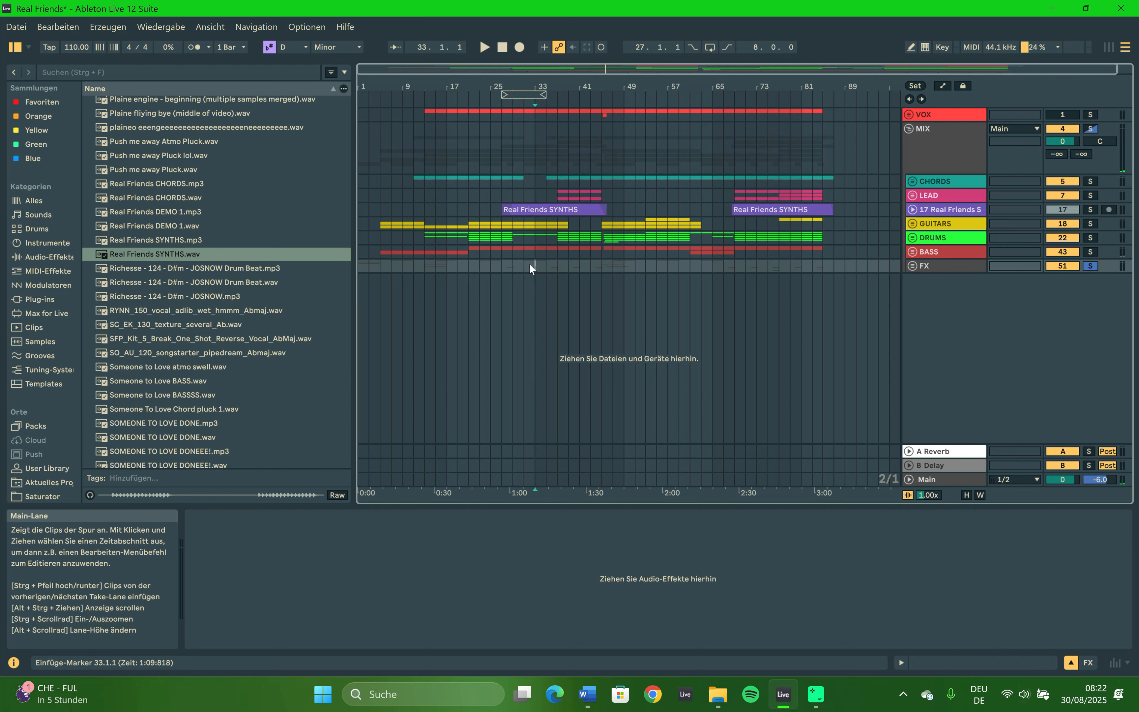
click(525, 264)
key(space)
key(space)
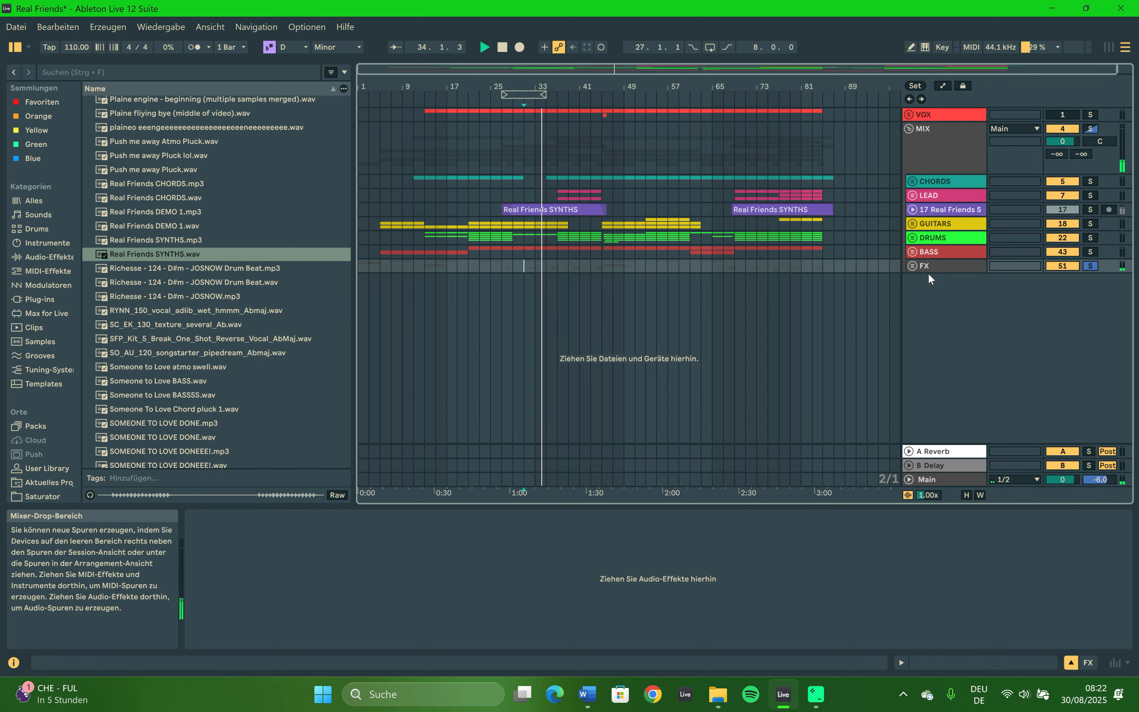
Unfold the FX group, solo its 59 Group, and play that from bar 31 with bars 31 to 35 selected.
click(916, 265)
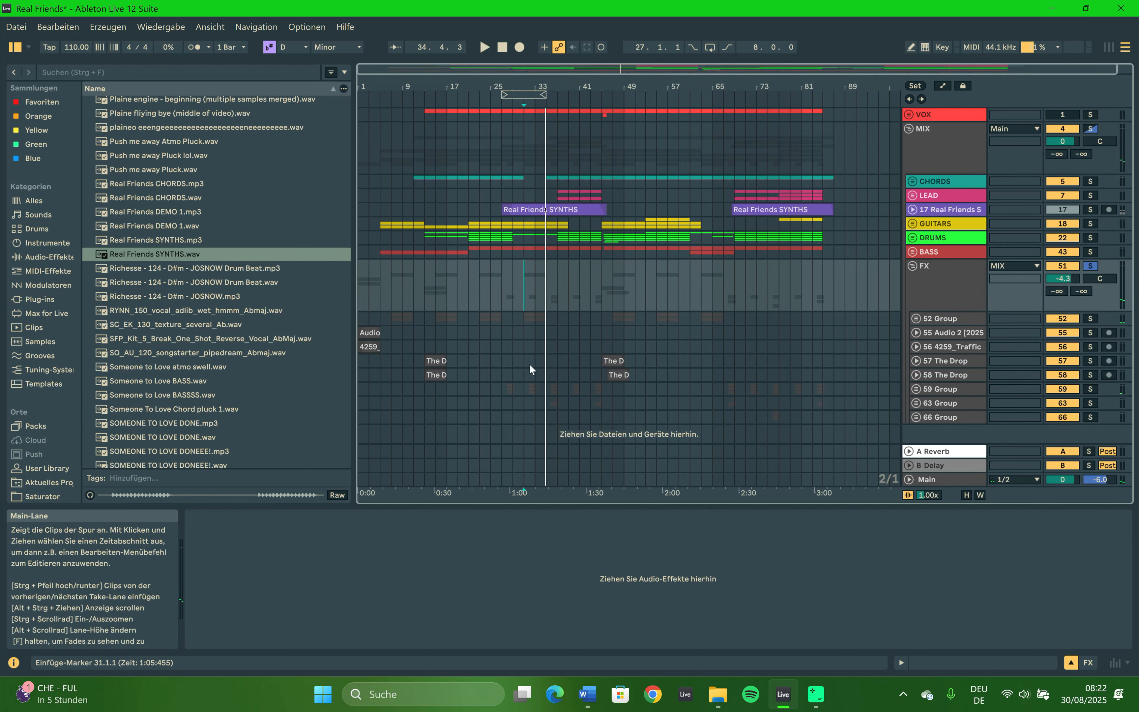
click(520, 387)
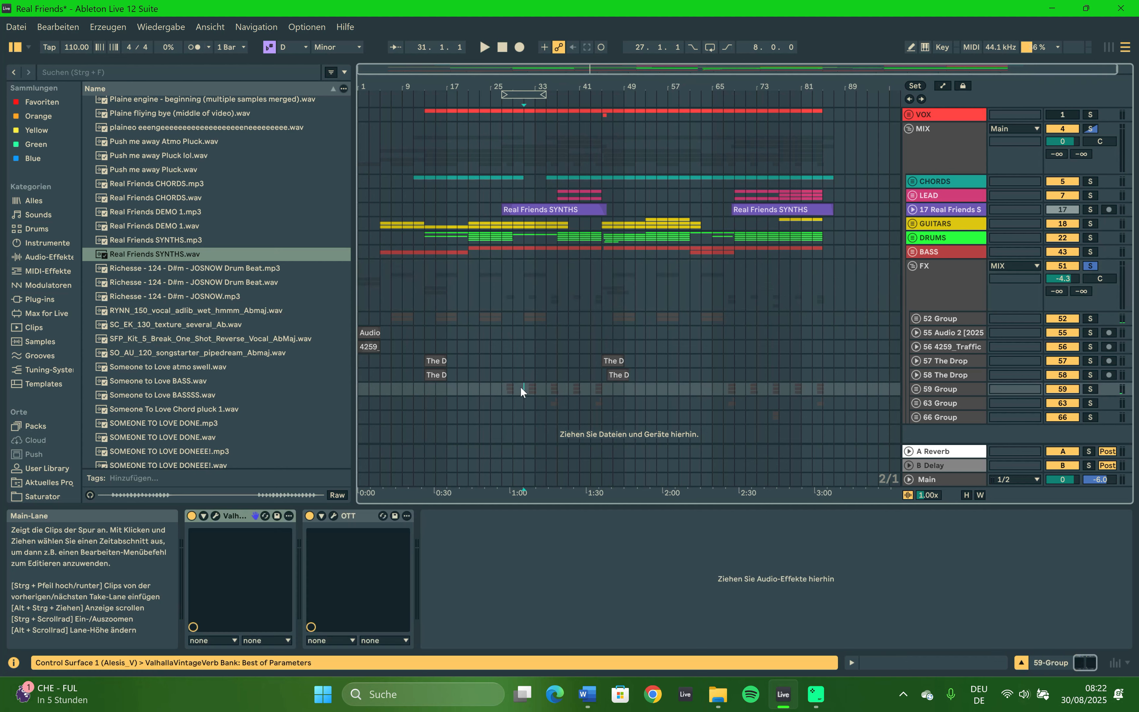
click(1090, 389)
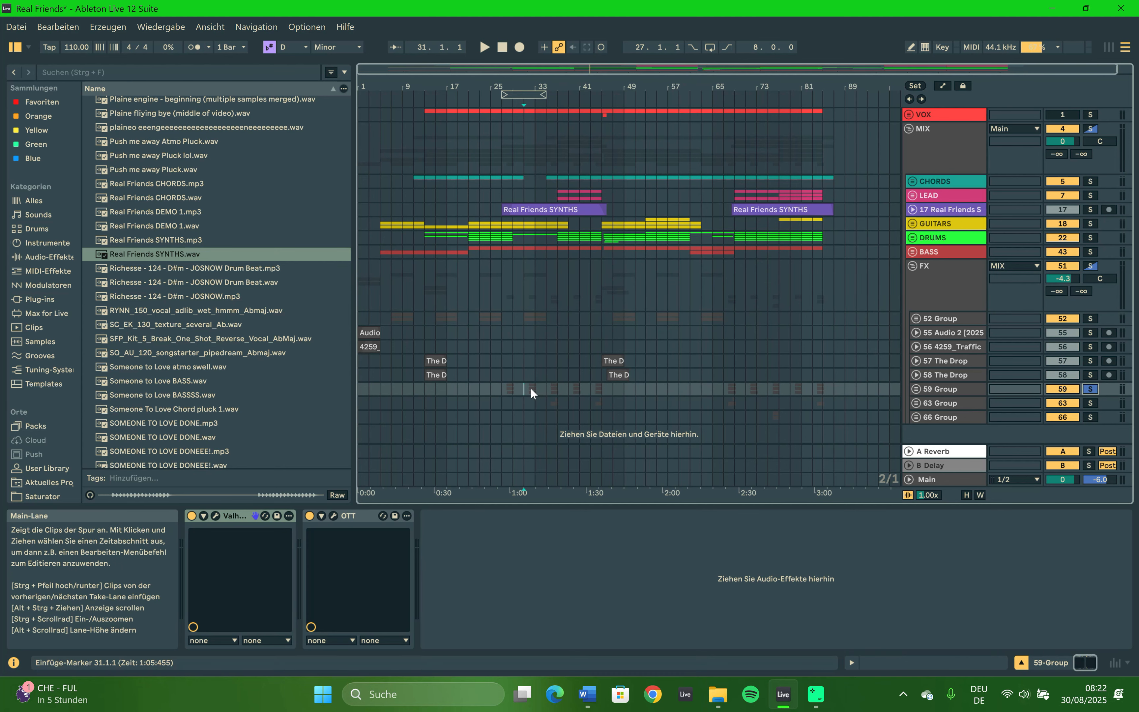
drag(526, 386, 575, 387)
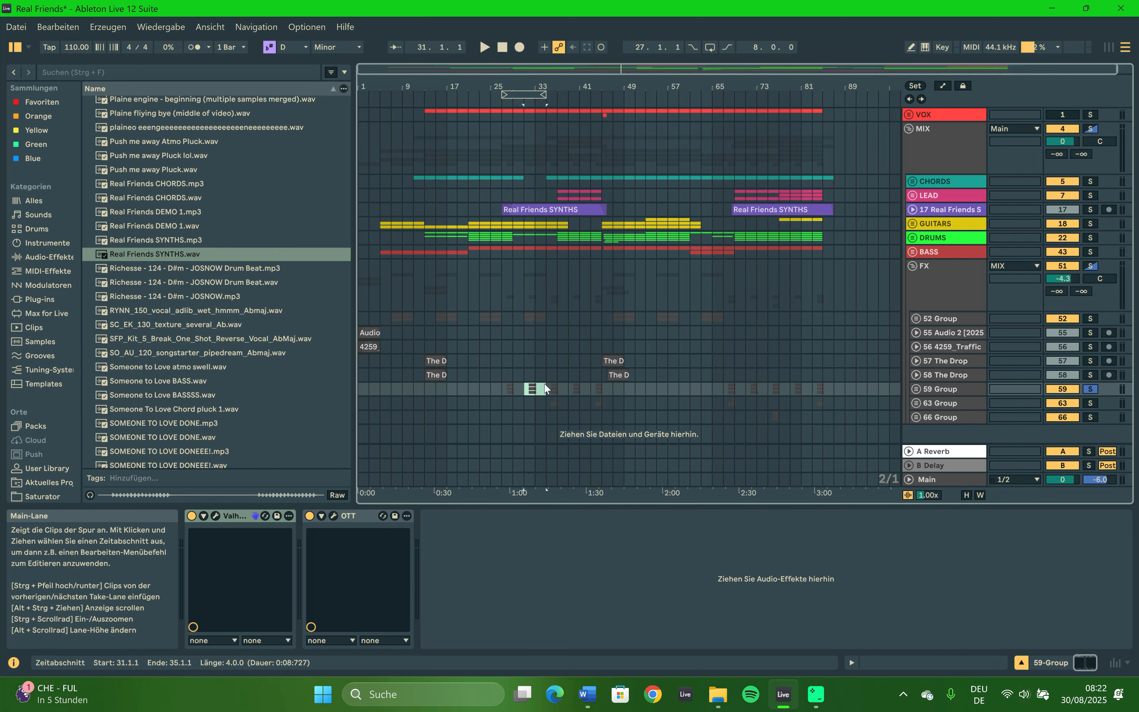
key(space)
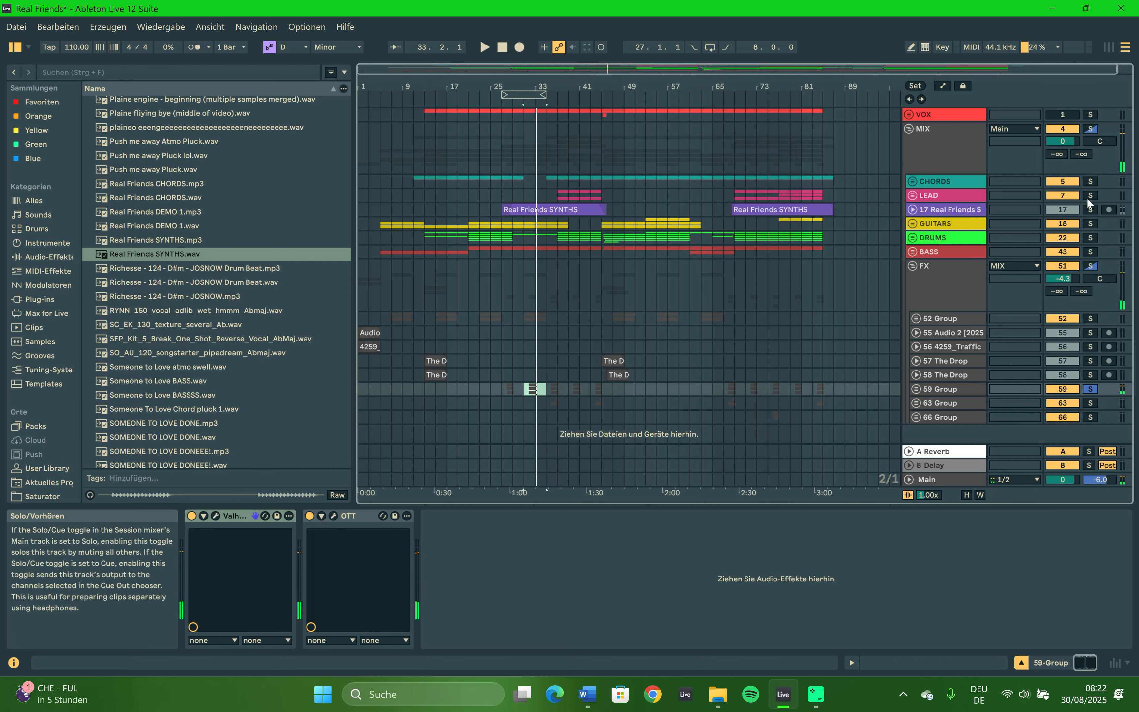
Solo the Real Friends SYNTHS track and play it from bar 31.
click(1091, 209)
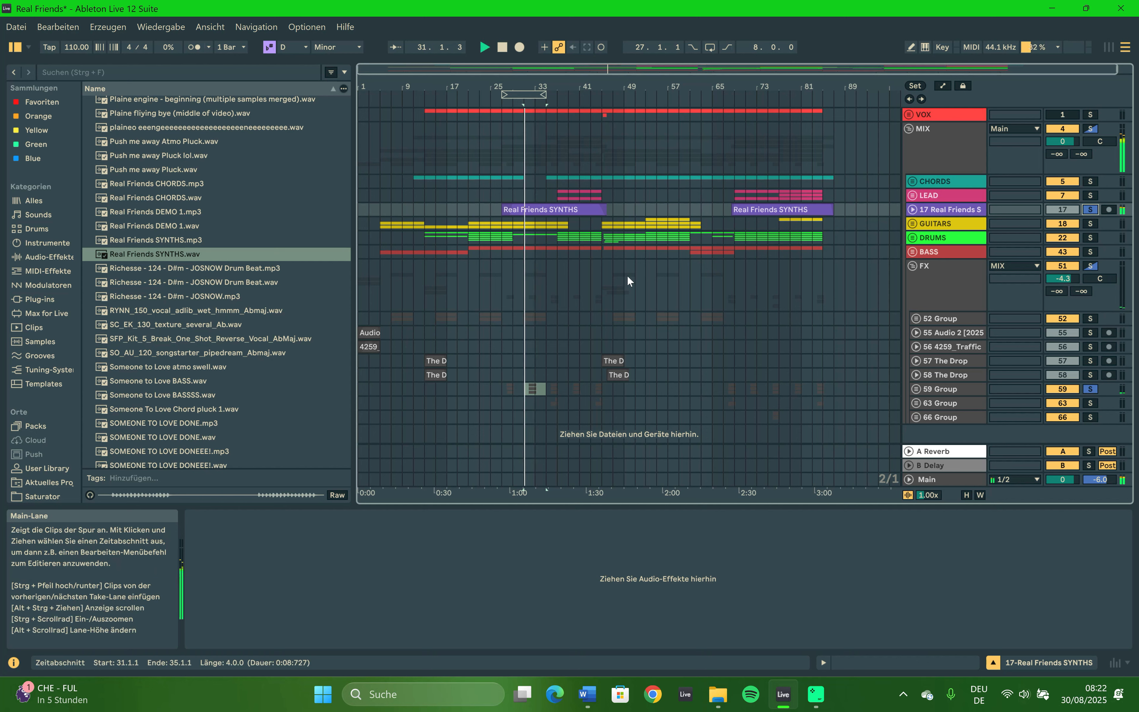
click(520, 350)
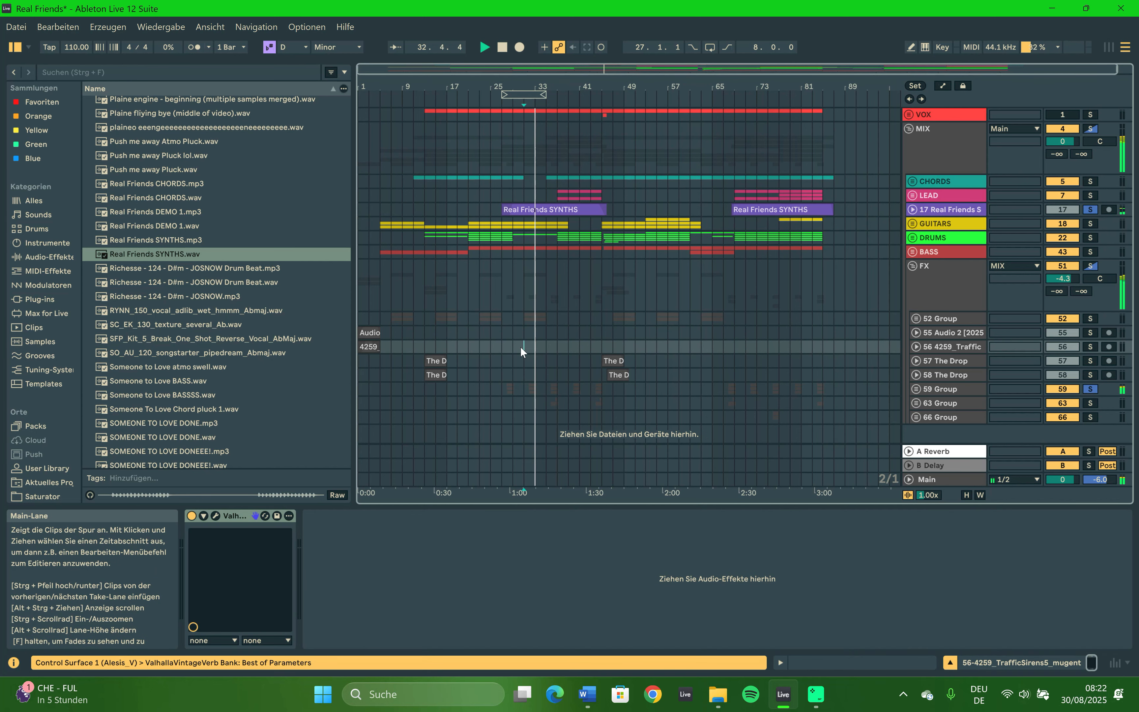
key(space)
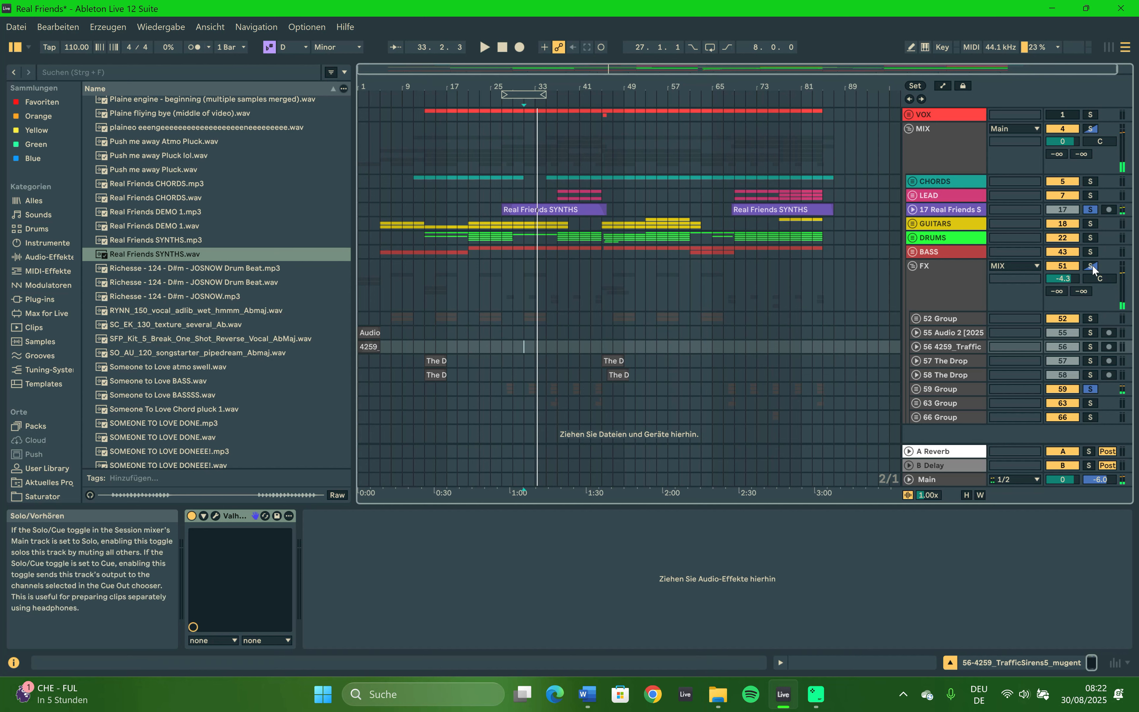
Clear the group solos, fold the FX group, and play the full instrumental mix from bar 29.
click(1092, 265)
click(509, 182)
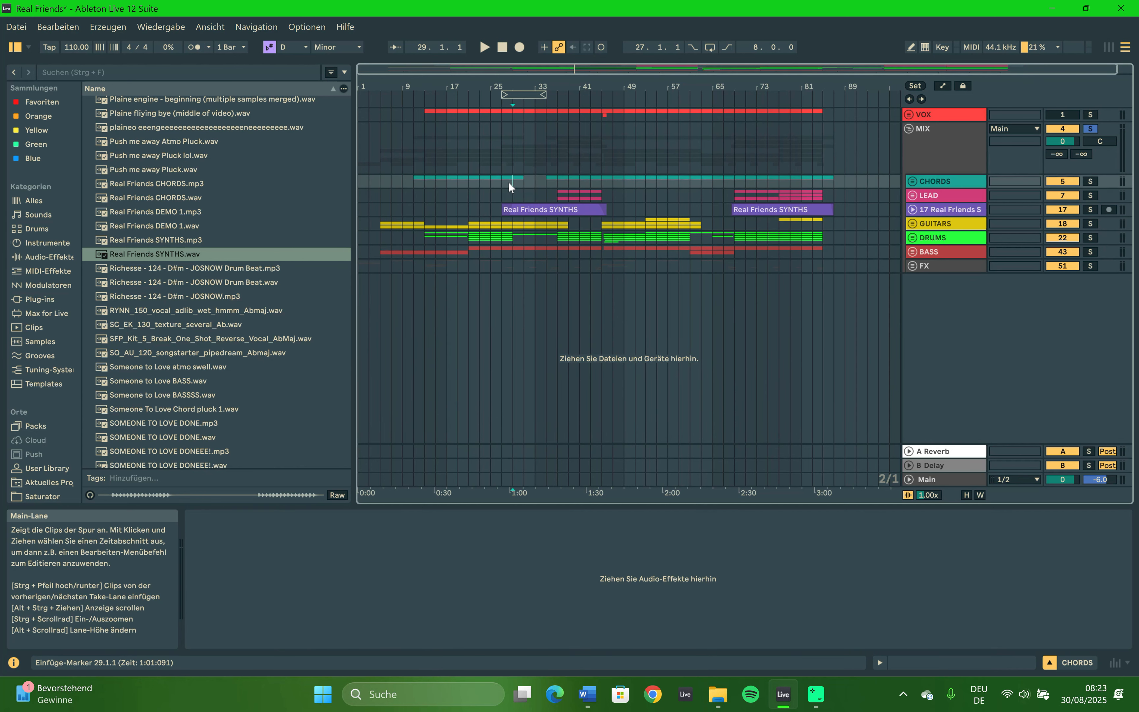
key(space)
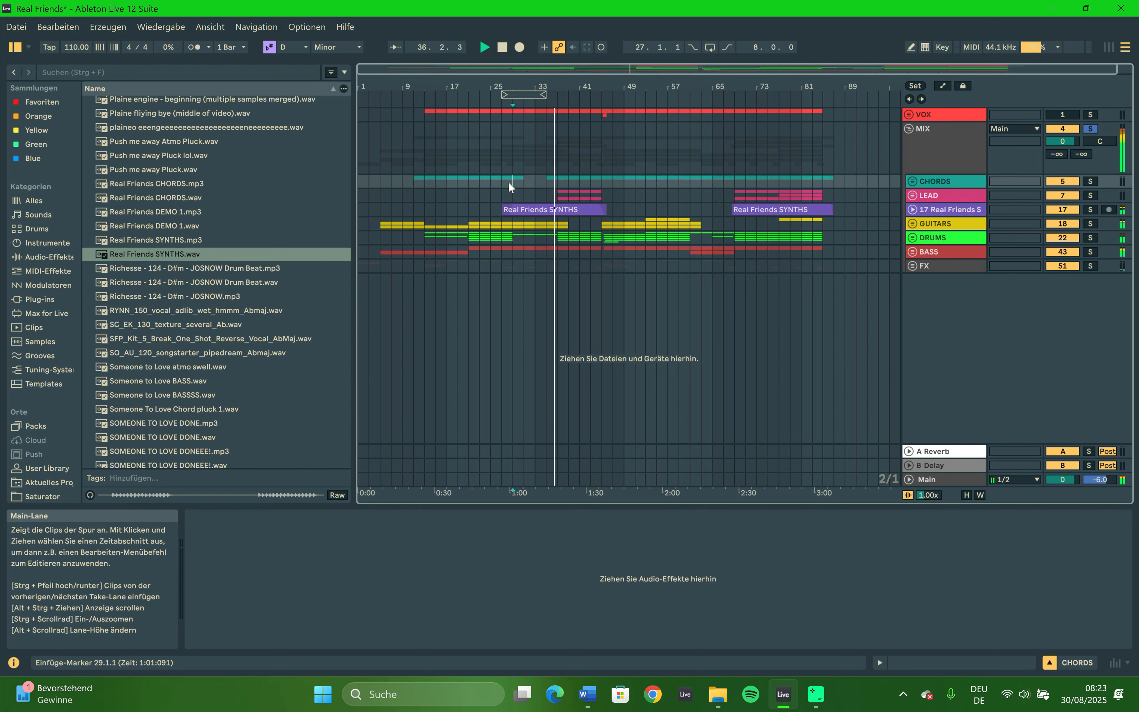
Unfold the LEAD group and play it soloed from bar 37.
click(557, 196)
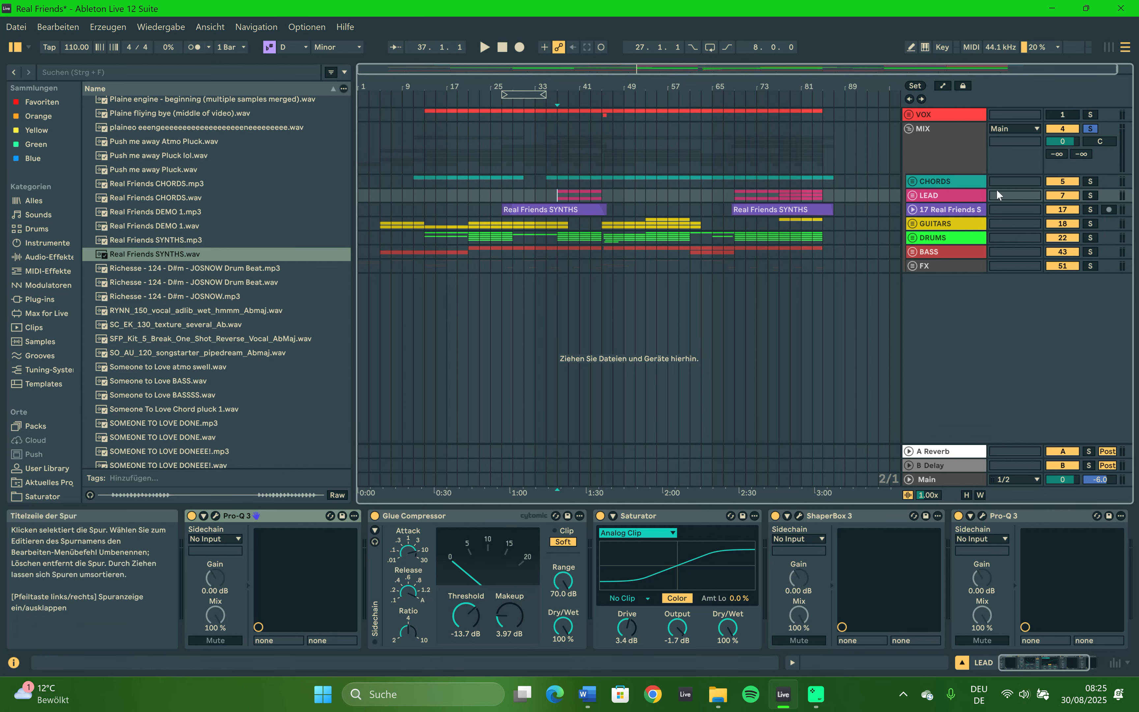
click(911, 195)
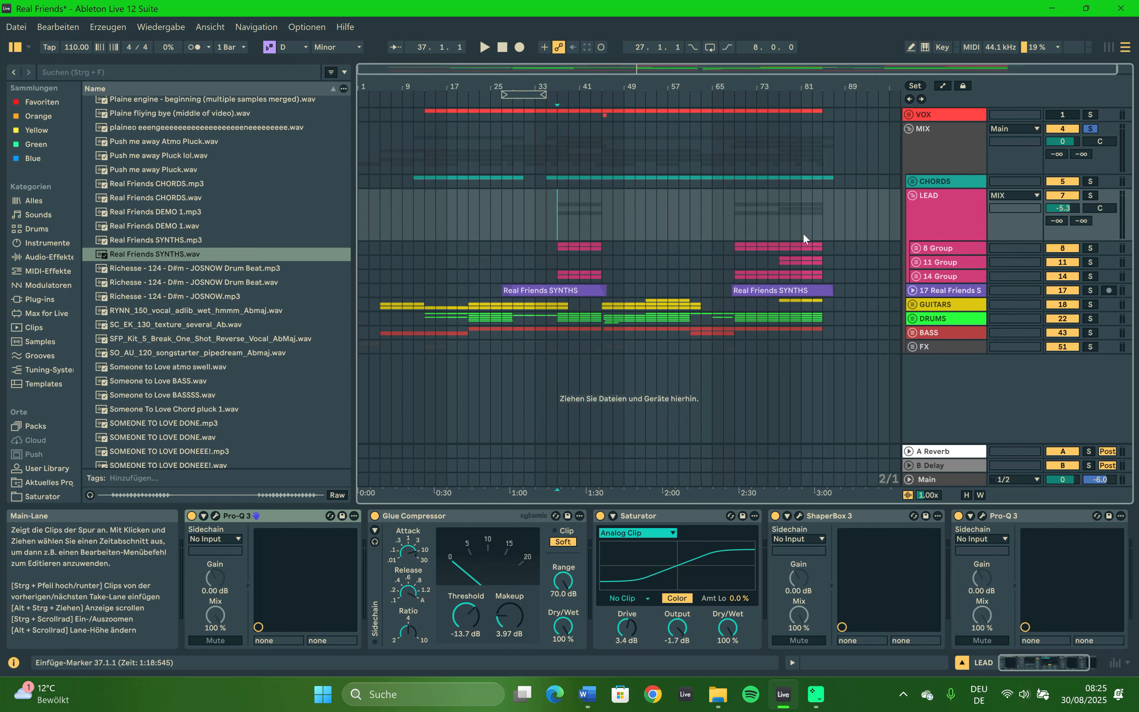
click(1091, 195)
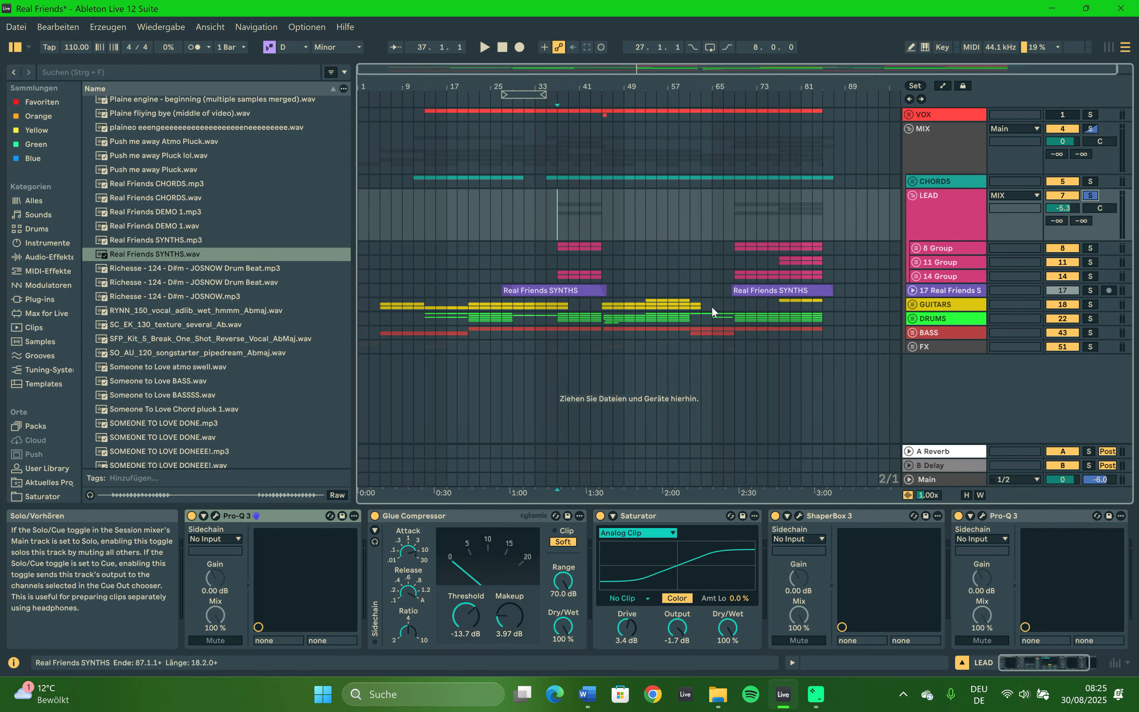
key(space)
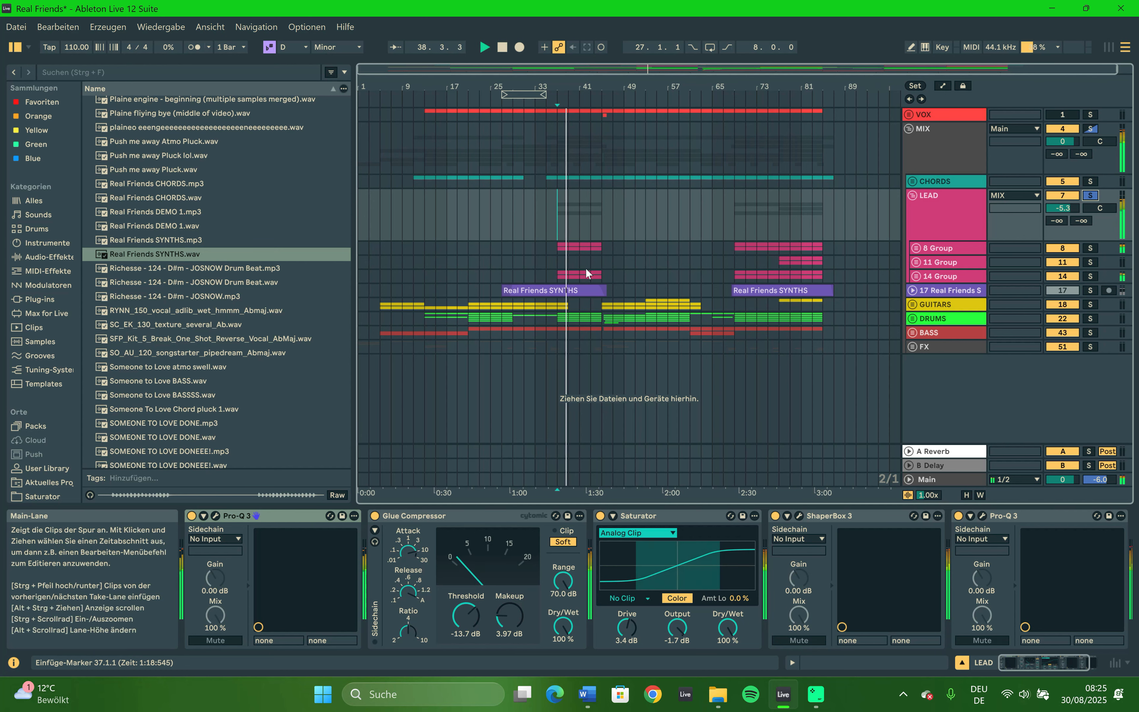
Solo the 8 Group inside LEAD and play it from bar 37.
click(558, 244)
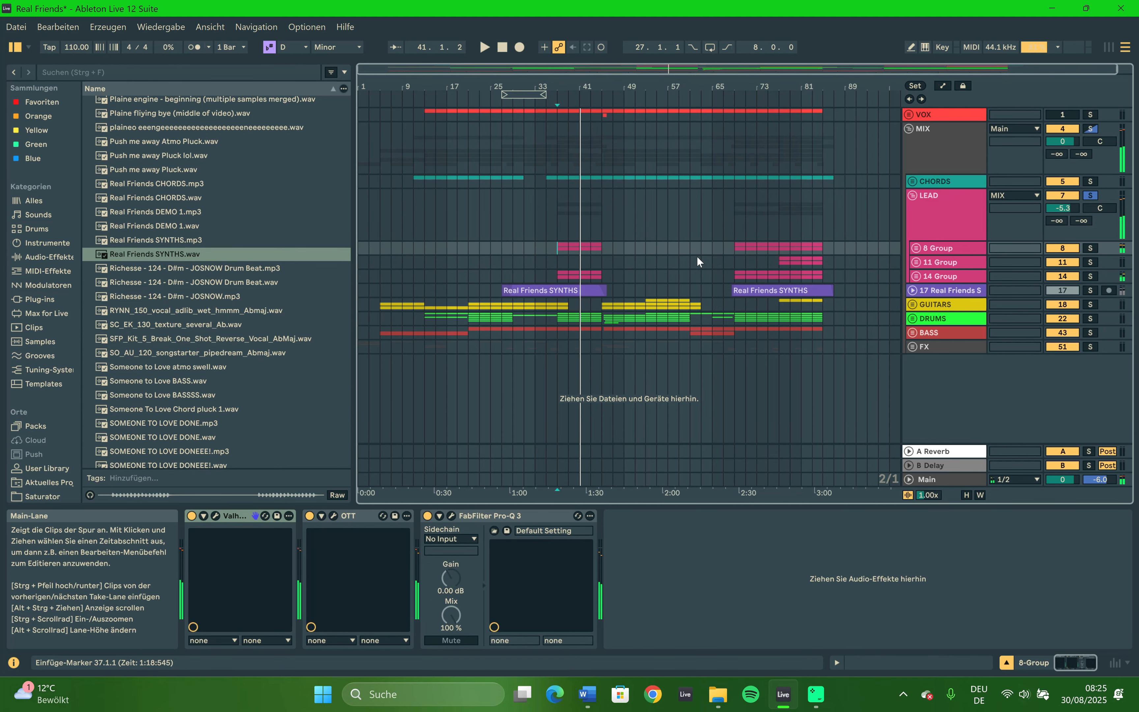
key(space)
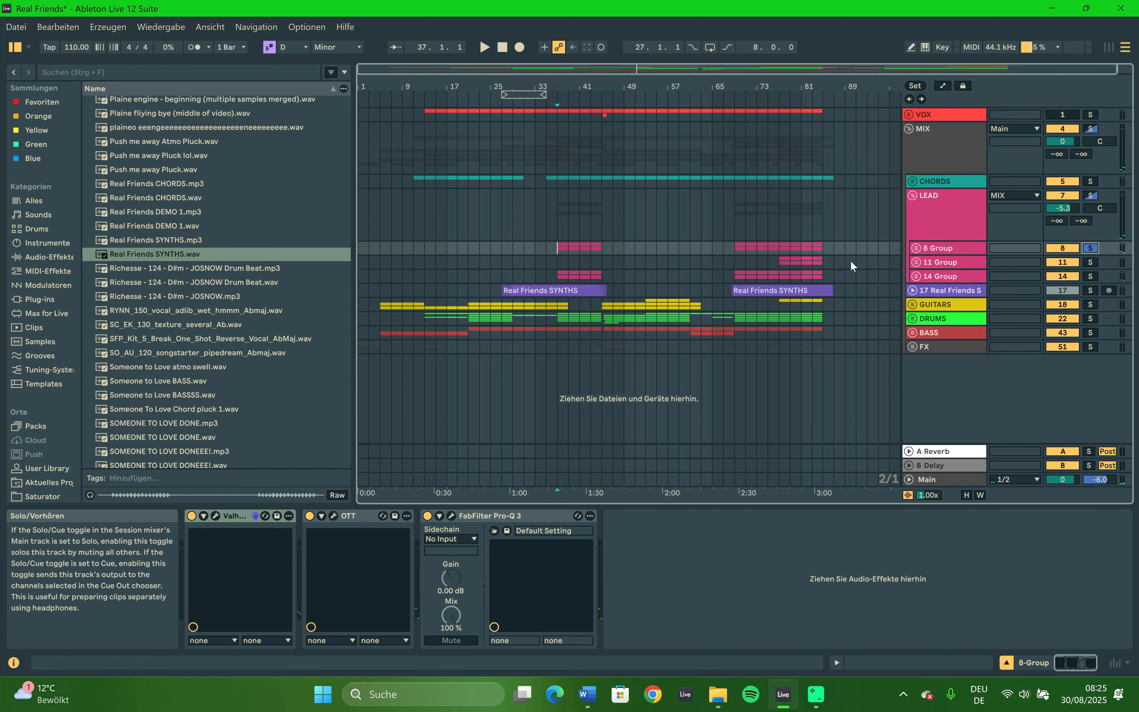
key(space)
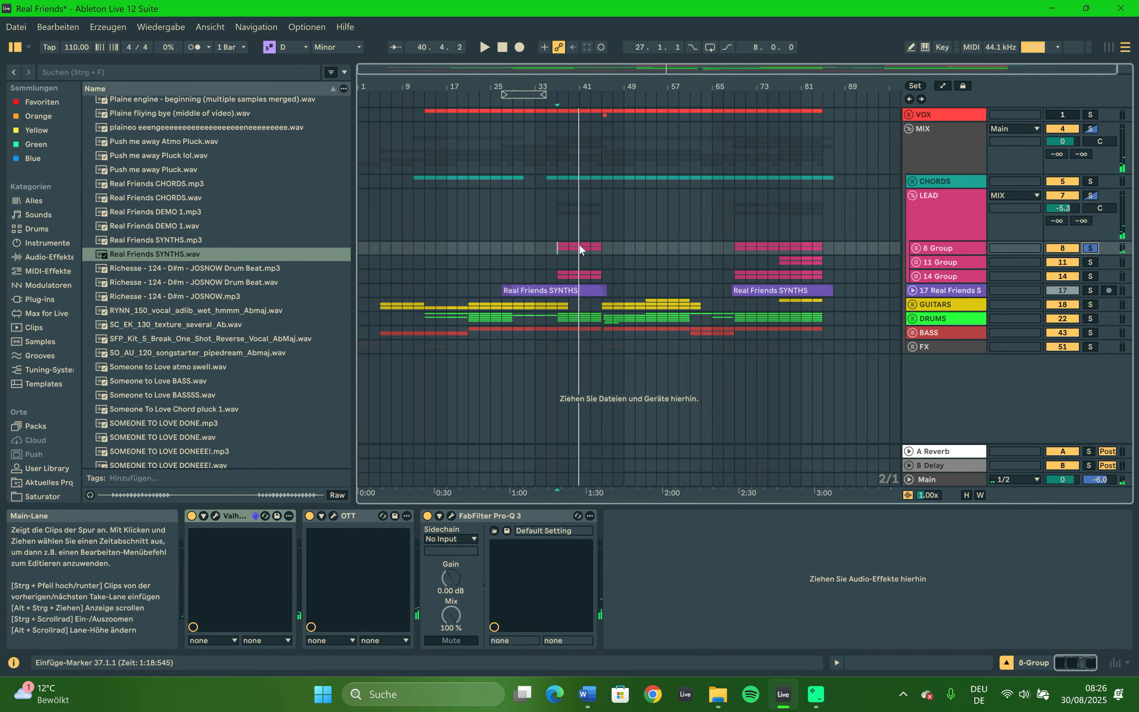
Solo the 14 Group inside LEAD and play it from bar 37.
click(1091, 277)
key(space)
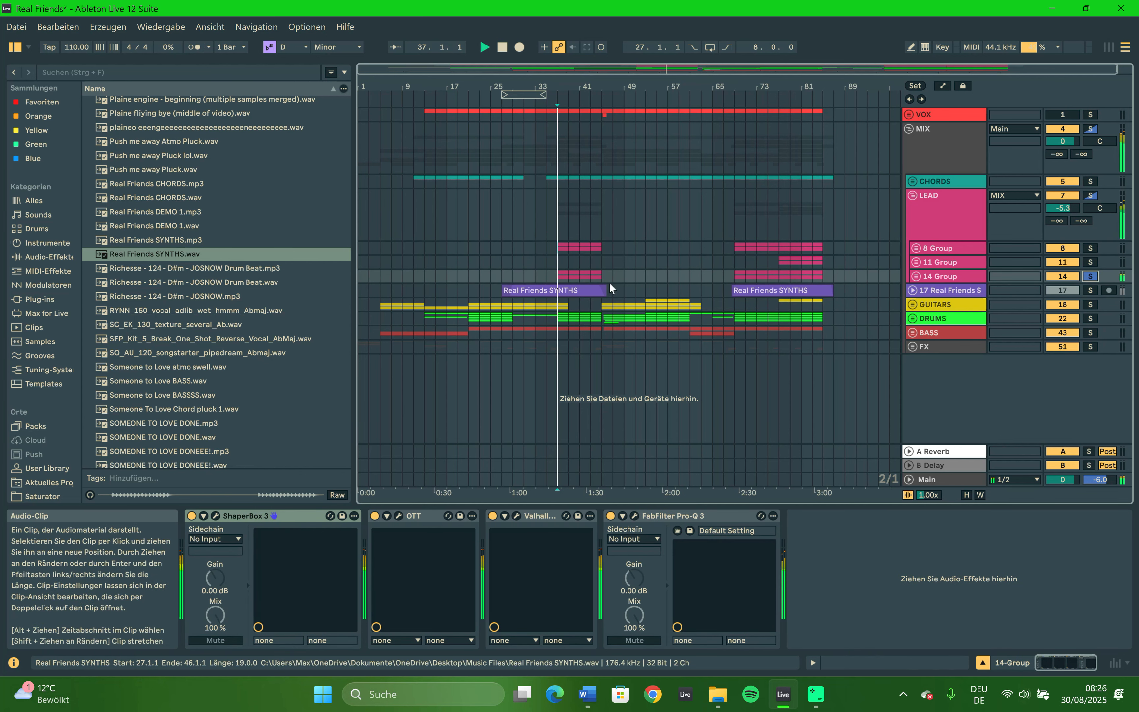
click(560, 248)
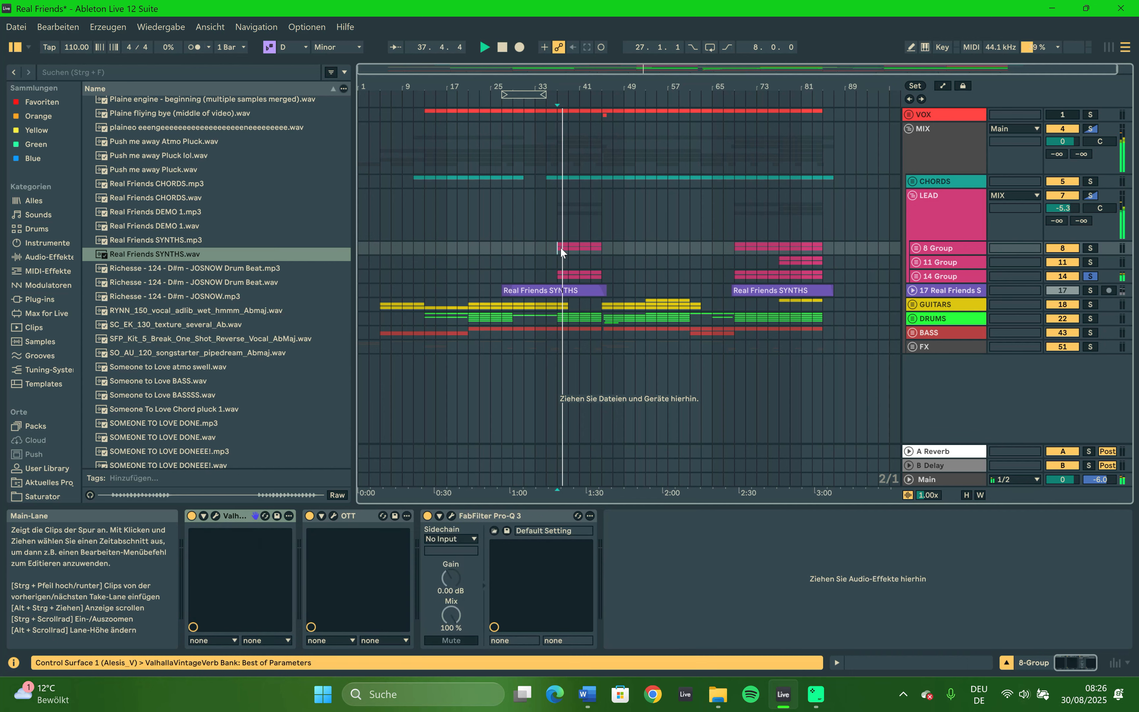
click(952, 278)
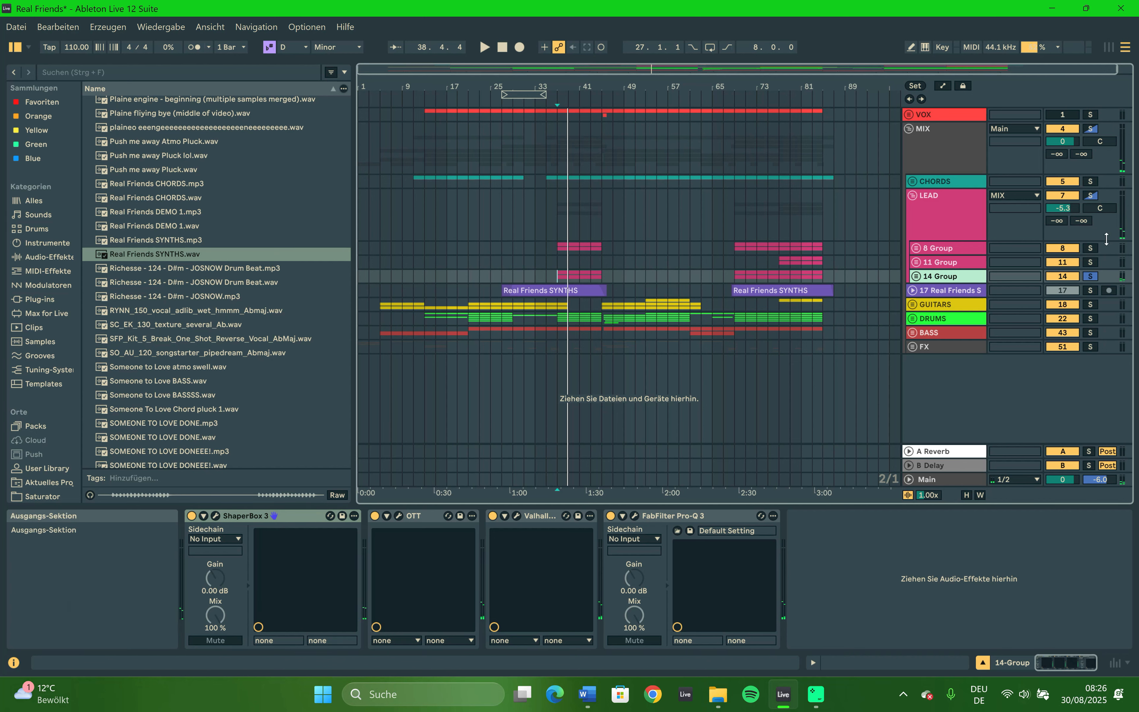
Fold the LEAD group and play the Real Friends SYNTHS track soloed from bar 37.
click(1091, 194)
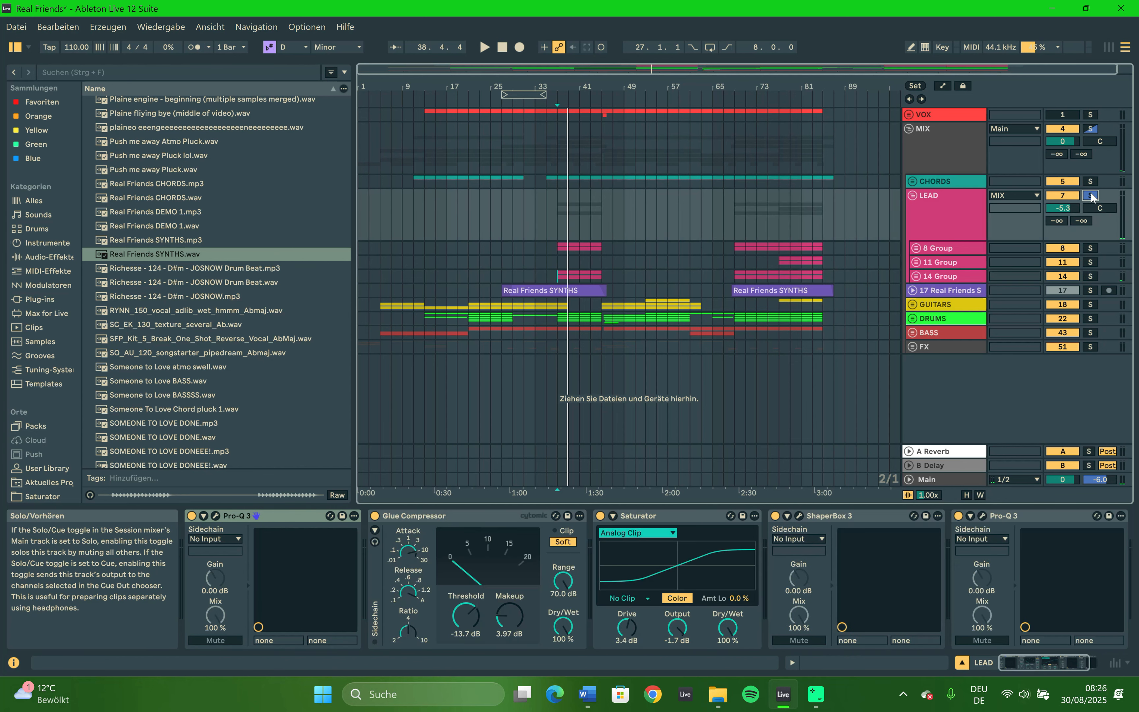
click(912, 195)
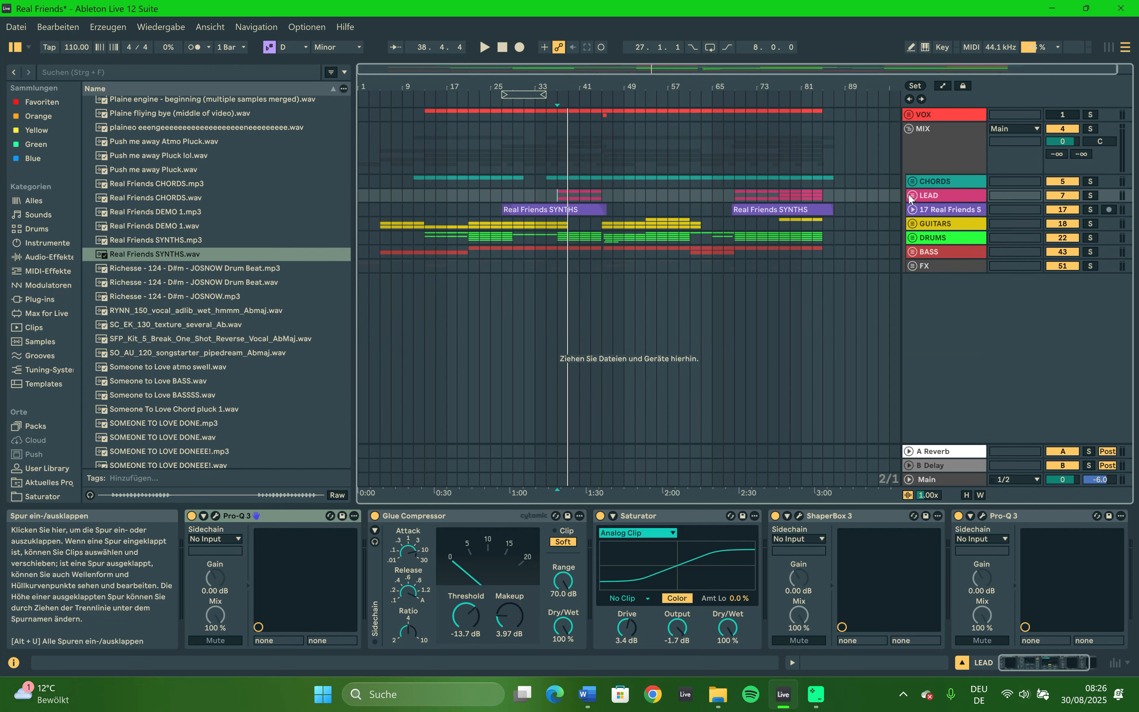
click(558, 225)
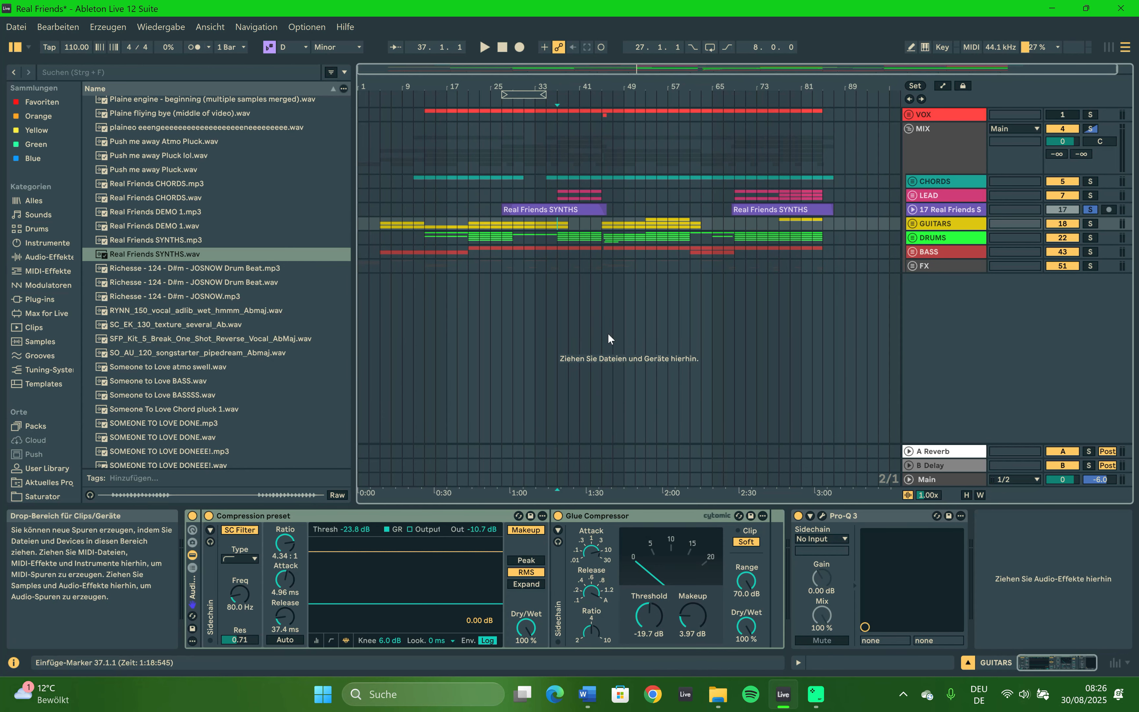
key(space)
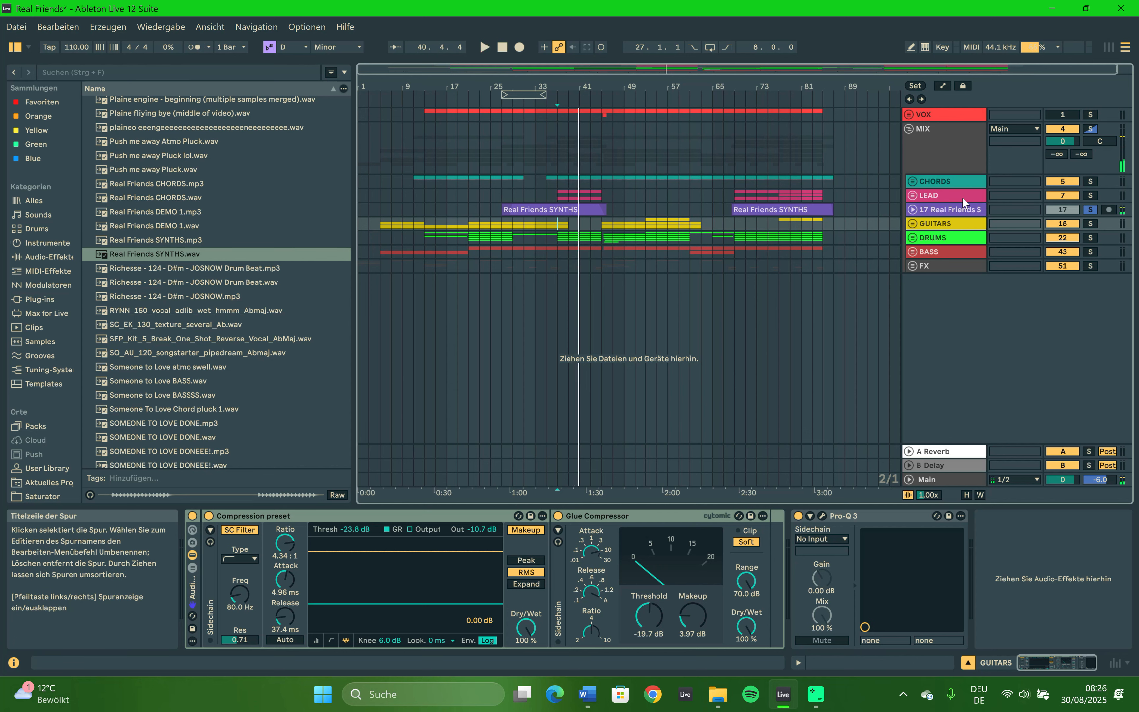
Play the DRUMS group soloed from bar 37, and do the same with the unfolded BASS group.
click(1091, 238)
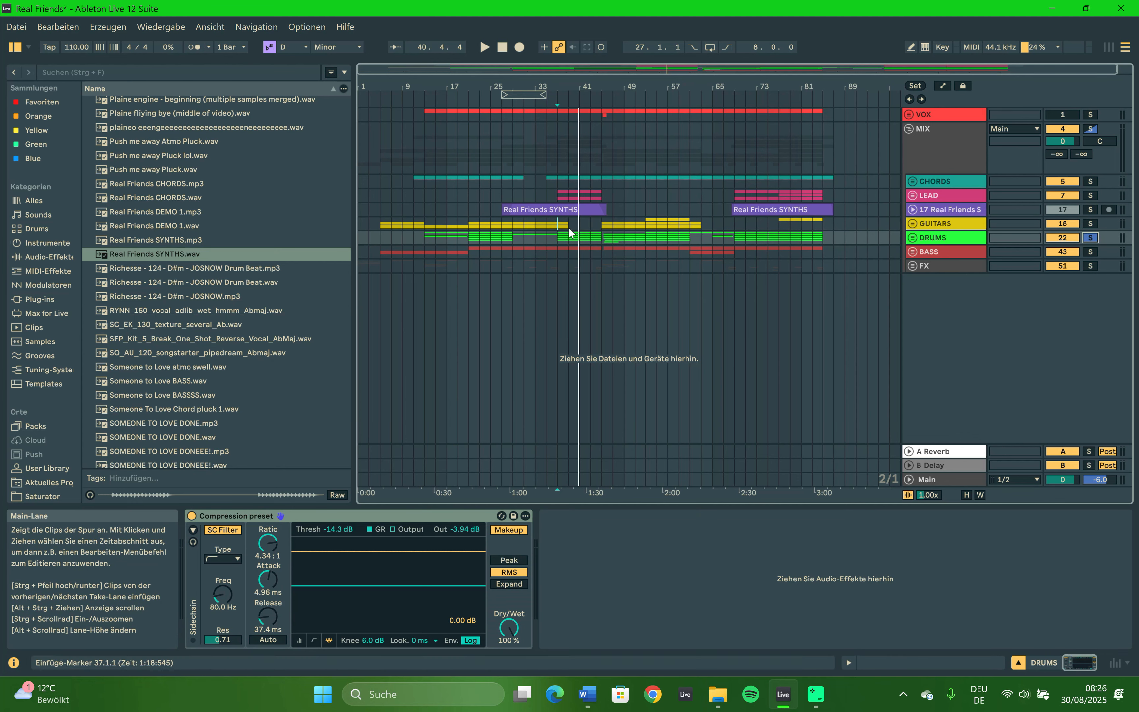
key(space)
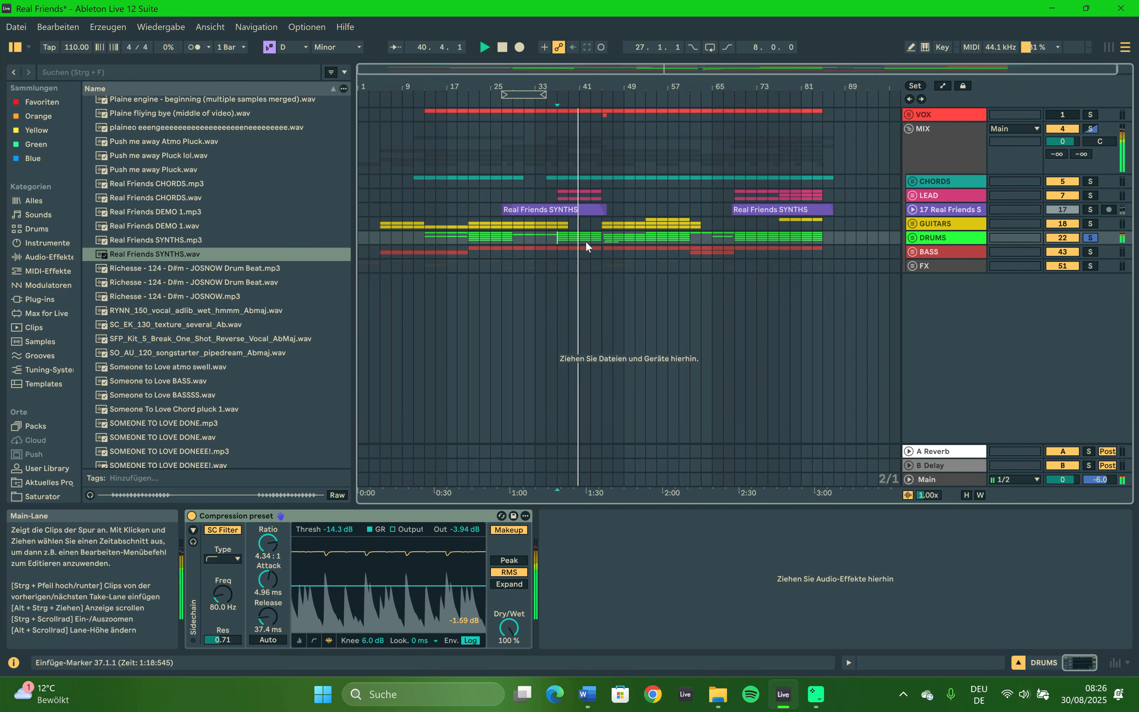
click(561, 249)
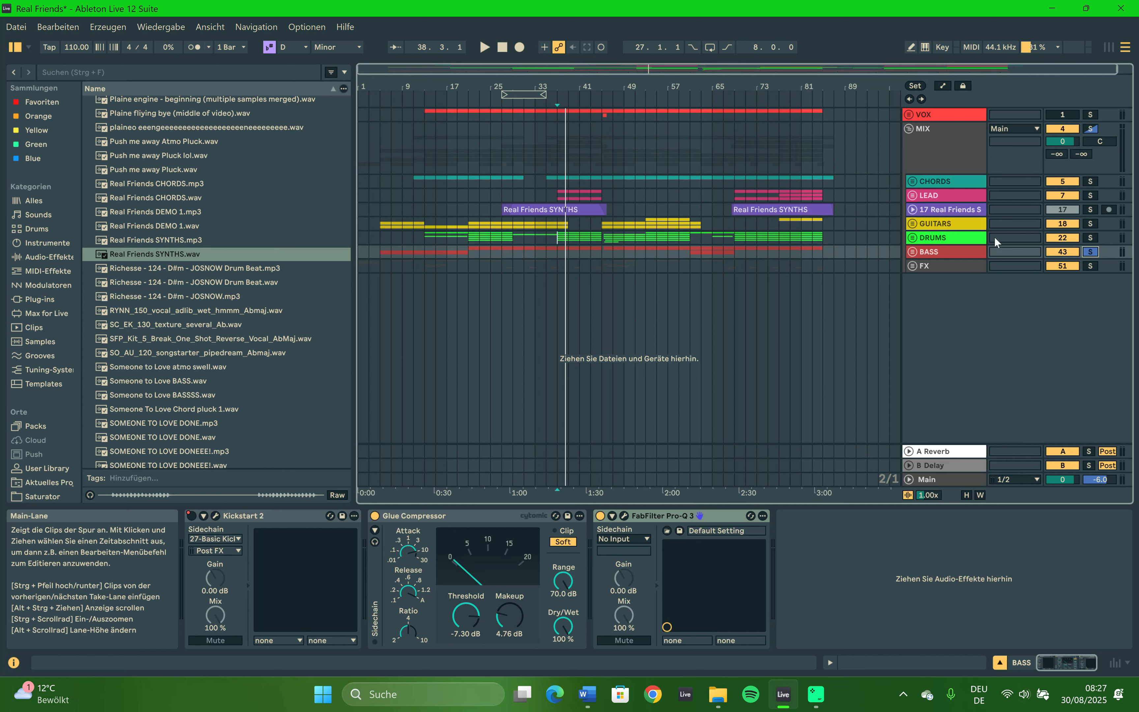
click(910, 254)
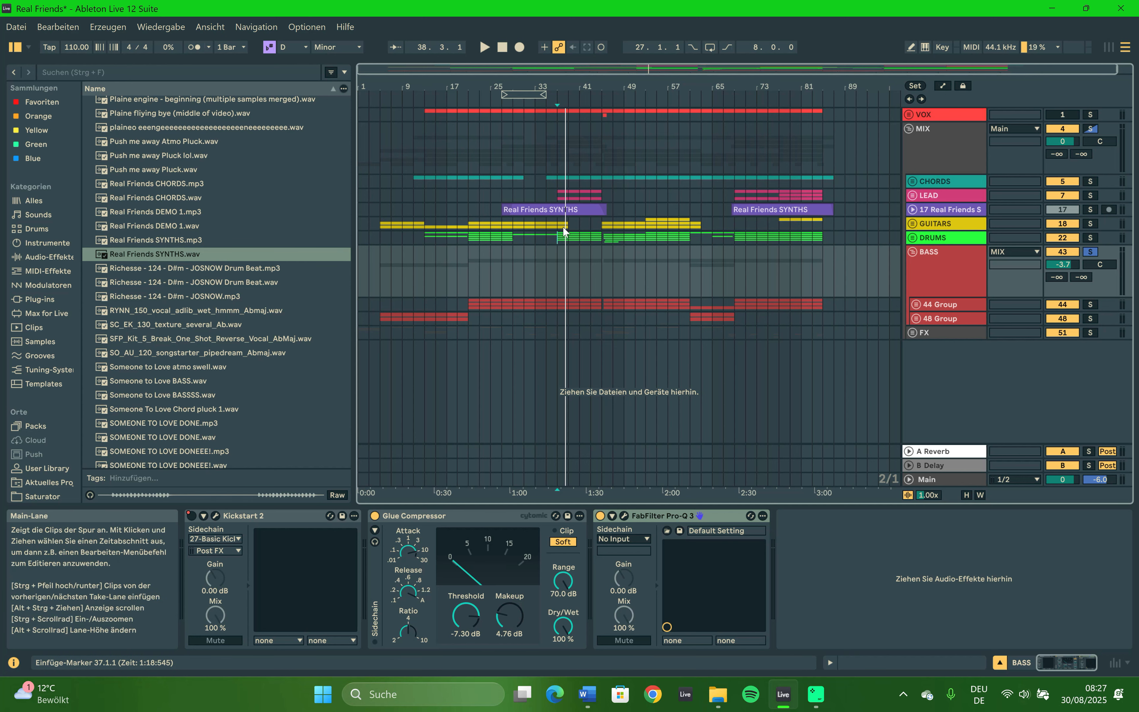
key(space)
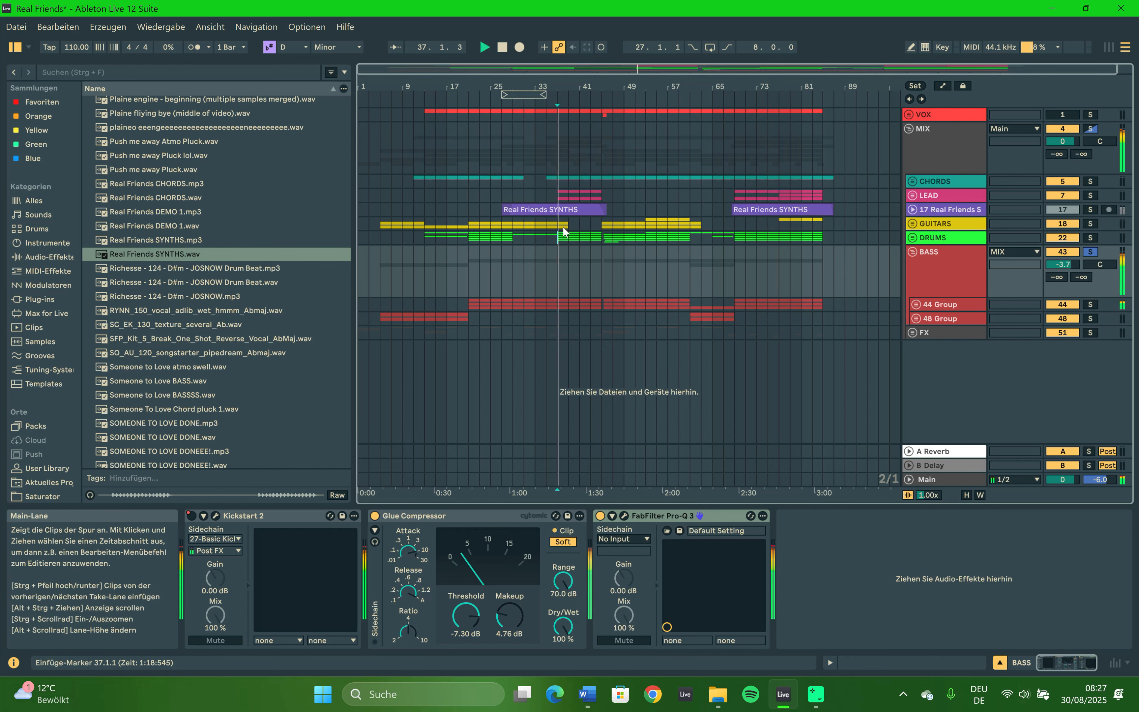
click(912, 252)
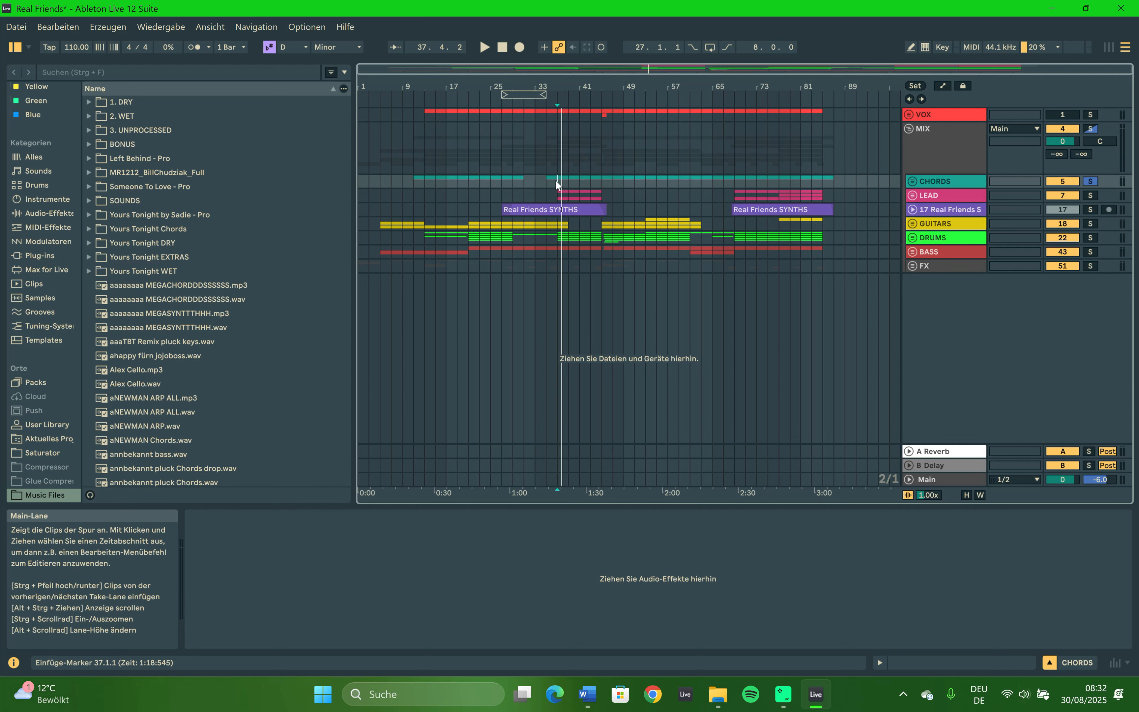
Play the CHORDS group soloed from bar 37, and replay the passage from there with the full instrumental mix.
key(space)
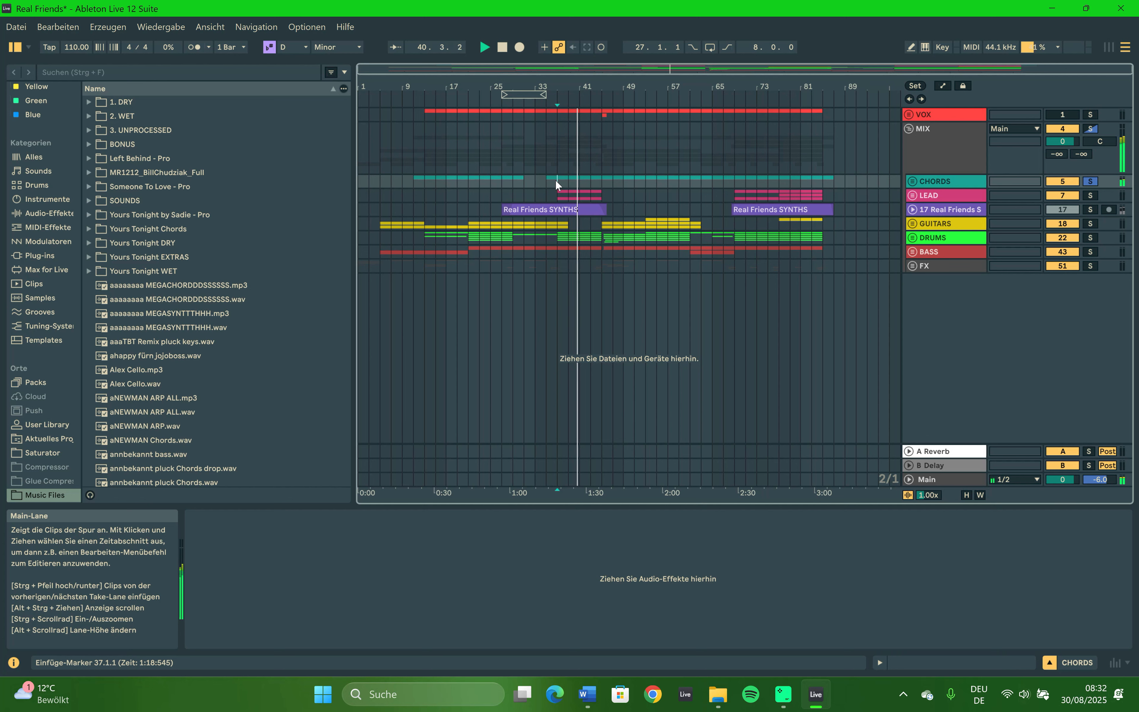
key(space)
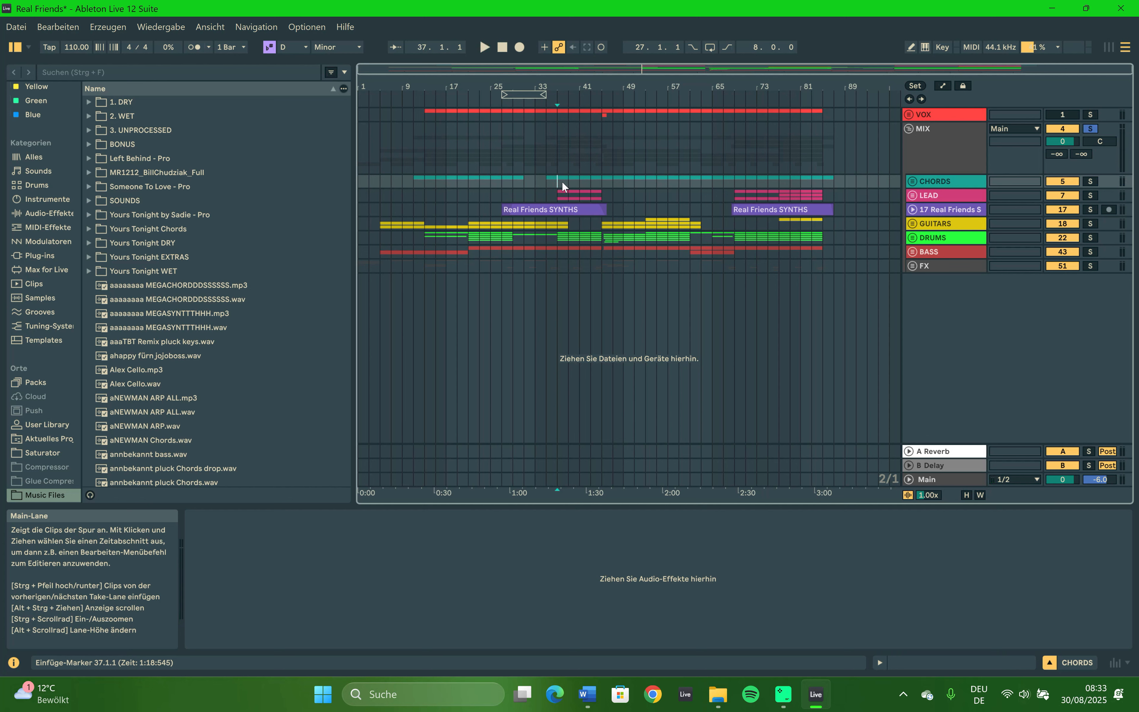
key(space)
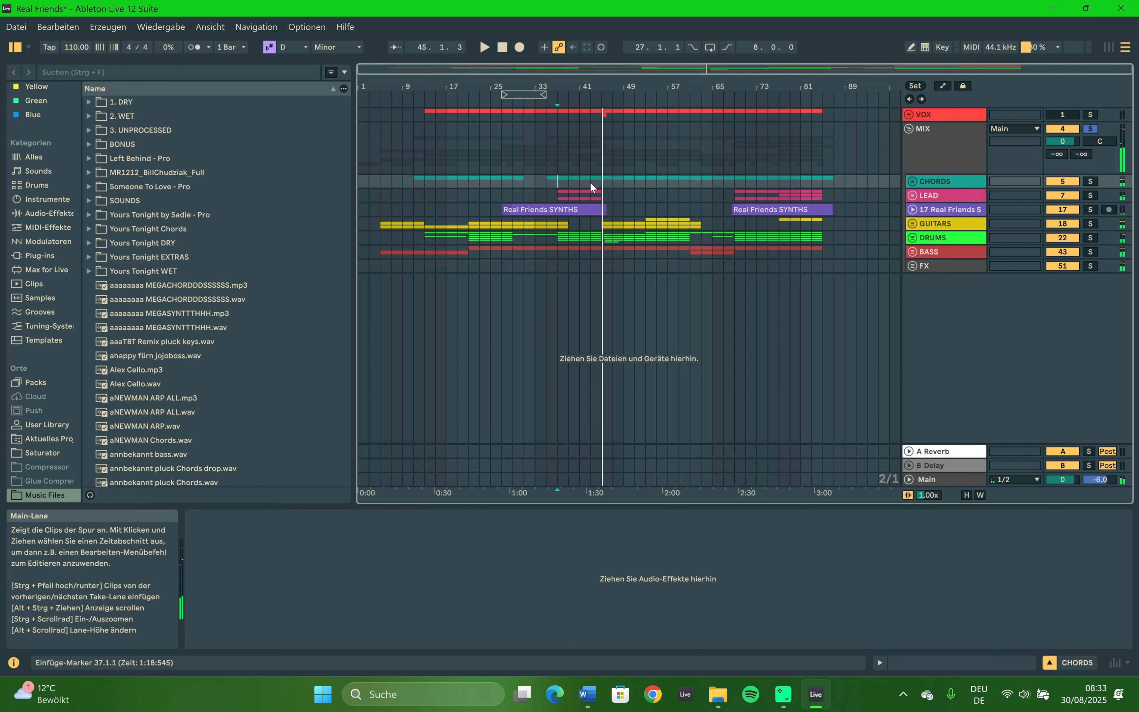
Play the CHORDS group soloed from bar 45, and do the same with the GUITARS group.
click(1095, 182)
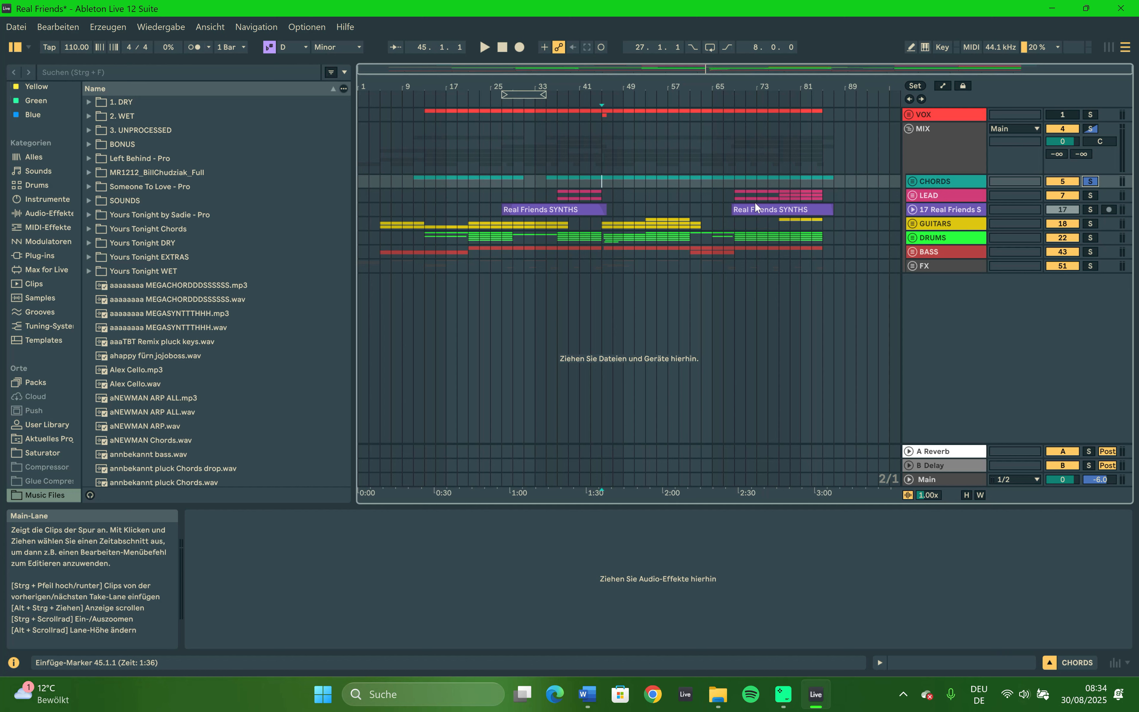
key(space)
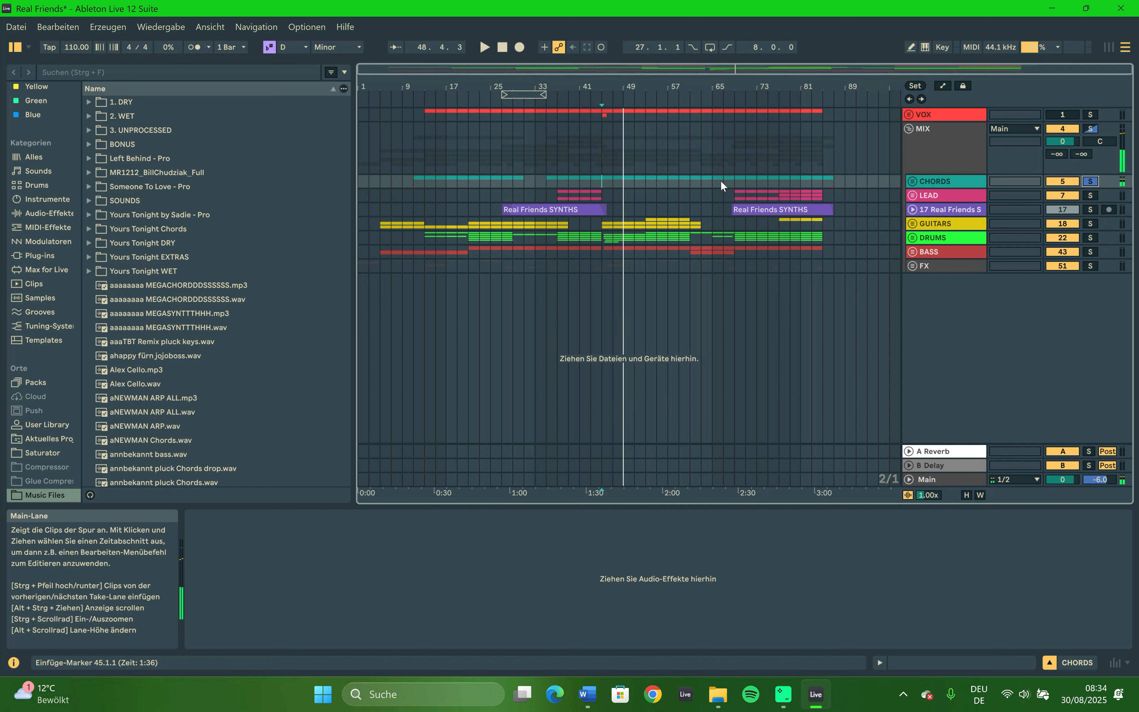
click(1096, 228)
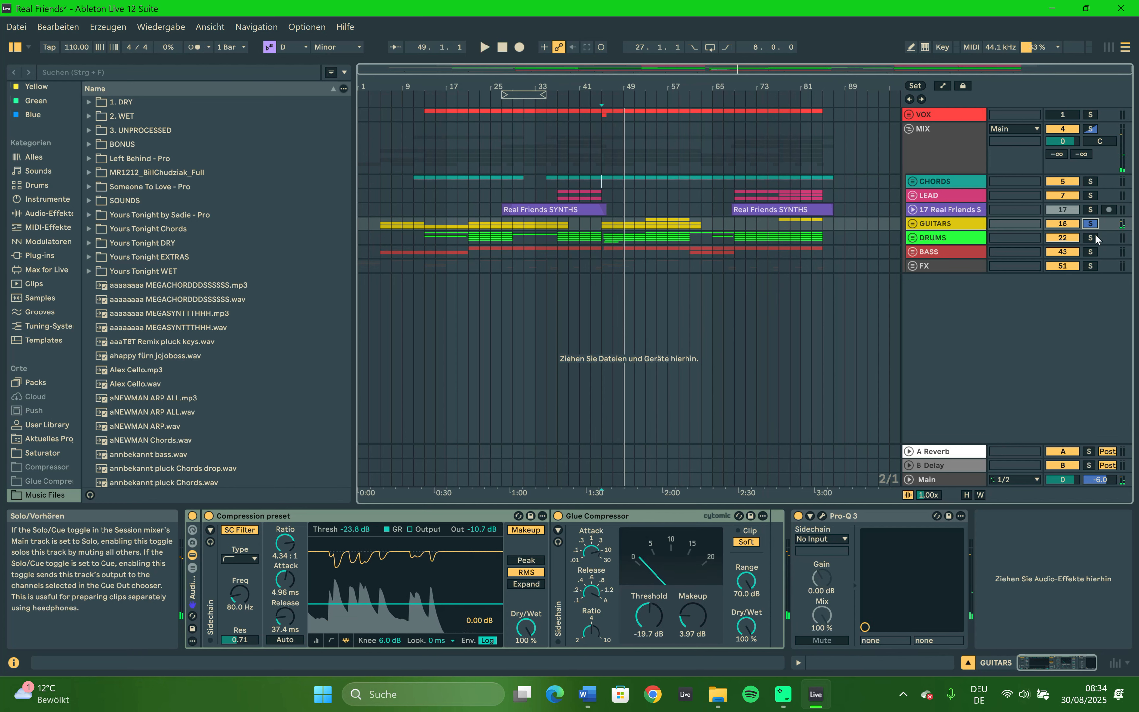
Solo the DRUMS group and play it from bar 45, and do the same with the BASS group.
click(1092, 237)
click(602, 240)
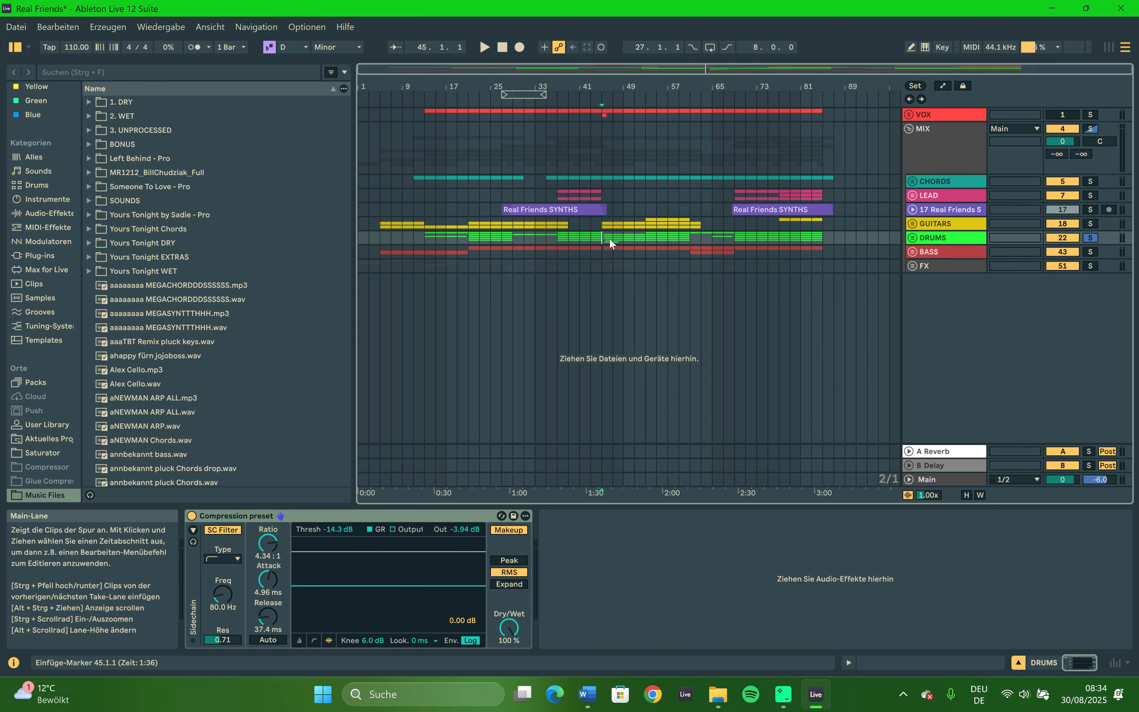
key(space)
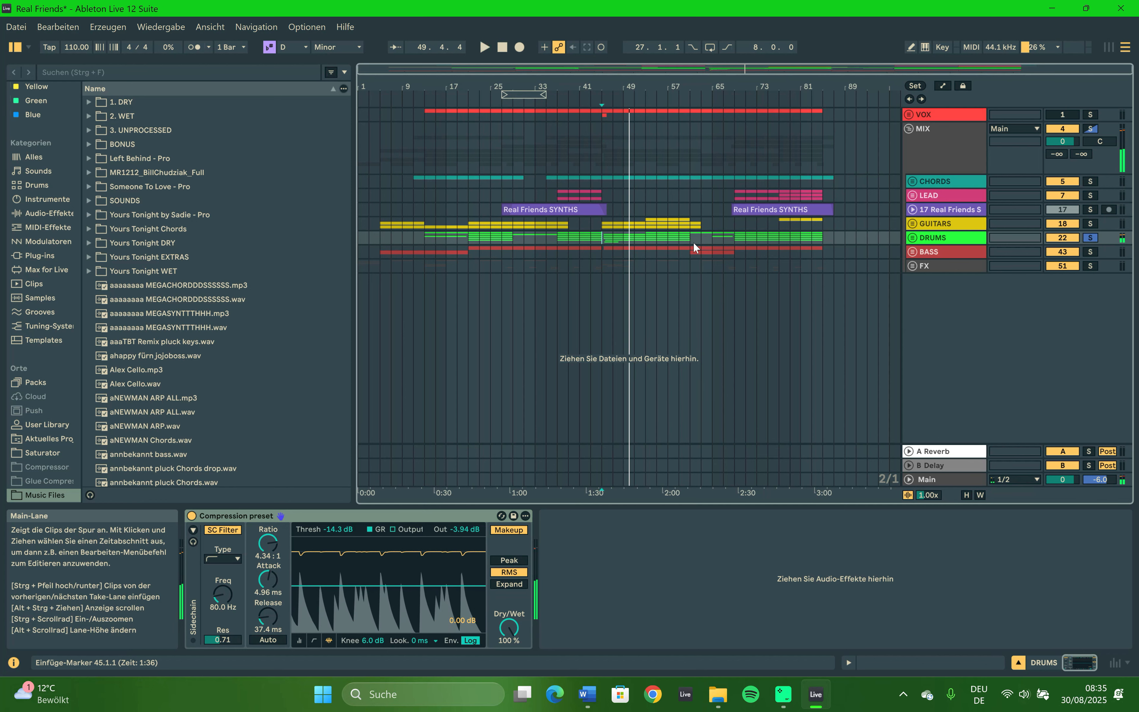
click(1091, 251)
click(607, 252)
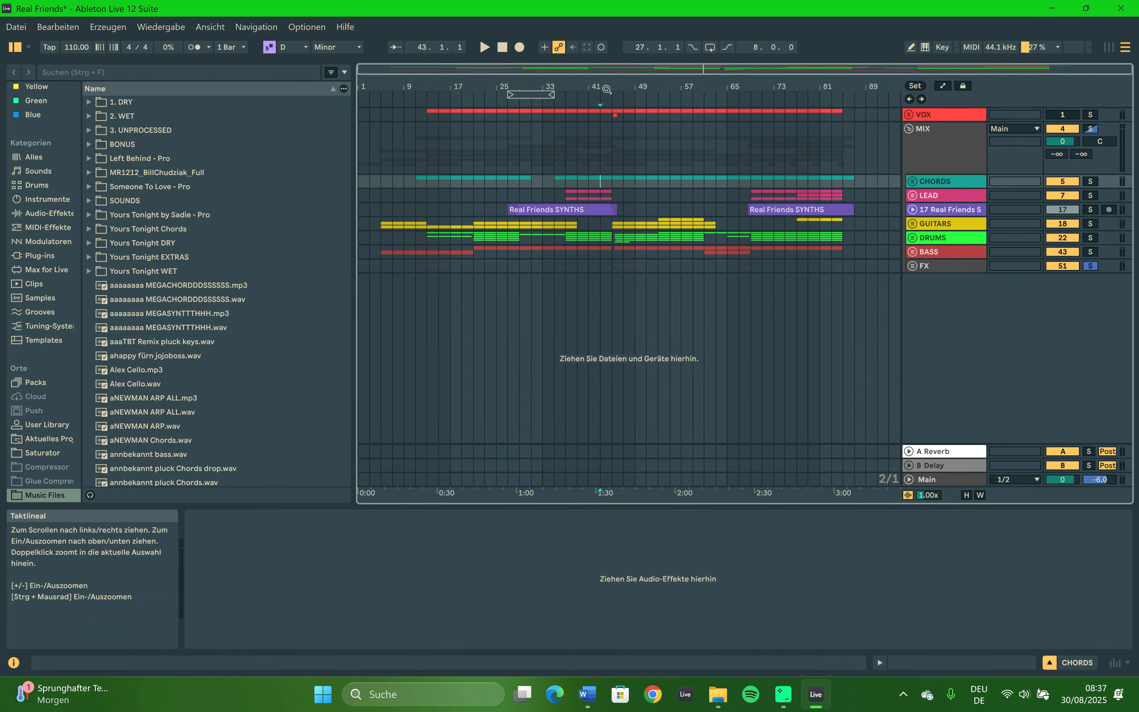
Play the FX group soloed from bar 44.
key(plus)
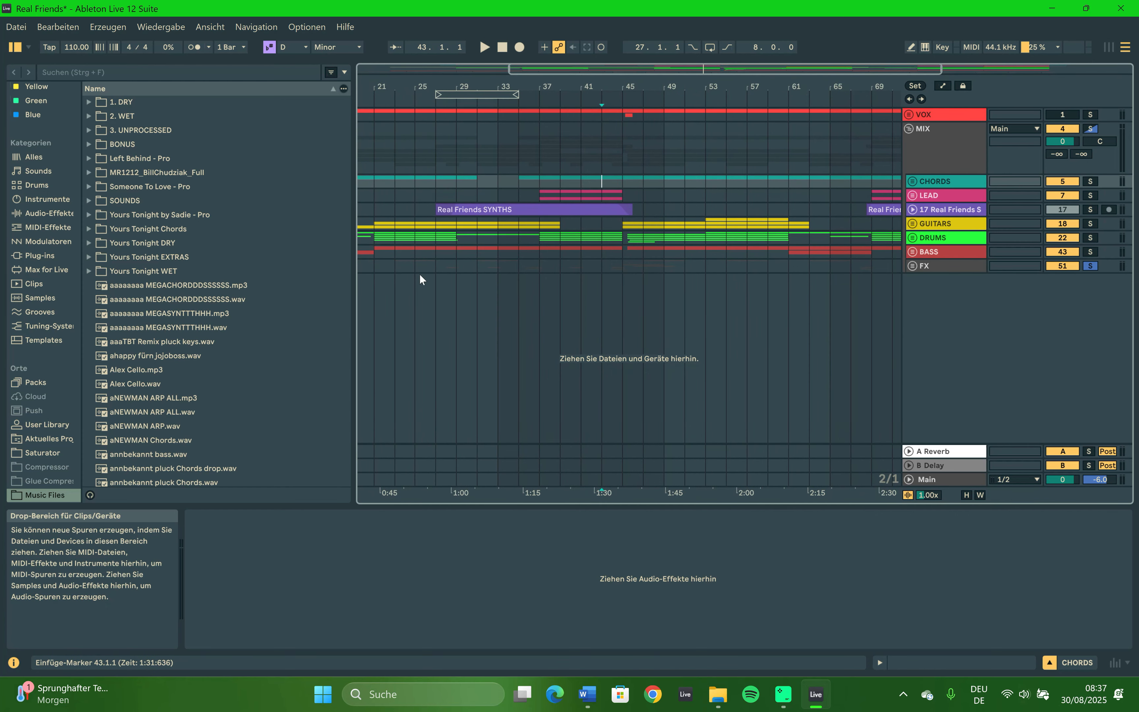
drag(439, 268, 540, 264)
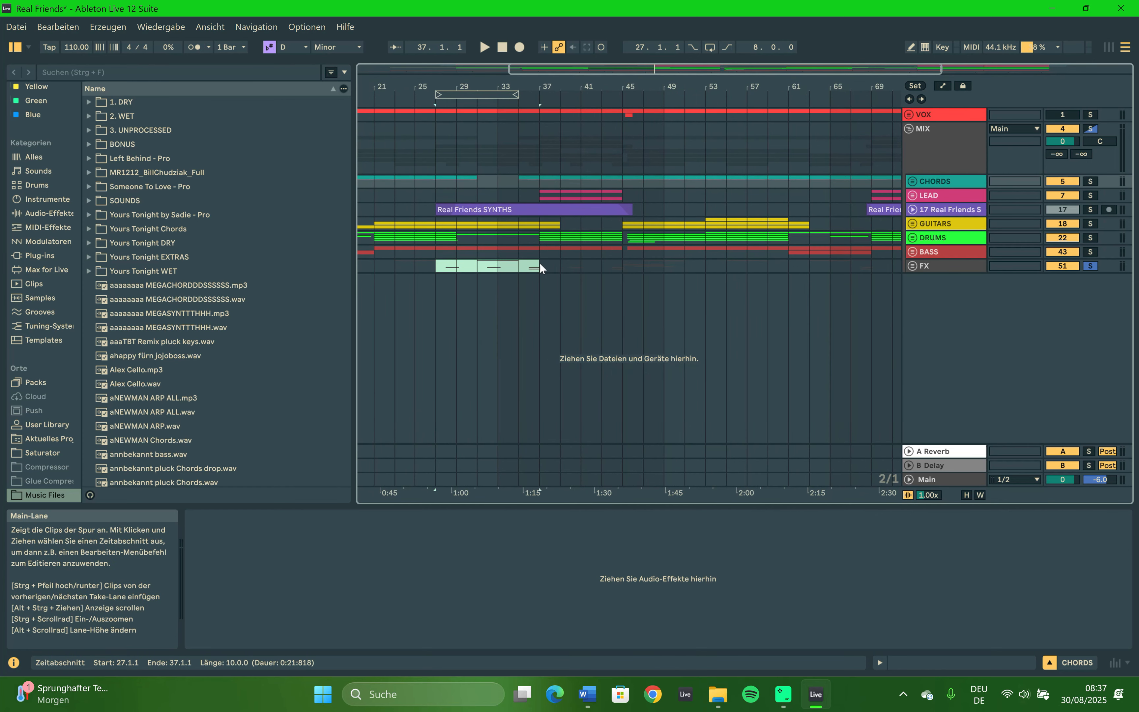
click(612, 265)
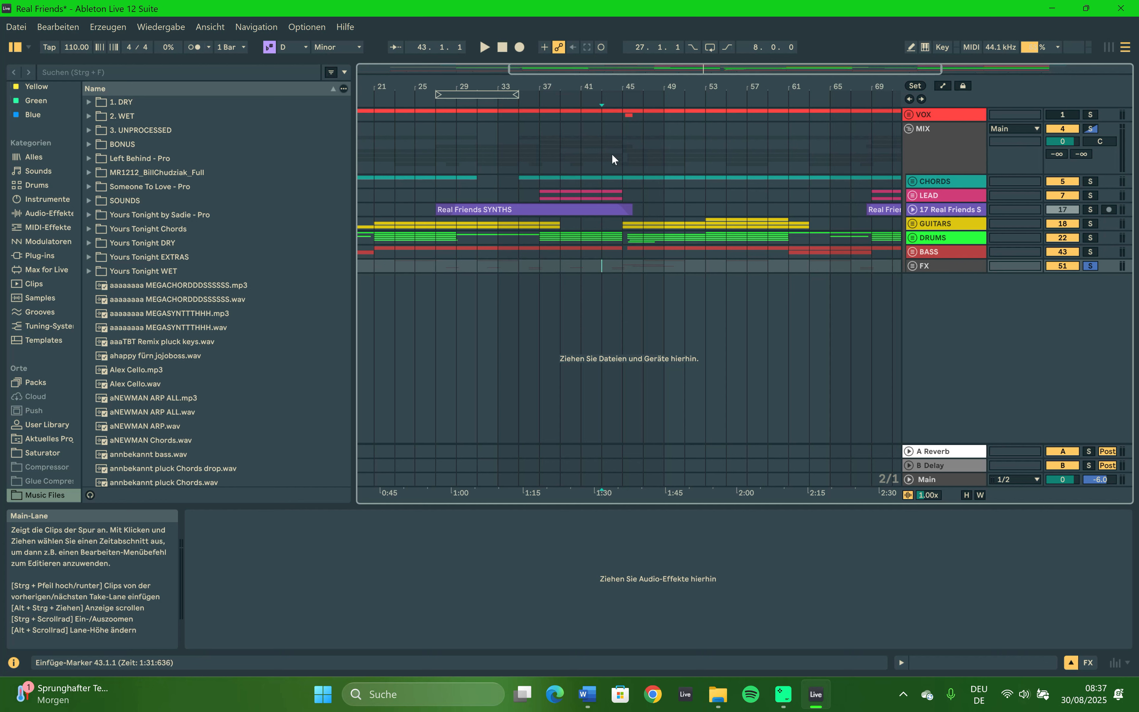
drag(612, 99, 622, 207)
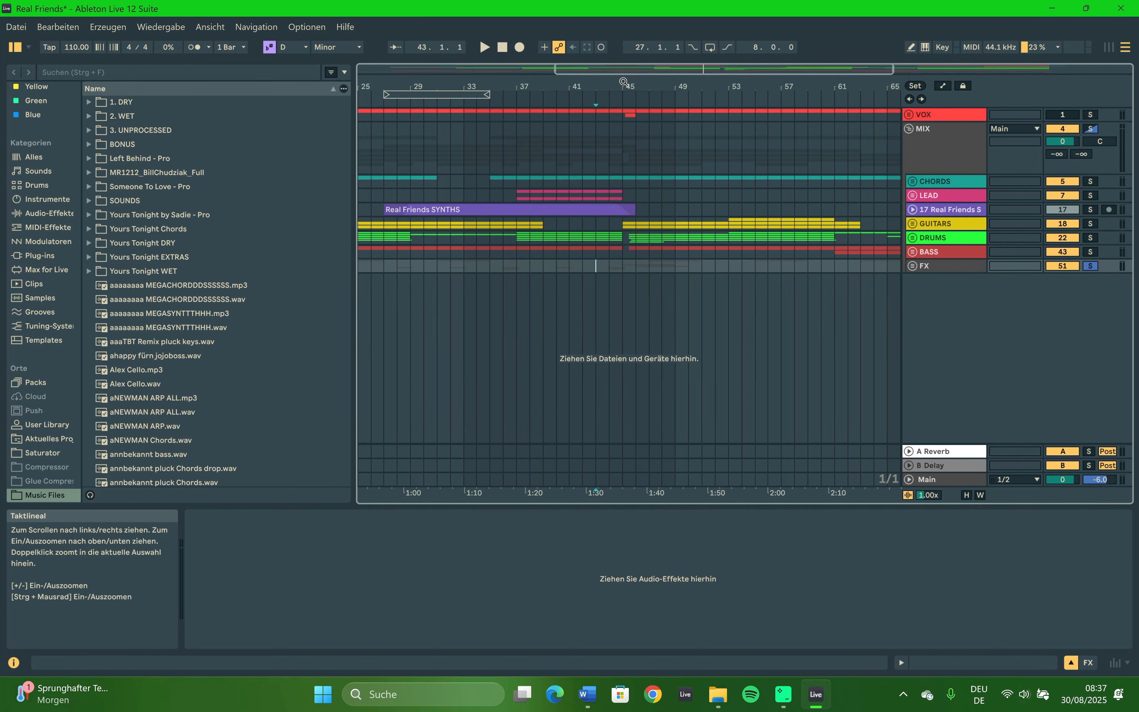
click(609, 265)
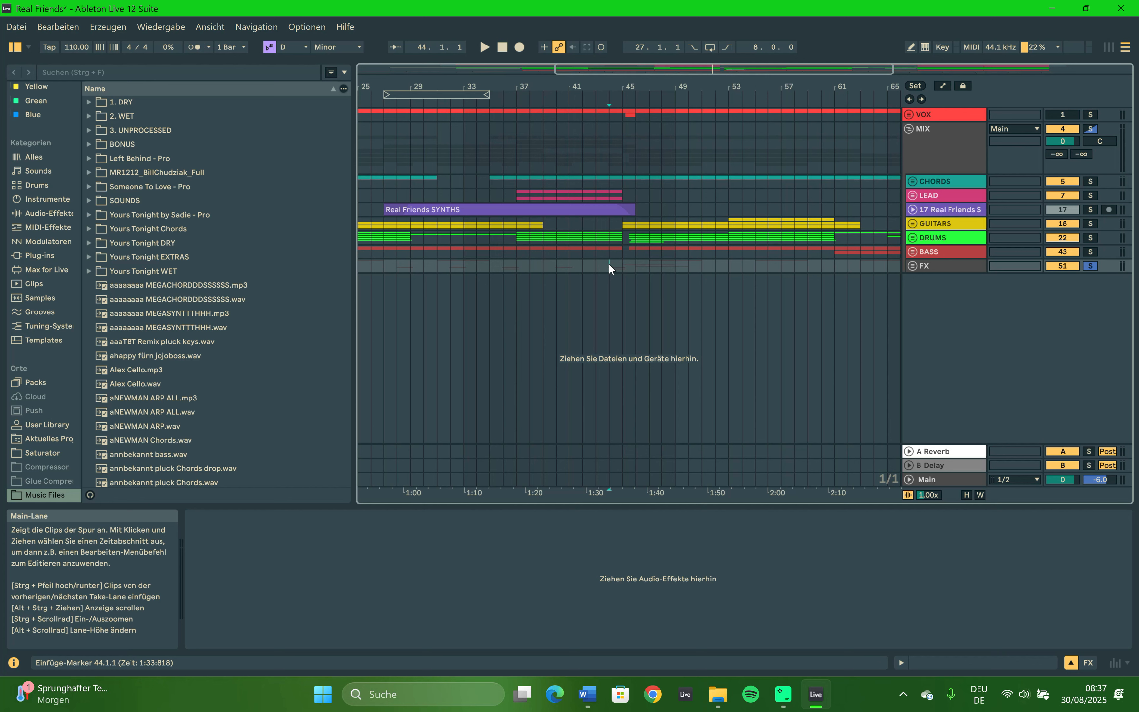
key(space)
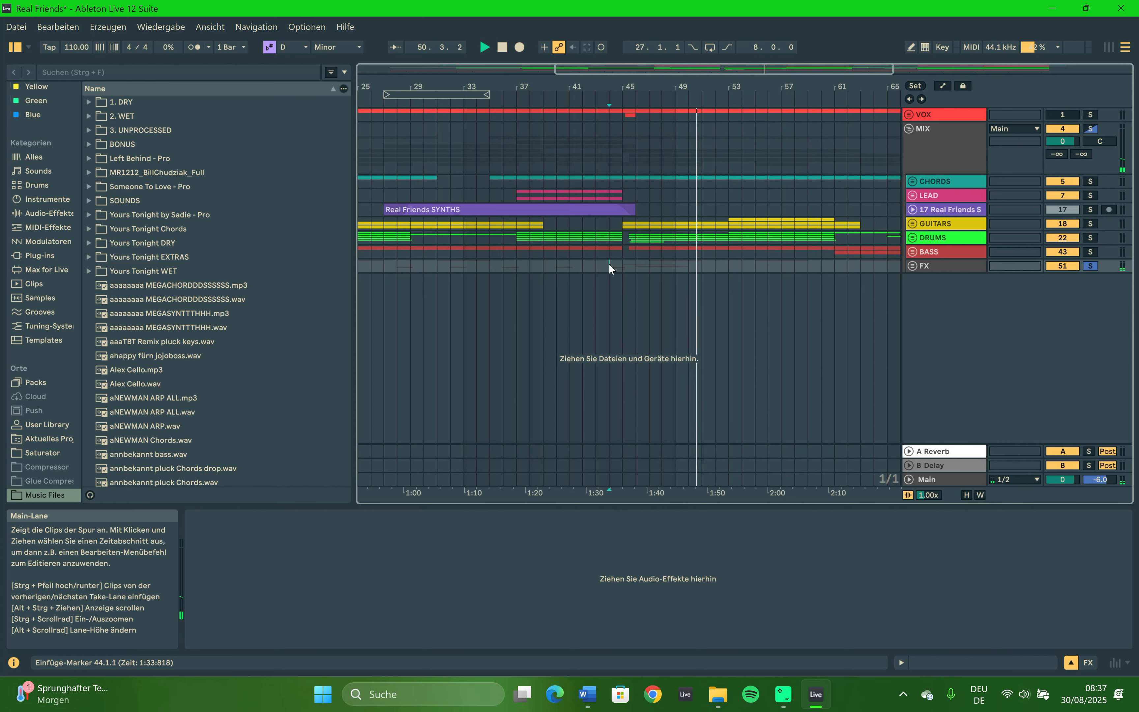
Play the passage from bar 45 with the full instrumental mix soloed.
ctrl+scroll(609, 264, down, 2)
click(615, 182)
key(space)
key(space)
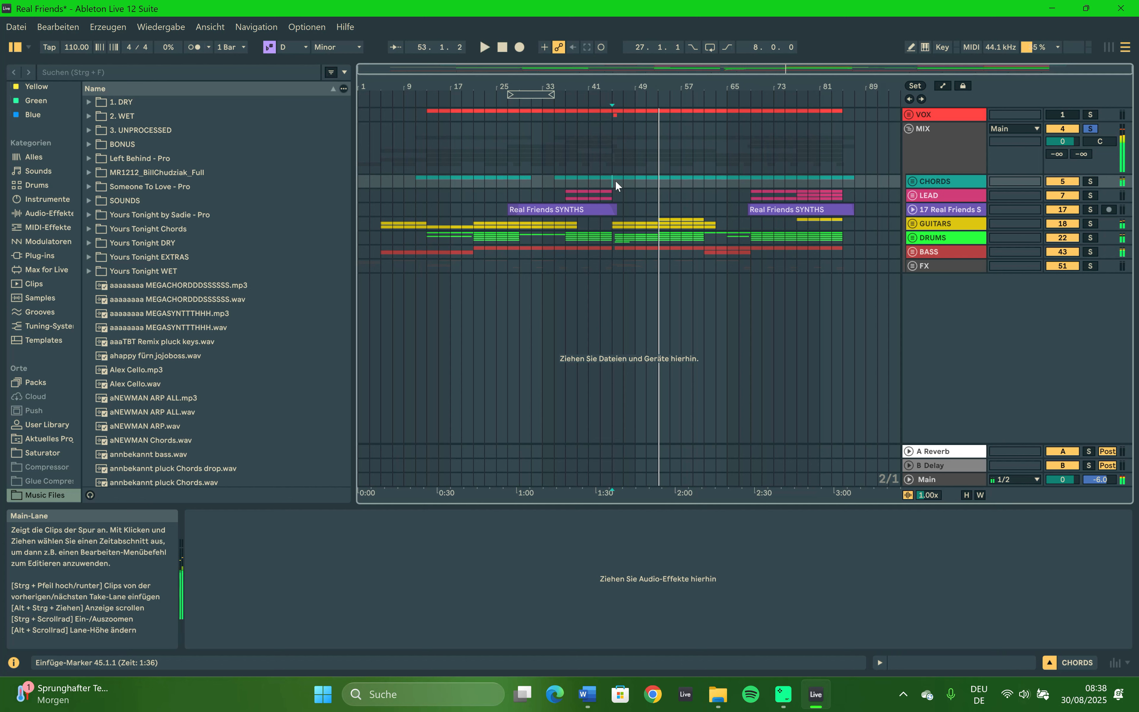
key(space)
Unfold the GUITARS group, solo its 19 Ample Guitar track and play it from bar 53.
click(658, 181)
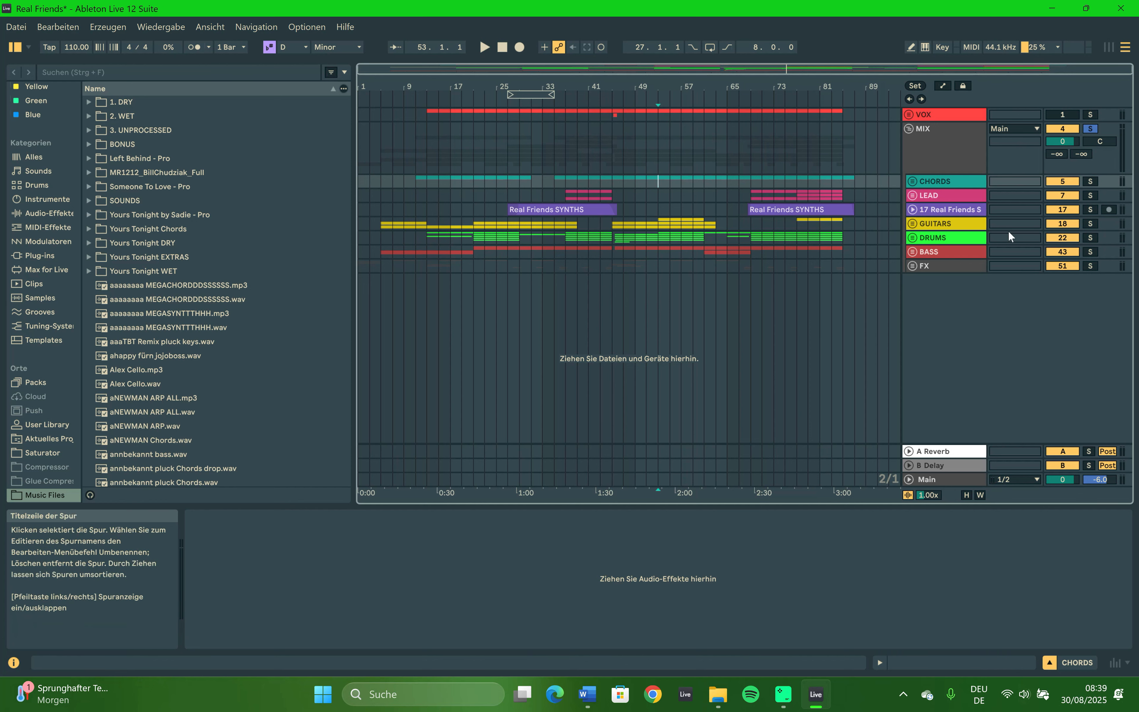
click(1090, 224)
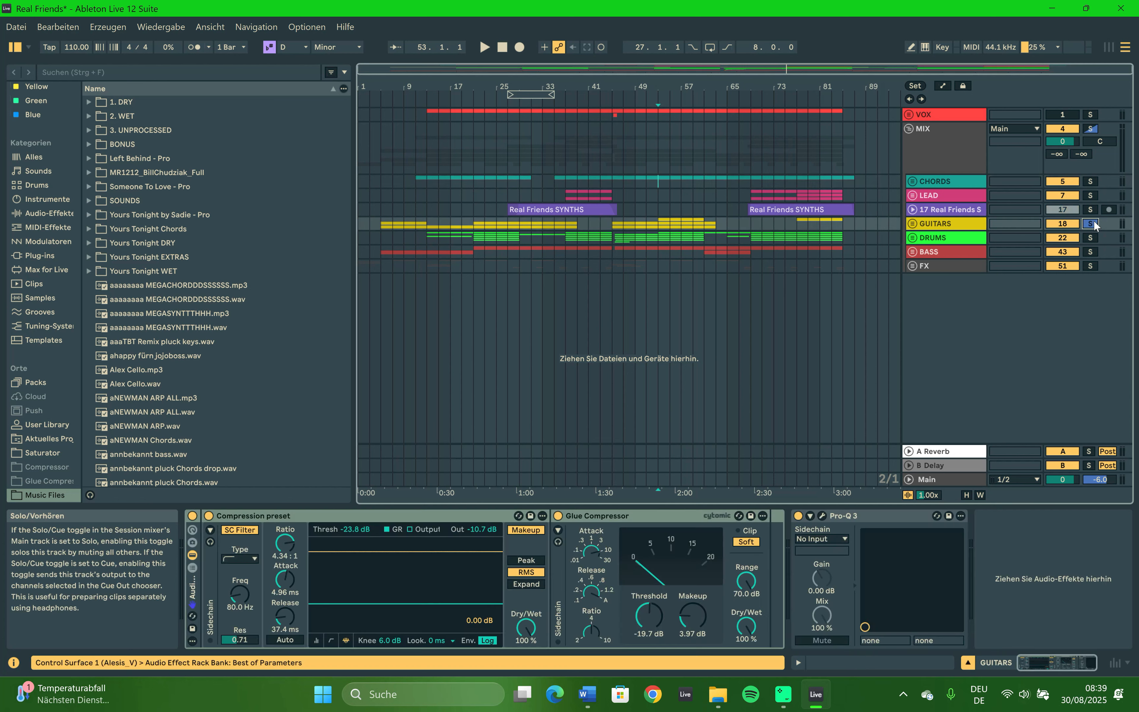
click(913, 225)
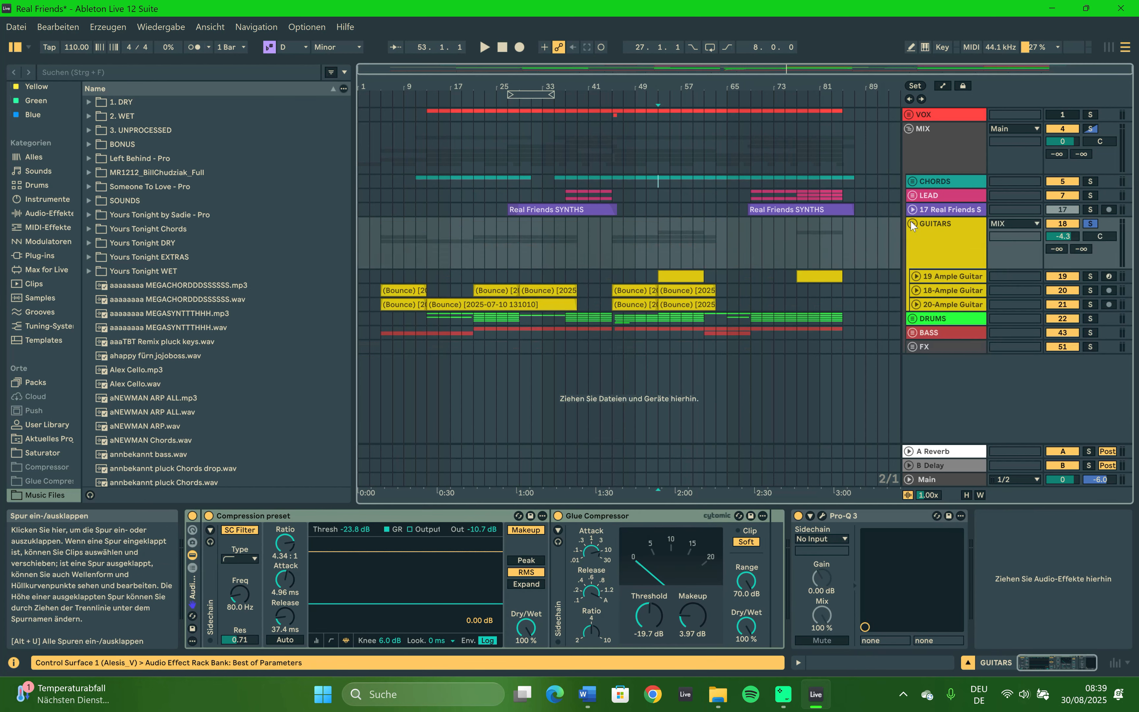
click(652, 276)
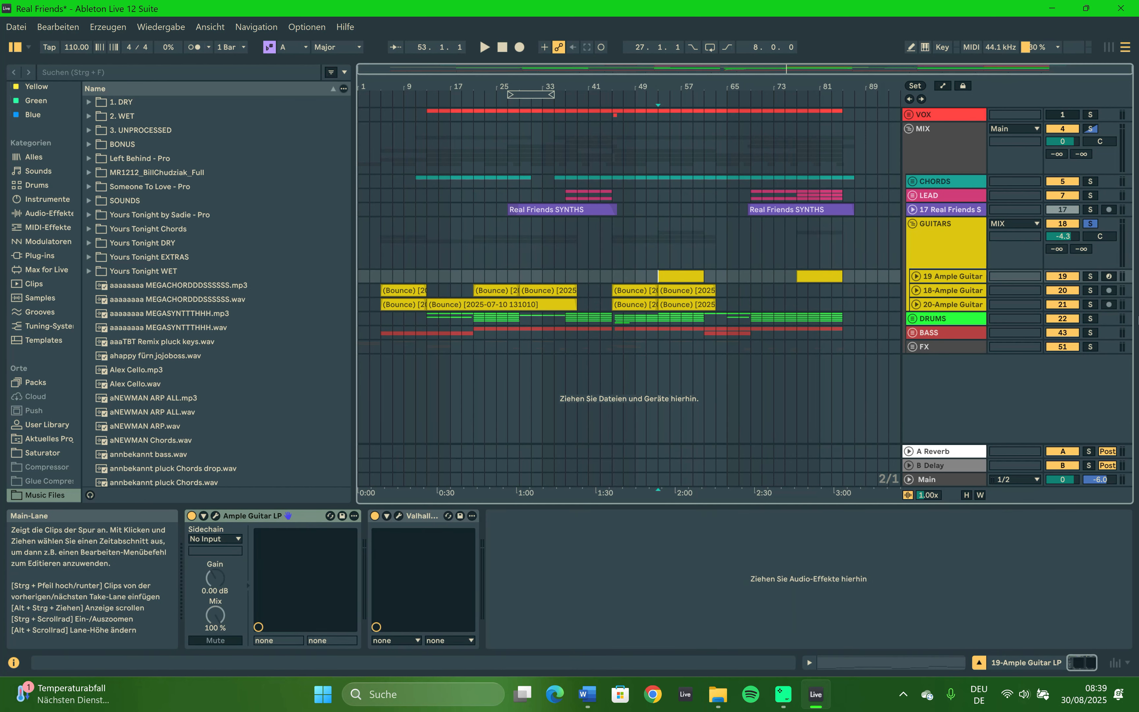
click(1091, 277)
key(space)
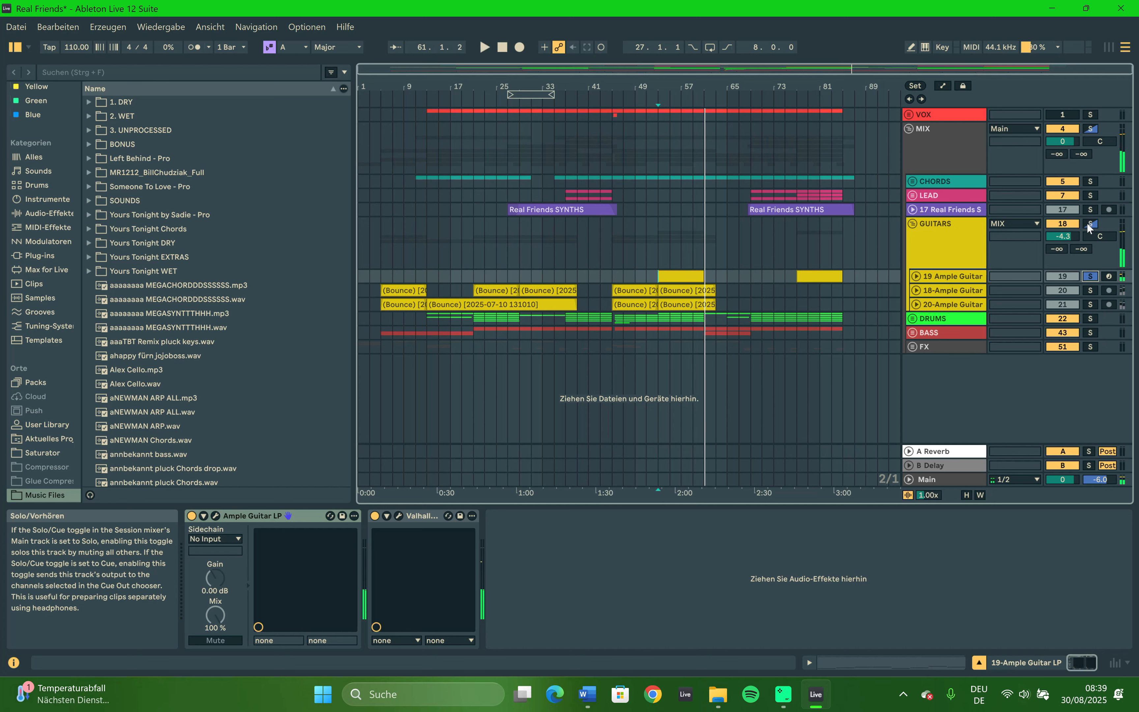
Play the whole GUITARS group soloed from bar 53, and fold the group.
click(1090, 224)
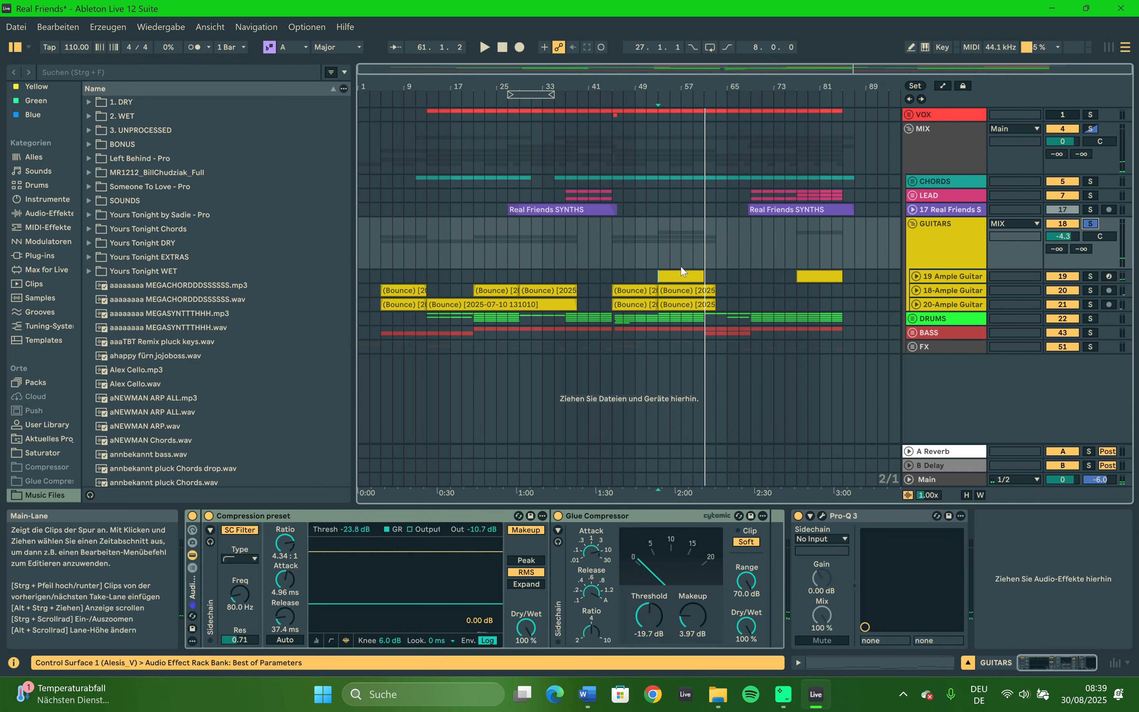
key(space)
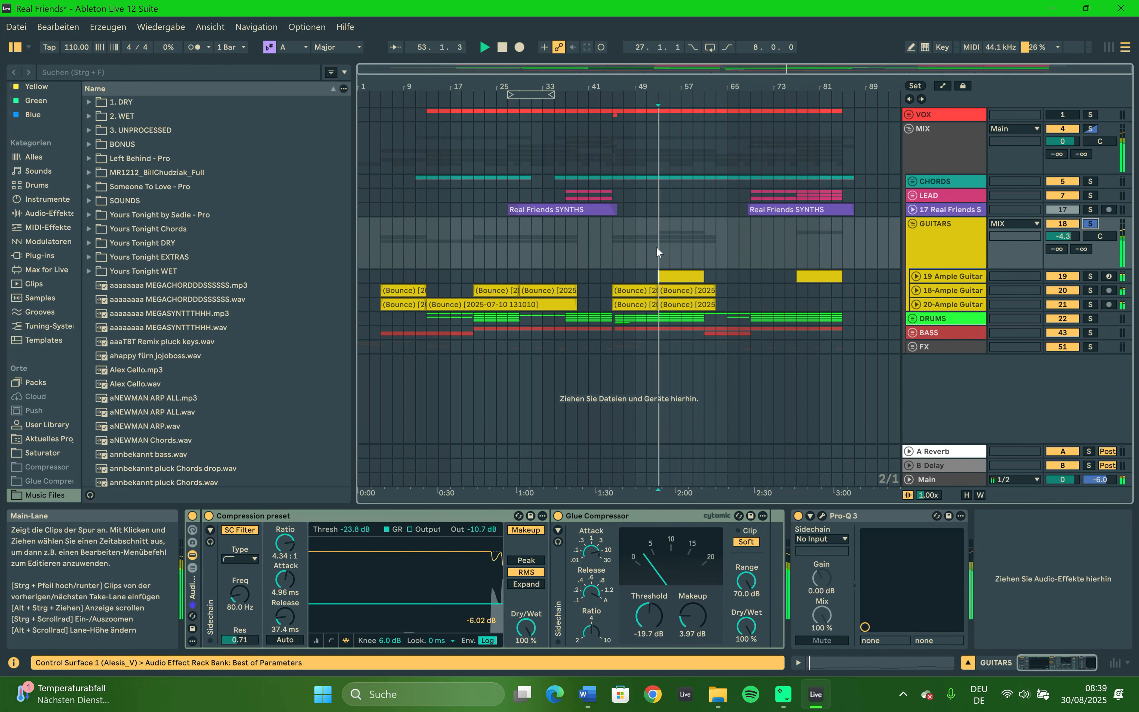
click(913, 224)
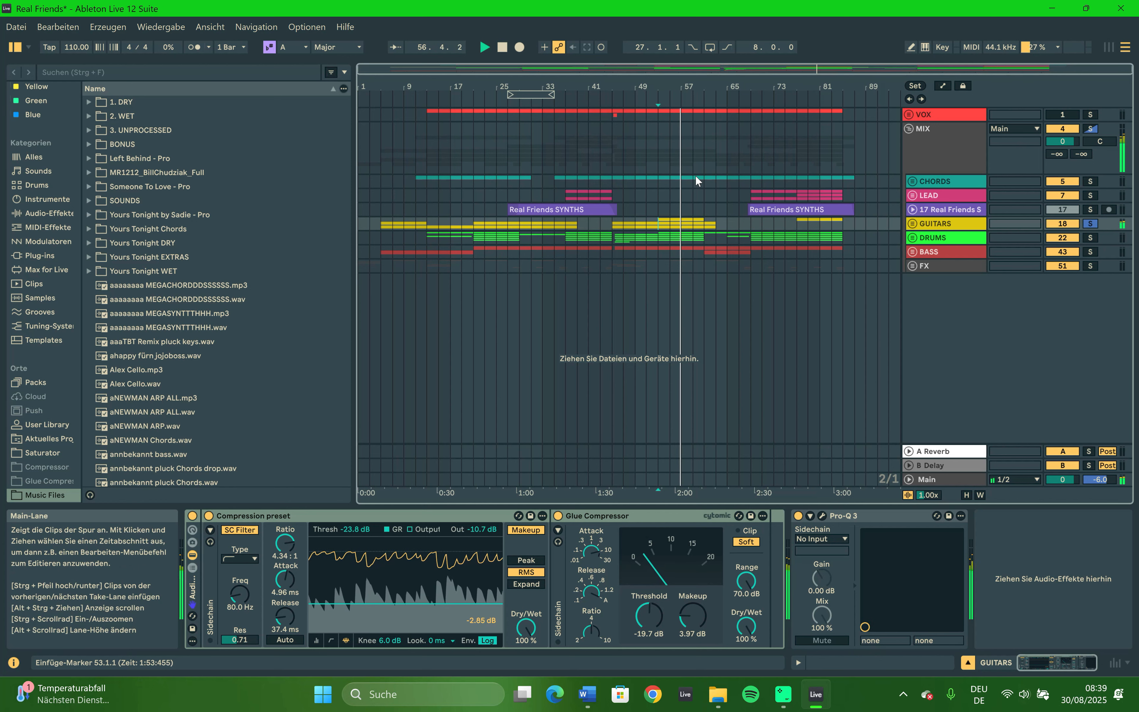
Play the DRUMS group soloed from bar 53, and do the same with the BASS group.
click(1090, 238)
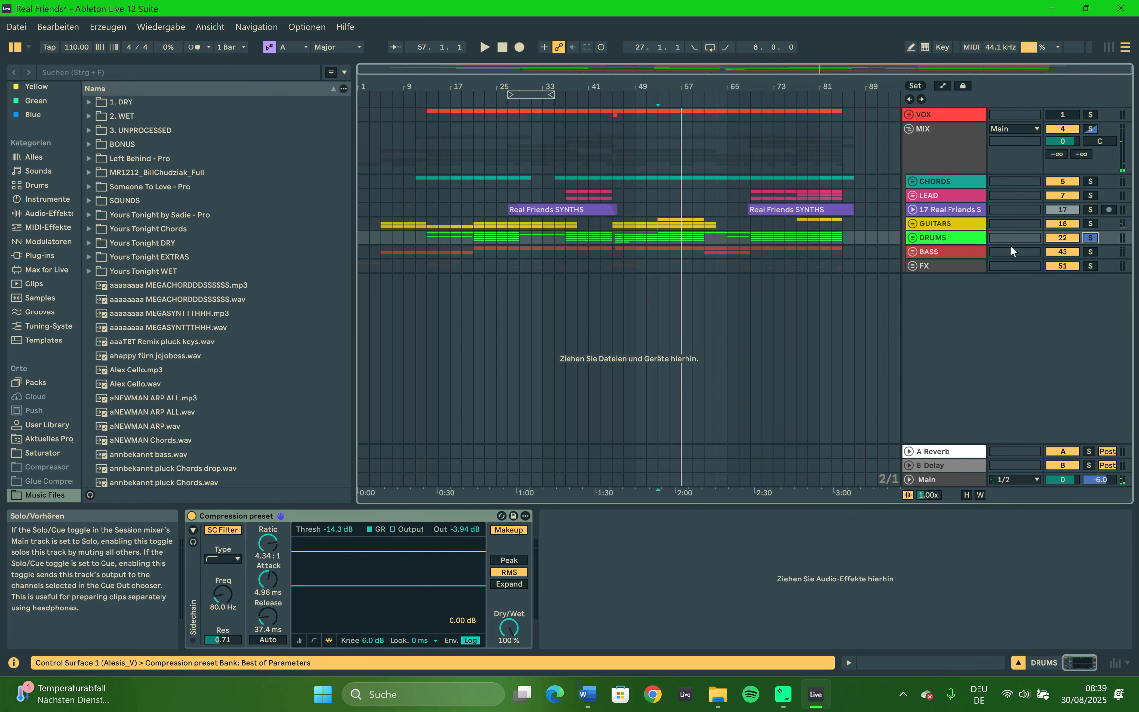
click(658, 236)
key(space)
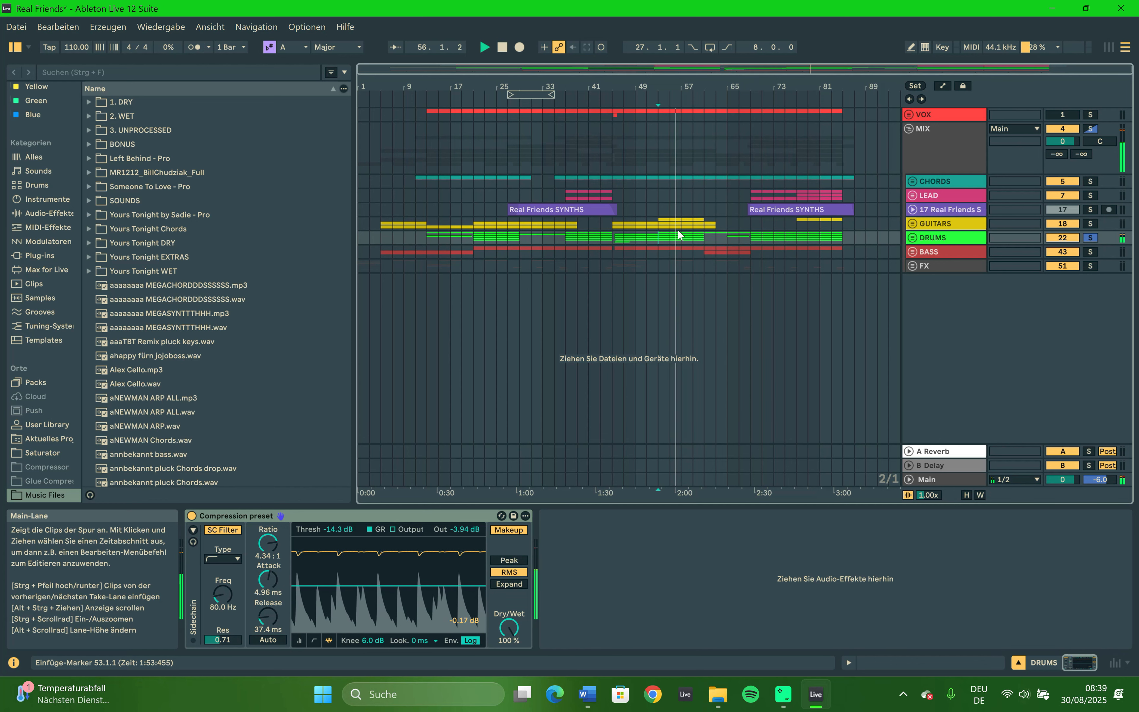
click(1091, 252)
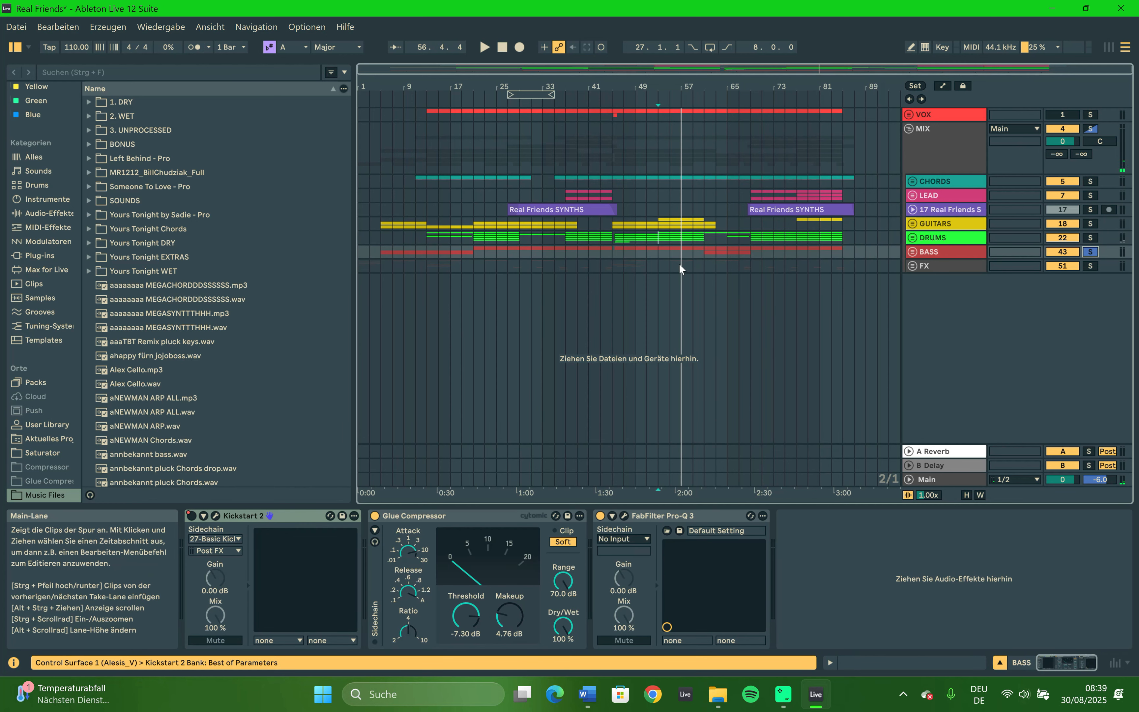
key(space)
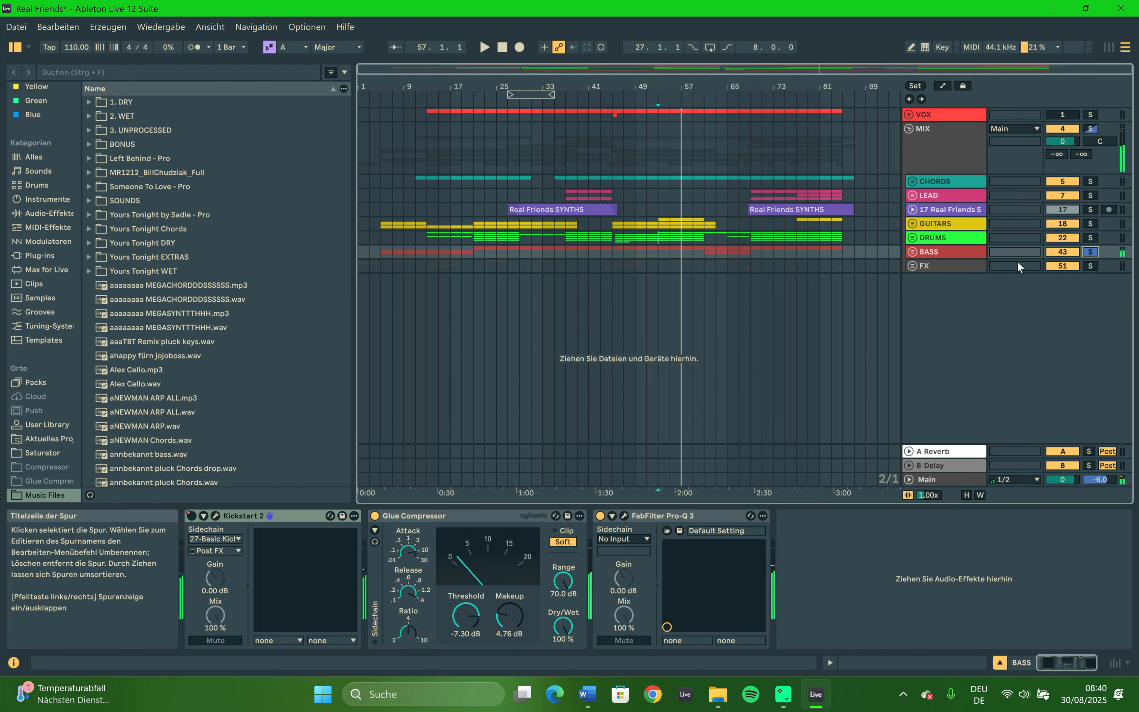
Unfold the soloed FX group, play it from bar 55, and fold it again.
click(671, 266)
click(675, 265)
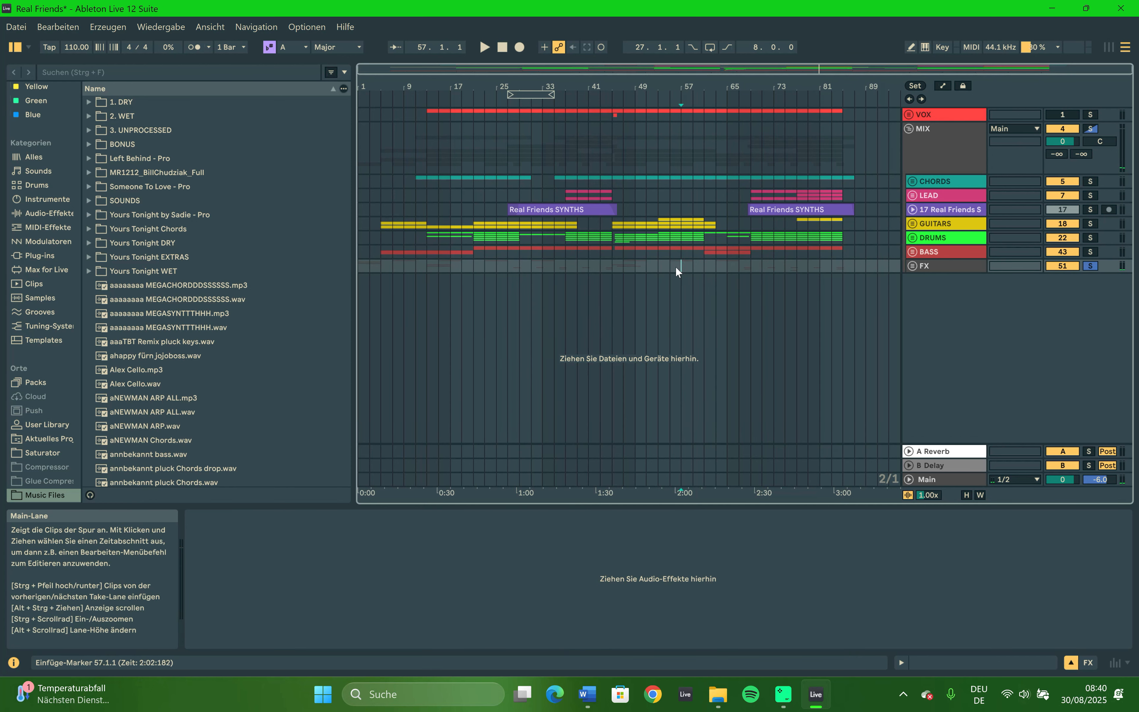
click(912, 267)
key(space)
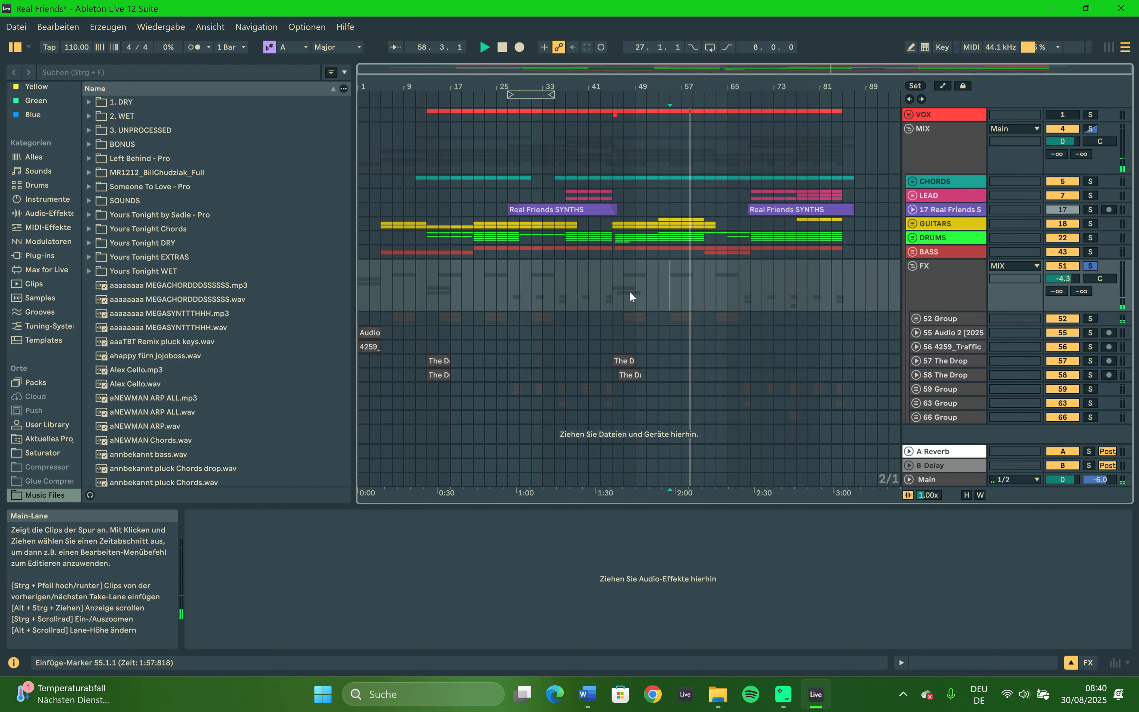
click(913, 266)
Play the CHORDS group soloed from bar 53, and replay the passage from there with the full instrumental mix.
click(658, 181)
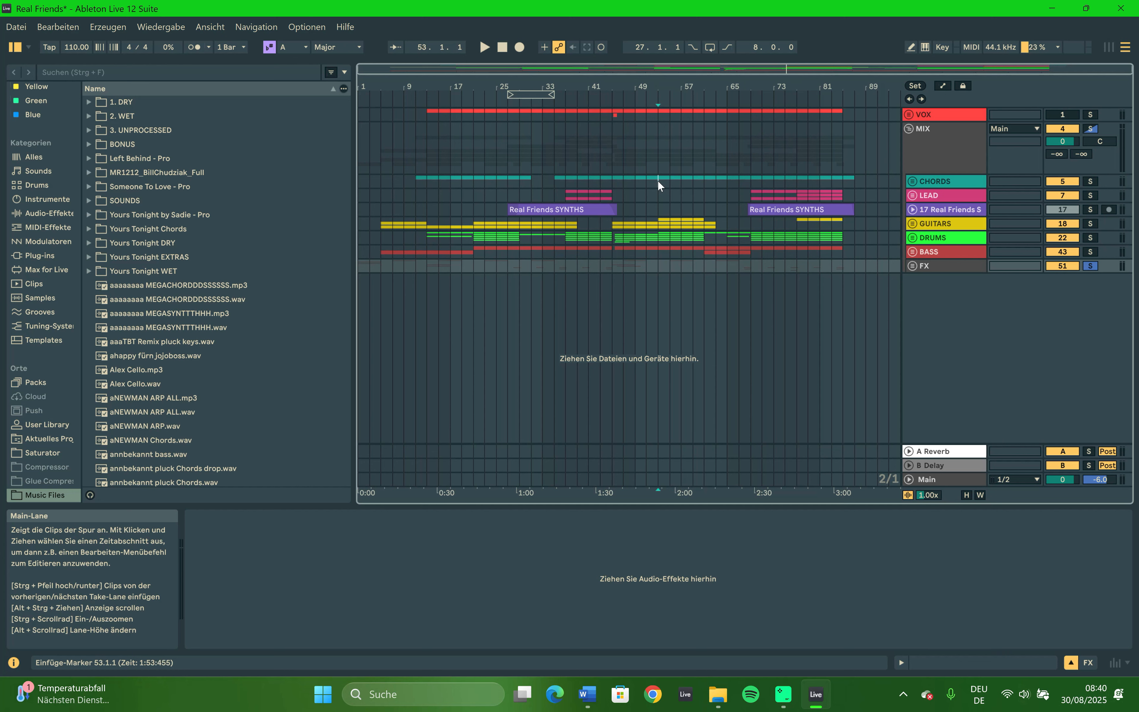
click(1084, 184)
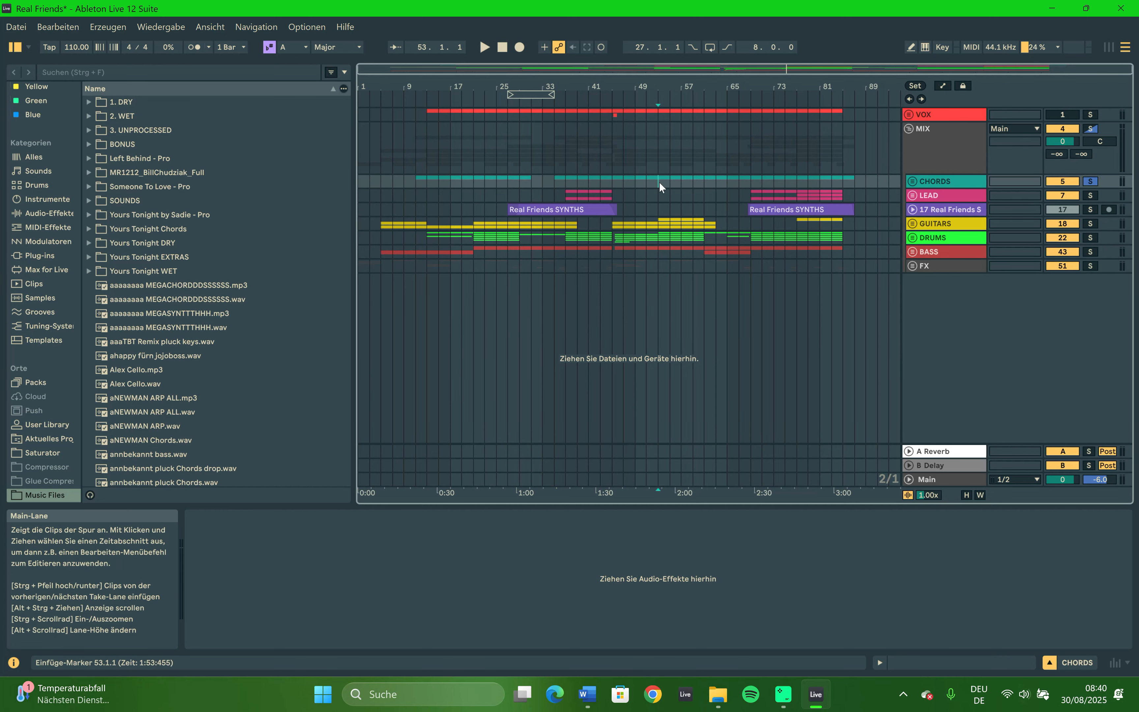
key(space)
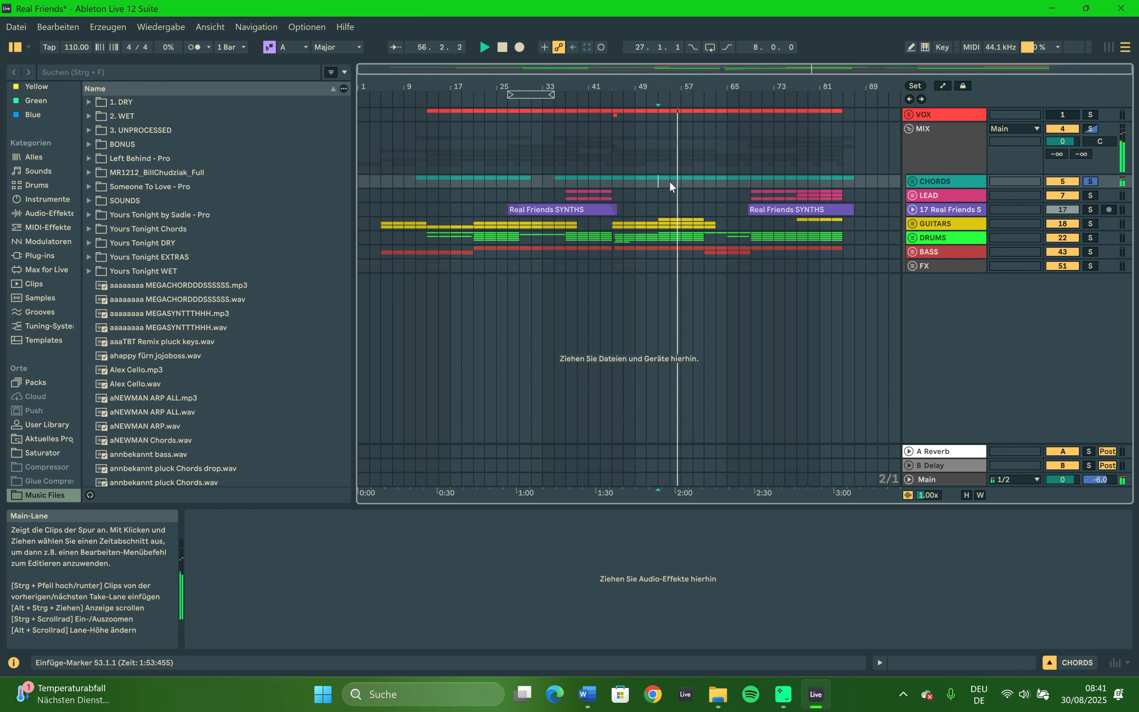
key(Up)
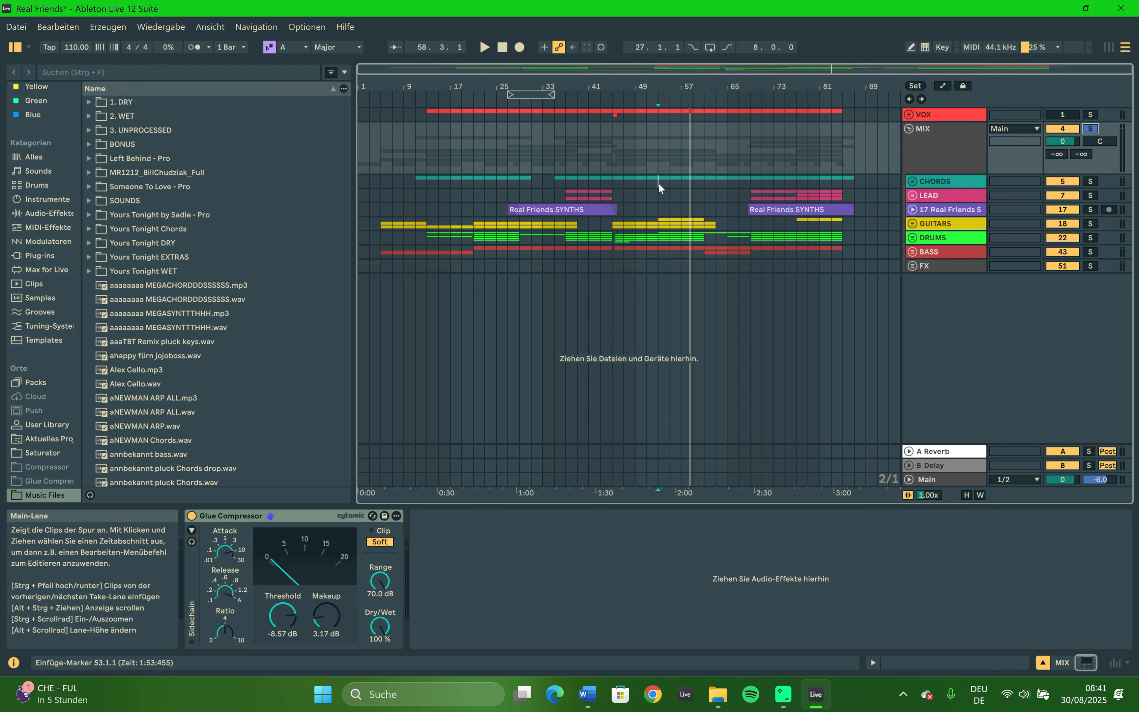
click(658, 184)
key(space)
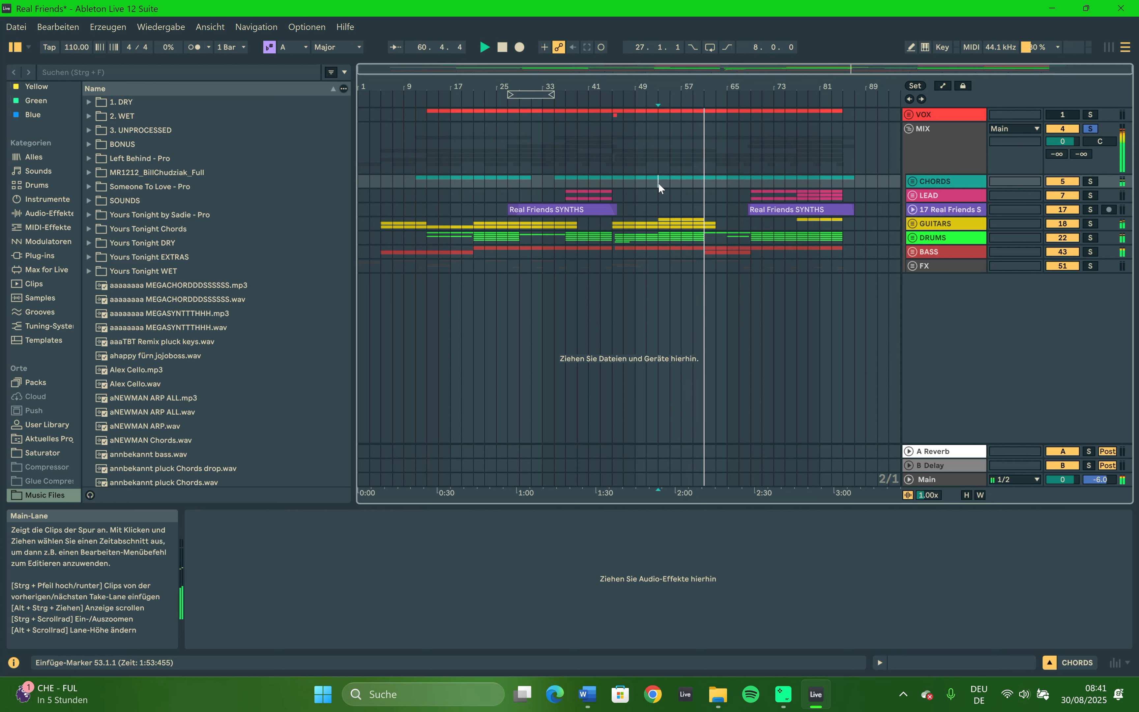
Mark the BASS clips from bar 61 to 69, and play the CHORDS group soloed from bar 61.
click(704, 184)
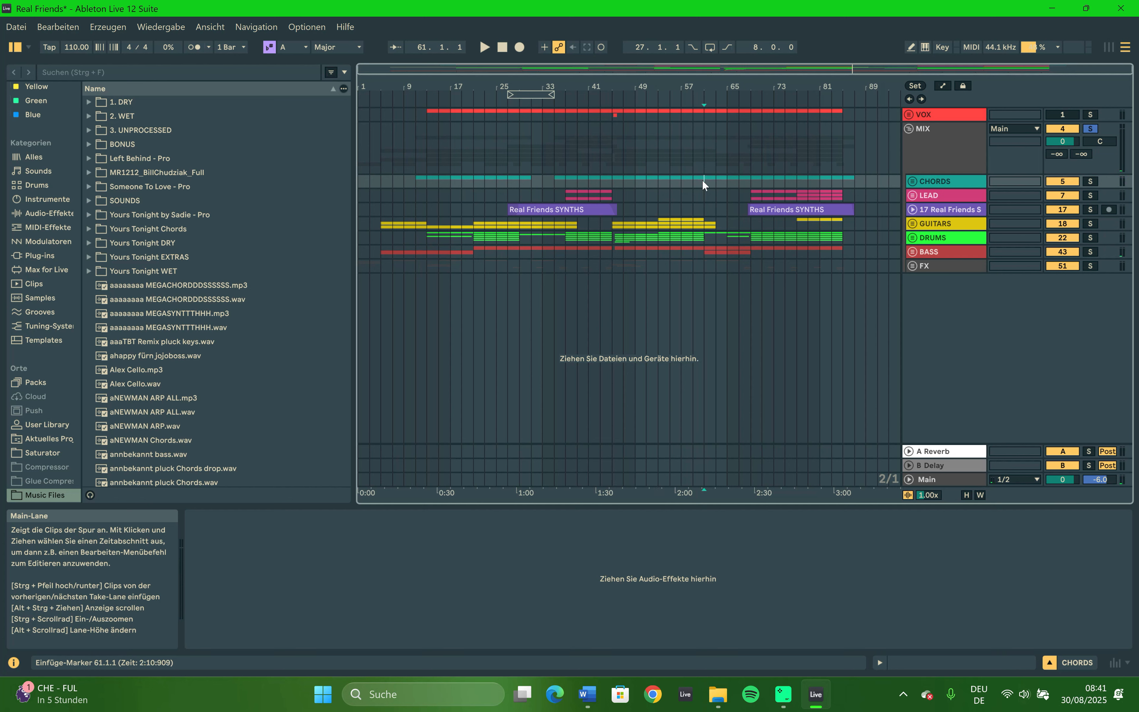
drag(701, 256, 748, 255)
click(705, 182)
click(1093, 178)
key(space)
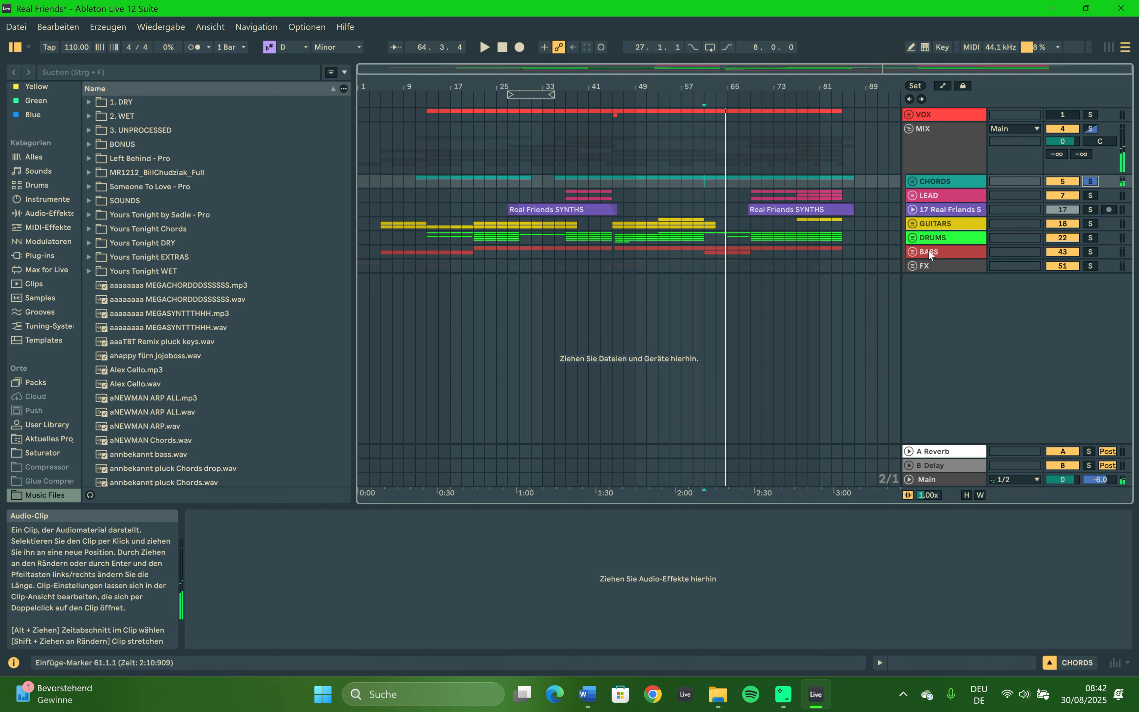
Solo the DRUMS group and play it from bar 61, and again from bar 65.
click(1089, 237)
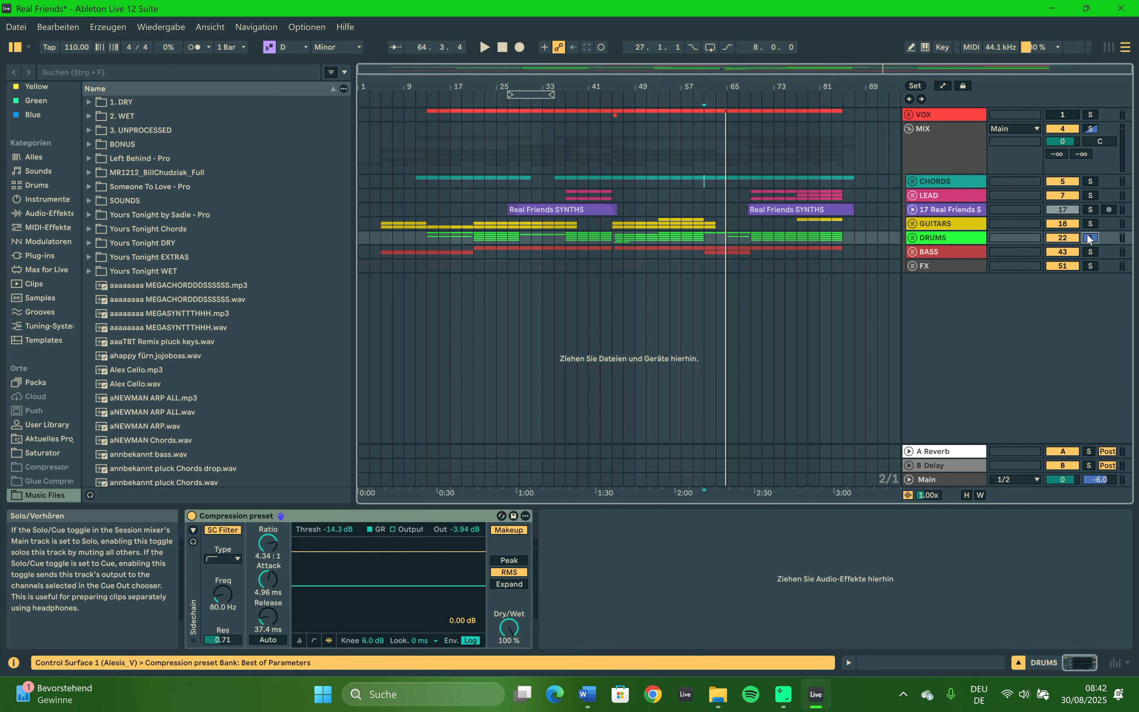
key(space)
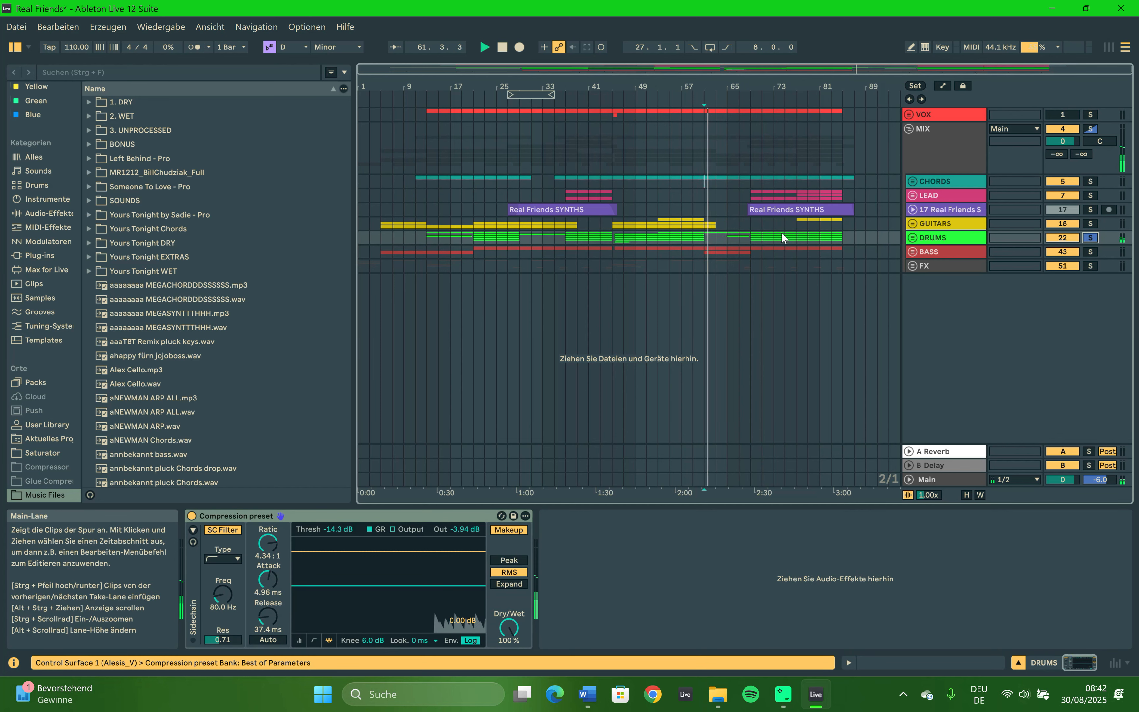
click(724, 237)
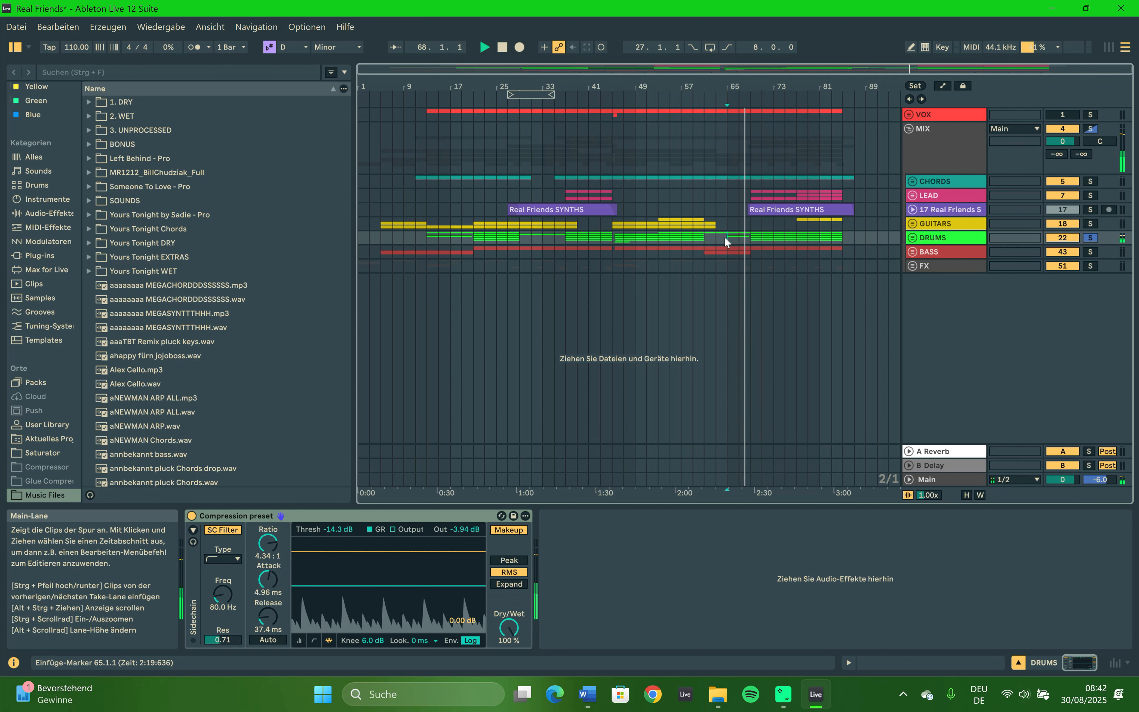
key(space)
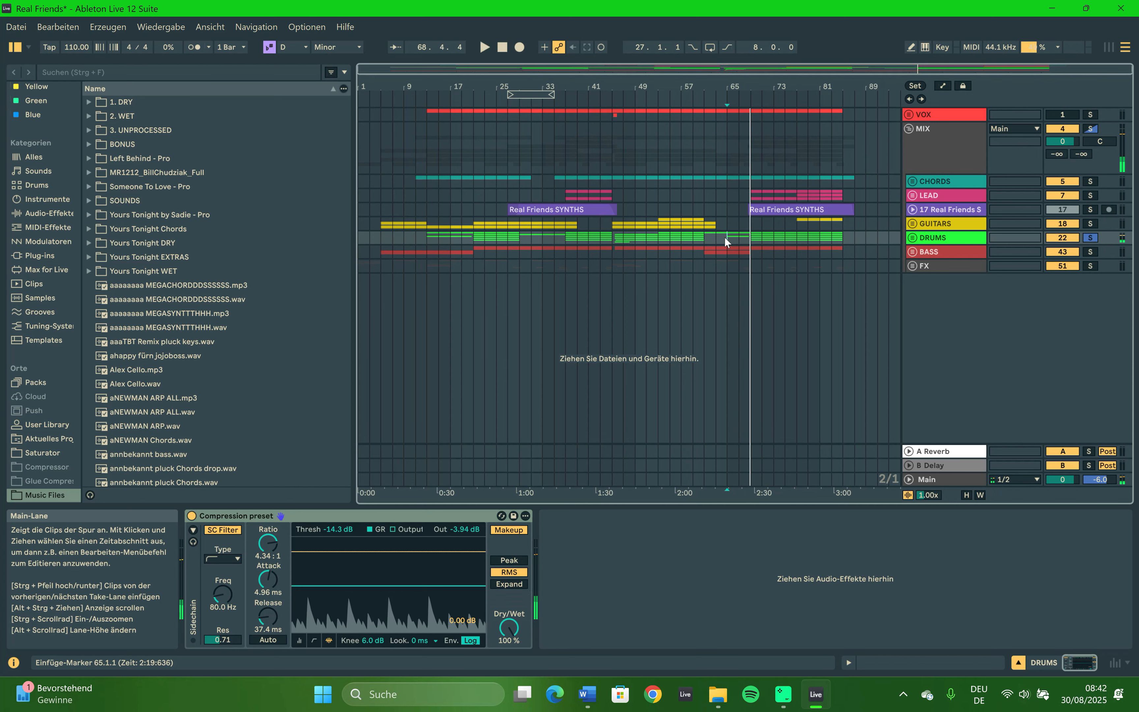
Play the BASS group soloed from bar 61, and solo the FX group during playback from bar 63.
click(706, 249)
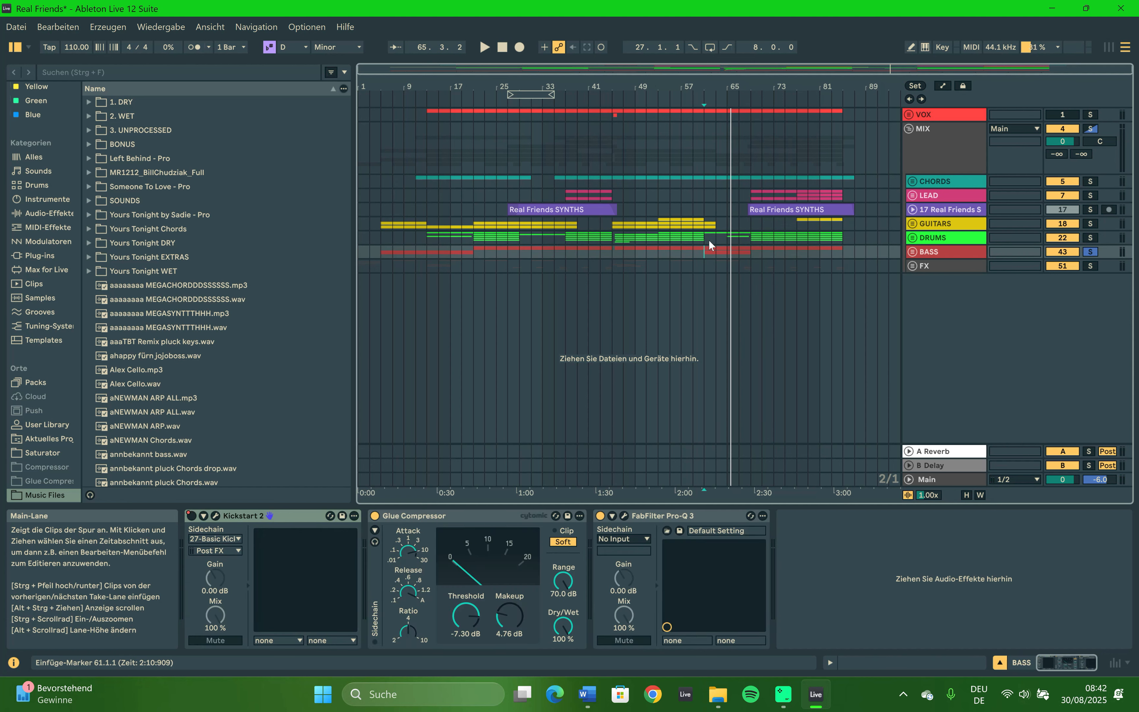
key(space)
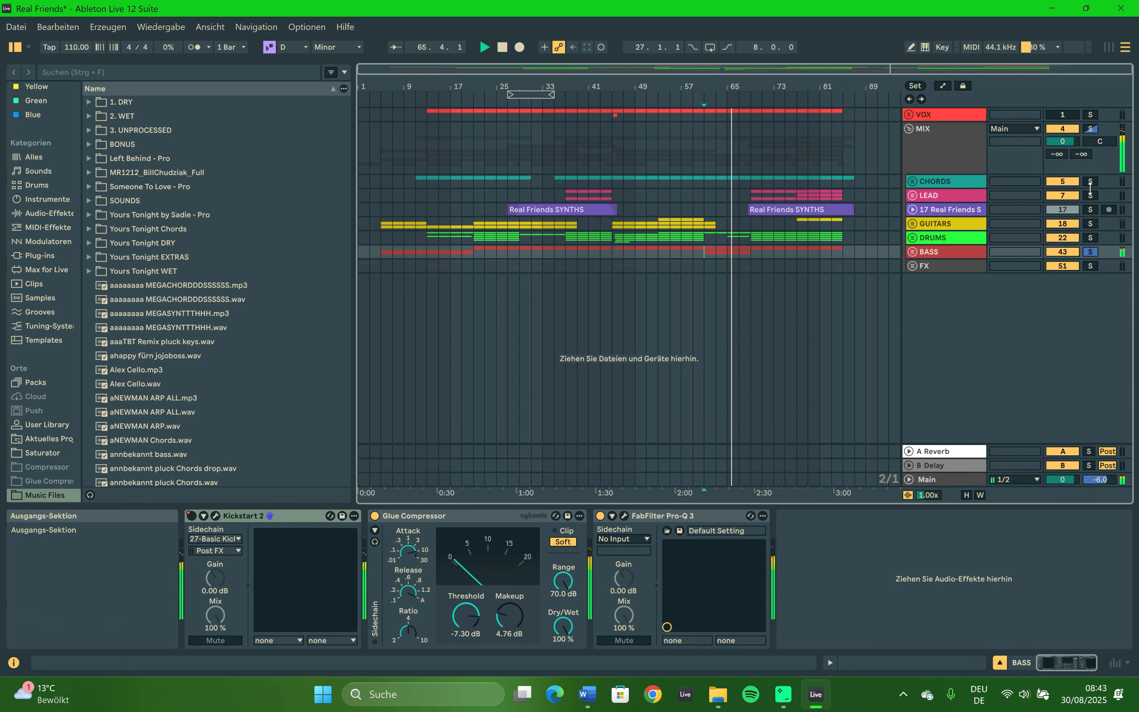
click(916, 261)
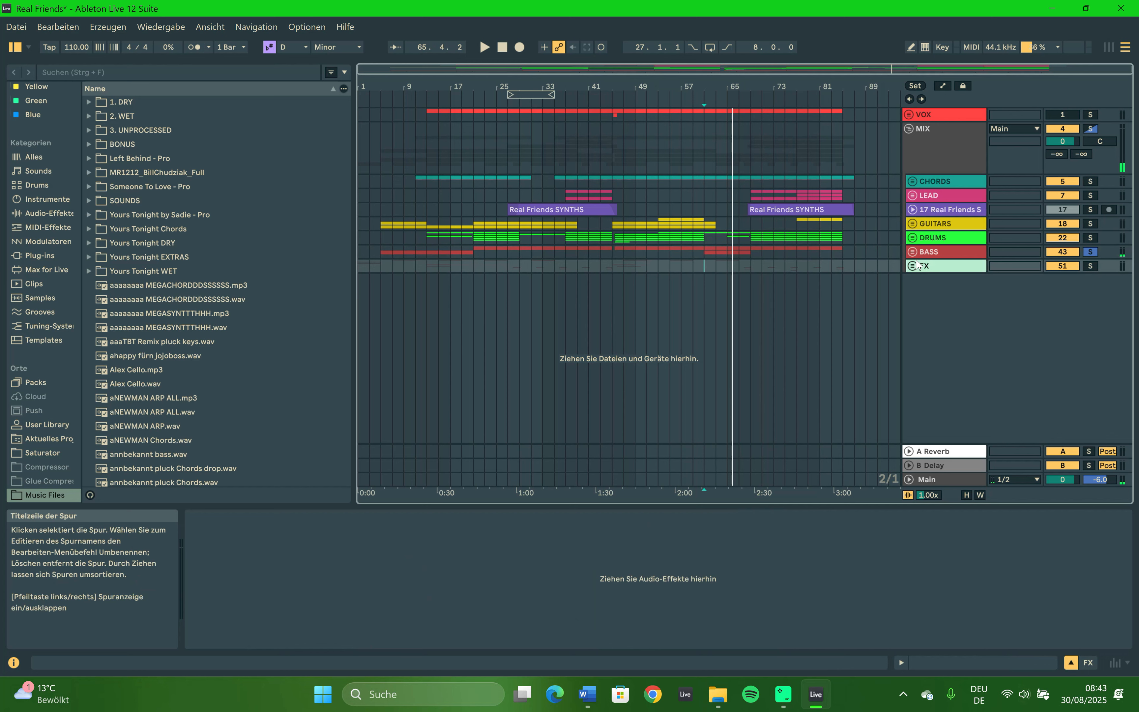
click(715, 265)
key(space)
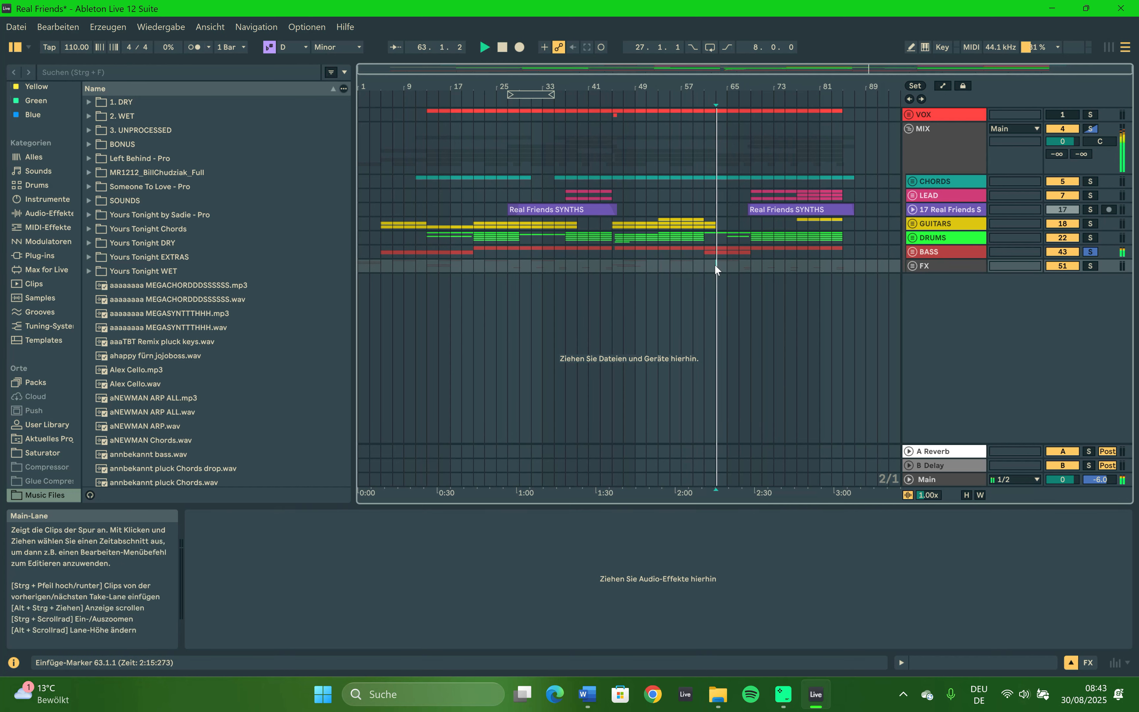
click(1083, 265)
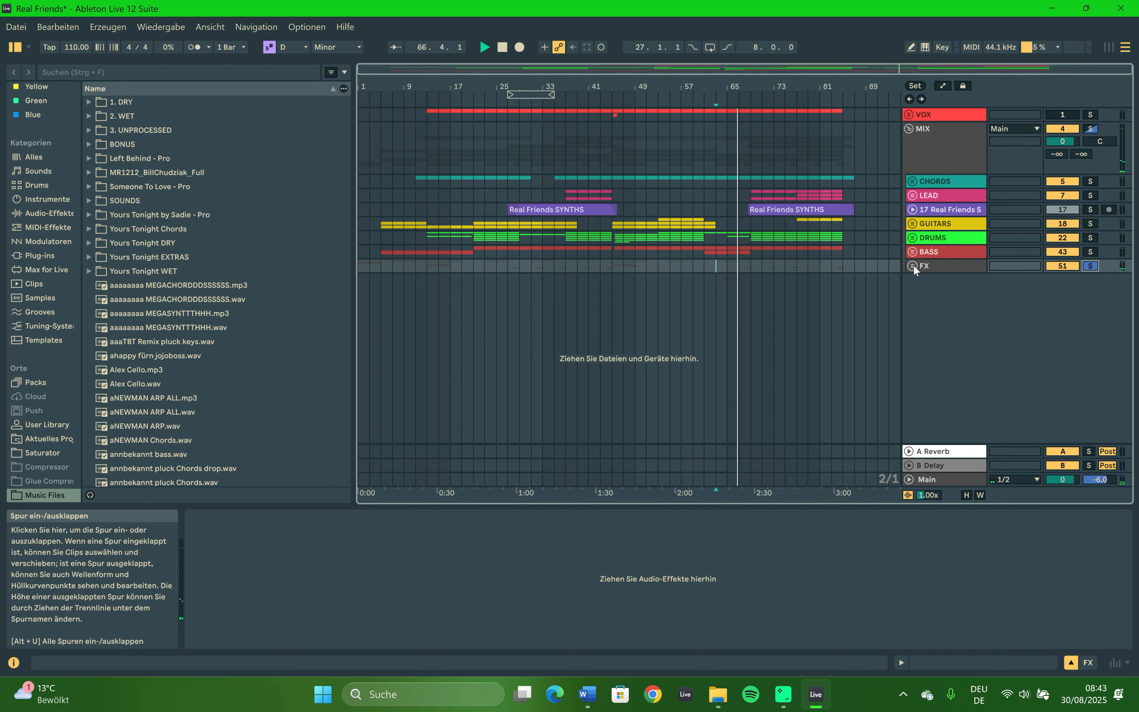
key(space)
Solo the CHORDS group and play it from bar 69.
click(750, 179)
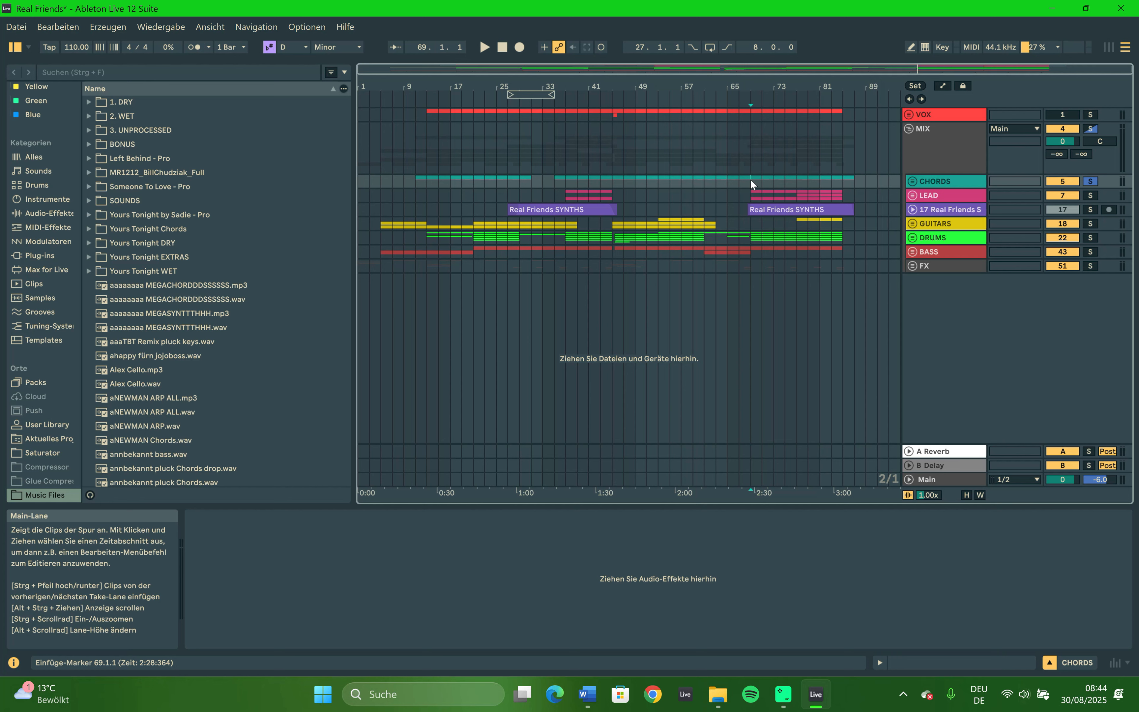
key(space)
key(space)
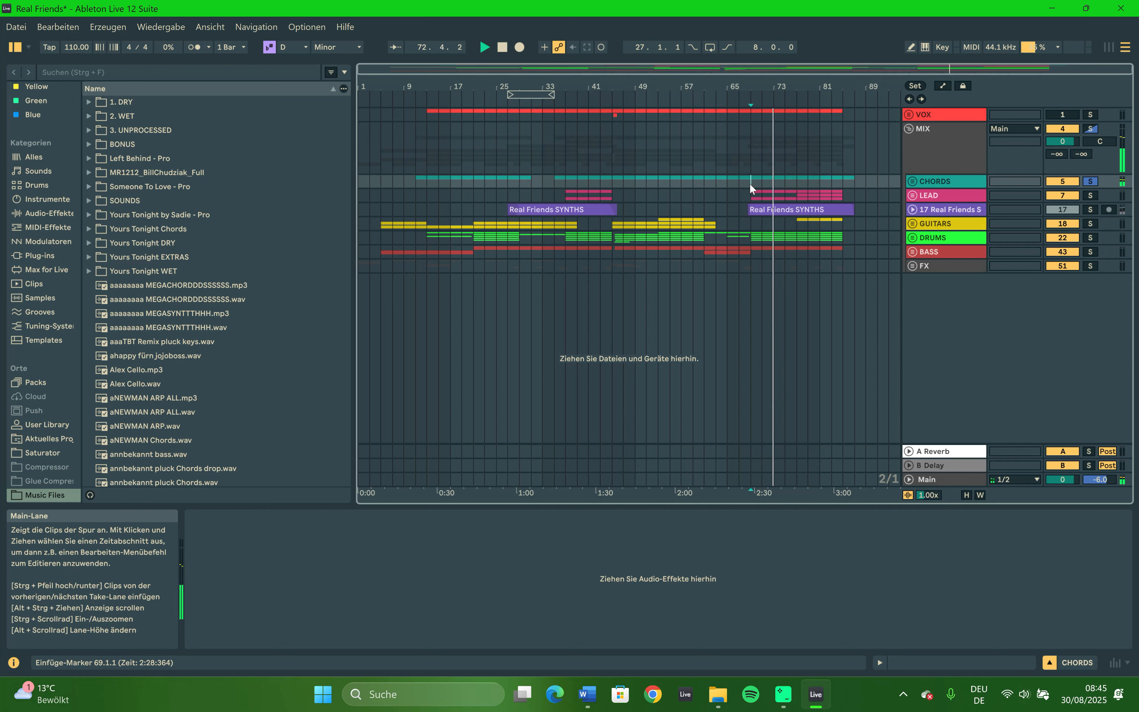
key(space)
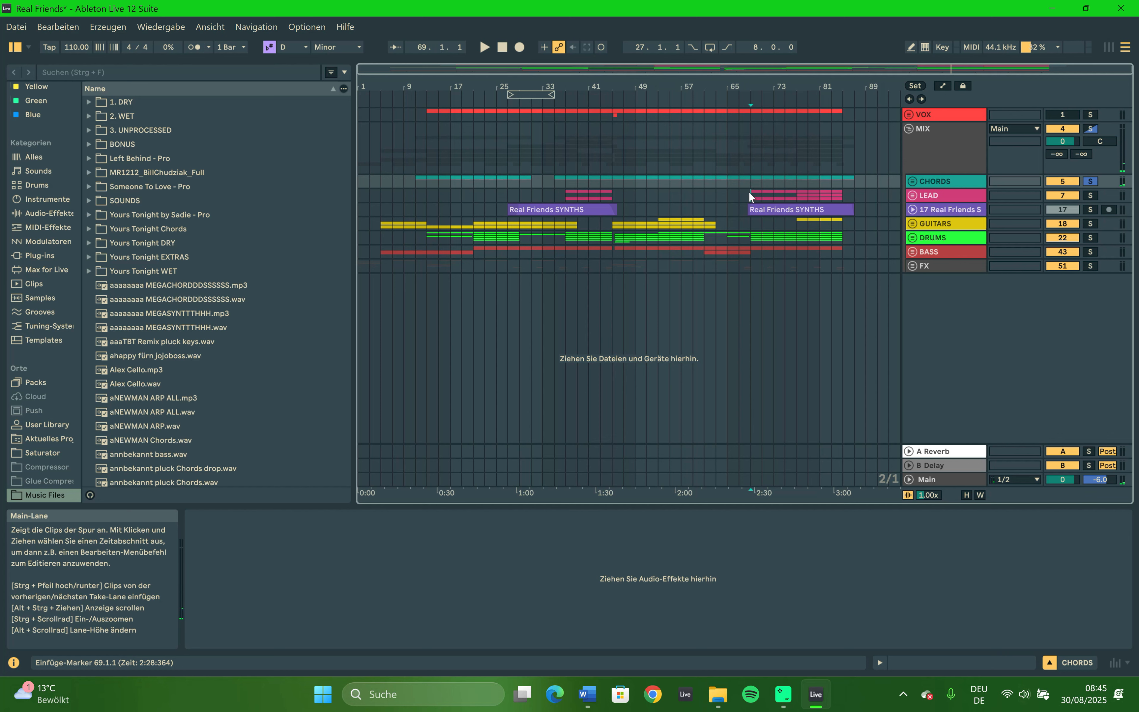
Solo the LEAD group and play it from bar 69, then unfold it and play it from bar 77.
click(749, 195)
click(1089, 195)
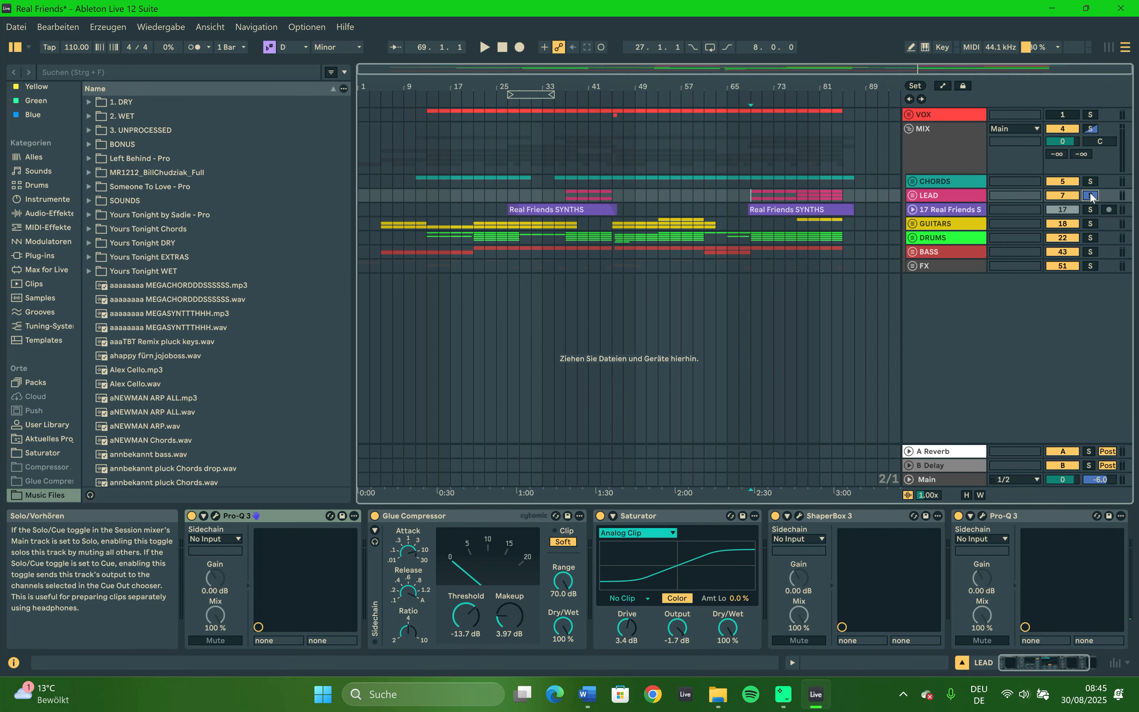
key(space)
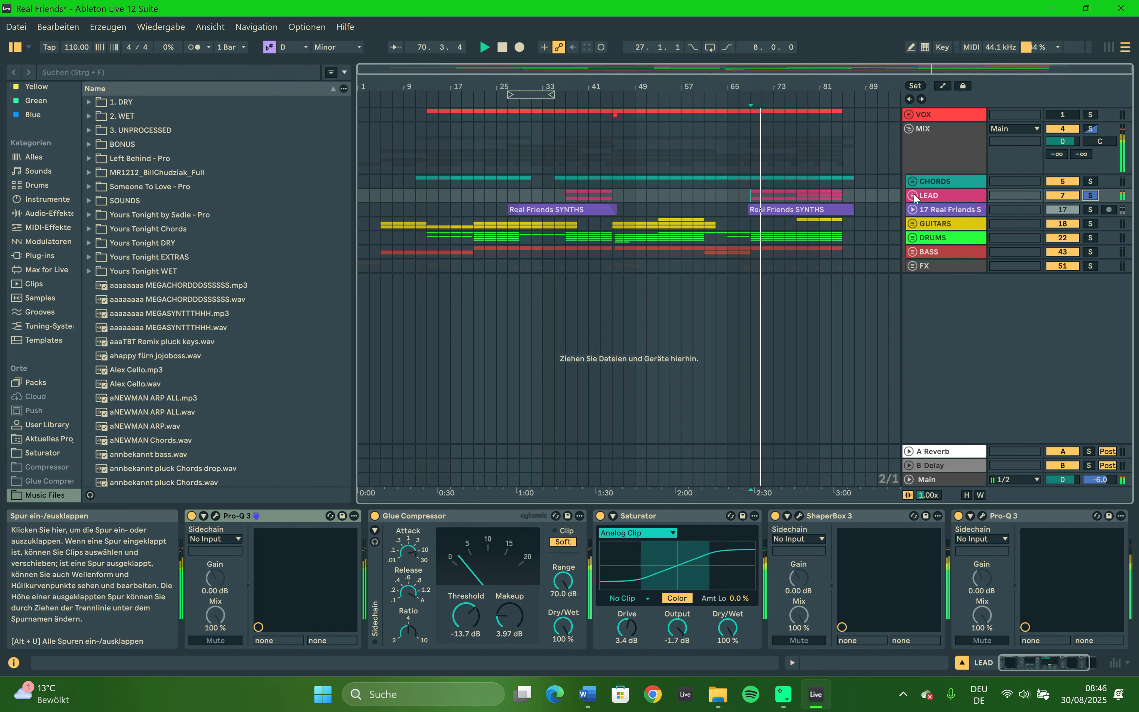
click(913, 195)
click(793, 226)
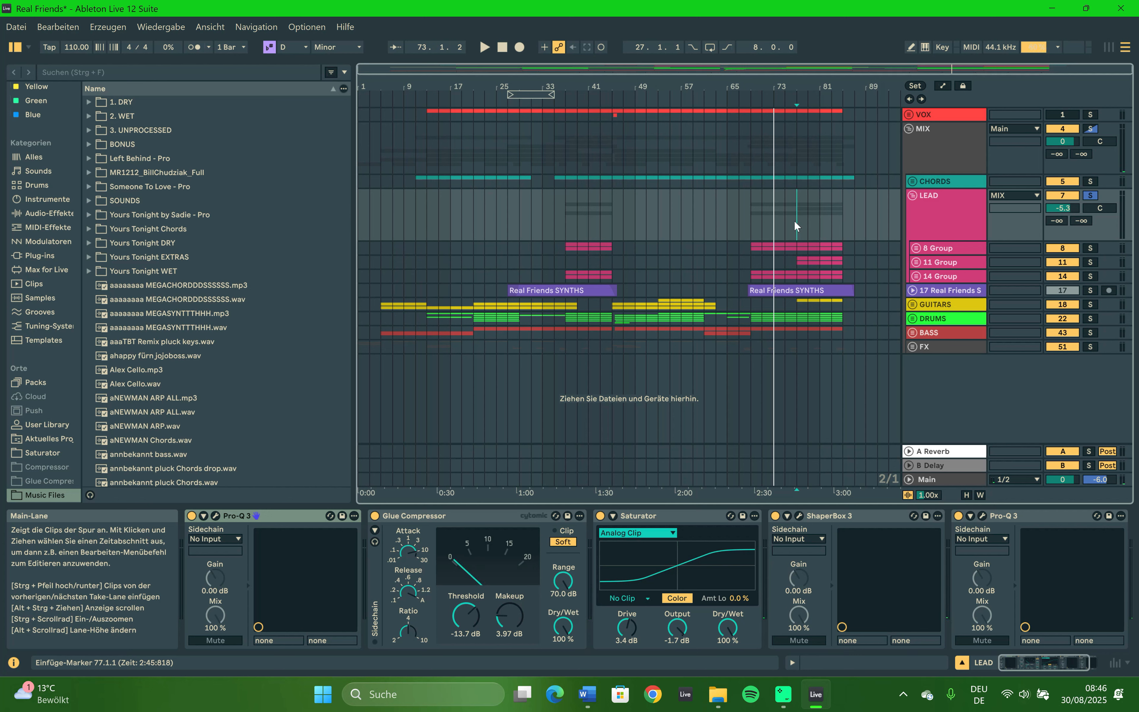
key(space)
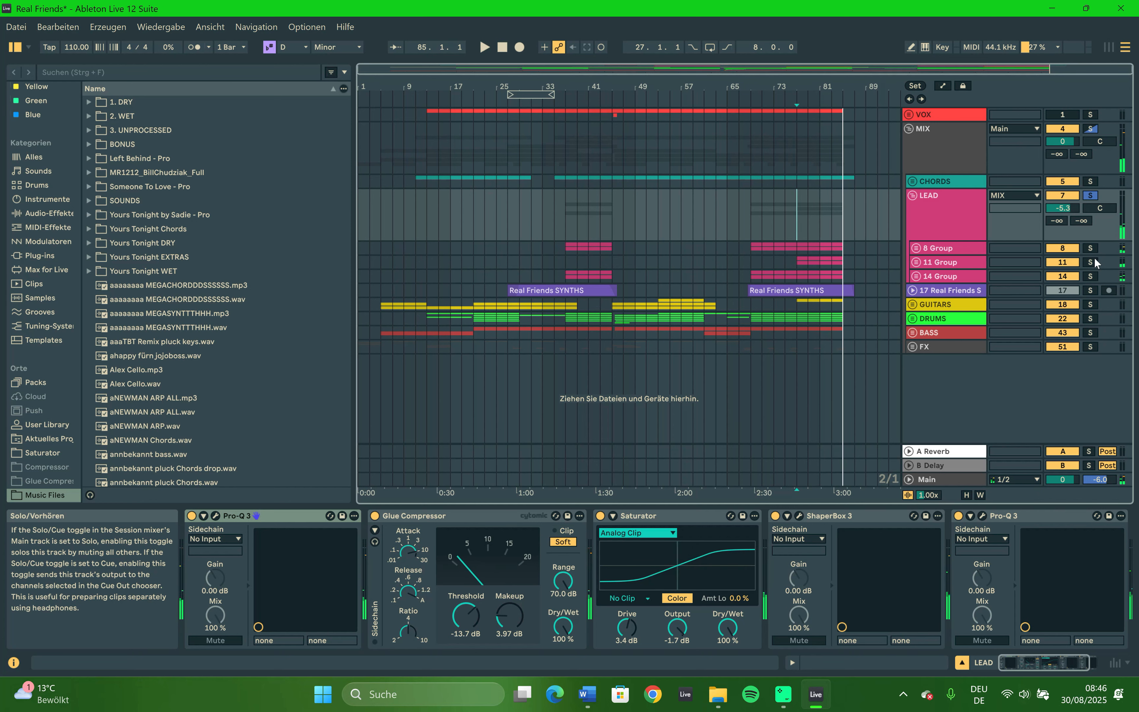
Solo the 11 Group inside LEAD and play it from bar 77.
click(1091, 261)
click(693, 261)
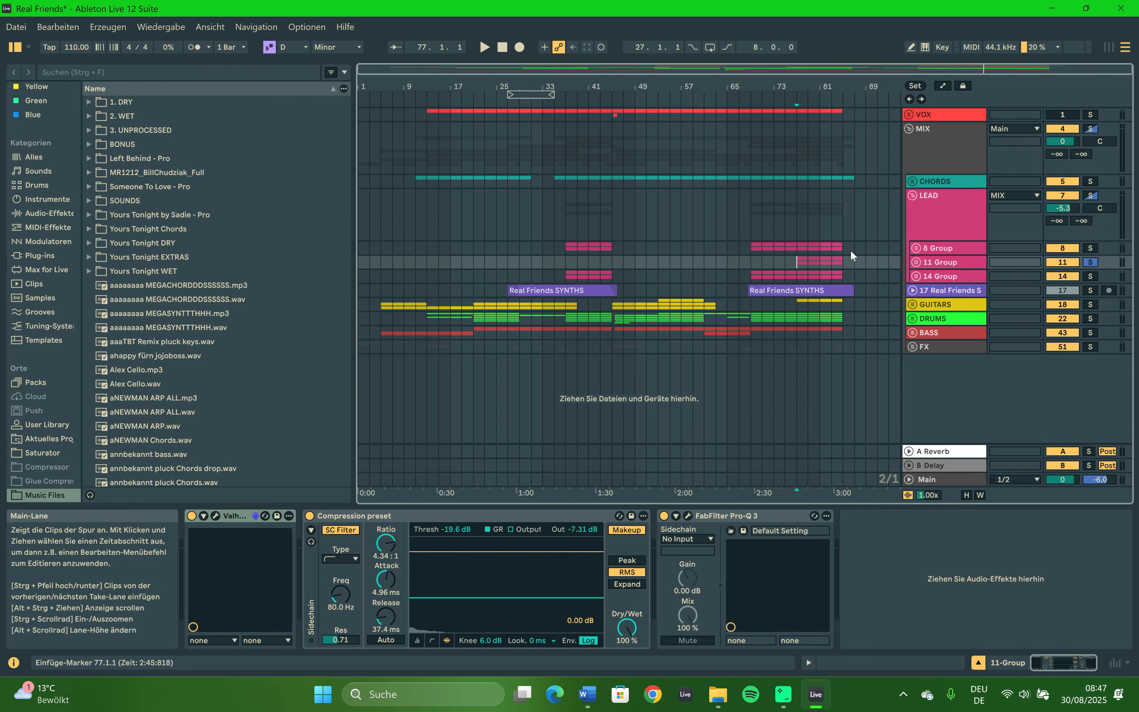
key(space)
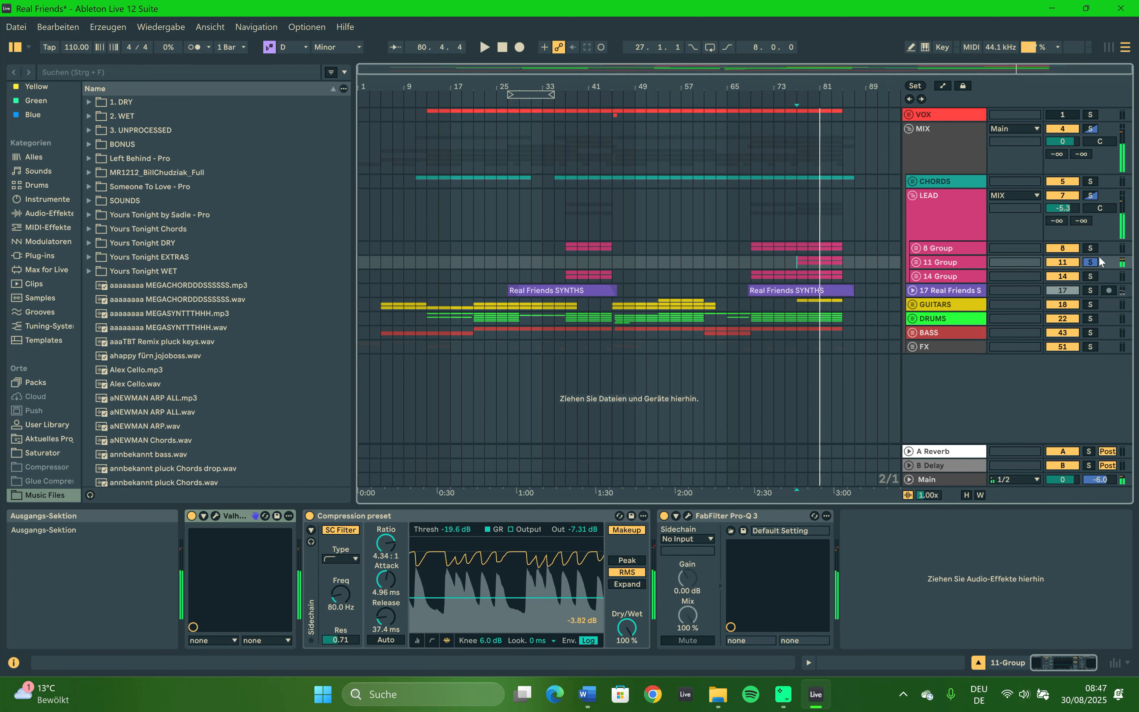
Fold the LEAD group, and play the Real Friends SYNTHS track soloed from bar 69.
key(Left)
click(752, 226)
click(752, 223)
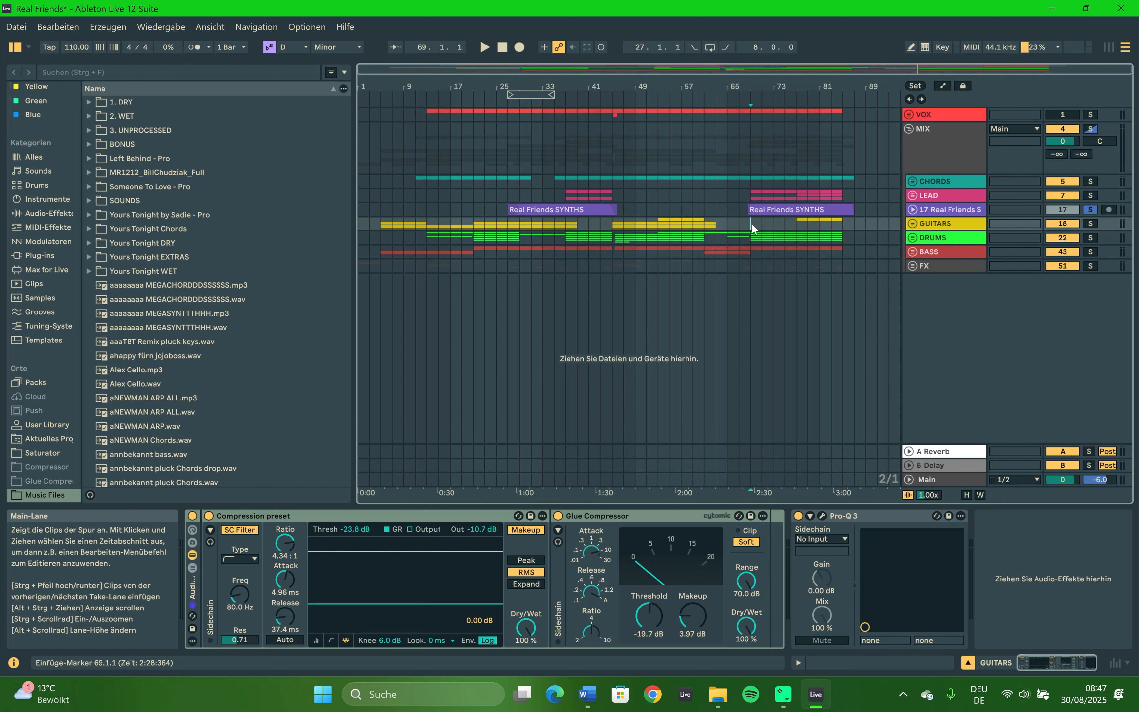
key(space)
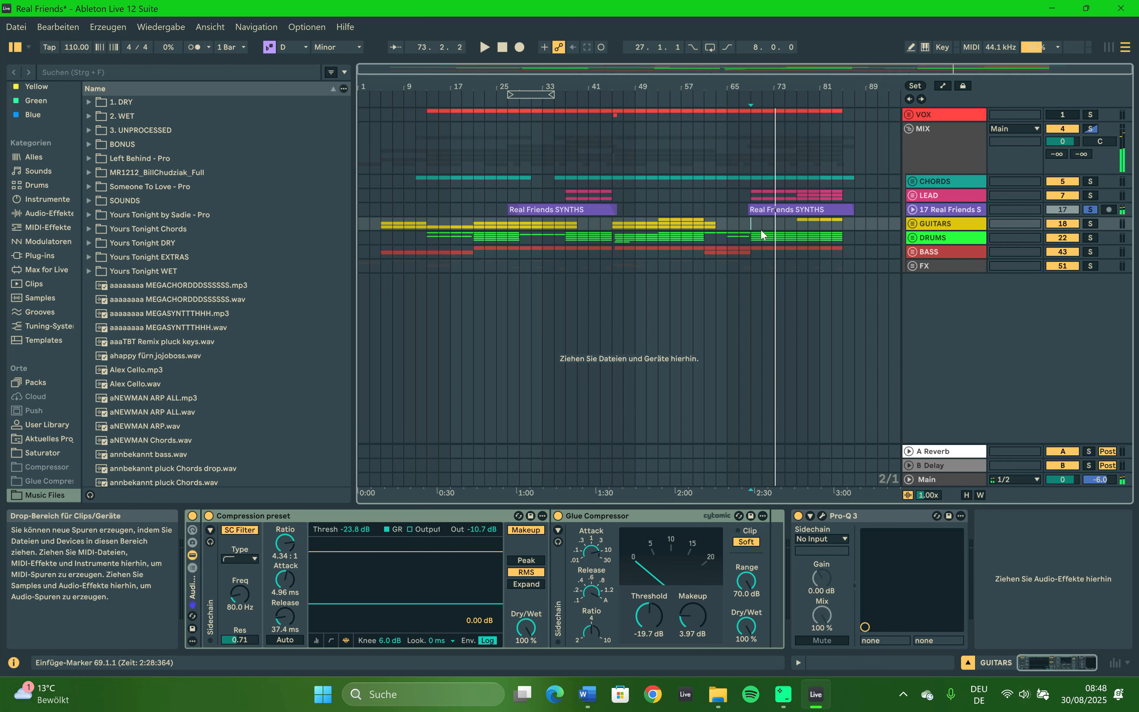
Solo the DRUMS group and play it from bar 69.
click(764, 237)
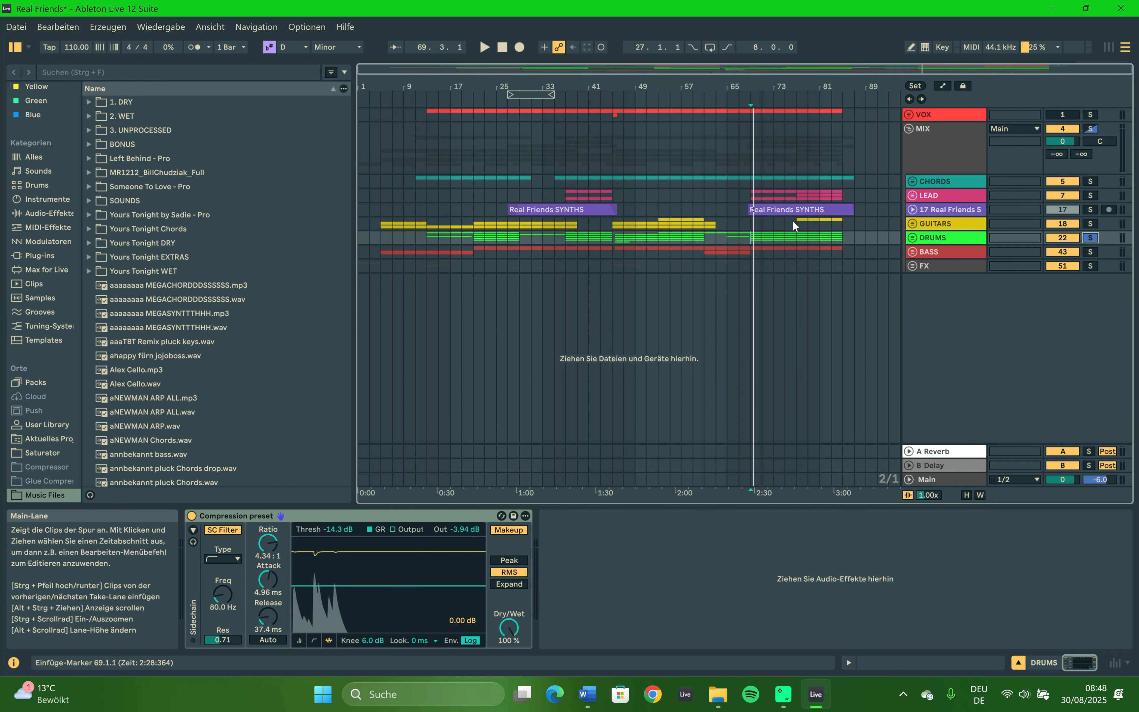
click(750, 243)
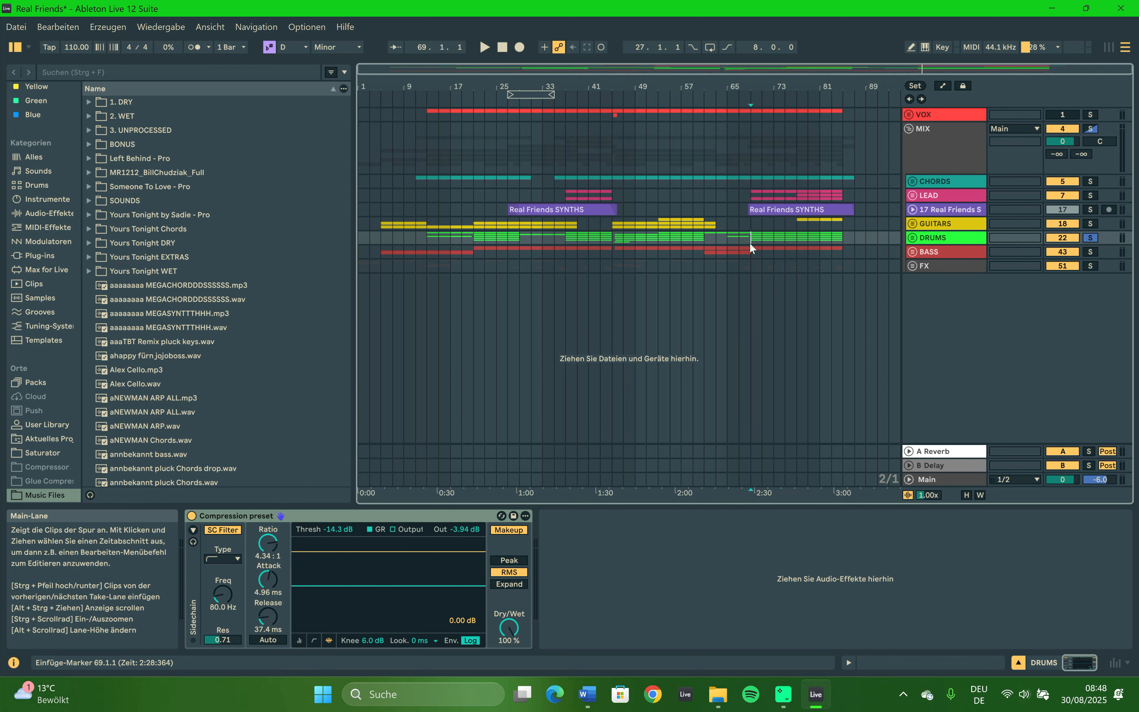
click(848, 245)
click(751, 236)
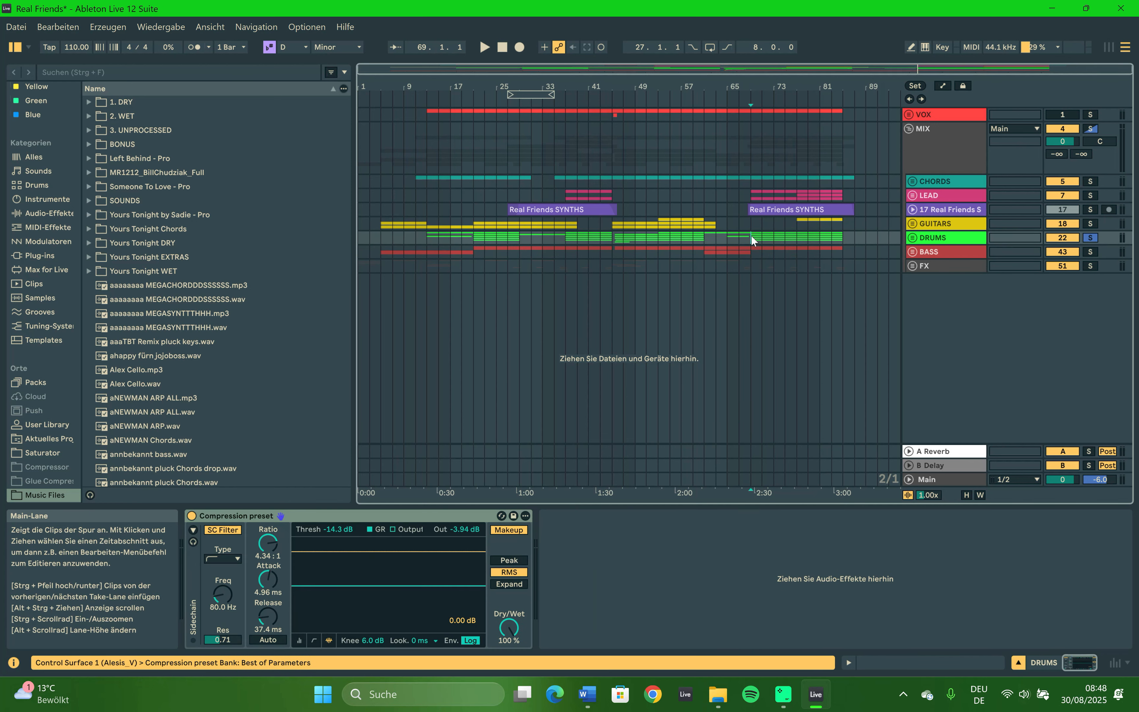
key(space)
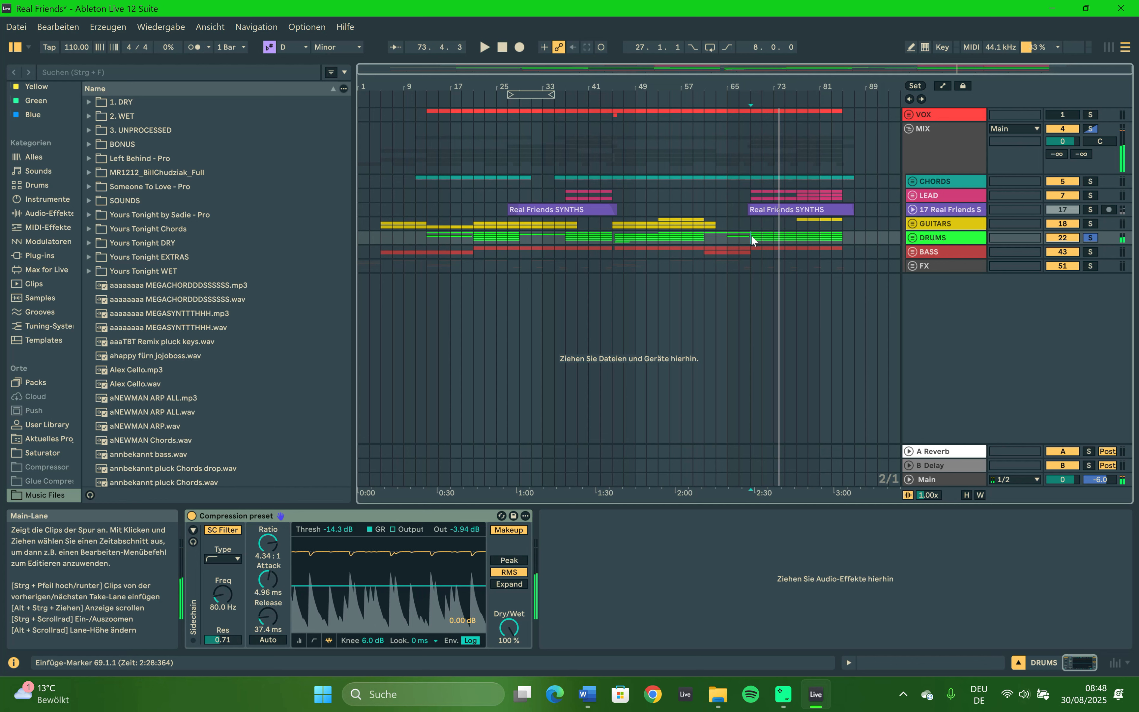
key(space)
Solo the BASS group and play it from bar 69.
click(752, 255)
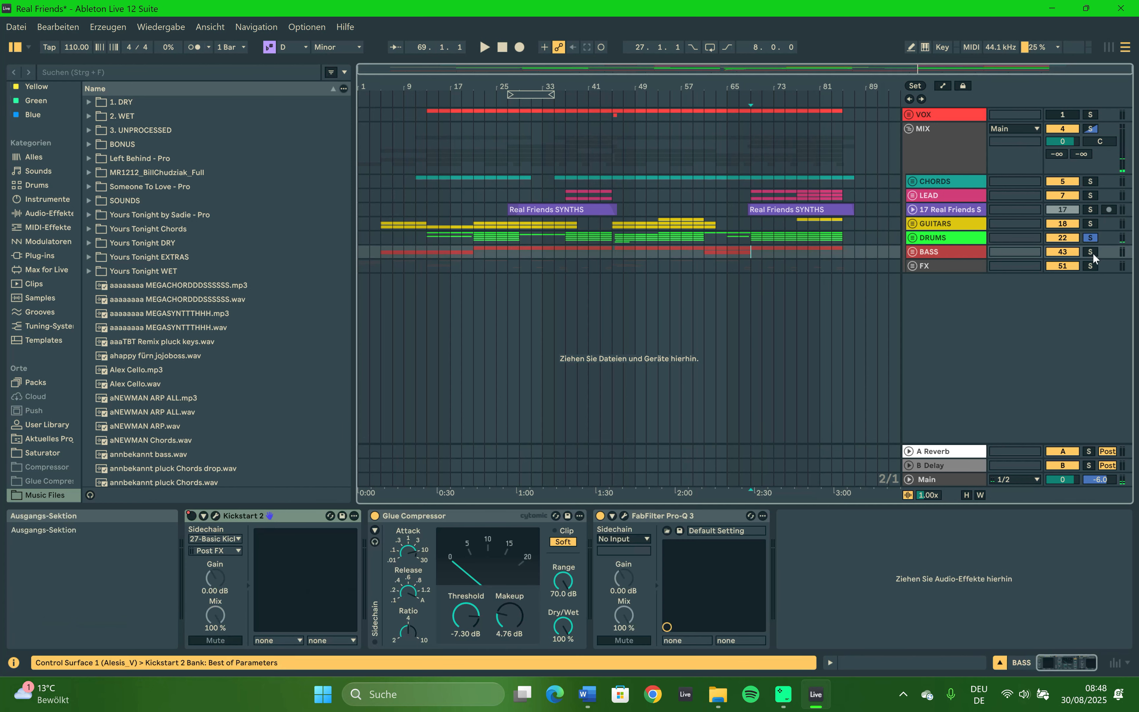
click(1087, 253)
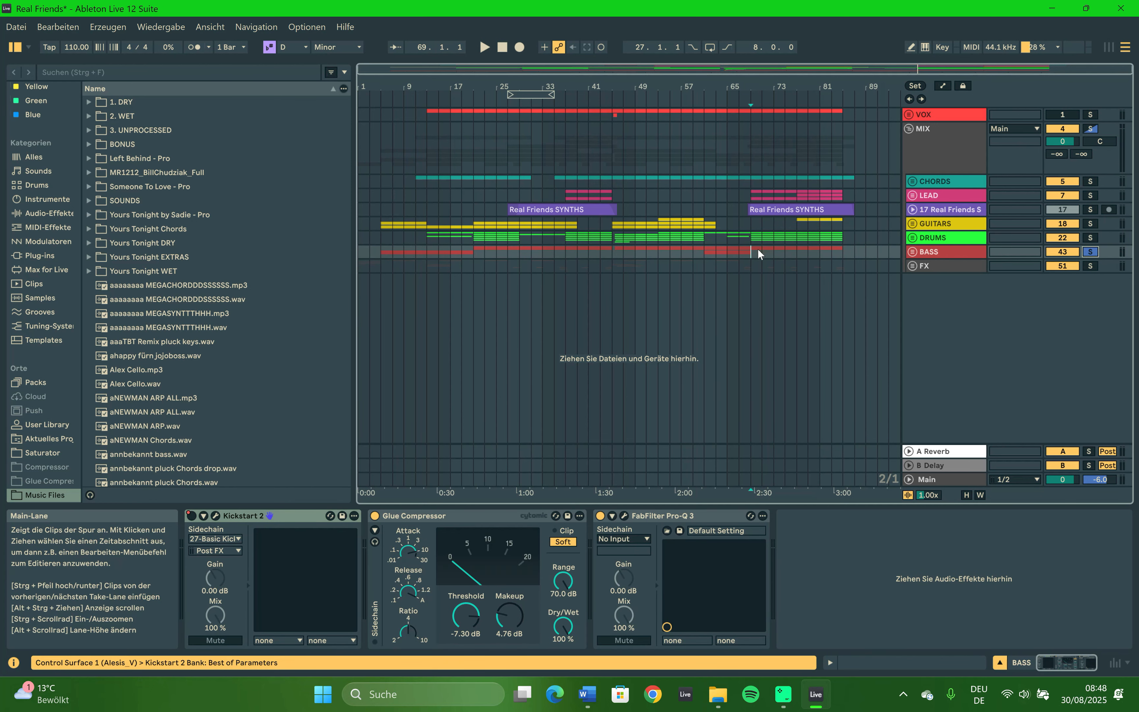
key(space)
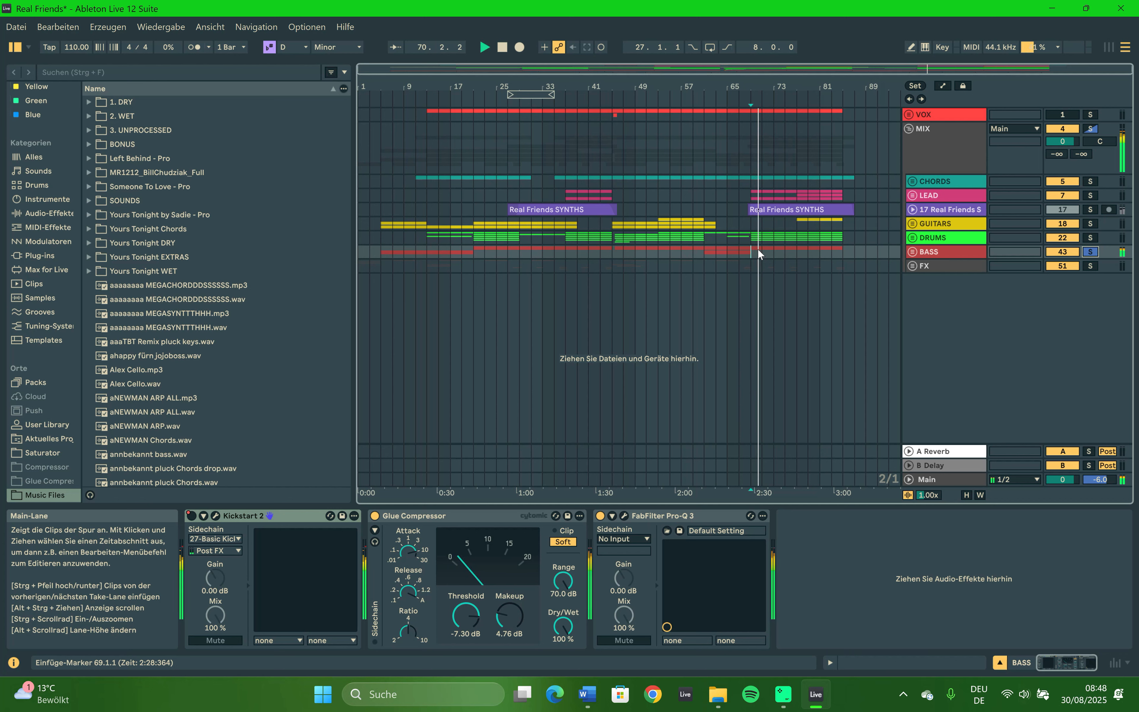
Unfold the BASS group and its 44 Group to view the Serum 2 tracks during playback, and fold both again.
click(913, 252)
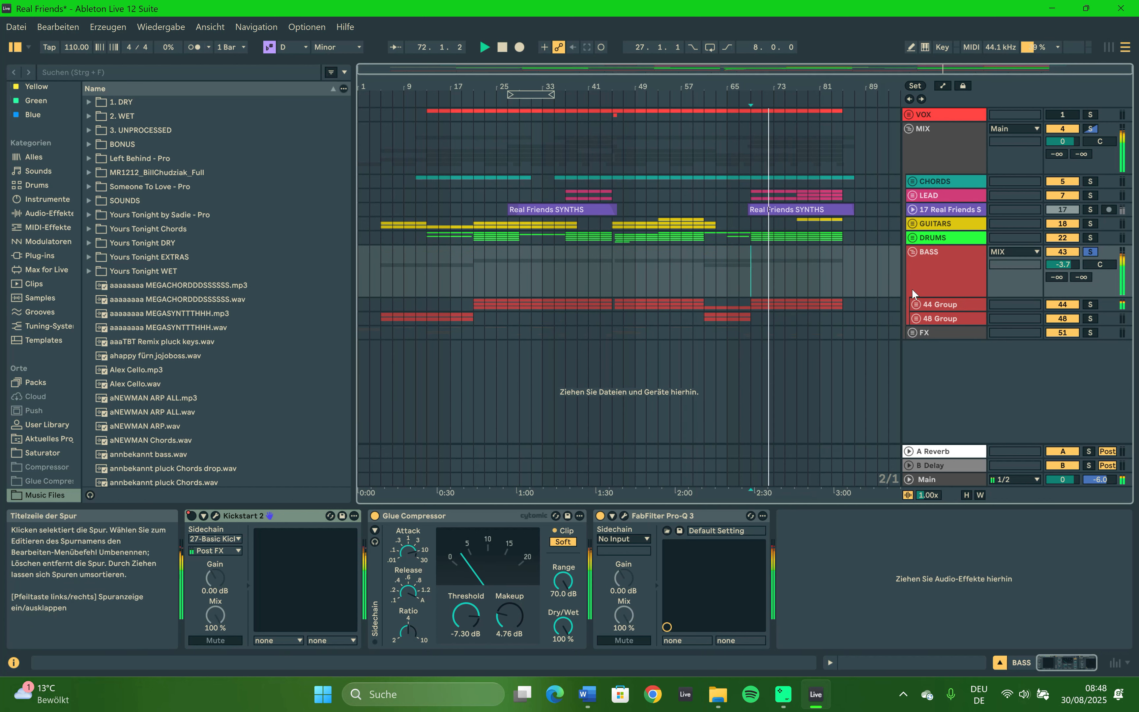
click(918, 303)
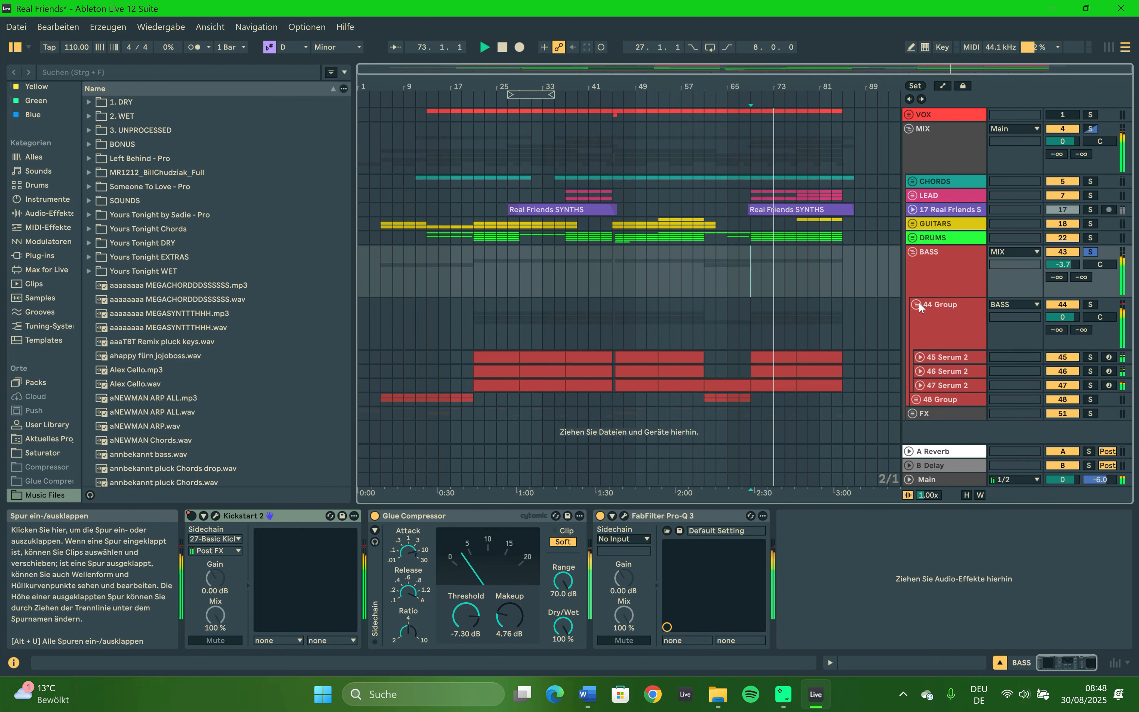
click(918, 303)
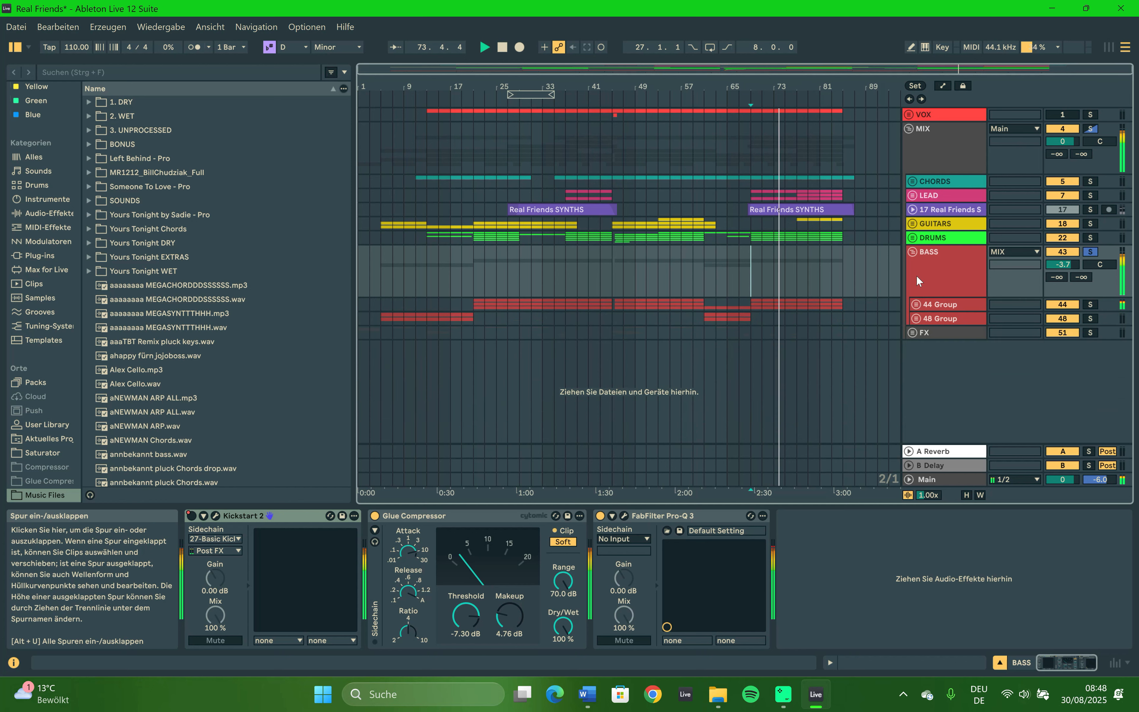
click(914, 251)
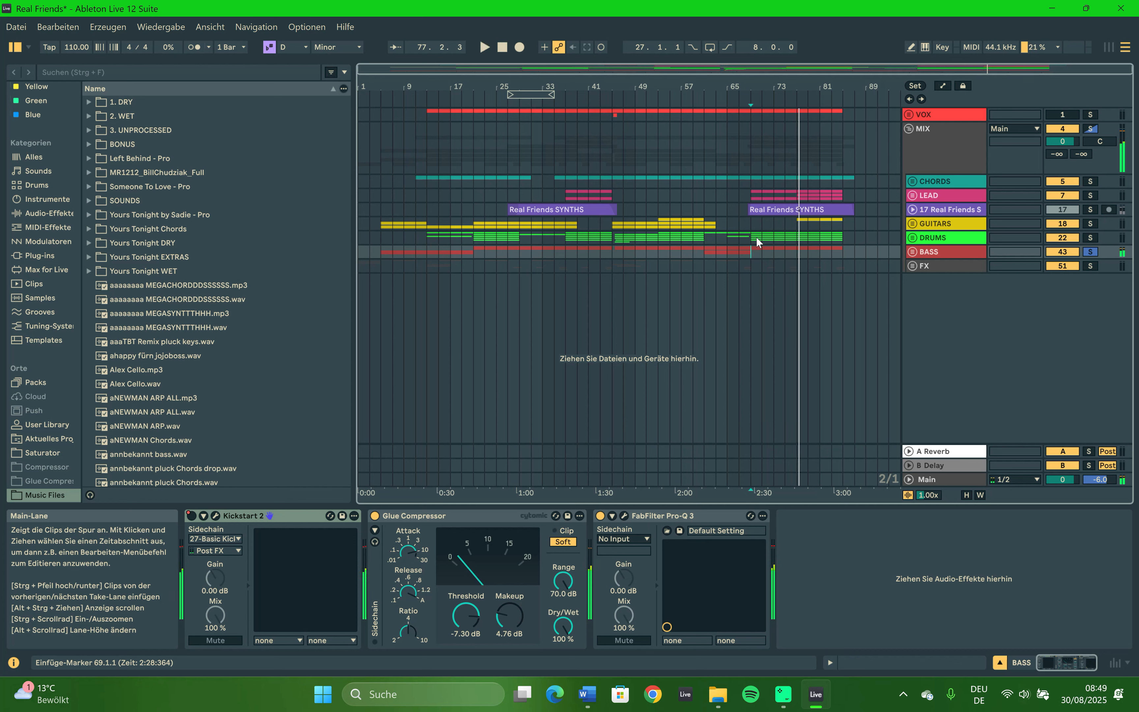
key(space)
Unfold the FX group to show its subgroups and audio tracks.
click(762, 239)
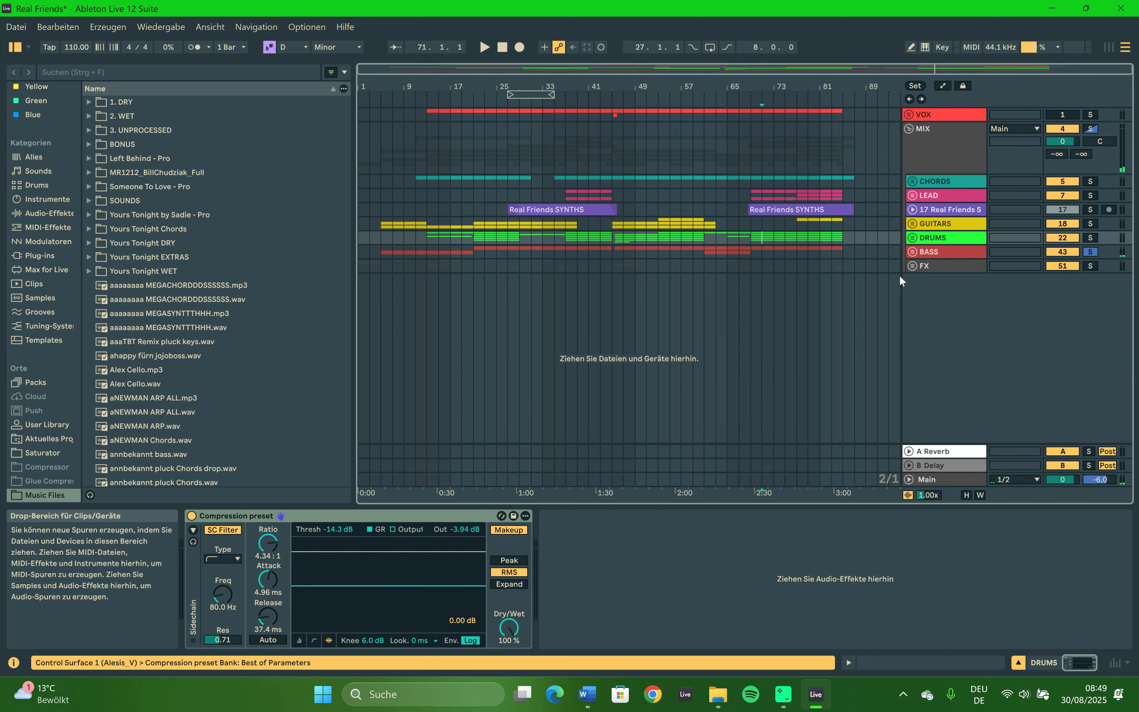
click(905, 268)
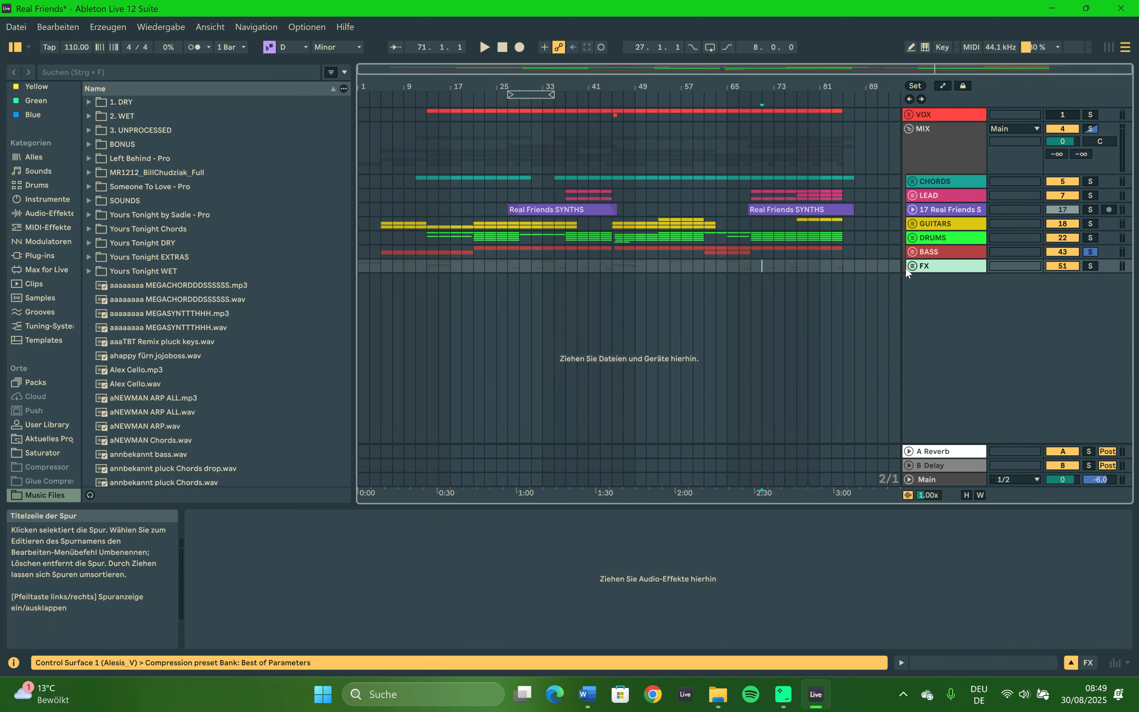
click(910, 266)
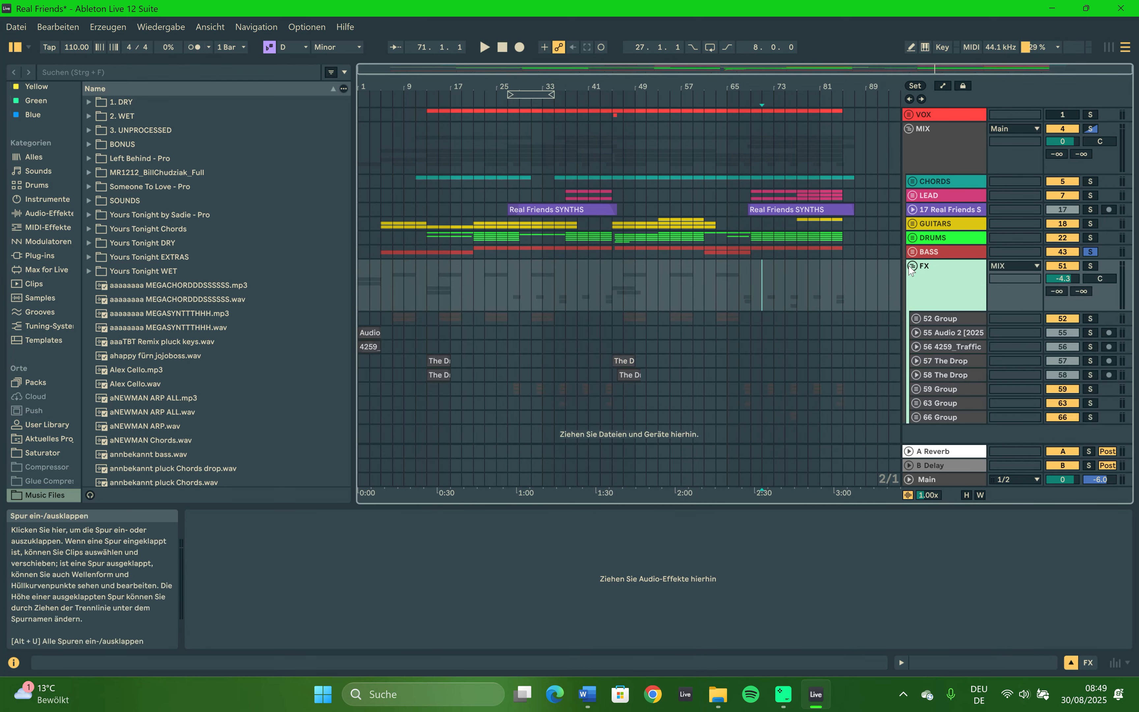
Solo the FX group and play it from bar 68, where the 59 Group clips lead into bar 69.
click(745, 388)
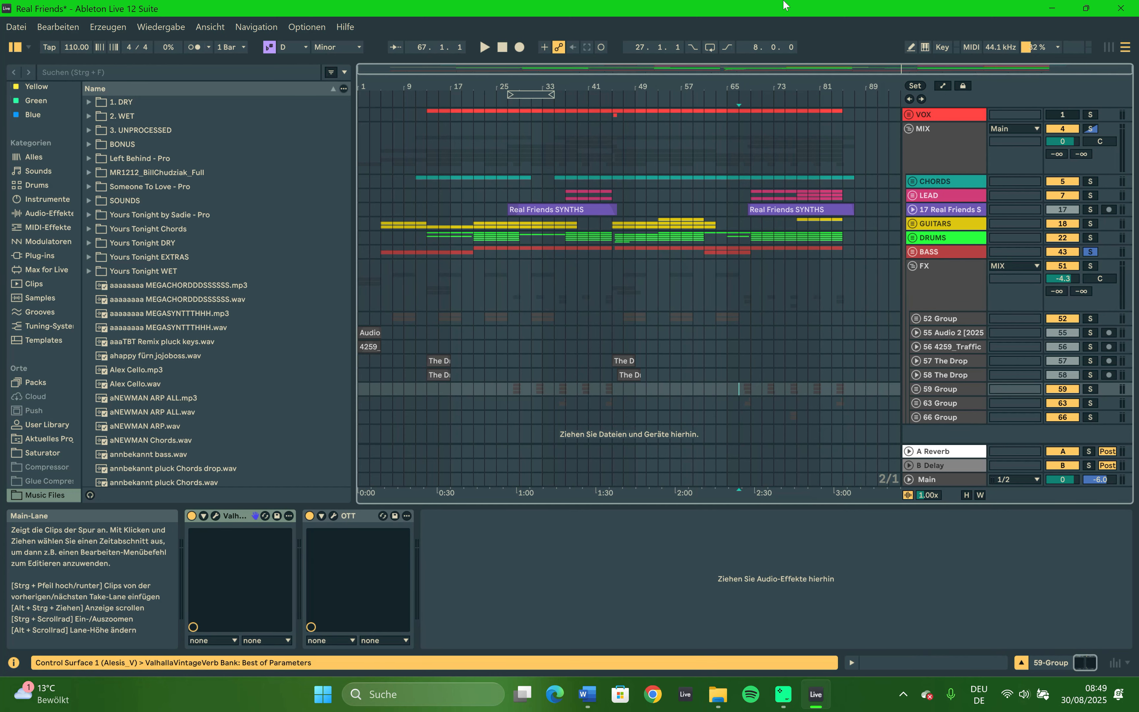
drag(763, 85, 763, 188)
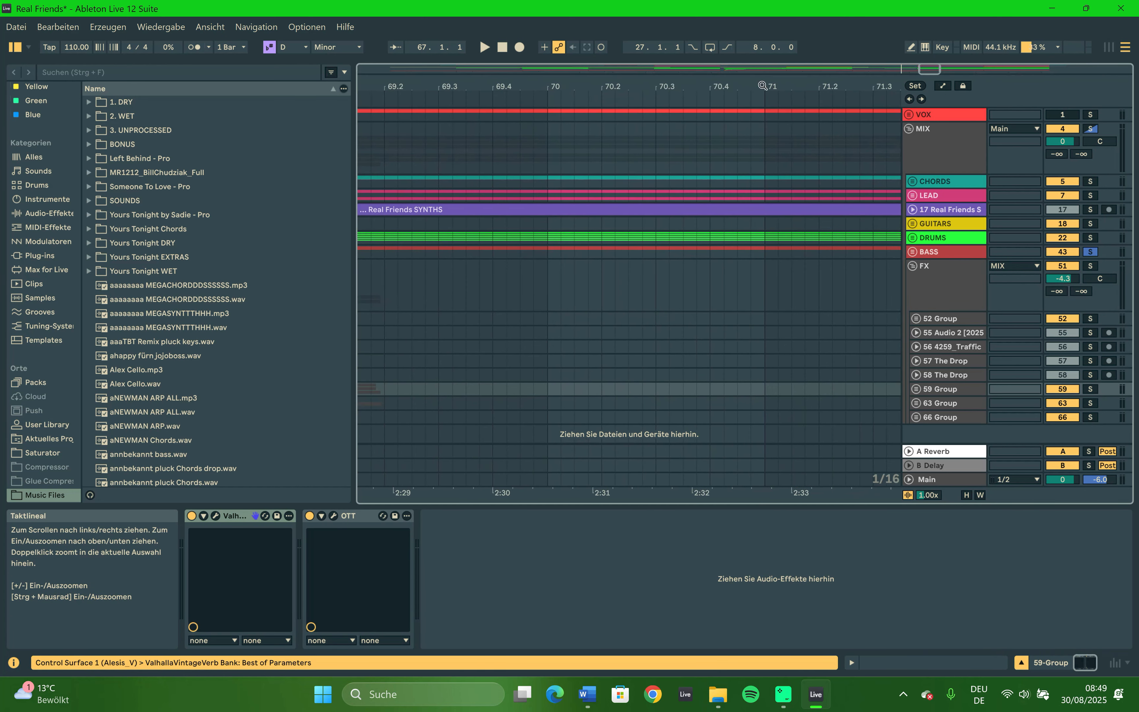
scroll(615, 317, left, 6)
click(527, 387)
key(space)
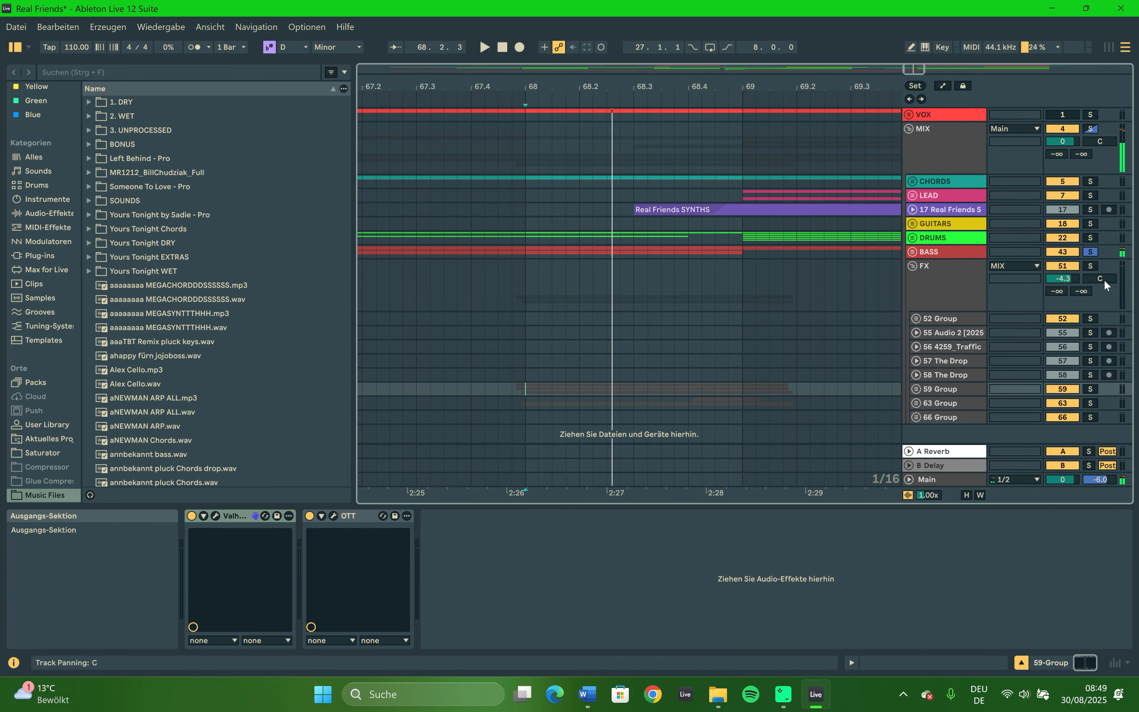
click(1091, 266)
key(space)
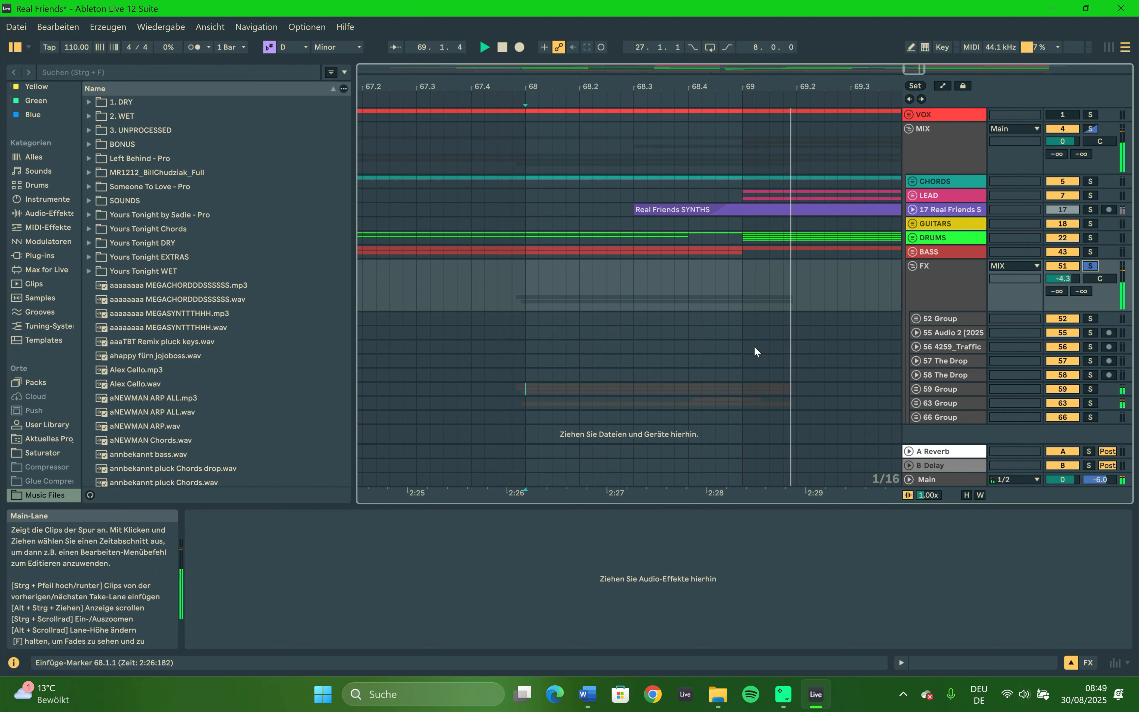
Play the soloed FX group over the 59 Group clips leading into bar 73.
scroll(636, 345, right, 5)
click(528, 390)
key(space)
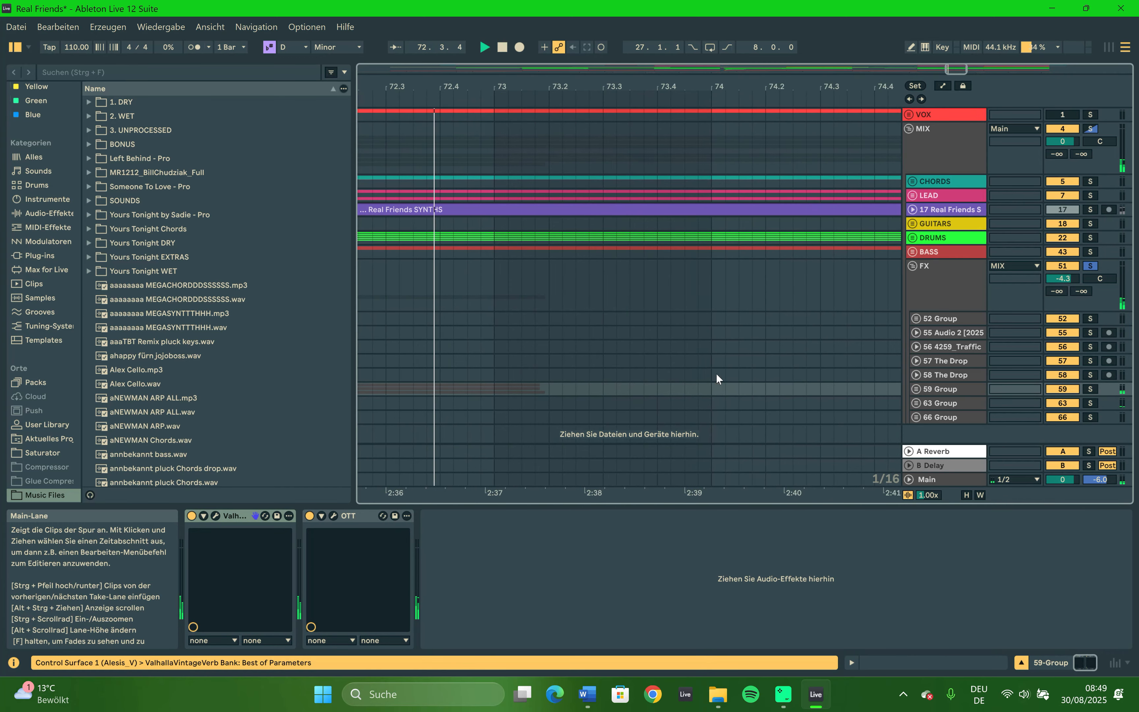
Play the soloed FX group from bars 76, 80 and 84 to hear its transition effects.
scroll(716, 374, right, 4)
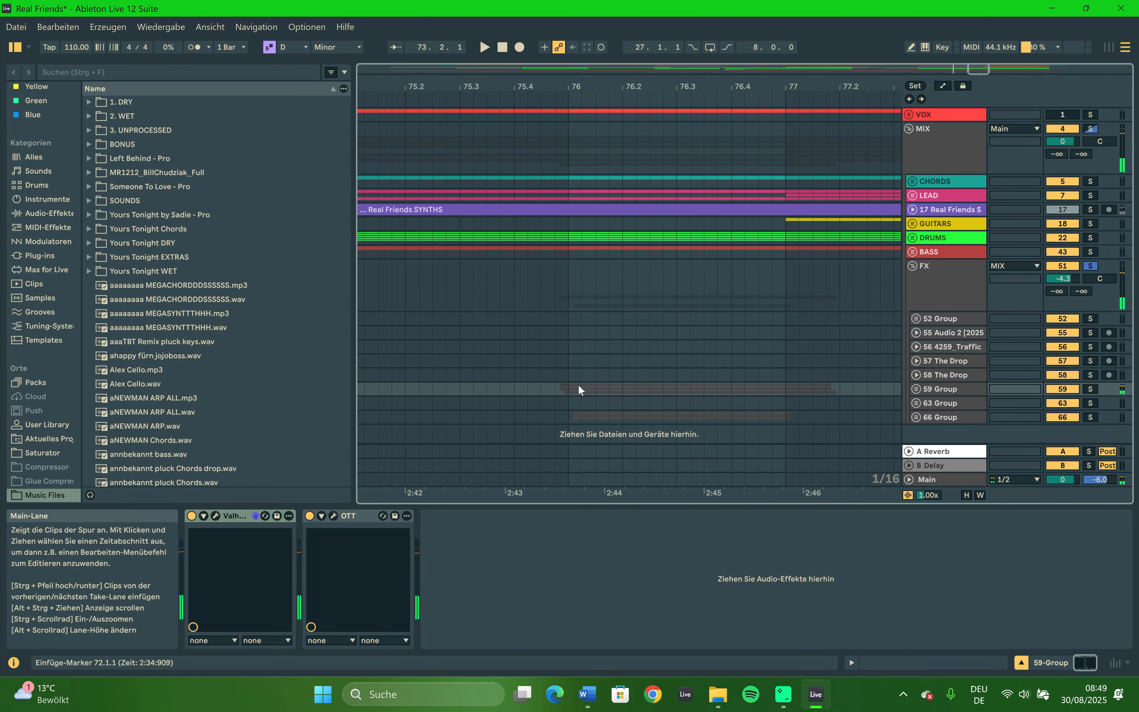
click(570, 385)
key(space)
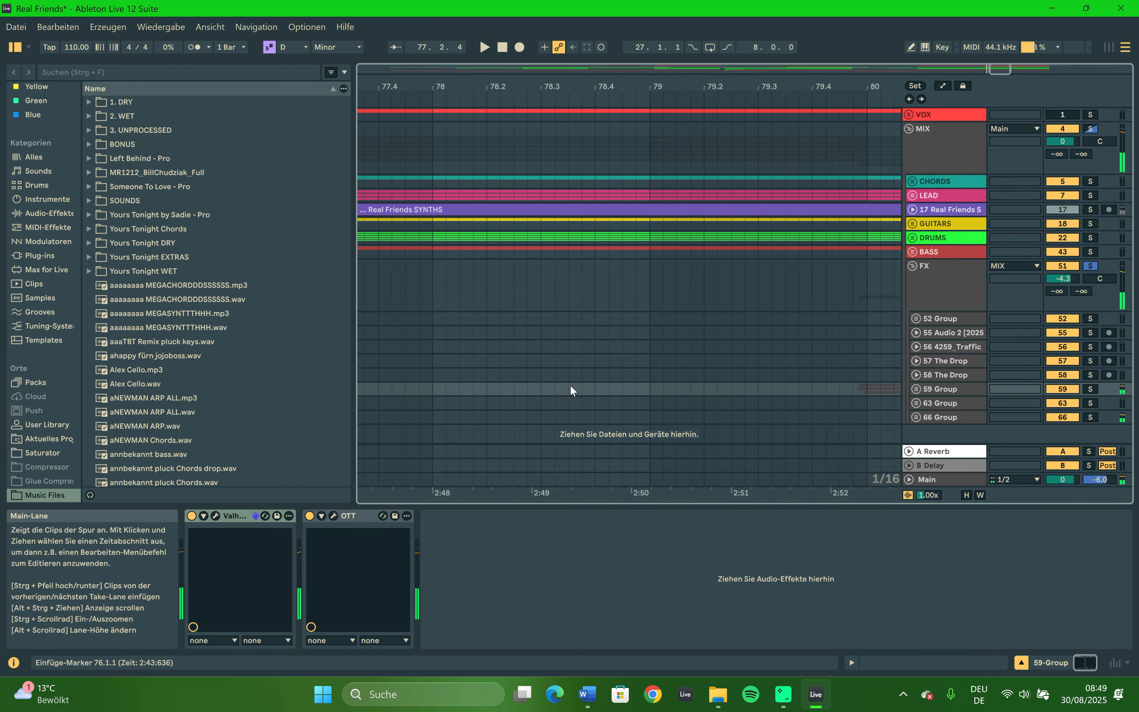
click(584, 387)
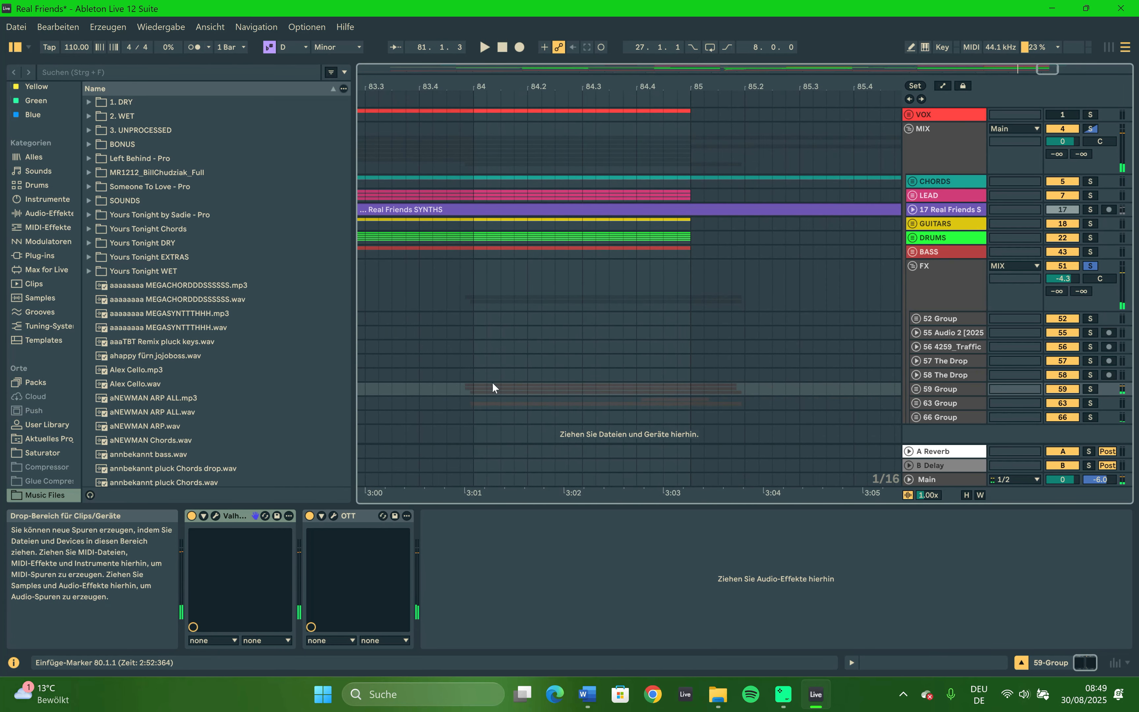
click(476, 388)
key(space)
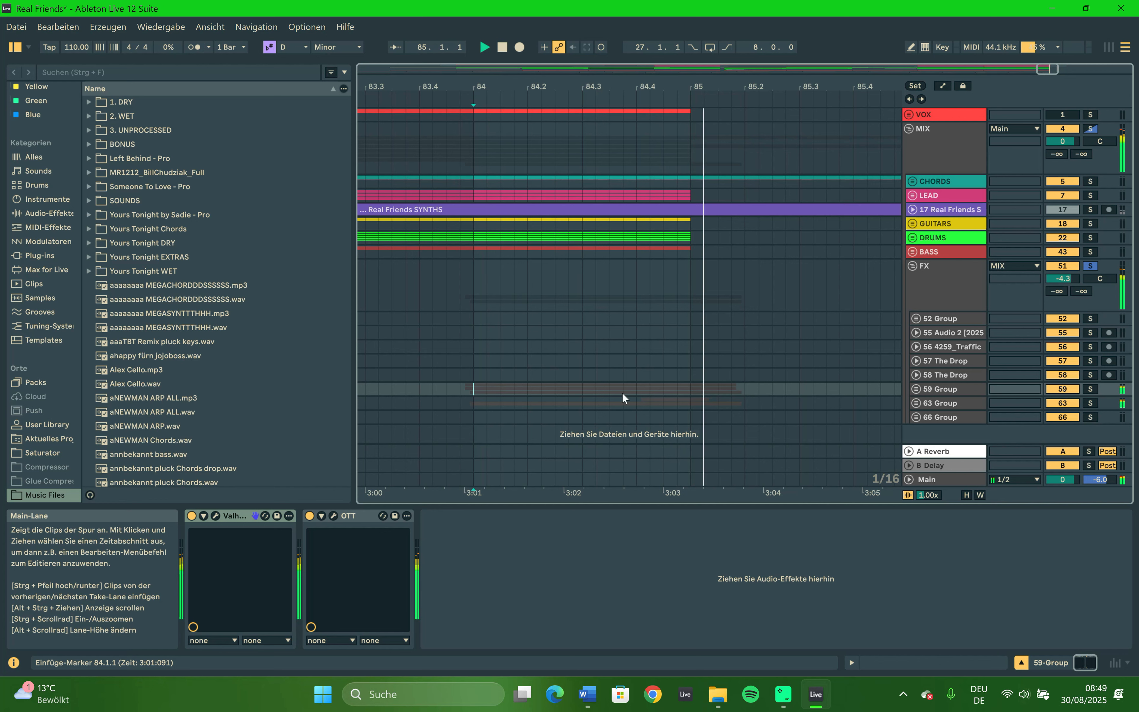
Solo the whole MIX group with FX and MIX folded, and play it from bar 69.
click(1093, 128)
click(912, 266)
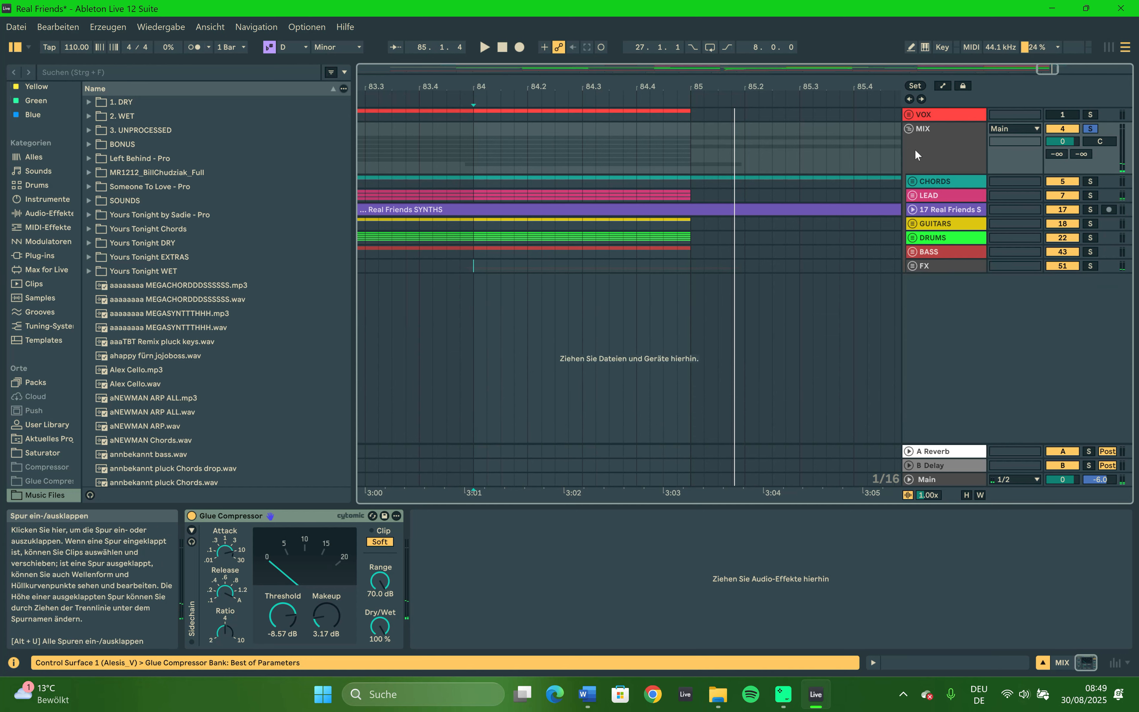
click(908, 129)
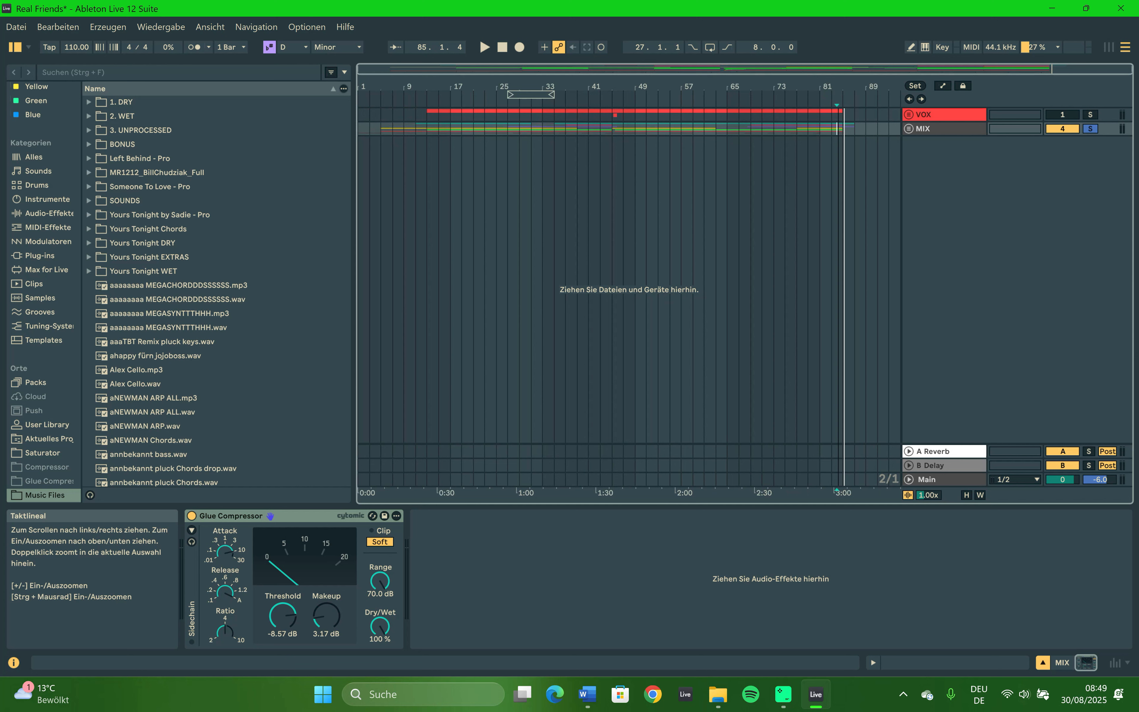
click(751, 127)
key(space)
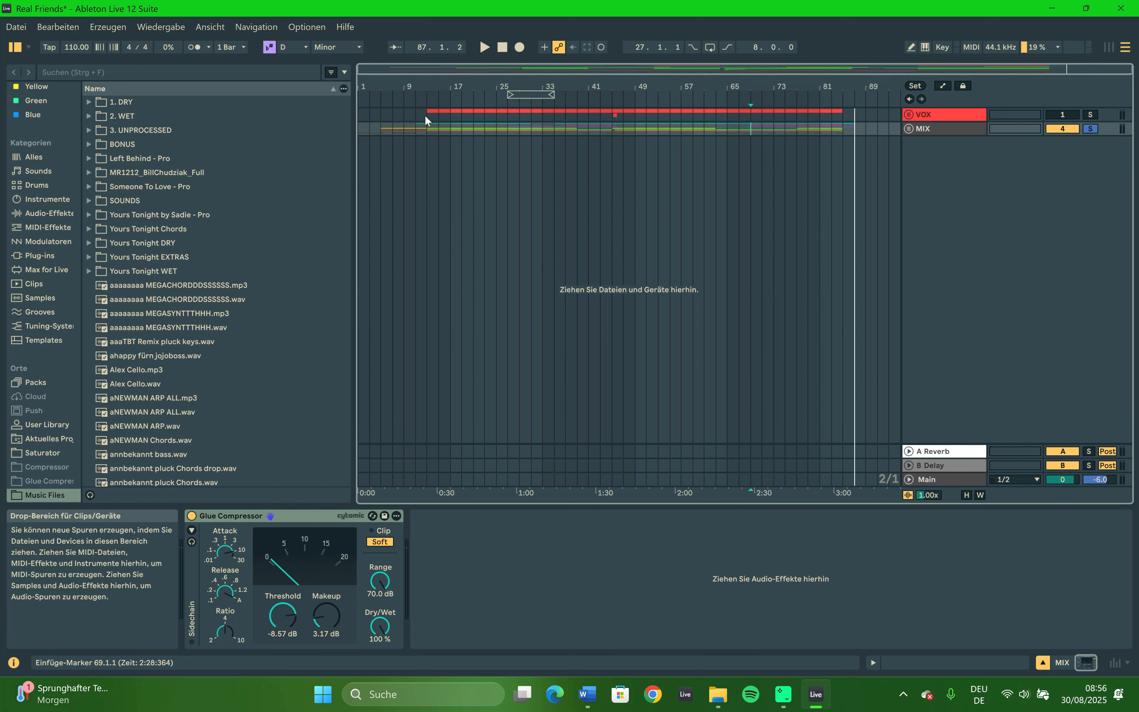
Highlight the full song across the VOX and MIX lanes, and place the insert marker at bar 1.
drag(364, 116, 850, 129)
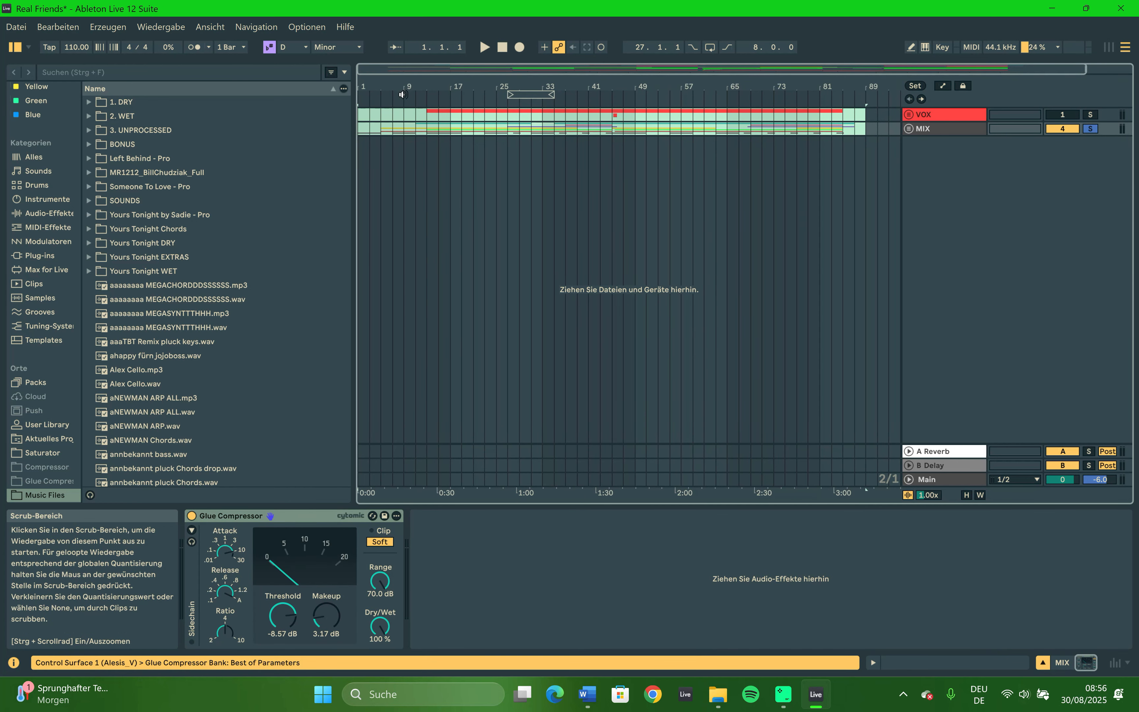
click(362, 118)
click(362, 117)
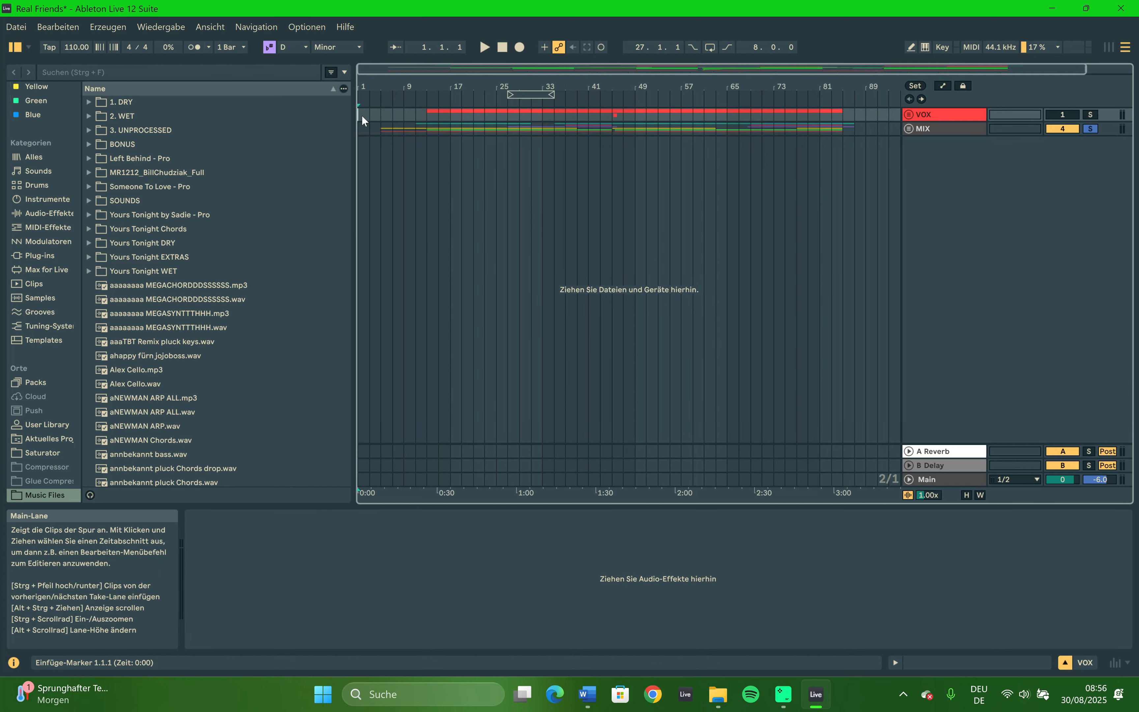
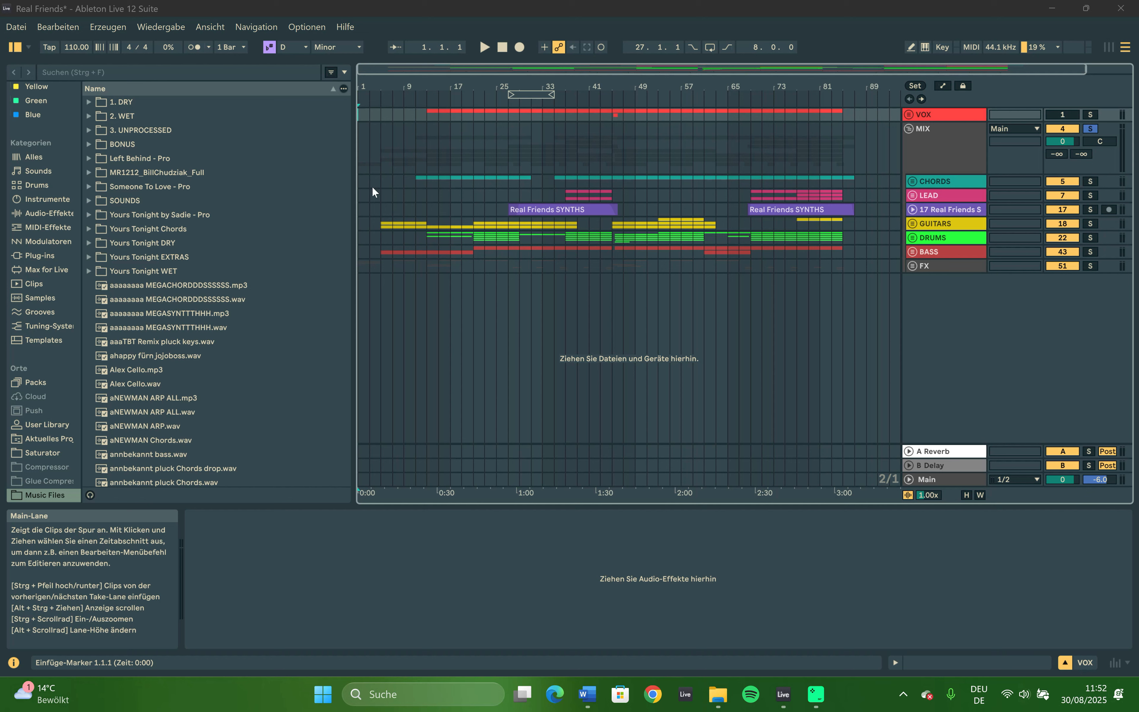
Fold the MIX group, and activate, solo and unfold the VOX group with the insert marker at bar 13.
click(361, 180)
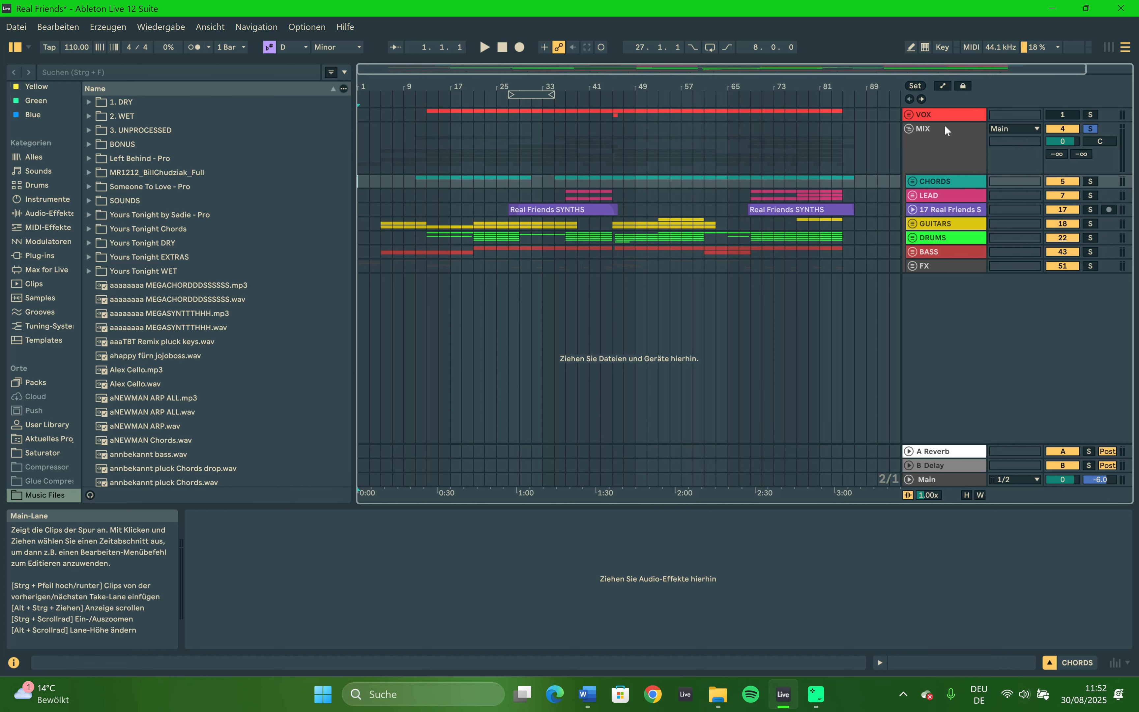
click(909, 129)
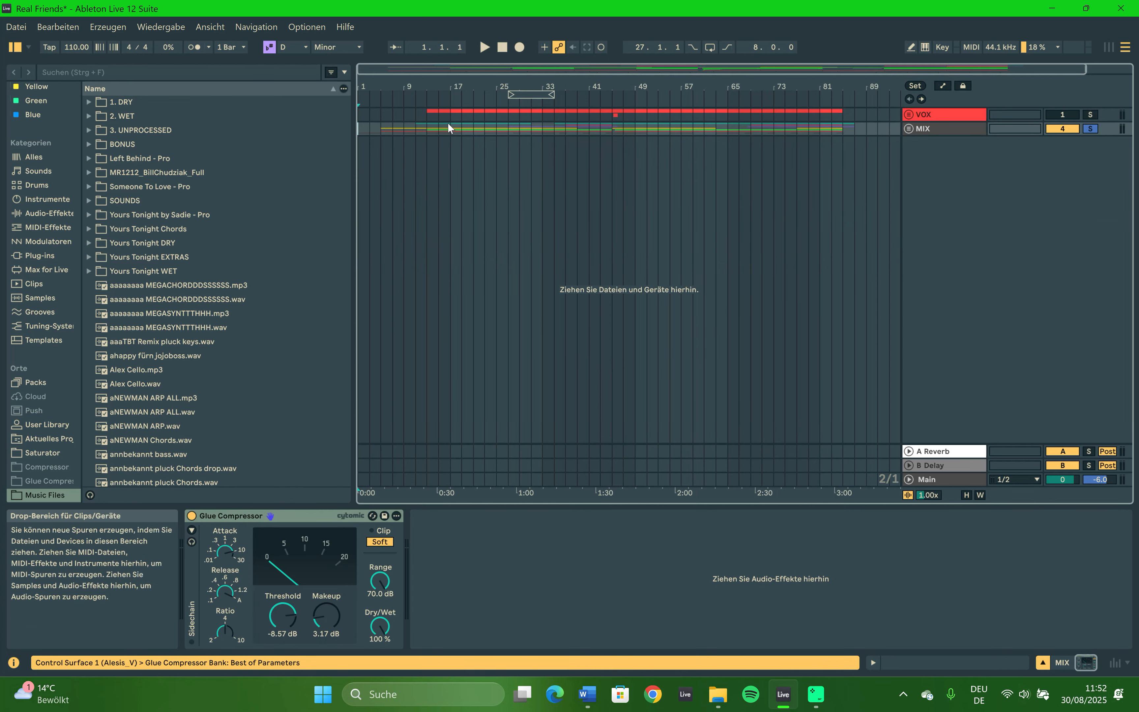
click(430, 114)
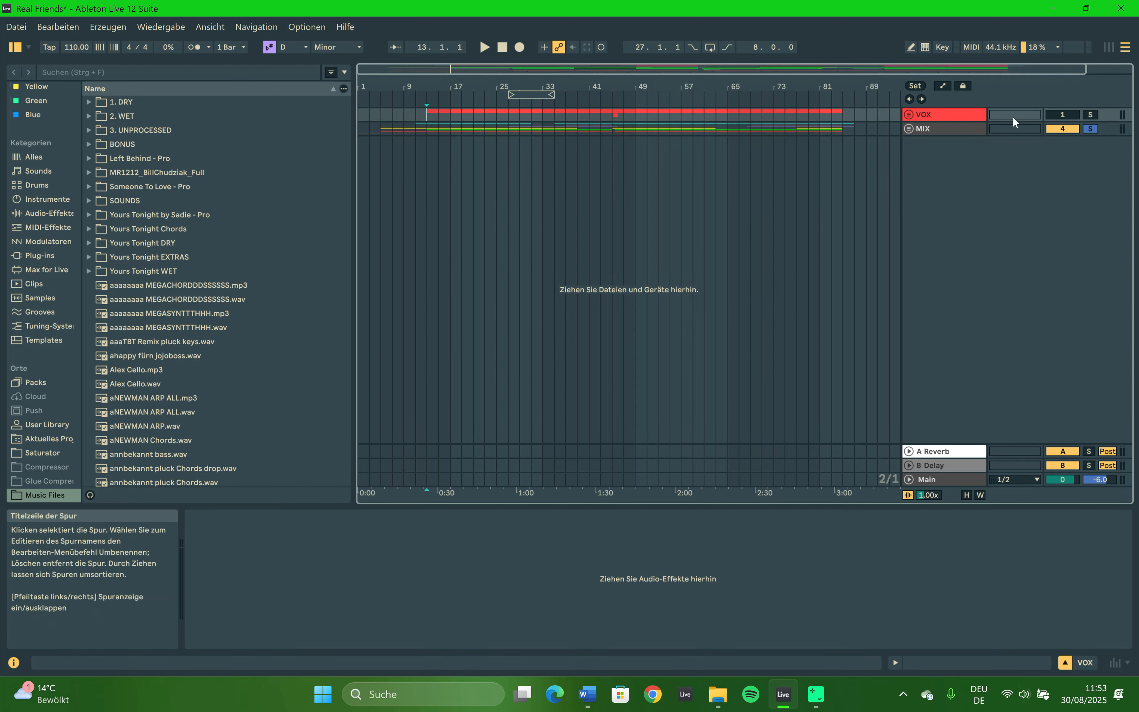
click(1090, 114)
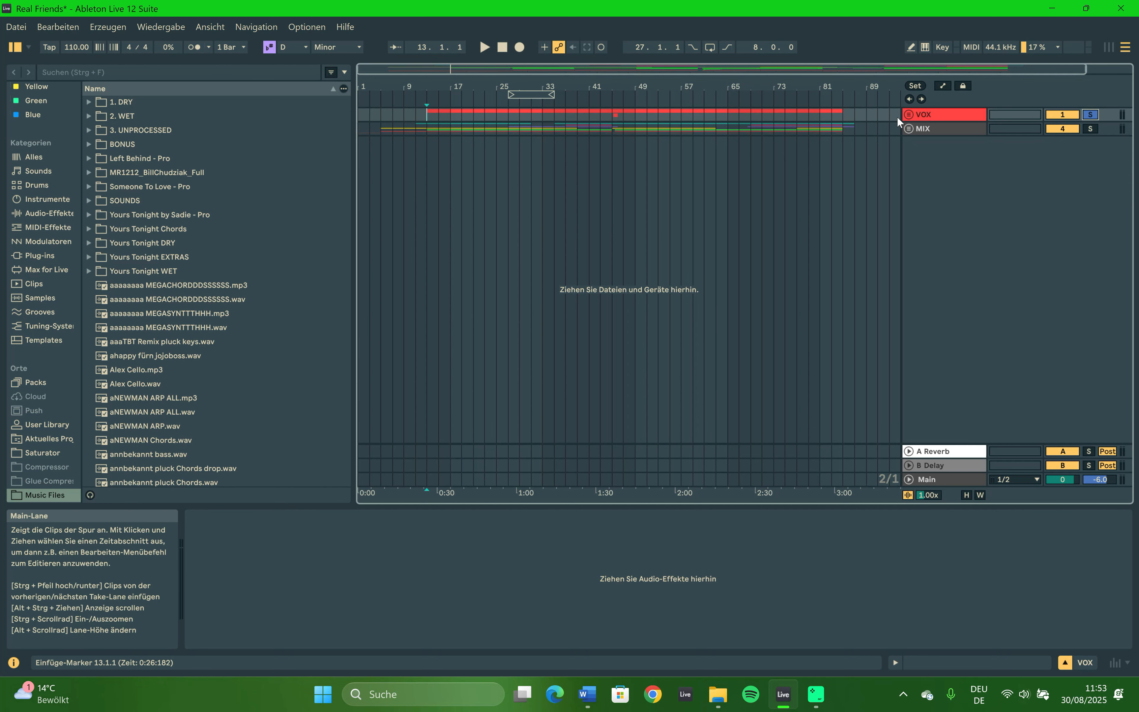
click(909, 115)
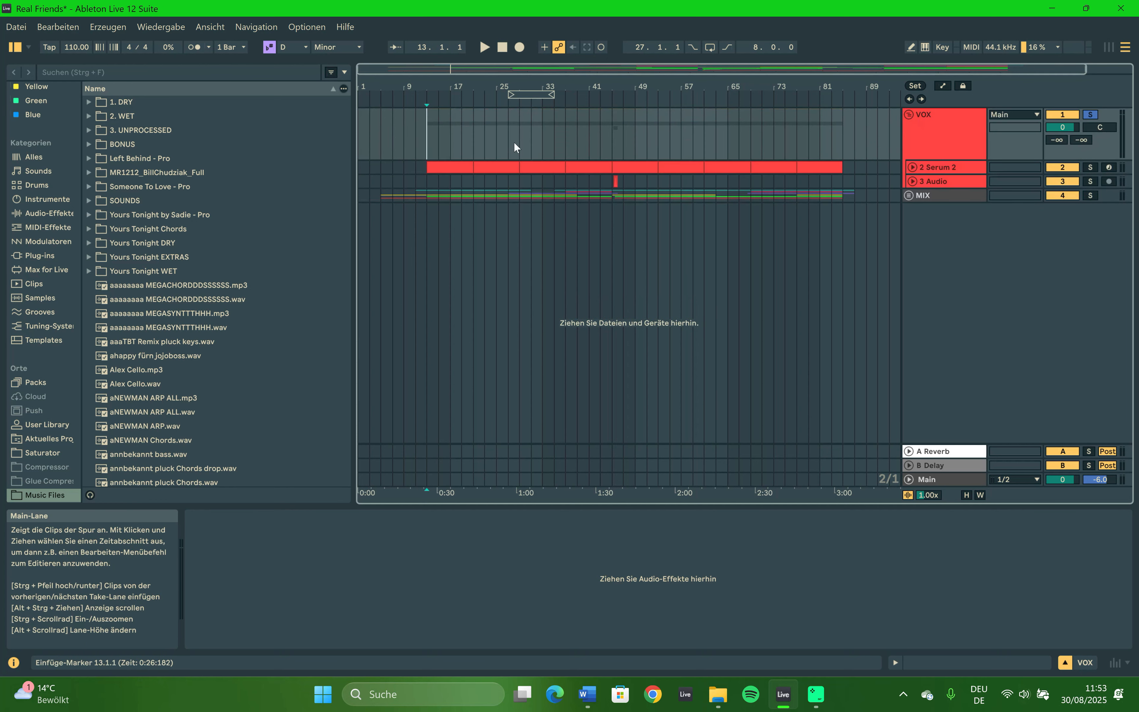
click(425, 169)
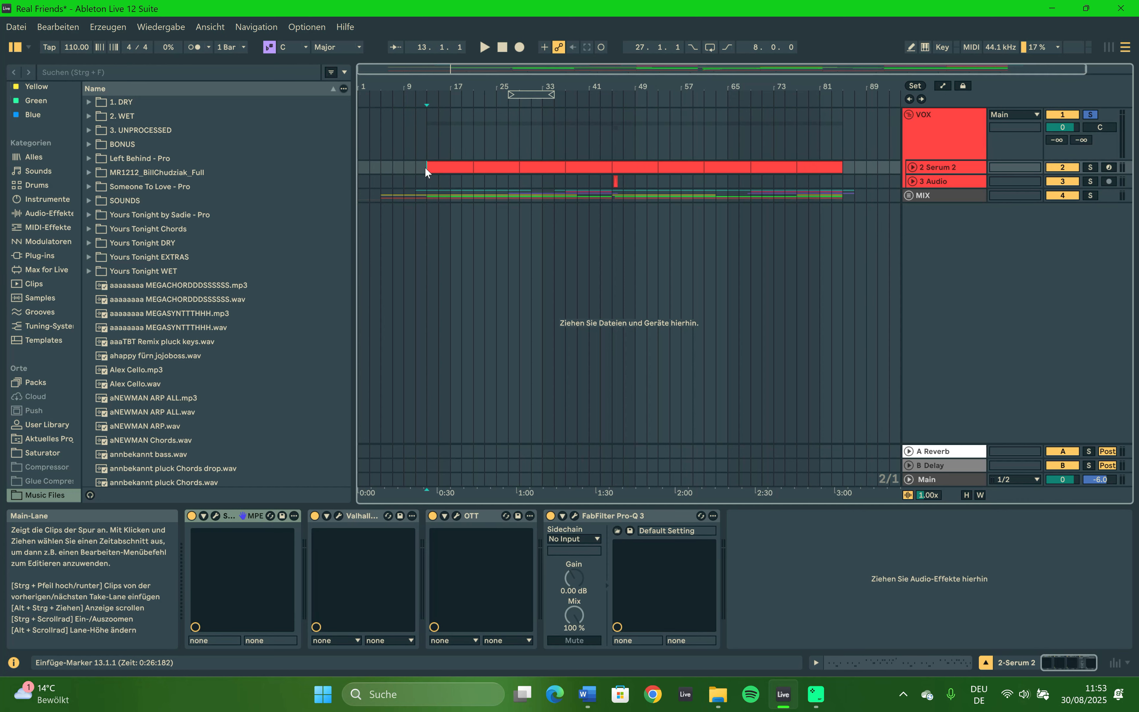
Unfold the MIX group to mark where the CHORDS clips start at bar 11, and fold it again.
click(908, 195)
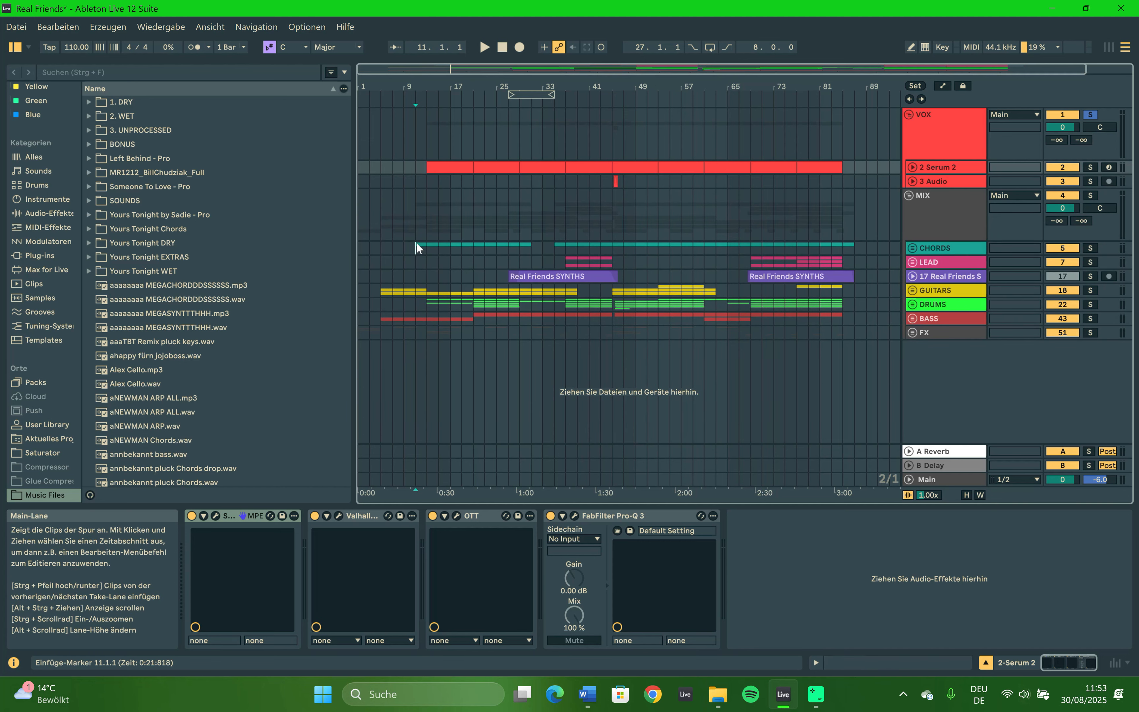
click(416, 247)
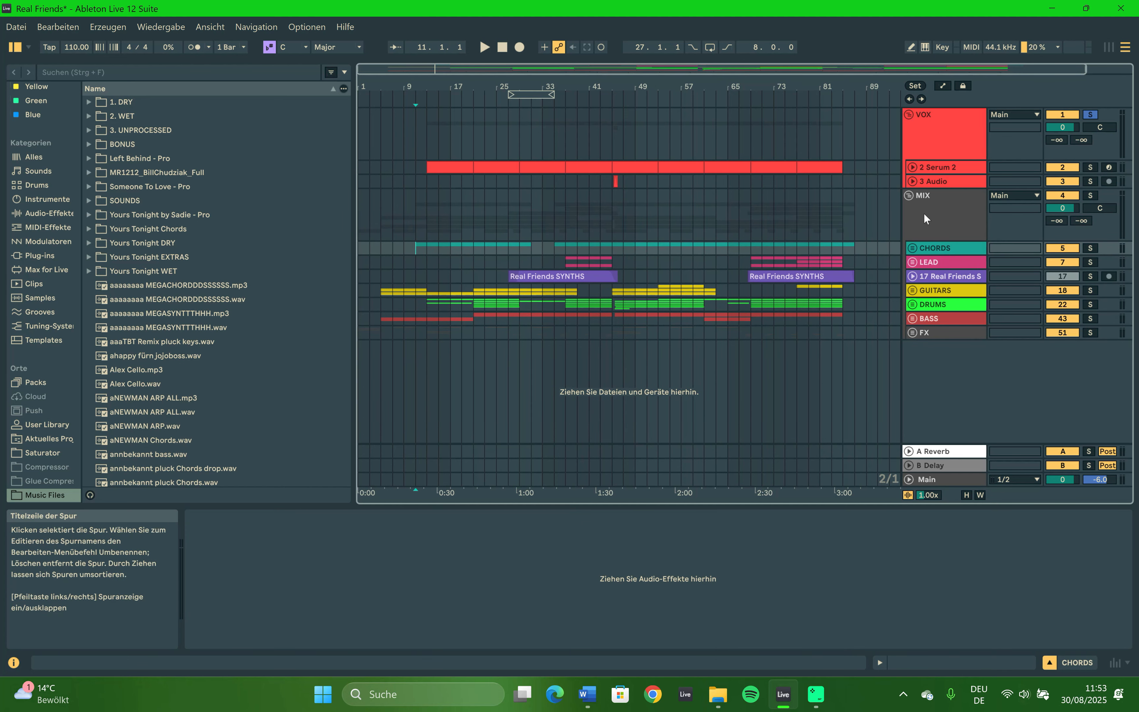
click(913, 195)
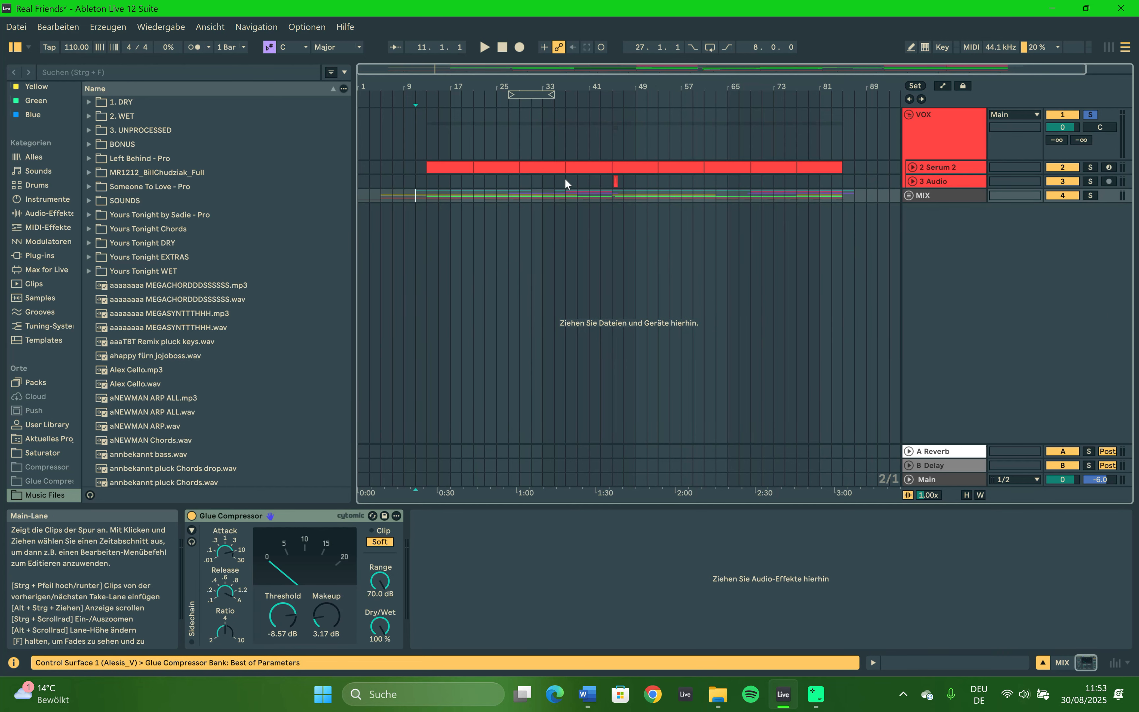
Play the soloed VOX group from bar 13 and view the lyrics in REAL FRIENDS.docx in Word before returning to Ableton Live.
click(425, 166)
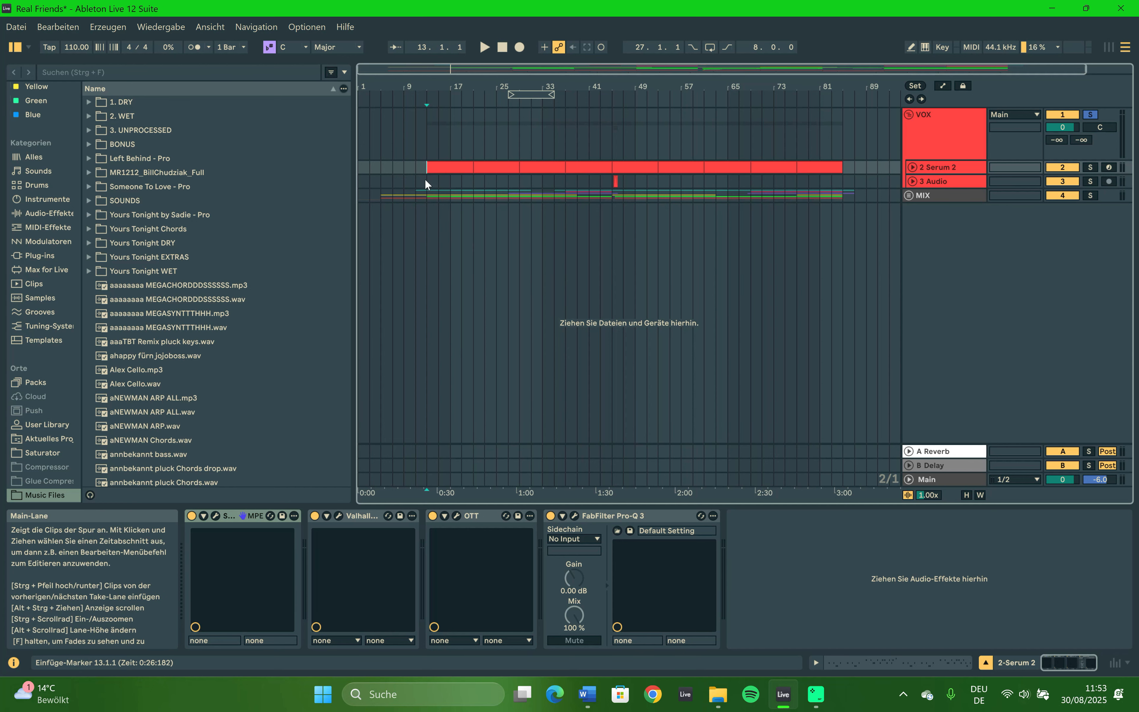
key(space)
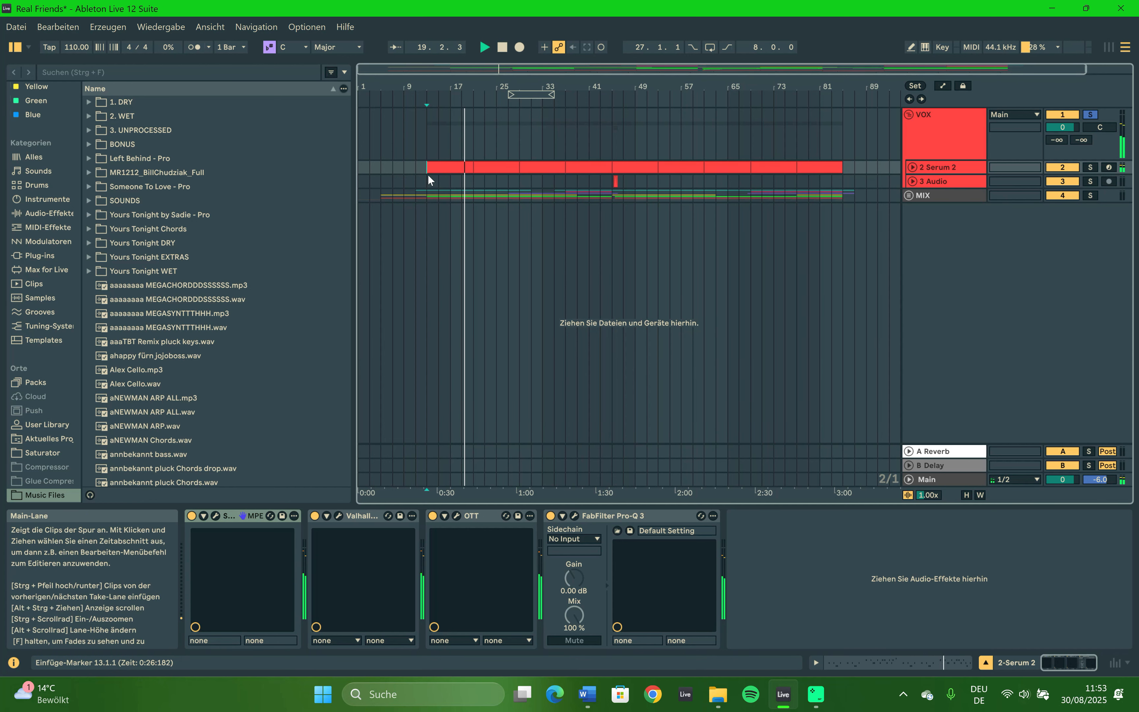
click(908, 194)
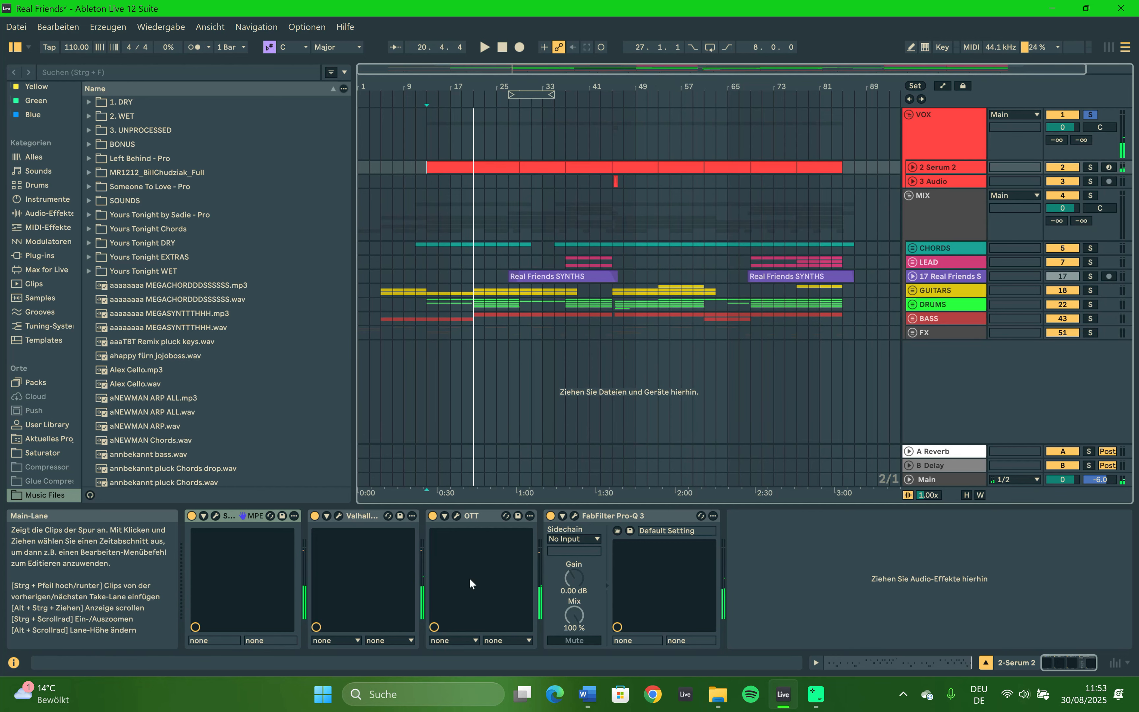
click(587, 694)
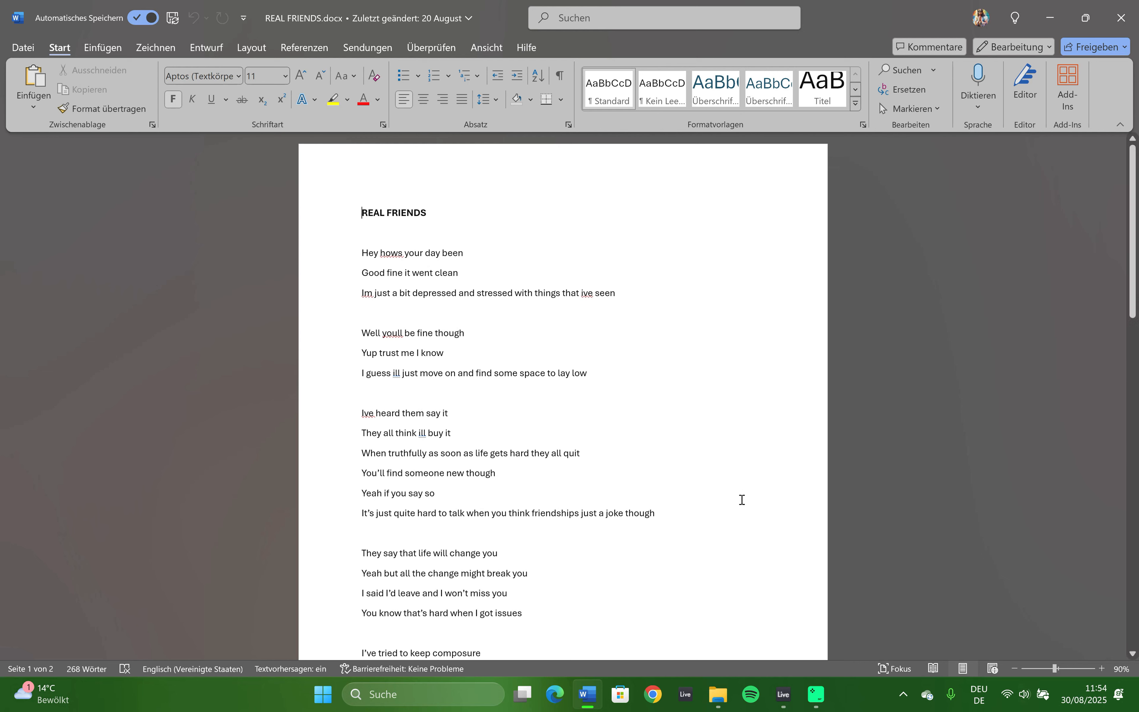
click(795, 710)
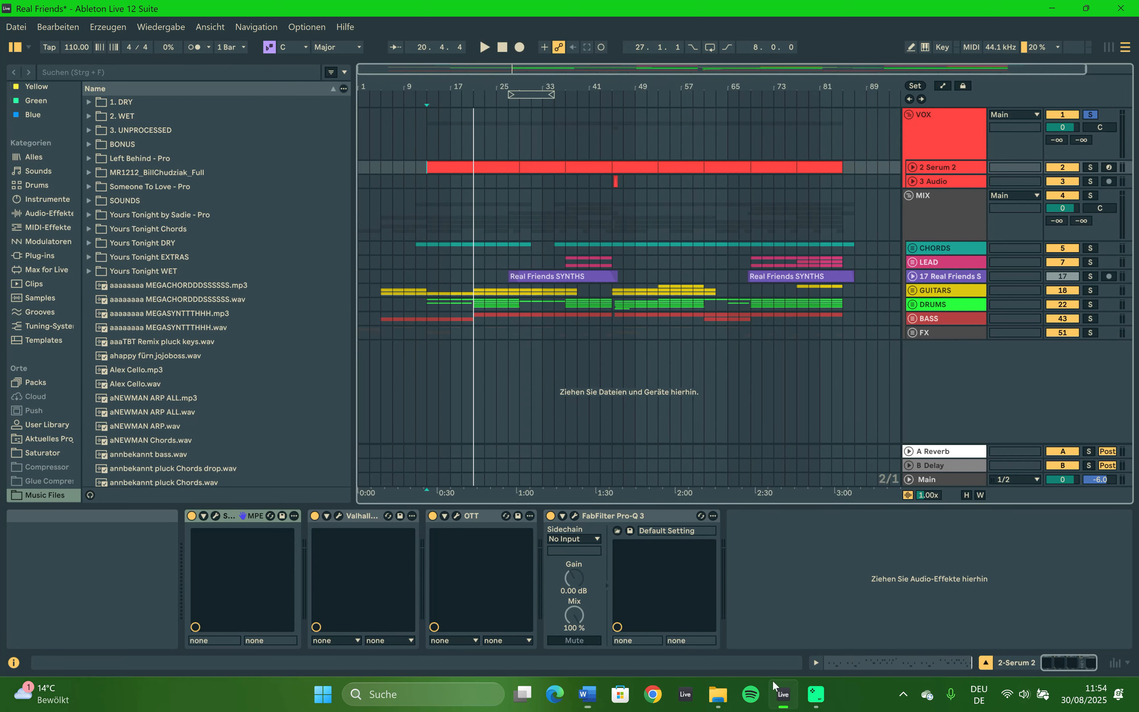
Solo CHORDS together with VOX and play from bar 13, showing the REAL FRIENDS.docx lyrics in Word during playback.
click(1091, 248)
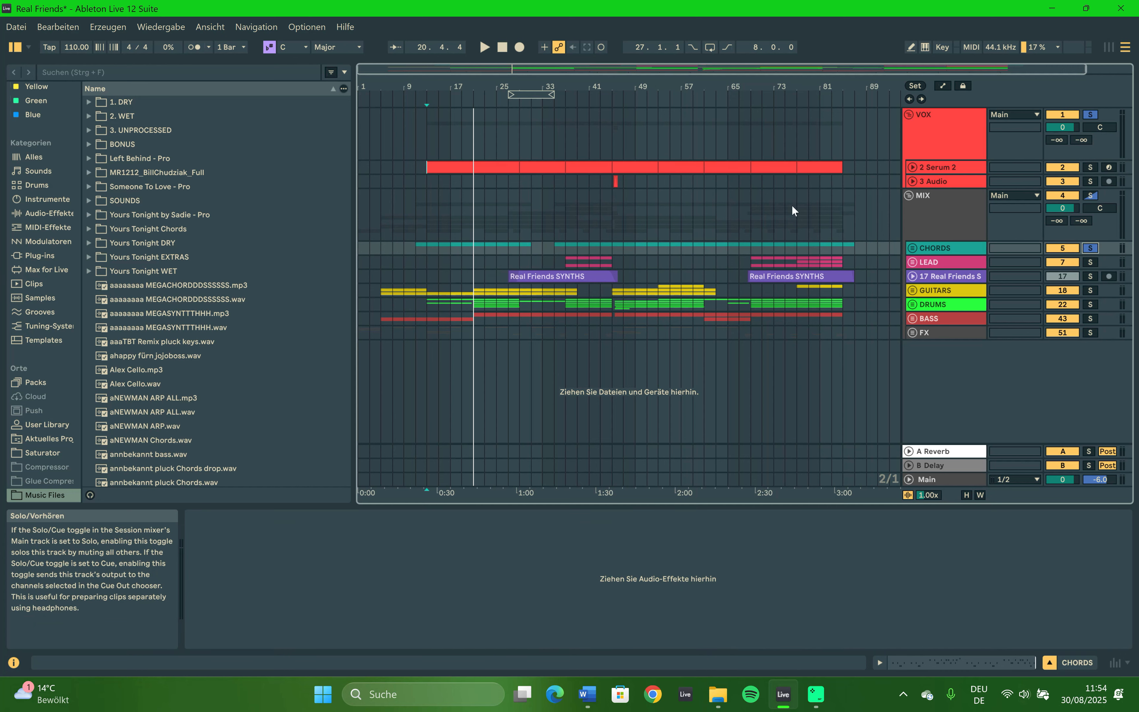
click(422, 165)
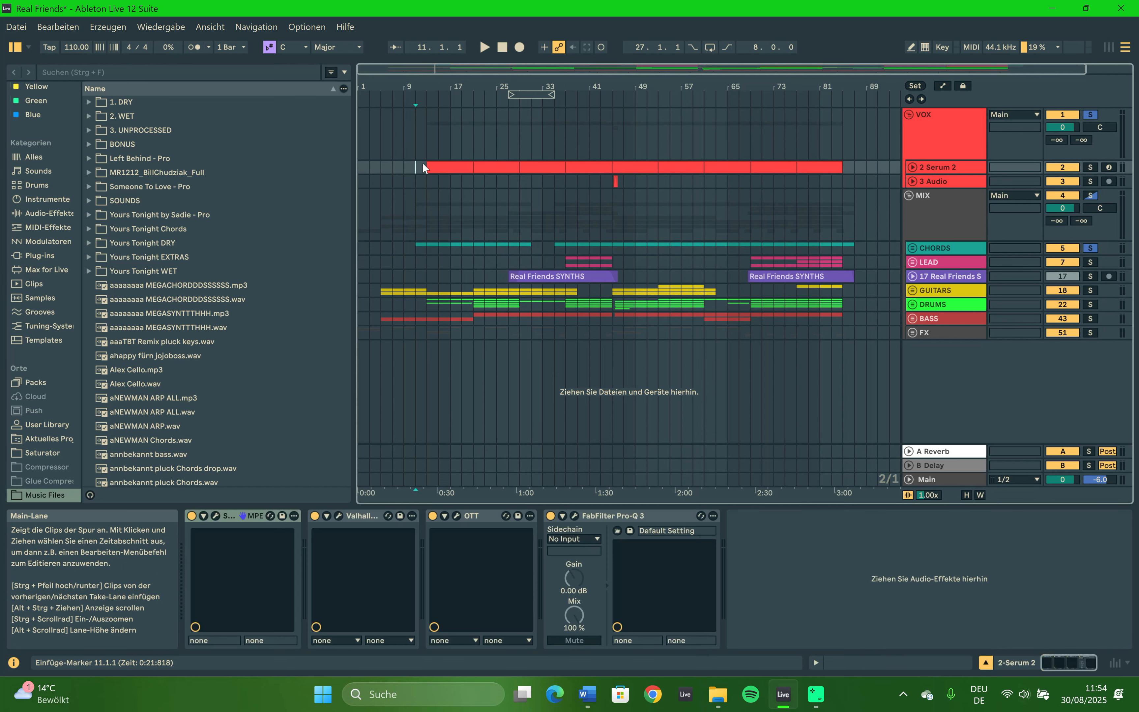
mouse_move(592, 698)
key(space)
click(586, 707)
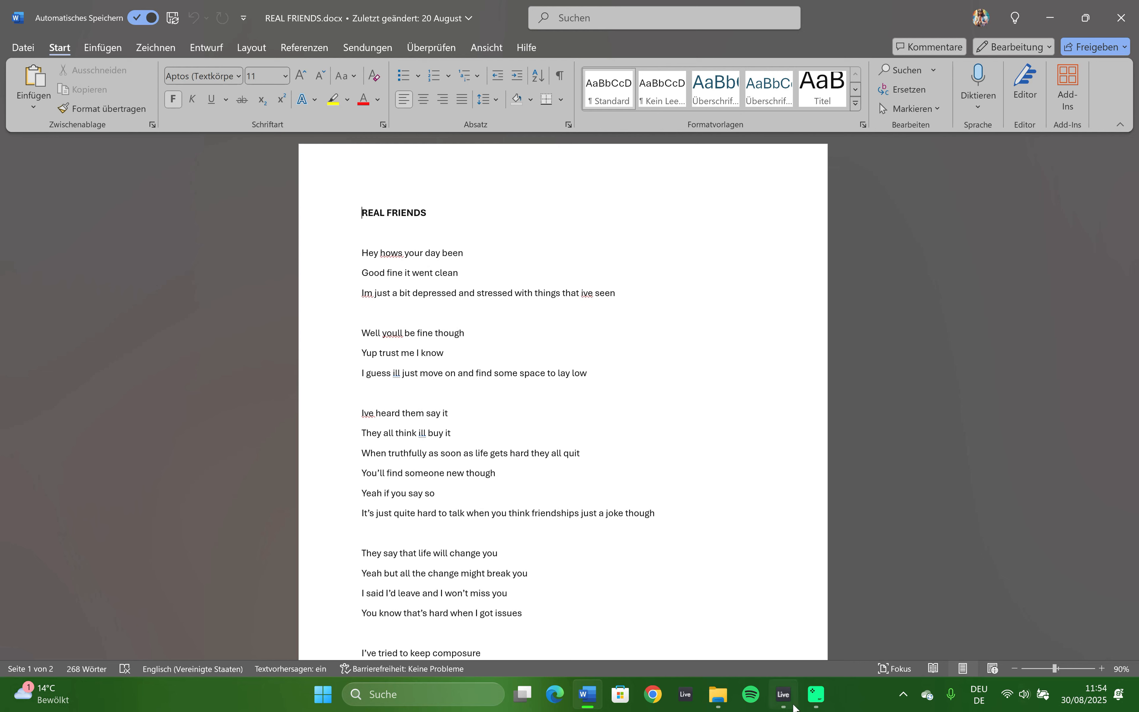
click(784, 698)
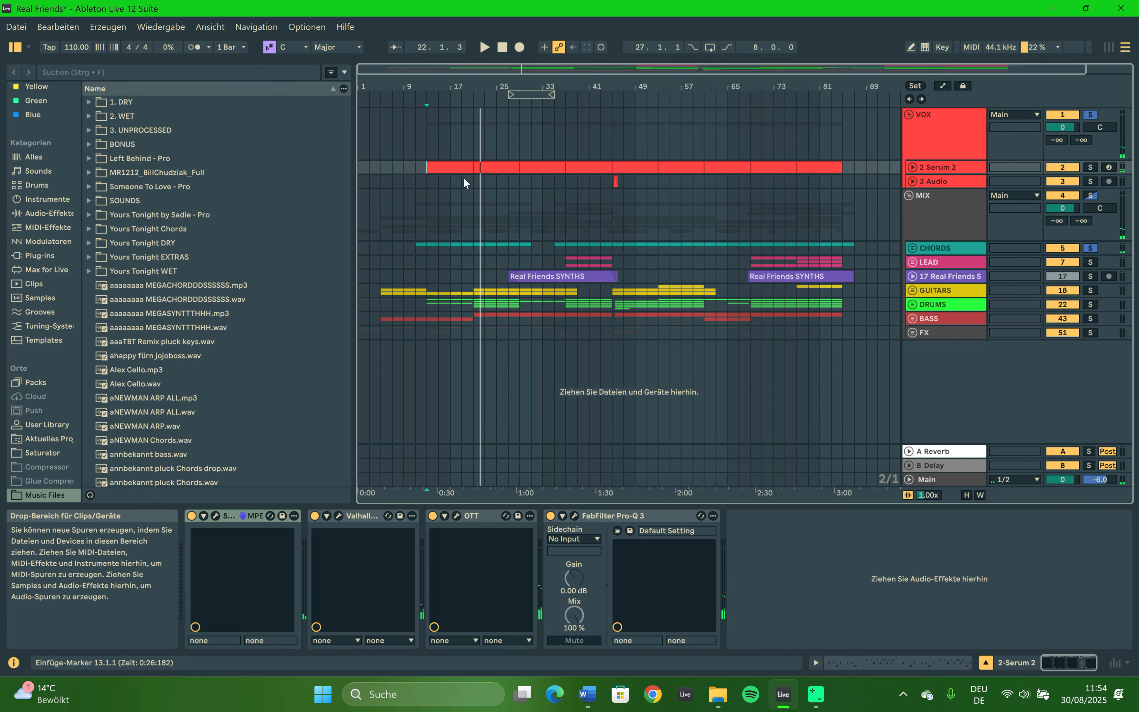
Place the insert marker at bar 21 on the 3 Audio track and clear the solos on CHORDS and VOX.
click(425, 178)
click(473, 181)
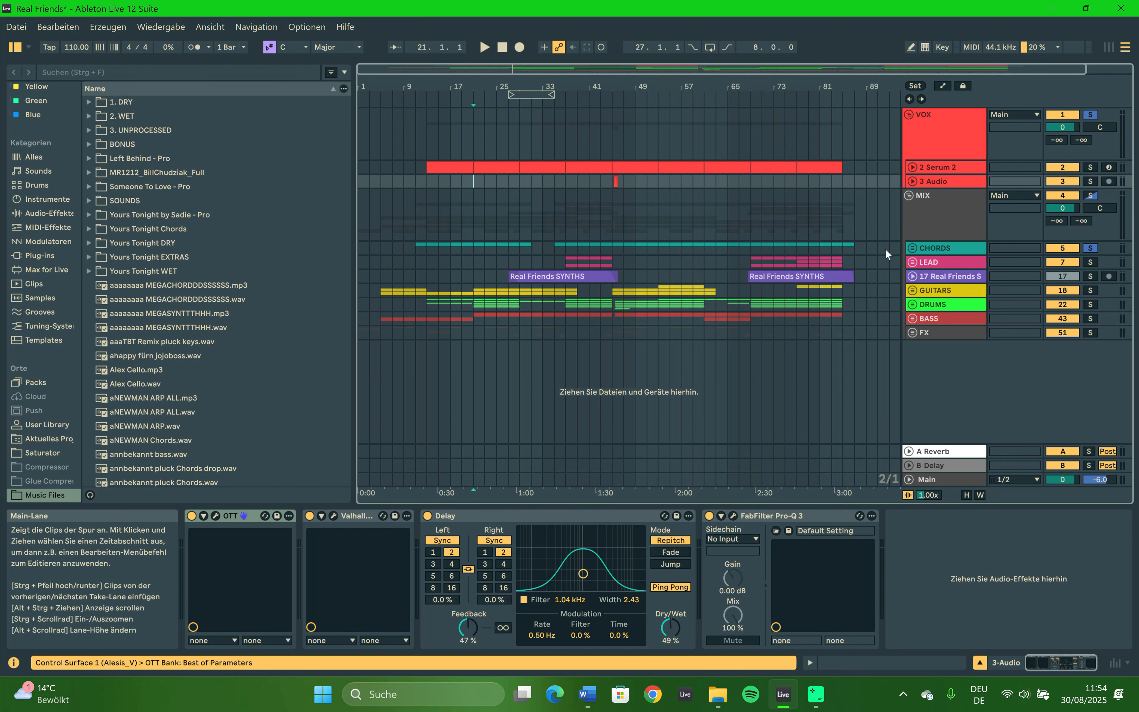
click(1092, 247)
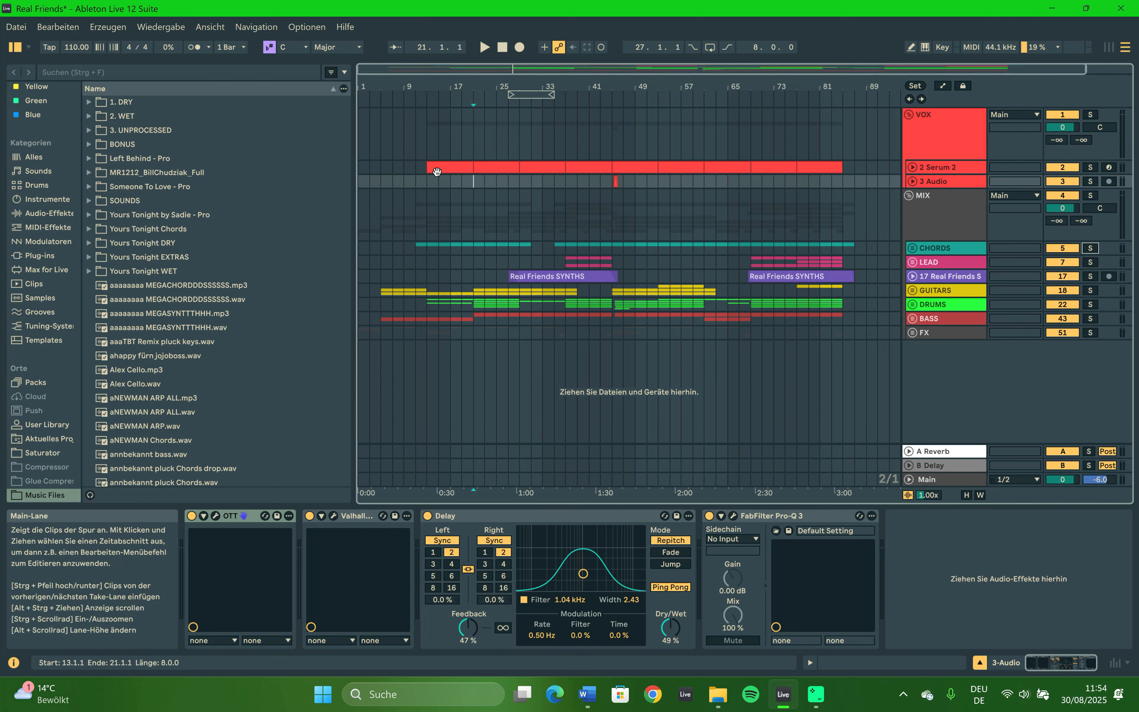
Highlight the 2 Serum 2 lane from bar 11 to bar 87, reset the insert marker to bar 11, and fold the VOX group.
drag(417, 169, 854, 170)
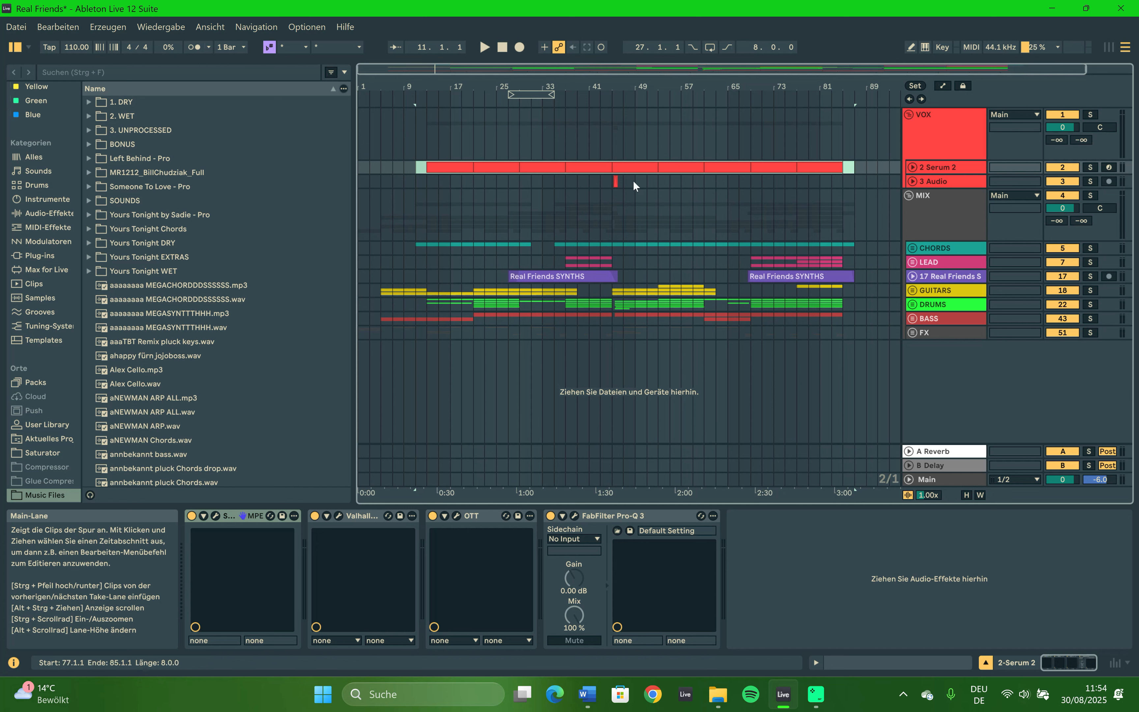
click(413, 162)
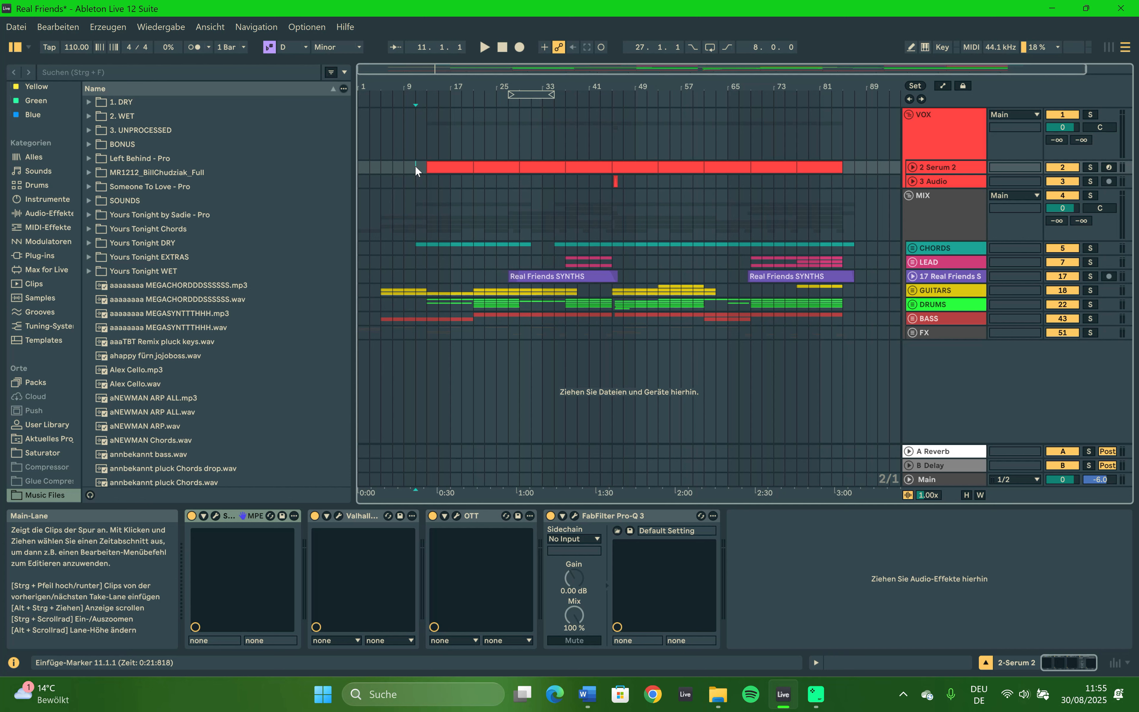
drag(414, 165, 852, 171)
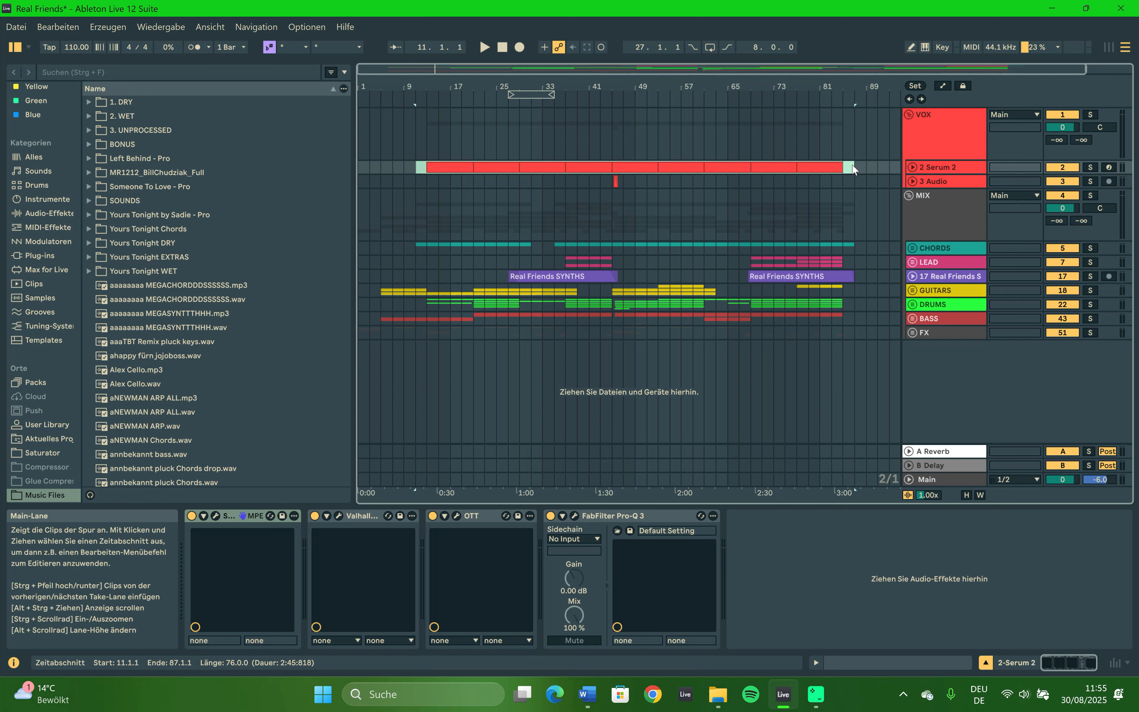
drag(857, 167, 418, 171)
click(417, 169)
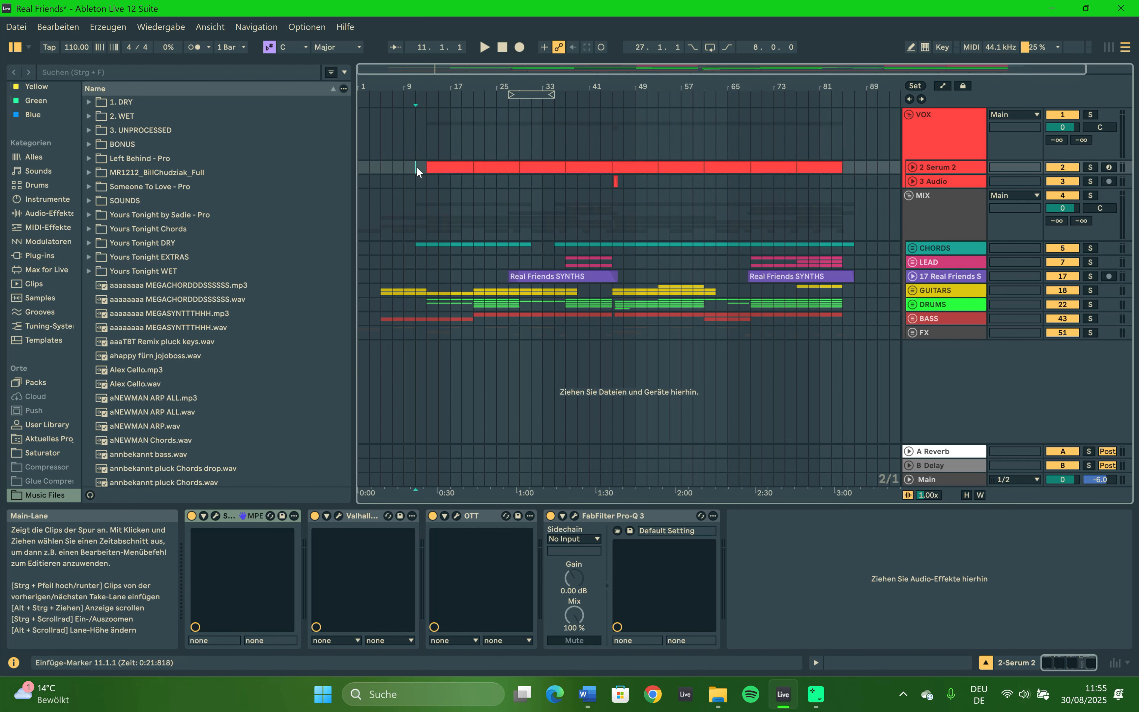
click(911, 112)
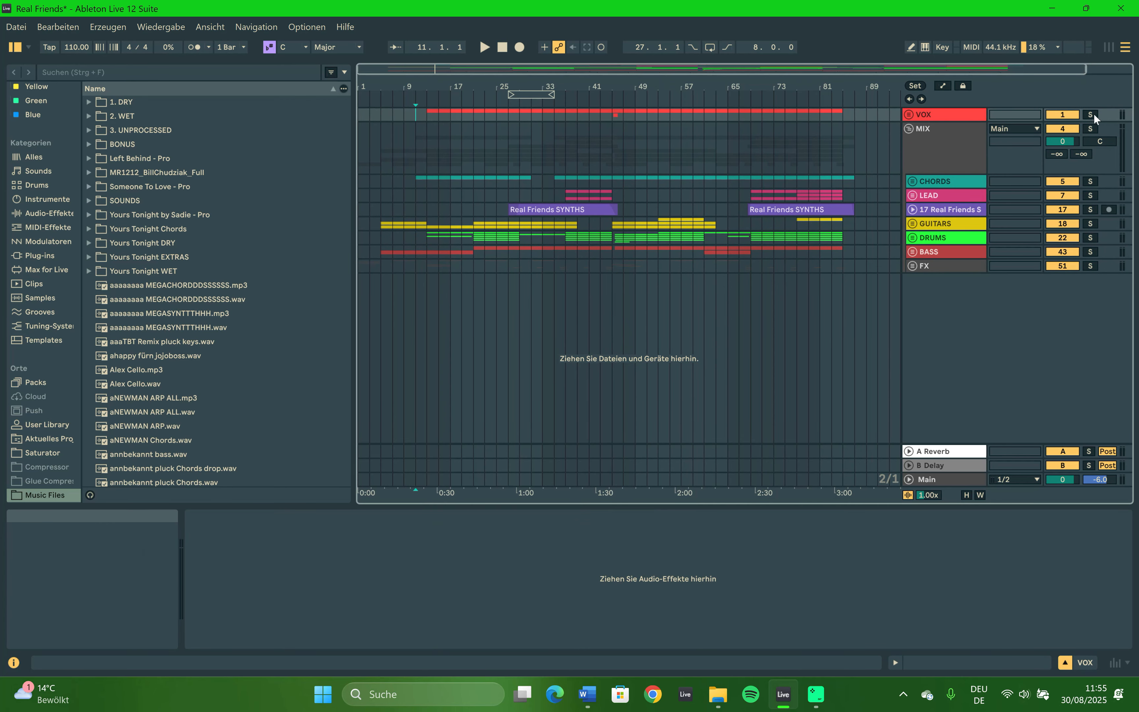
Mute the VOX group, unfold and solo the CHORDS group, and play it from bar 13.
click(1062, 114)
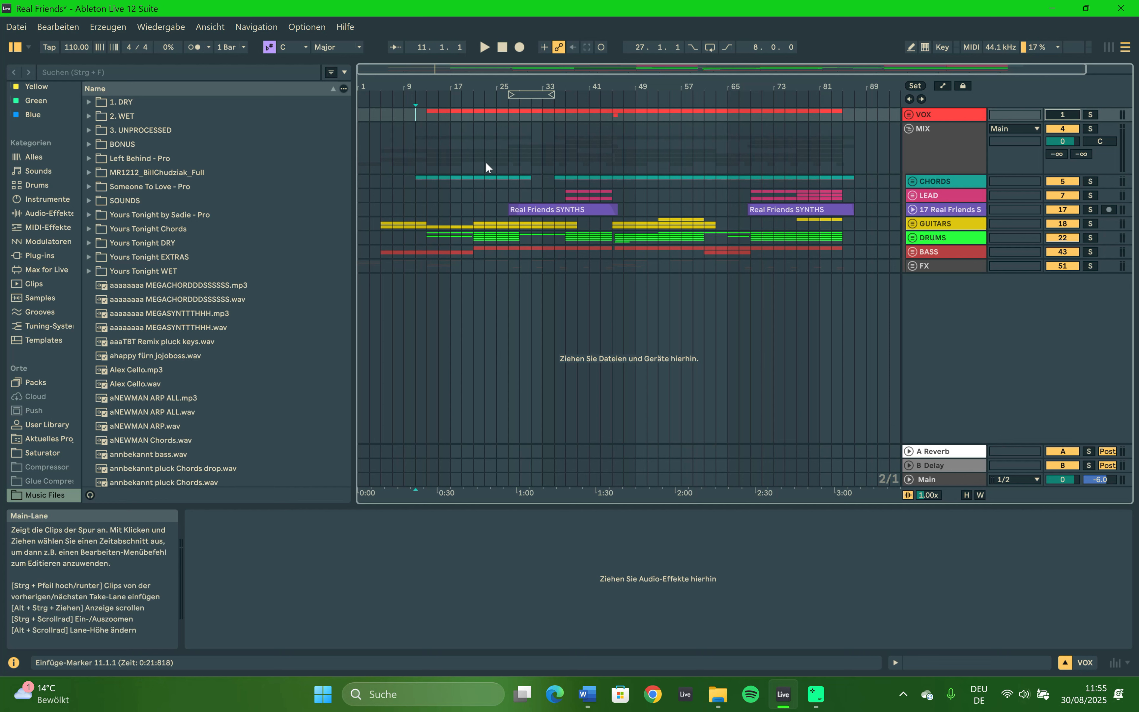
click(912, 180)
click(426, 225)
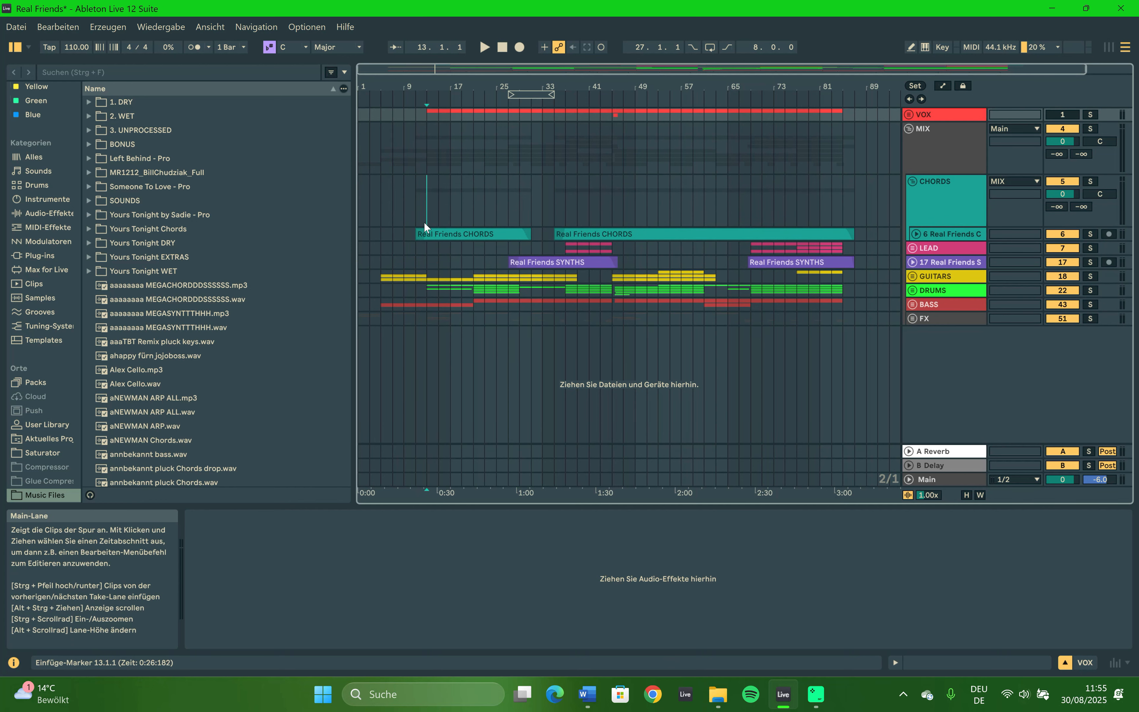
click(1091, 181)
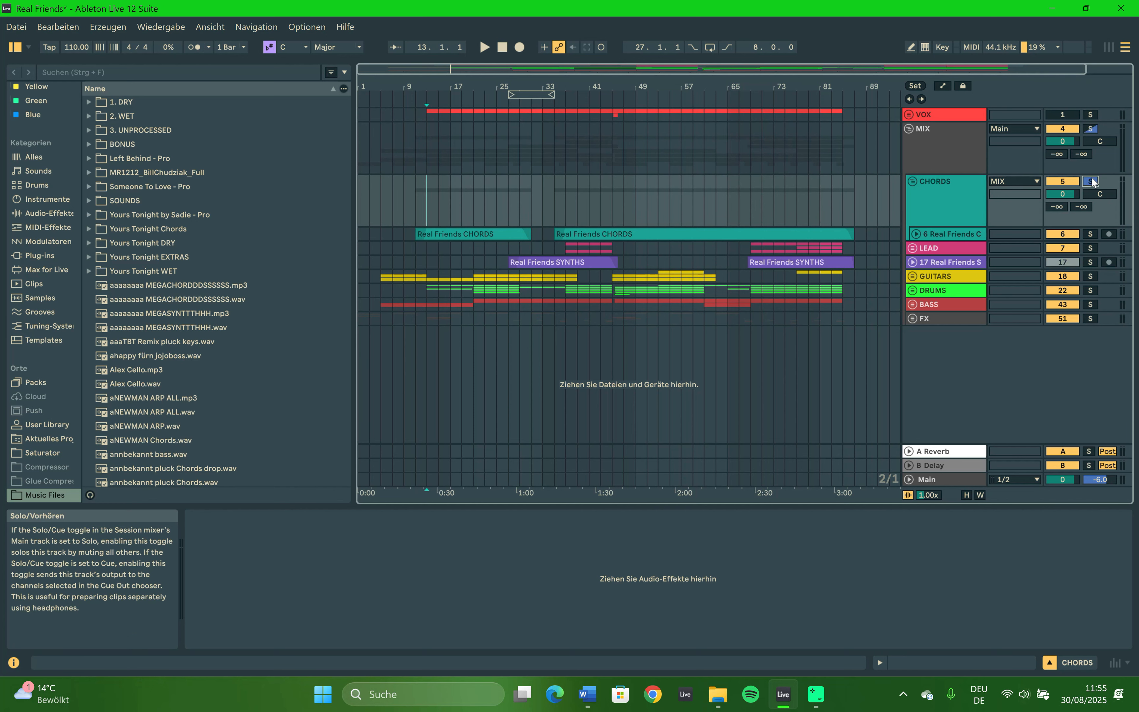
key(space)
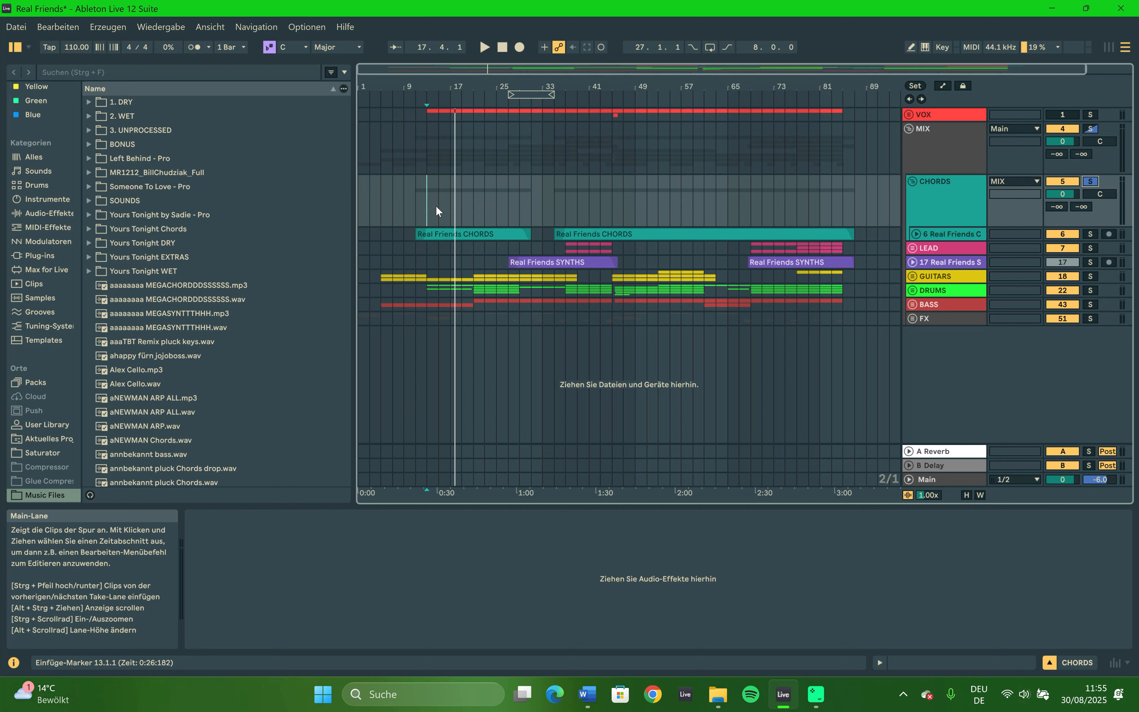
Unfold the 6 Real Friends CHORDS track to show its waveform and play it from bar 13.
click(916, 234)
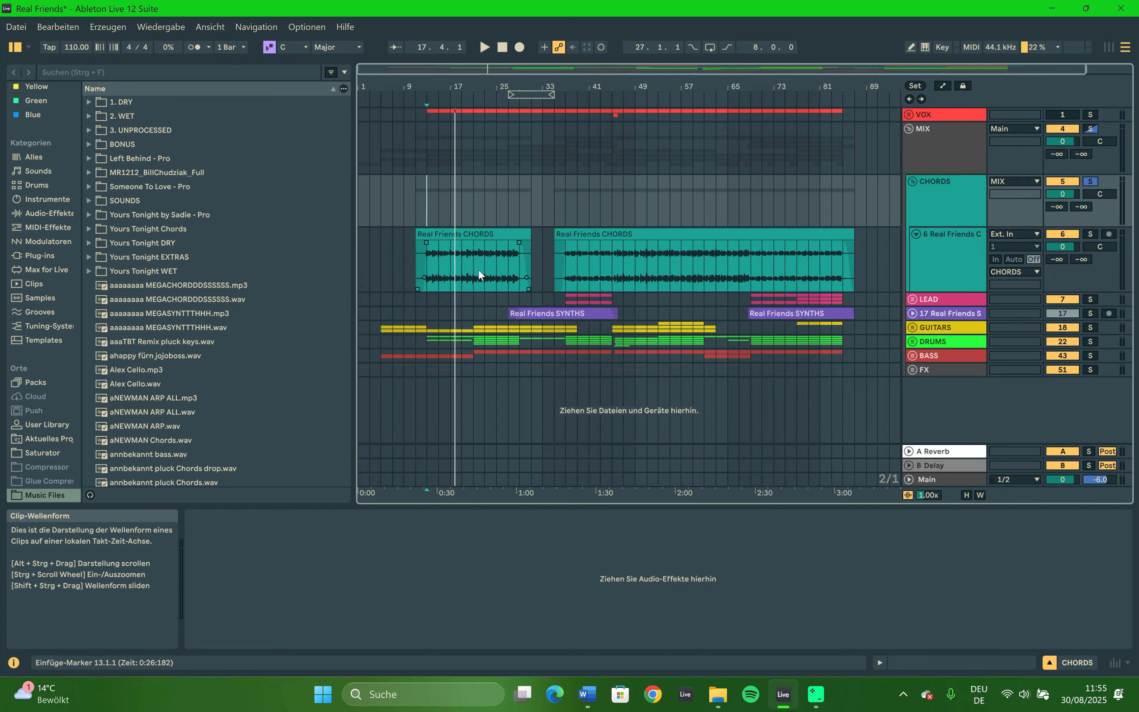
click(429, 286)
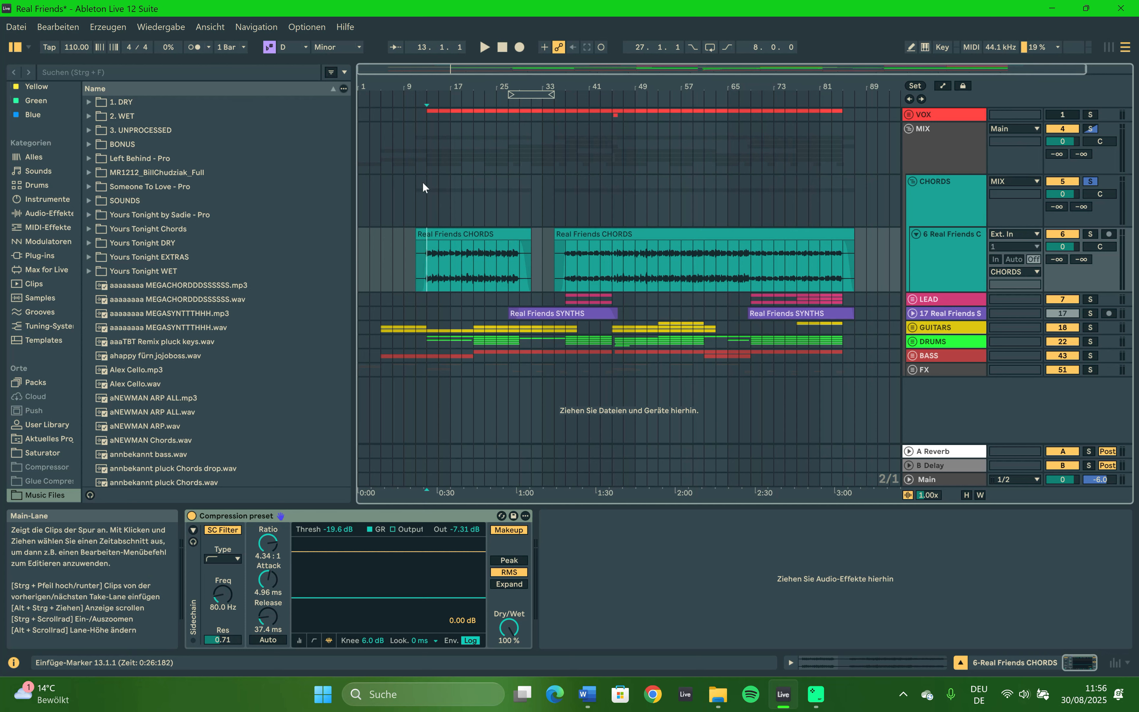
key(space)
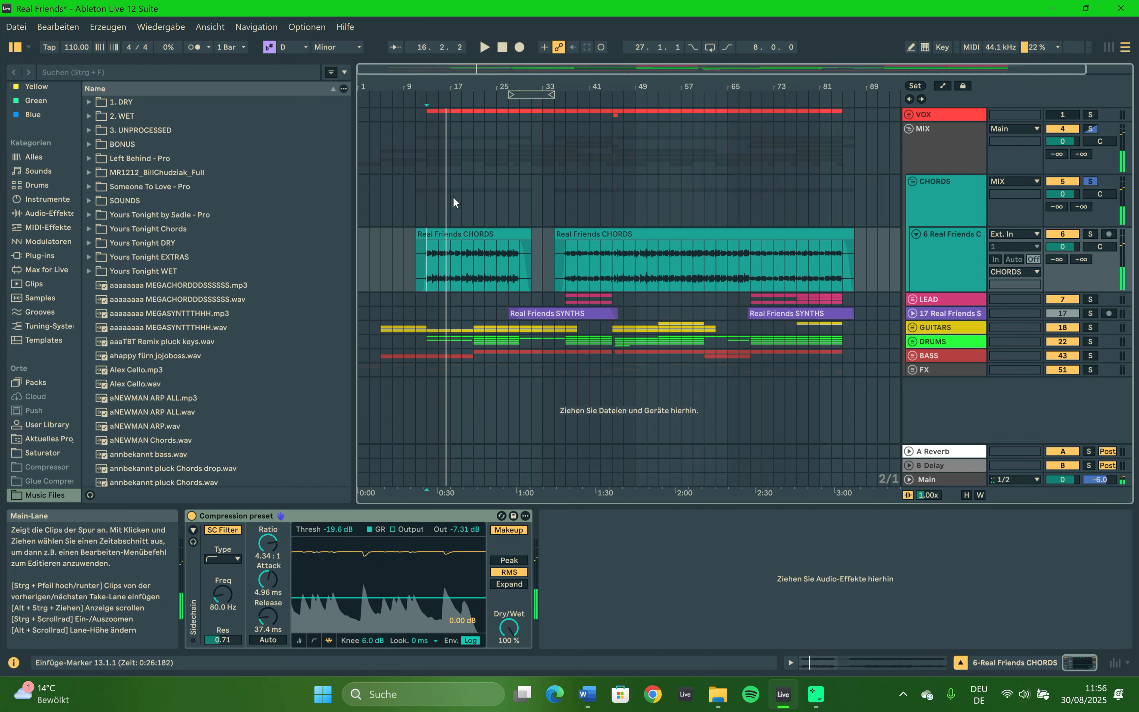
Examine the chord clip's waveform up close around bar 13, and fold the chords track and the CHORDS group.
drag(421, 92, 425, 86)
drag(459, 277, 735, 291)
click(468, 278)
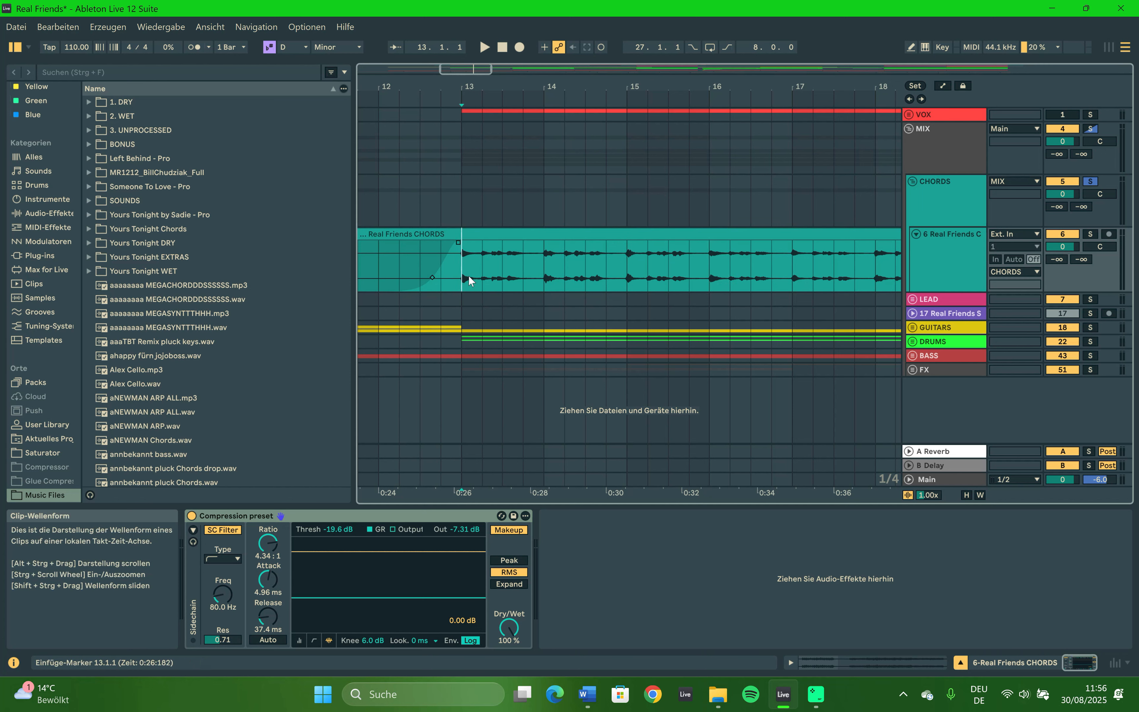
click(481, 281)
click(462, 267)
click(916, 234)
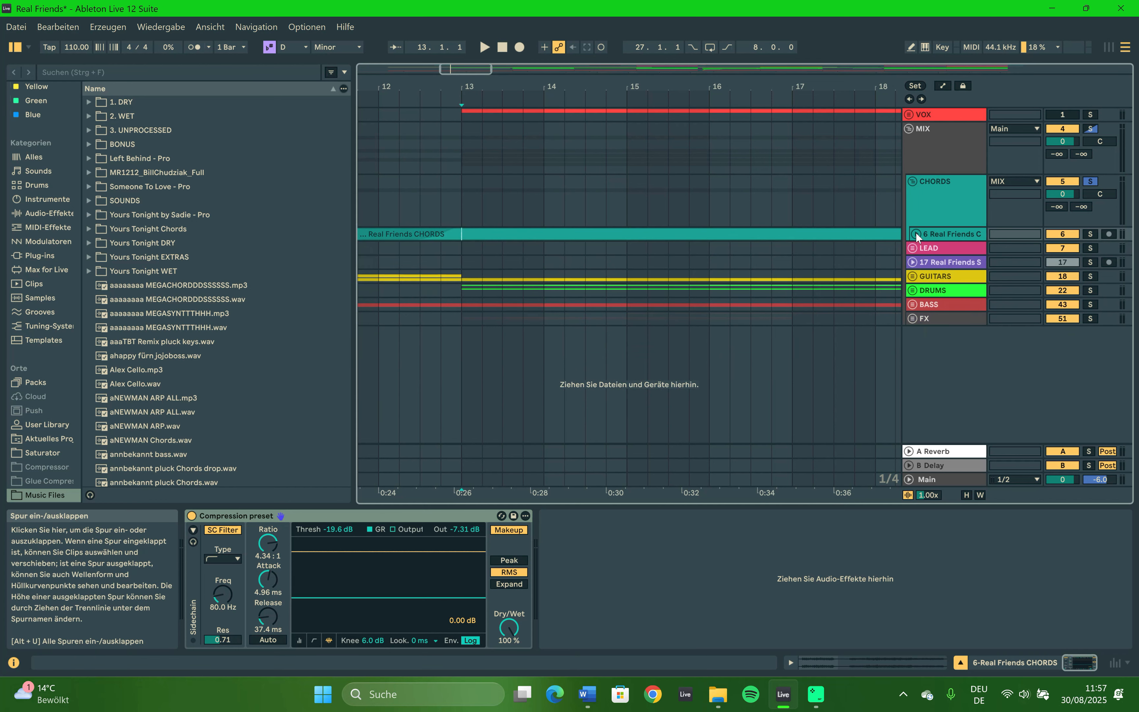
click(915, 185)
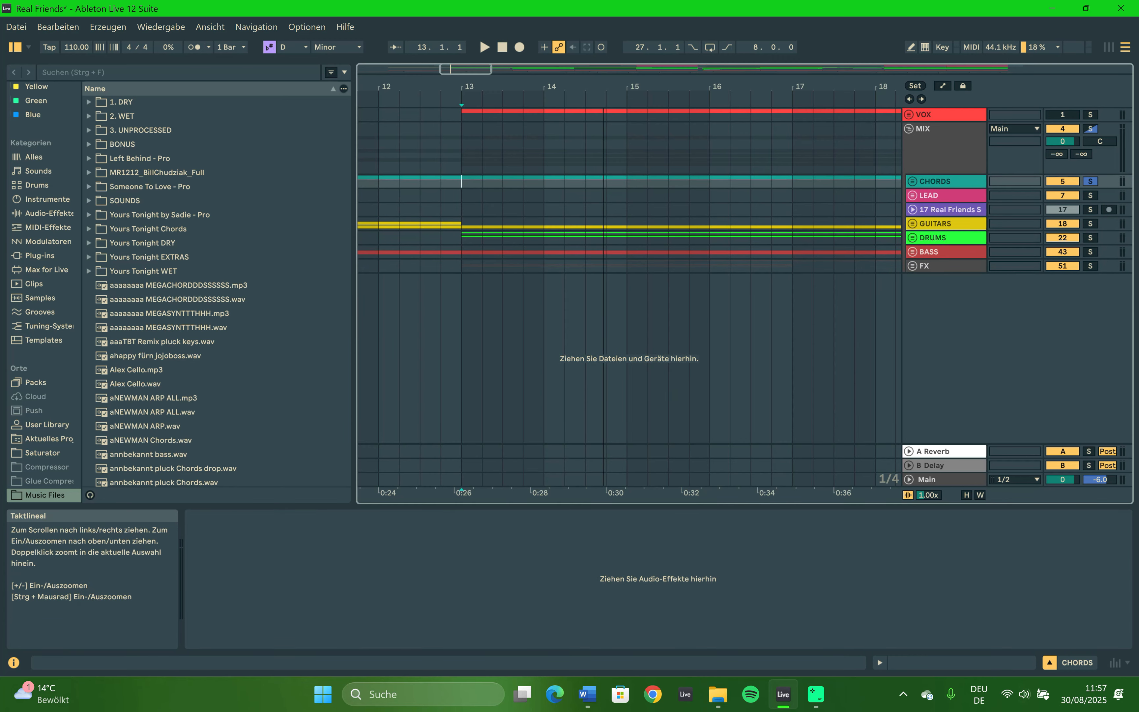
Show the chord clips across the whole arrangement, set the insert marker to bar 9, and fold the CHORDS group again.
drag(604, 85, 432, 88)
double_click(475, 182)
click(405, 232)
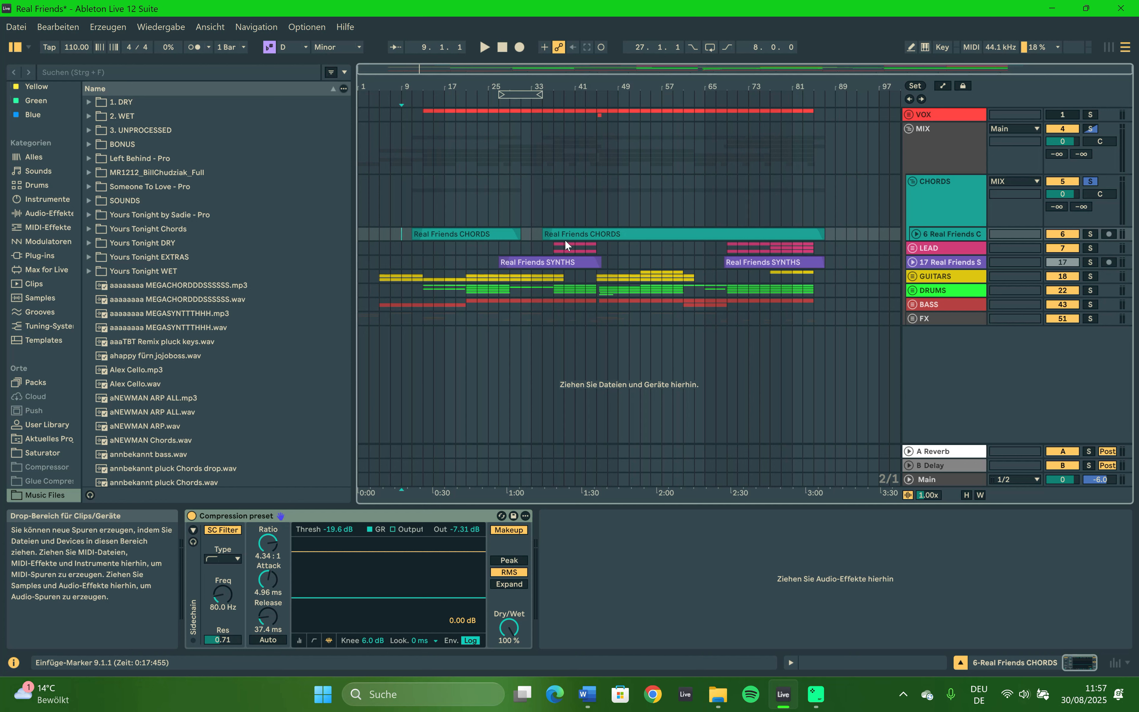
click(913, 181)
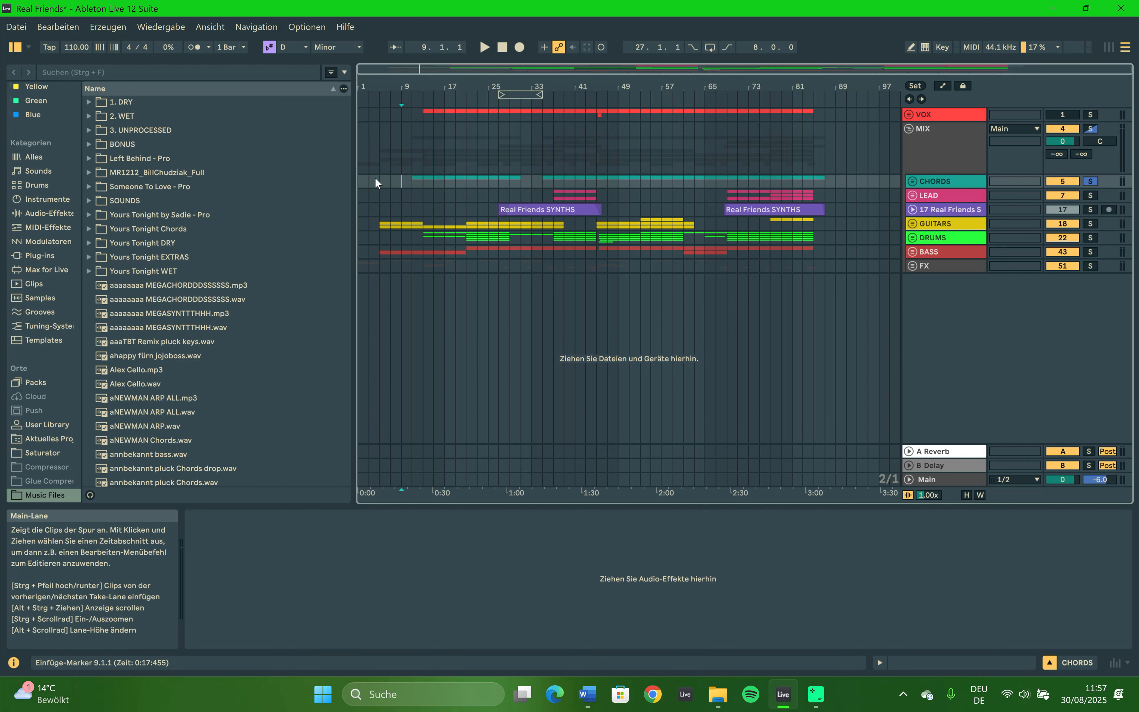
Place the insert marker at bar 37 on the LEAD group, solo LEAD instead of CHORDS, and unfold it.
drag(377, 182, 662, 209)
click(586, 183)
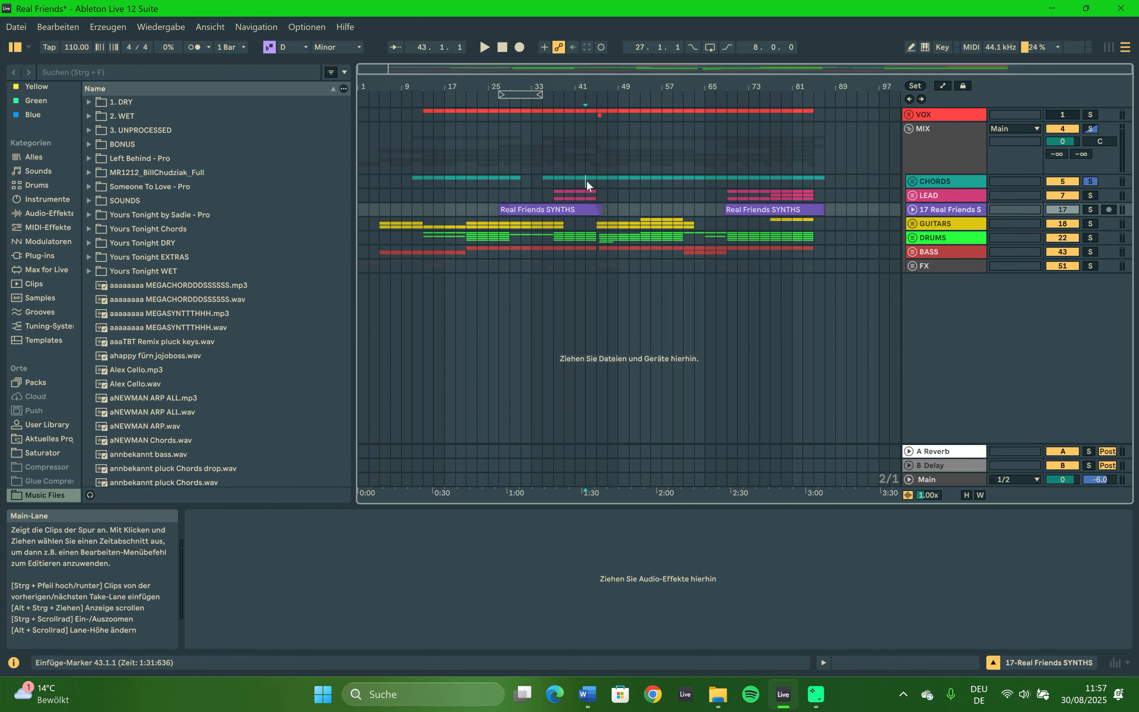
click(547, 196)
click(554, 194)
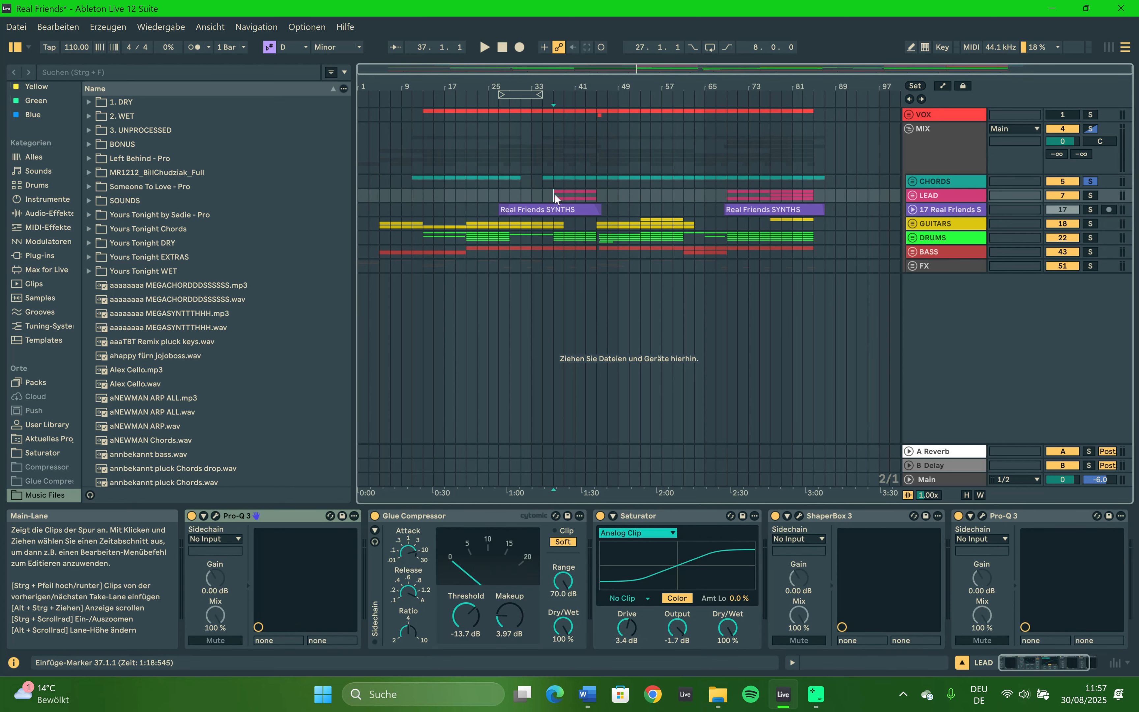
click(1090, 194)
click(913, 196)
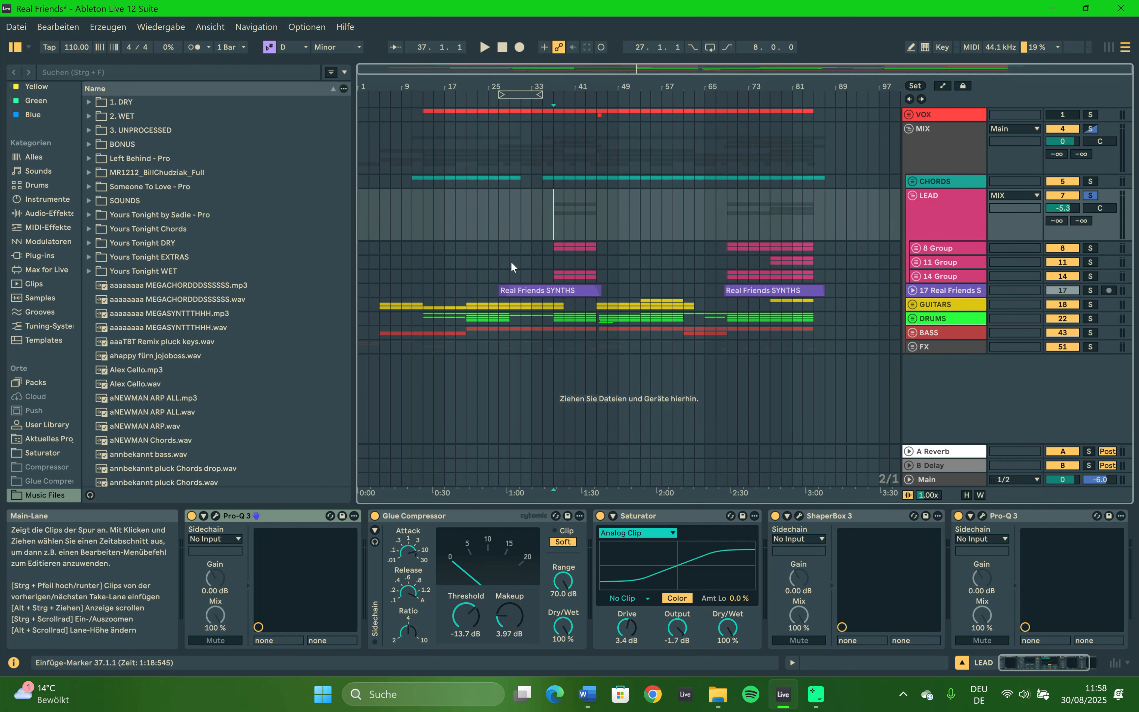
Play the soloed LEAD group from bar 37, and solo track 9 Serum 2 inside 8 Group.
key(space)
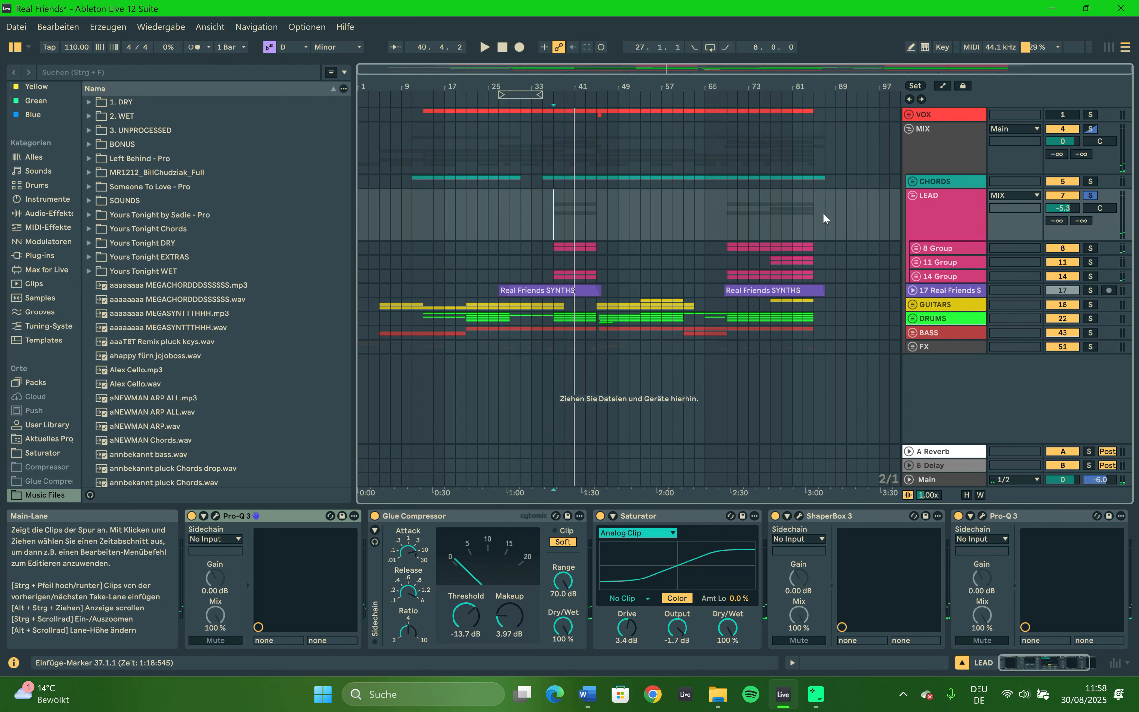
click(916, 247)
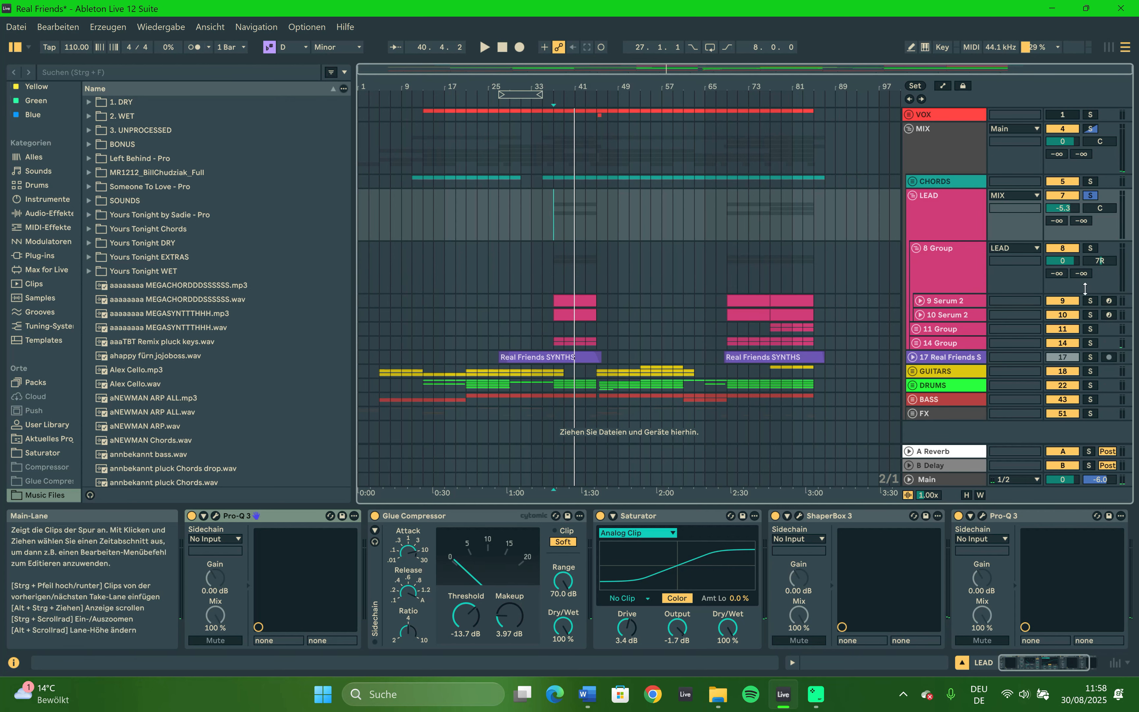
click(1090, 301)
click(553, 300)
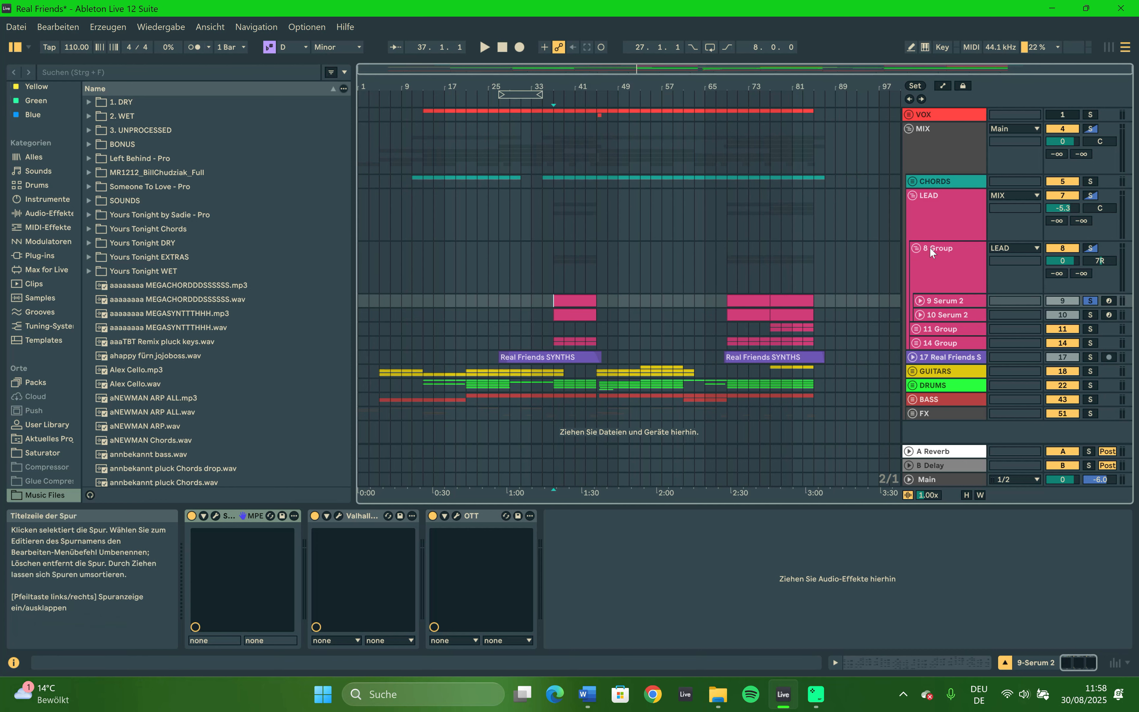
click(915, 248)
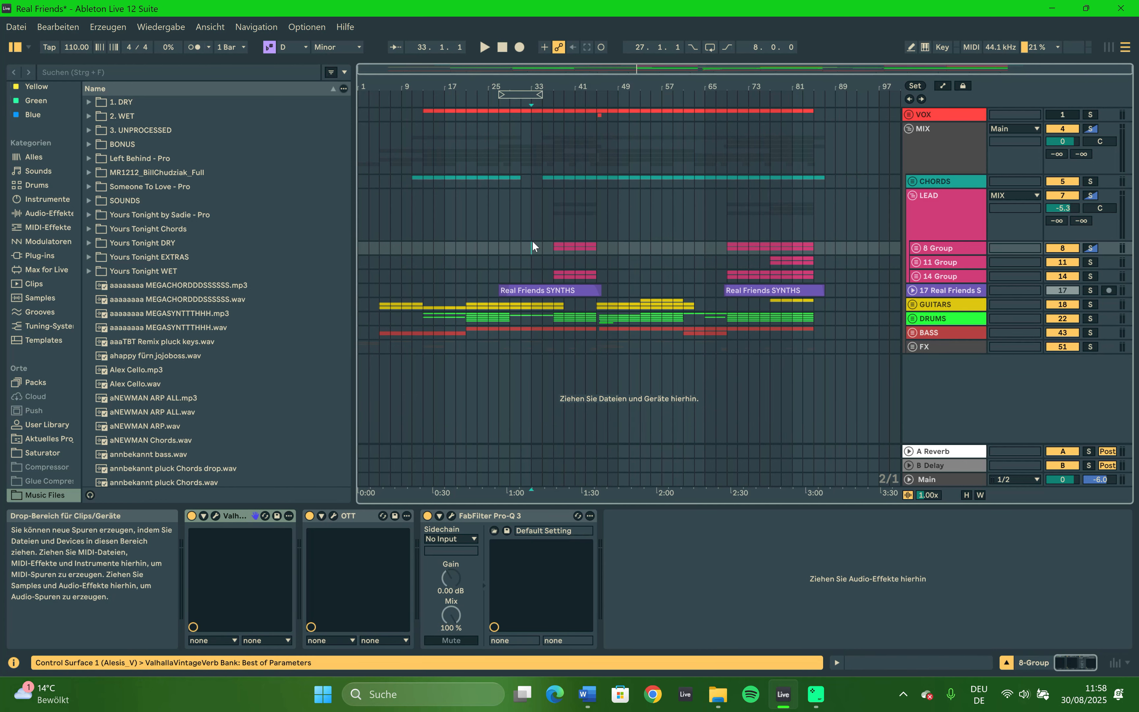
Highlight bars 33 to 51 in 14 Group and the range around the 11 Group clips, starting at bar 73.
click(534, 274)
drag(535, 274, 630, 275)
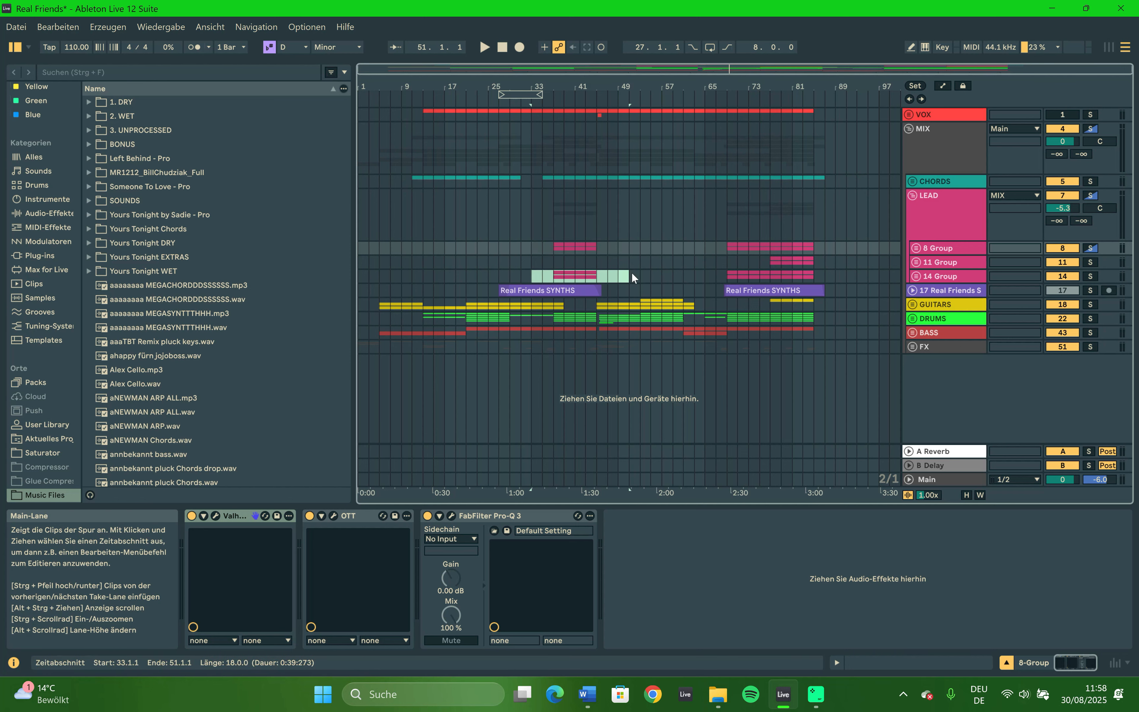
drag(749, 263, 839, 257)
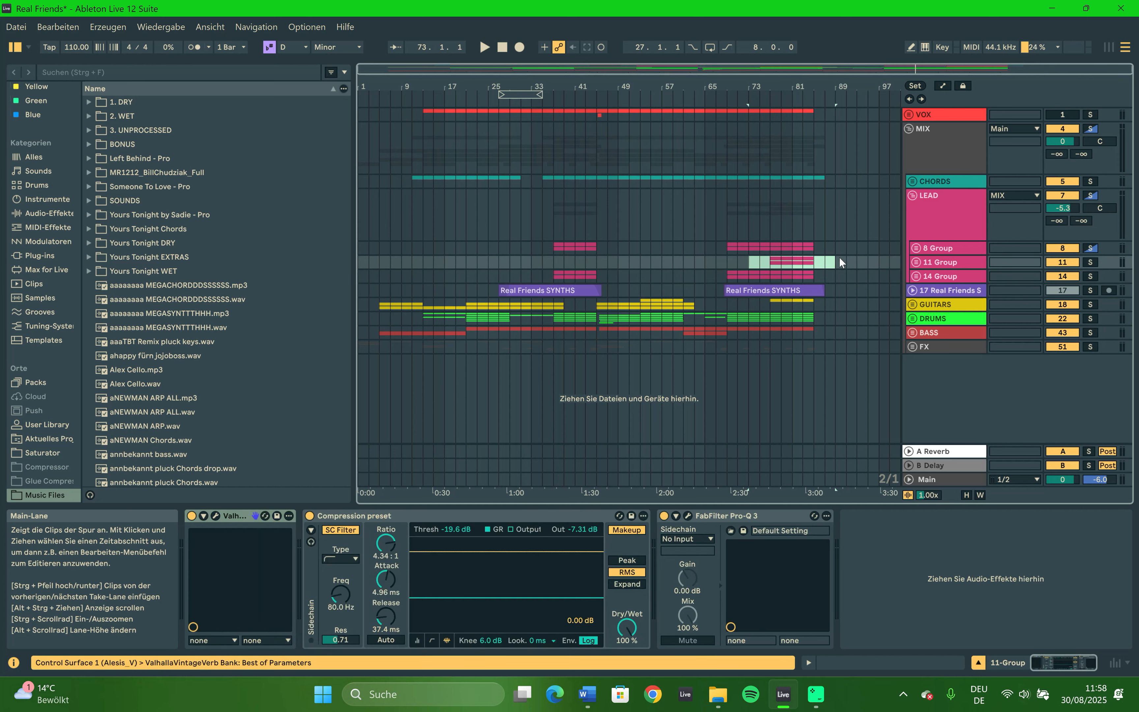
click(564, 249)
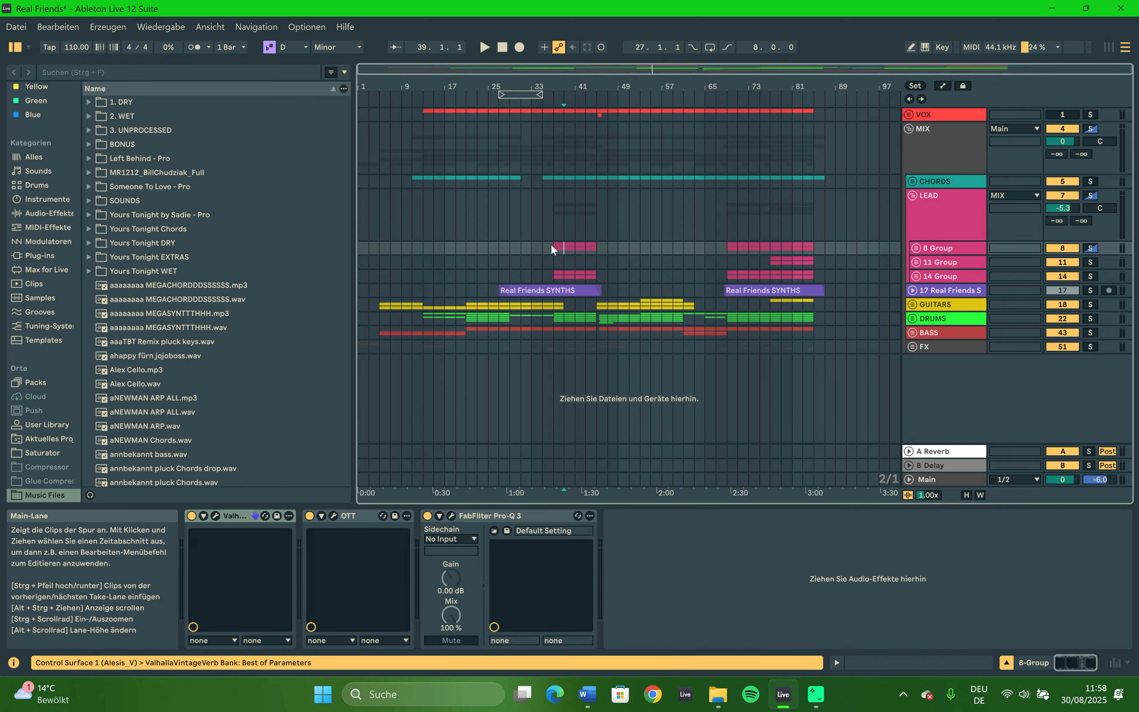
Expand 8 Group and play 9 Serum 2 from bar 37, followed by 10 Serum 2 in solo.
click(913, 248)
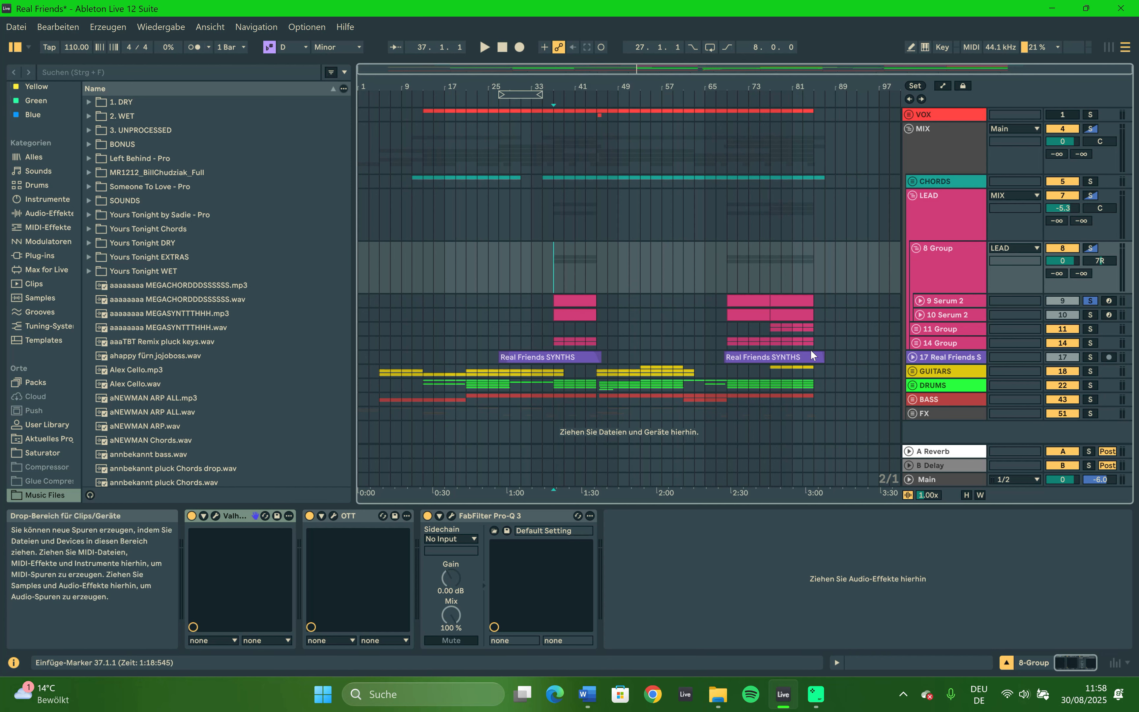
key(space)
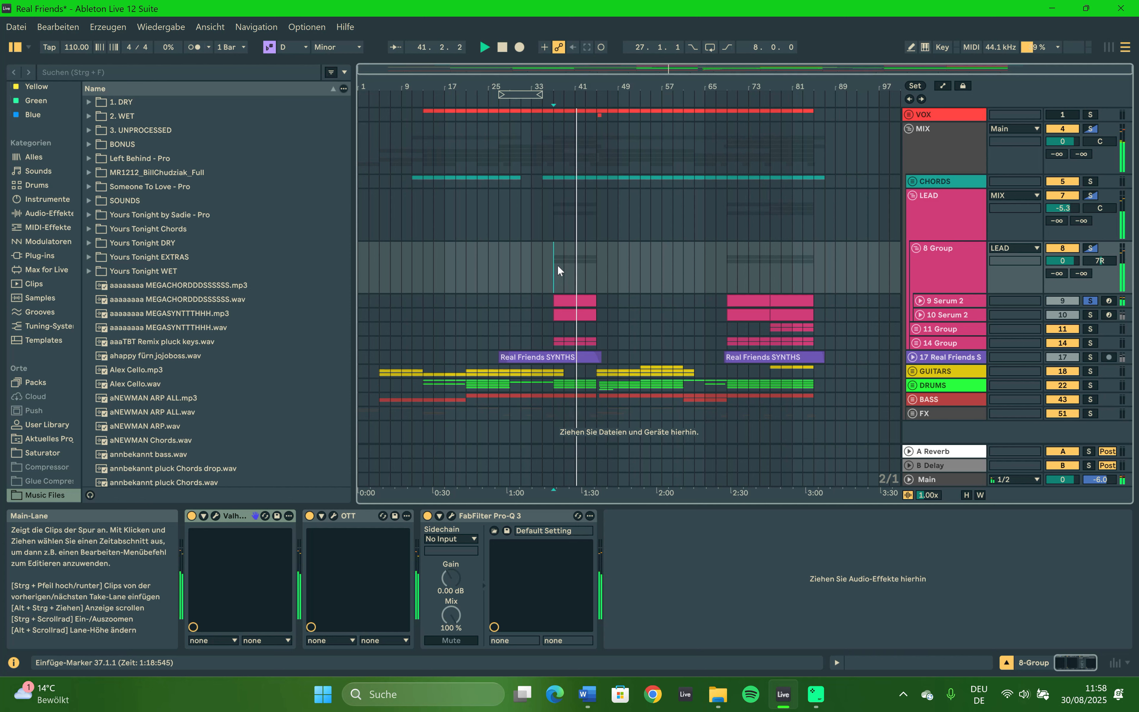
click(1086, 315)
key(space)
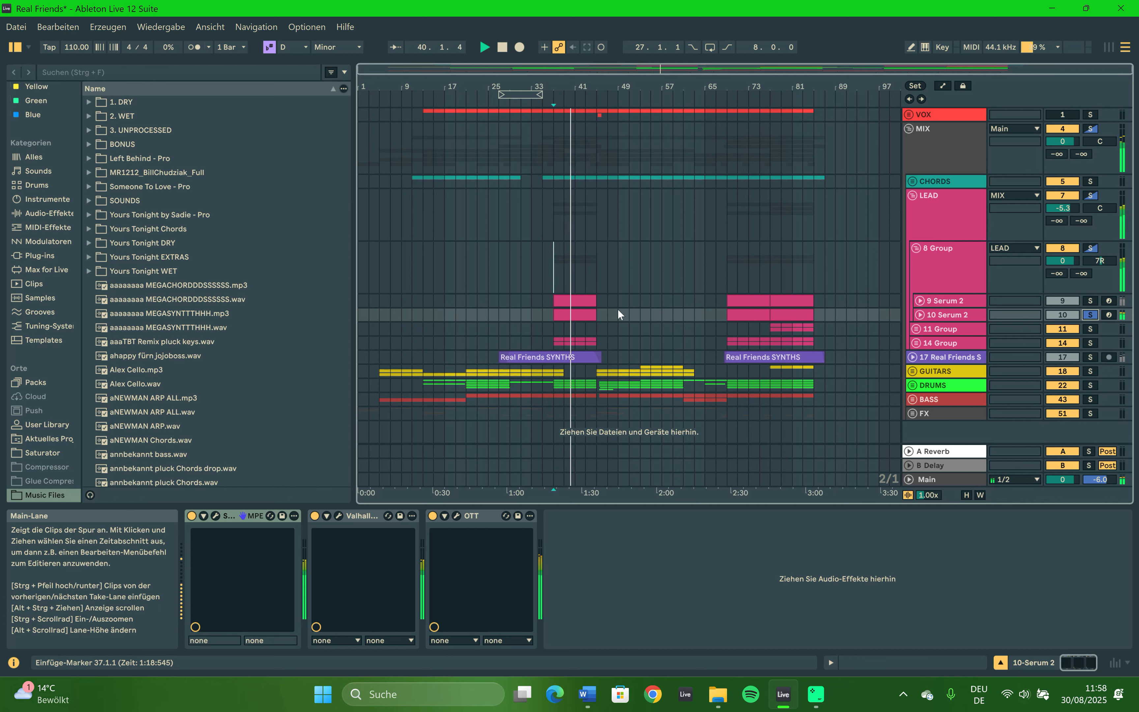
Select the bar 37 clips of both Serum 2 tracks and replay each track in solo for comparison.
click(581, 316)
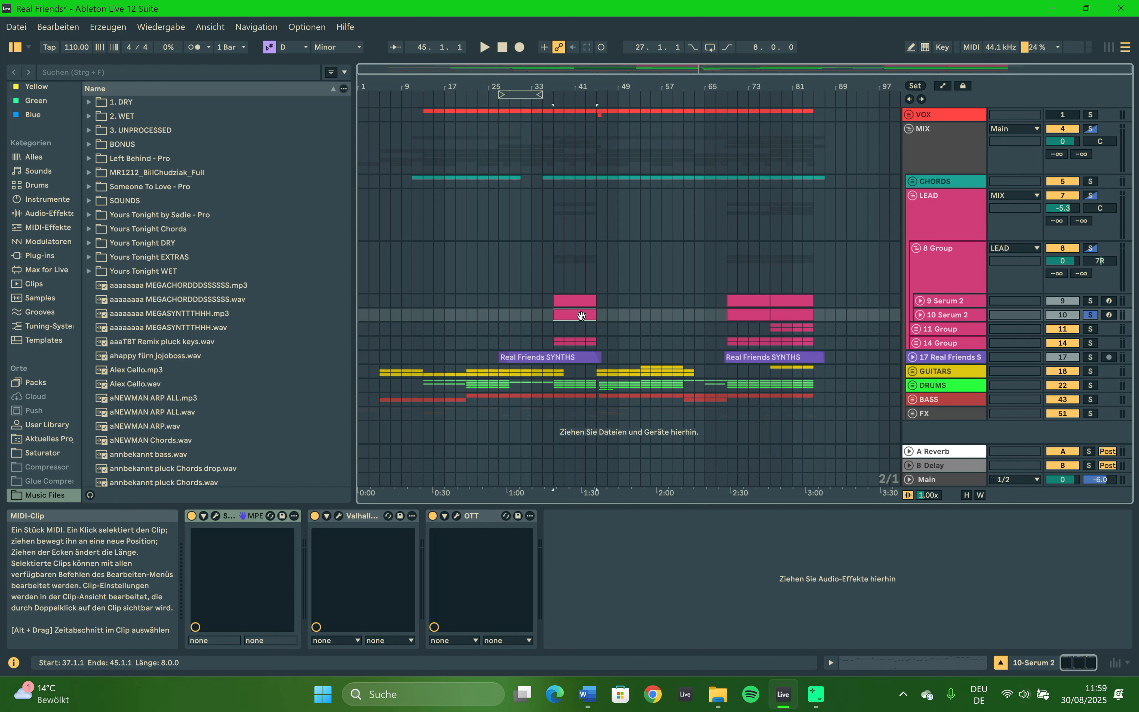
click(575, 301)
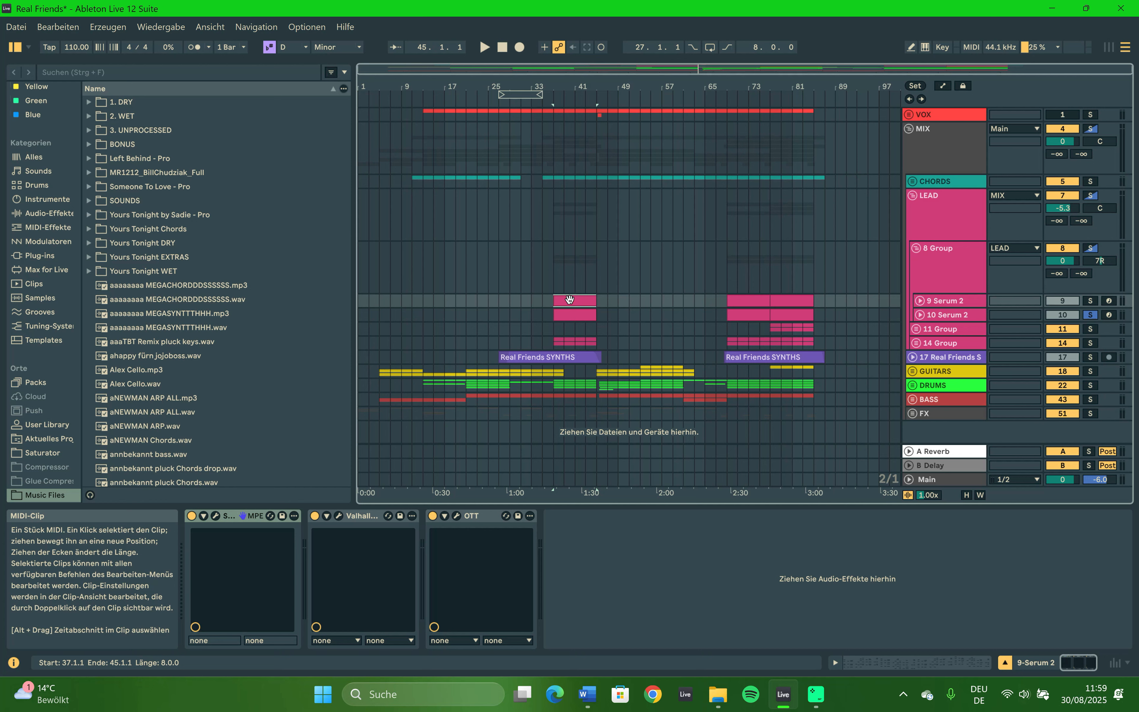
click(1092, 301)
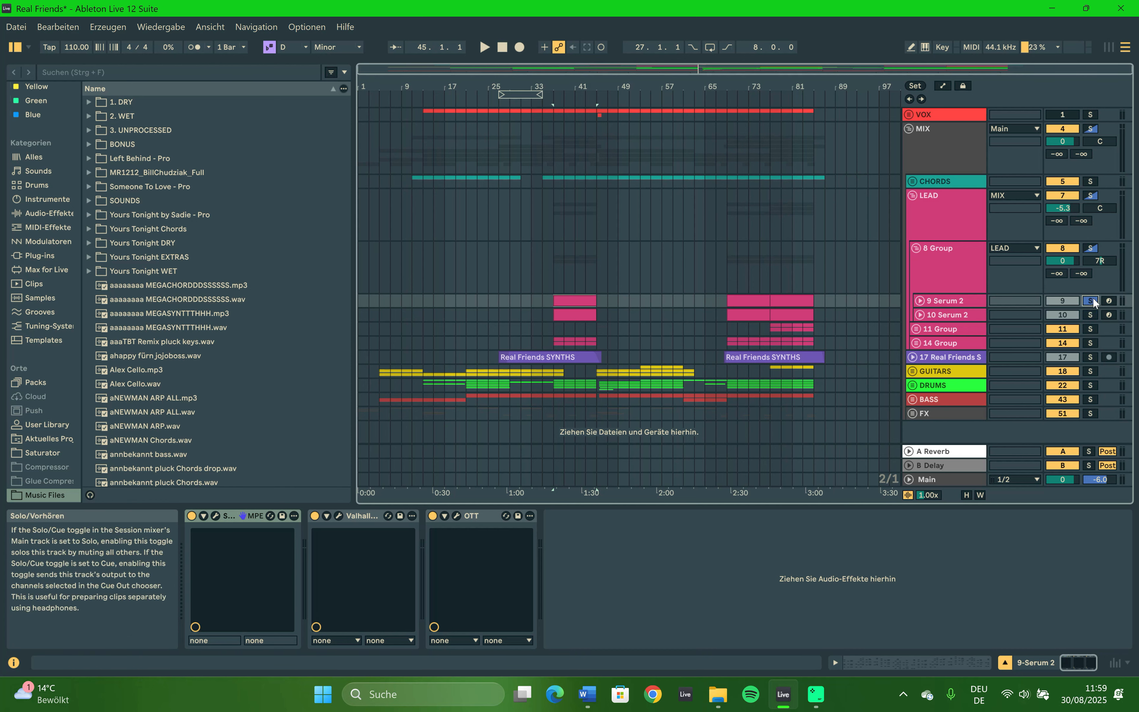
key(space)
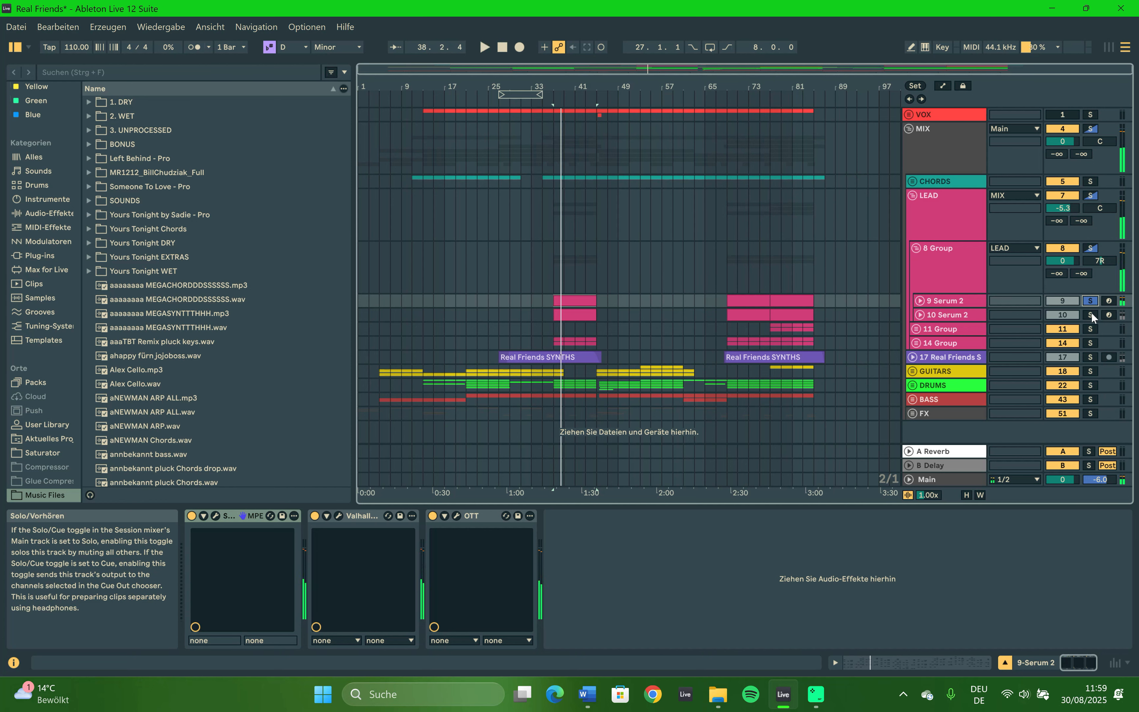
click(1090, 316)
key(space)
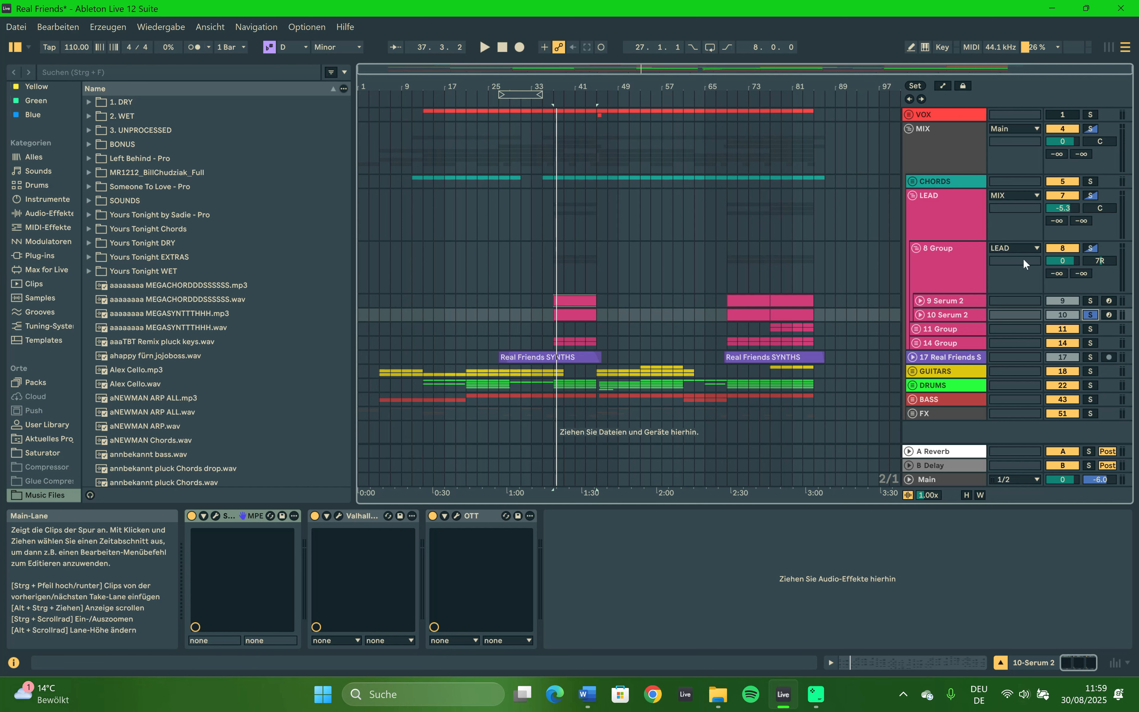
Solo the whole 8 Group and play both Serum 2 layers together from bar 37.
click(552, 299)
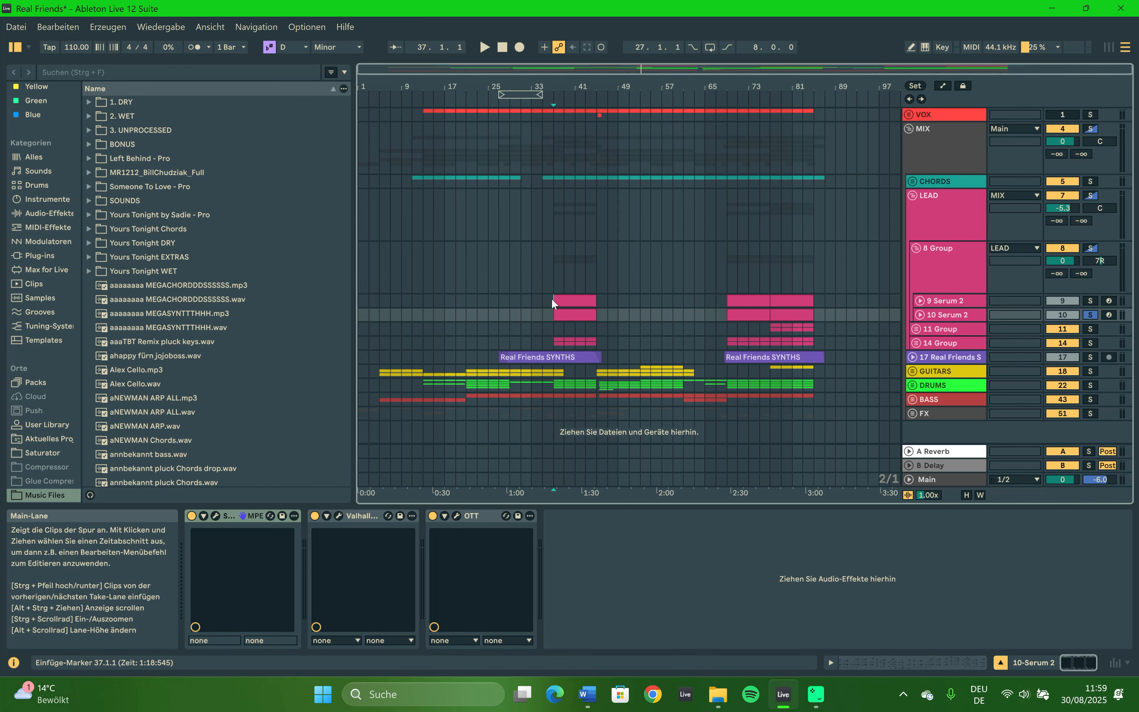
click(913, 250)
click(1093, 246)
click(915, 249)
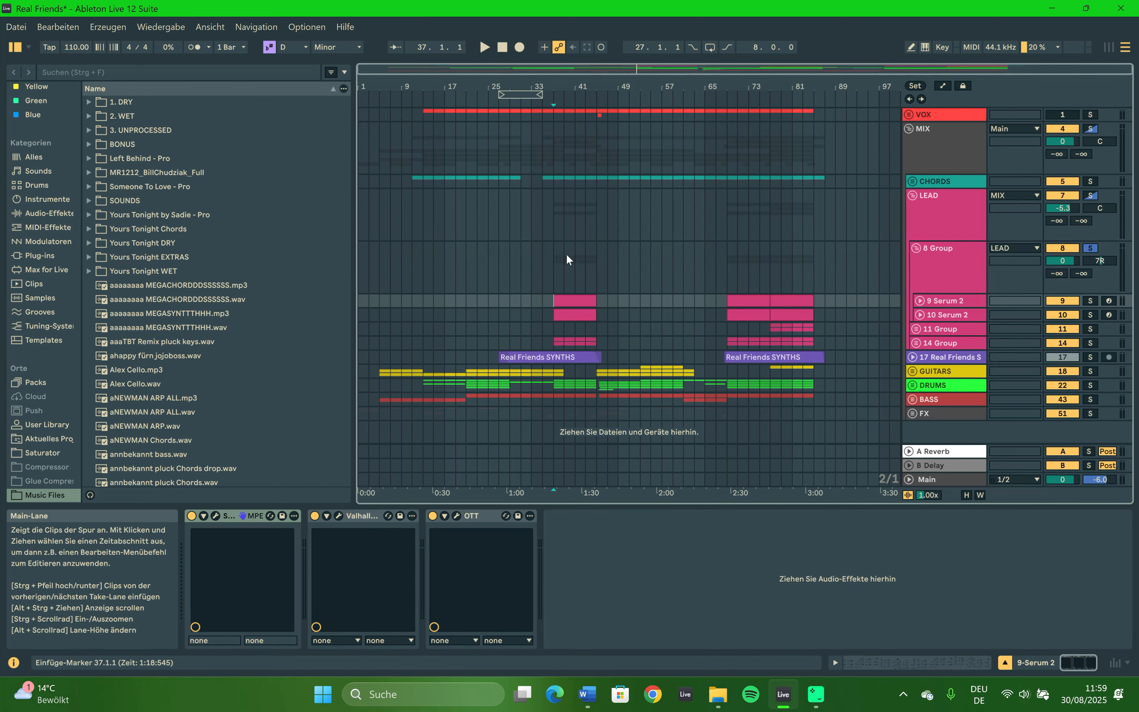
key(space)
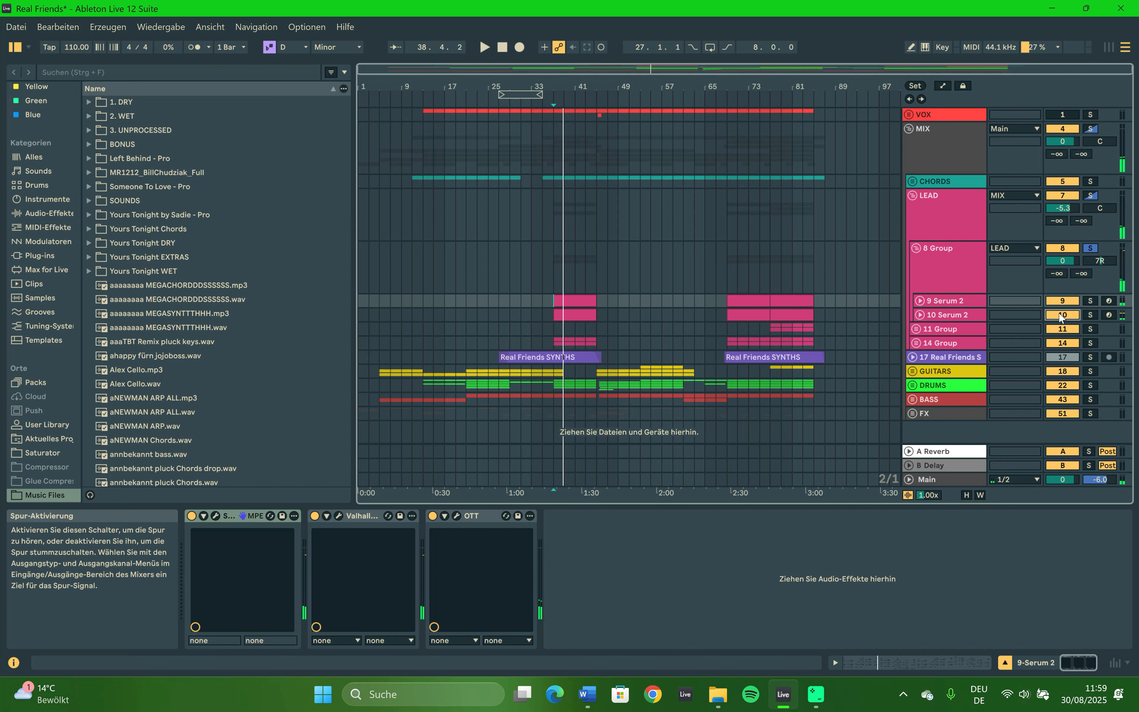
Compare the layers of 8 Group by muting 10 Serum 2 and 9 Serum 2 in turn during playback.
key(space)
key(space)
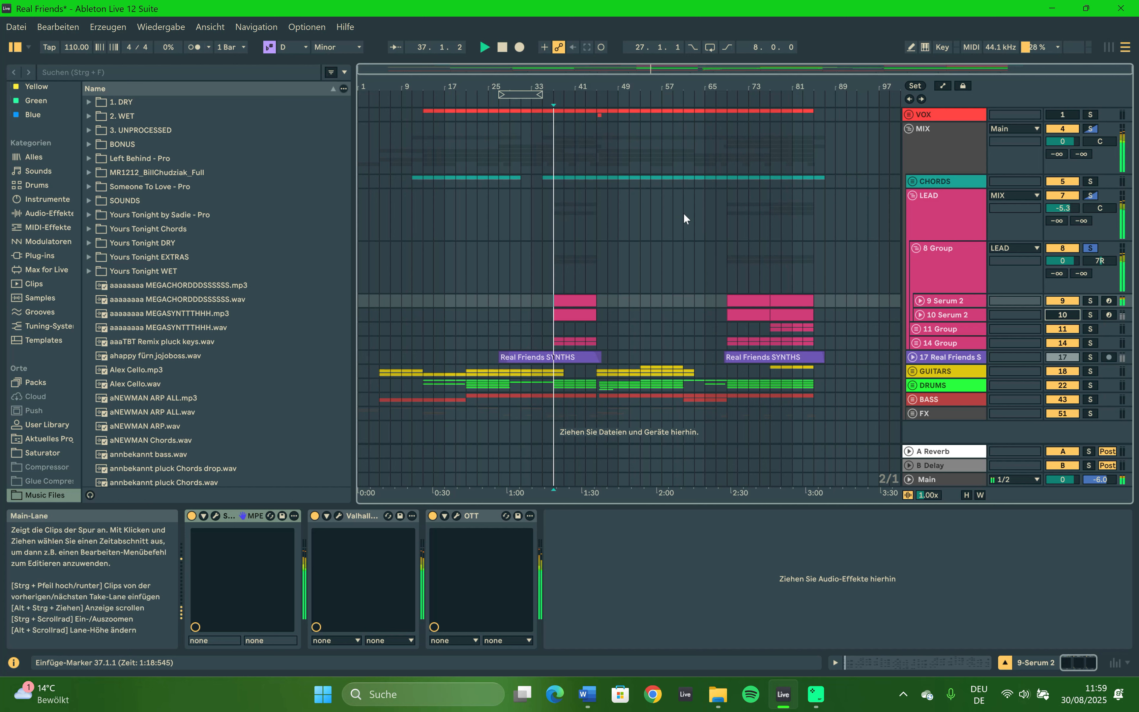
click(1063, 315)
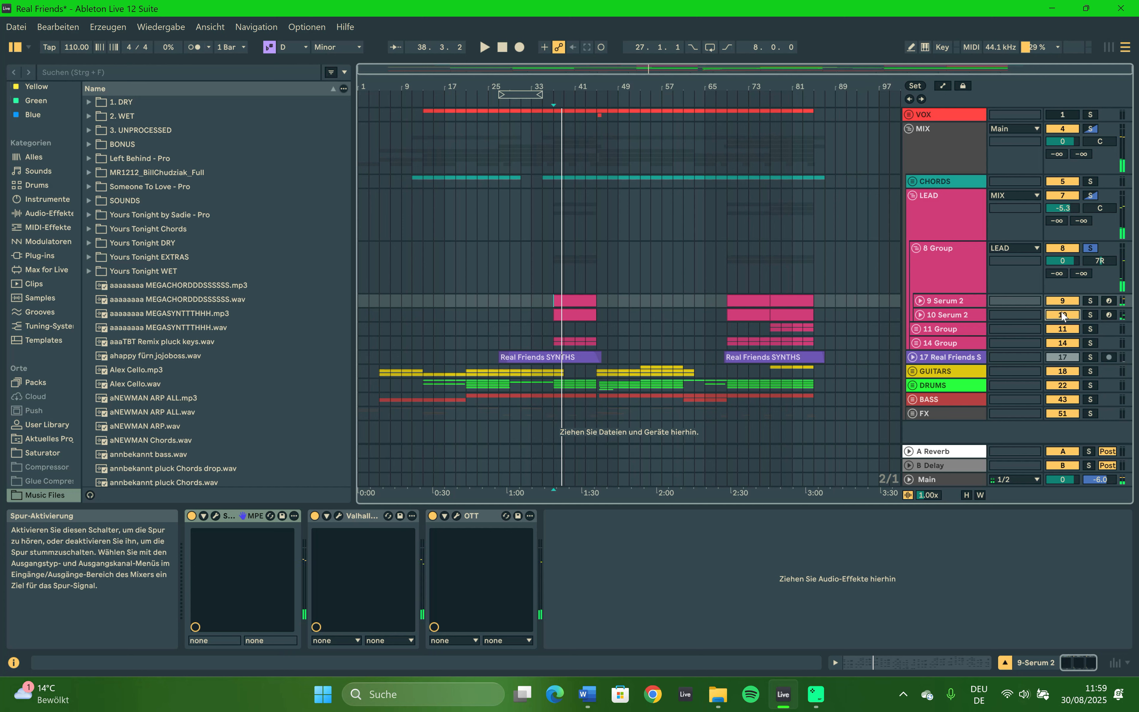
key(space)
key(space)
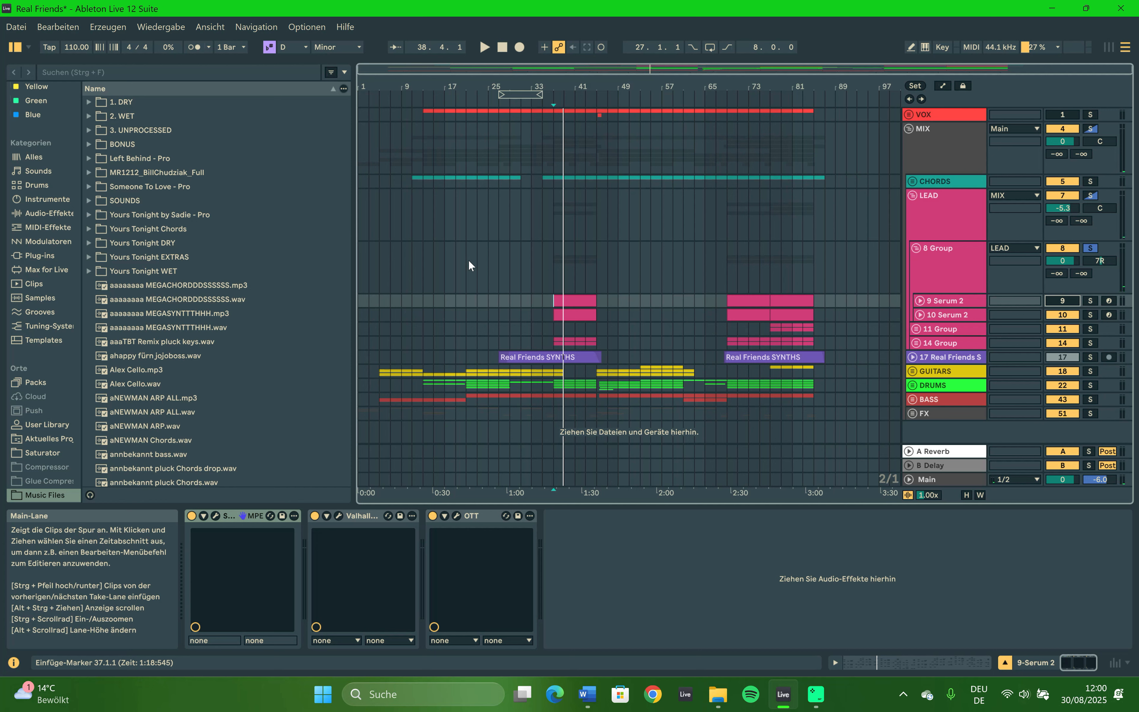
key(space)
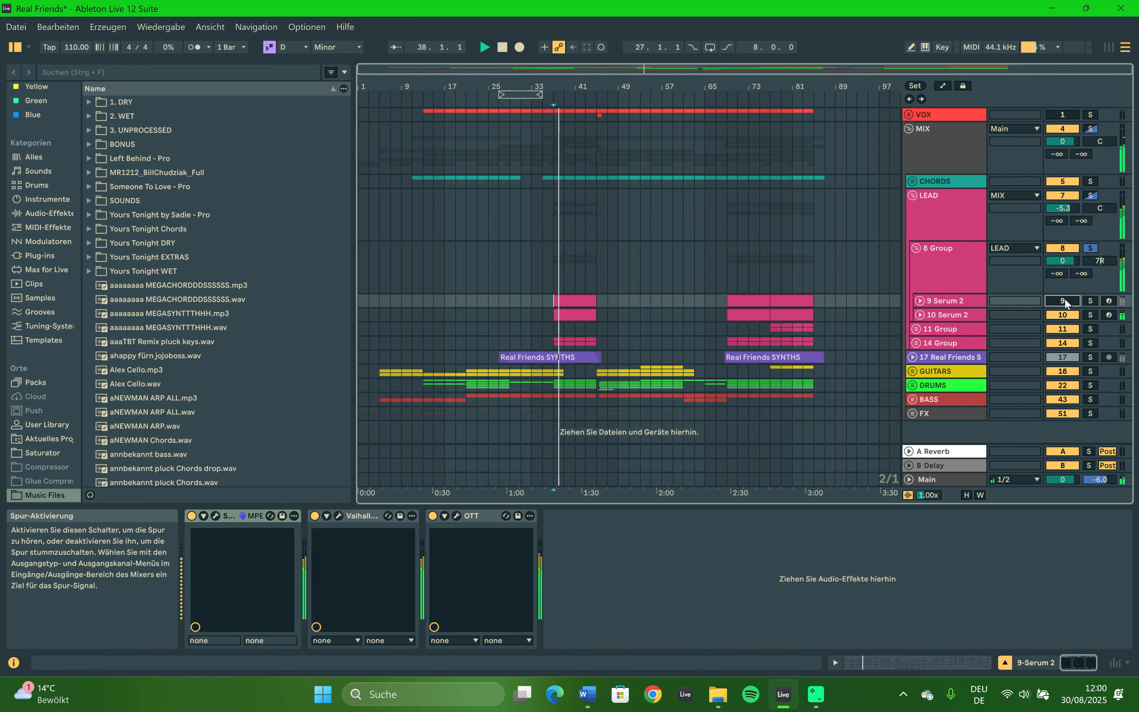
Collapse 8 Group and solo 14 Group with the insert marker at bar 37.
click(918, 249)
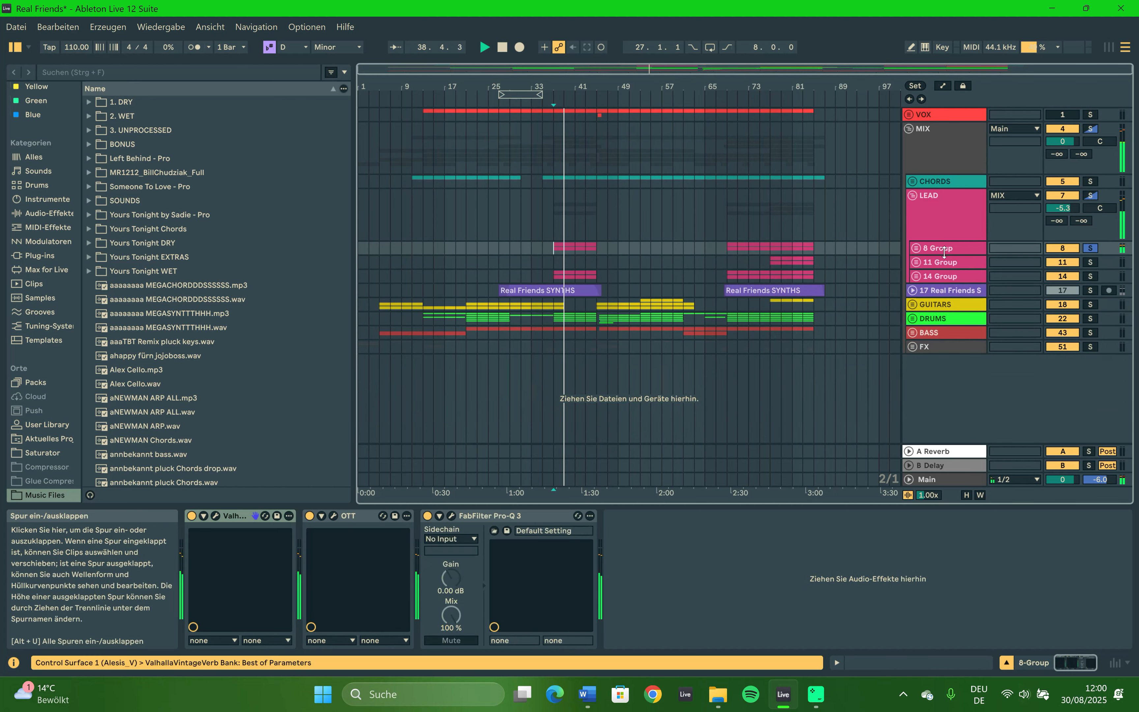
click(1091, 276)
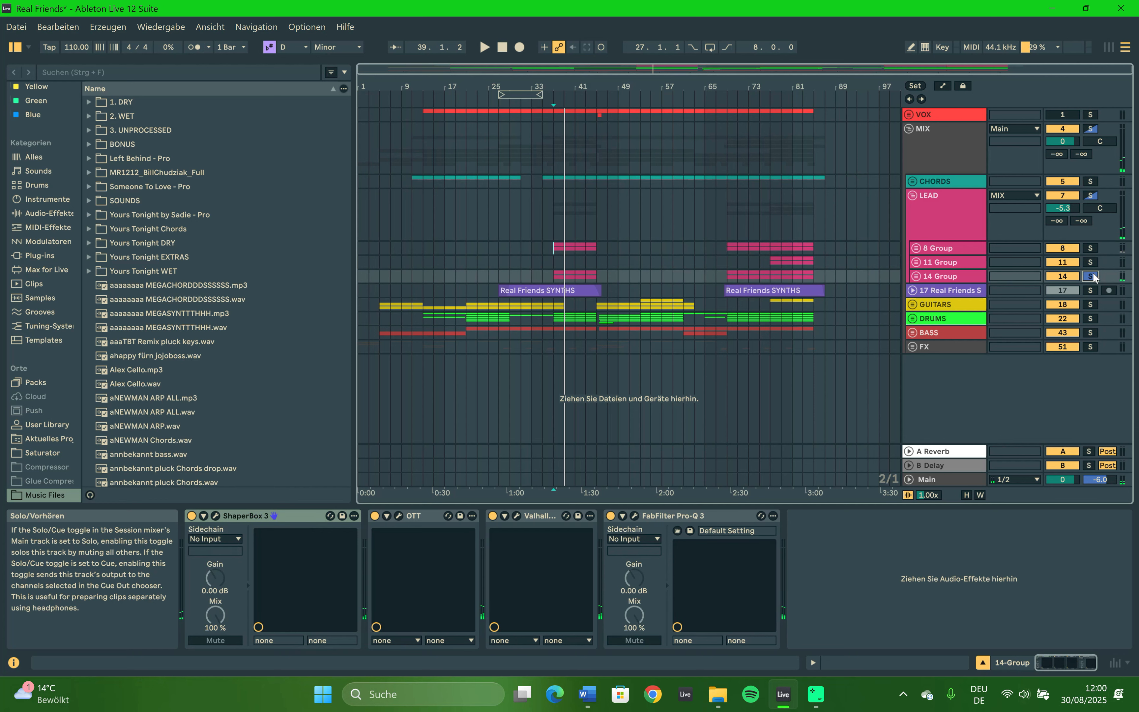
click(554, 274)
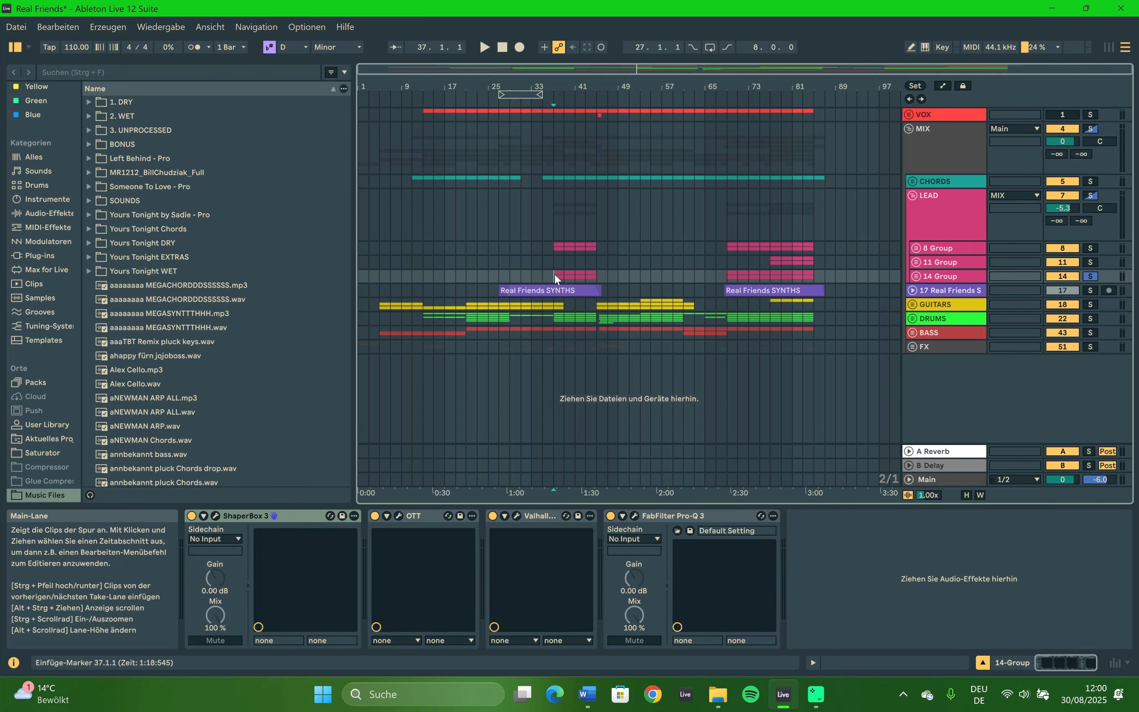
Examine the Filter and Width settings of ShaperBox 3 on 14 Group, and close the plug-in window.
click(214, 515)
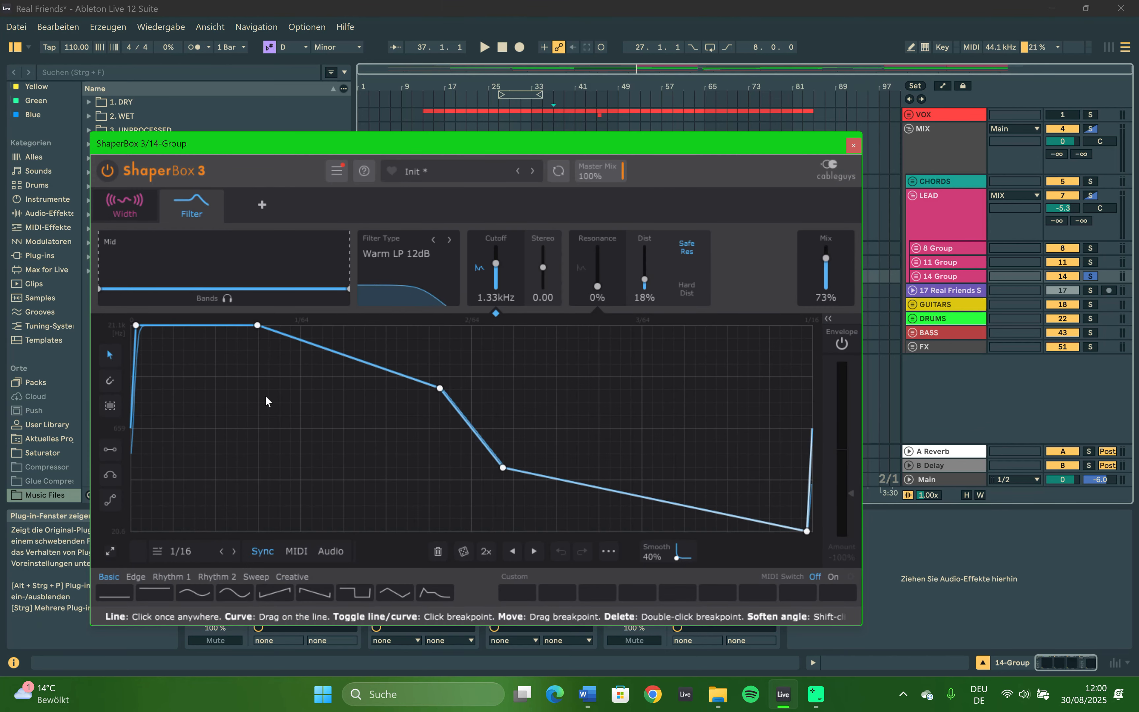
mouse_move(192, 215)
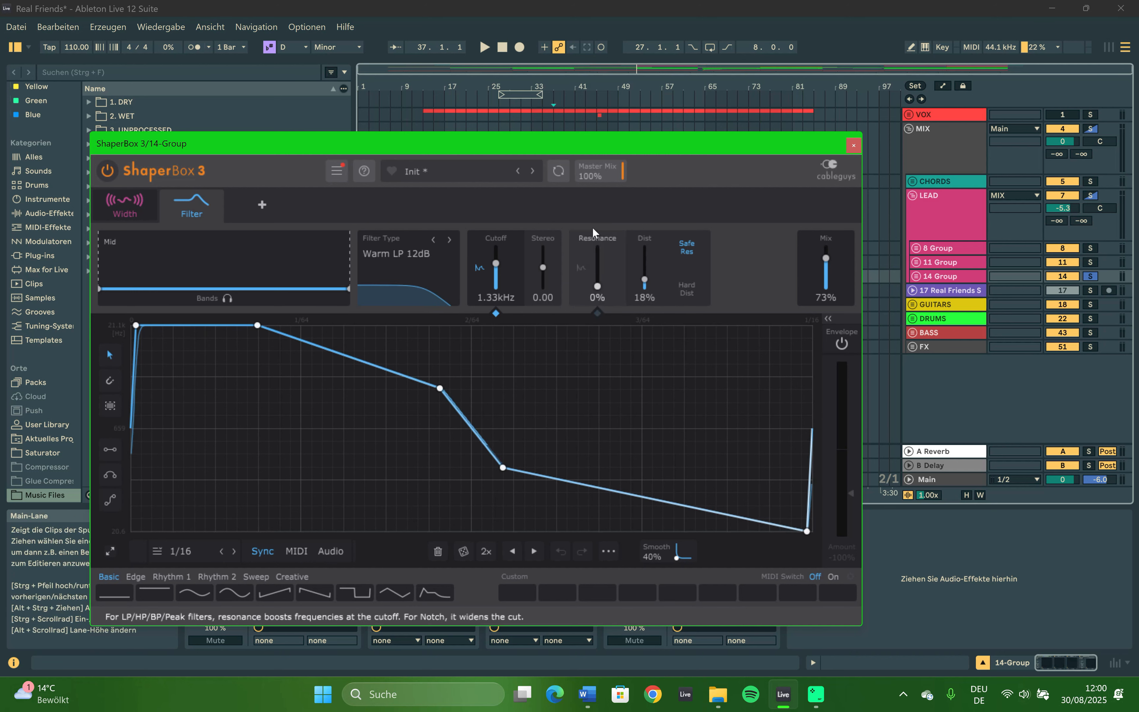
click(125, 210)
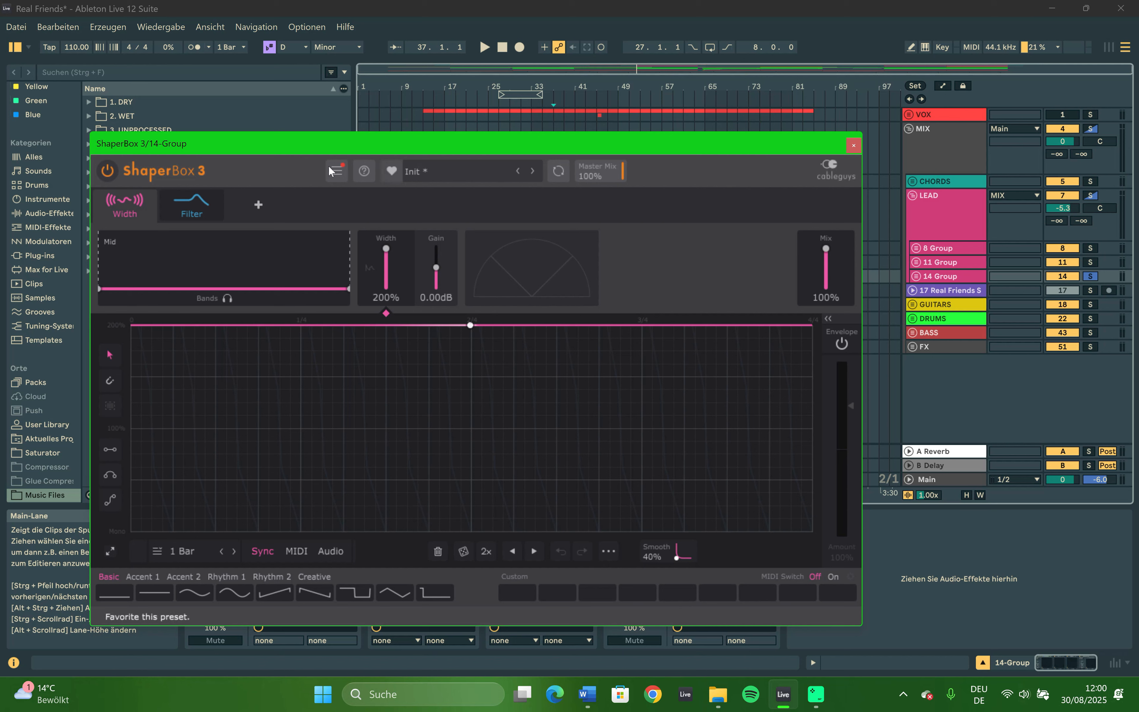
click(183, 204)
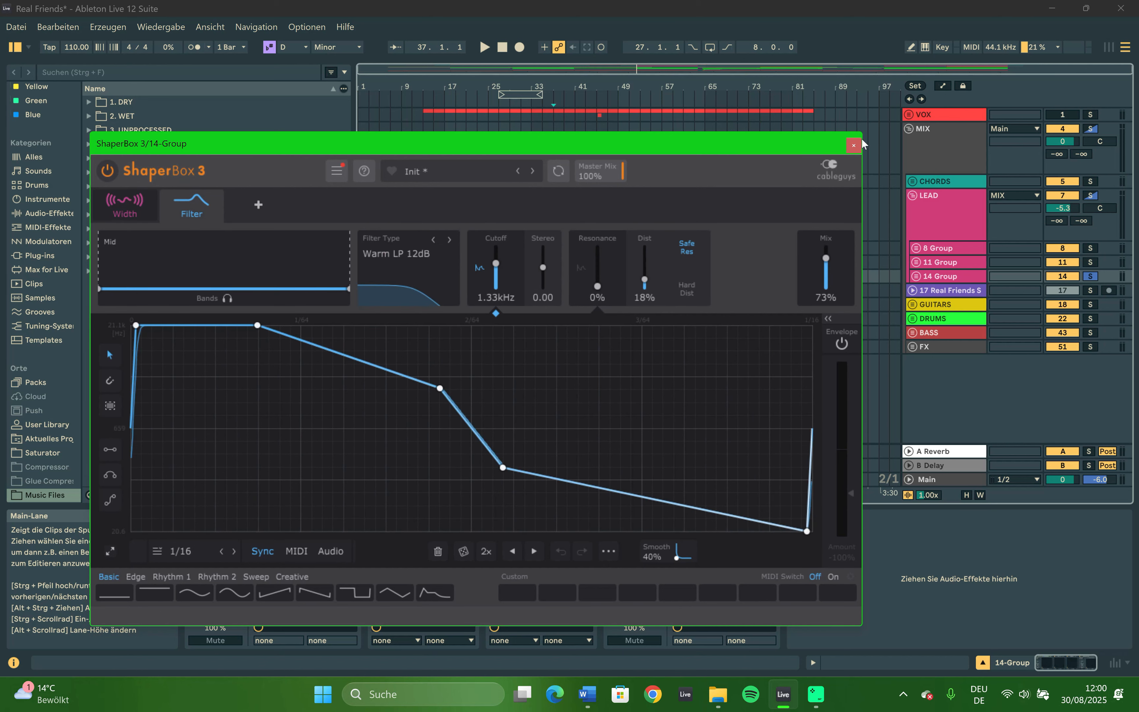
click(854, 145)
Play 14 Group alone from bar 37, and again with 8 Group soloed alongside it.
click(954, 251)
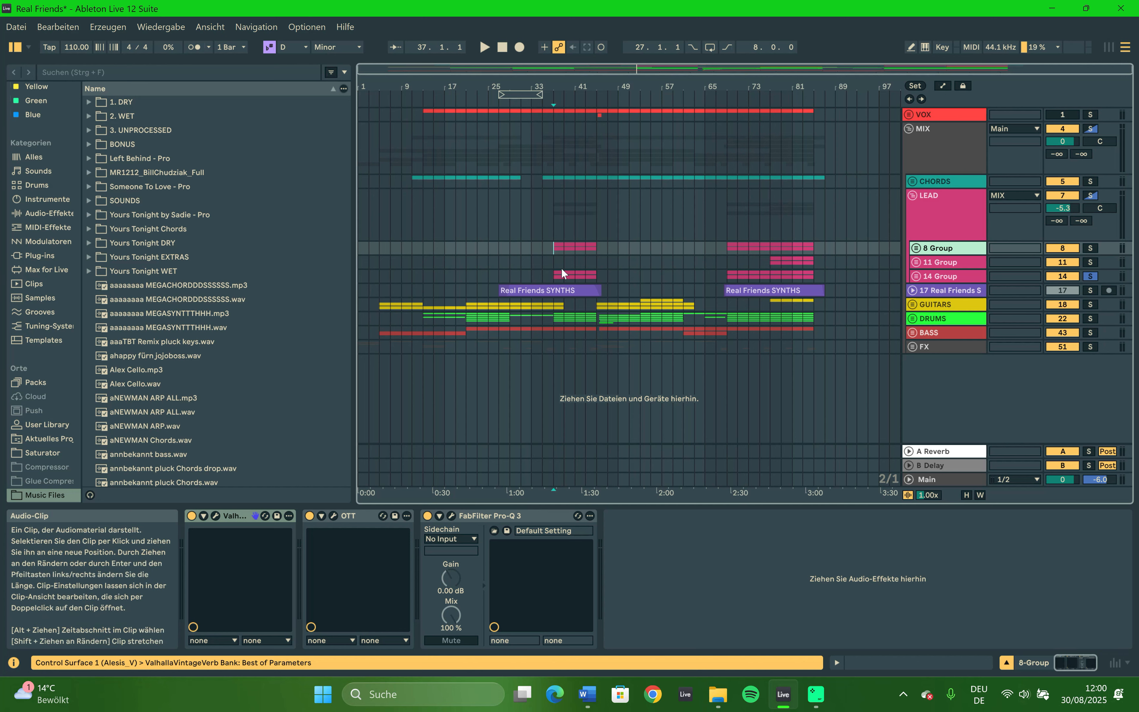
click(554, 274)
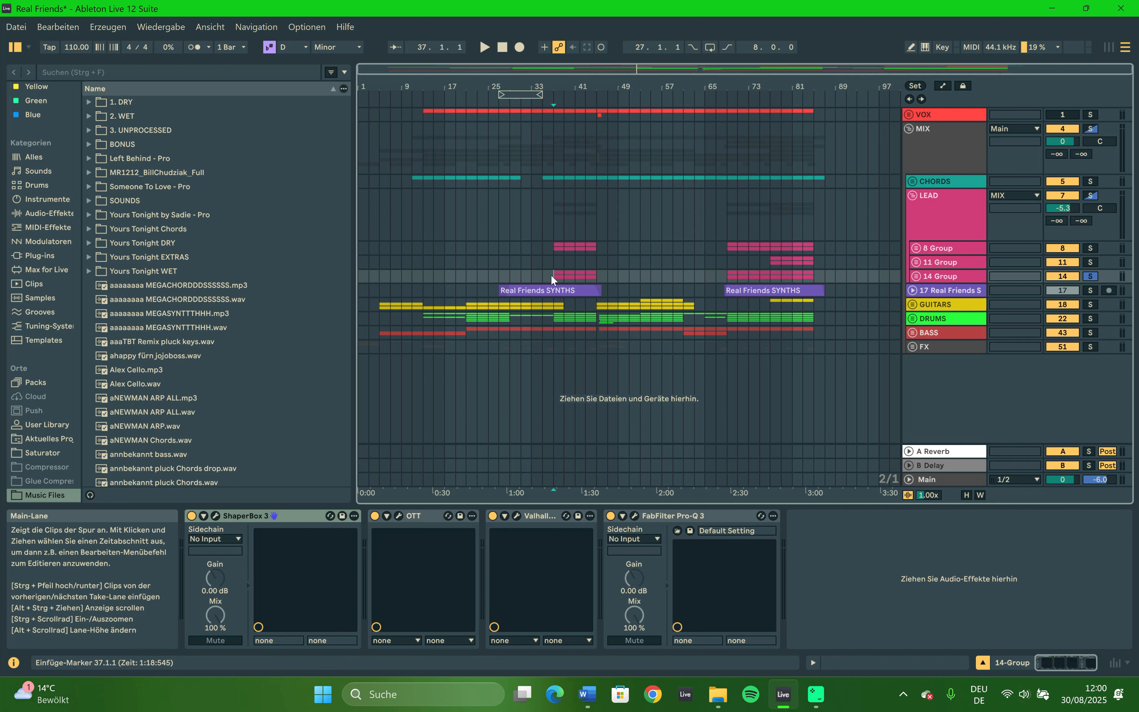
key(space)
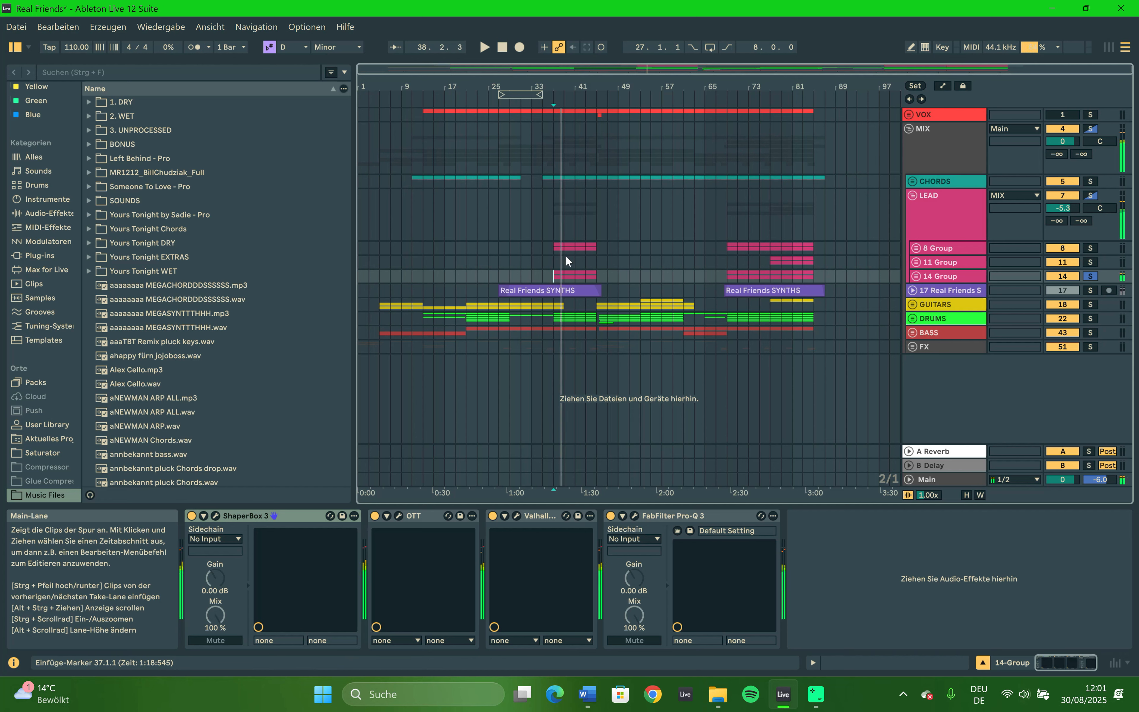
key(space)
click(555, 248)
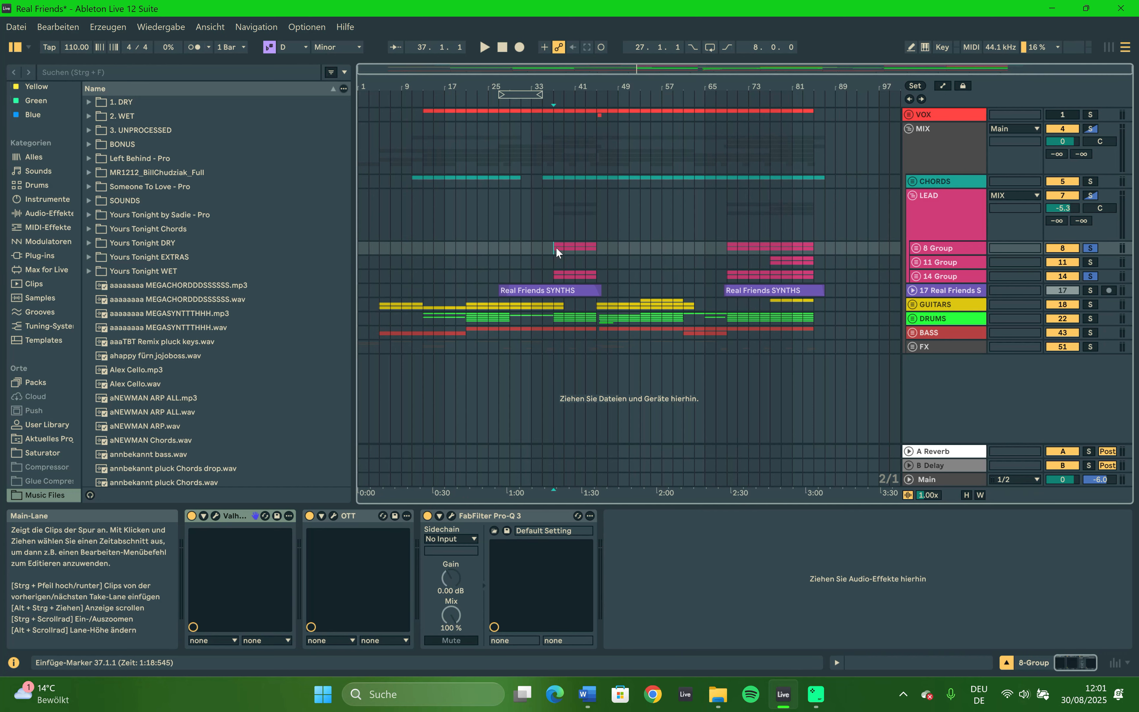
key(space)
Highlight bars 35 to 47 and bars 77 to 85 across 8 Group, 11 Group and 14 Group.
click(771, 262)
drag(541, 247, 608, 274)
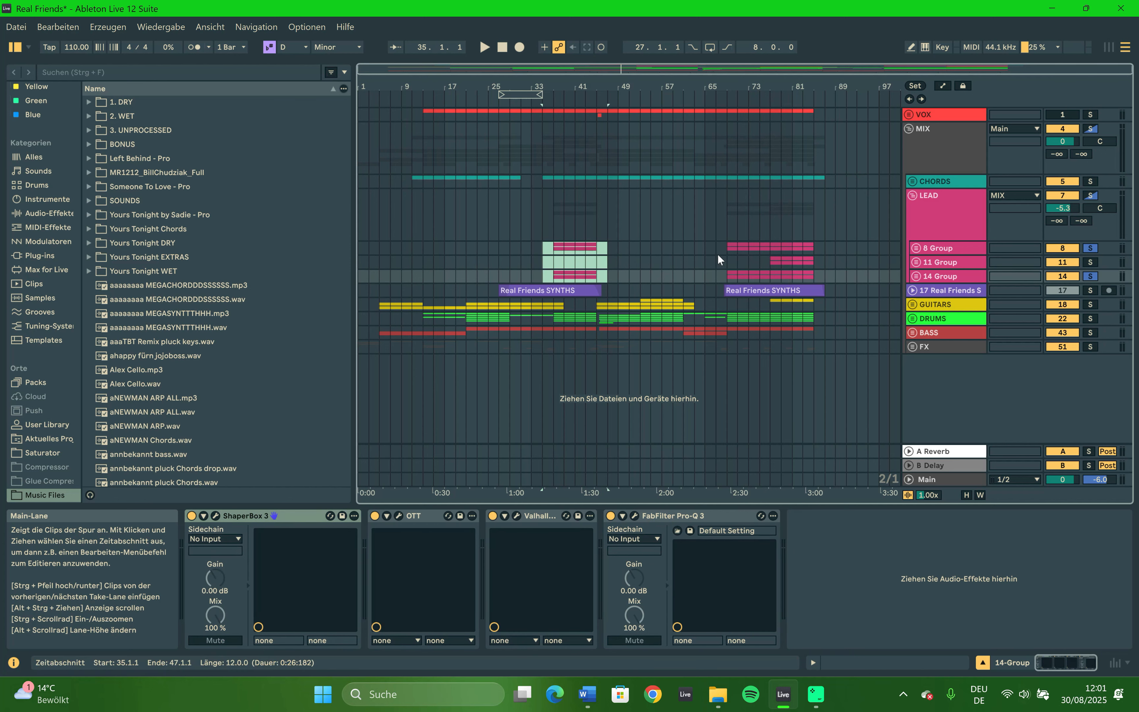
drag(720, 246, 771, 259)
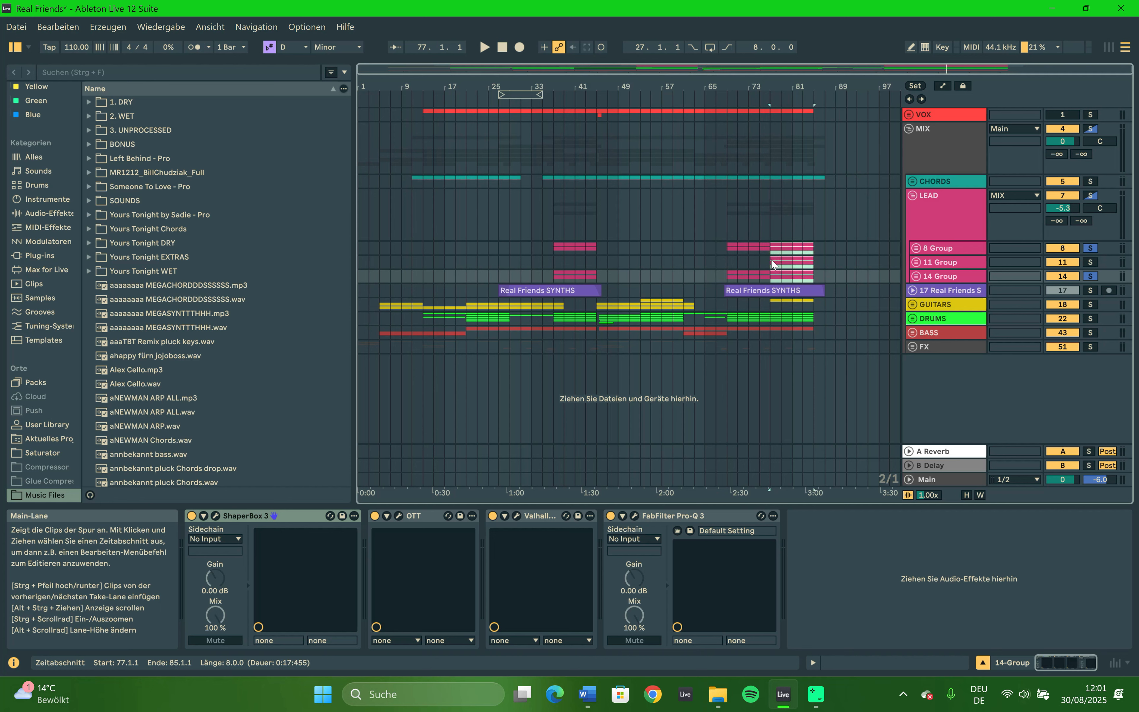
Solo 11 Group, expand it to show its tracks, and play it from bar 77.
click(1094, 263)
click(770, 260)
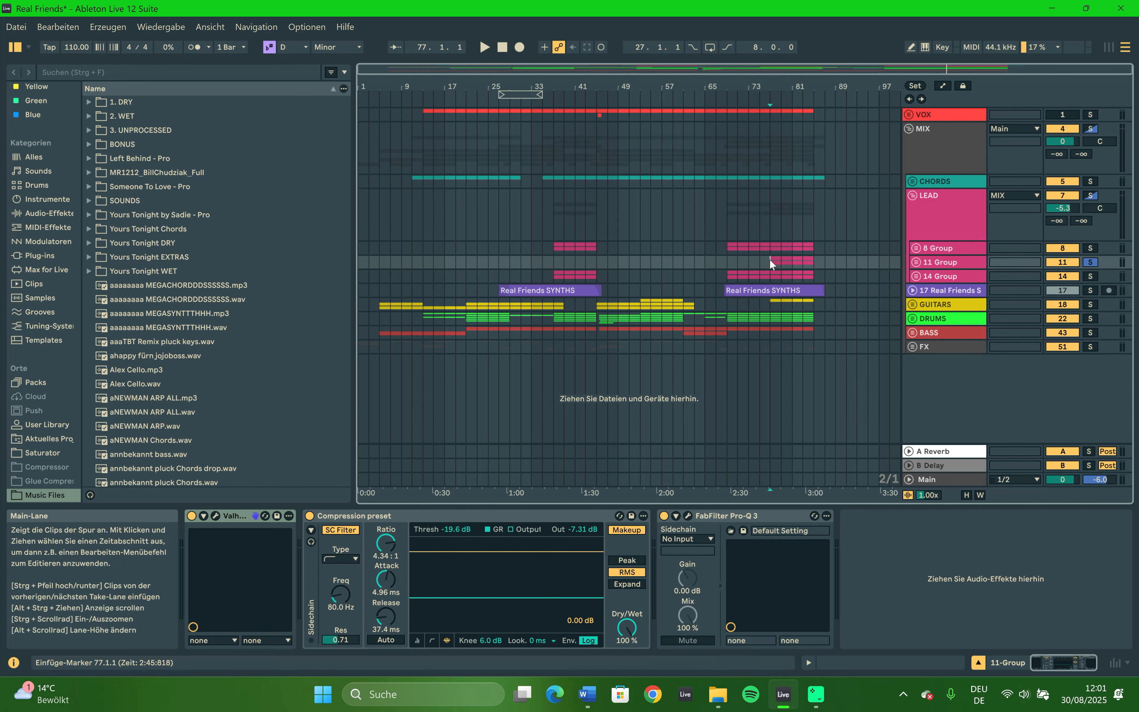
click(916, 263)
click(770, 295)
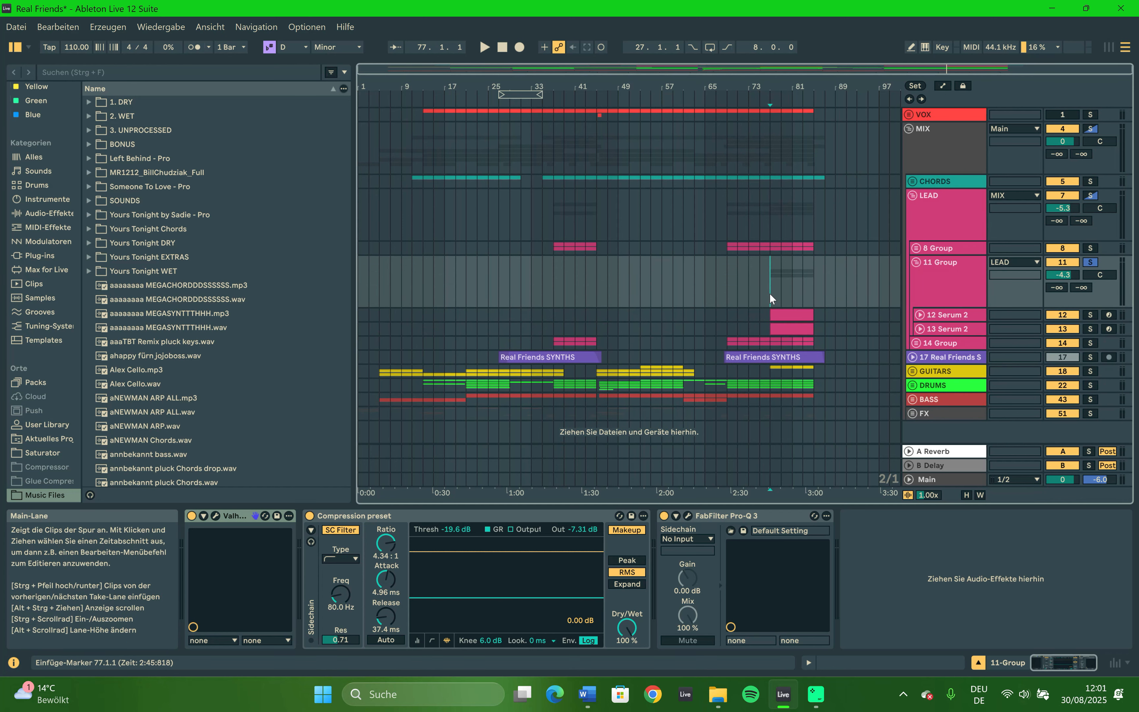
key(space)
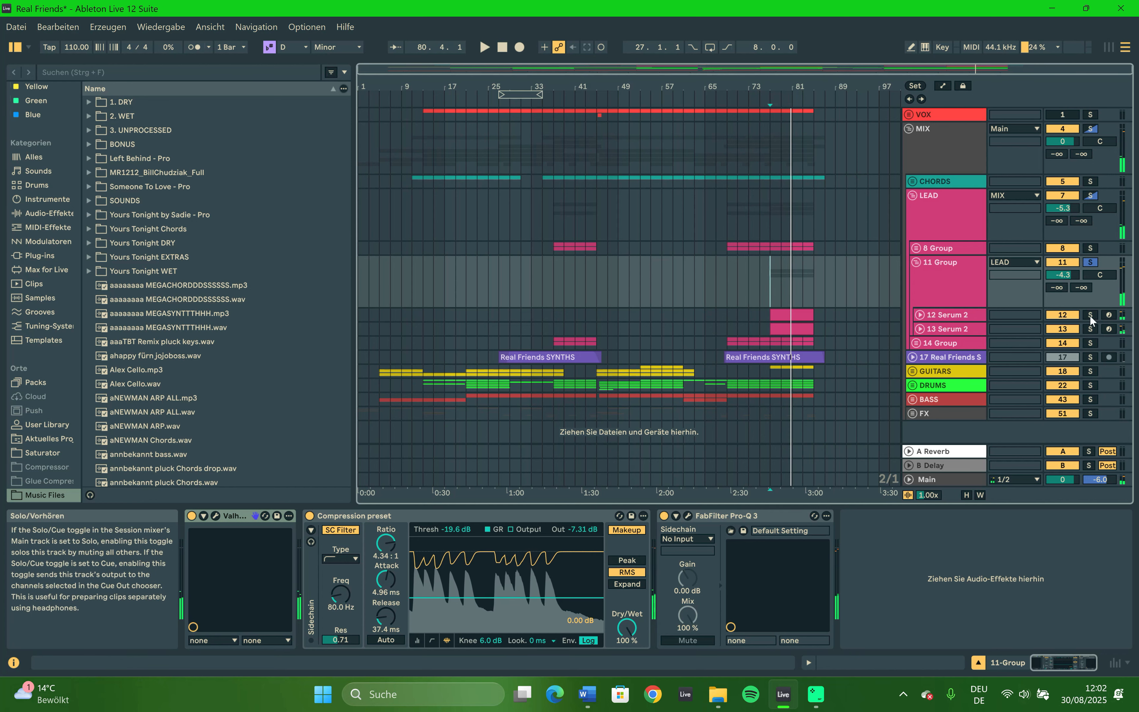
Solo and play 12 Serum 2 and 13 Serum 2 one after the other from bar 77.
click(779, 320)
key(space)
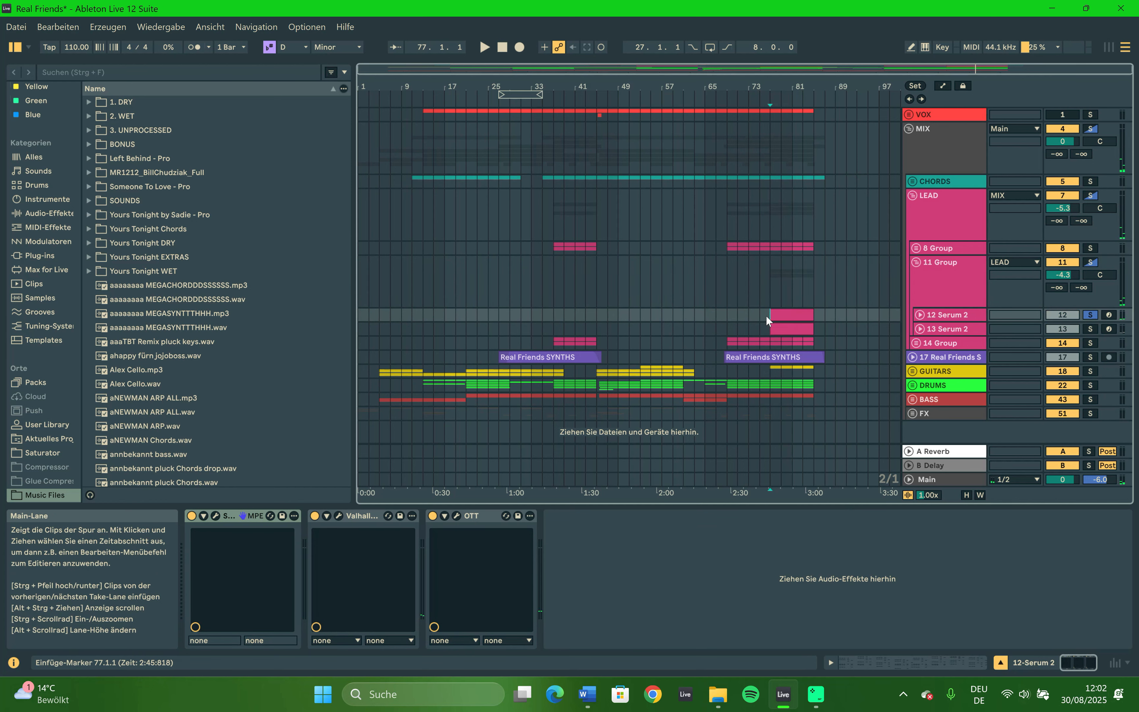
key(space)
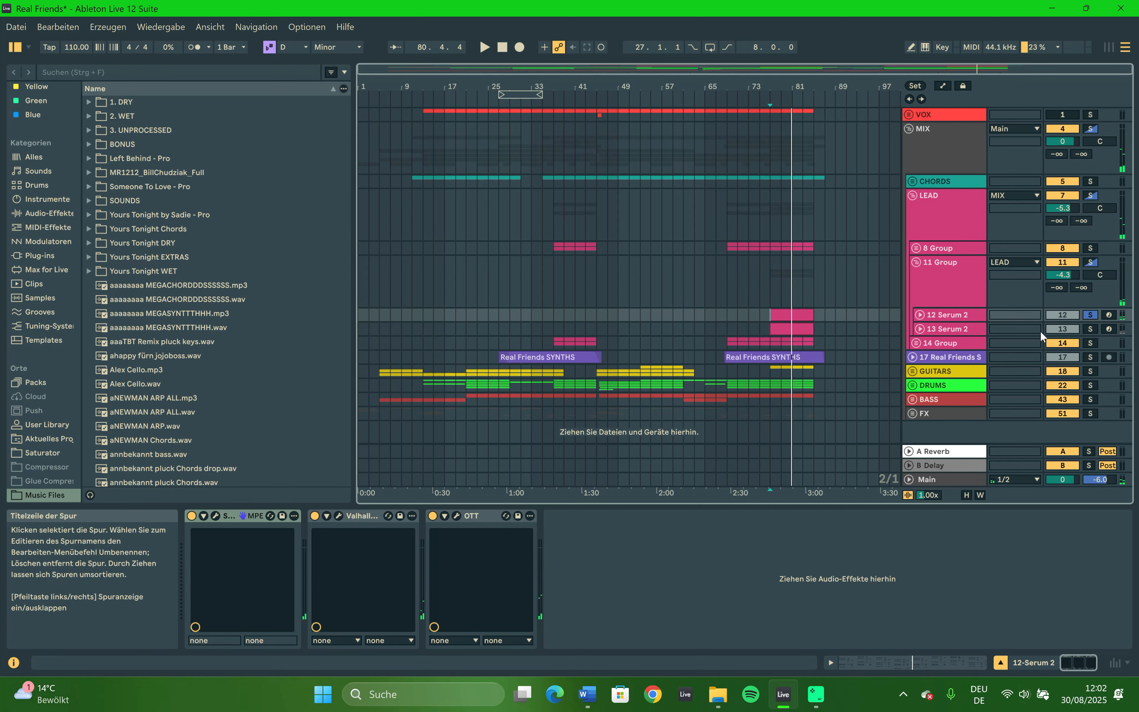
click(1091, 329)
key(space)
key(space)
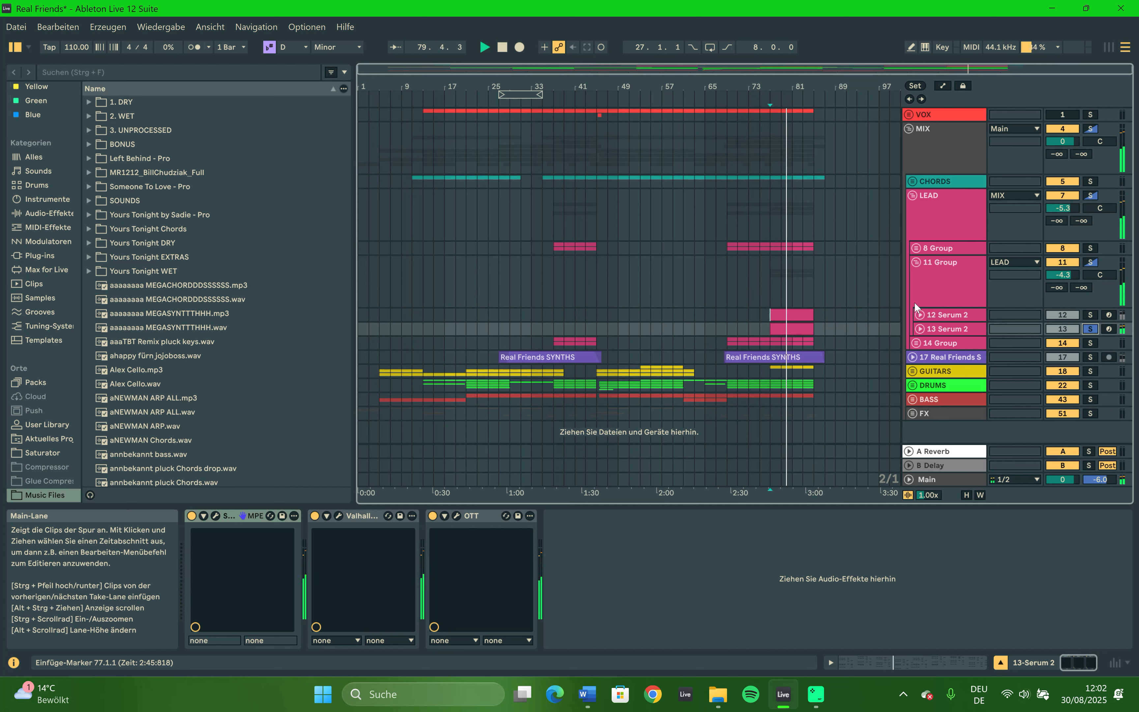
Collapse 11 Group, solo the whole group again, and play it from bar 77.
click(915, 262)
click(1090, 262)
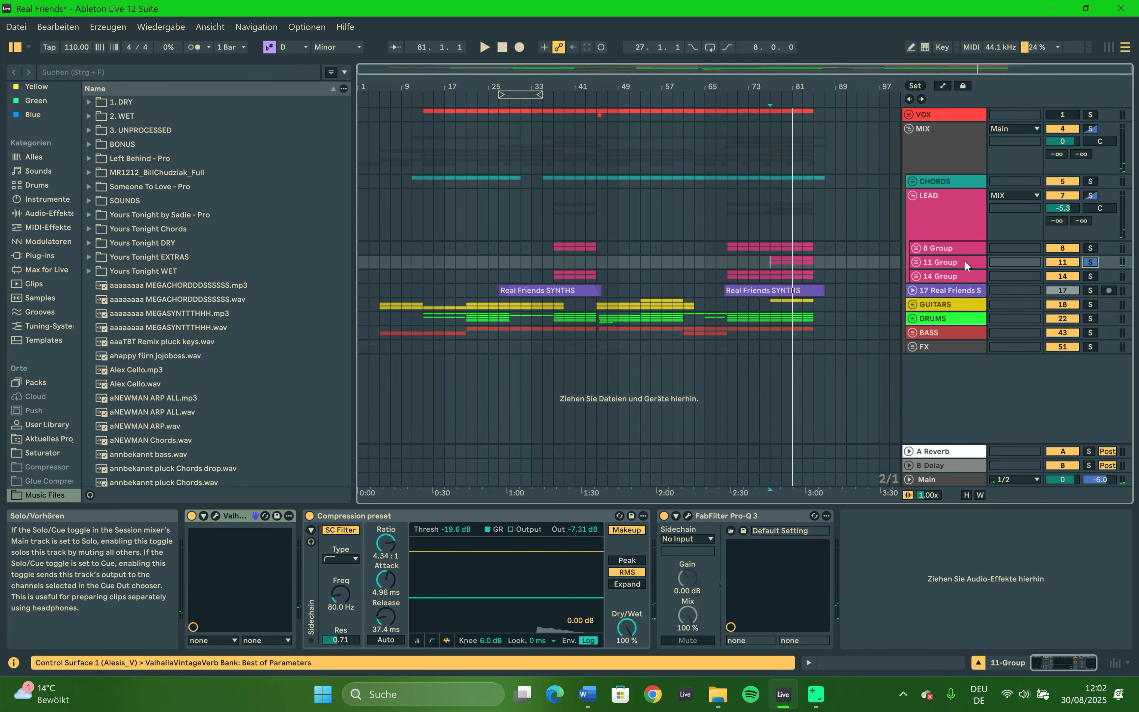
click(773, 262)
key(space)
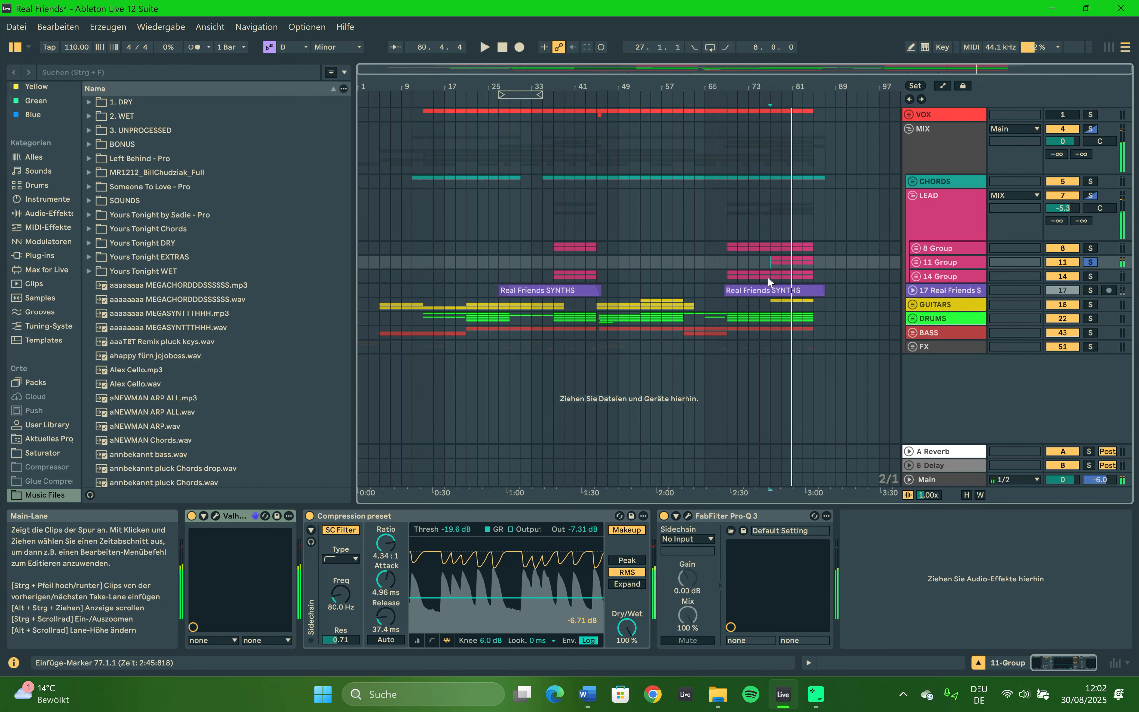
Solo LEAD with the insert marker at bar 37, and view the effect chains of 8 Group and 14 Group.
click(555, 249)
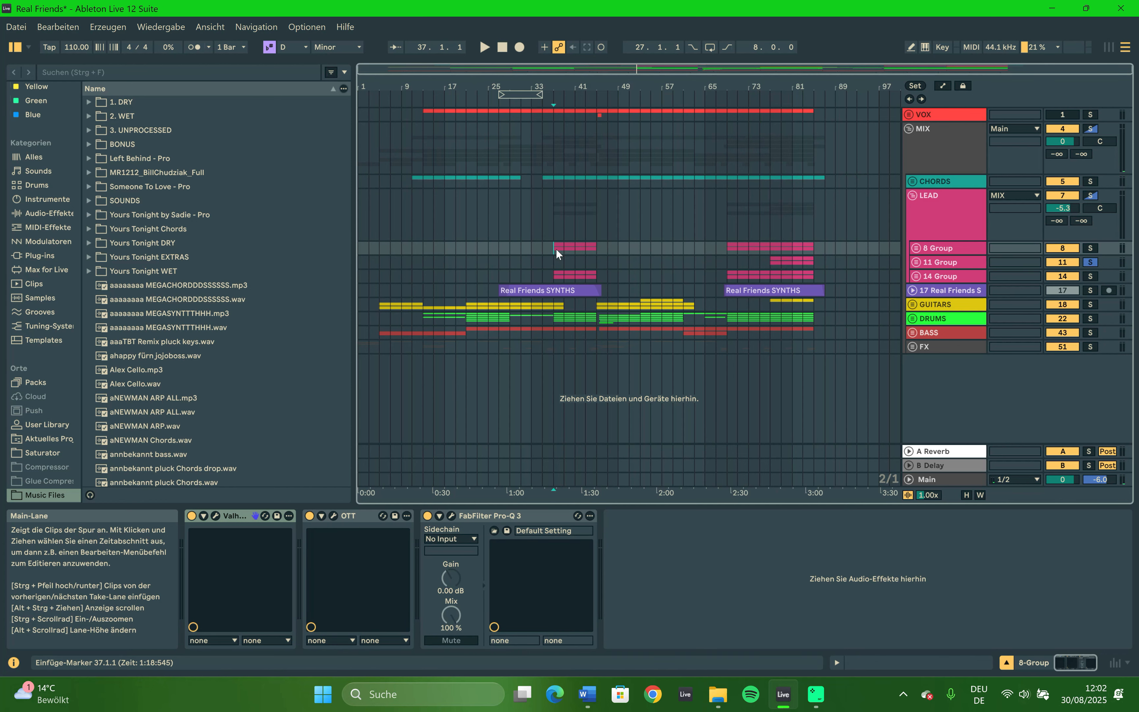
click(1088, 196)
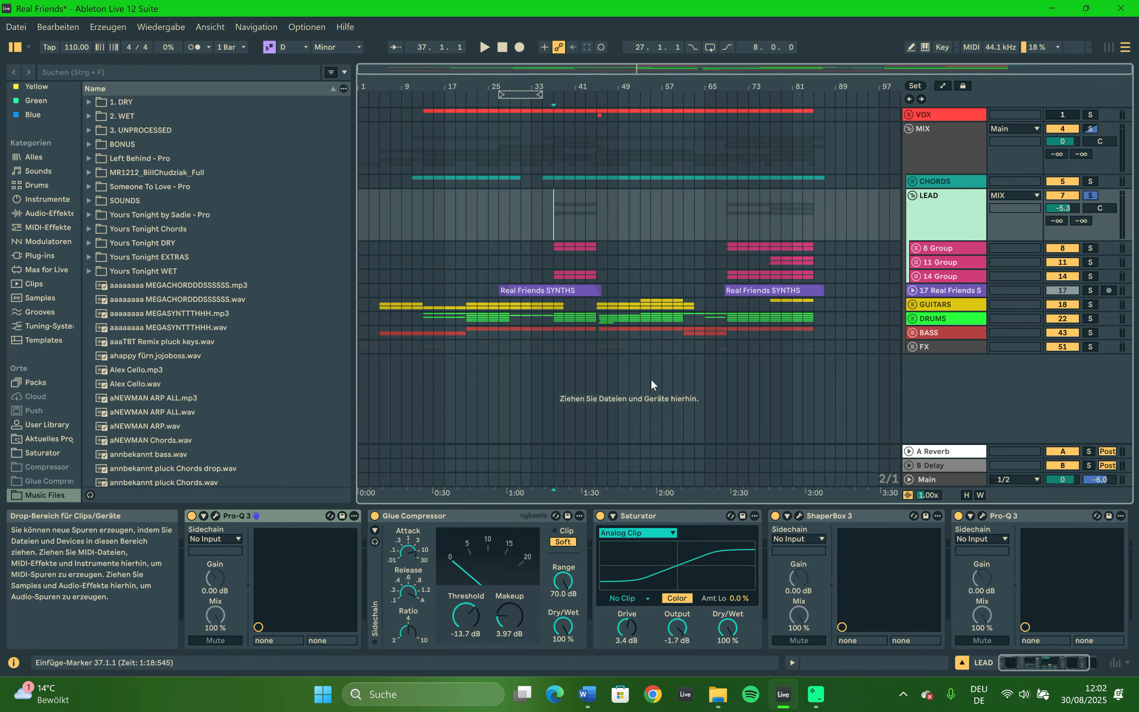
click(943, 249)
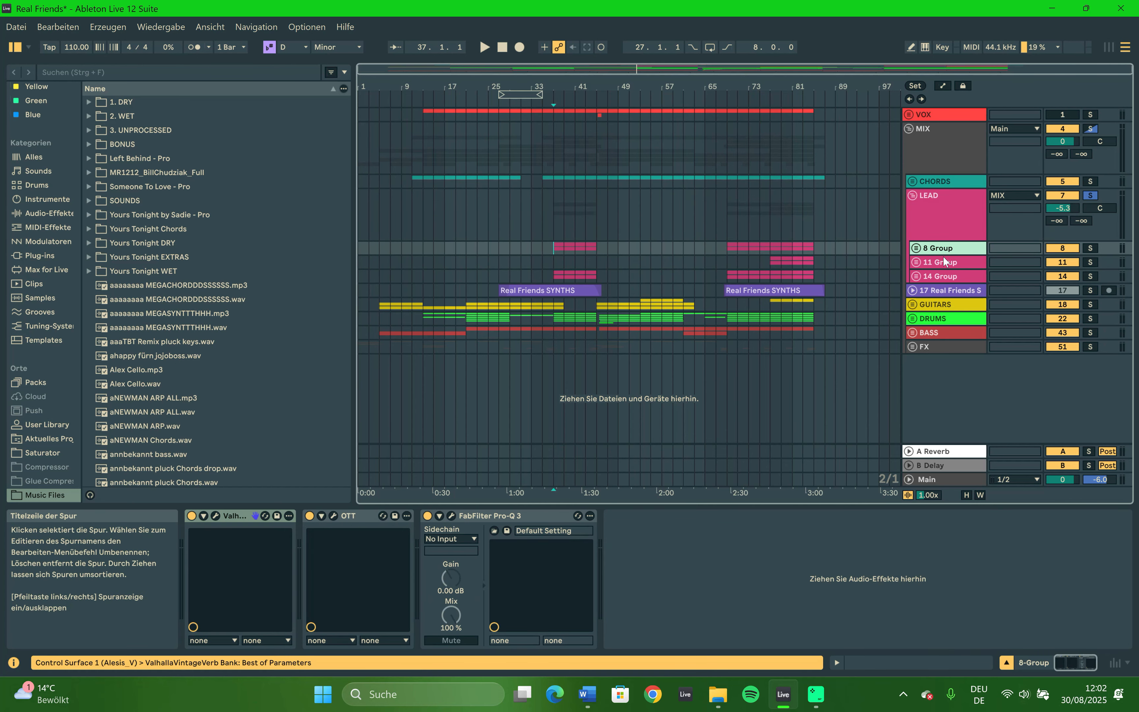
click(947, 278)
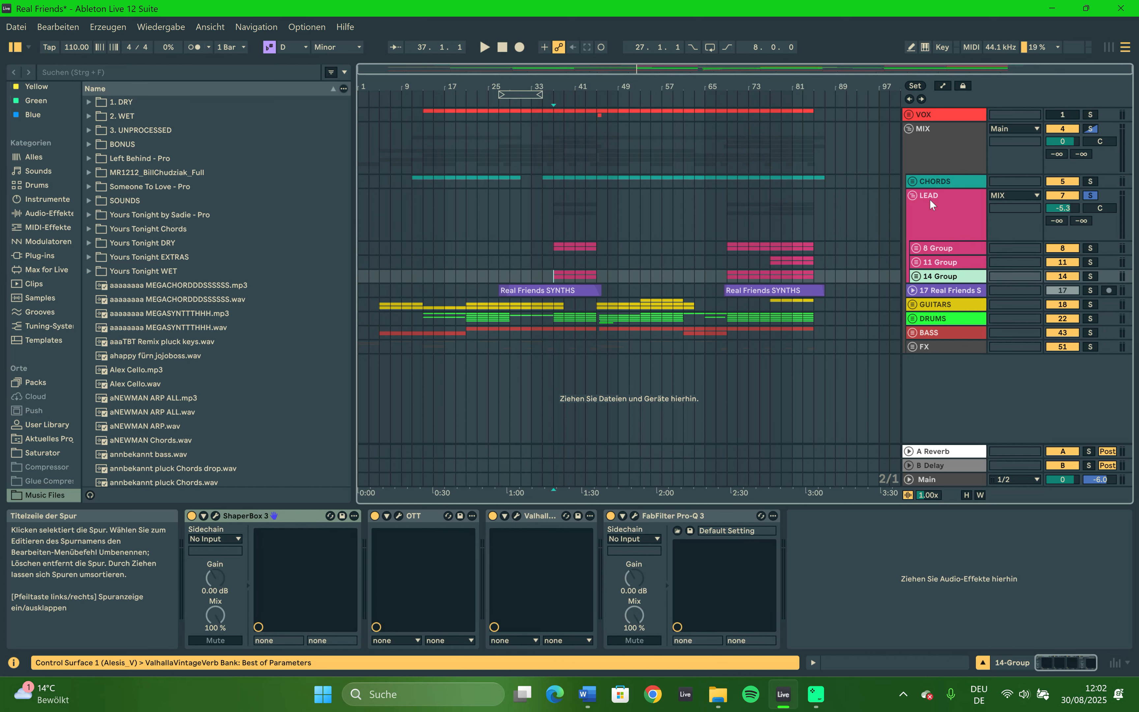
Examine the low cut, the low-mid bell and the high bell in LEAD's first Pro-Q 3, and close its window.
click(944, 224)
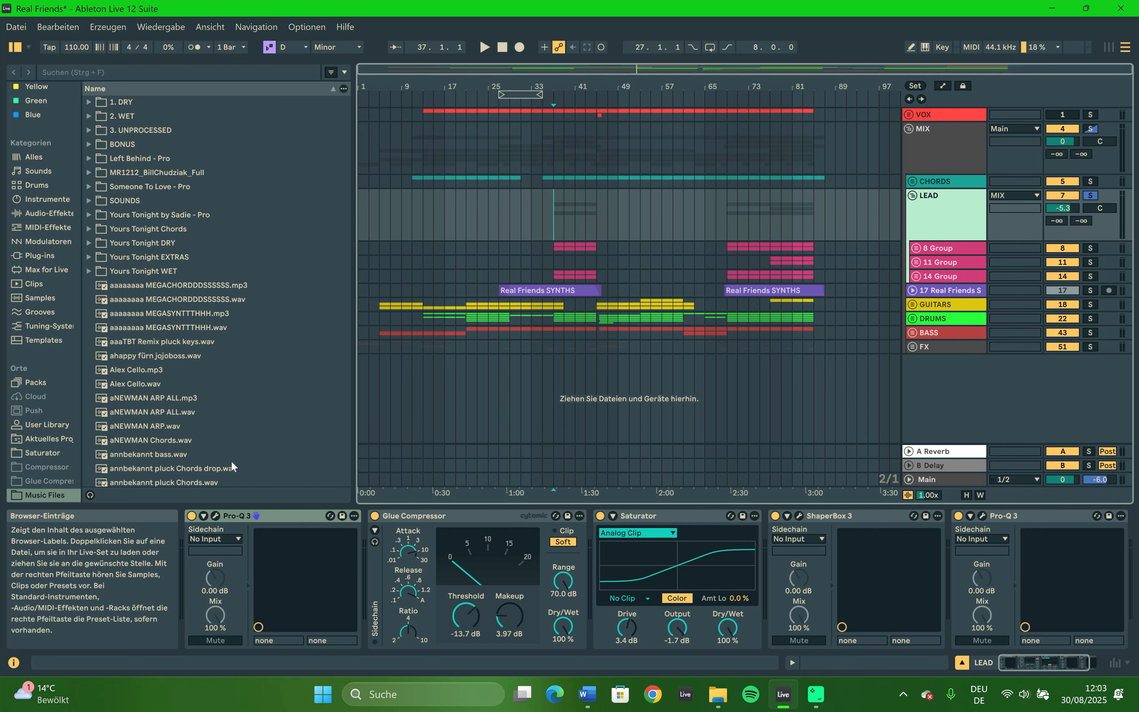
click(217, 515)
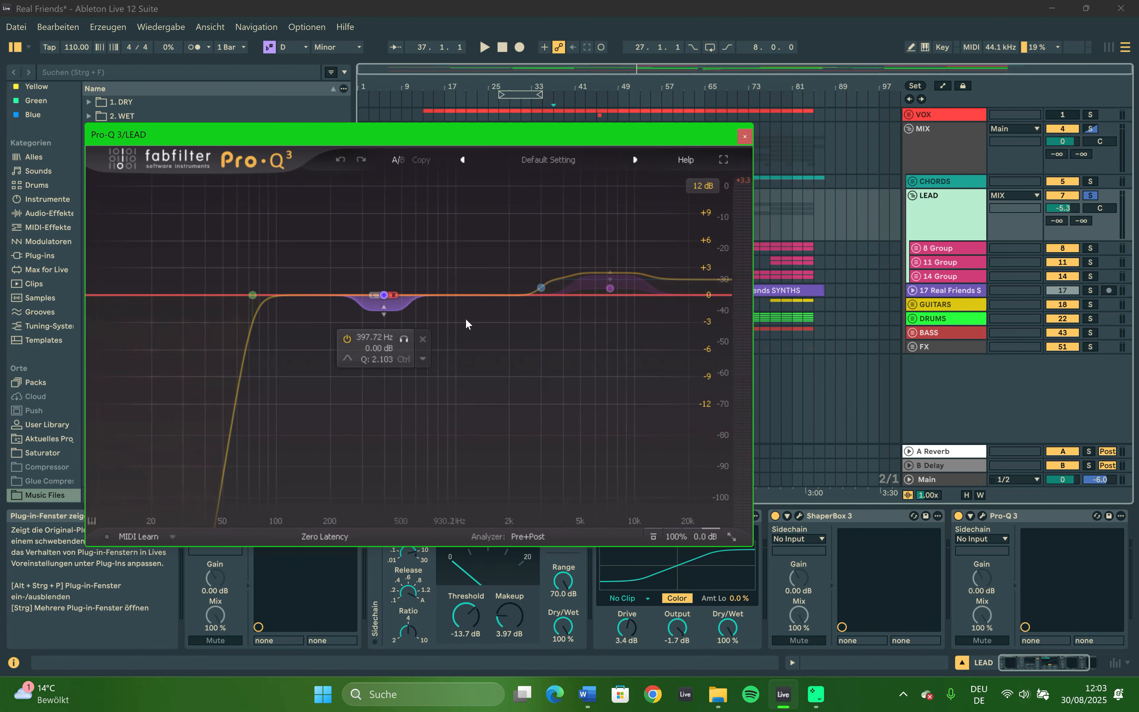
click(253, 295)
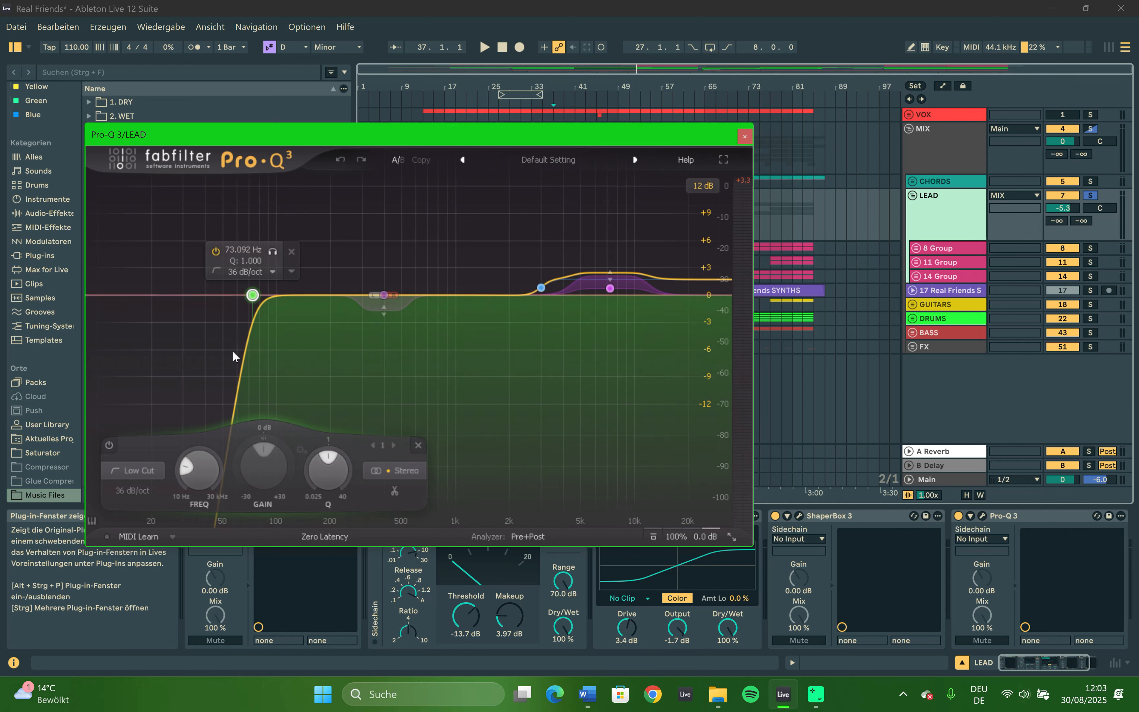
mouse_move(200, 468)
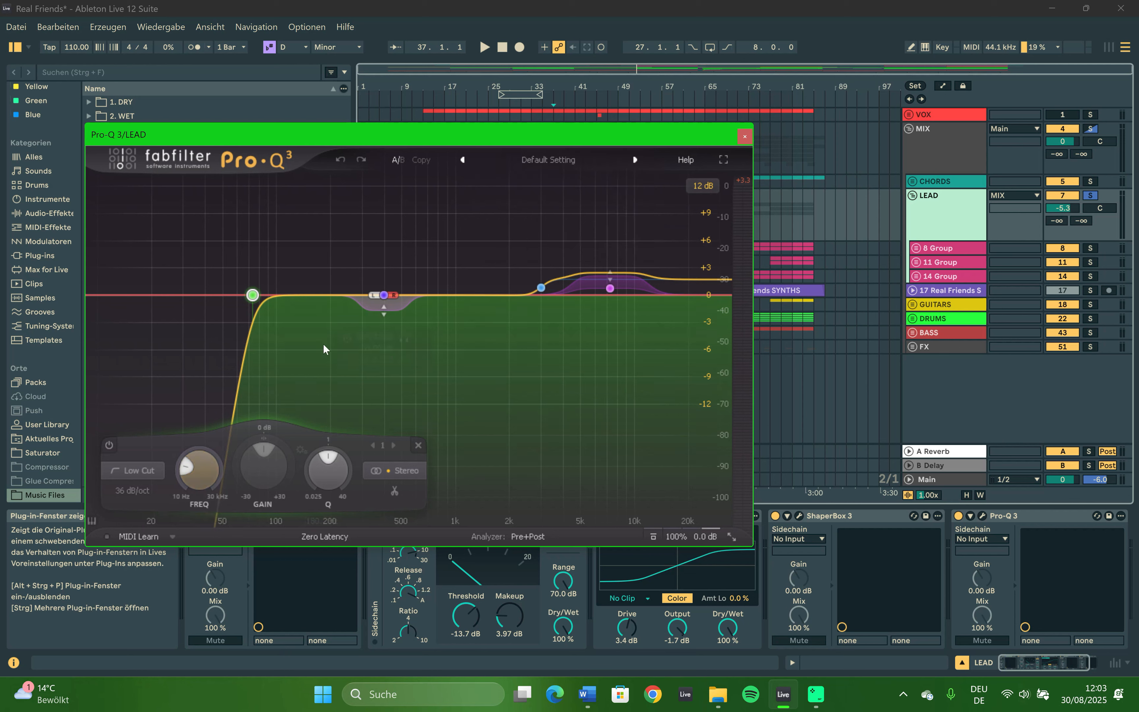
click(383, 296)
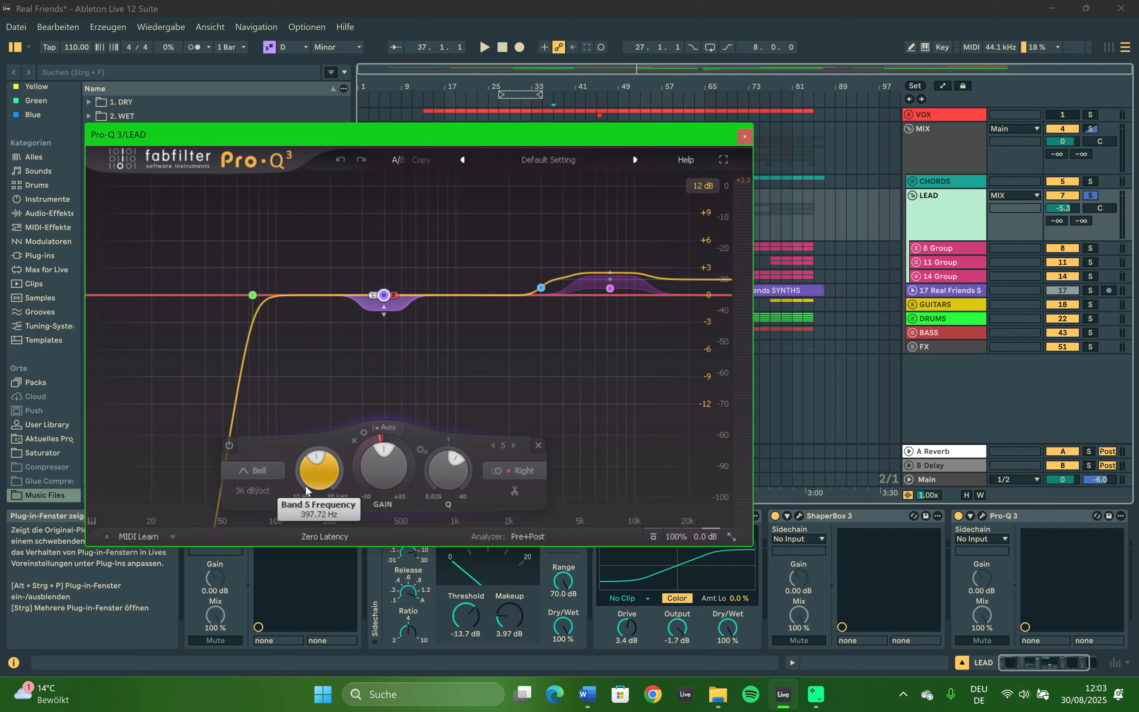
mouse_move(315, 485)
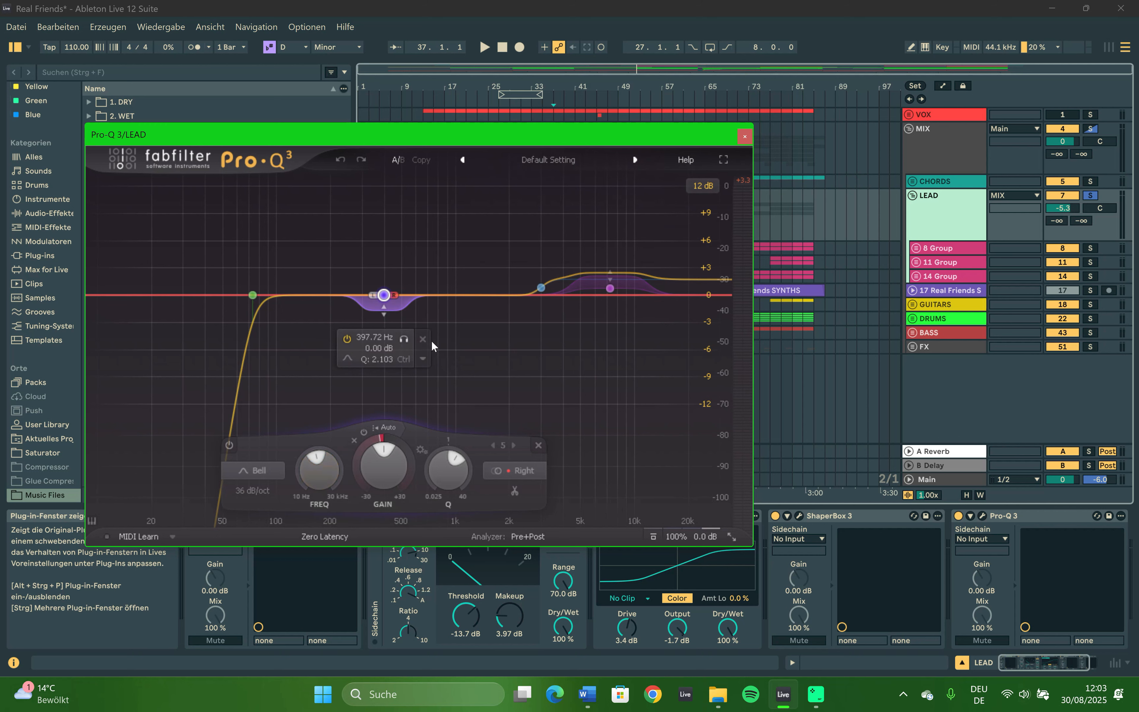
click(610, 289)
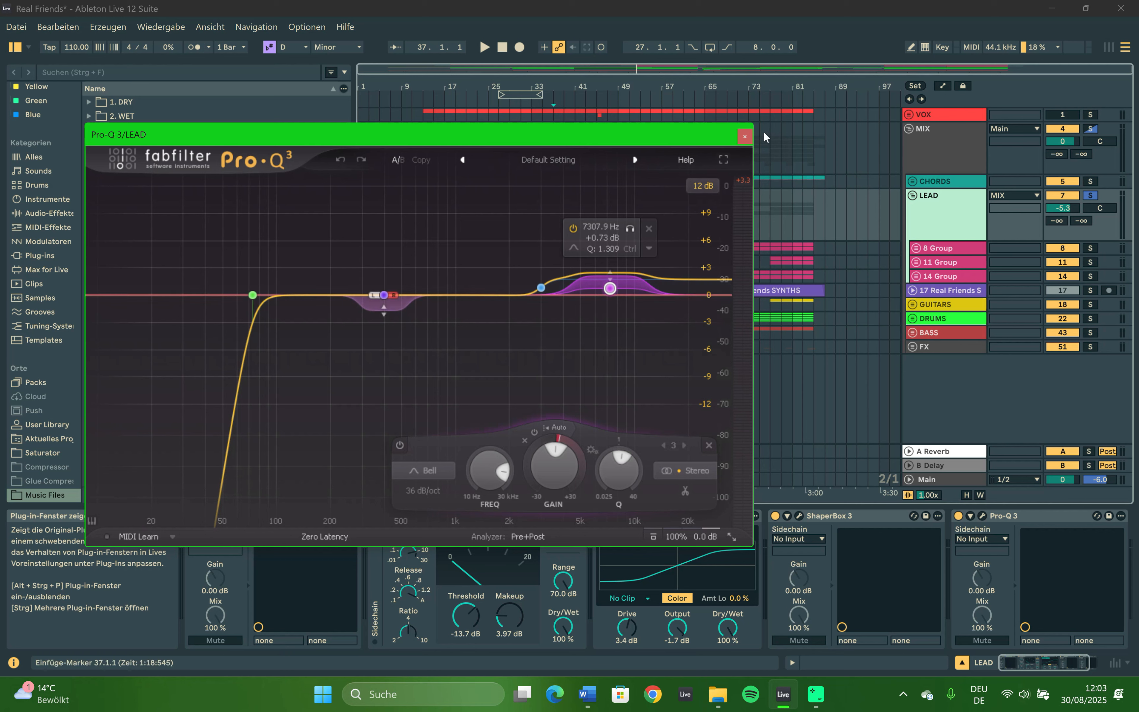
click(745, 137)
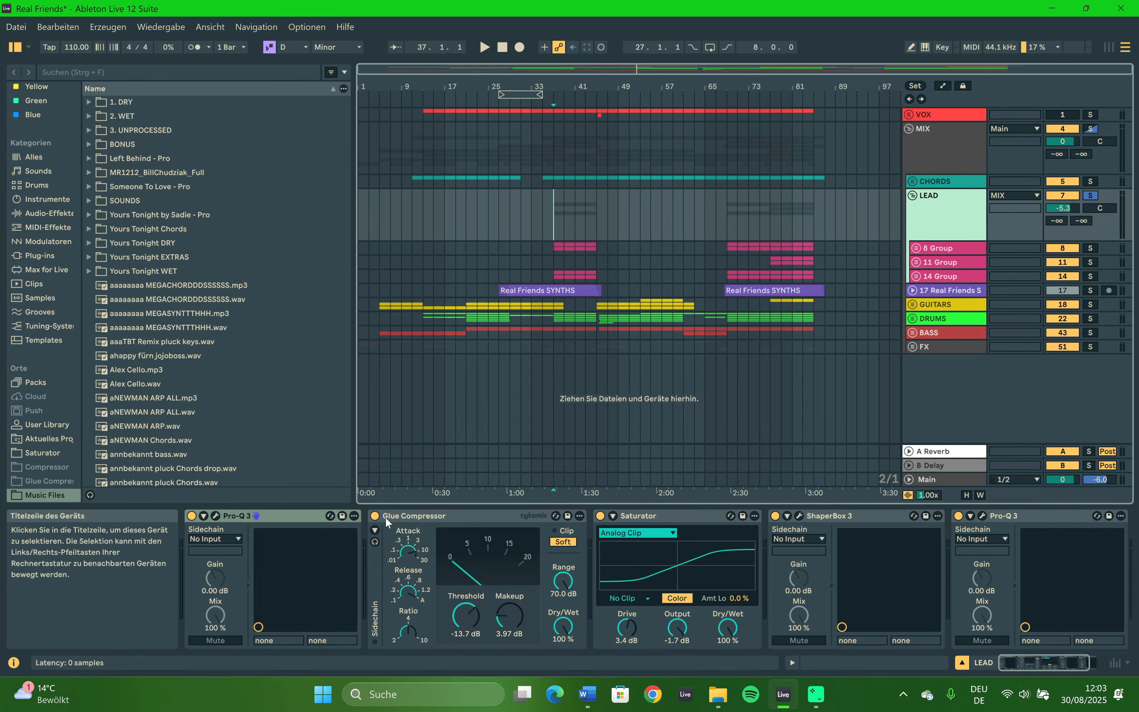
Review the Glue Compressor, Saturator and ShaperBox 3 on LEAD, and close the ShaperBox 3 window.
click(481, 518)
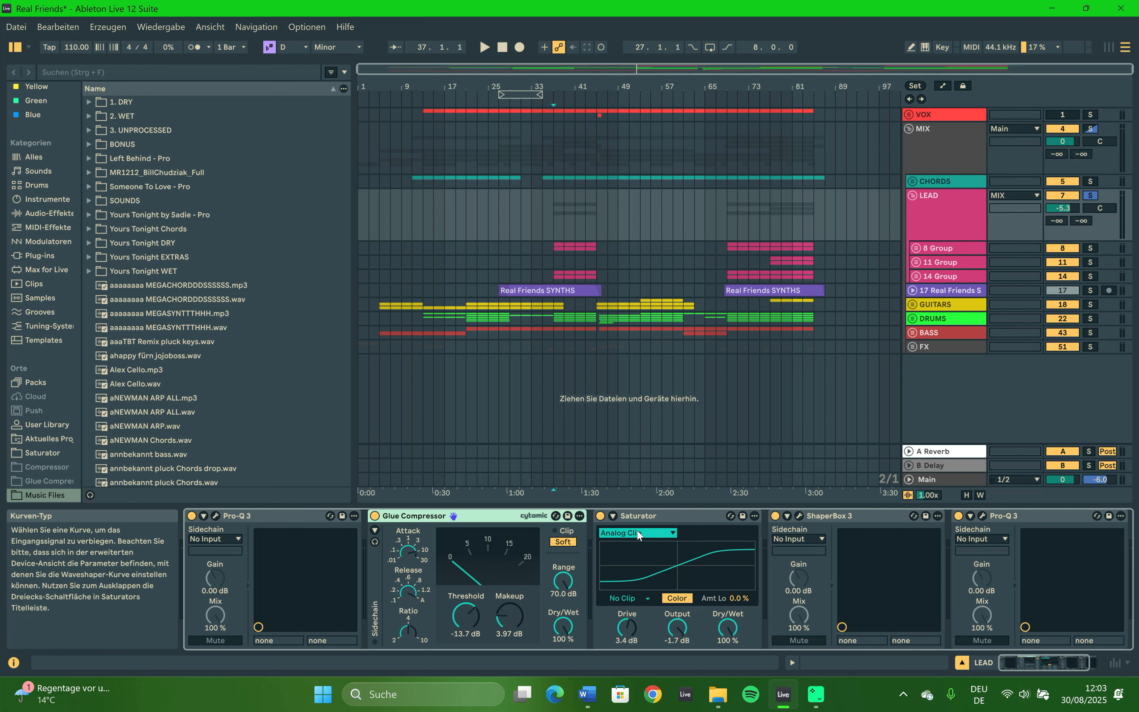
scroll(649, 584, right, 3)
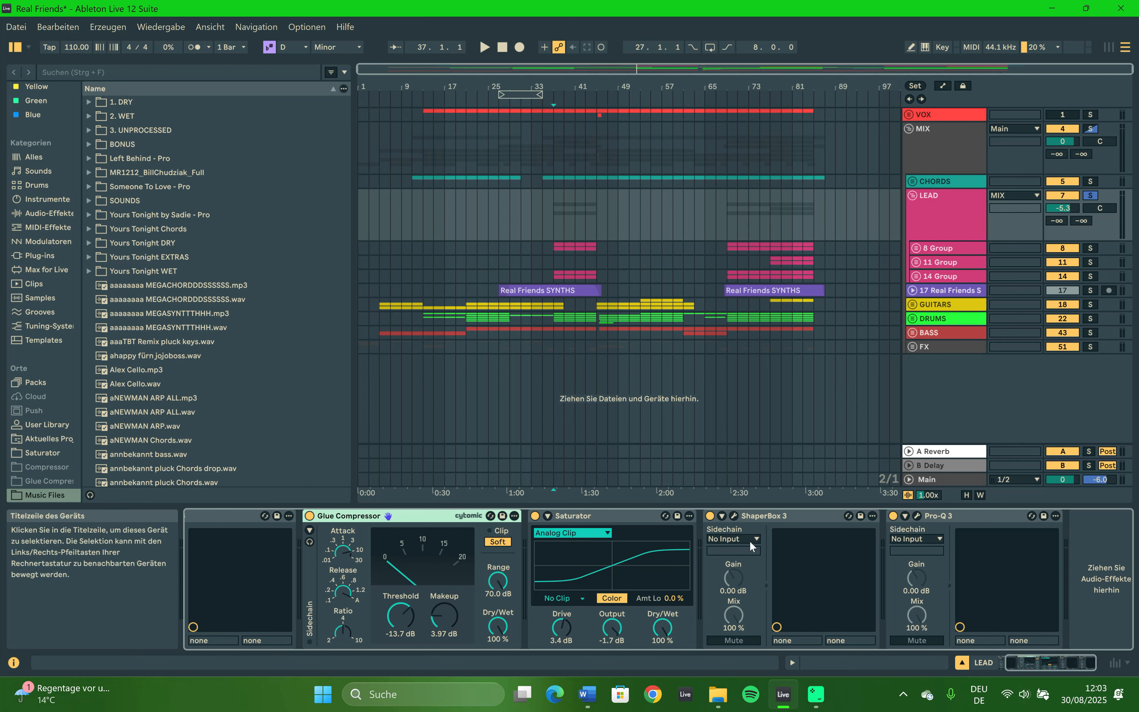
click(731, 516)
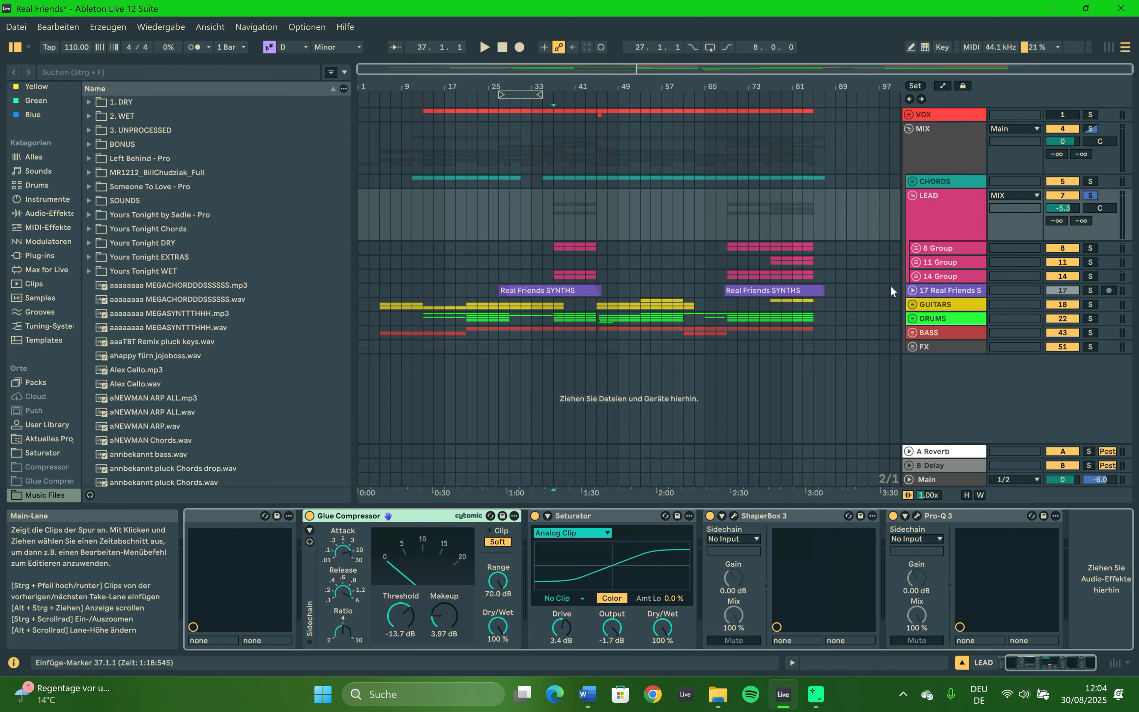
click(846, 138)
Examine the low-cut and high-cut frequencies in the last Pro-Q 3 on LEAD, and close its window.
click(917, 514)
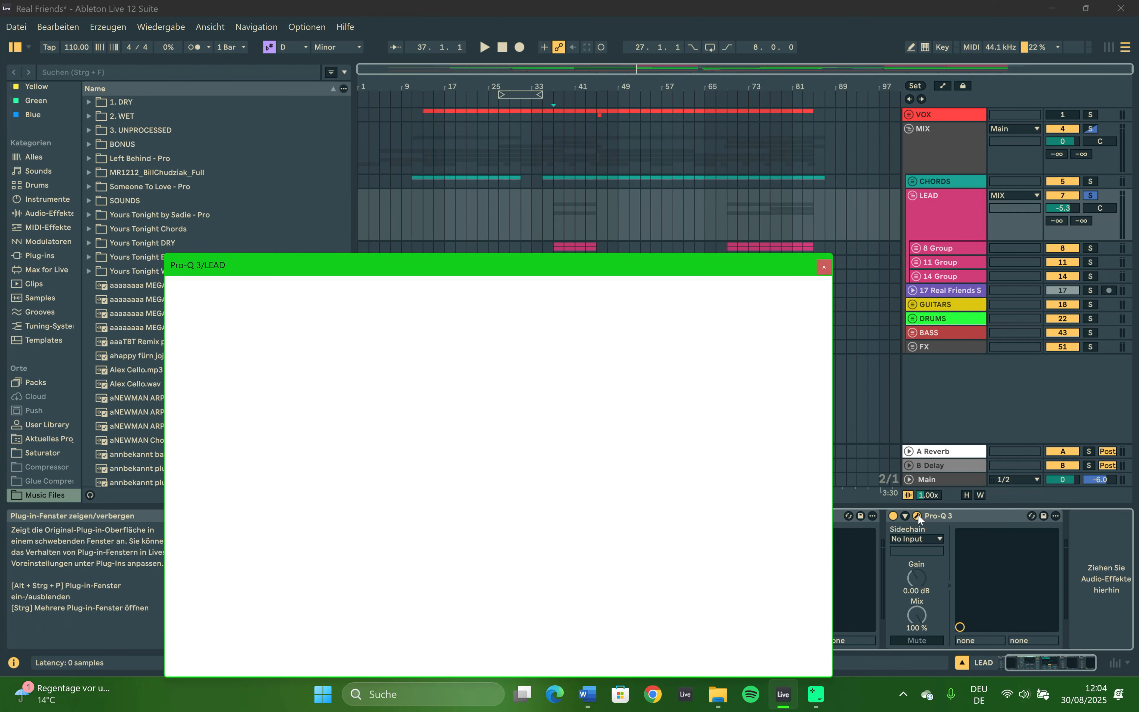
click(358, 426)
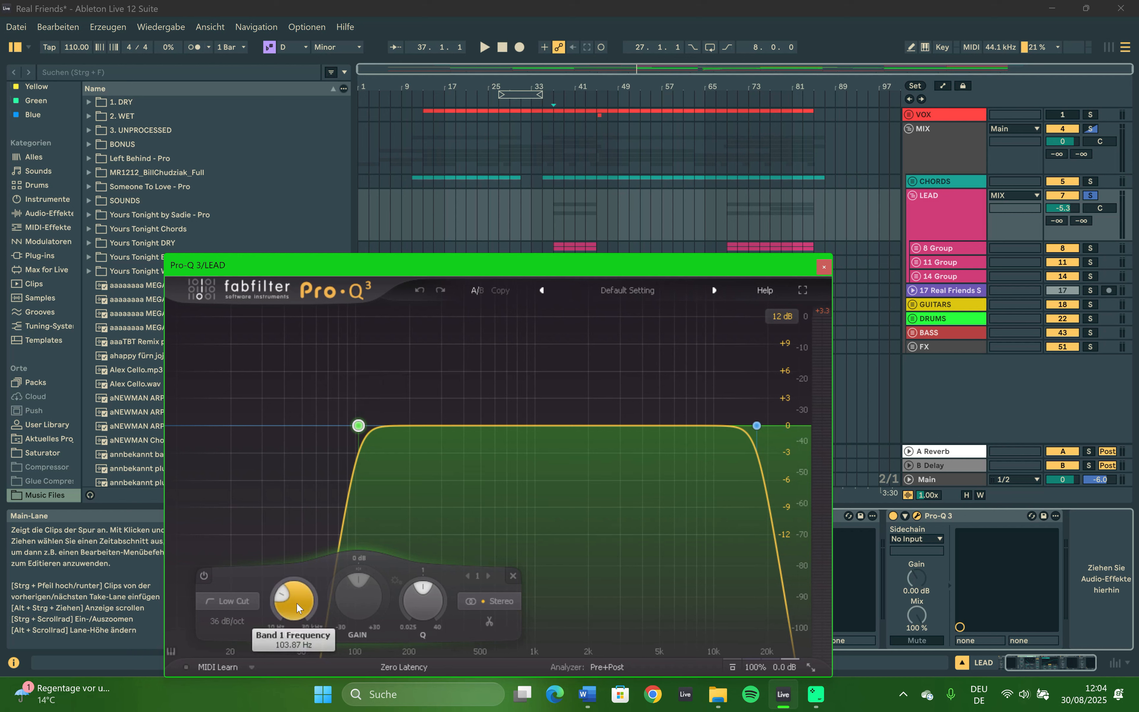
mouse_move(297, 603)
mouse_move(764, 429)
click(757, 425)
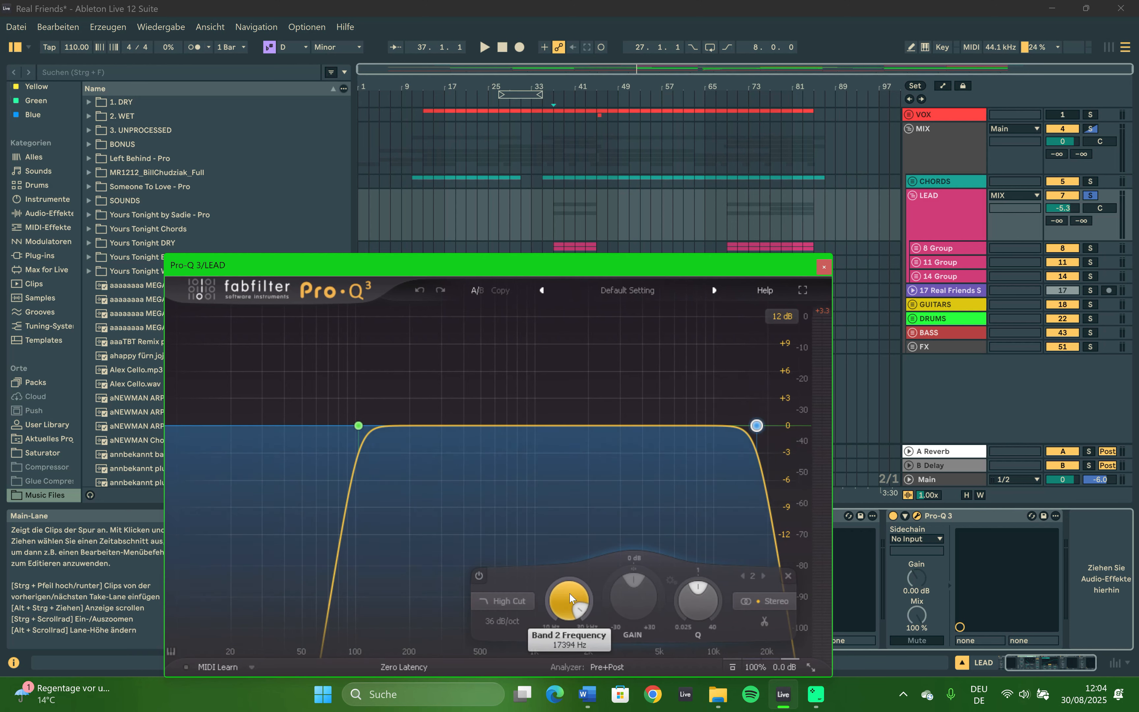
mouse_move(570, 593)
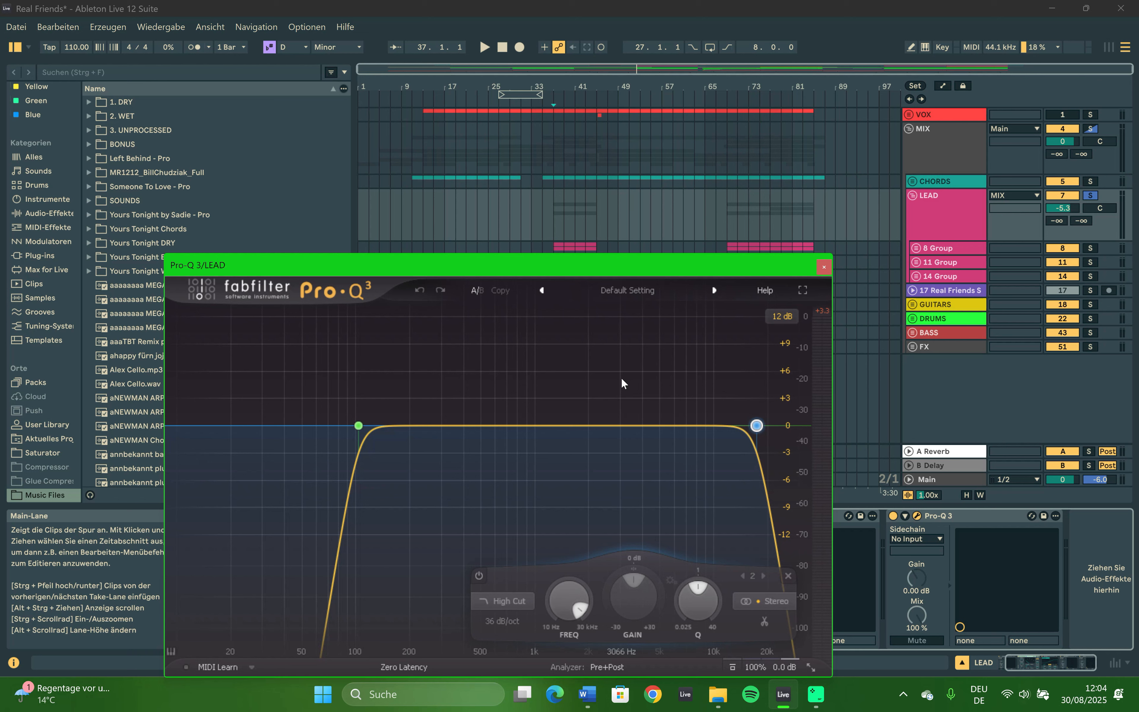
mouse_move(358, 423)
click(823, 267)
Group all five LEAD effects, from the first Pro-Q 3 to the last, into one Audio Effect Rack.
scroll(376, 546, up, 2)
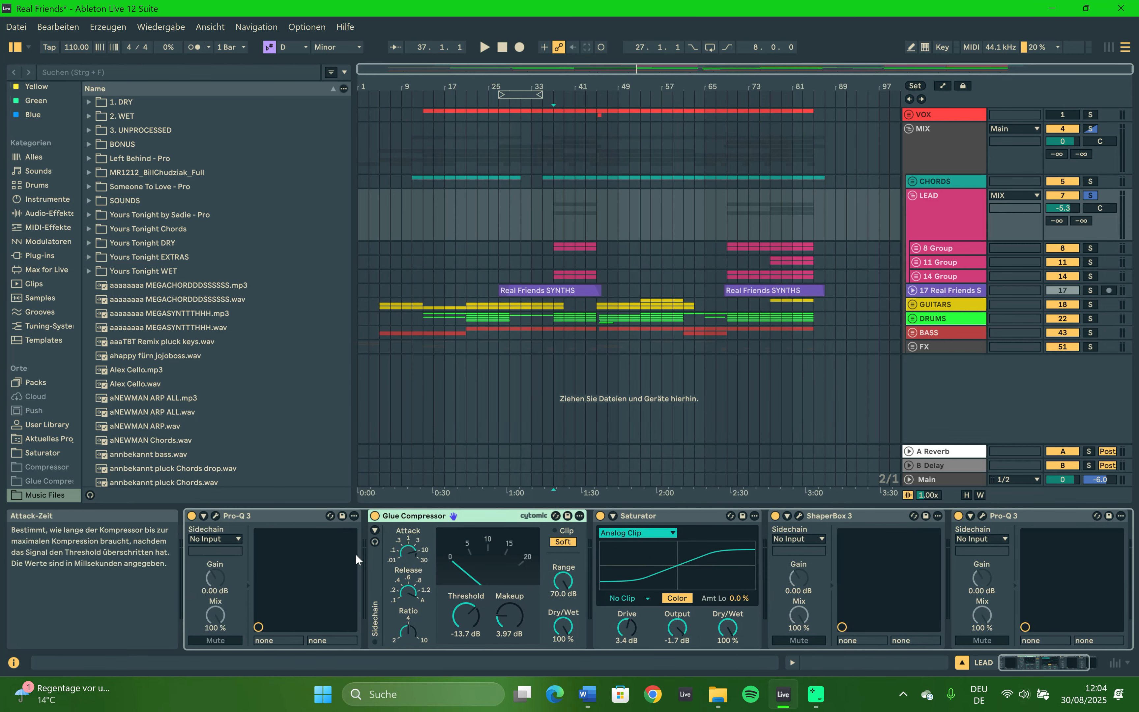
click(277, 517)
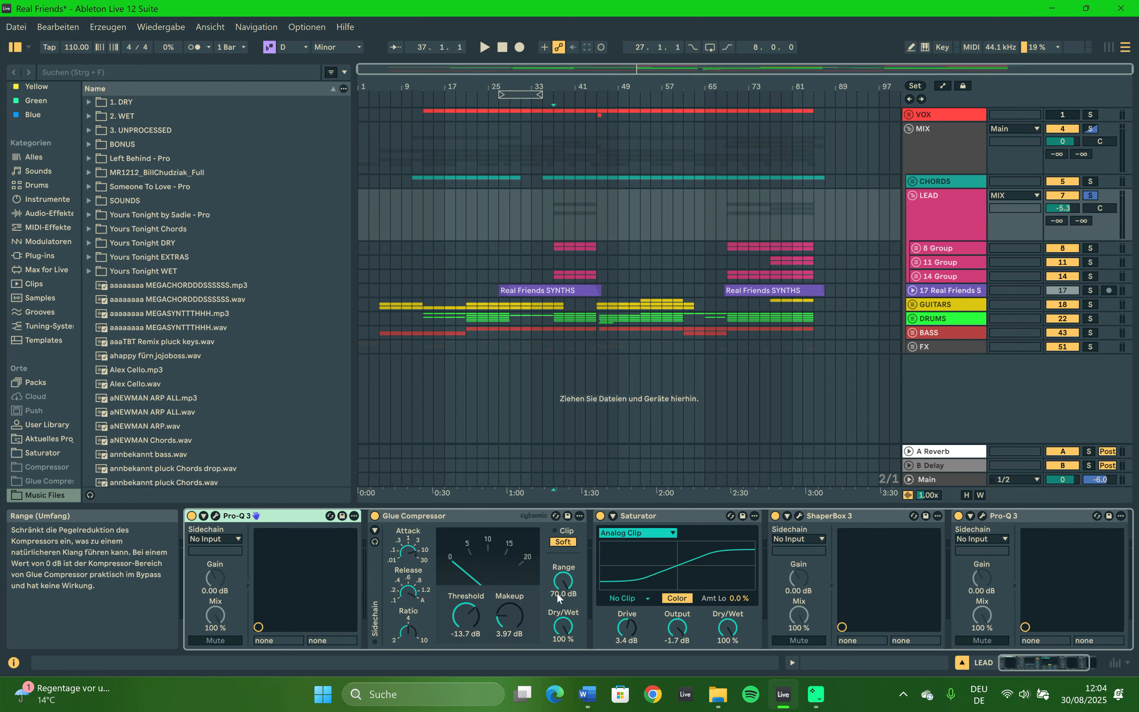
scroll(565, 591, down, 2)
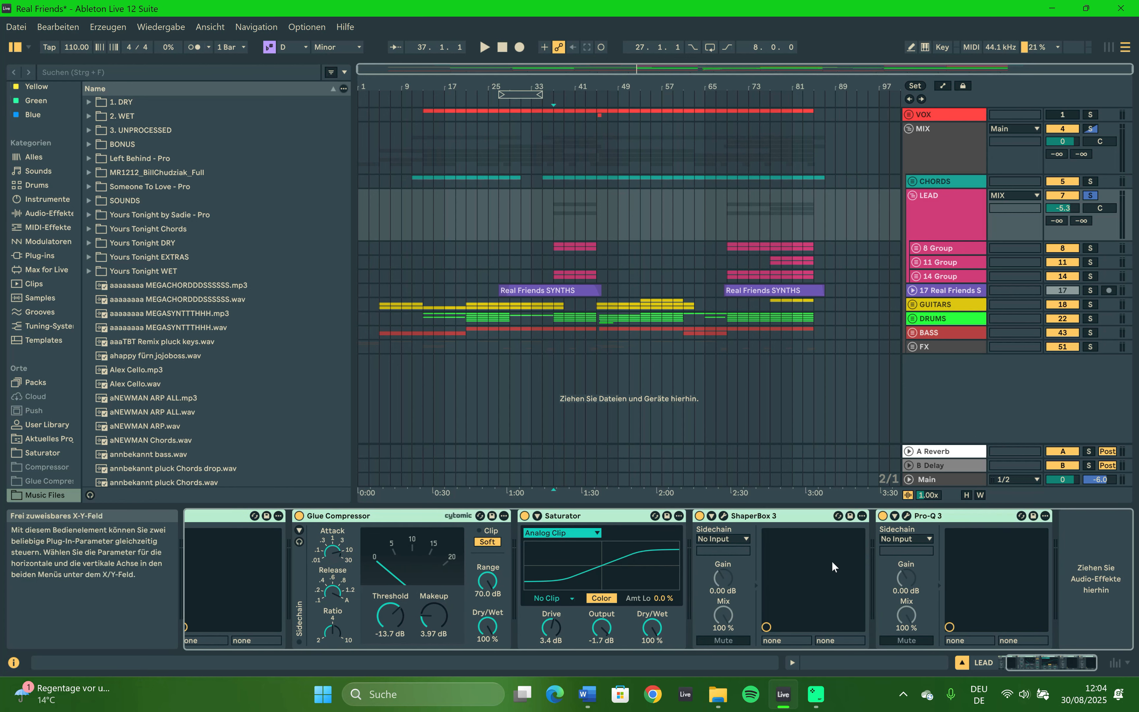
scroll(708, 564, up, 2)
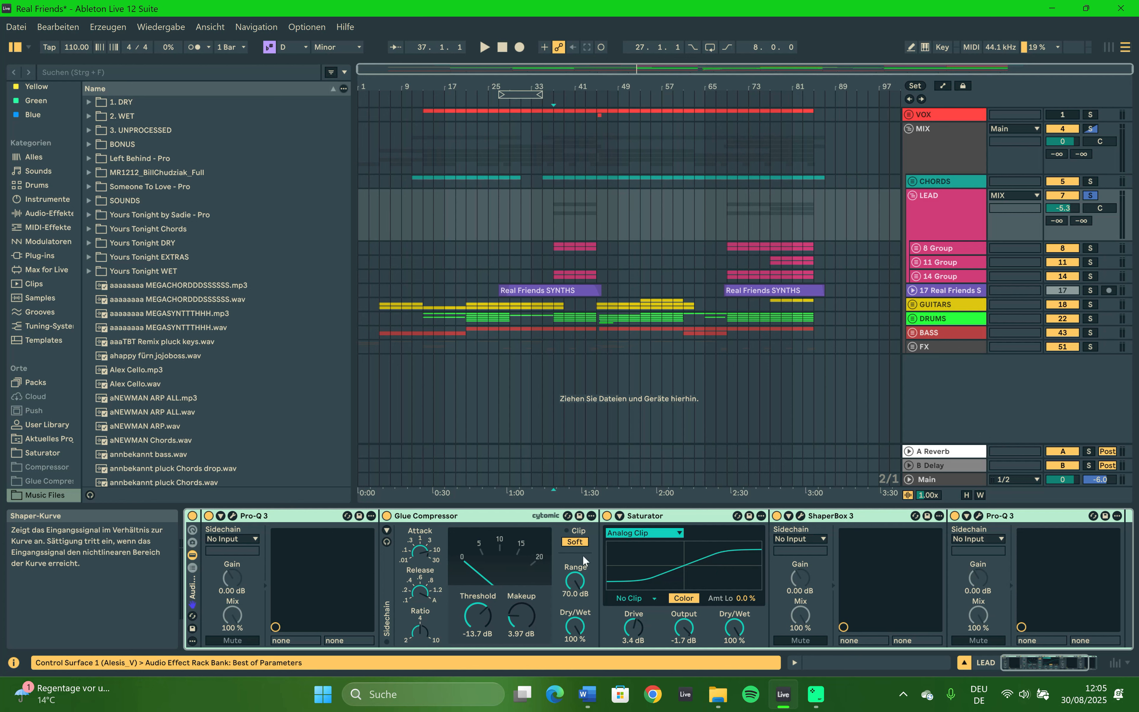
Bypass the Audio Effect Rack on LEAD and play the group from bar 37 without its effects.
click(554, 207)
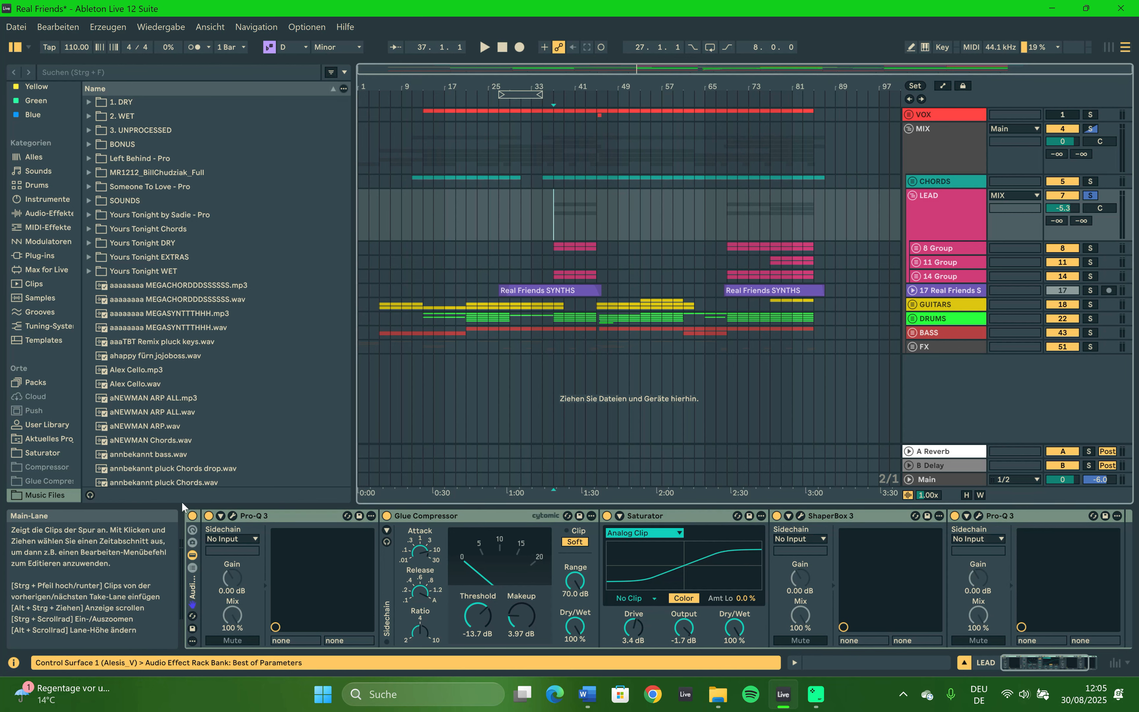
click(192, 516)
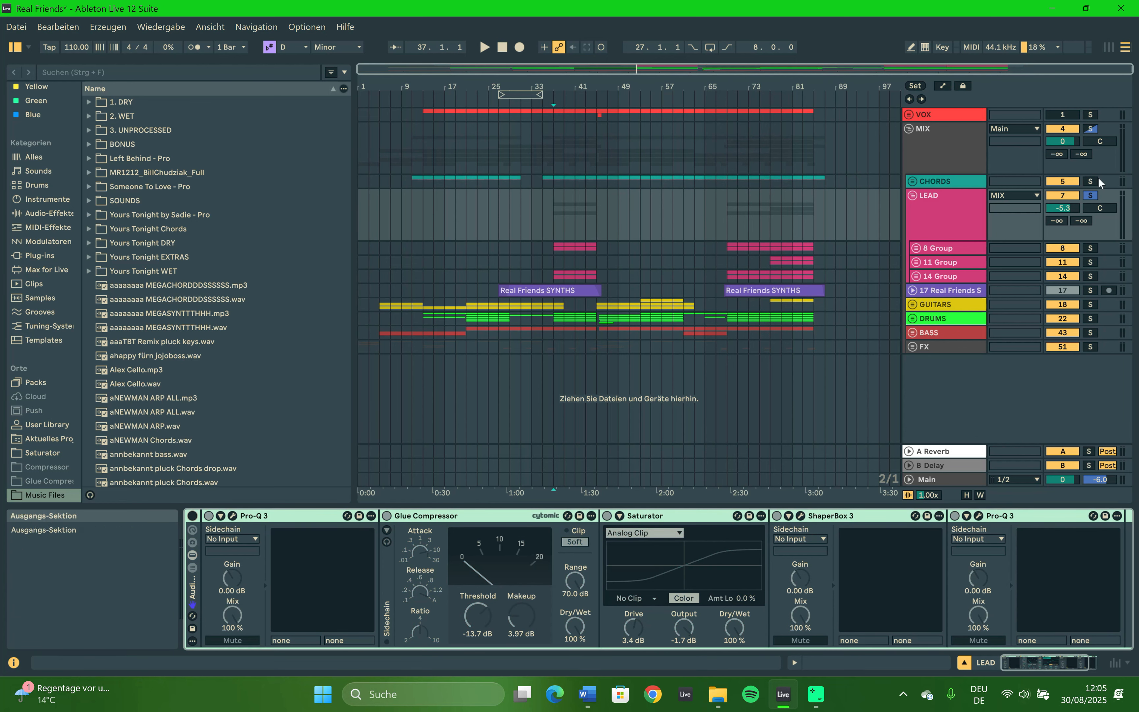
click(553, 221)
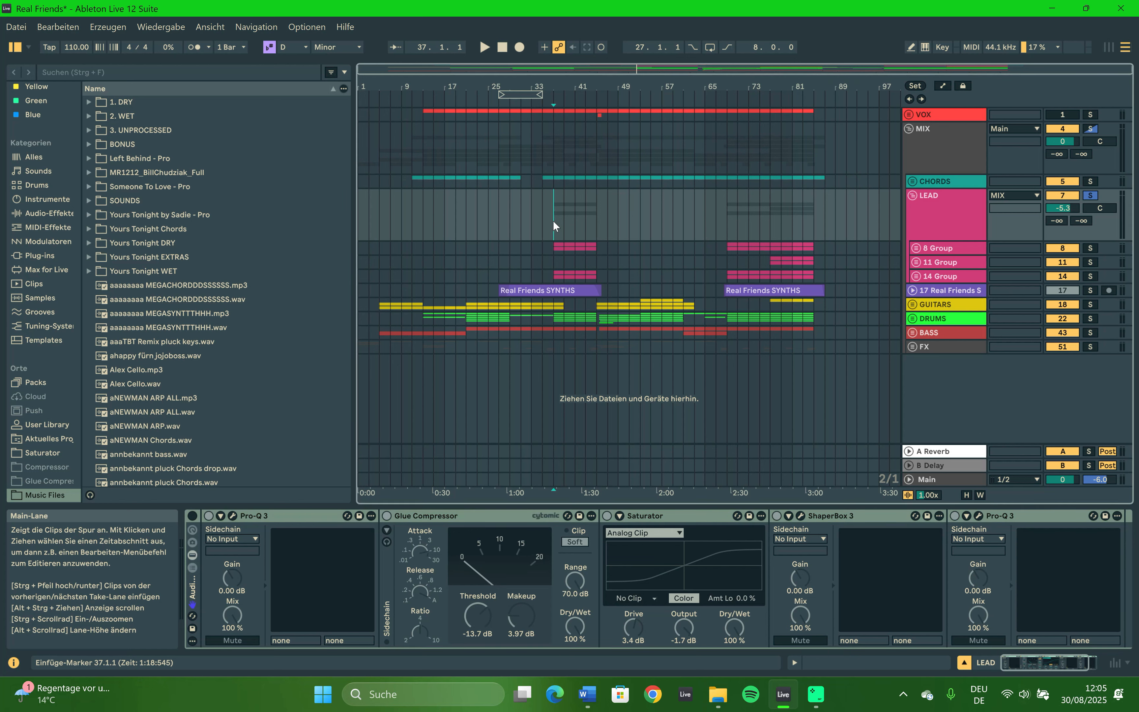
key(space)
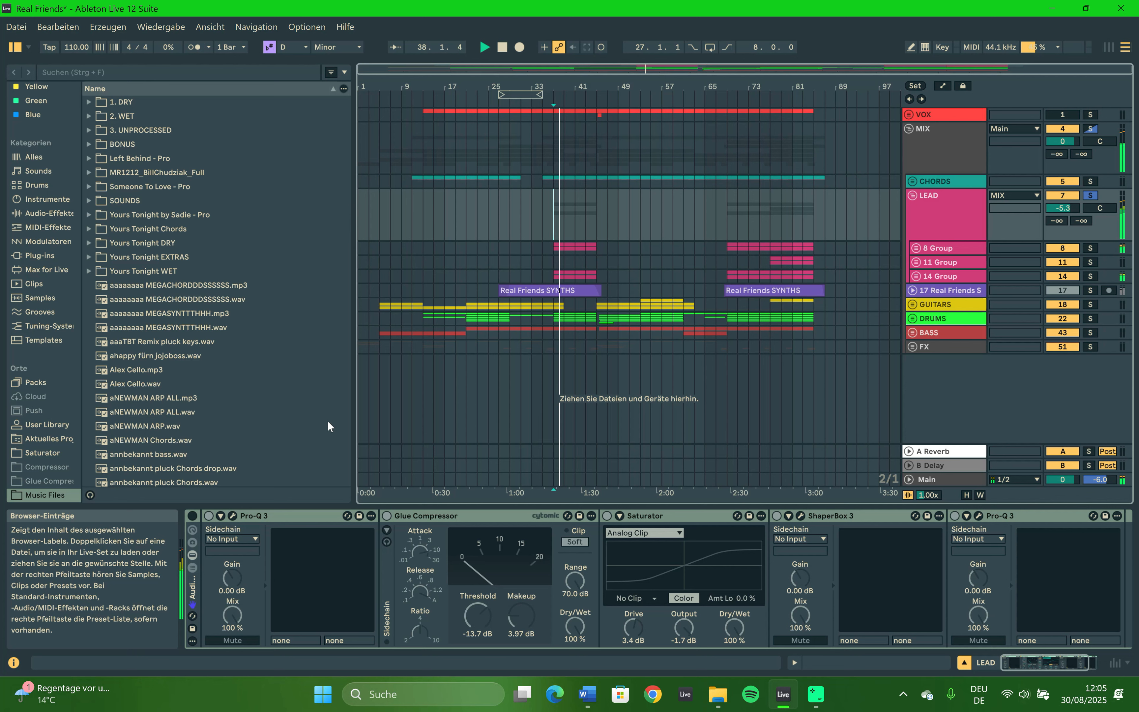
Turn the Audio Effect Rack on LEAD back on during playback to compare the processed sound.
click(193, 516)
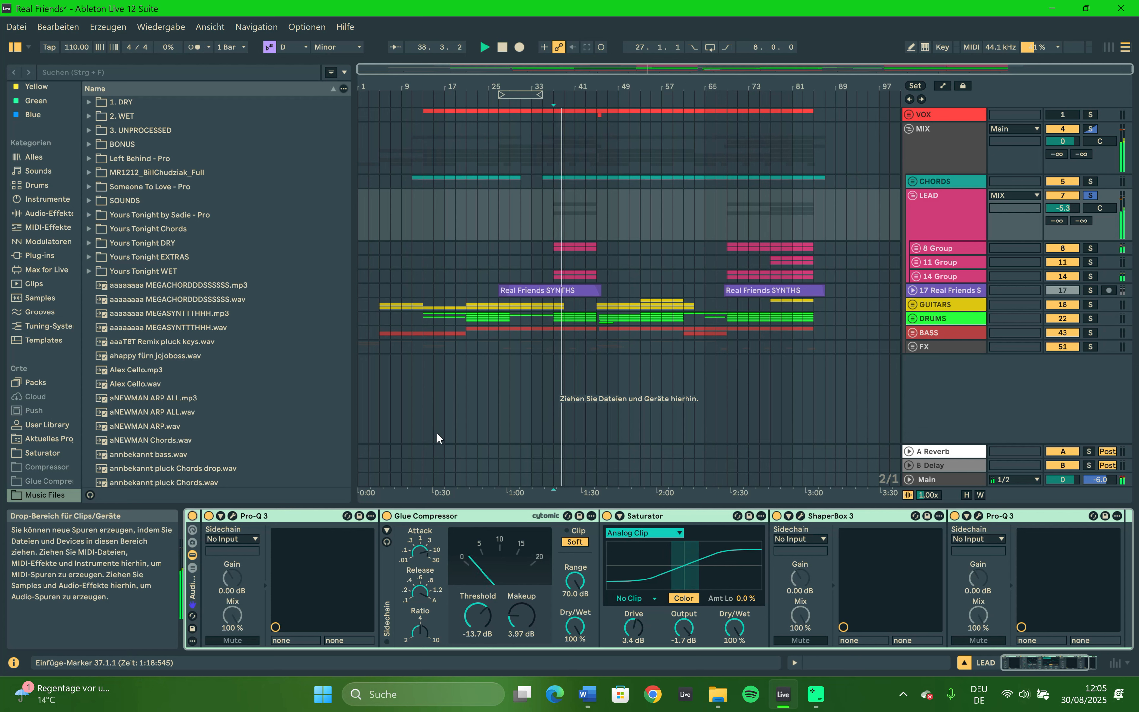
click(930, 222)
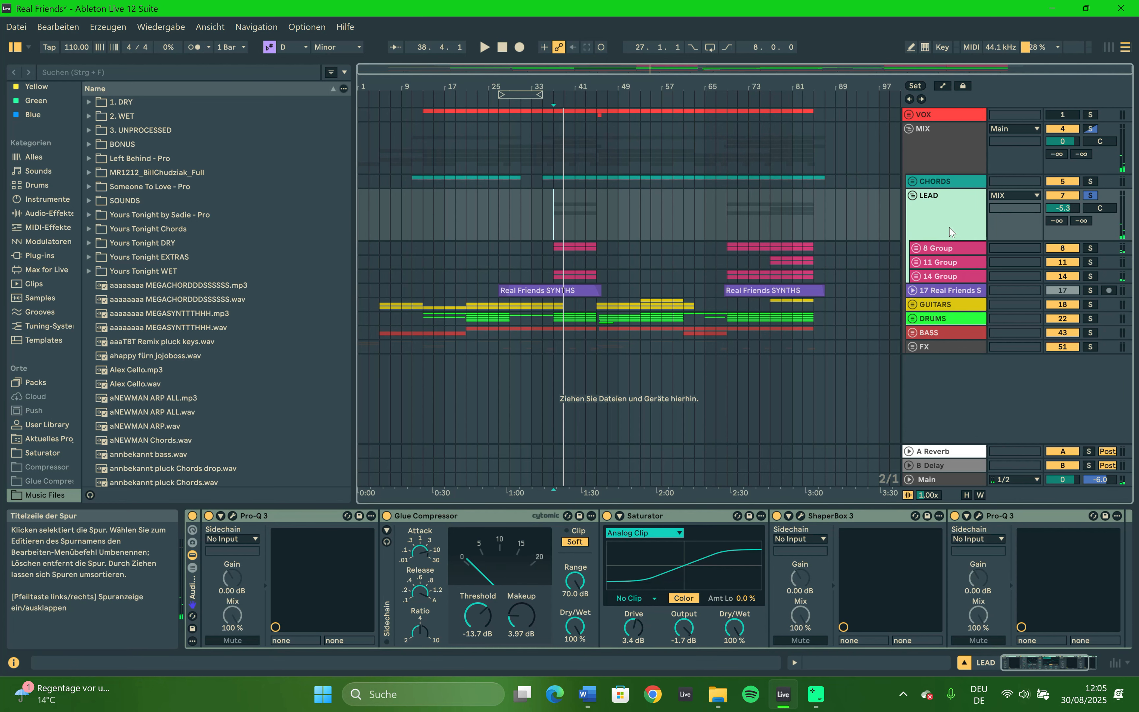
Solo 8 Group within LEAD and bypass LEAD's Audio Effect Rack.
click(939, 250)
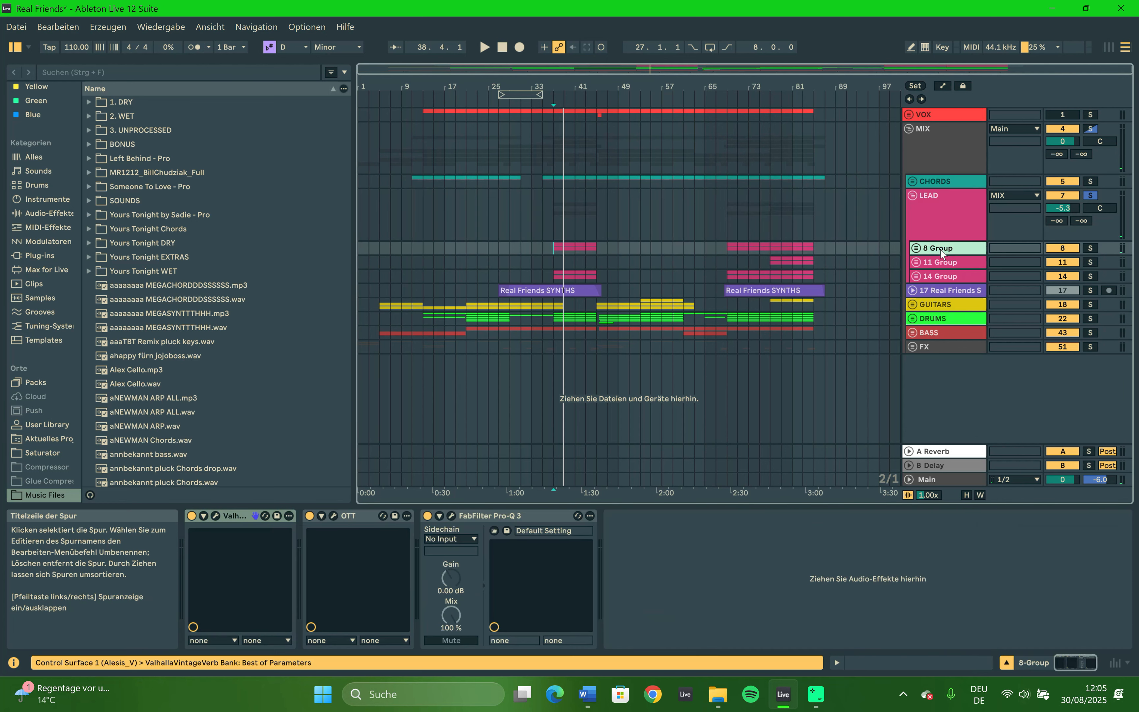
click(1091, 248)
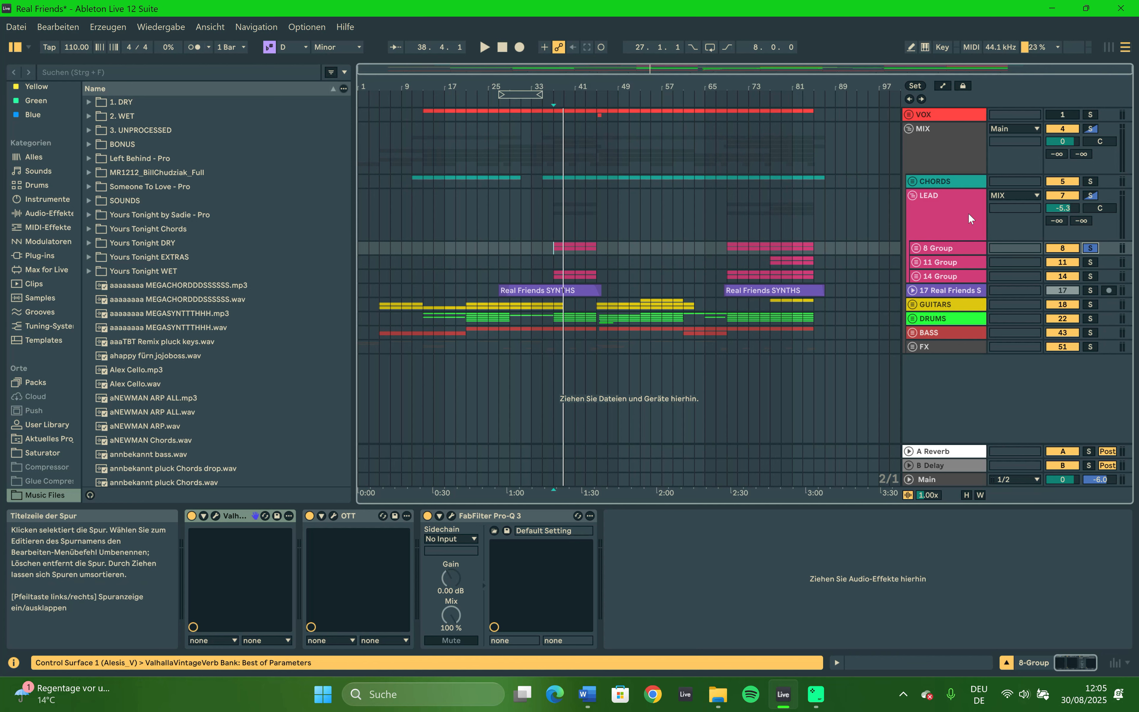
key(Up)
click(192, 516)
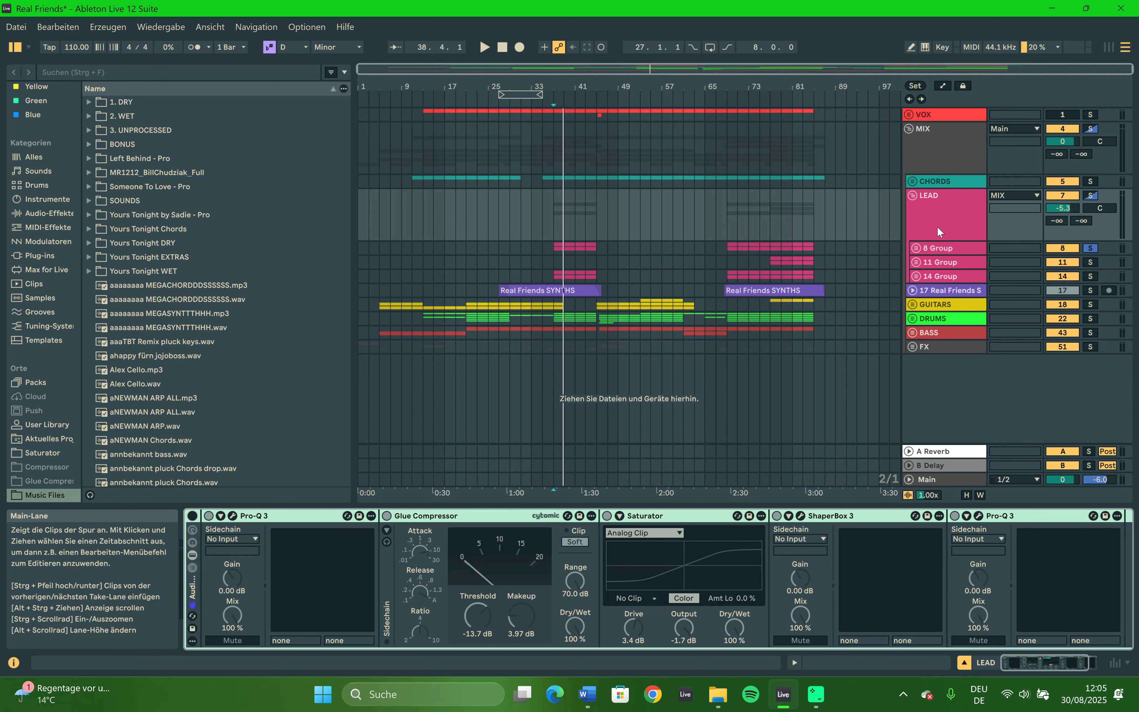
Place the playback start at bar 37 on 8 Group, unfold the group, and inspect the device chains of 9 Serum 2 and 10 Serum 2.
click(553, 247)
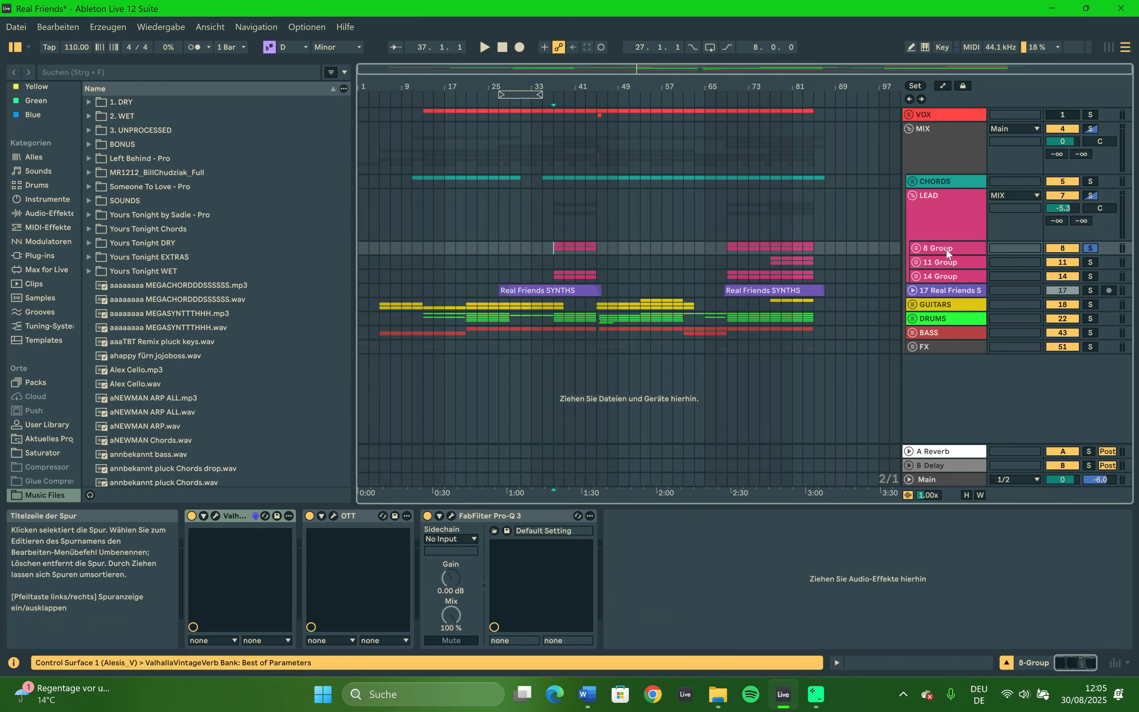
click(917, 248)
click(949, 303)
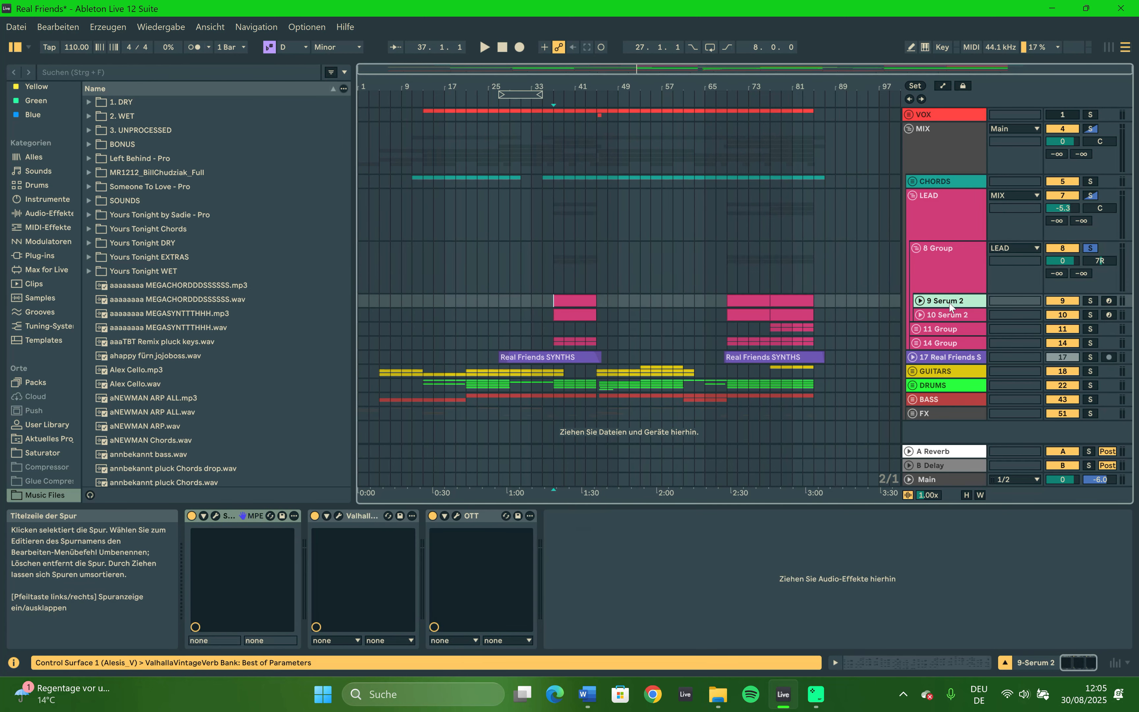
click(949, 315)
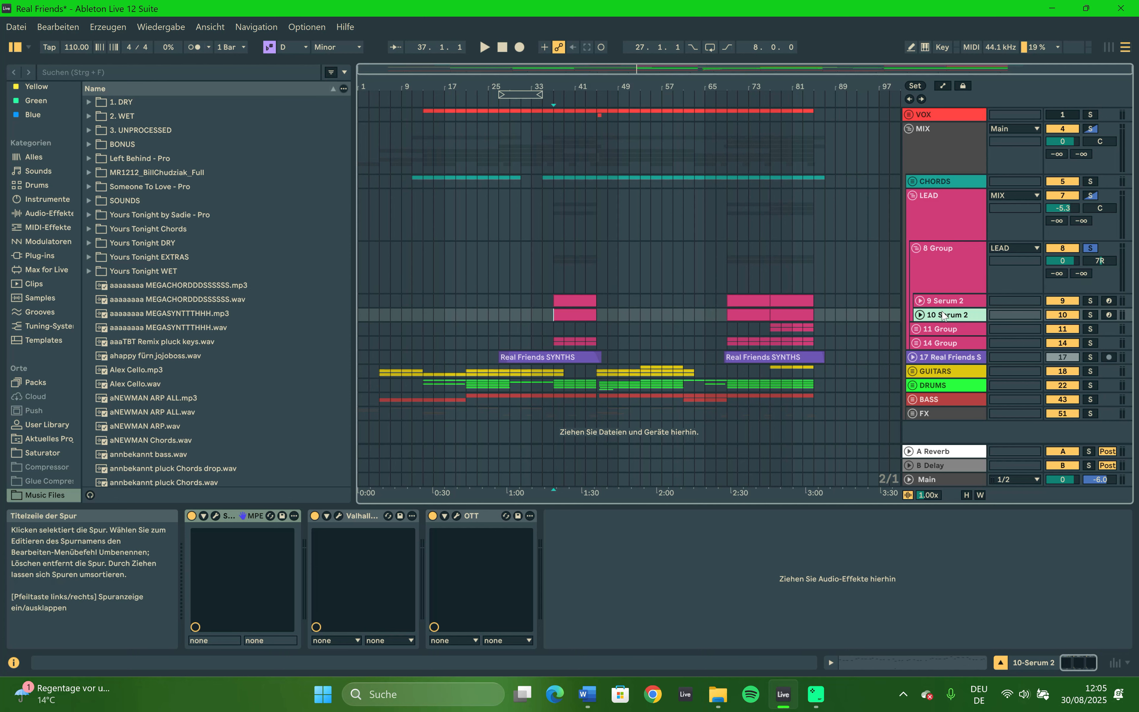
click(947, 302)
Bypass ValhallaVintageVerb, OTT and FabFilter Pro-Q 3 on 8 Group, examining the Pro-Q 3 curve before closing its window.
click(939, 270)
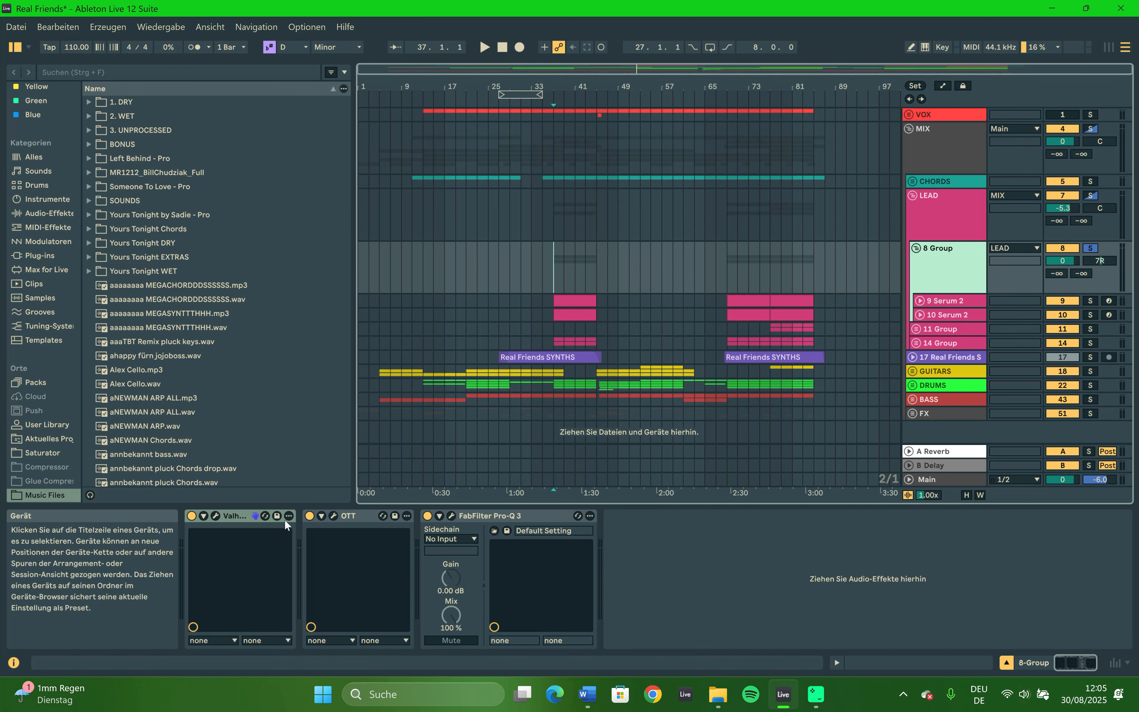
click(191, 516)
click(309, 516)
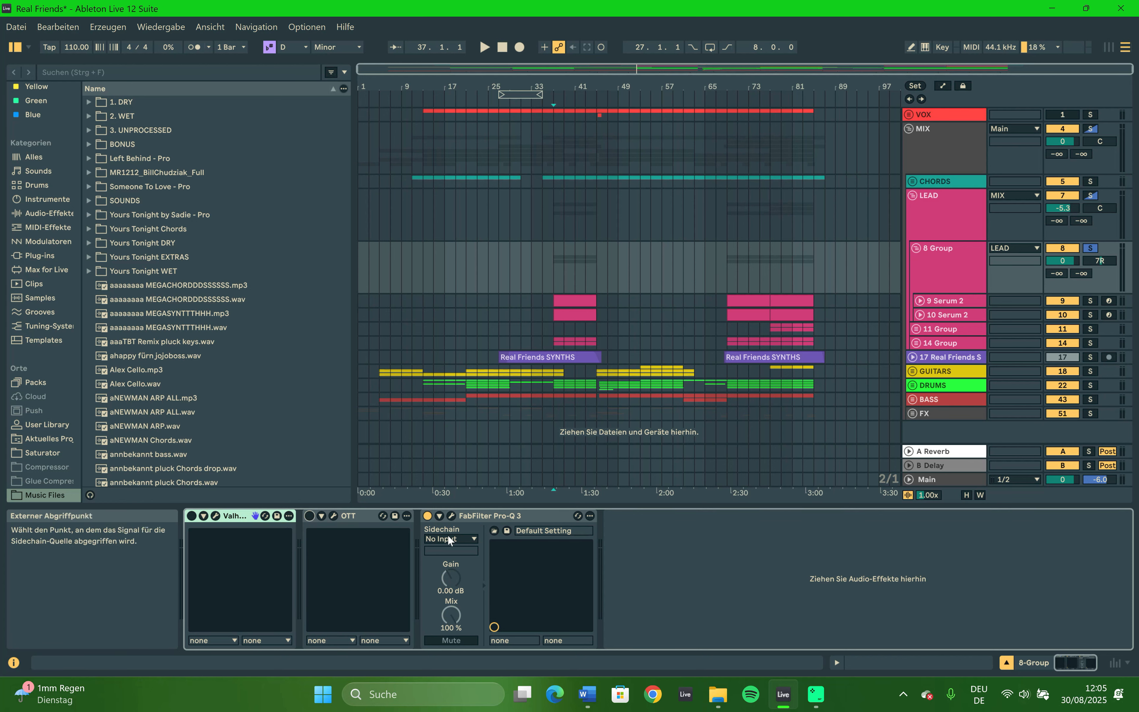
click(451, 516)
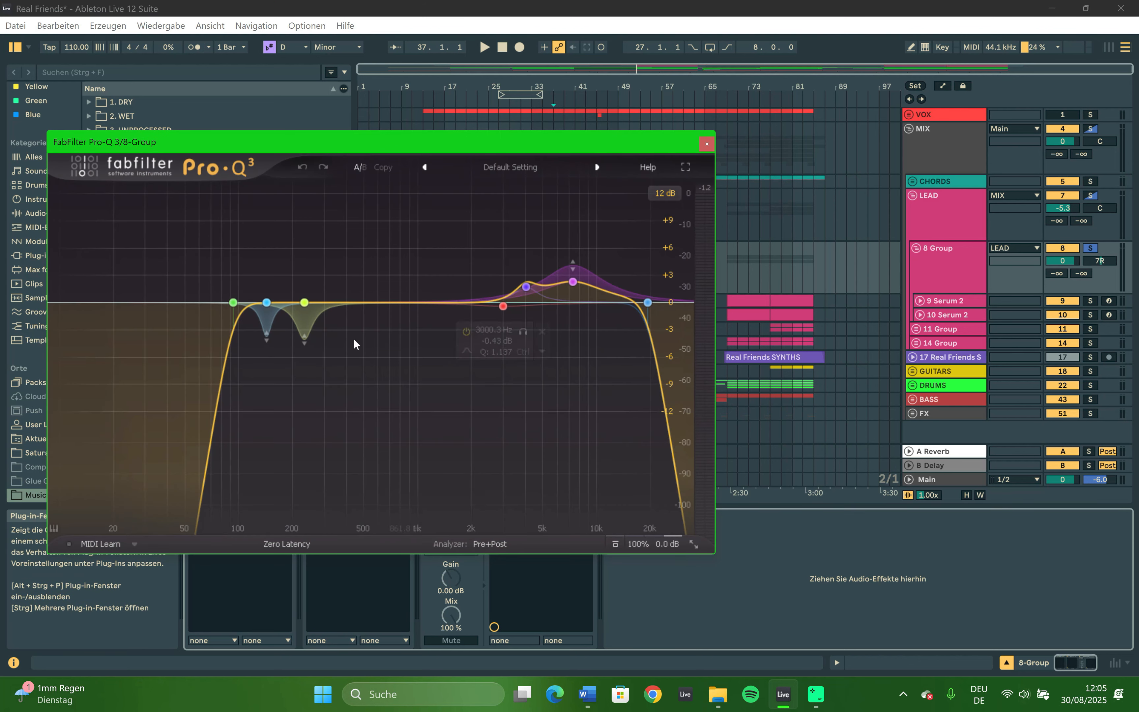
mouse_move(237, 301)
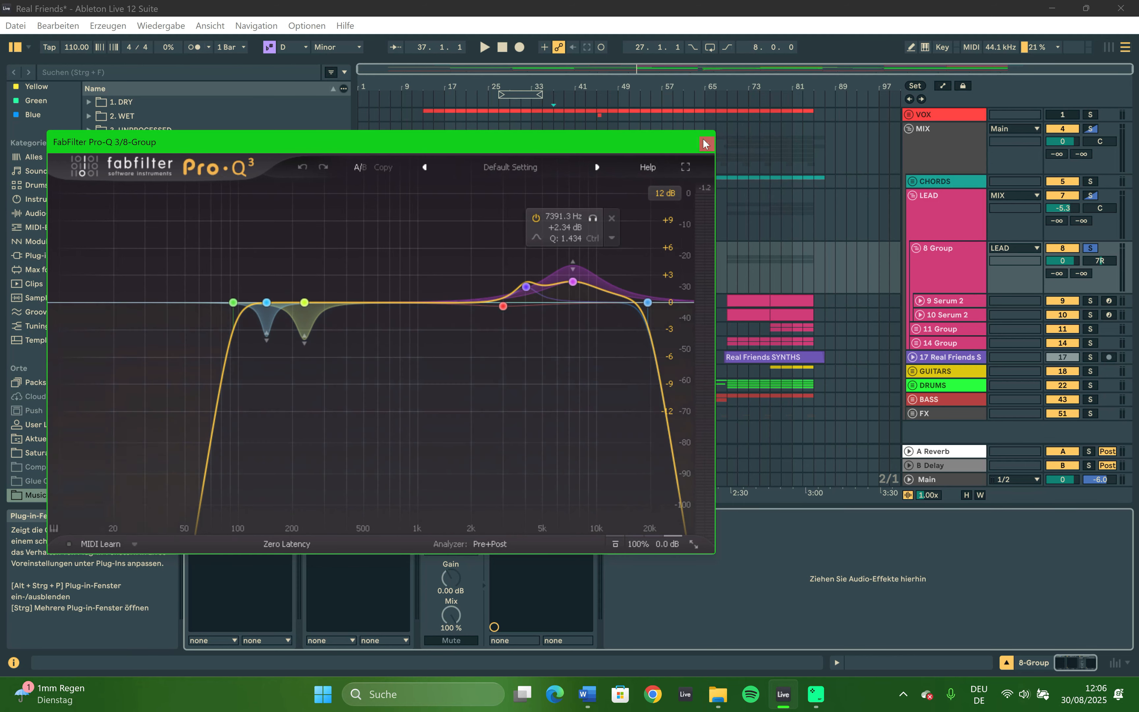
click(707, 146)
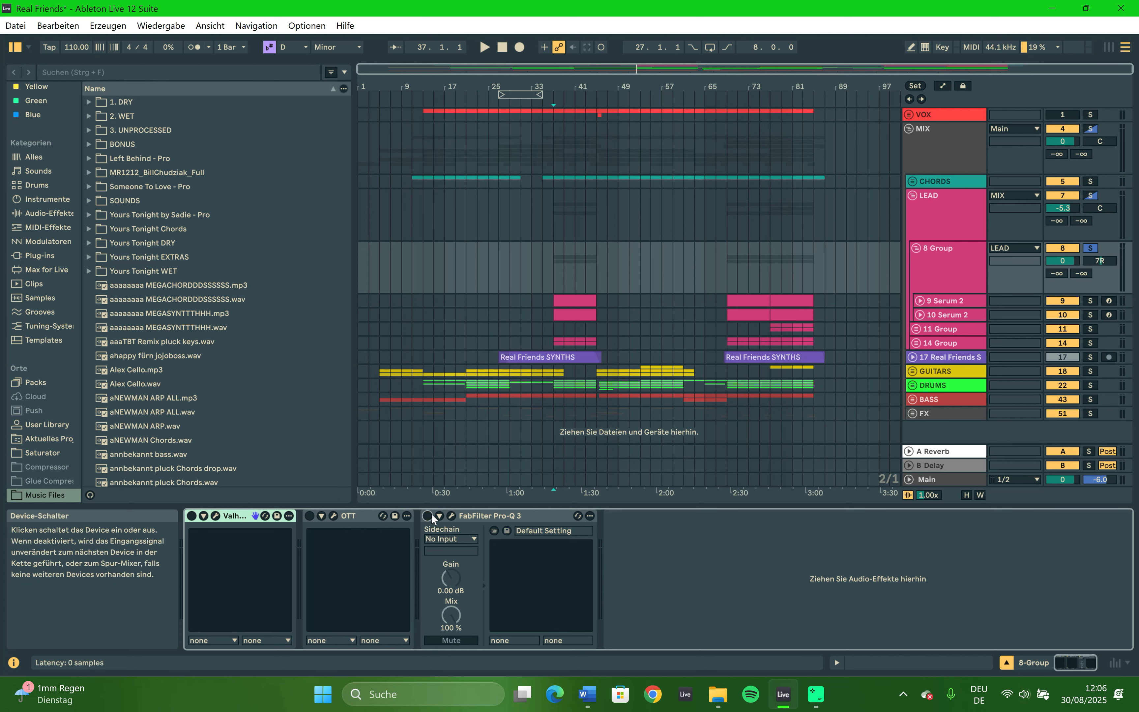
Solo 9 Serum 2 and open its Serum 2 synth to inspect the oscillators and noise.
click(955, 301)
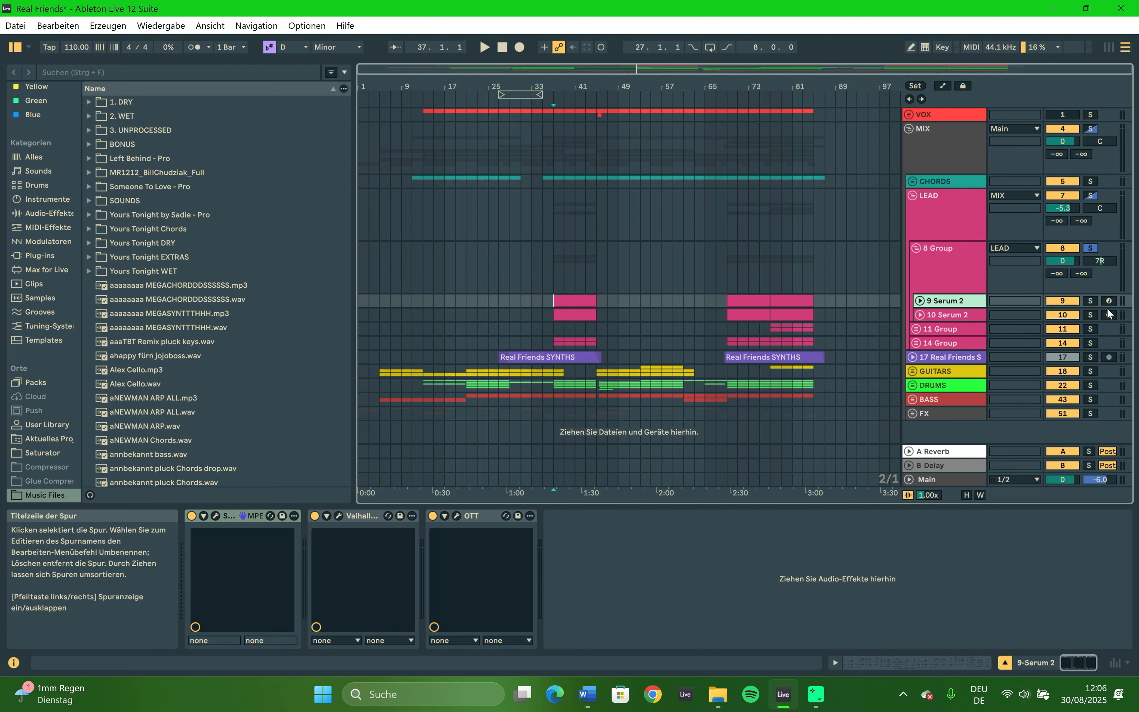
click(1090, 300)
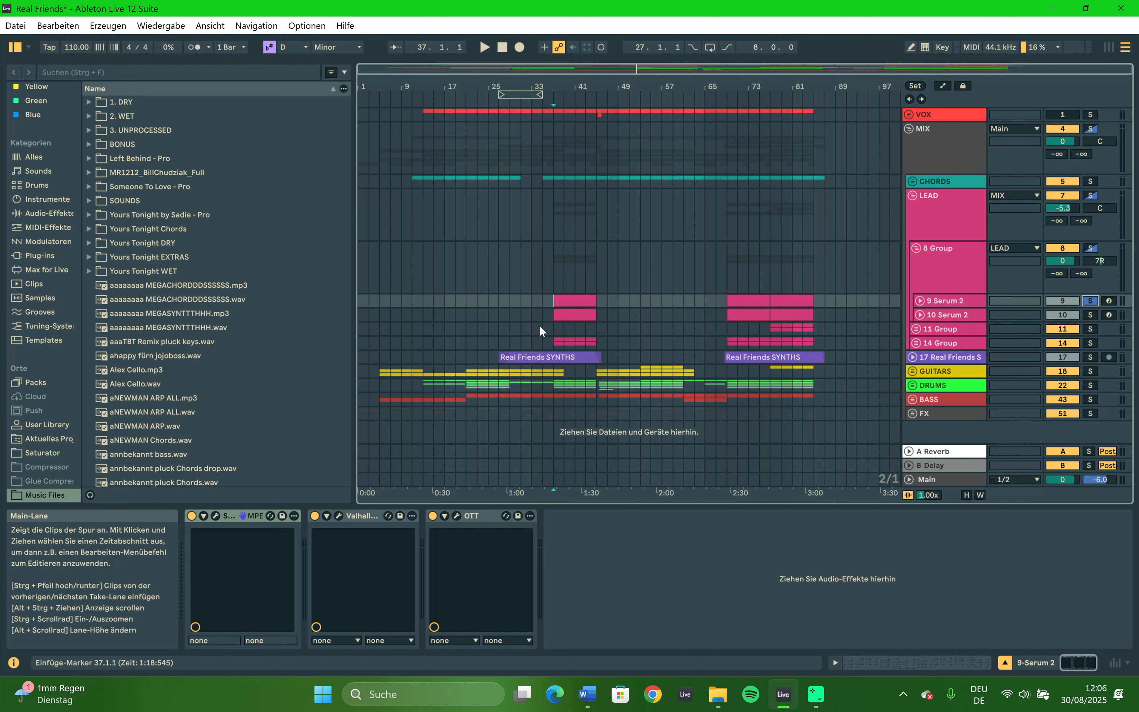
click(214, 516)
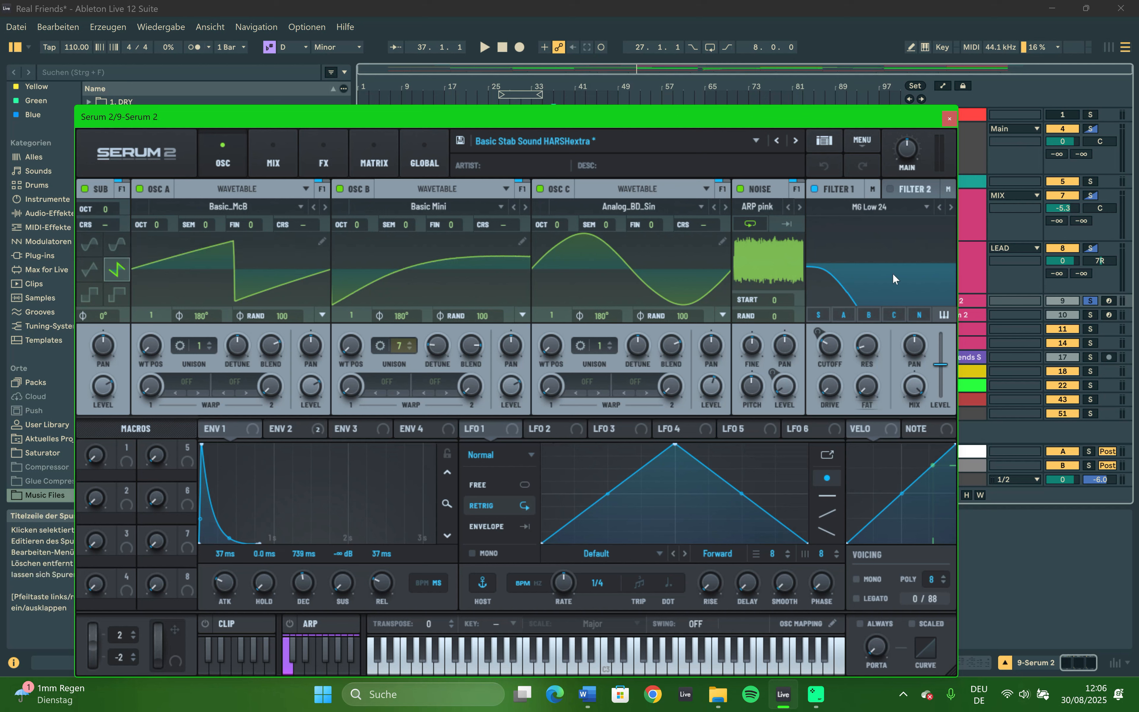
click(737, 217)
Examine Envelope 2's modulation of the filter cutoff and compare the sound with Filter 1 switched off and back on.
click(292, 426)
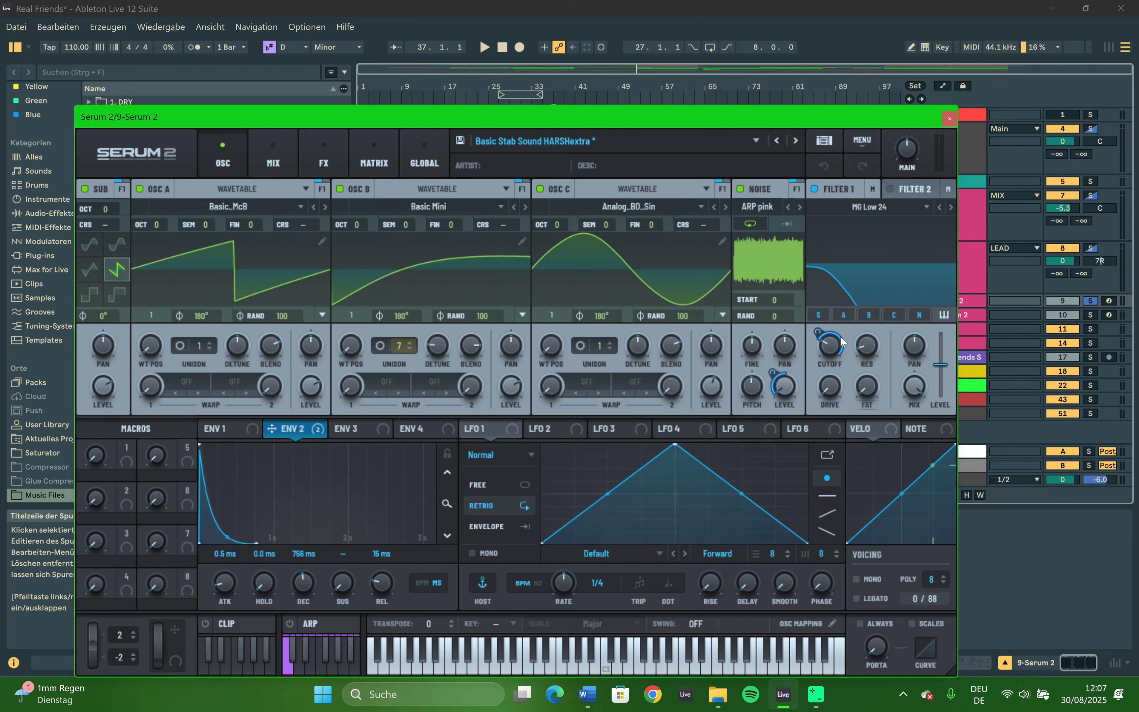
mouse_move(827, 348)
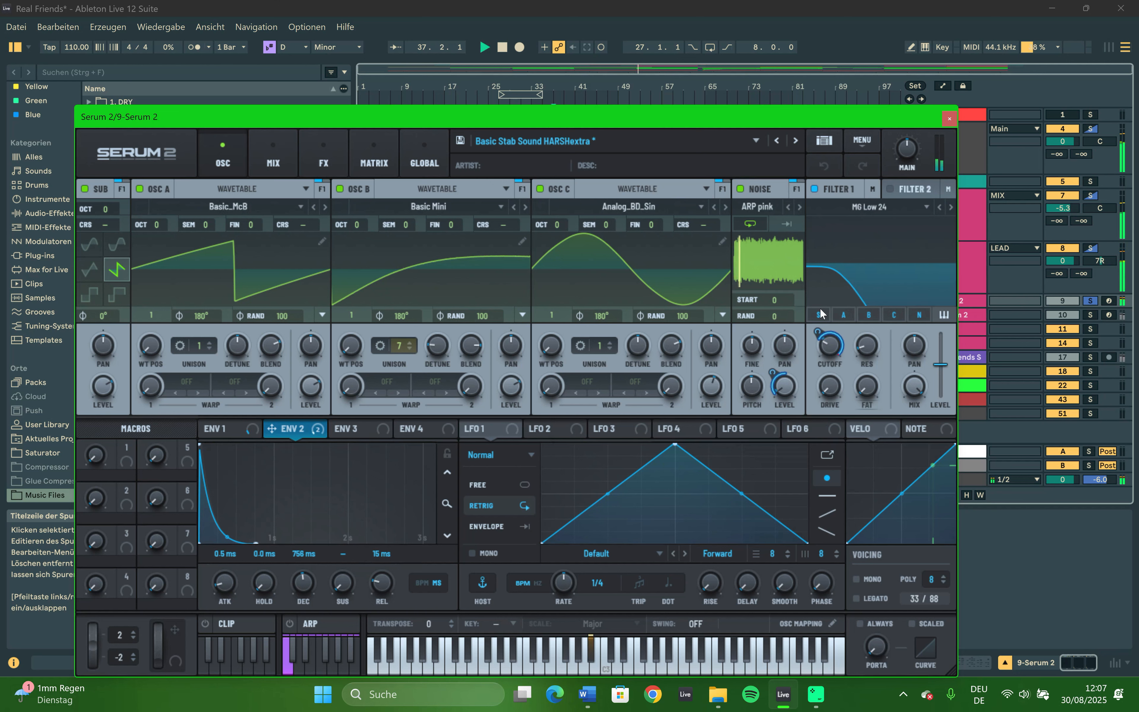
click(814, 188)
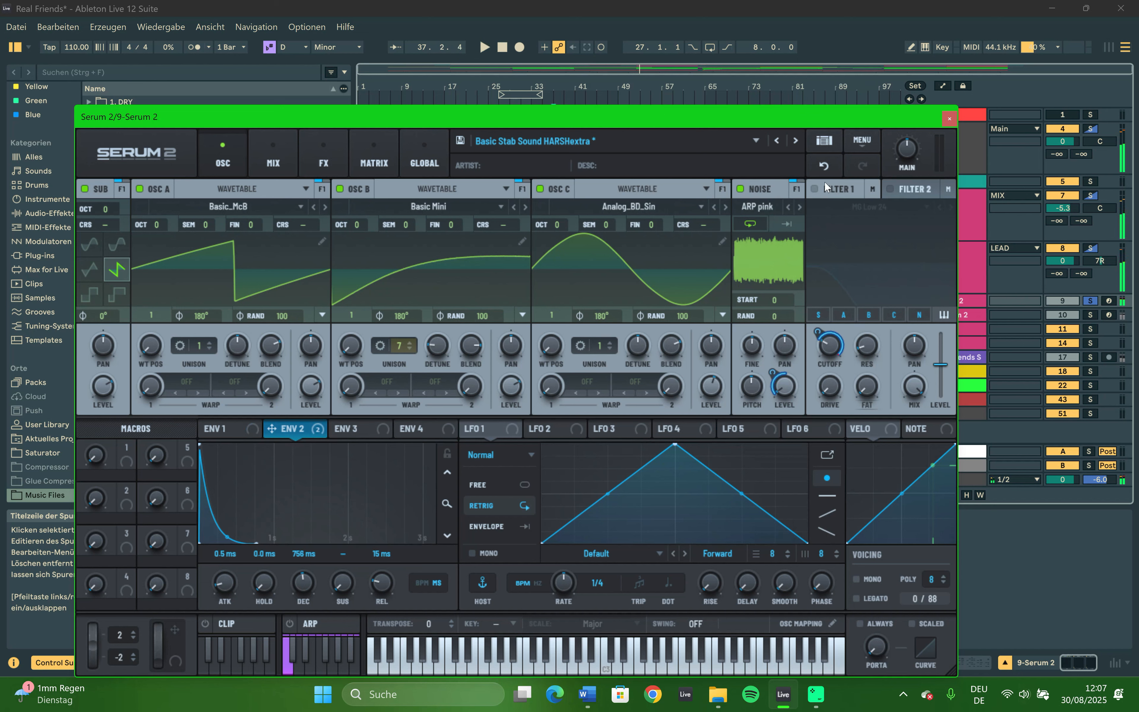
click(813, 185)
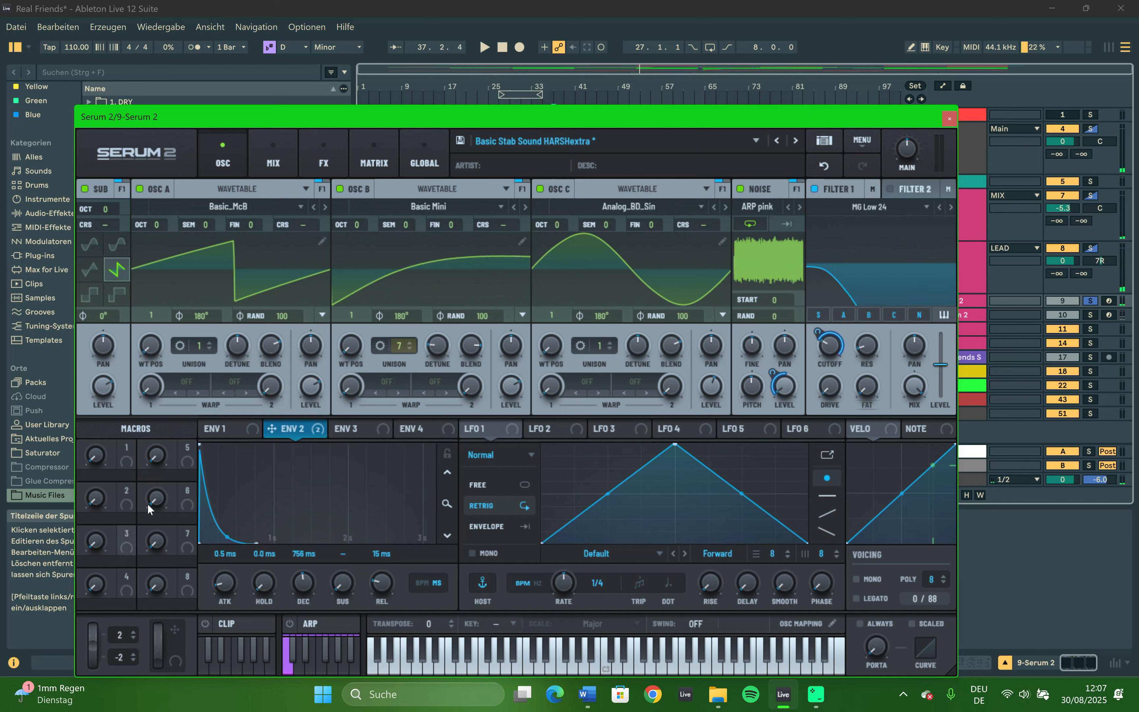
Play the stab while viewing Envelope 1, and compare the shapes of Envelopes 1 and 2.
click(231, 430)
key(space)
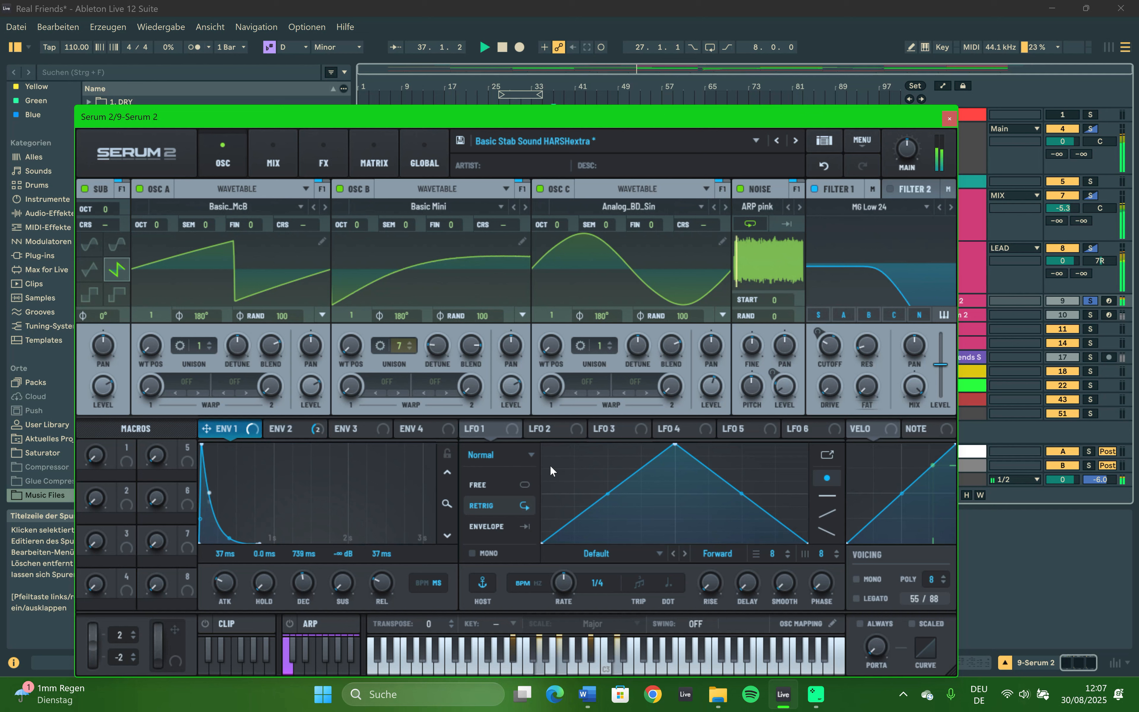
key(space)
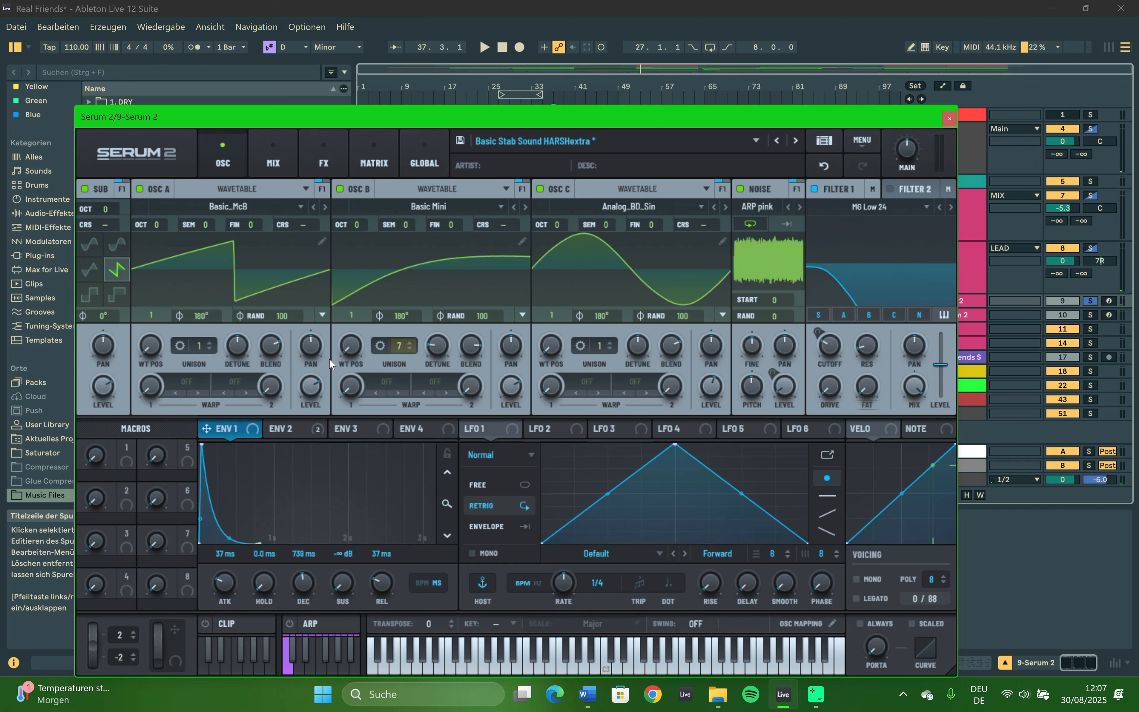
click(297, 426)
click(238, 430)
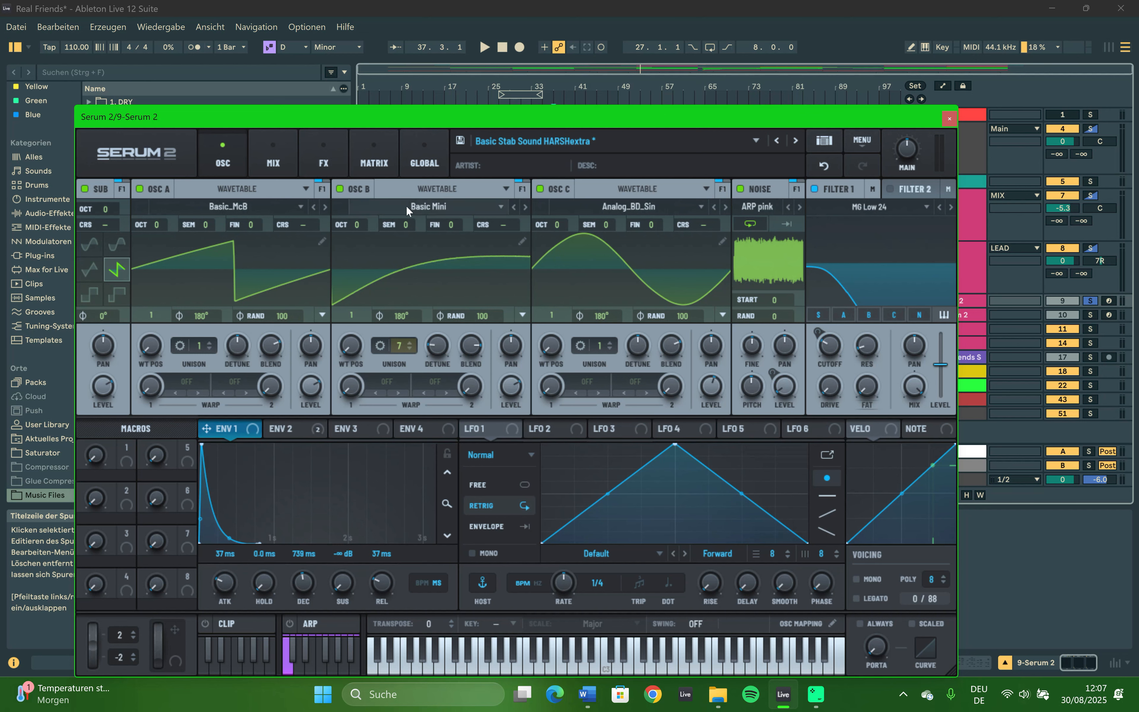
Check the Delay among Serum 2's effects, return to the oscillator page, and close the synth window.
click(341, 146)
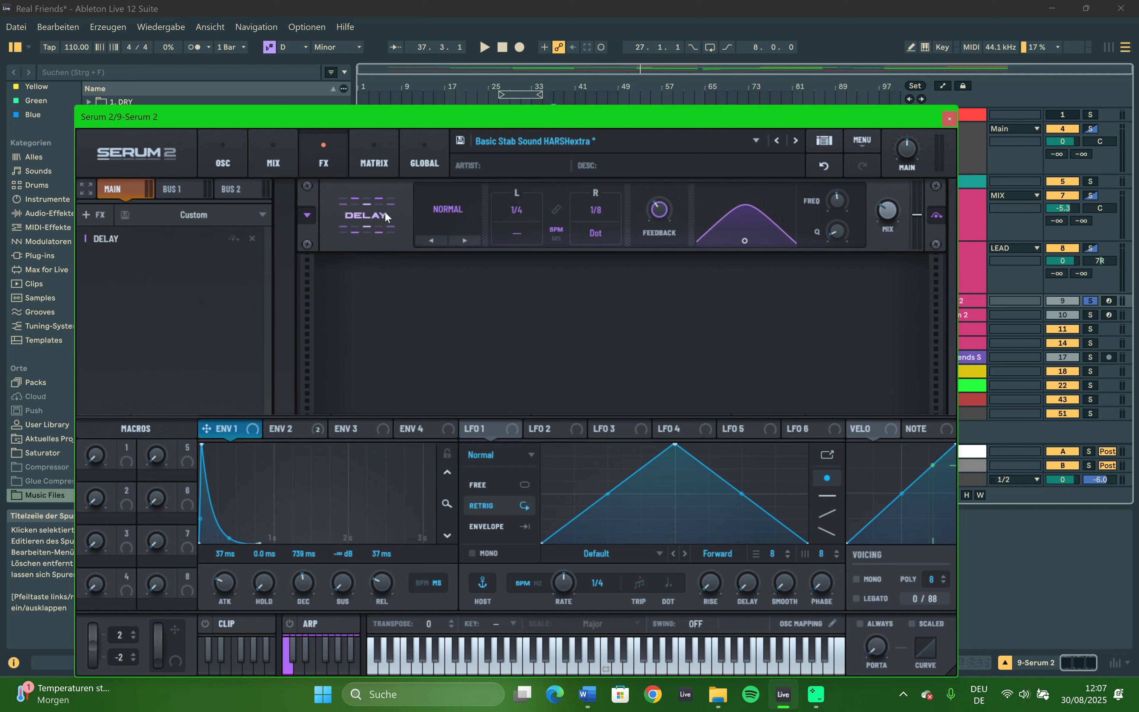
click(219, 159)
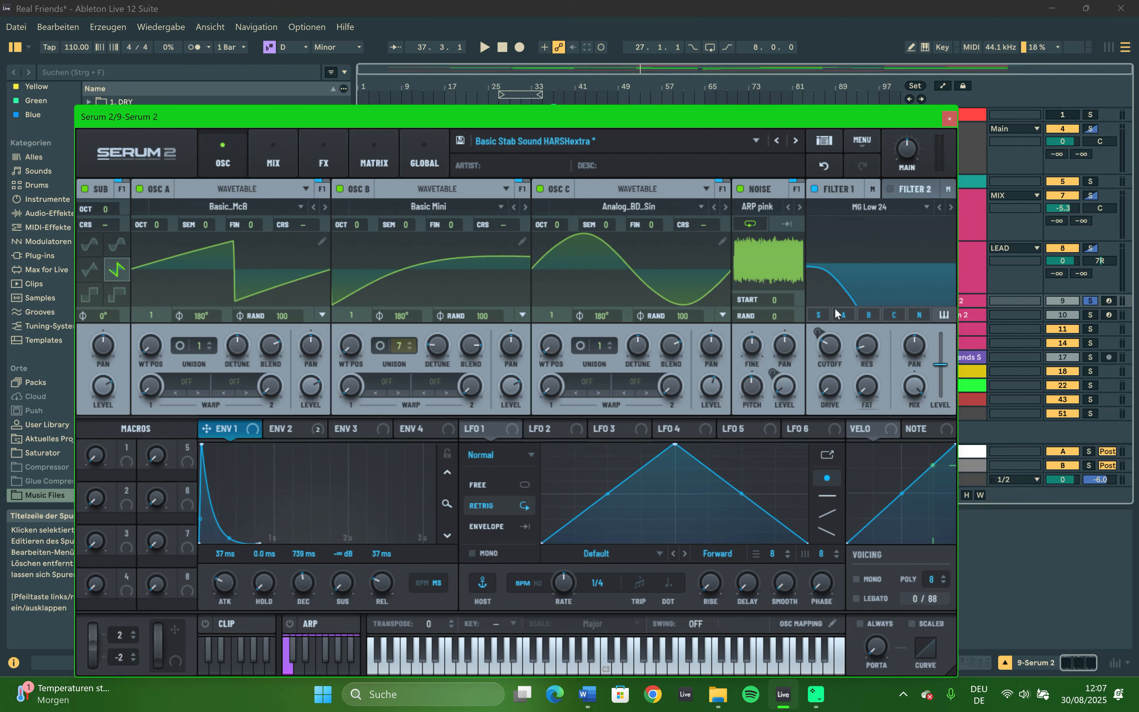
click(949, 117)
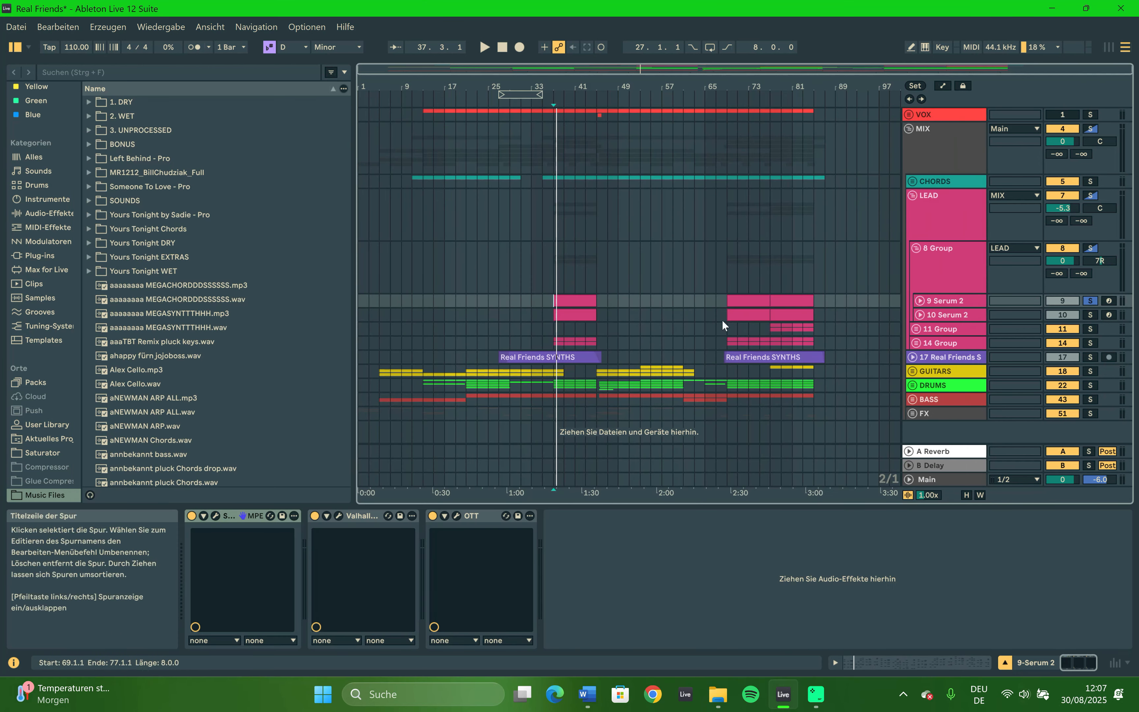
Inspect the Serum 2 patch on the 10 Serum 2 track and close its window.
key(Down)
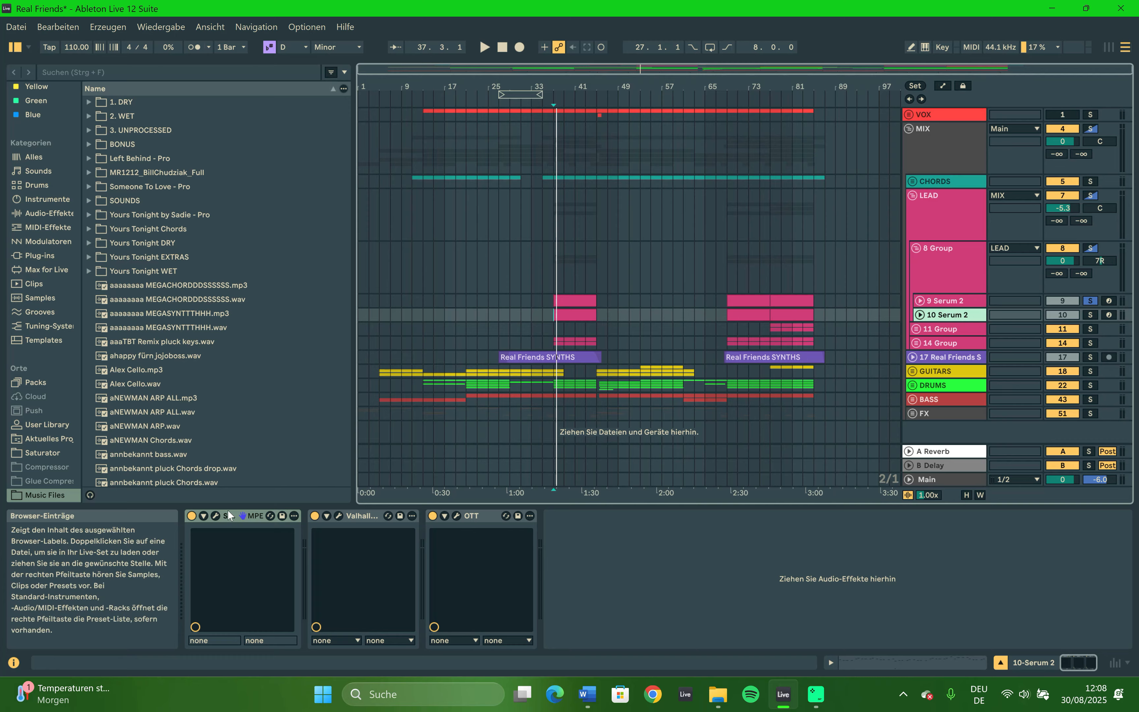
click(216, 514)
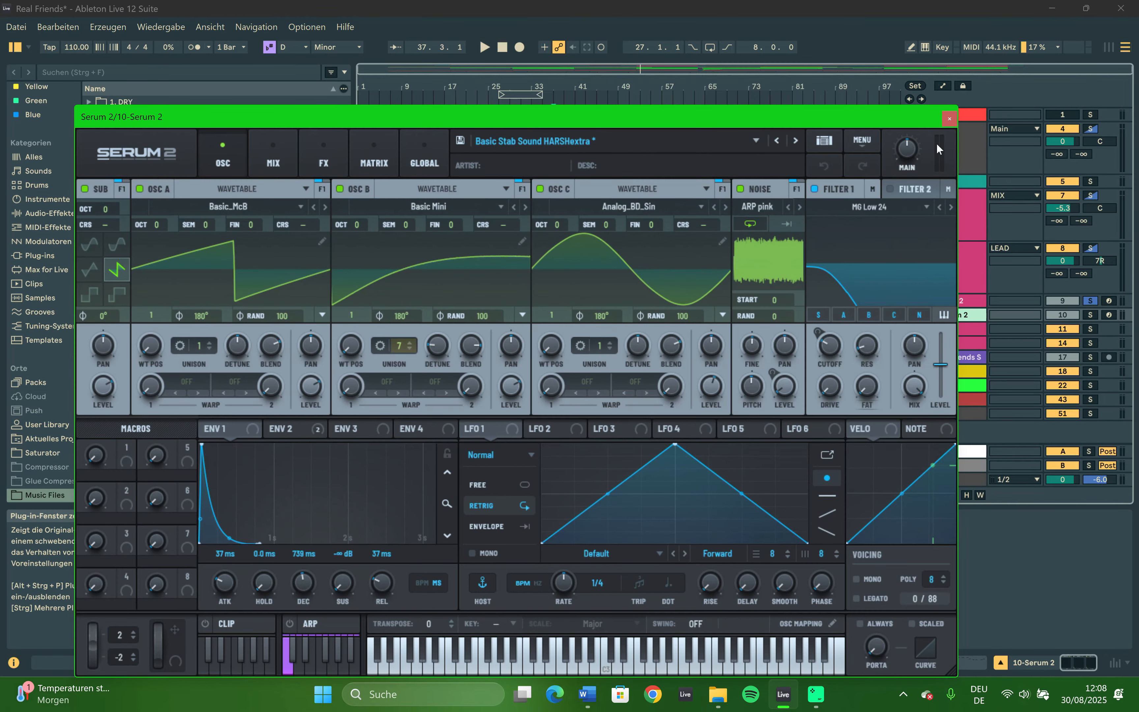
click(948, 117)
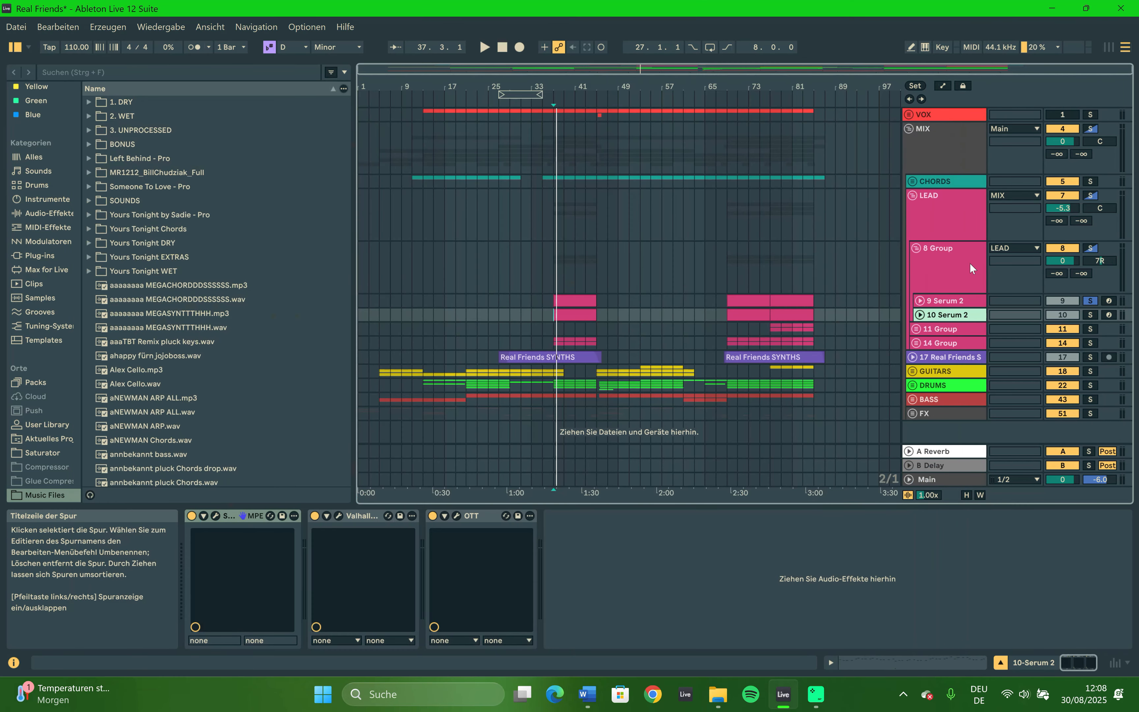
Bypass the Valhalla reverb and OTT on 9 Serum 2 and play the track without them.
click(968, 300)
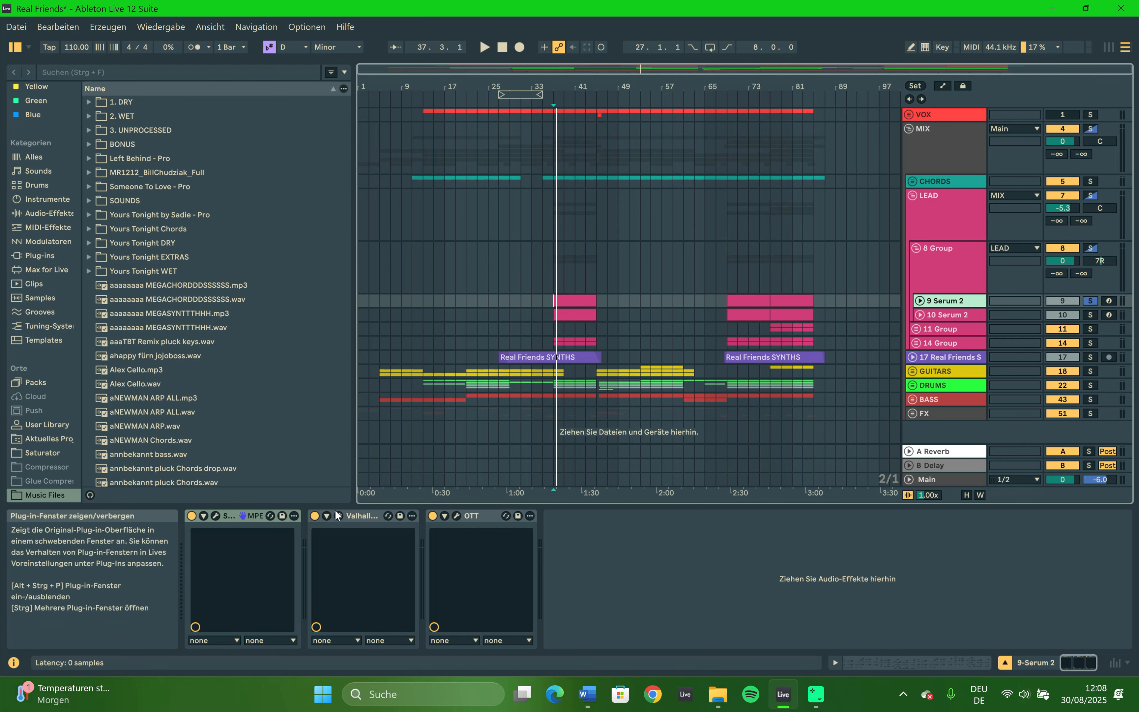
click(314, 516)
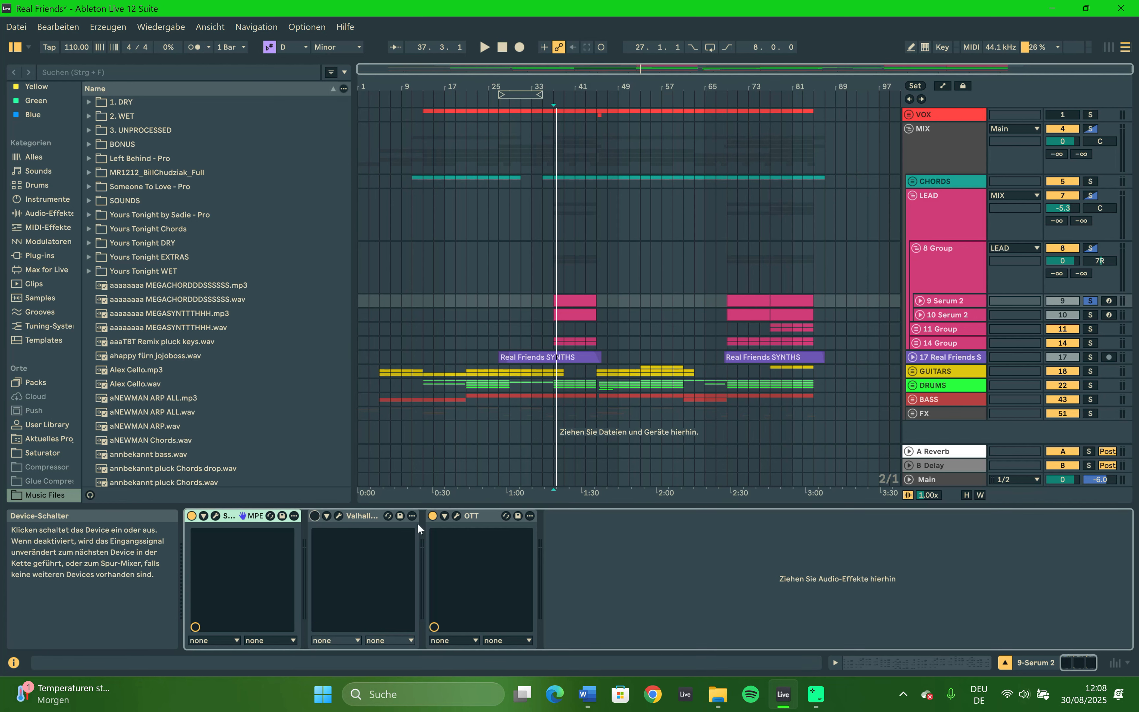
click(433, 516)
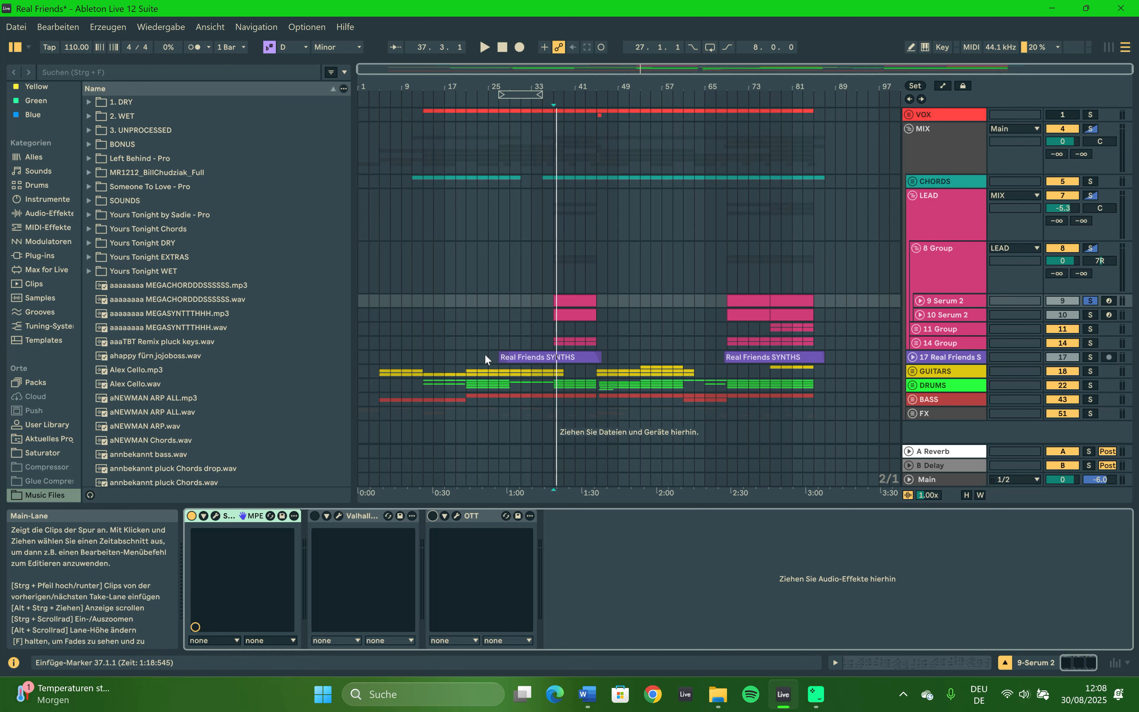
key(space)
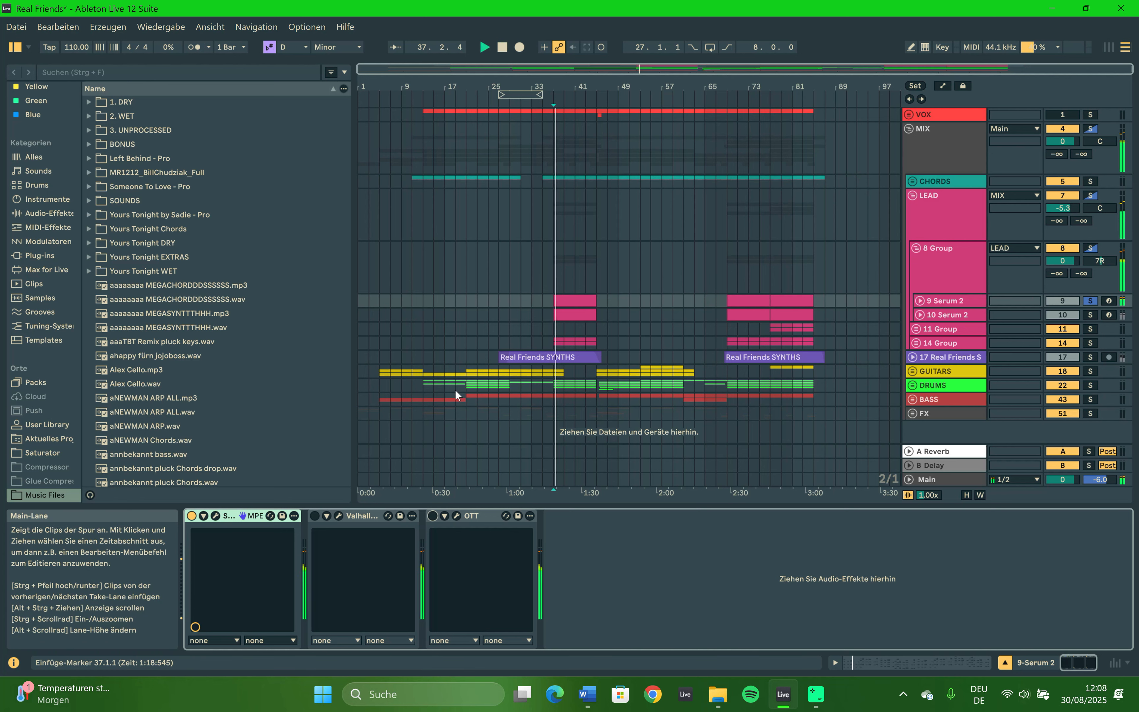
Open Serum 2 on 9 Serum 2, bypass its Delay effect, and play the stab without it.
click(216, 517)
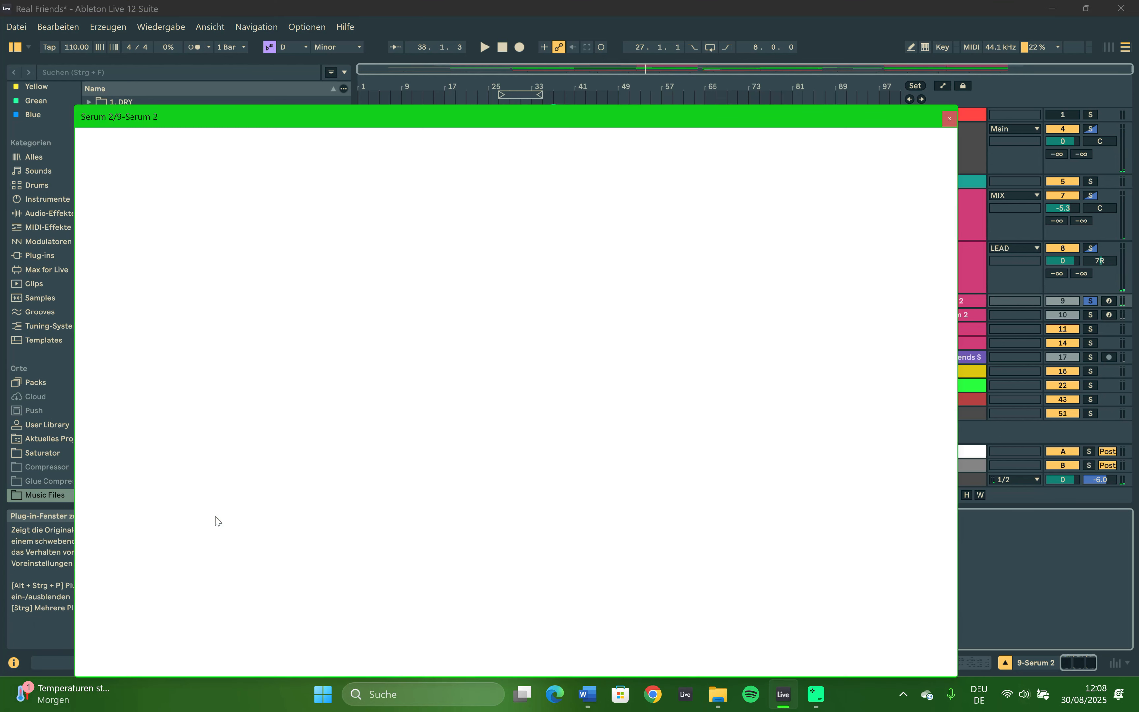
click(318, 144)
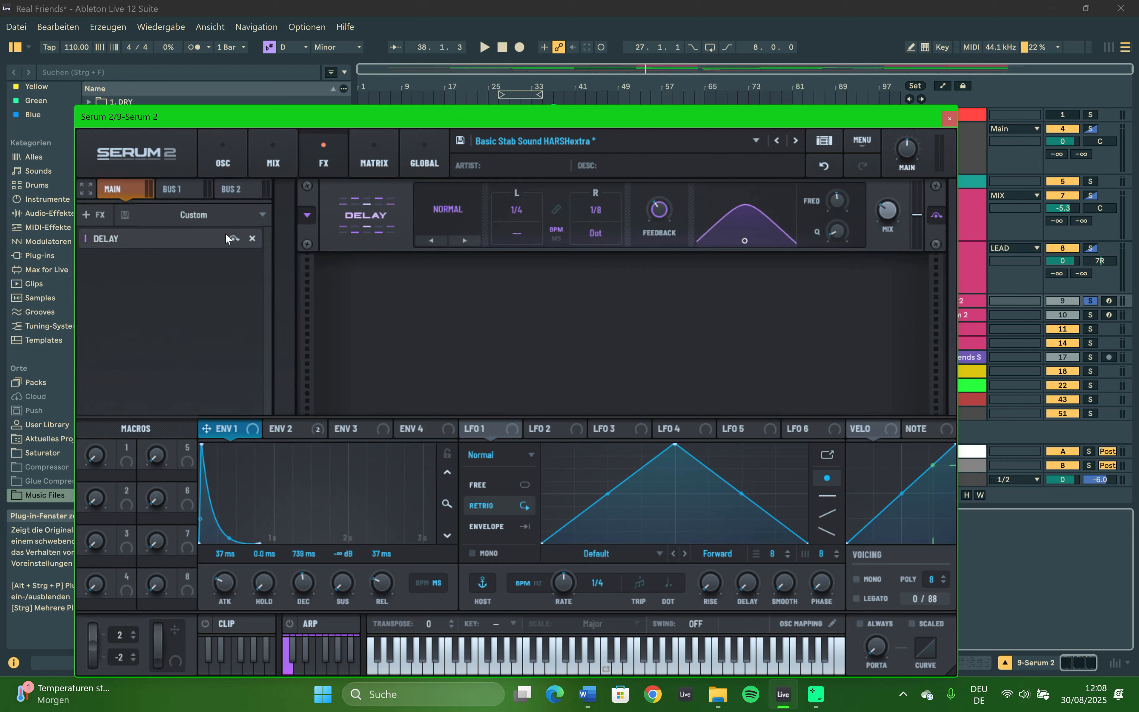
click(234, 239)
key(space)
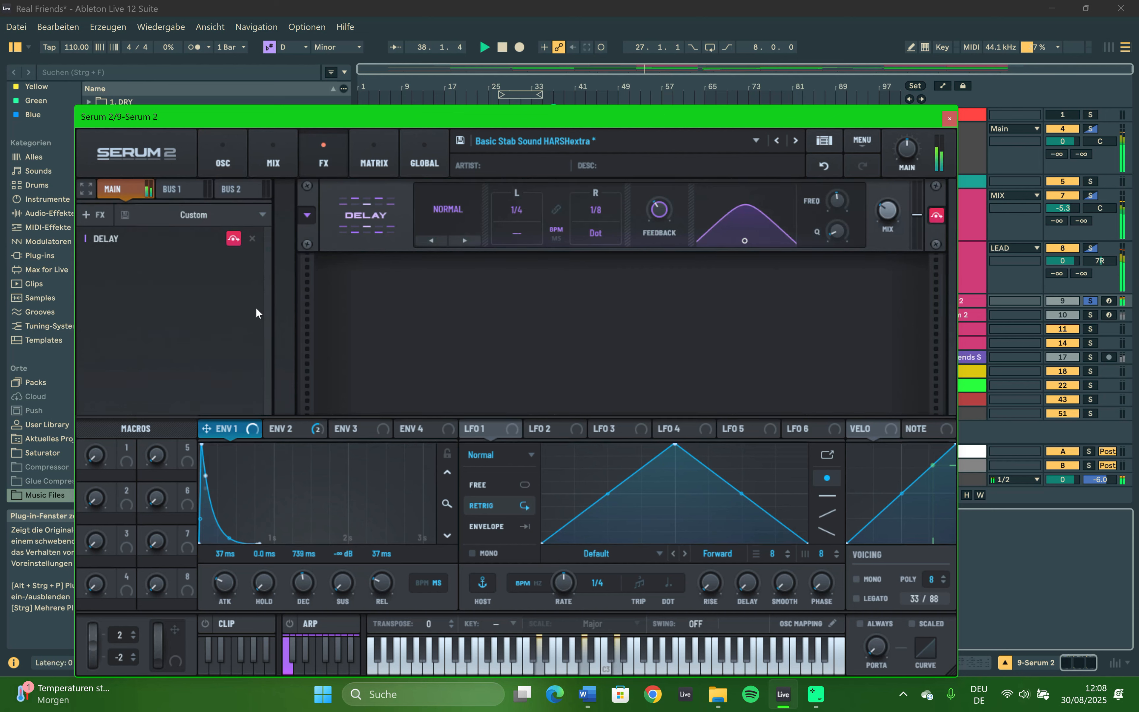
key(space)
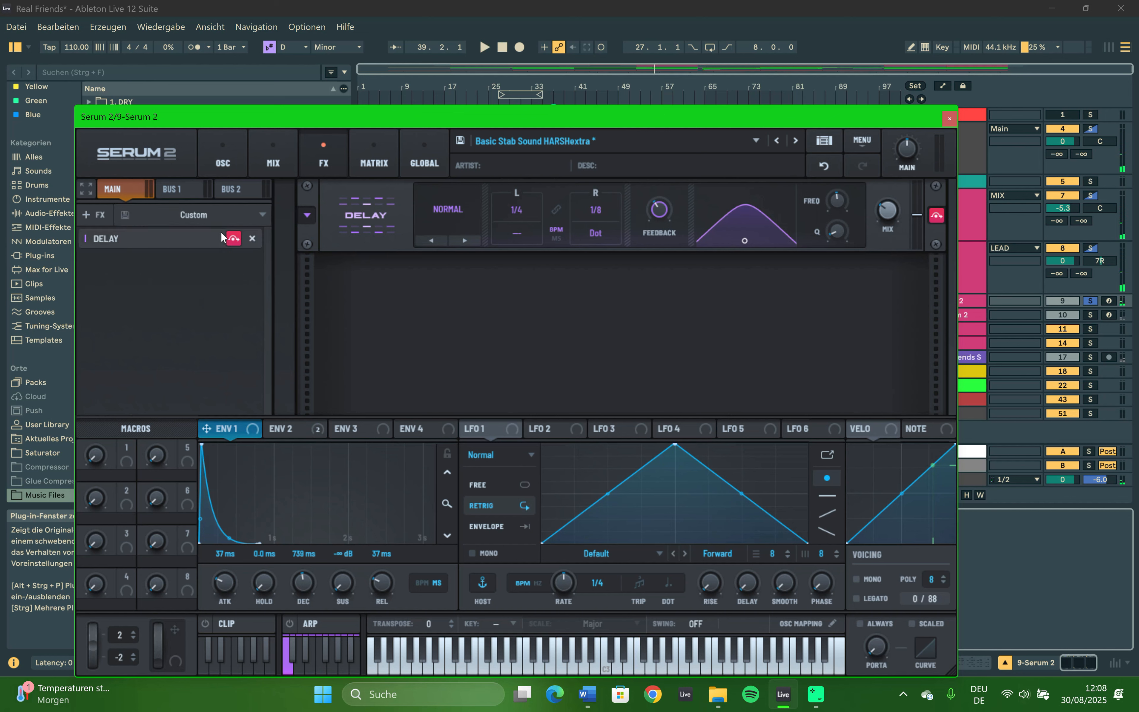
Turn Serum 2's Delay back on, return to the oscillator page, and close the synth window.
click(234, 238)
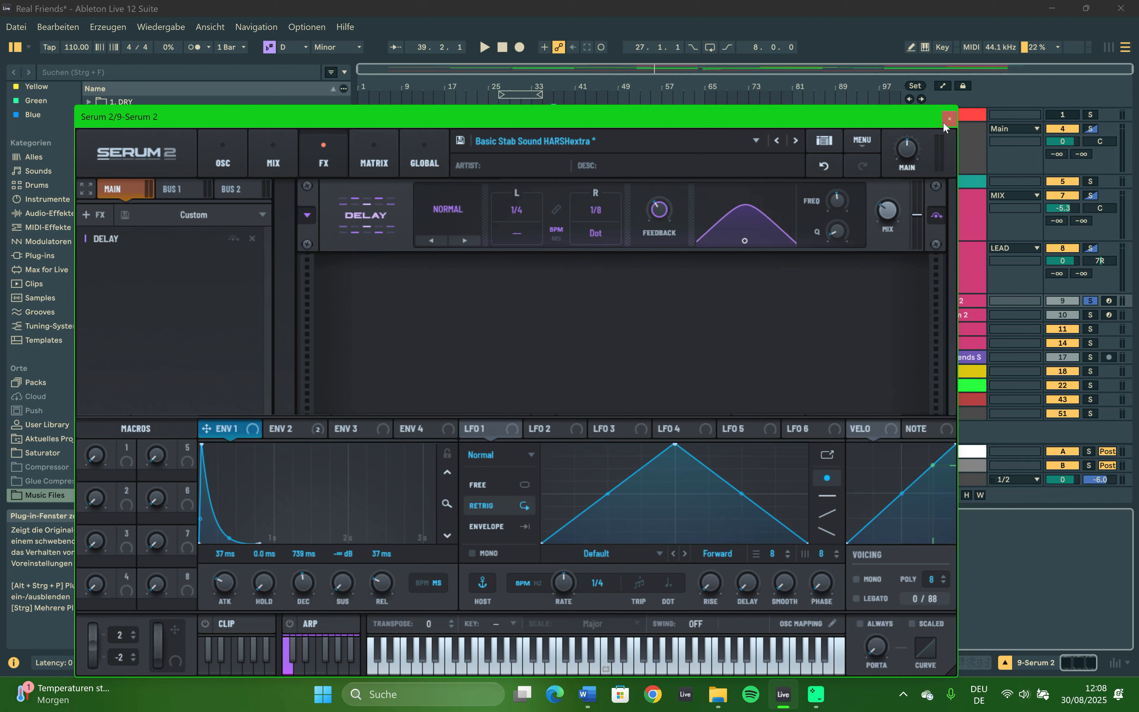
click(225, 160)
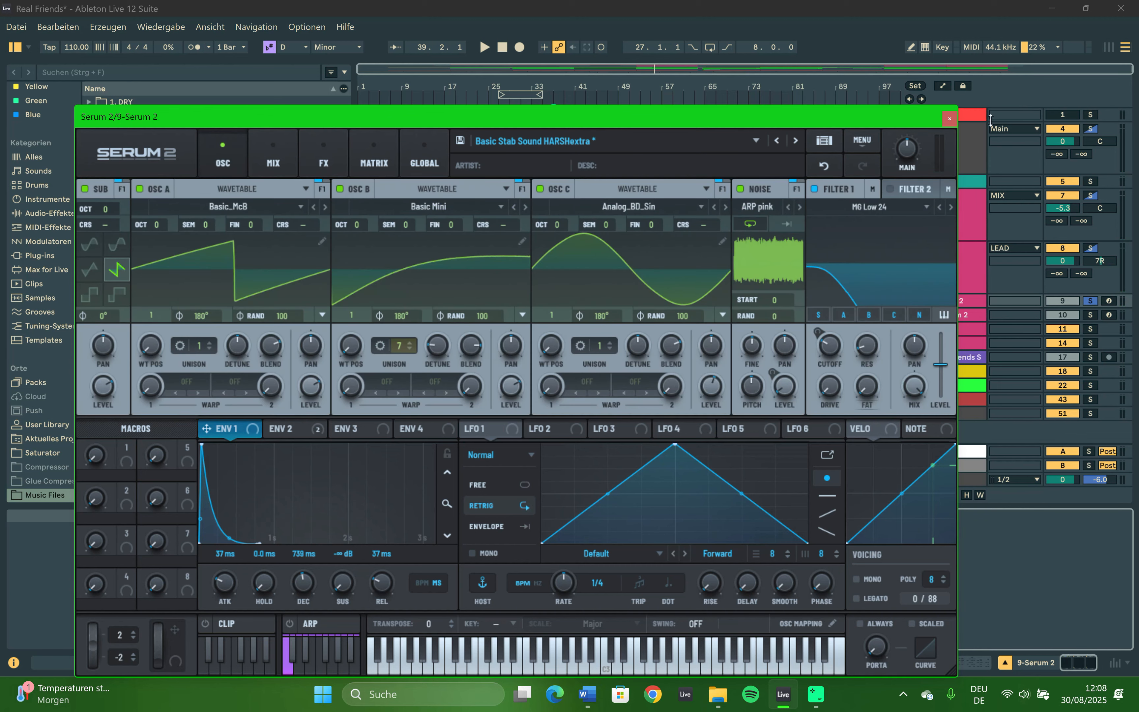
click(950, 120)
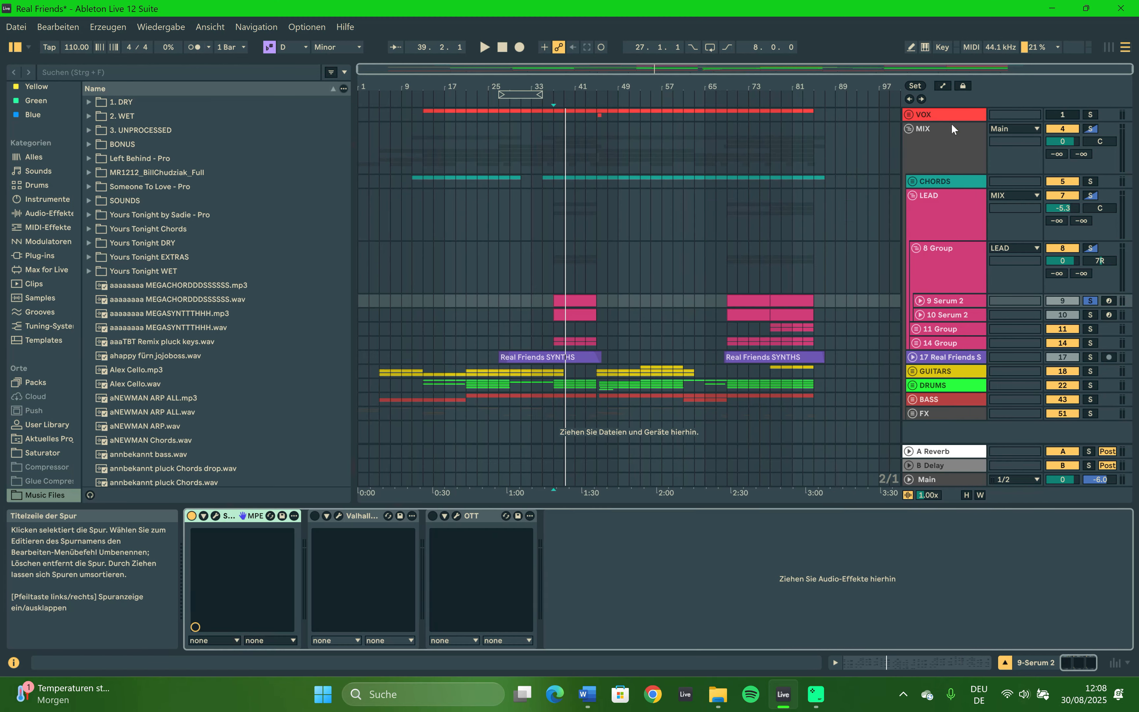
Re-enable the Valhalla reverb and OTT on 9 Serum 2 one at a time, playing the track after each.
click(313, 515)
key(space)
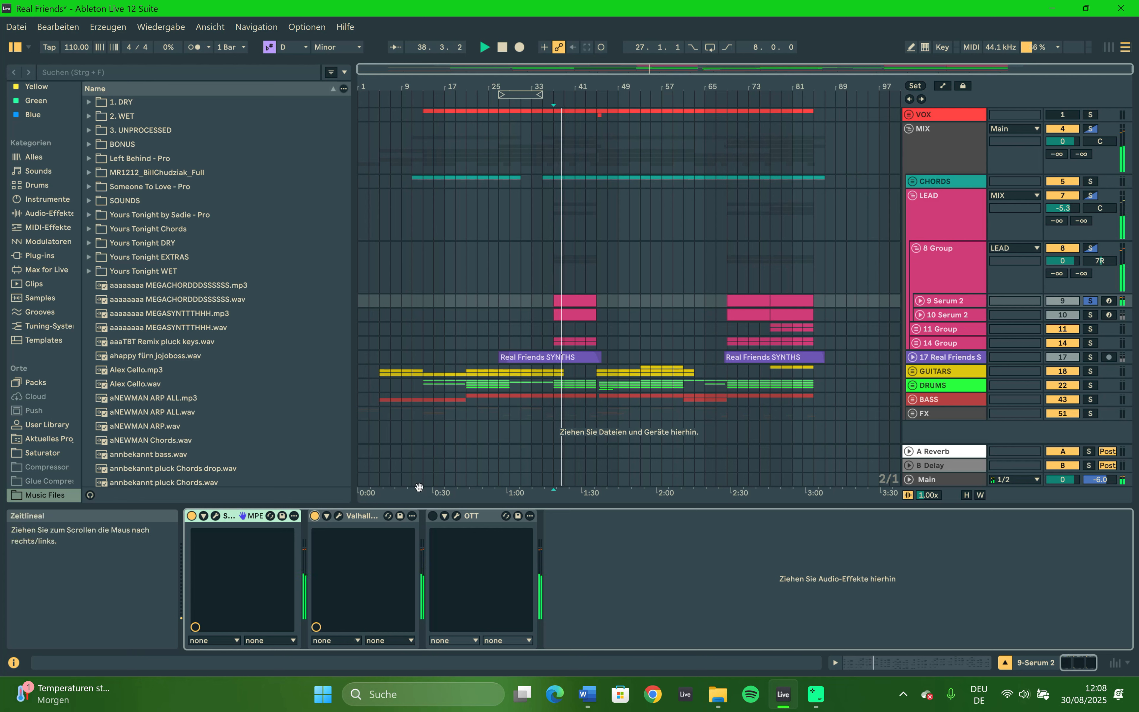
click(432, 516)
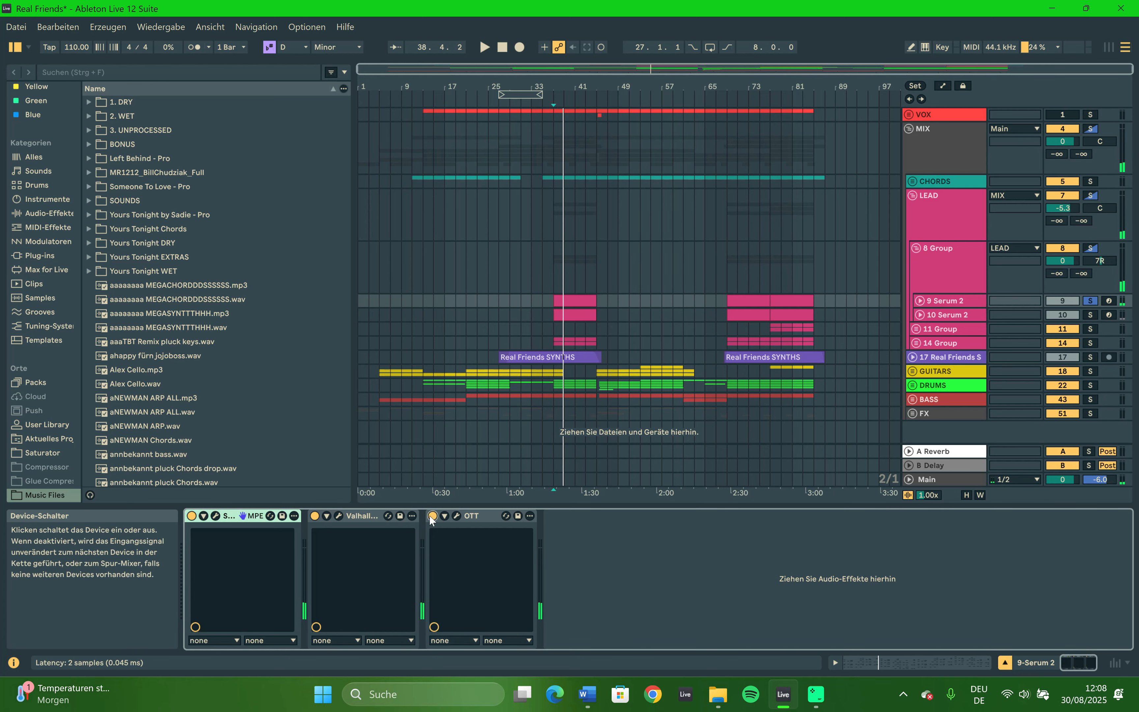
click(559, 414)
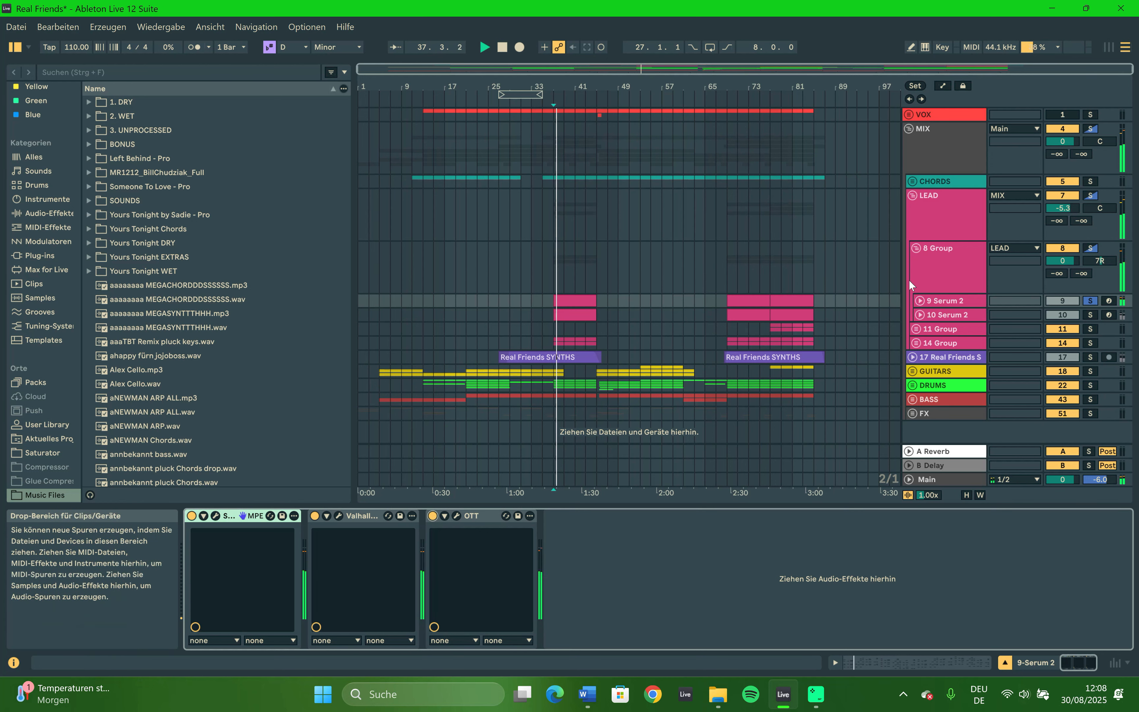
Re-enable the Valhalla reverb and OTT on 8 Group and play the sound through both effects.
click(939, 271)
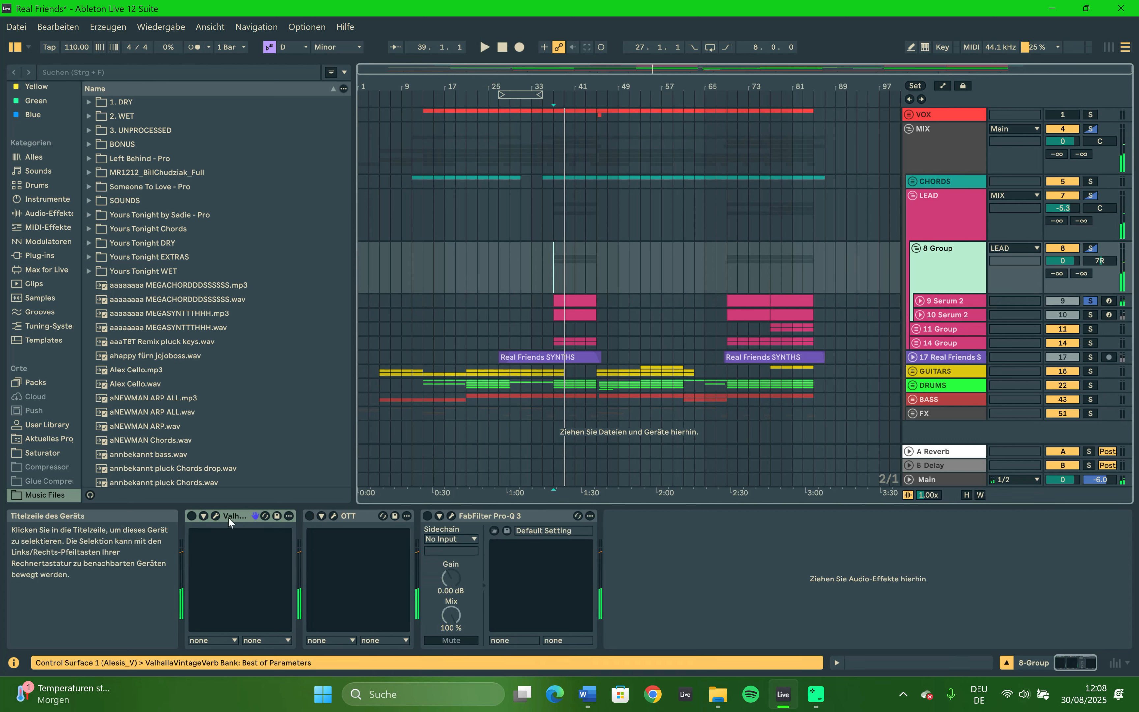
click(192, 516)
click(309, 515)
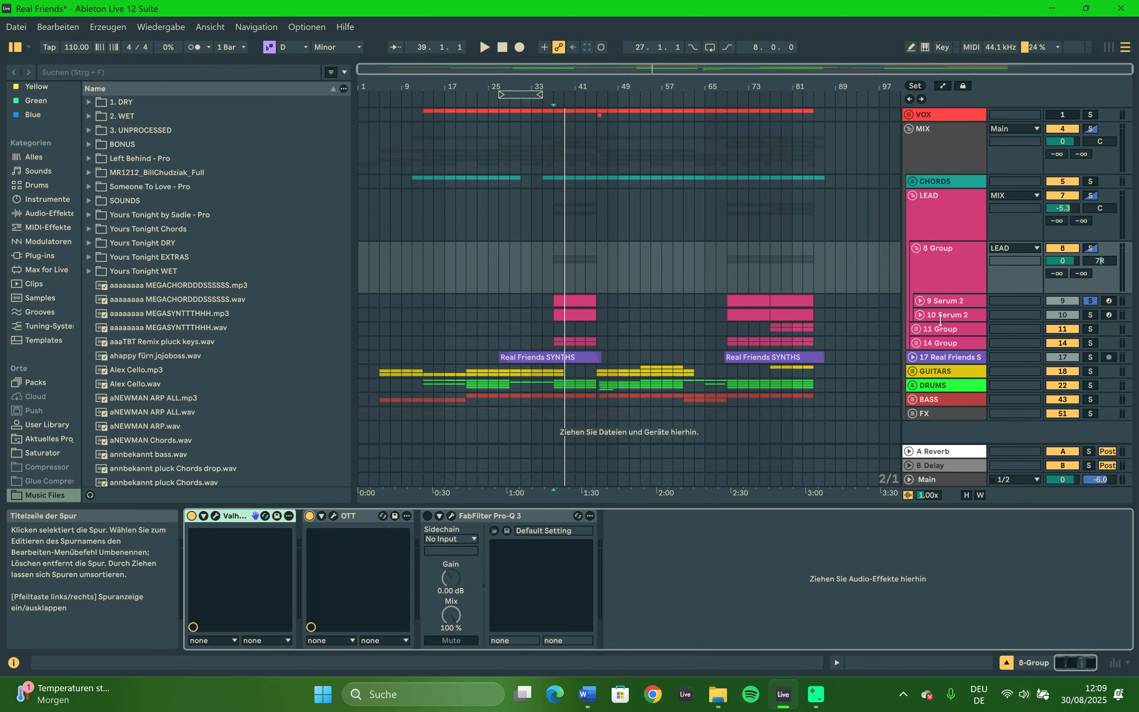
click(940, 315)
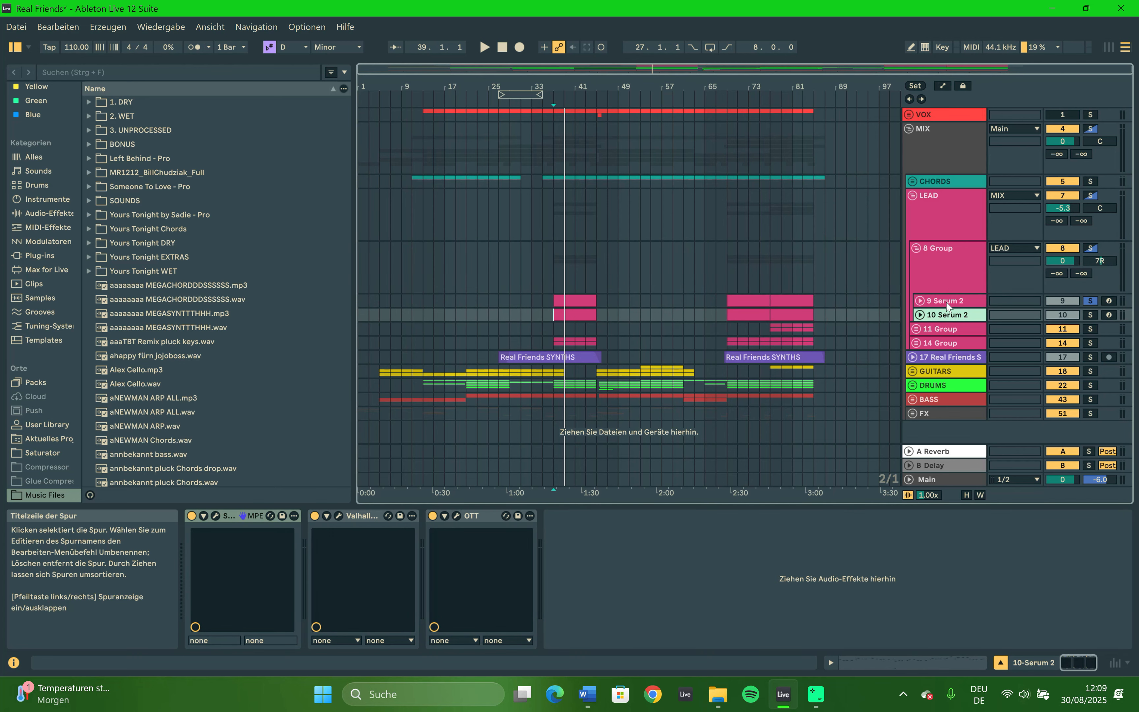
click(945, 263)
key(space)
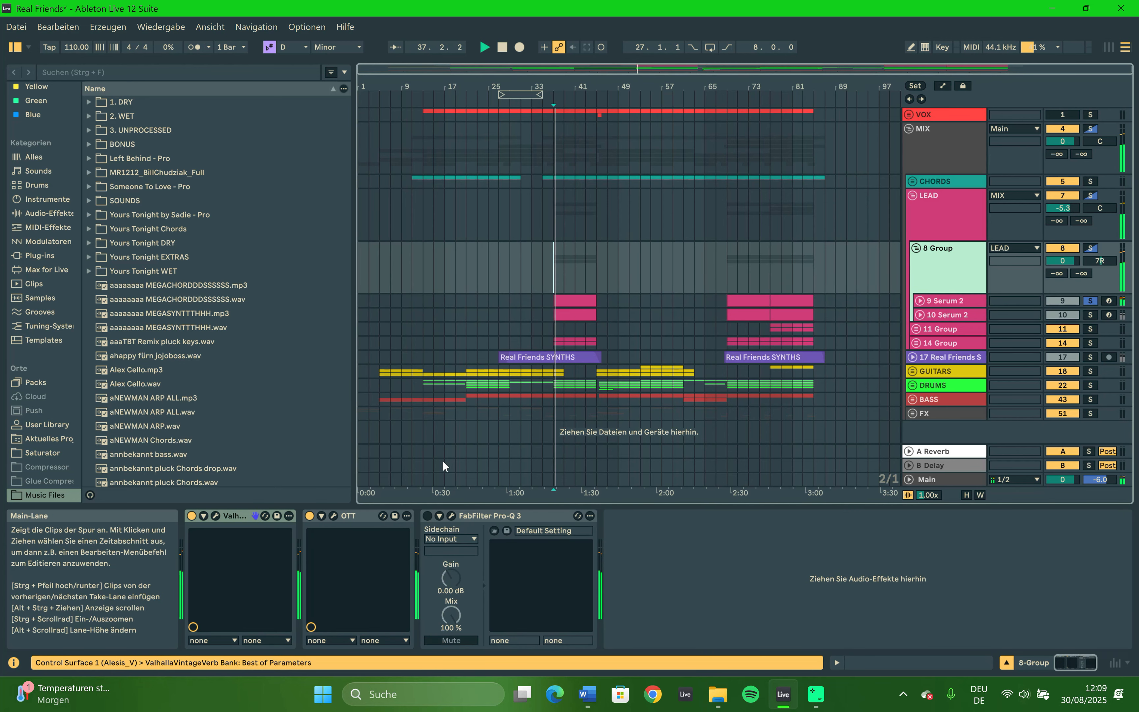
Turn on FabFilter Pro-Q 3 on 8 Group, inspect its EQ curve during playback, and close its window.
click(427, 516)
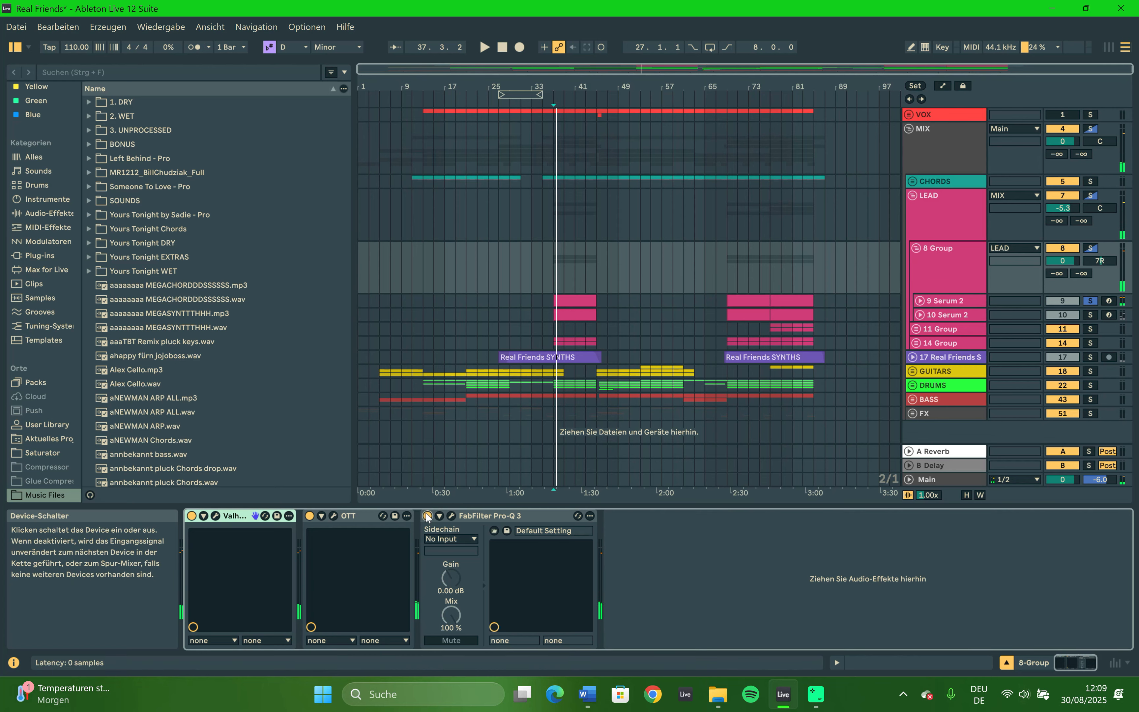
click(453, 517)
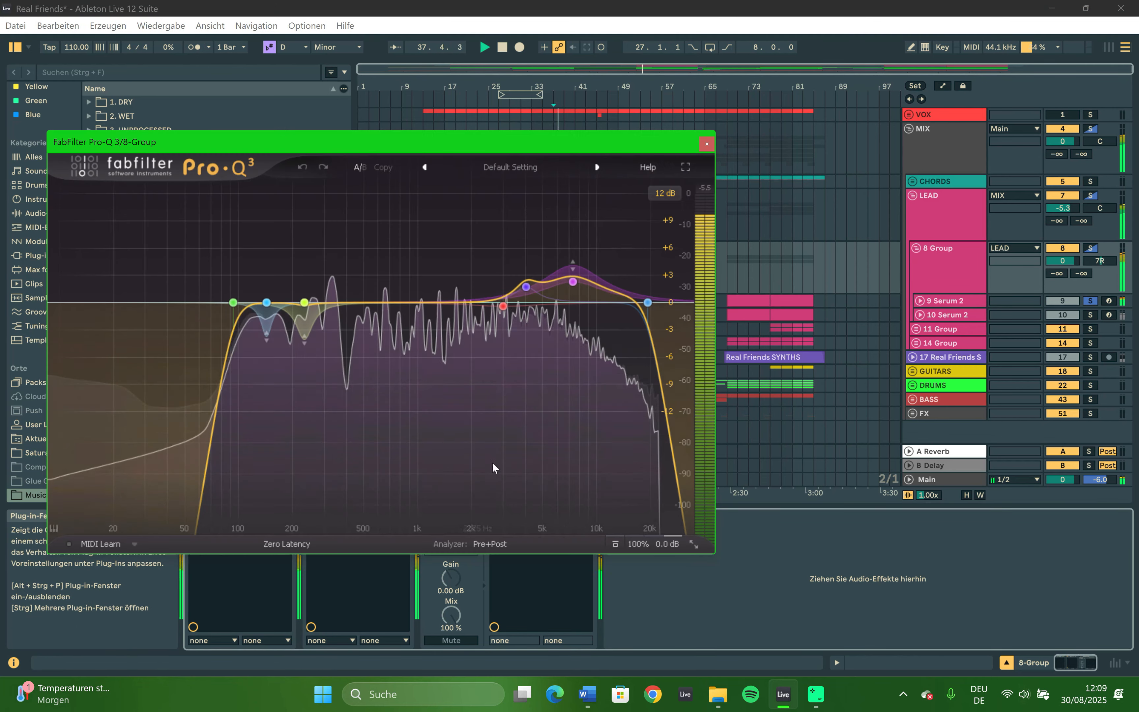
click(707, 143)
Solo 8 Group and play its two Serum 2 layers together, checking the LEAD group's effect rack between playbacks.
click(1089, 249)
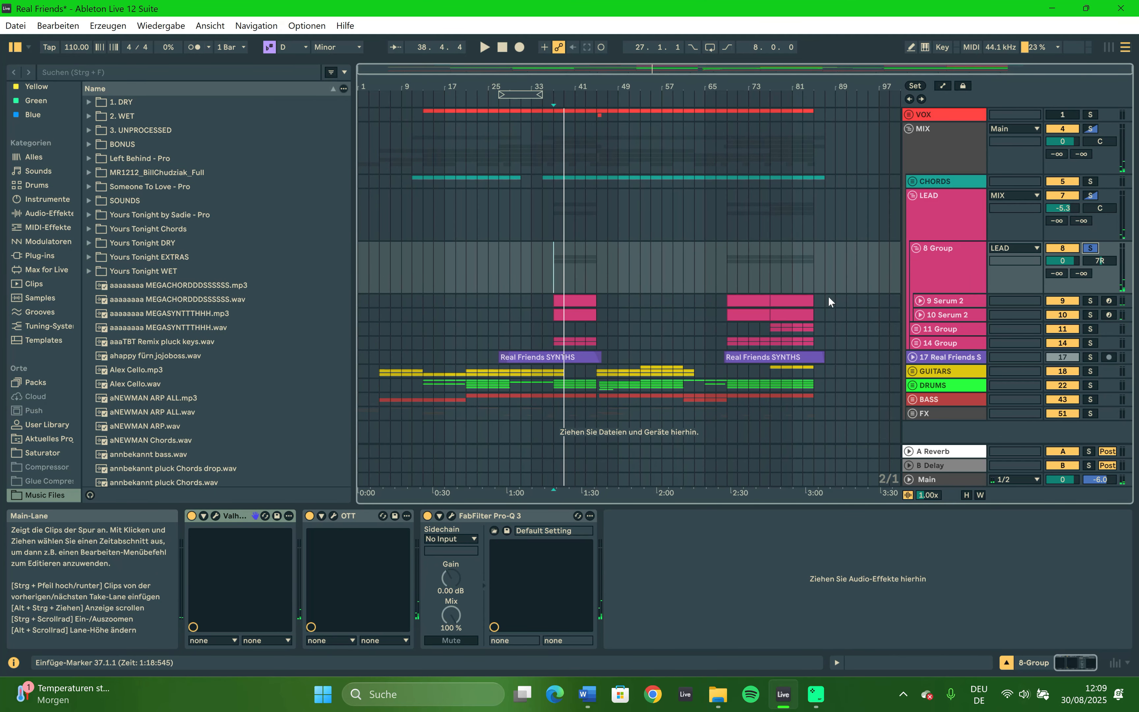
key(space)
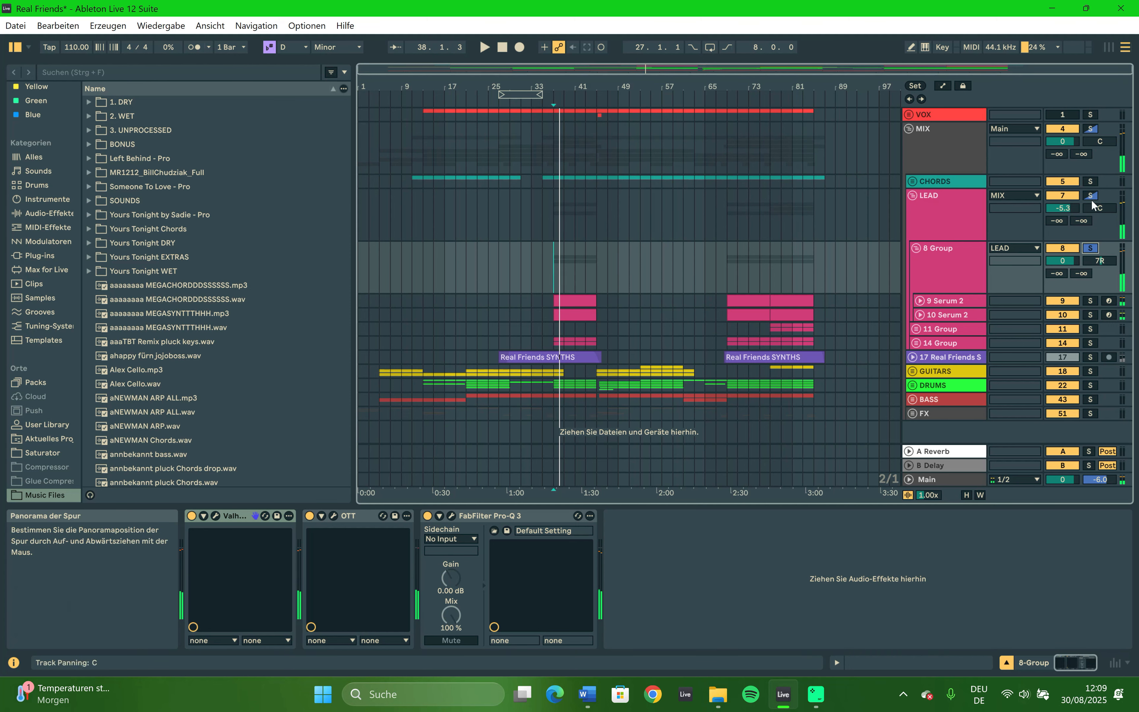
click(961, 224)
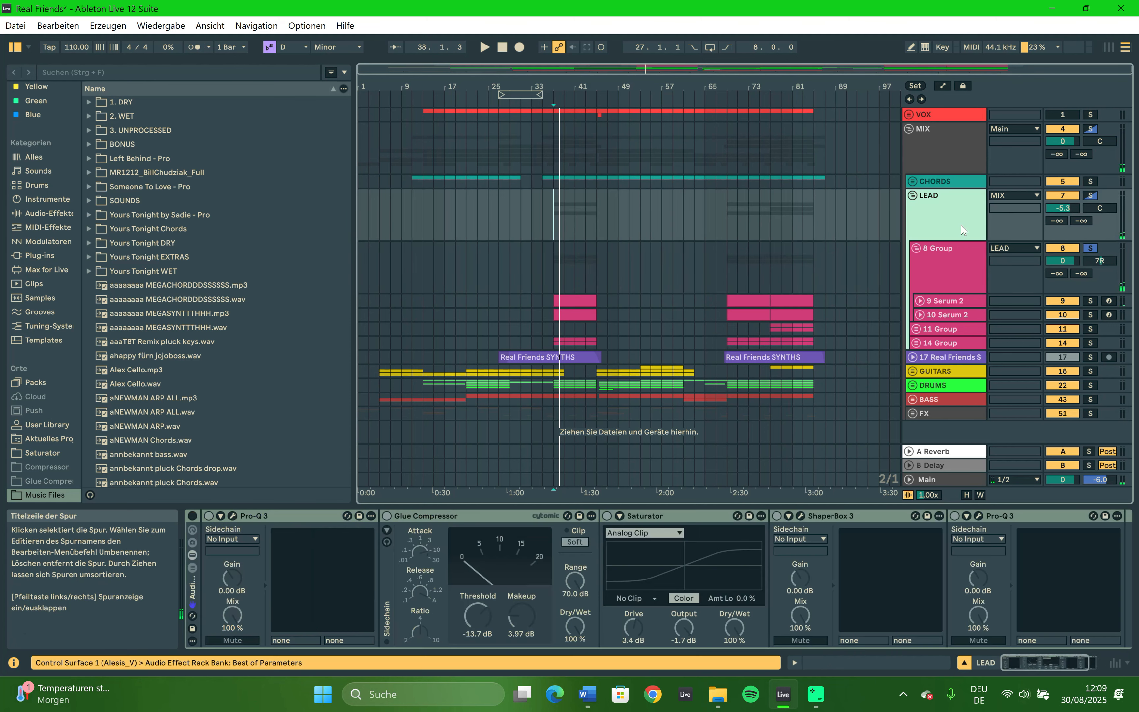
click(192, 514)
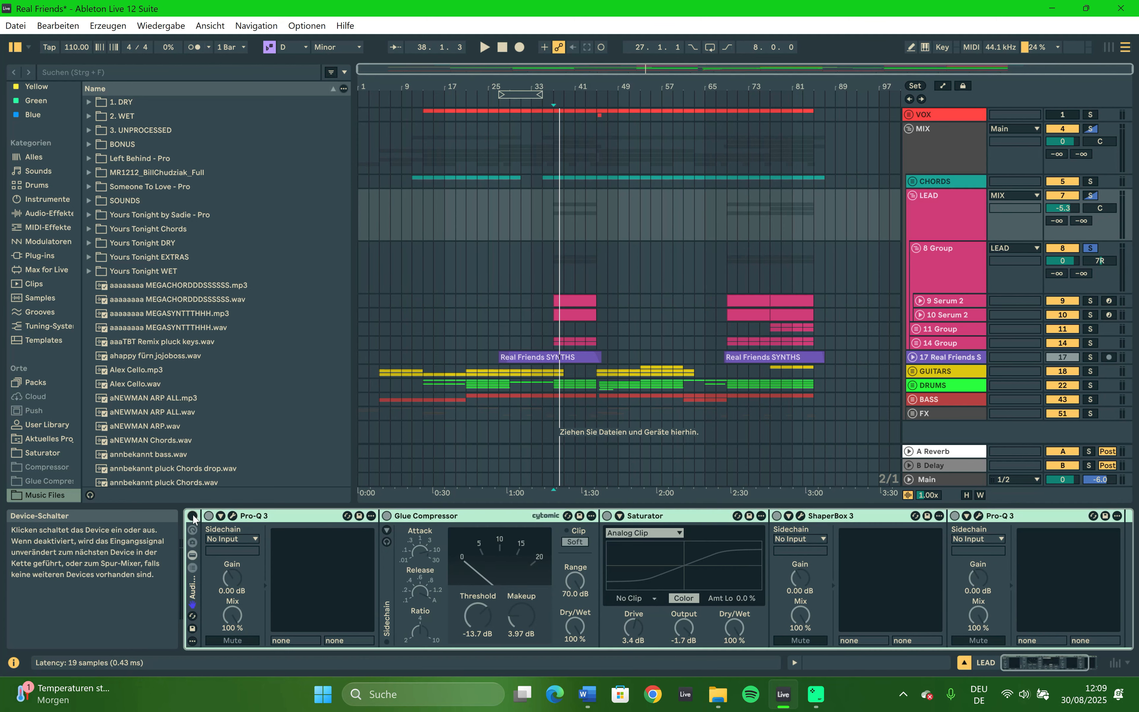
click(552, 277)
key(space)
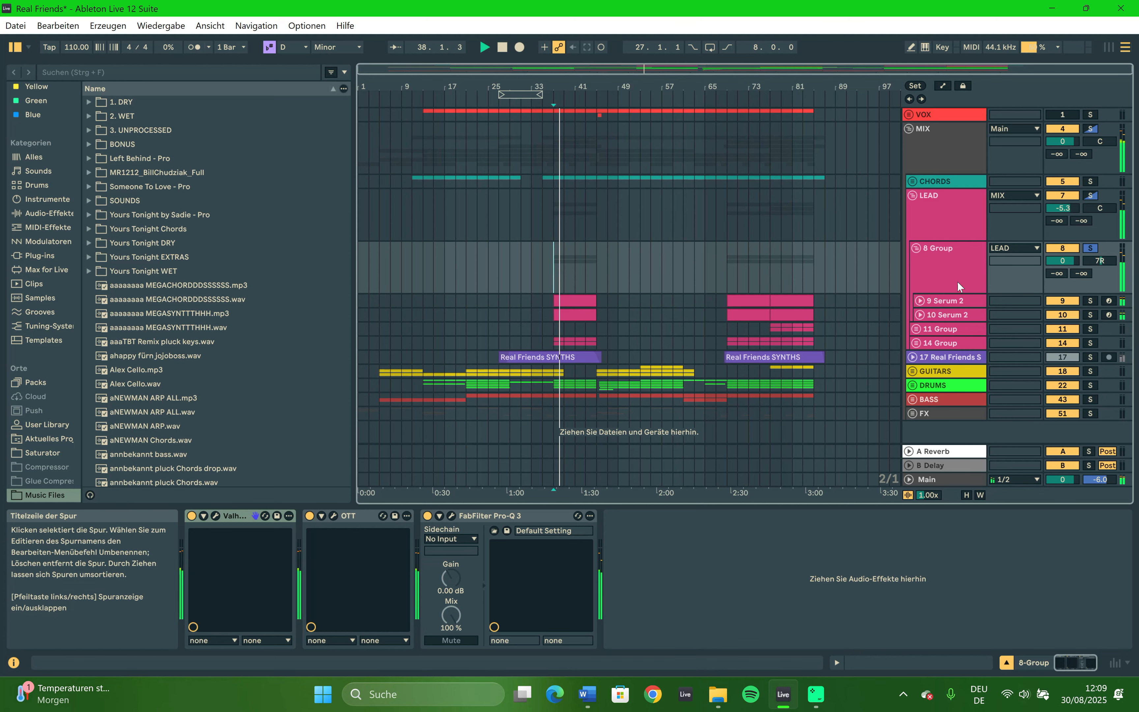
Expand 14 Group, collapse 8 Group, and play 14 Group soloed.
click(931, 344)
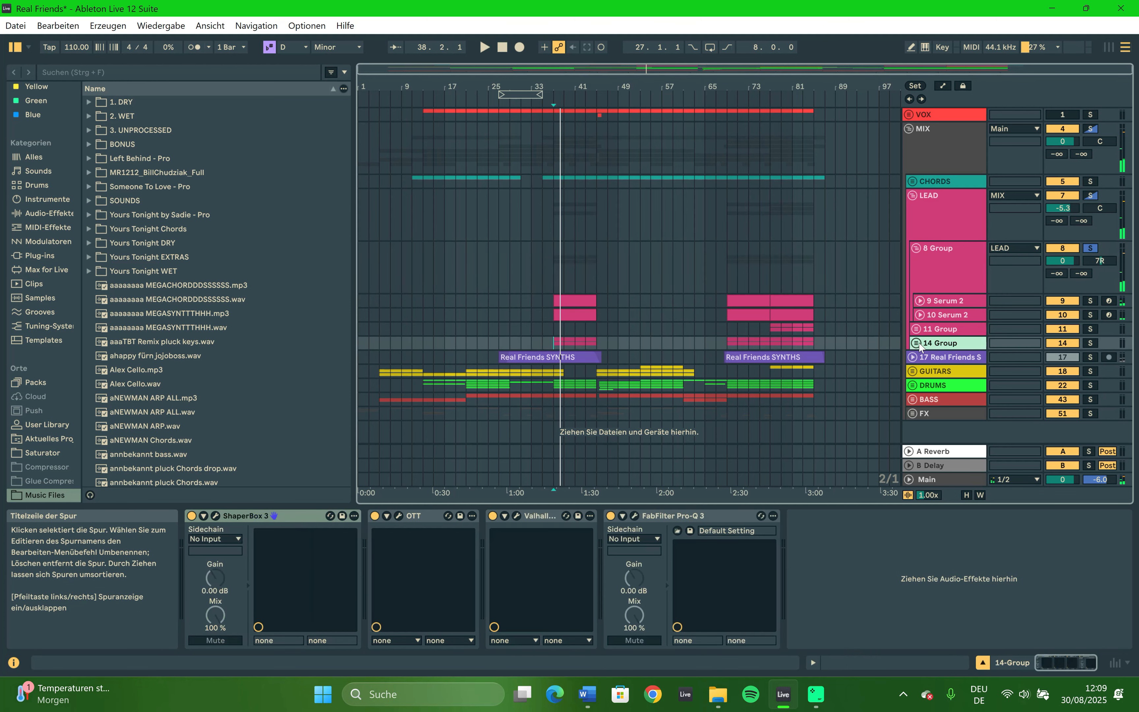
click(917, 342)
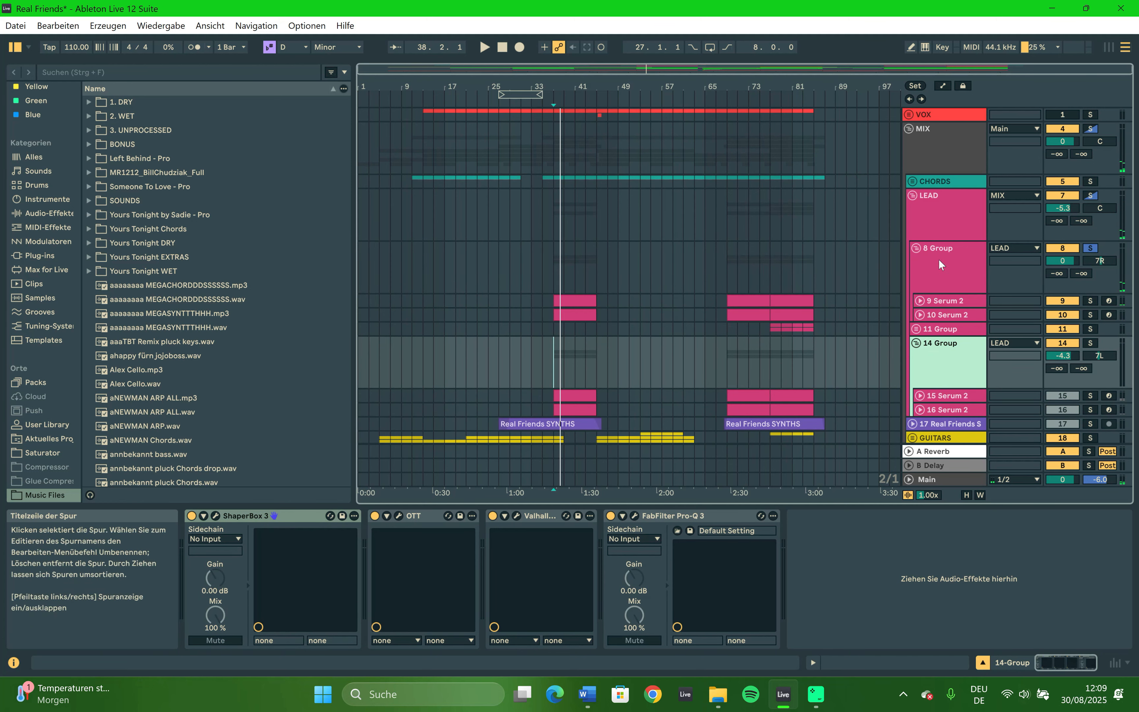
click(917, 248)
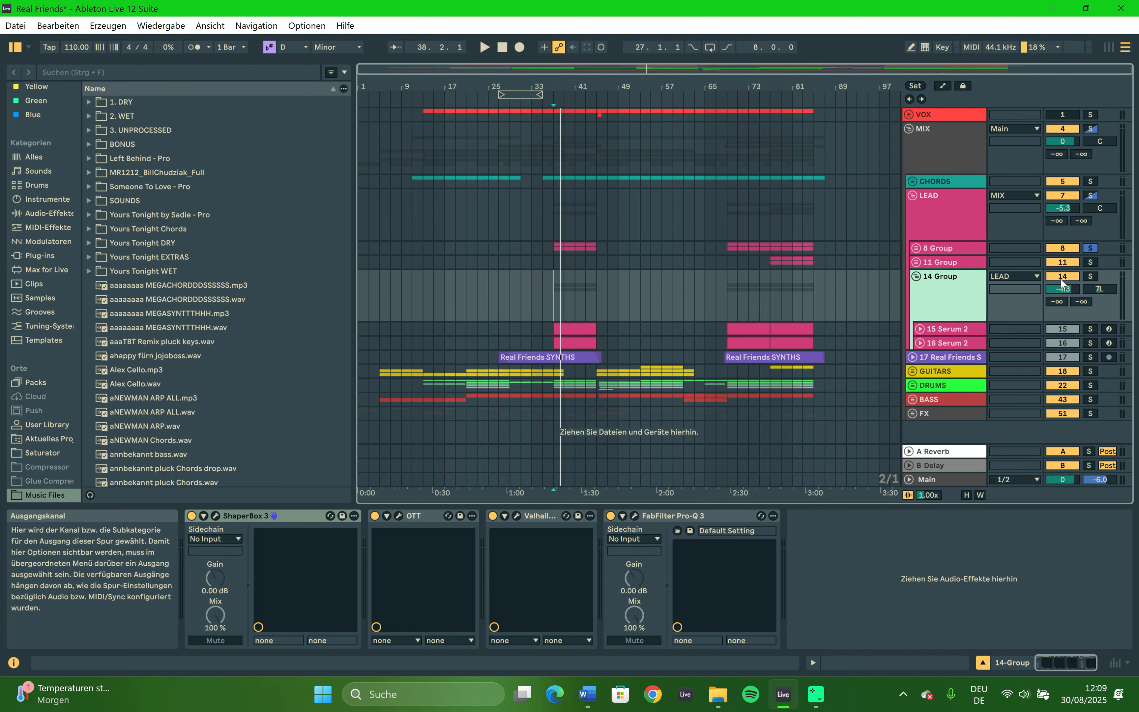
click(1086, 277)
key(space)
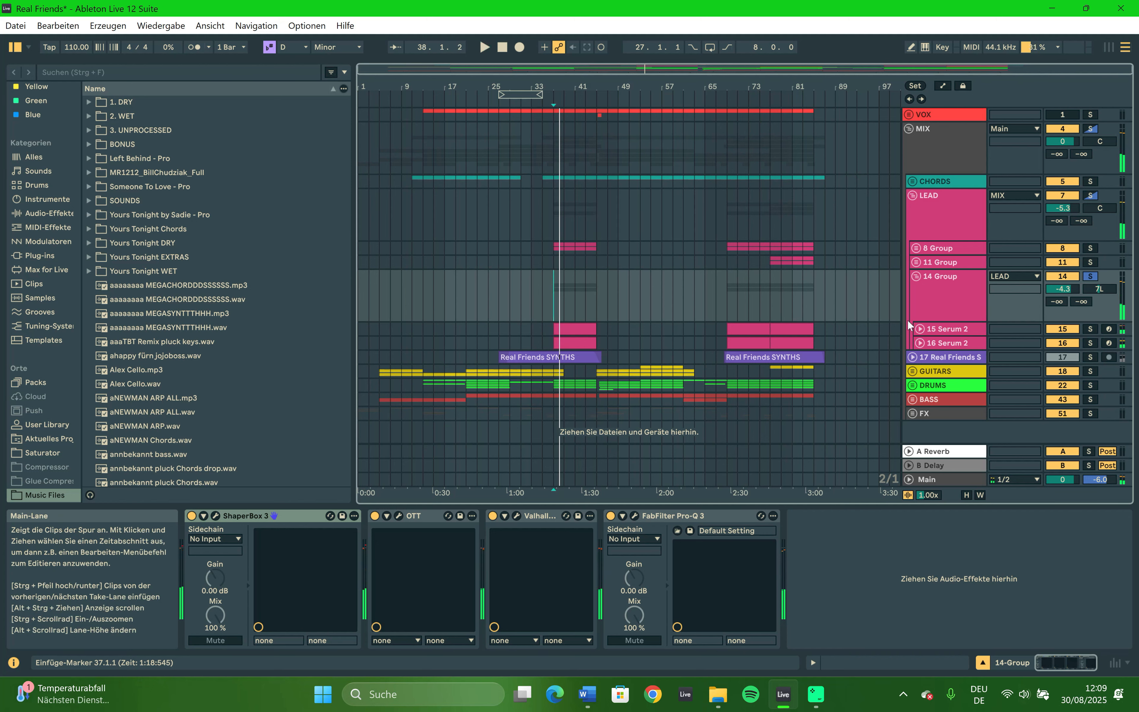
Inspect the ShaperBox 3 filter shape and the Pro-Q 3 EQ curve on 14 Group, closing each plug-in window.
click(417, 516)
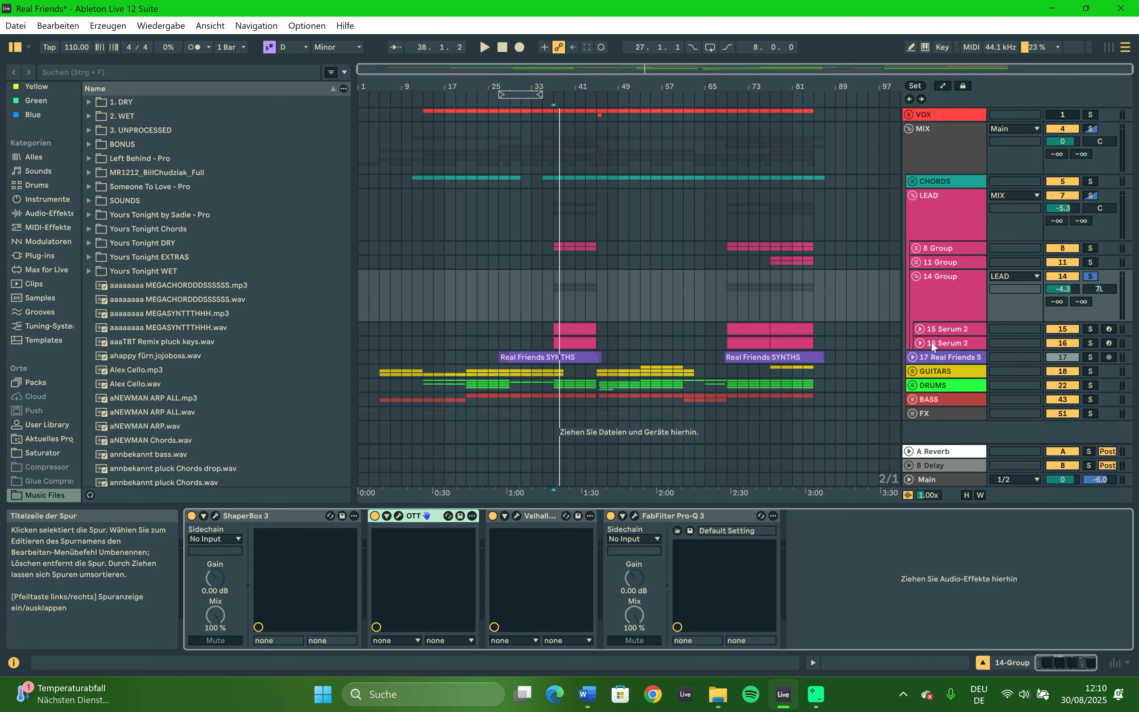
click(215, 515)
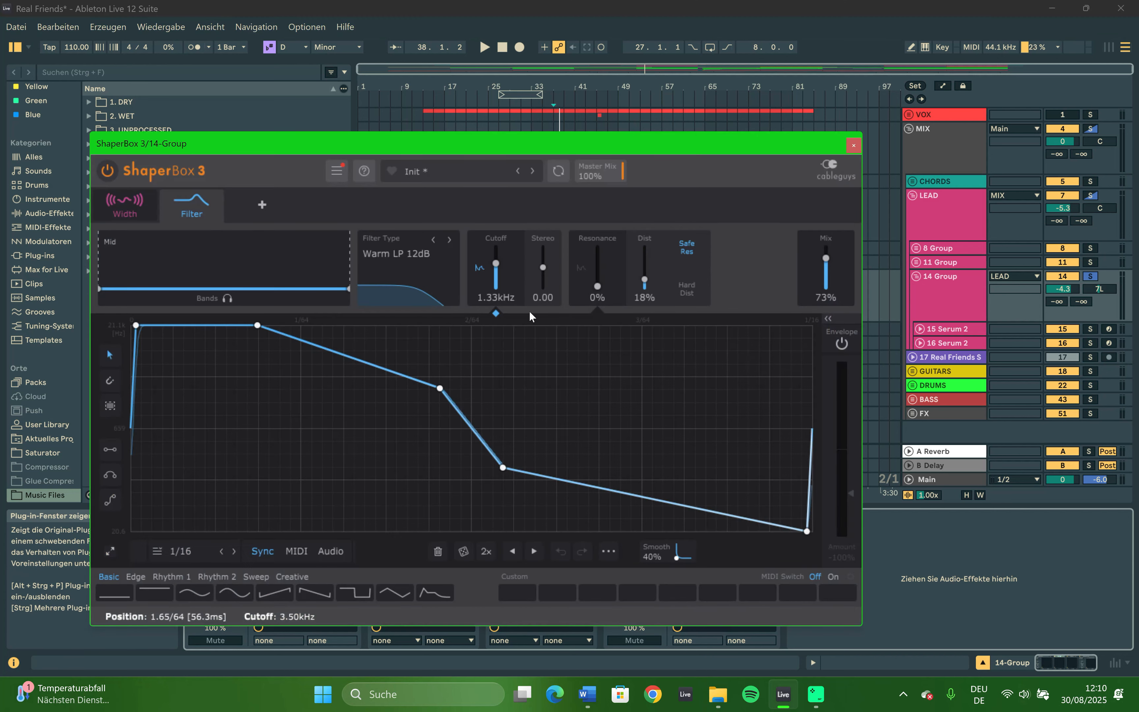
click(854, 146)
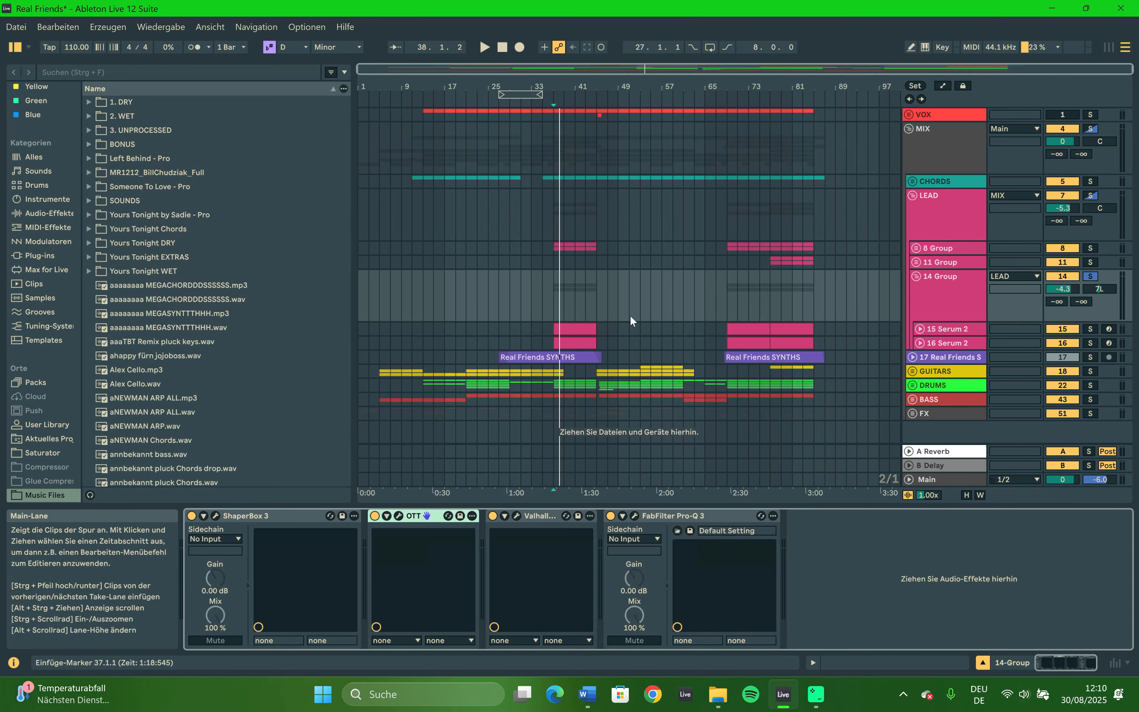
click(635, 516)
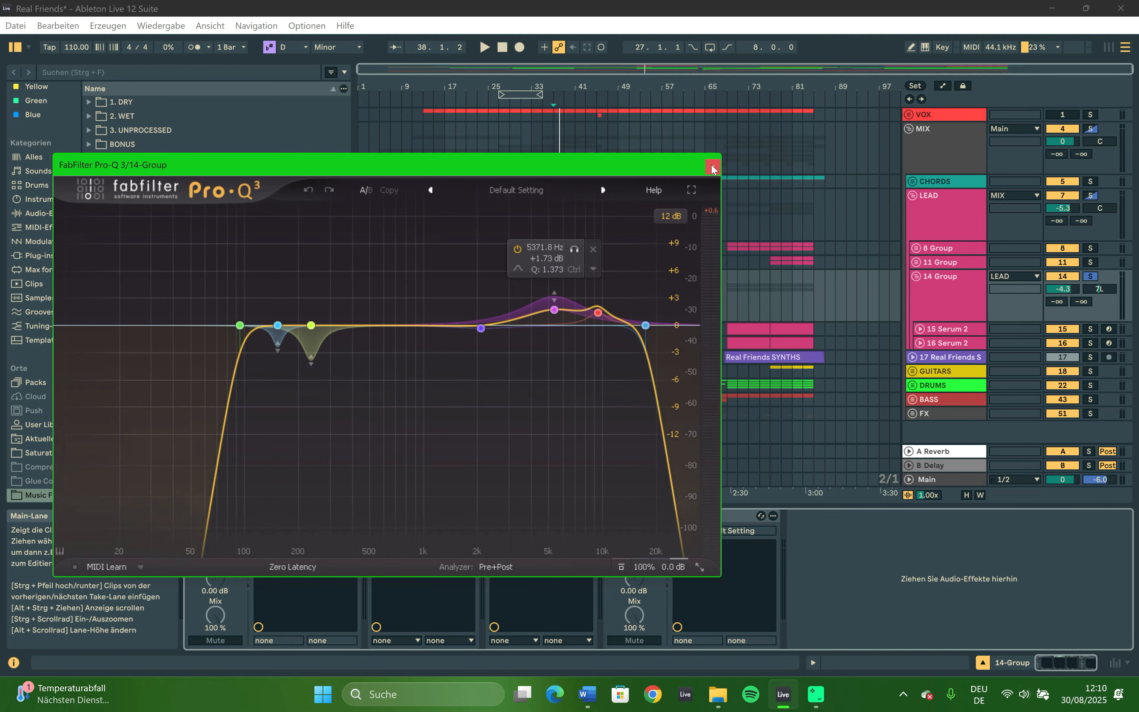
key(ctrl+alt+p)
View the Pro-Q 3 EQ curve on 8 Group for comparison and close its window.
click(939, 245)
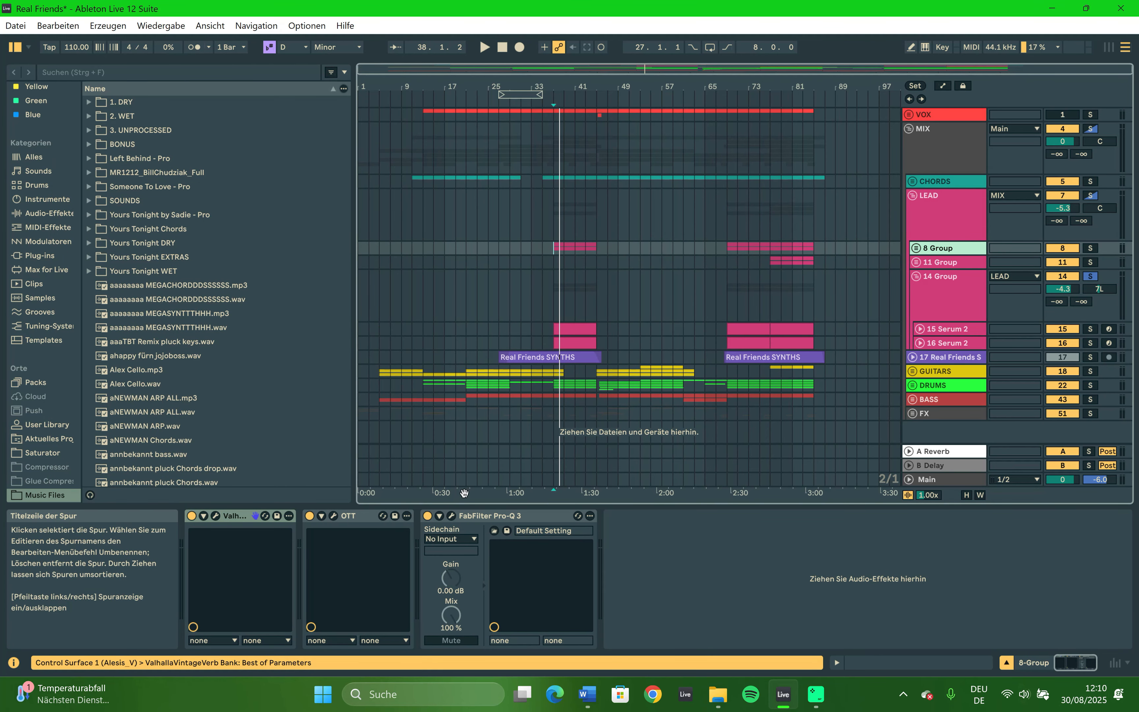
click(451, 515)
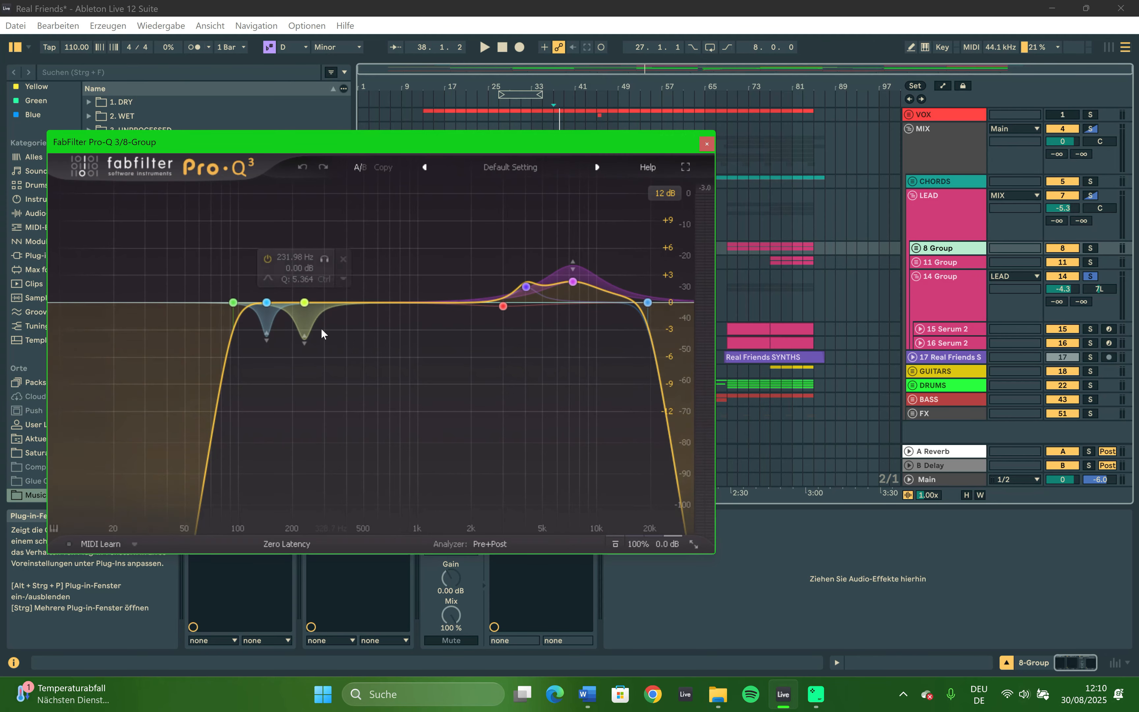
click(707, 143)
Reopen Pro-Q 3 on 14 Group to compare its EQ curve with 8 Group's, and close its window.
click(955, 328)
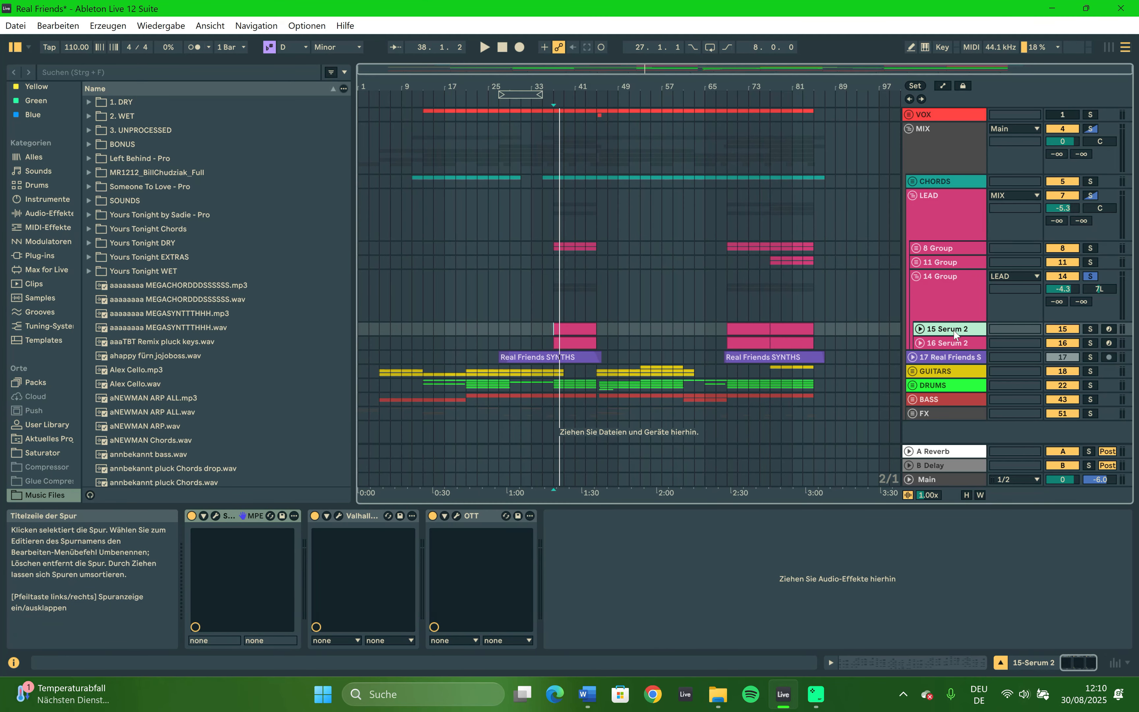
click(946, 293)
click(635, 516)
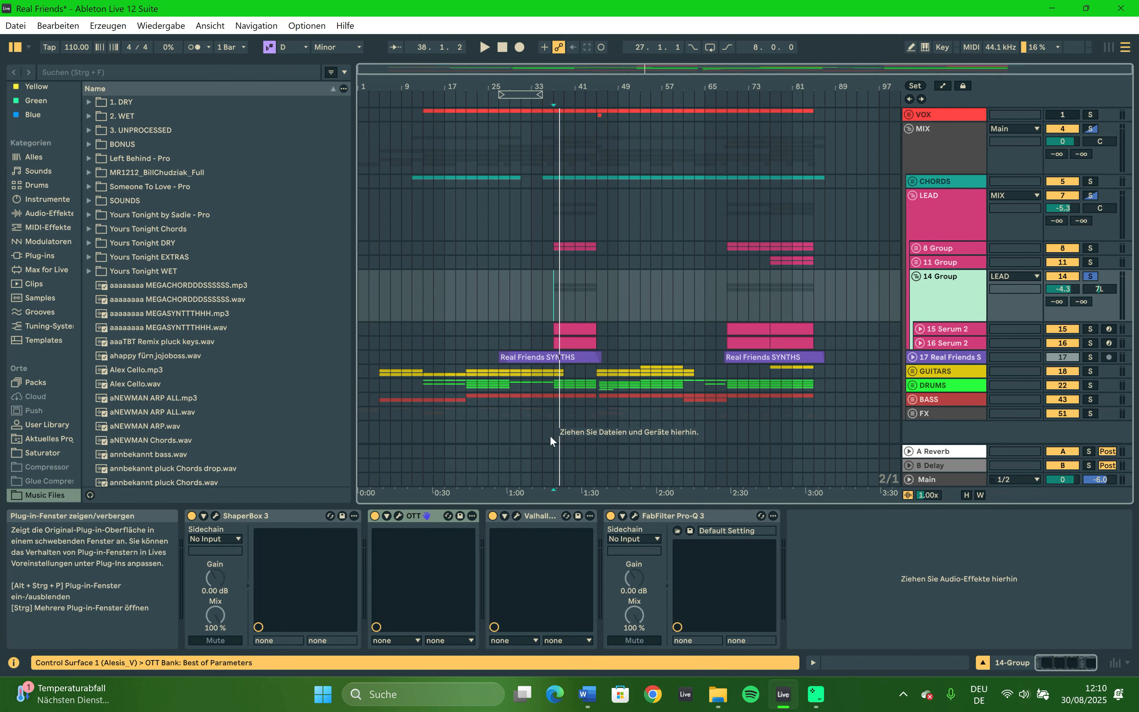
click(649, 281)
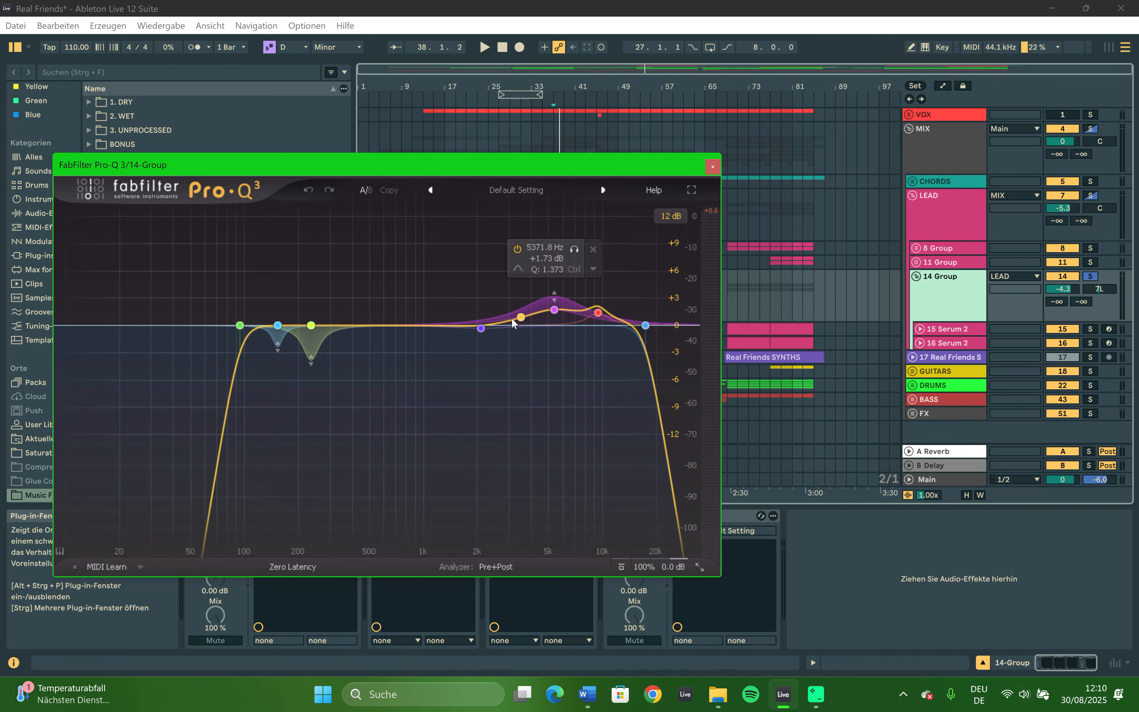
click(712, 166)
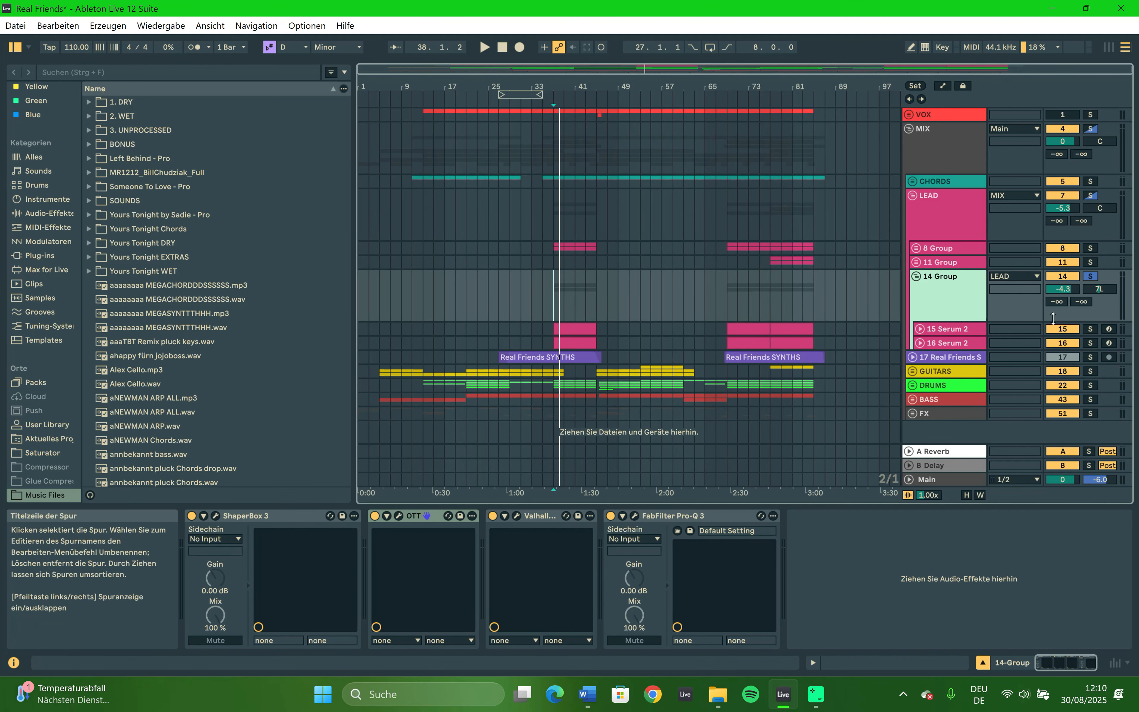
Solo the 15 Serum 2 track and inspect its Serum 2 patch, checking the effects page and the oscillators.
click(1089, 329)
click(551, 327)
click(939, 330)
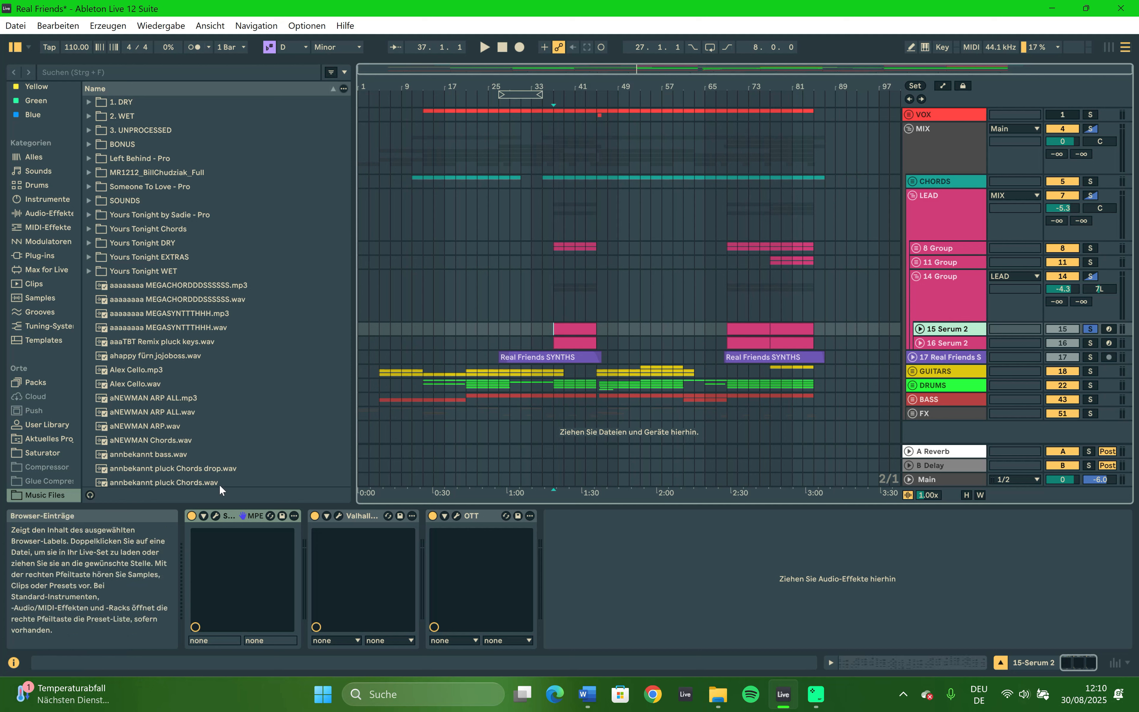
click(215, 515)
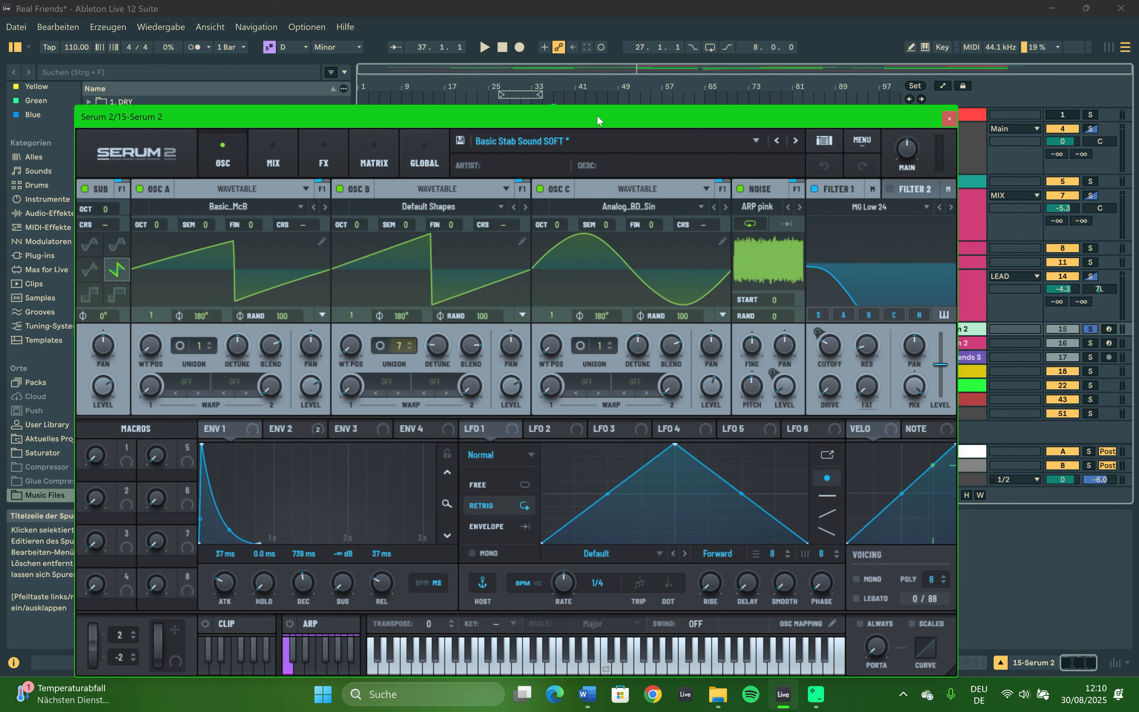
click(325, 163)
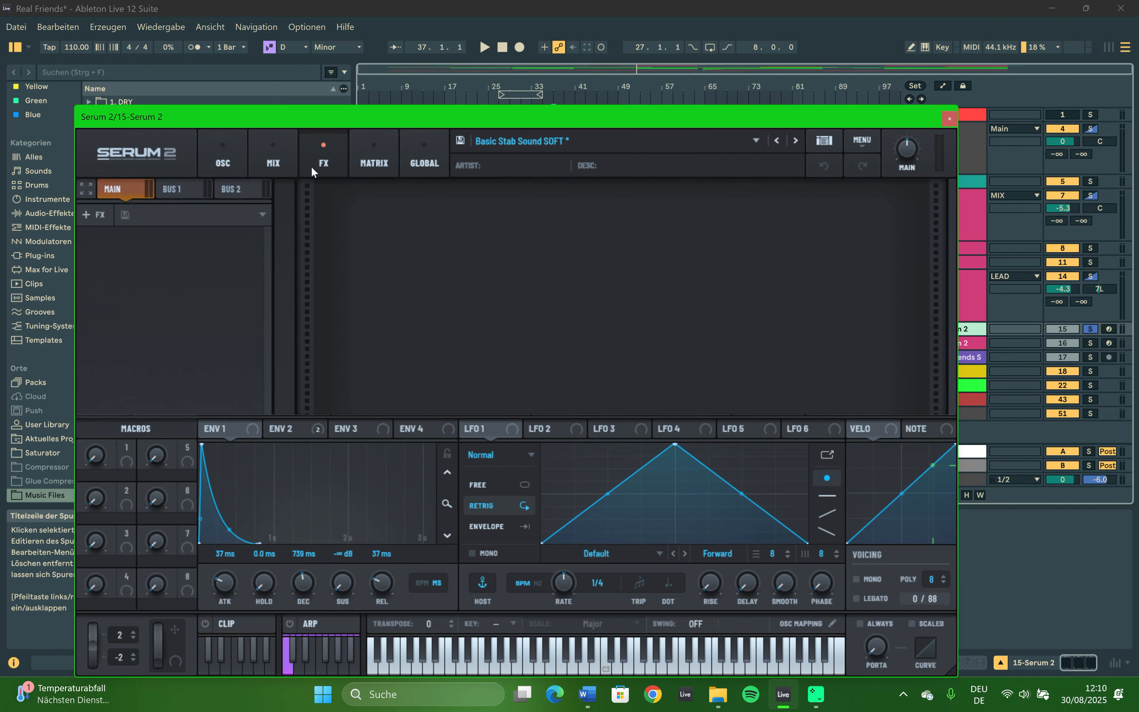
click(203, 165)
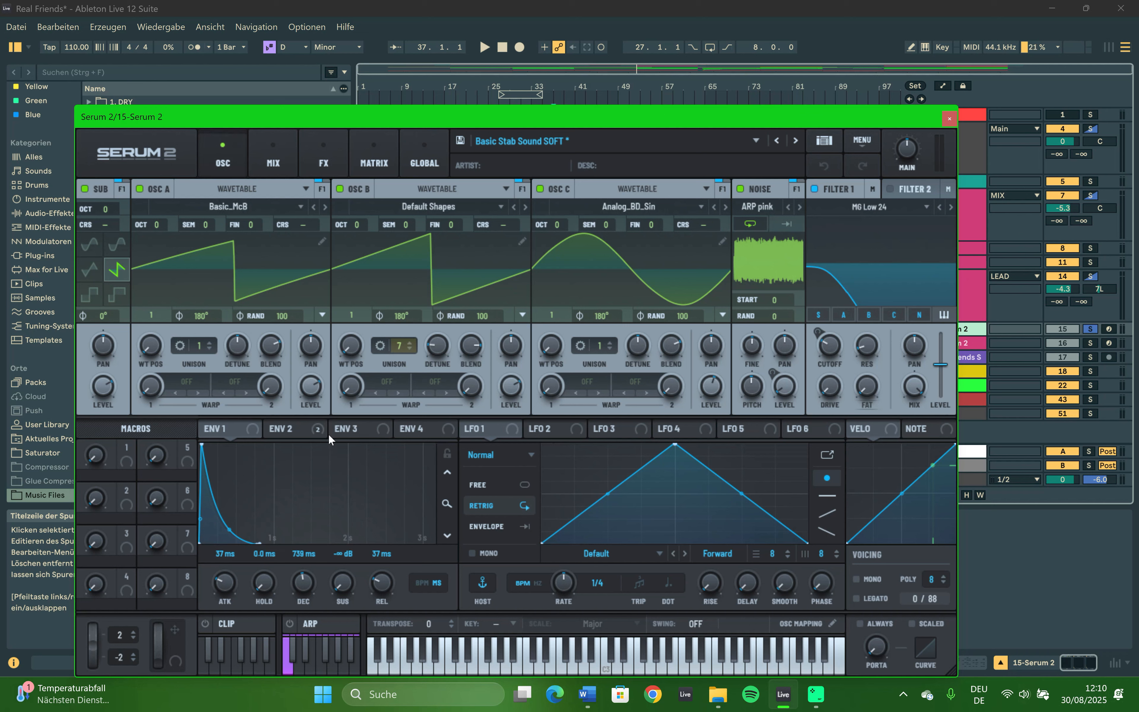
Compare envelopes 2 and 1 of the 15 Serum 2 patch, show oscillator C's wavetable in 3D, and close the plug-in window.
click(293, 429)
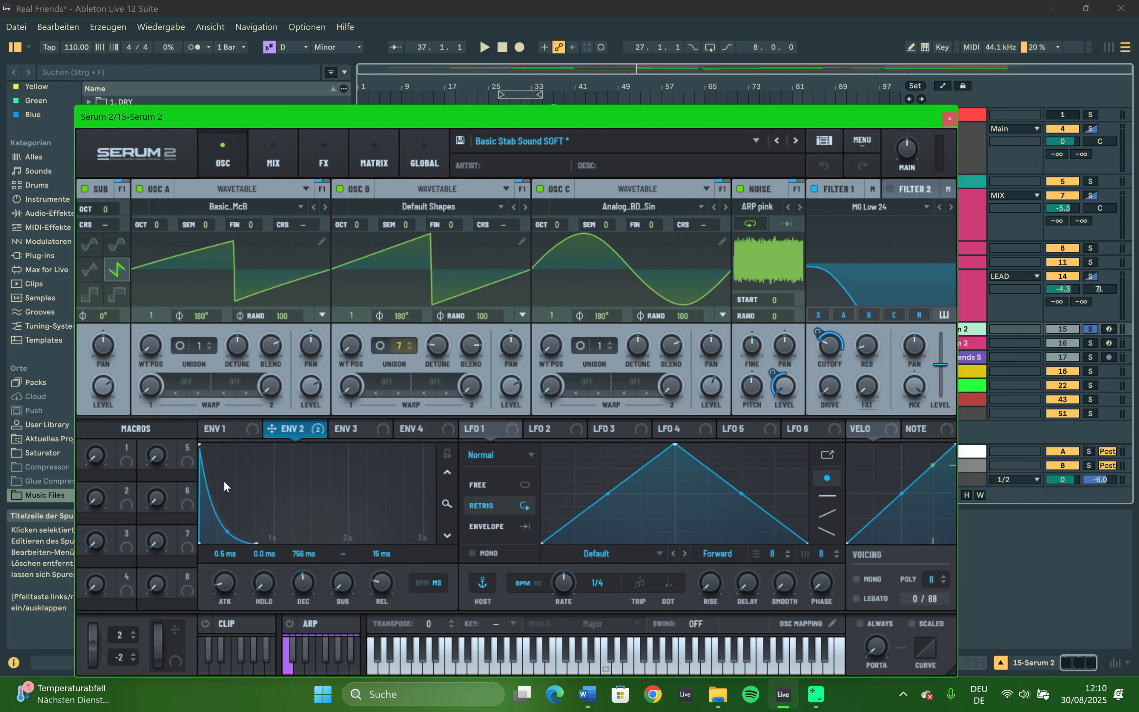
click(221, 432)
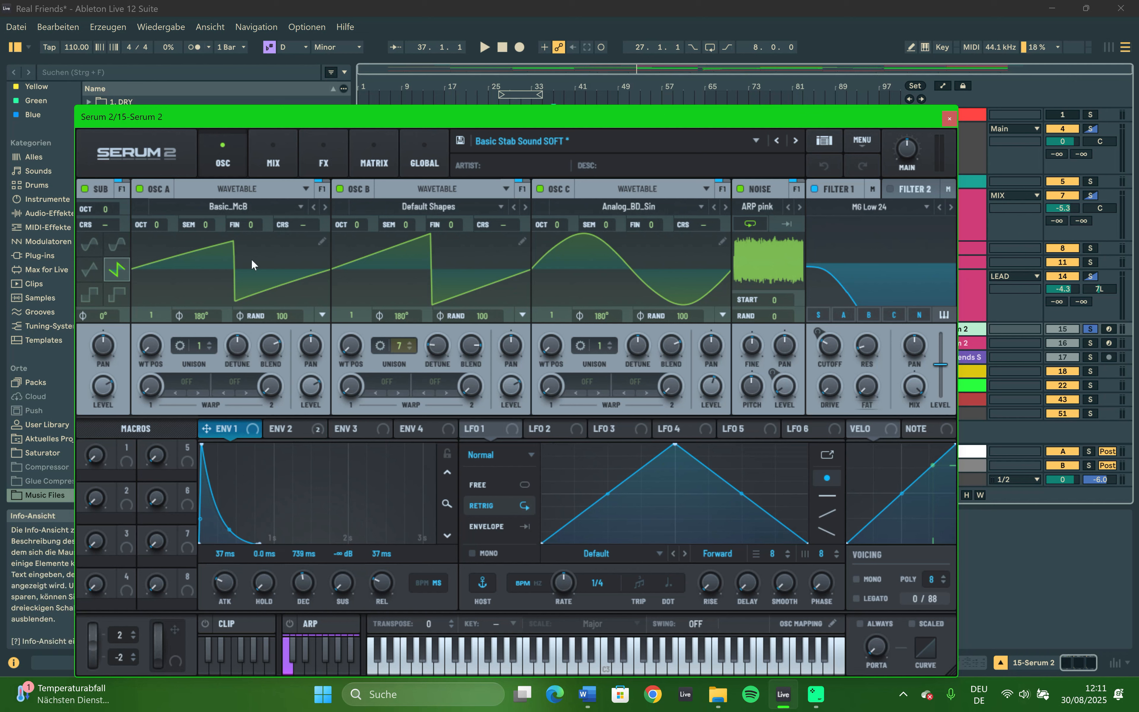
click(637, 249)
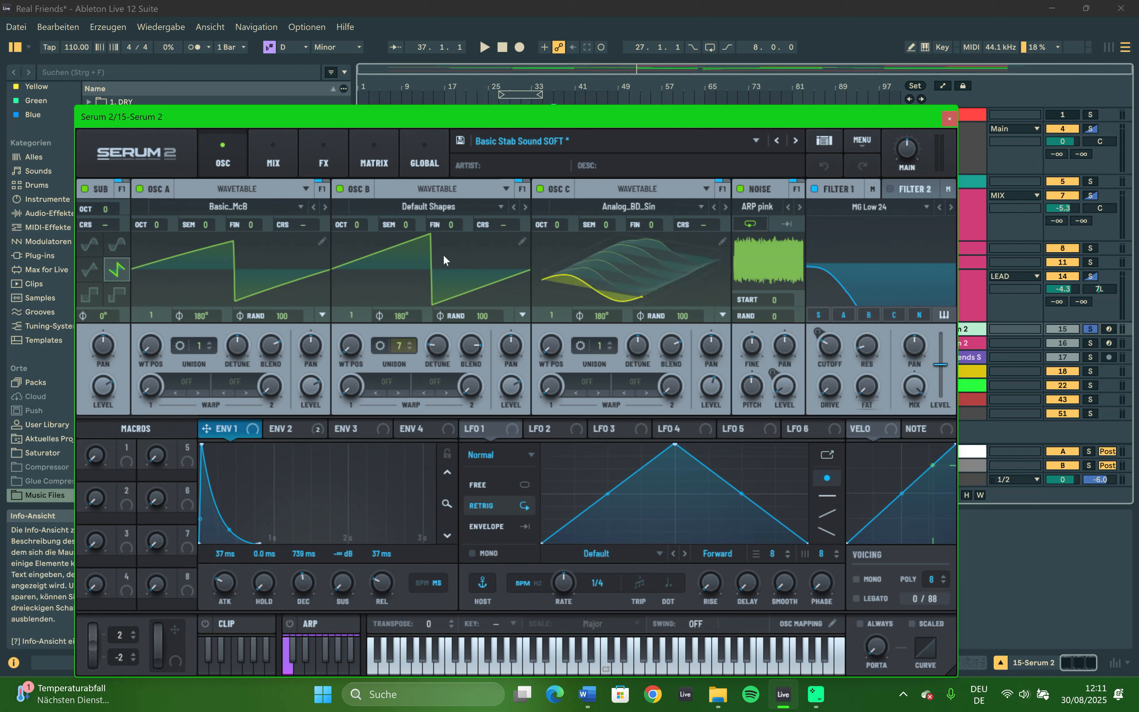
click(948, 118)
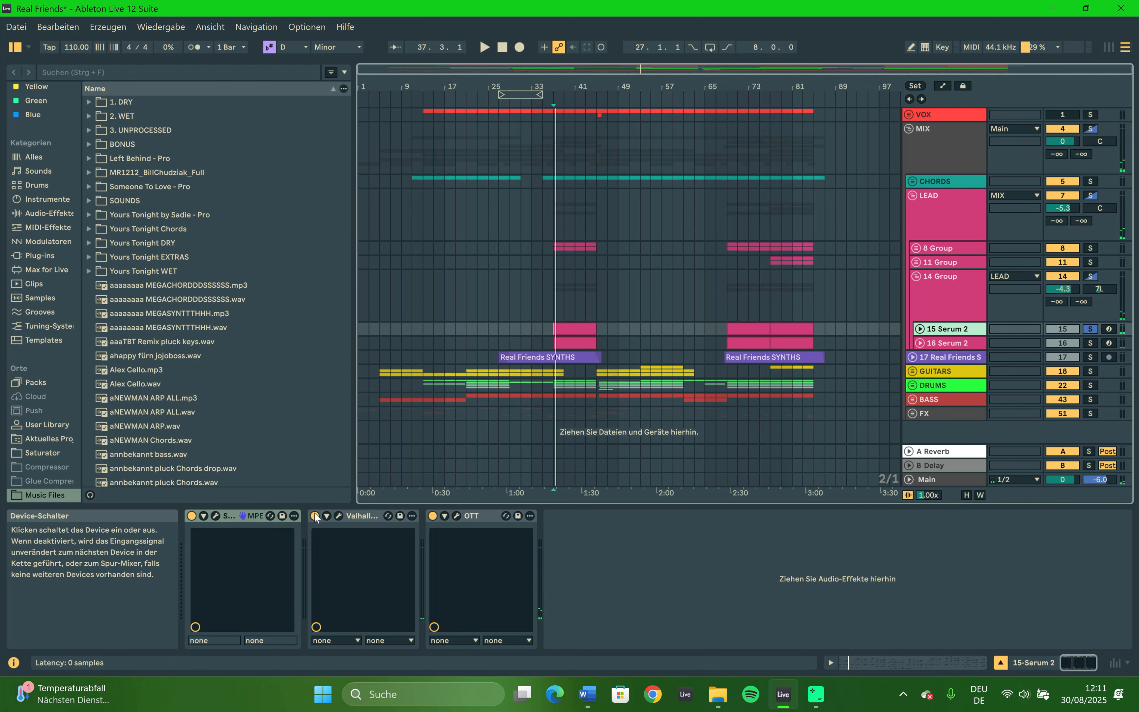
Select the 16 Serum 2 track, clear the solo within 14 Group, and collapse the group.
click(948, 347)
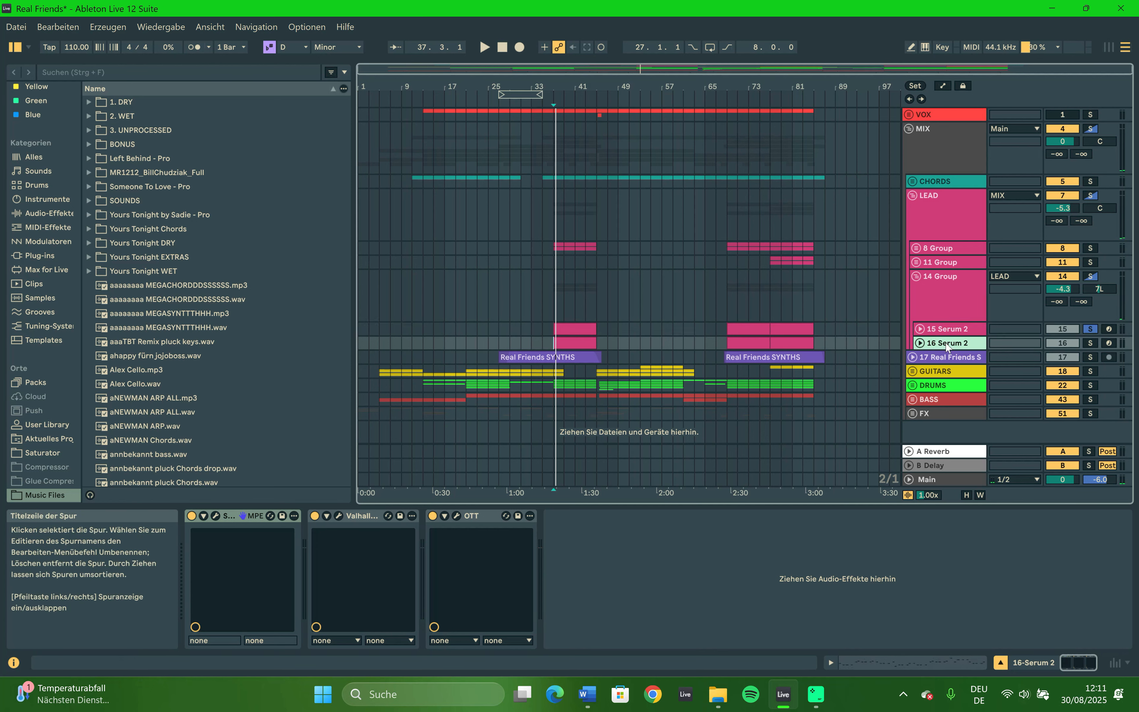
click(1091, 275)
click(1091, 275)
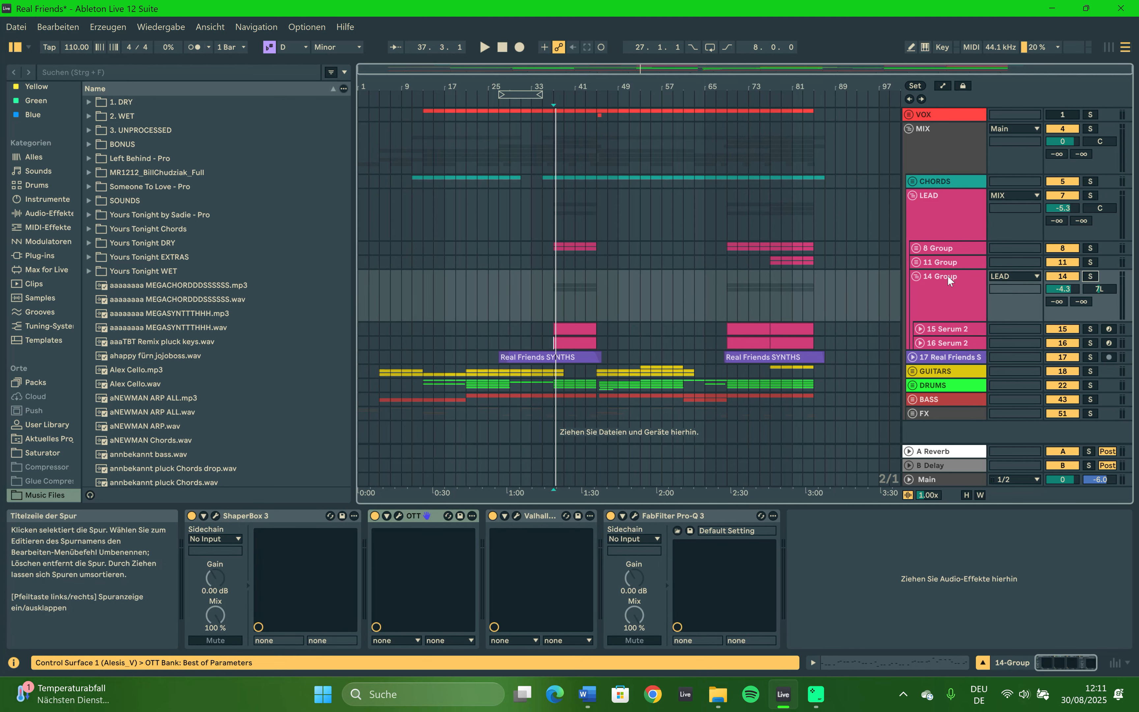
click(916, 276)
Expand 11 Group, view its Pro-Q 3 EQ curve, and close the plug-in window.
click(964, 263)
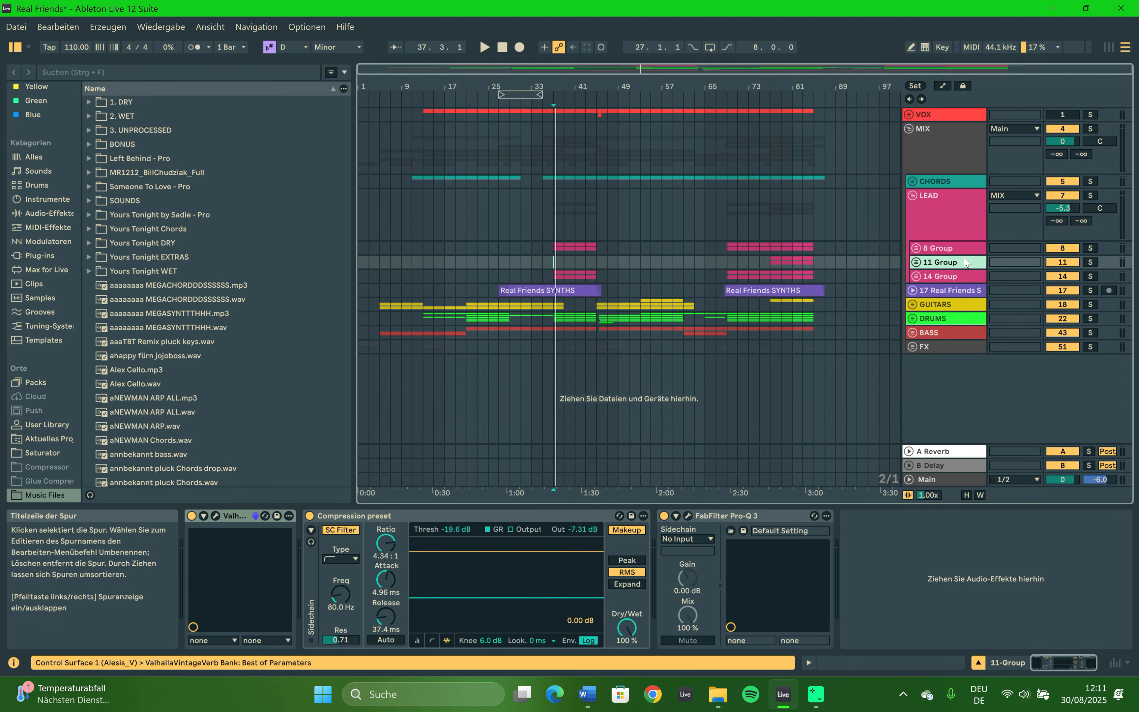
click(916, 262)
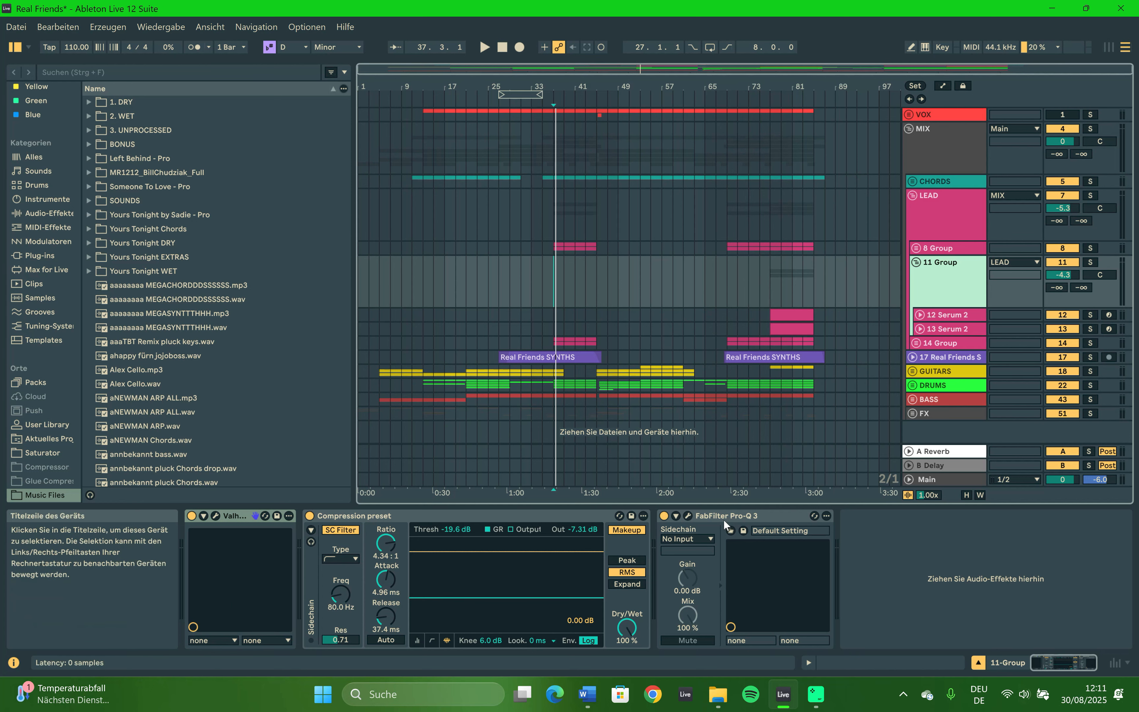
click(687, 515)
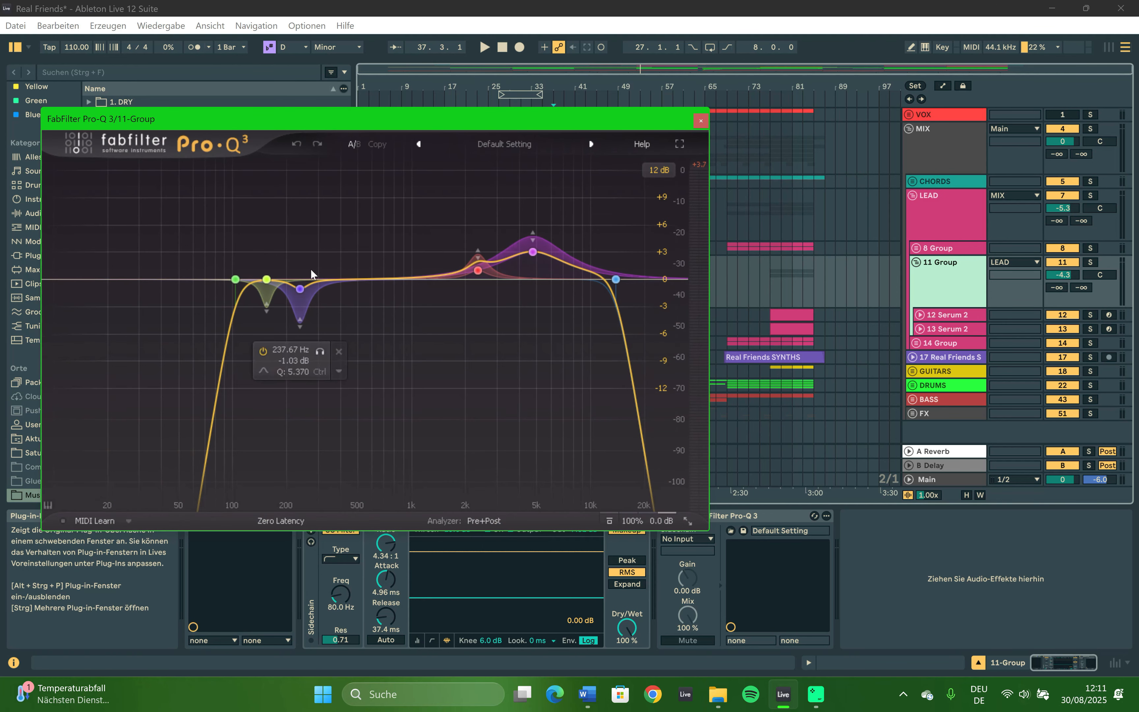
click(701, 121)
Inspect the Serum 2 patches on the 12 Serum 2 and 13 Serum 2 tracks, closing each plug-in window.
click(945, 313)
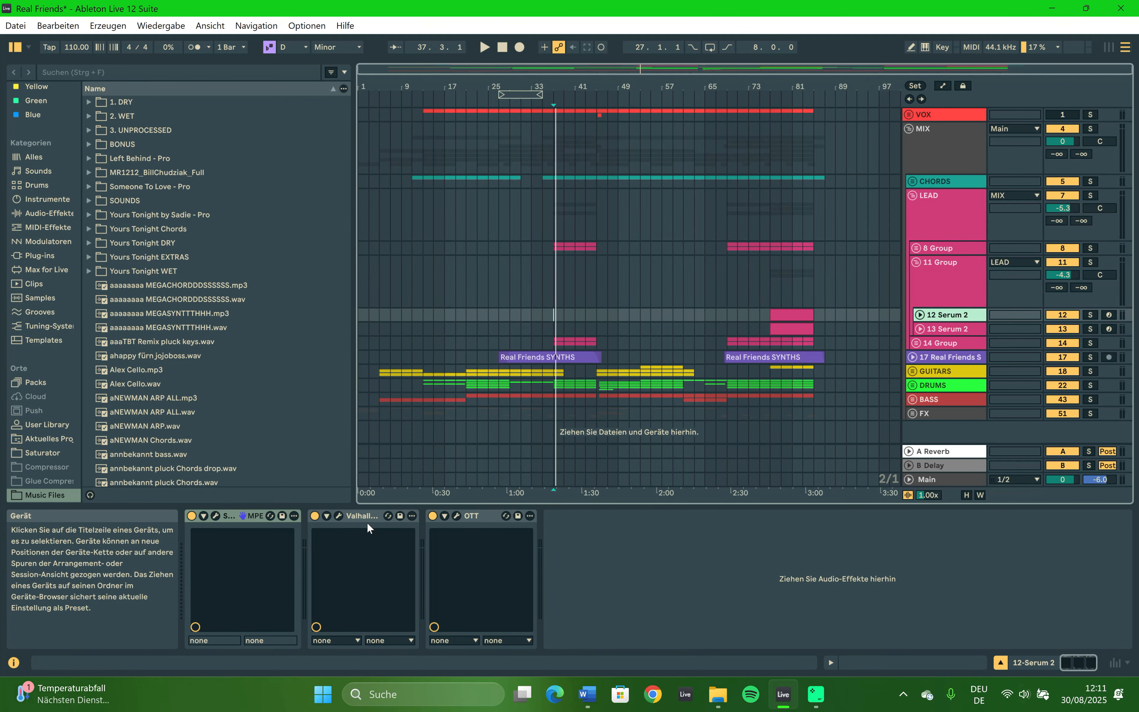
click(214, 515)
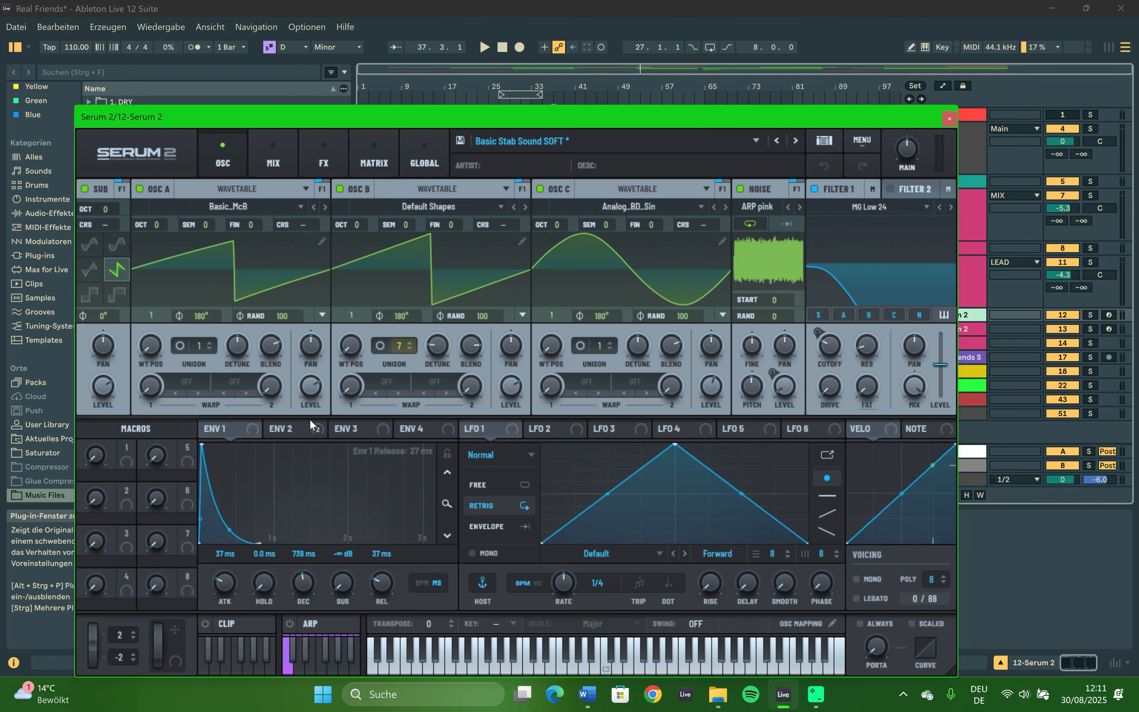
click(947, 119)
click(953, 329)
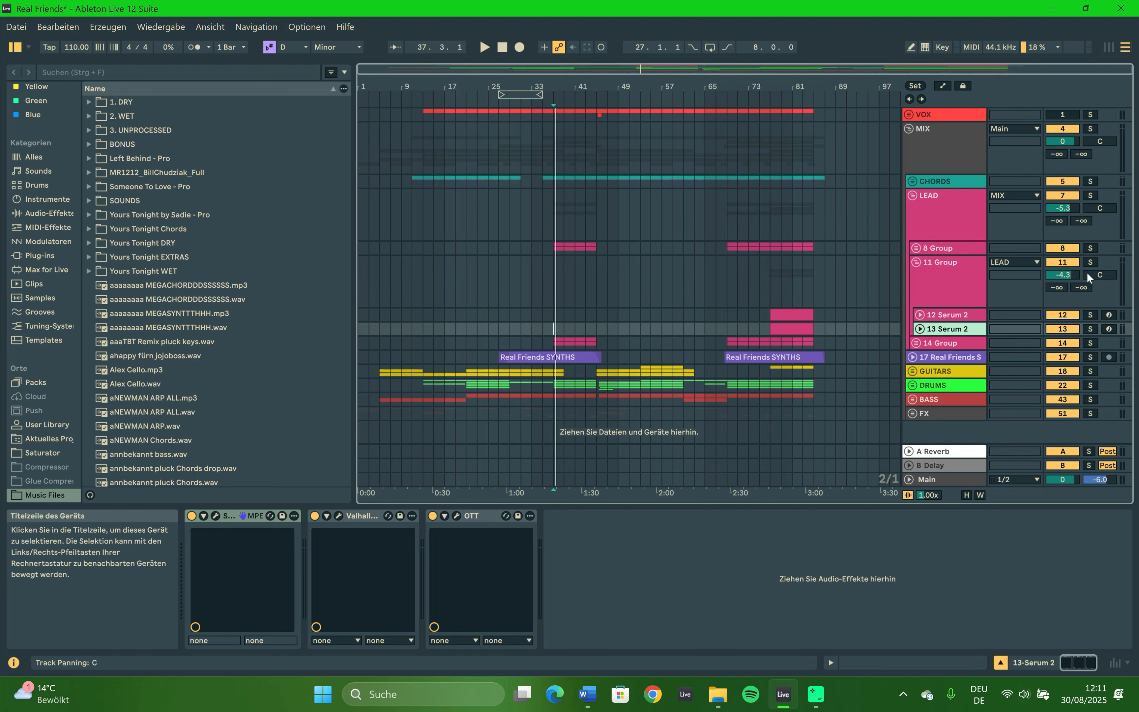
click(216, 515)
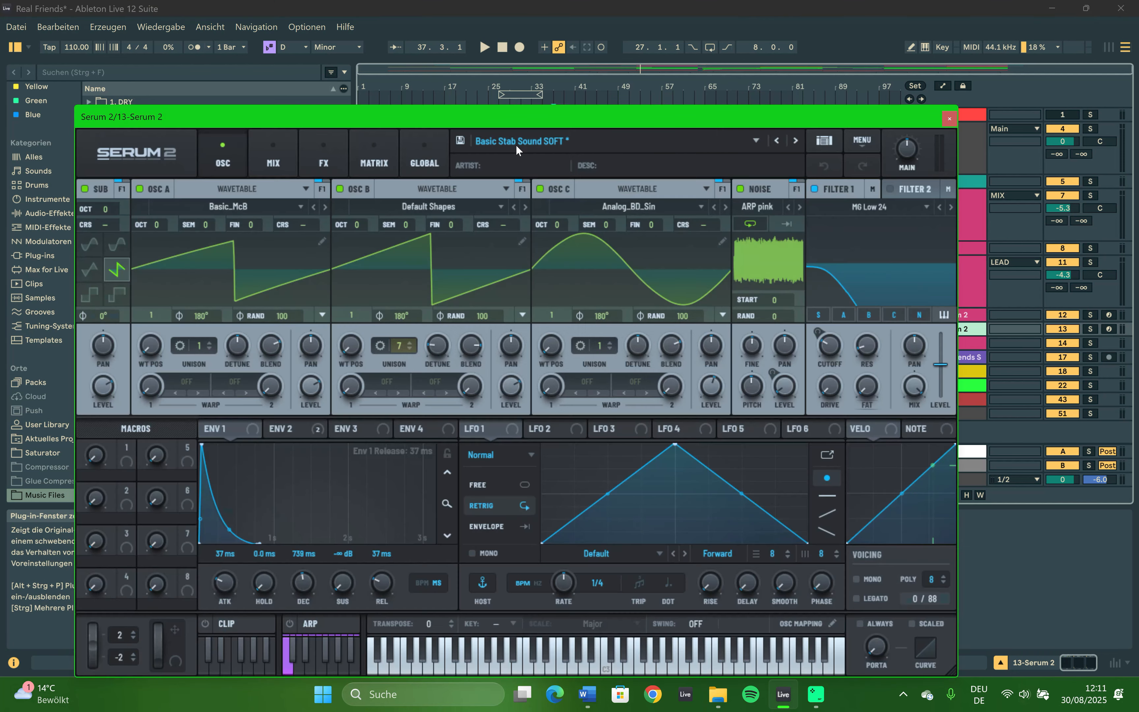
click(949, 118)
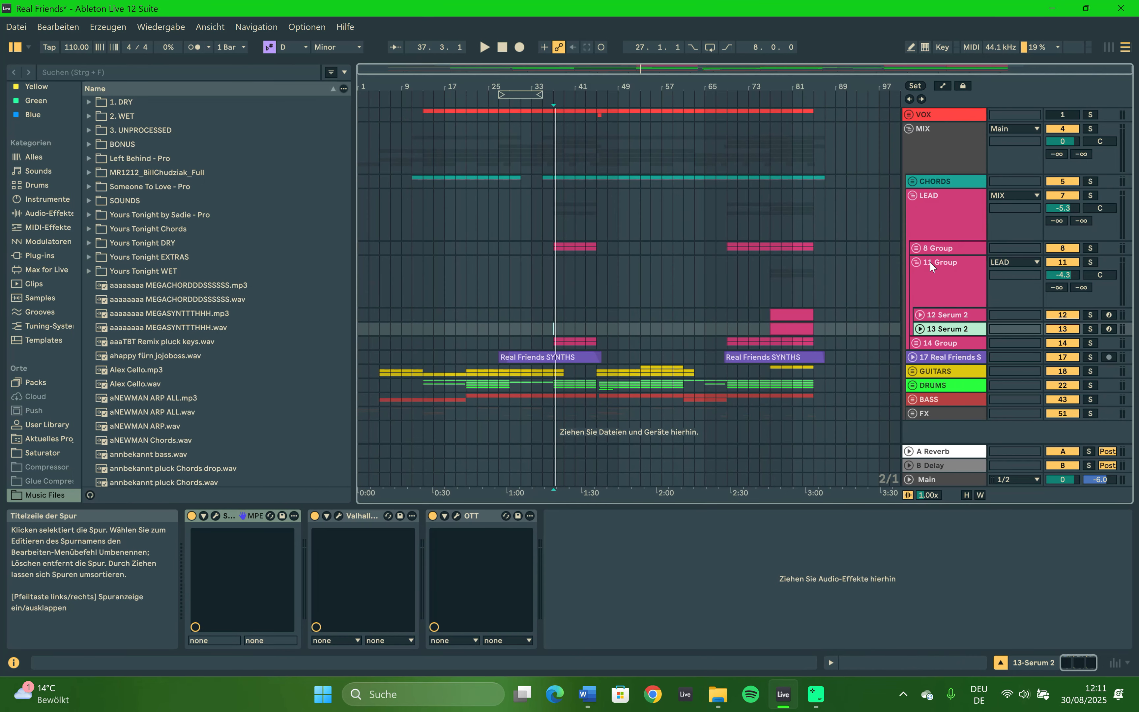
Collapse 11 Group and the LEAD group, and play LEAD soloed from bar 37.
click(916, 261)
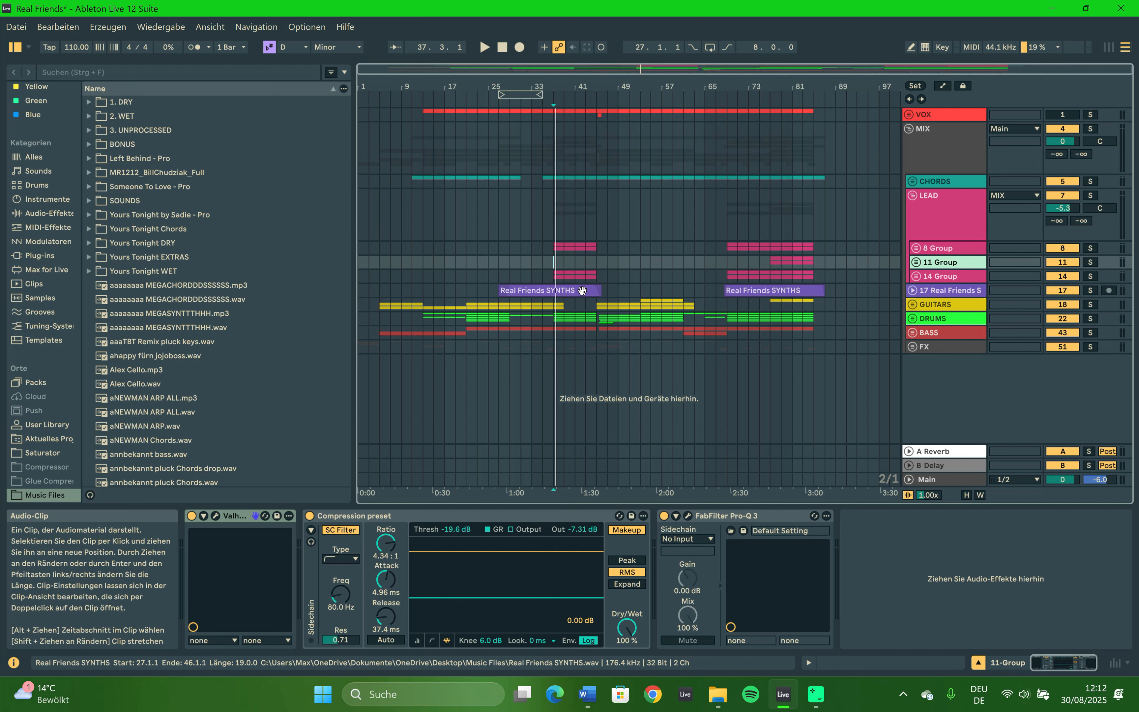
click(550, 263)
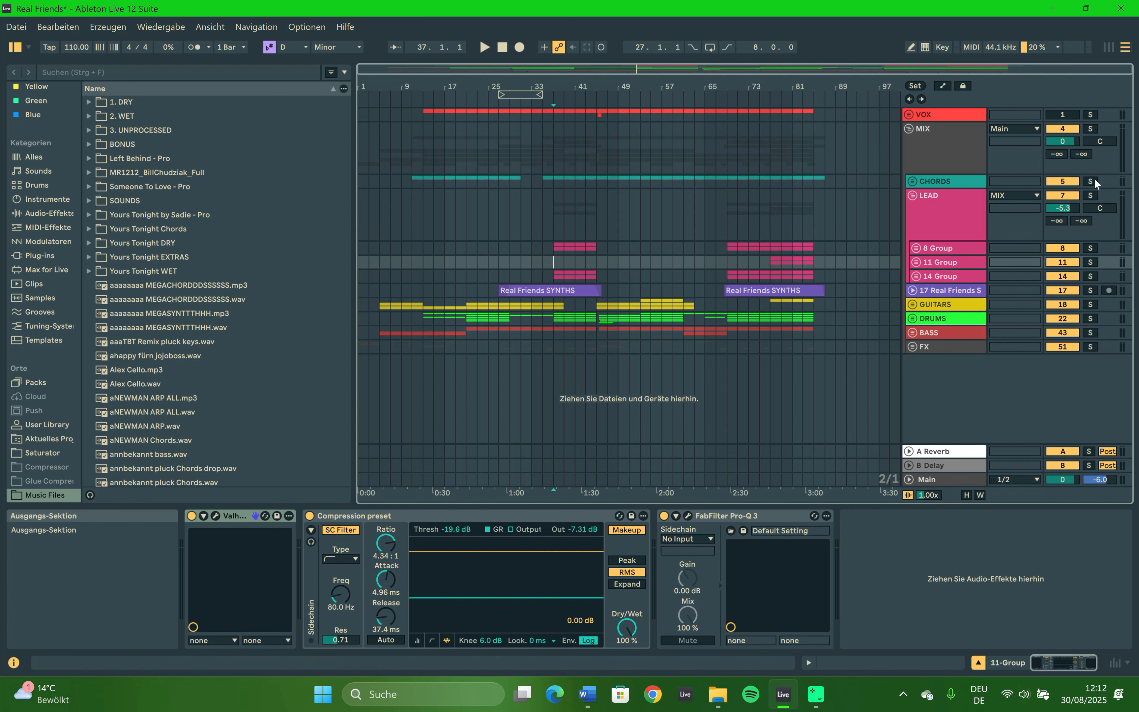
click(914, 197)
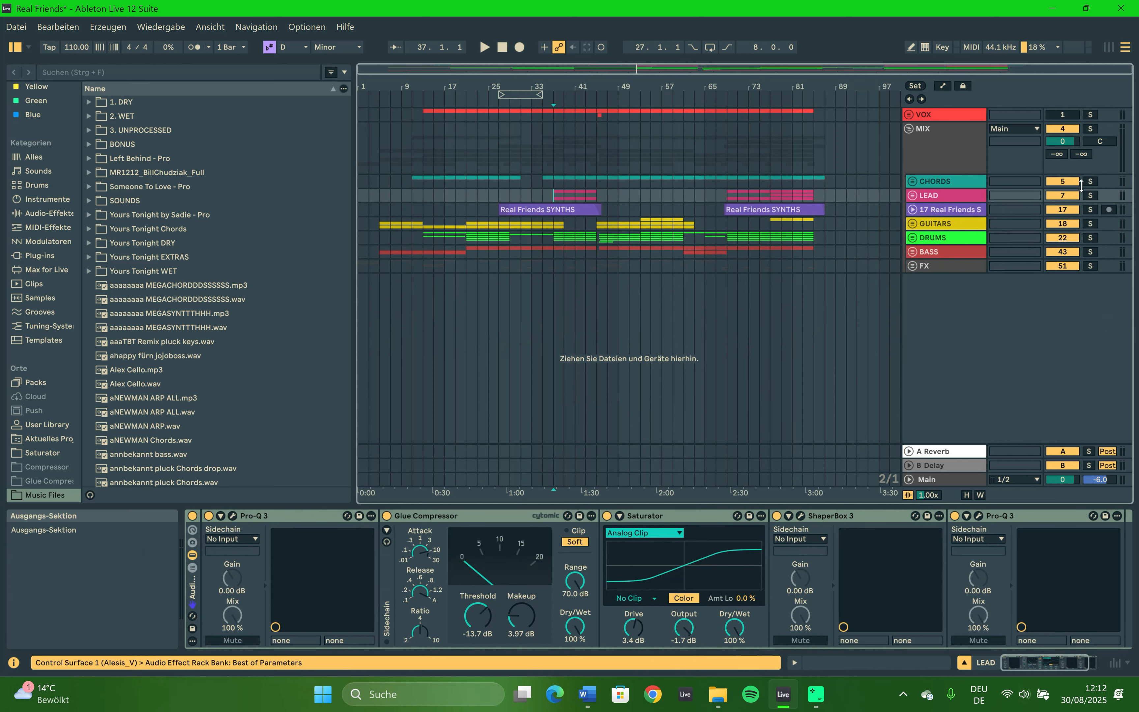
key(space)
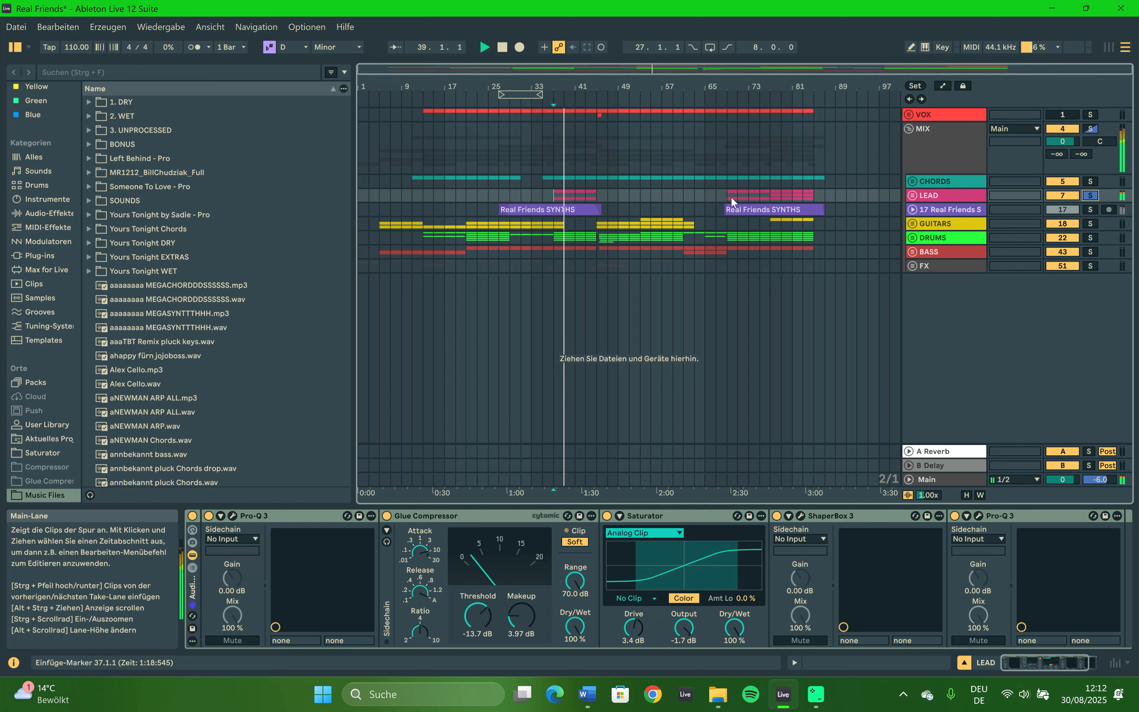
Play the soloed LEAD group's final section from bar 77.
click(771, 198)
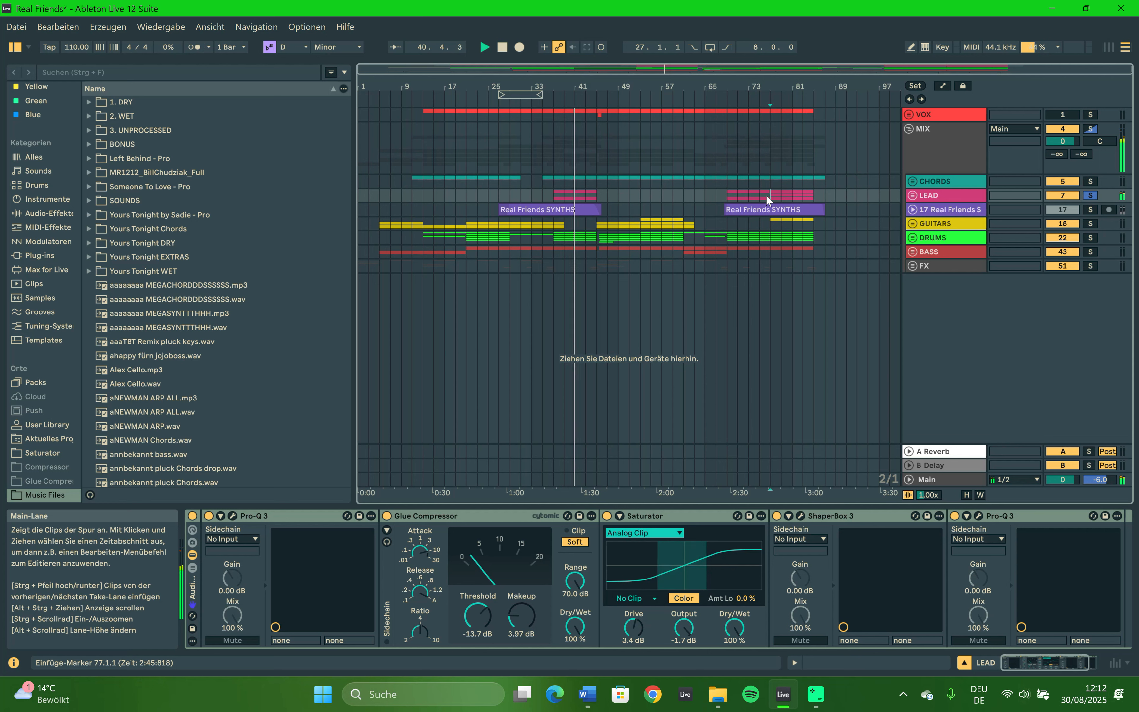
drag(770, 195, 785, 195)
drag(812, 198, 812, 197)
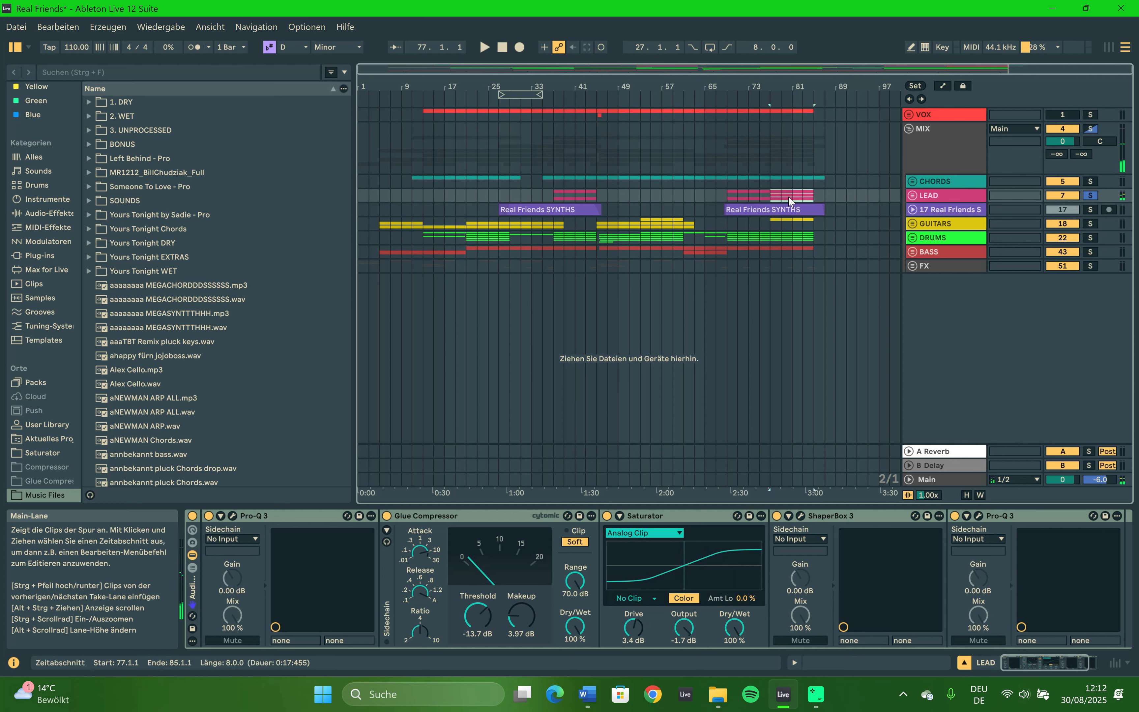
click(775, 195)
key(space)
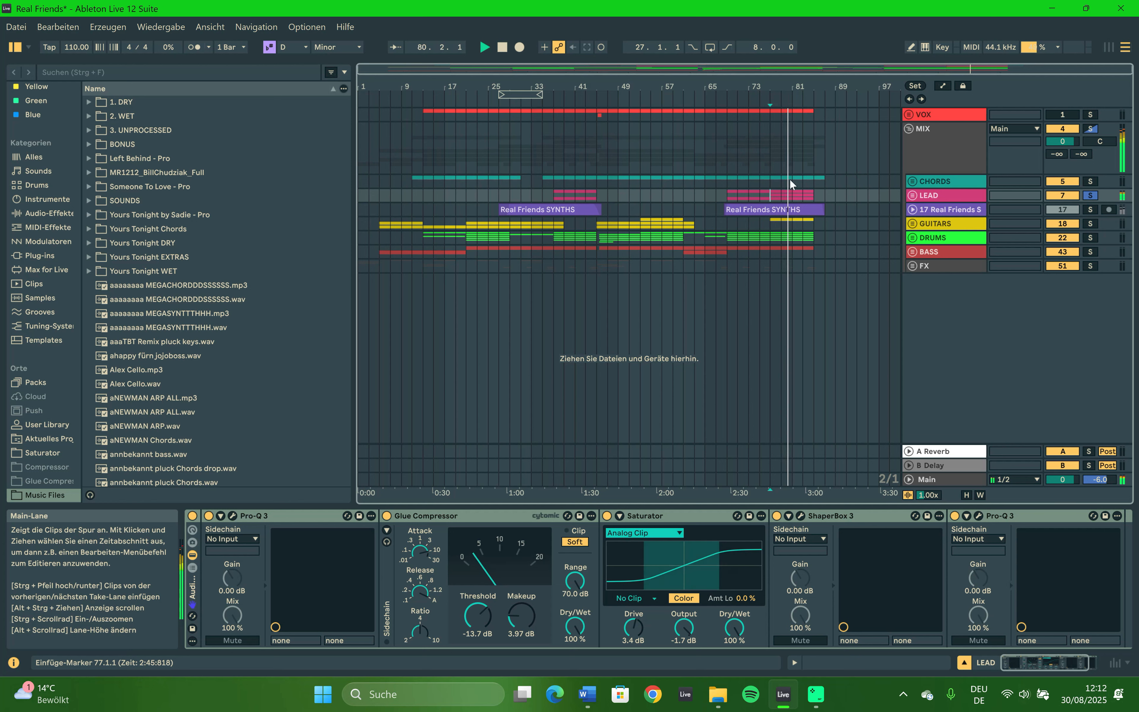
Stop playback, solo the Real Friends SYNTHS track with the insert marker at bar 27, and expand the track.
click(490, 194)
key(space)
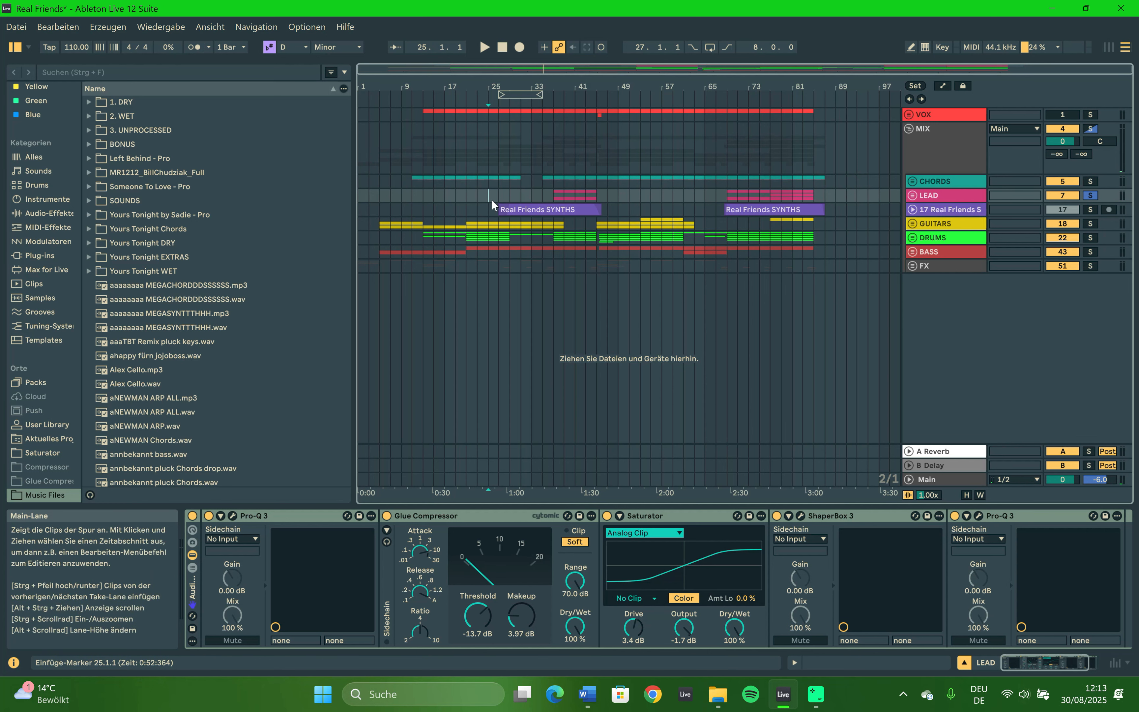
click(495, 208)
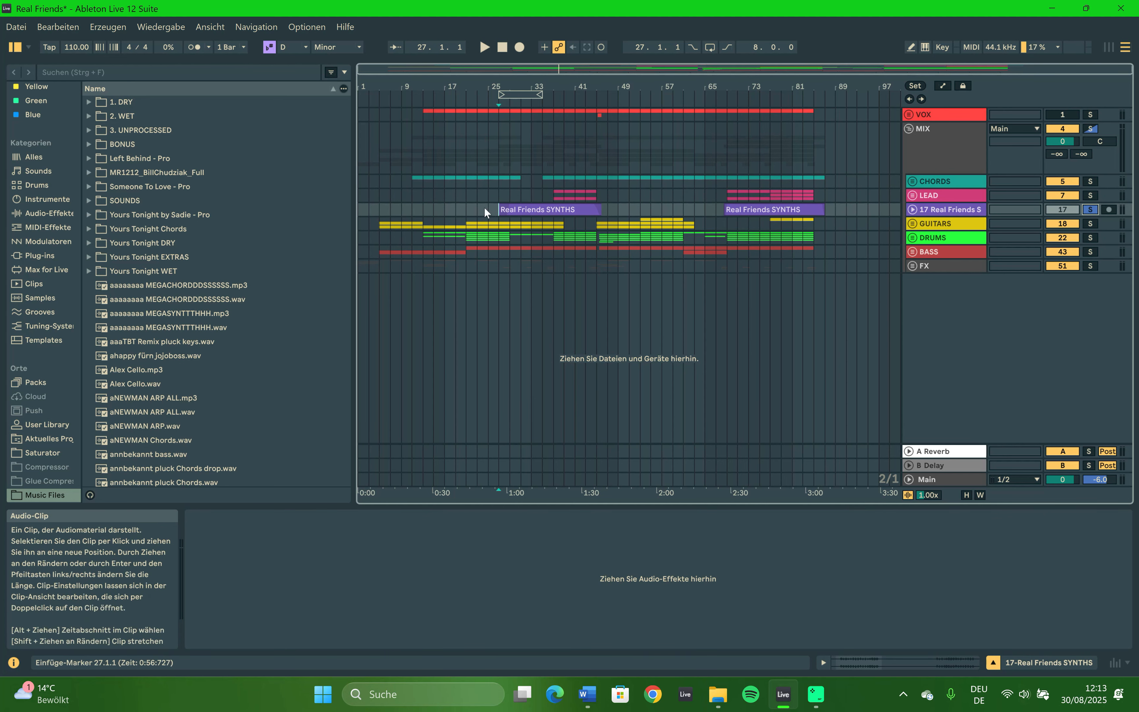
click(911, 208)
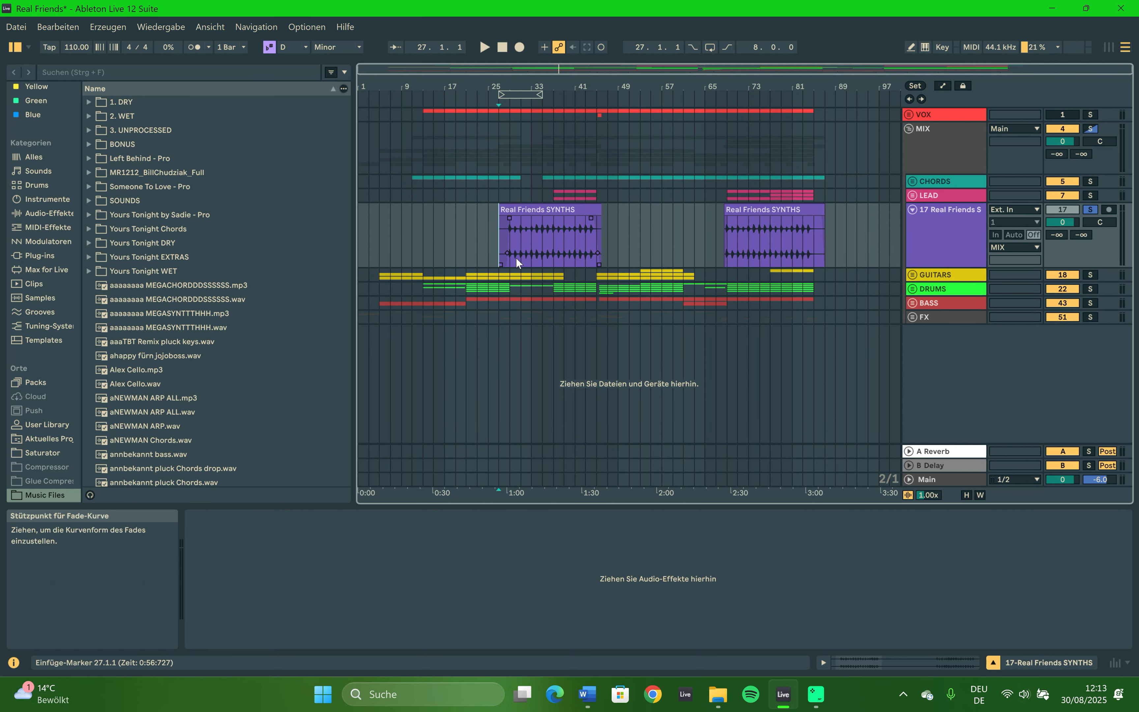
Expand the CHORDS group to check how its track is nested, and collapse it again.
click(912, 180)
click(946, 195)
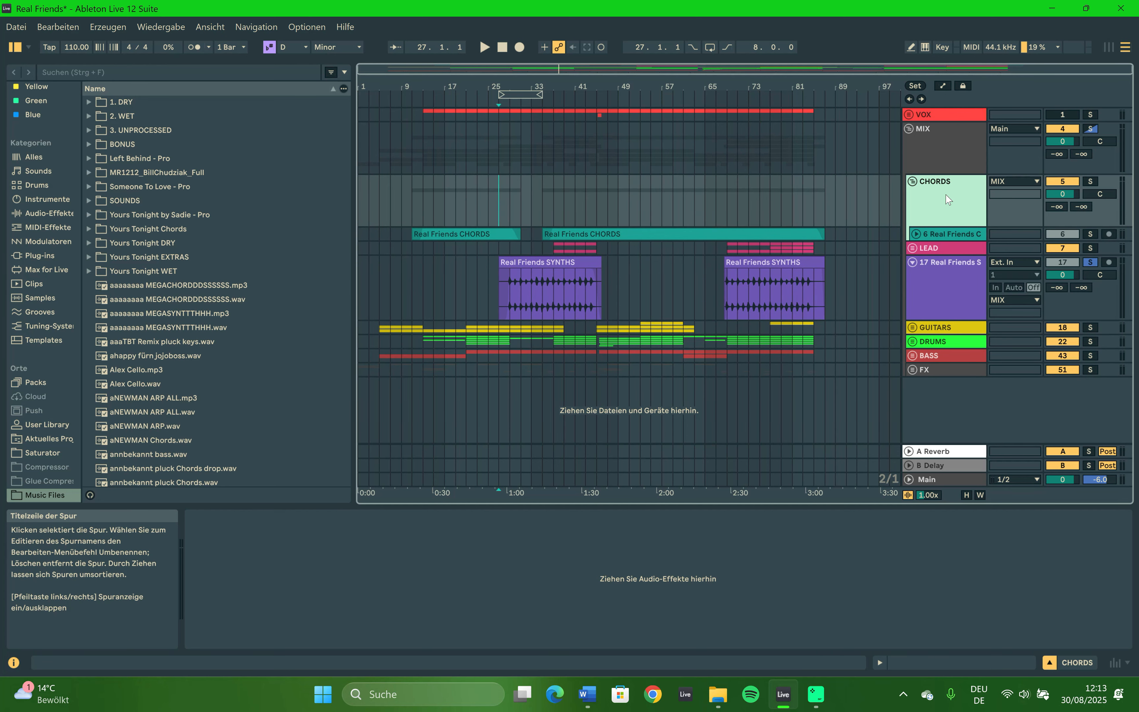
click(912, 181)
Put the Real Friends SYNTHS track into its own group and assign the group the Plump Purple colour.
click(960, 264)
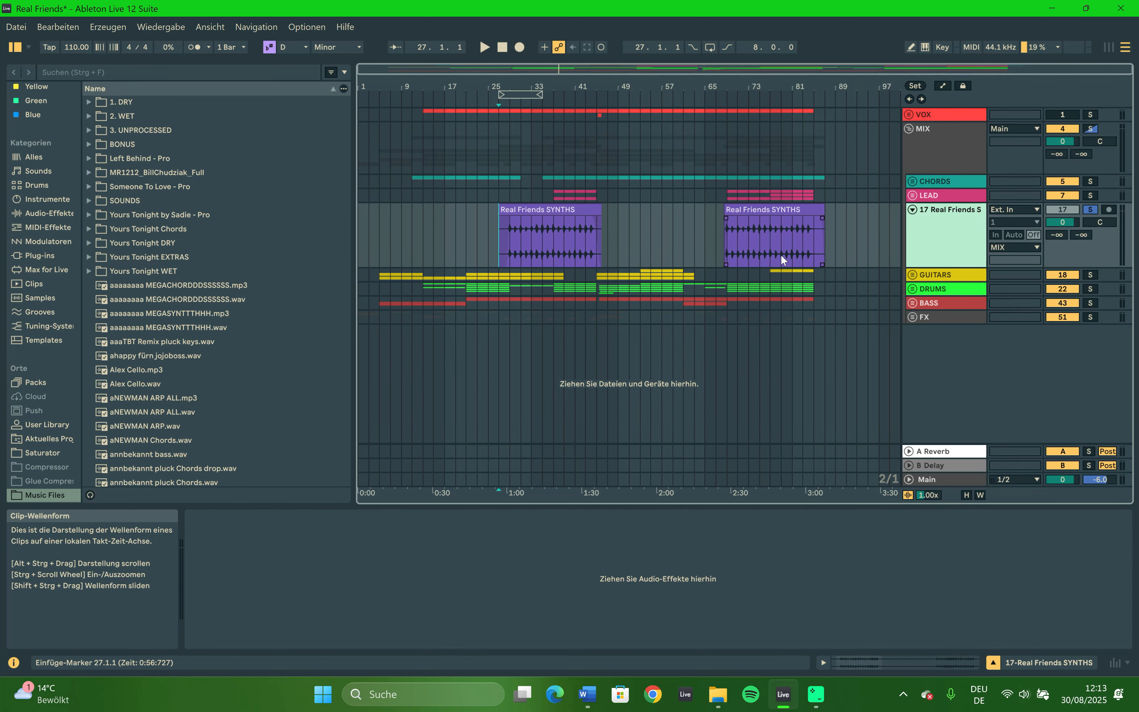
key(ctrl+g)
click(942, 228)
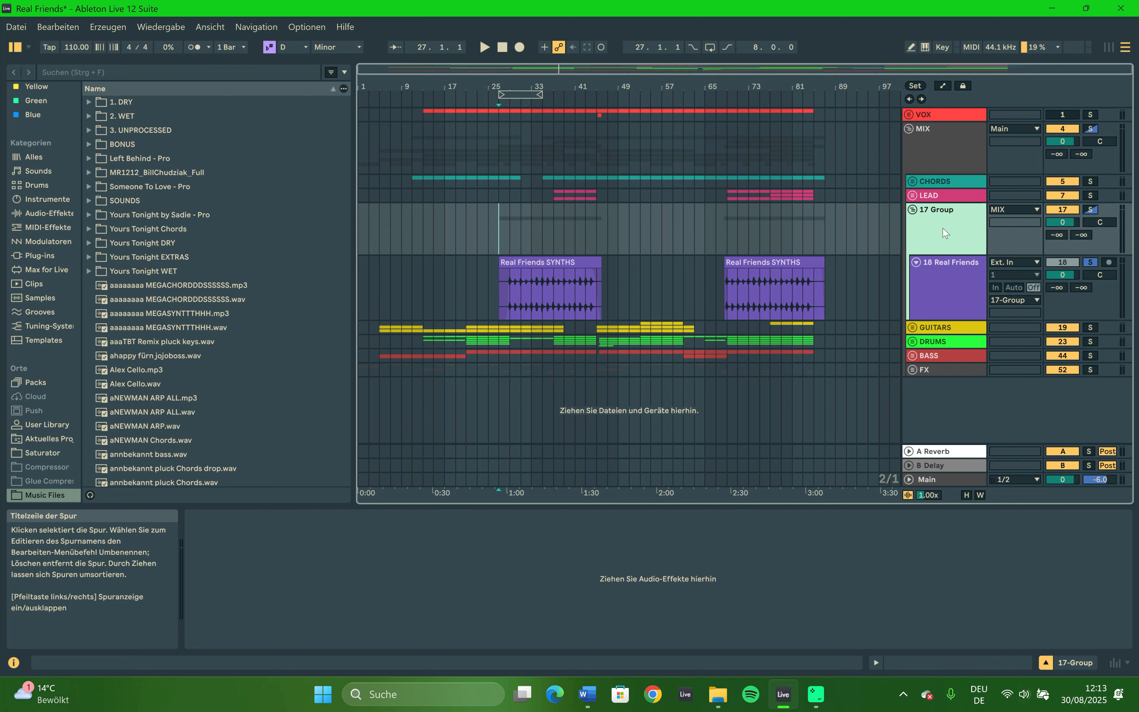
right_click(943, 227)
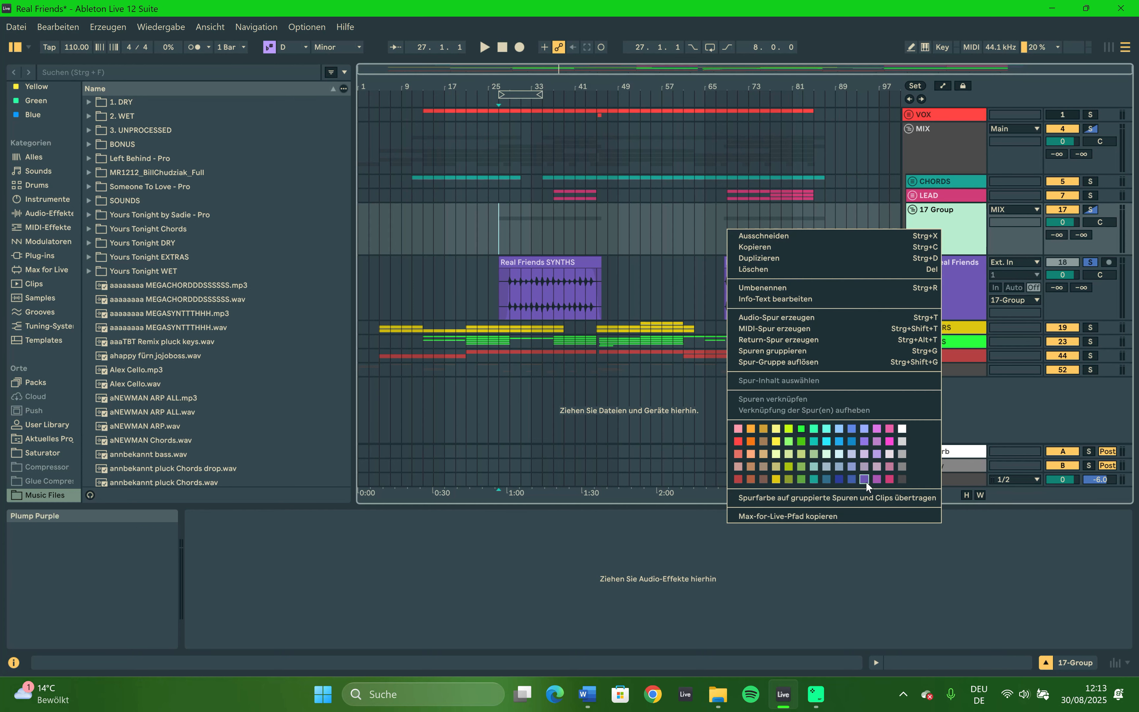
click(865, 480)
click(947, 238)
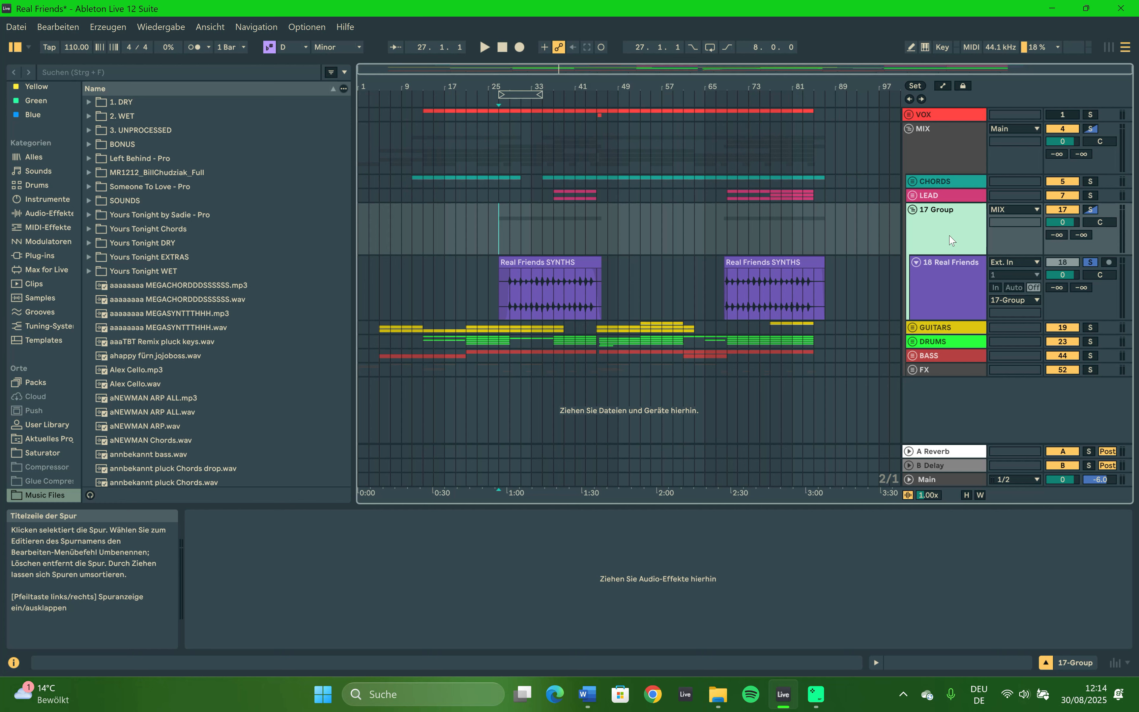
Rename the new group as SYNTHS and collapse the Real Friends SYNTHS track inside it.
right_click(949, 237)
click(780, 294)
text(SYNTHS)
key(Return)
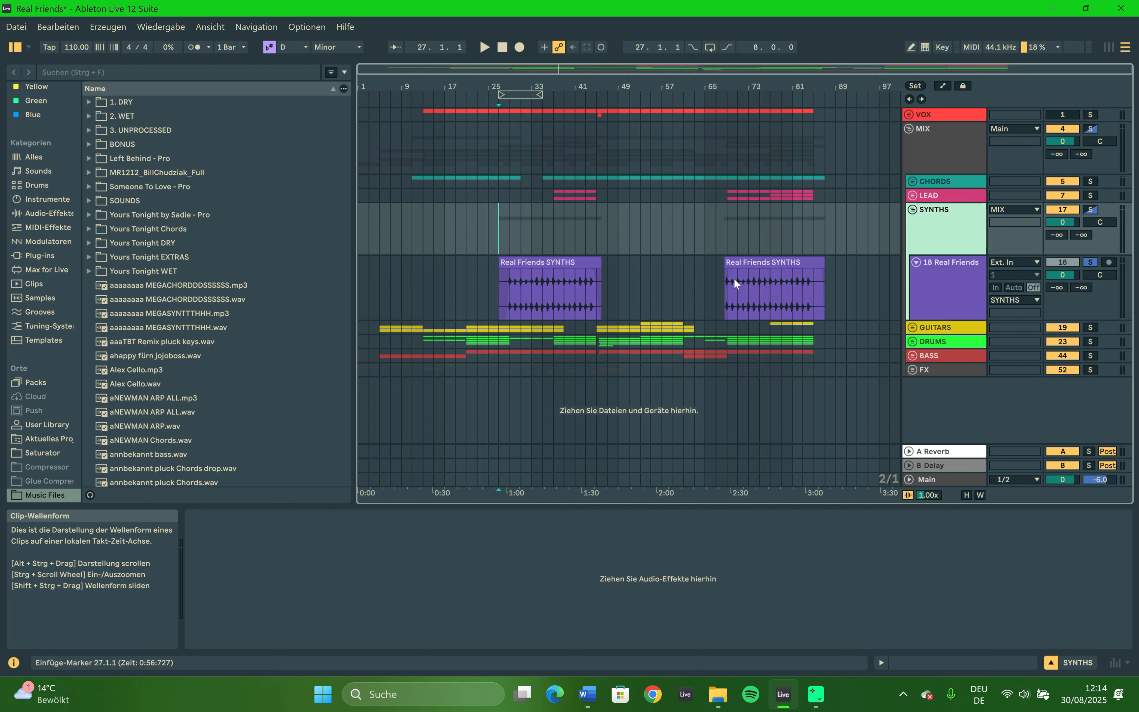
click(920, 262)
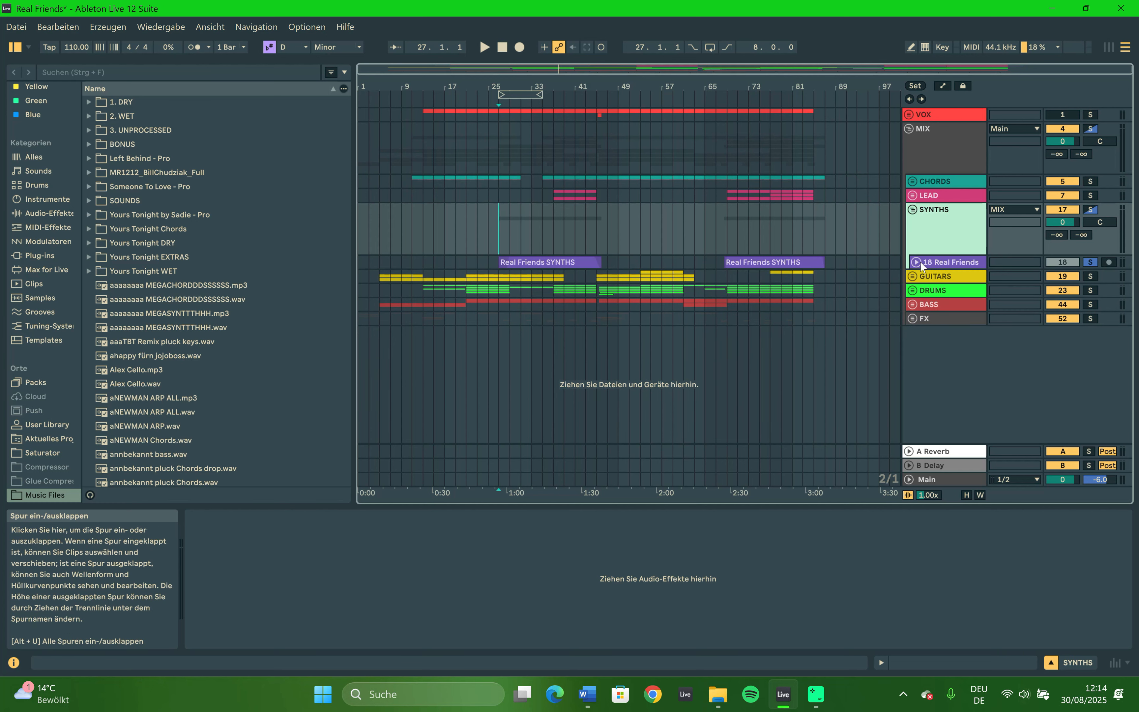
Expand the Real Friends SYNTHS track to show its waveform and place the insert marker at bar 29.
click(494, 261)
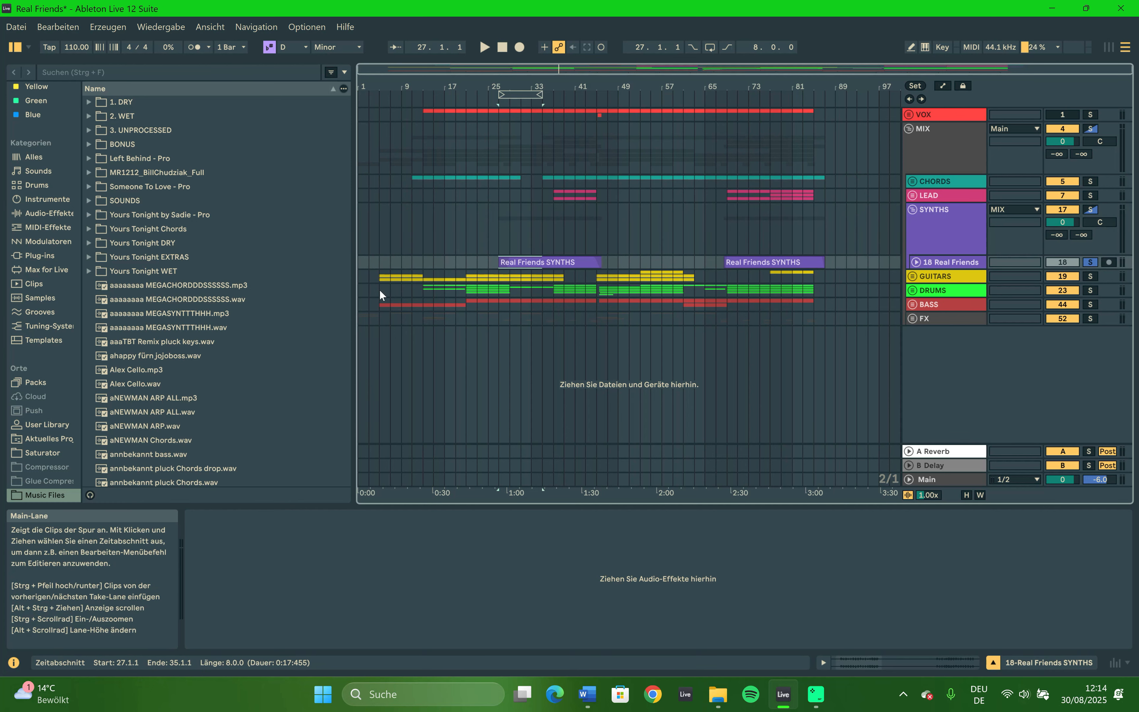
click(951, 266)
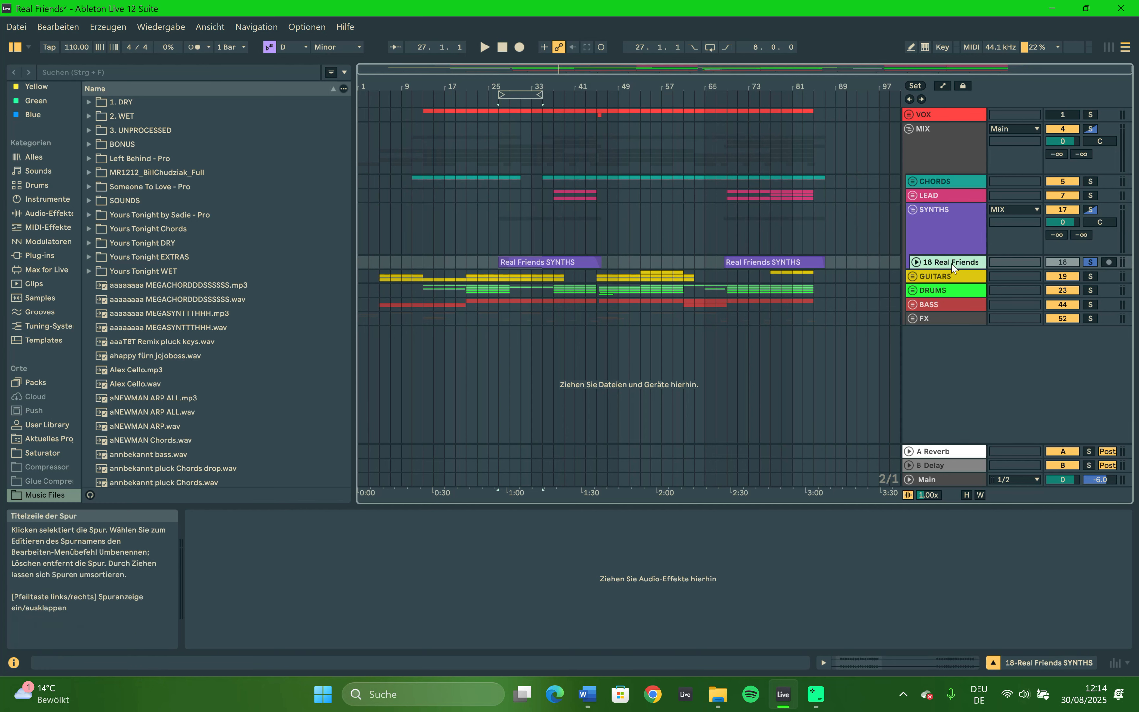
click(917, 262)
click(917, 262)
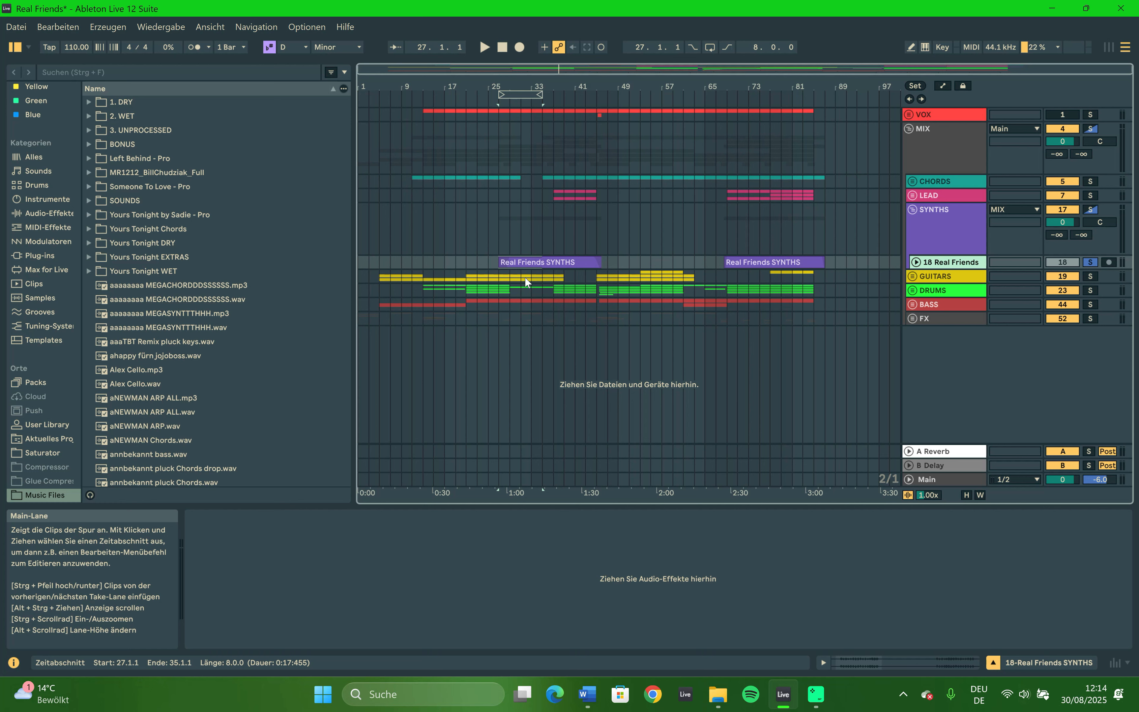
click(493, 263)
click(496, 264)
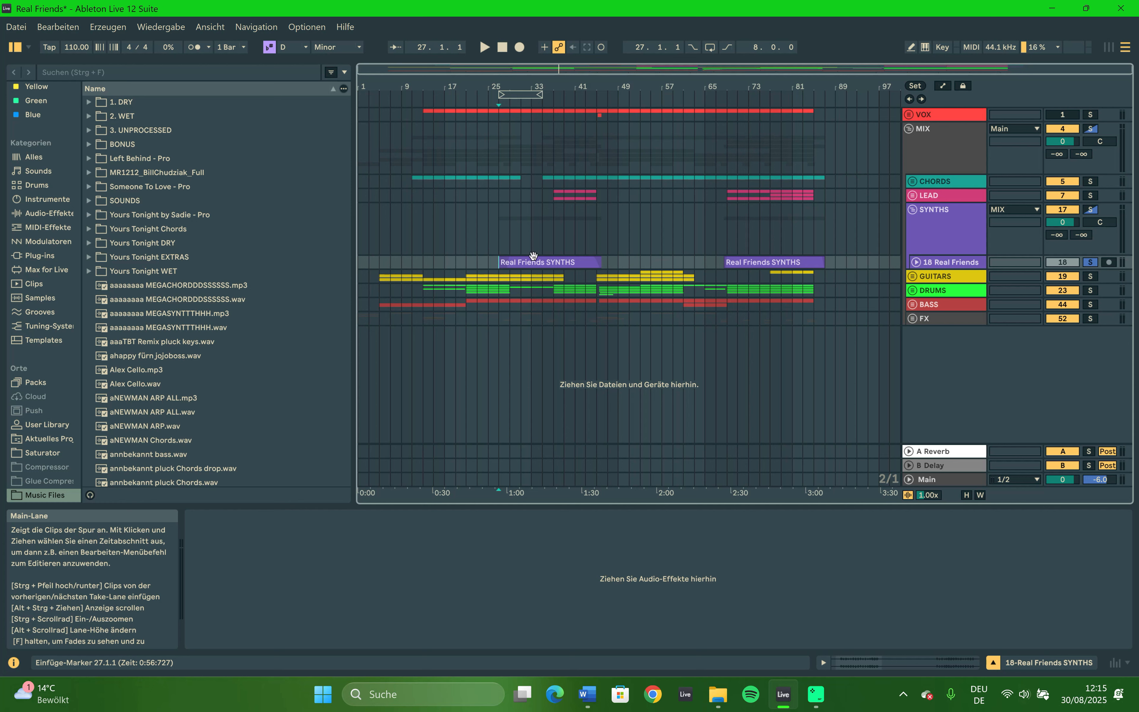
click(914, 261)
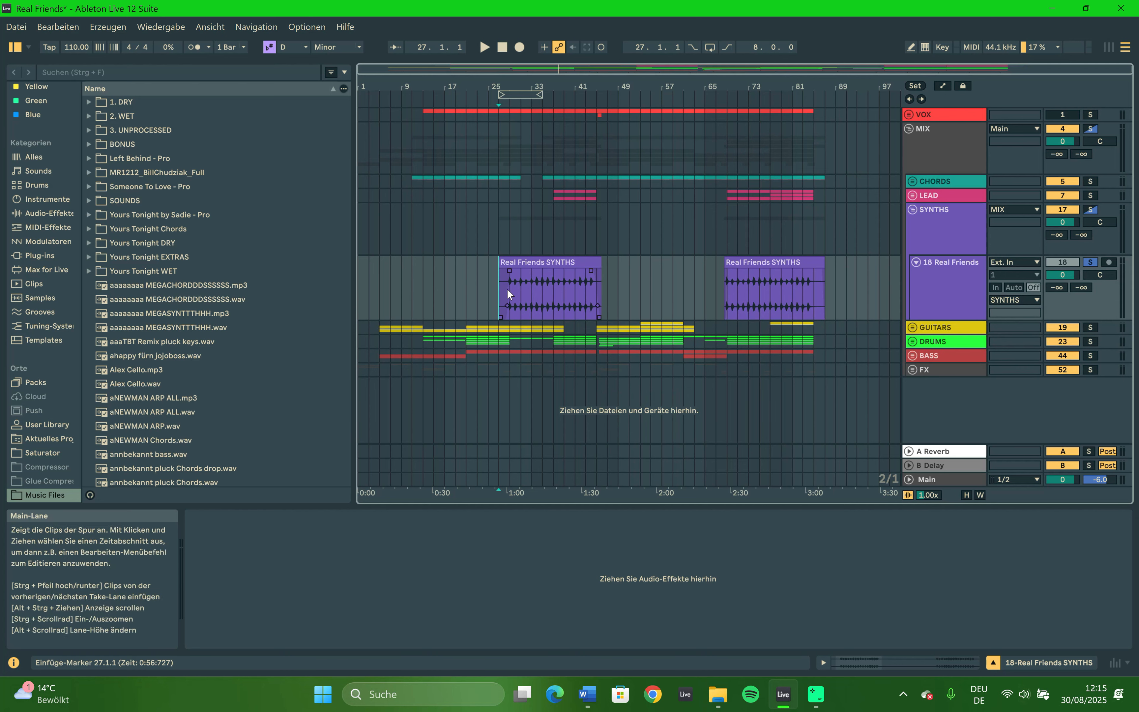
click(511, 314)
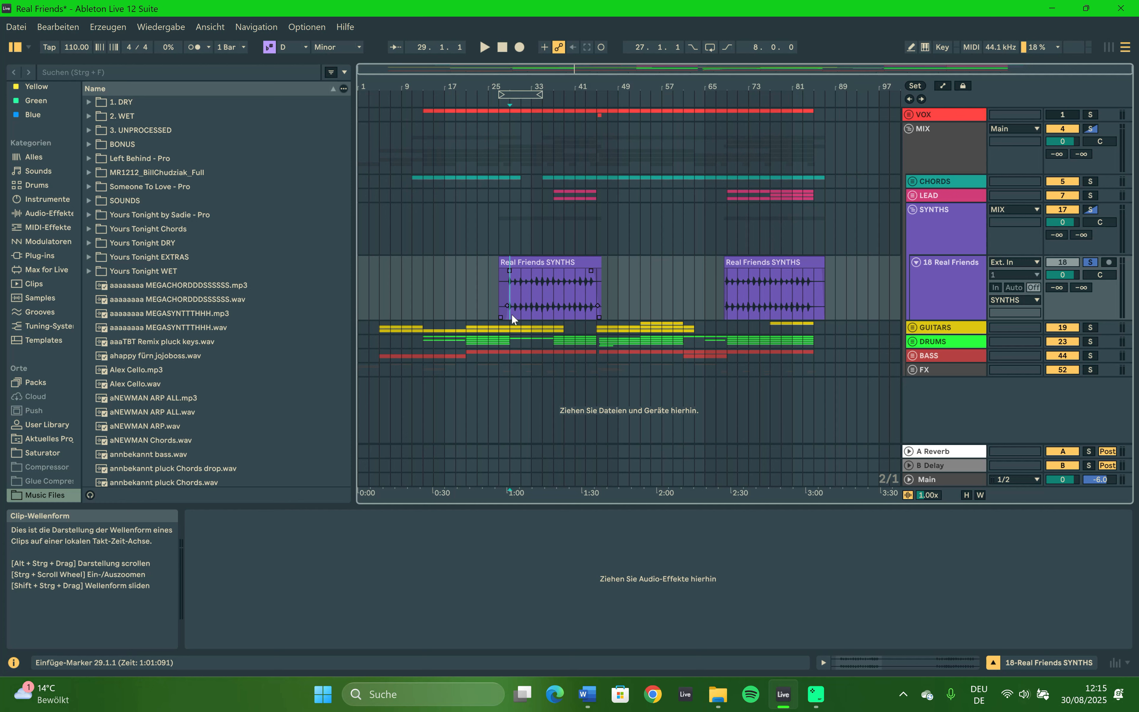
Show the Cableguys plug-ins in the browser and return to bar 29 of the Real Friends SYNTHS track.
click(37, 255)
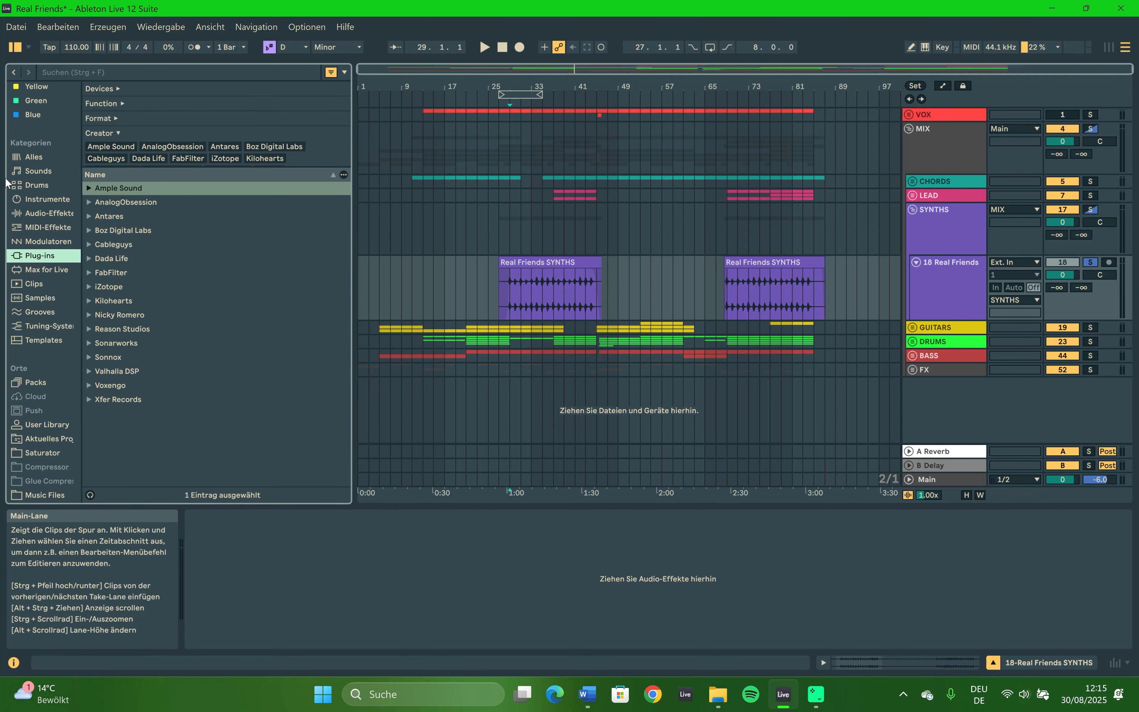
click(88, 244)
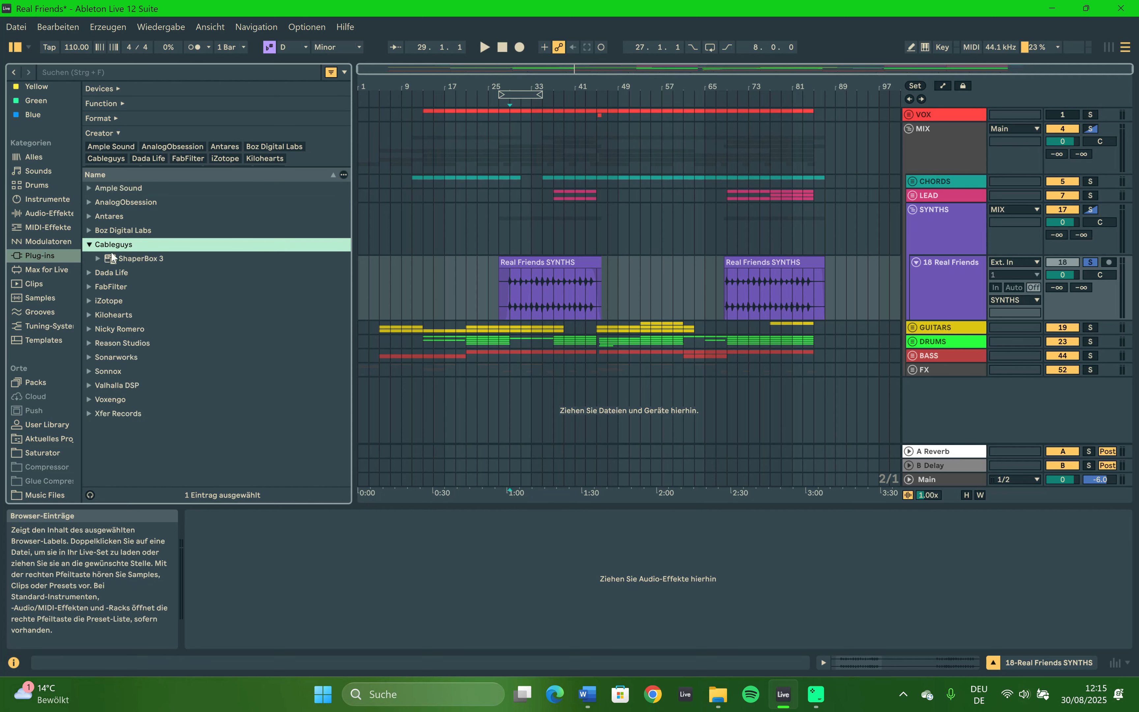
click(512, 307)
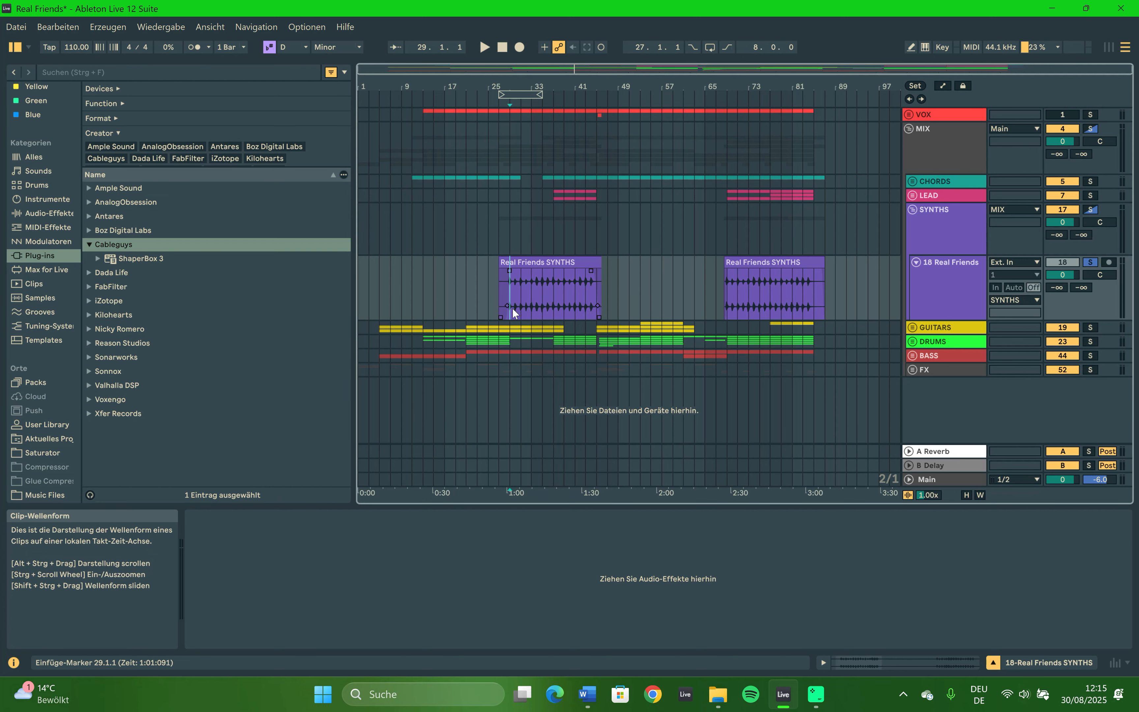
Solo the SYNTHS group and listen to the Real Friends SYNTHS clip from bar 29, restarting playback once.
click(1089, 208)
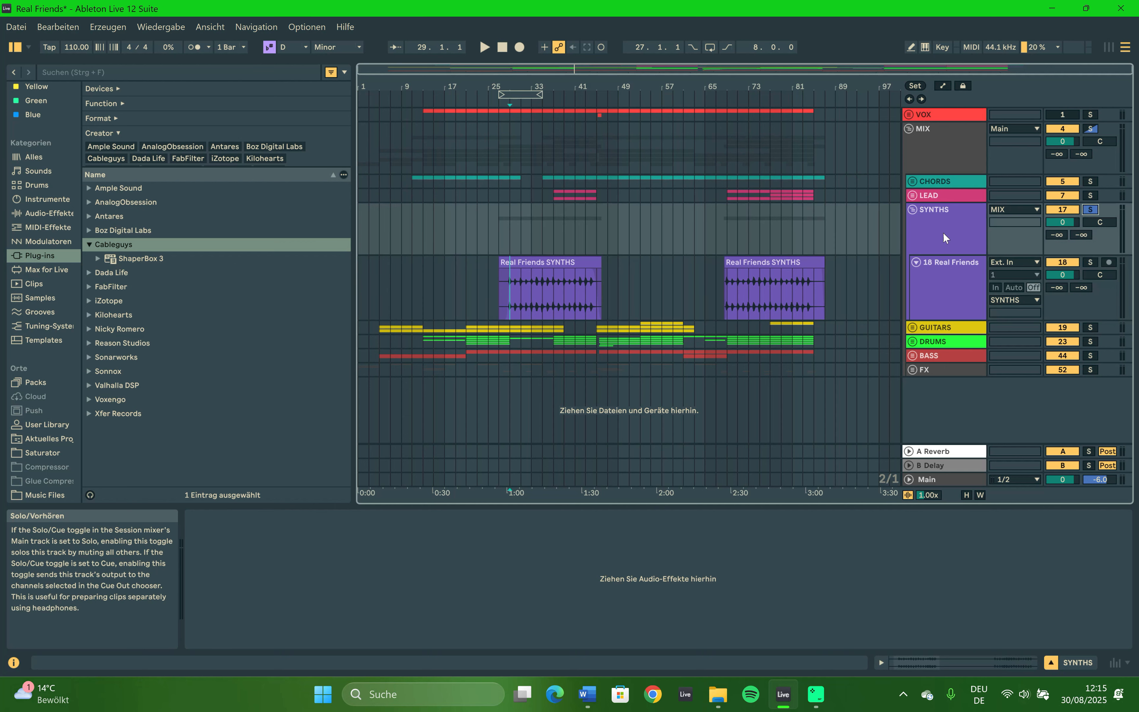
click(512, 315)
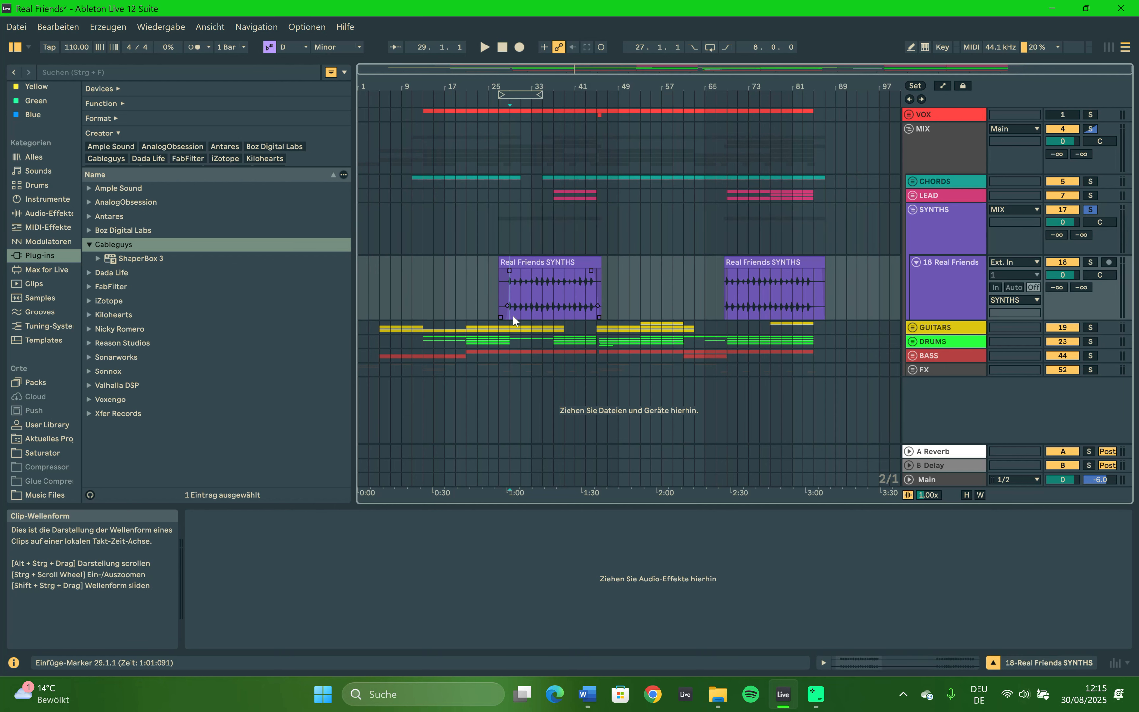
key(space)
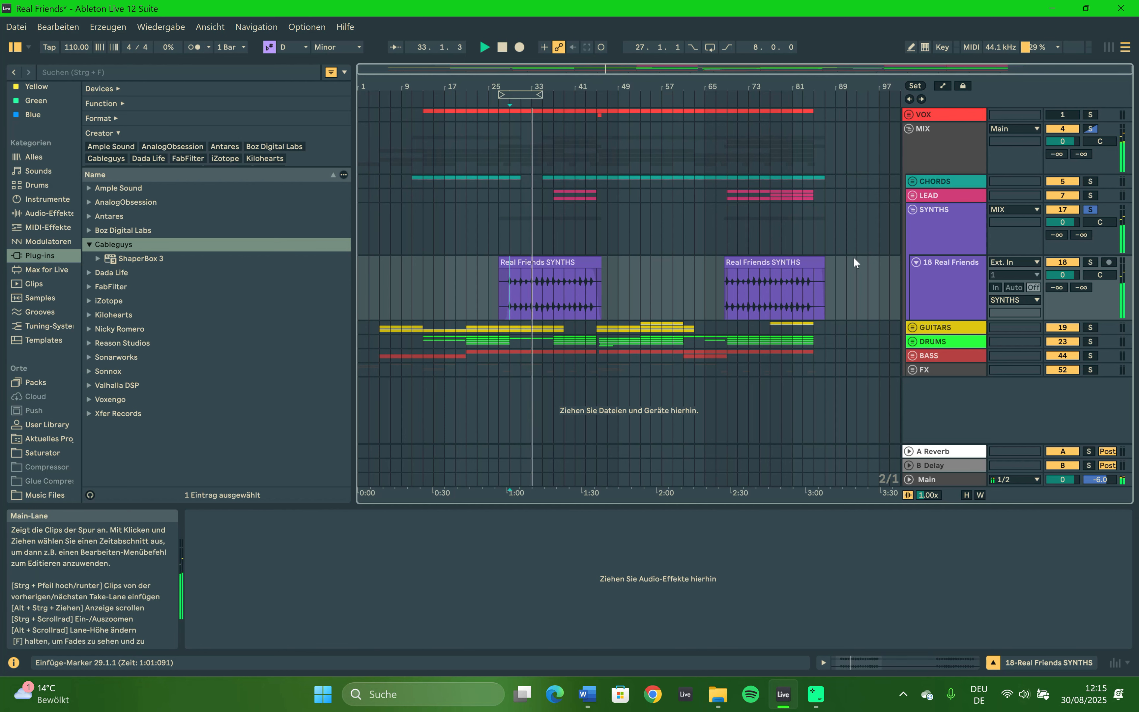
key(space)
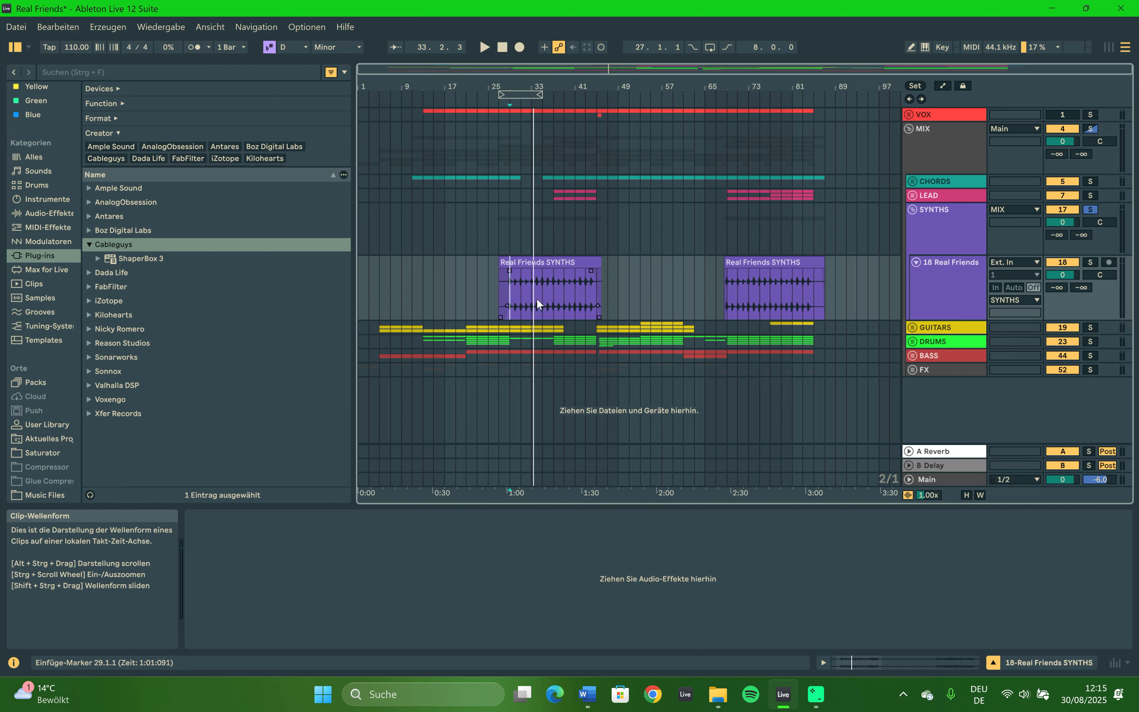
key(space)
key(space)
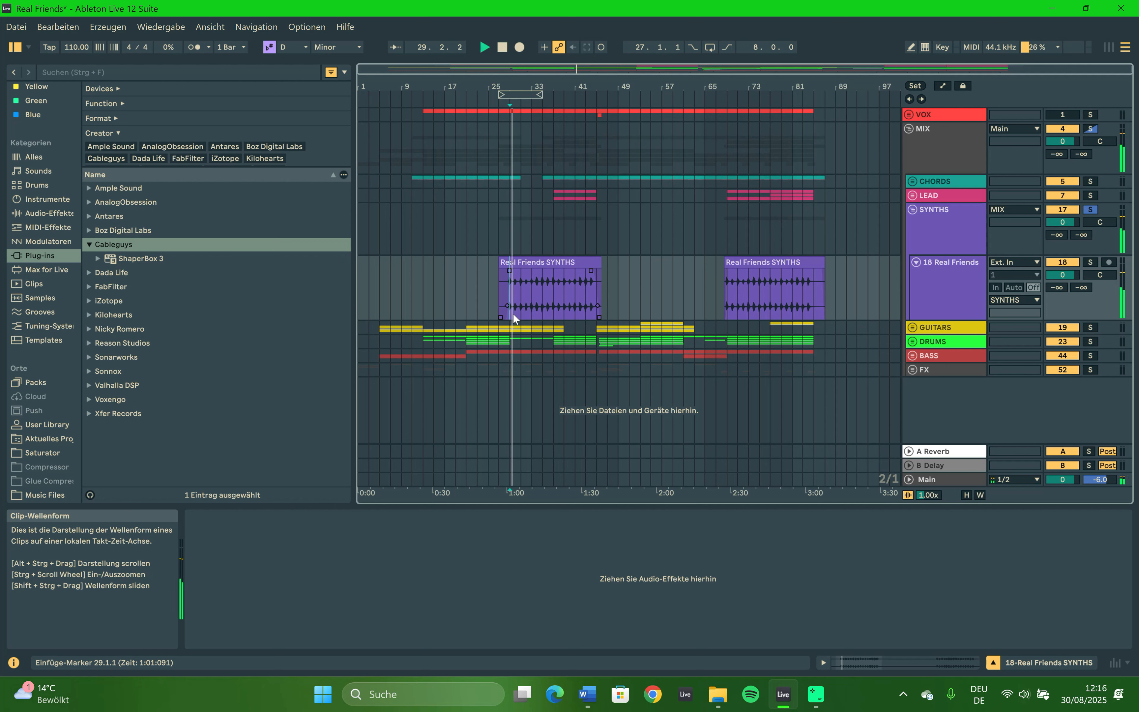
Collapse the SYNTHS group, solo and expand the GUITARS group, and place the insert marker at bar 5 on the 18-Ample Guitar LP track.
click(916, 264)
click(911, 209)
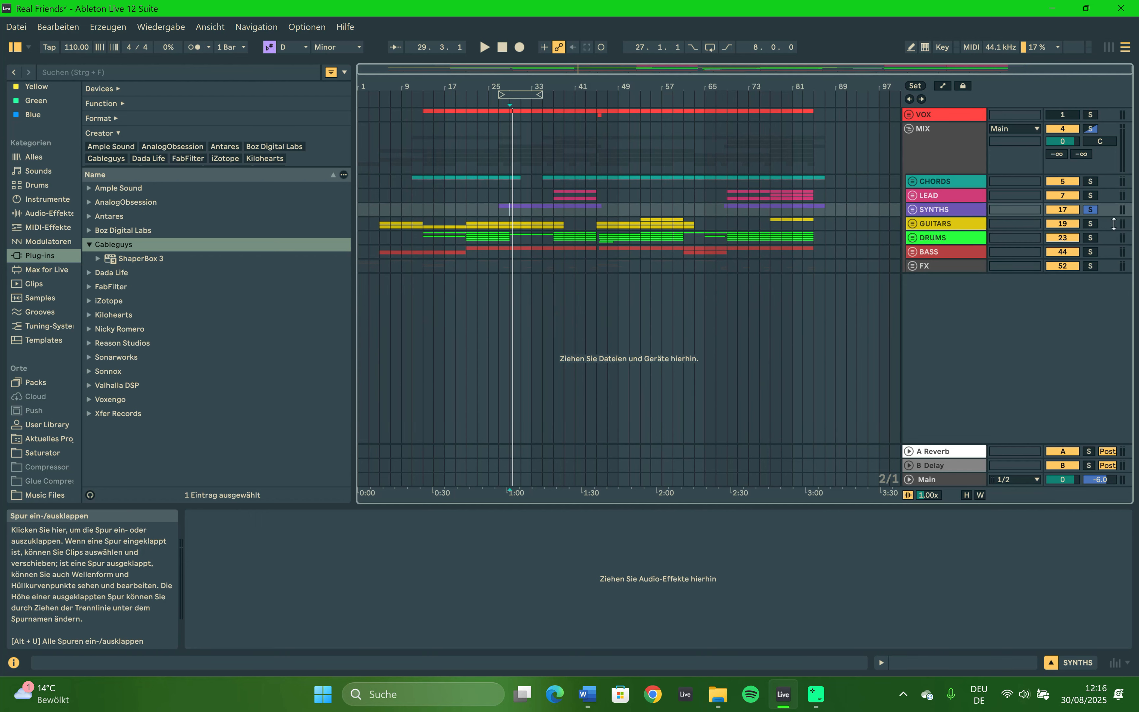
click(1092, 223)
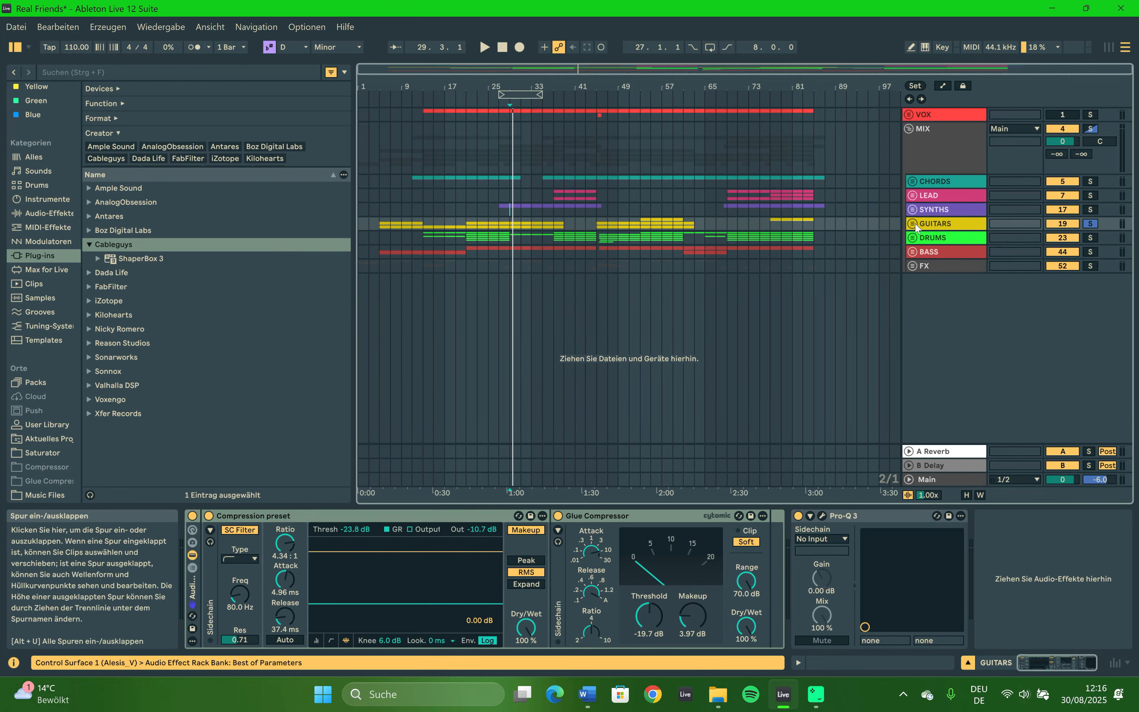
click(912, 223)
click(376, 289)
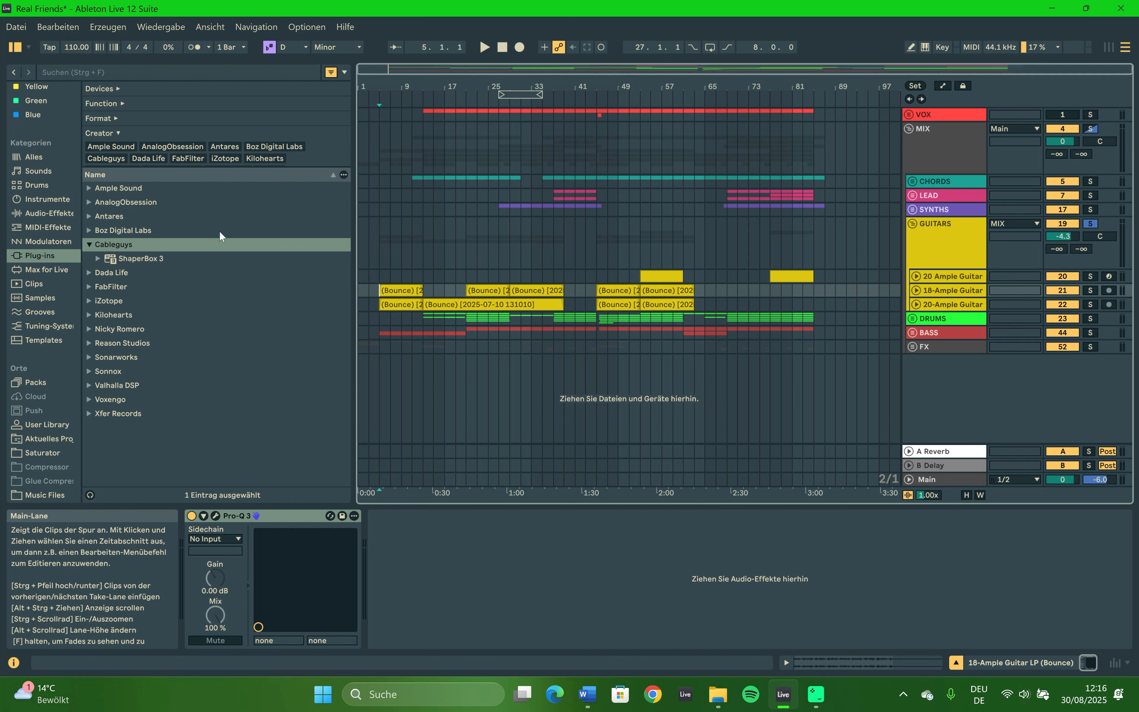
Show the Ample Sound plug-ins in the browser and switch the browser to the Sounds category.
click(89, 188)
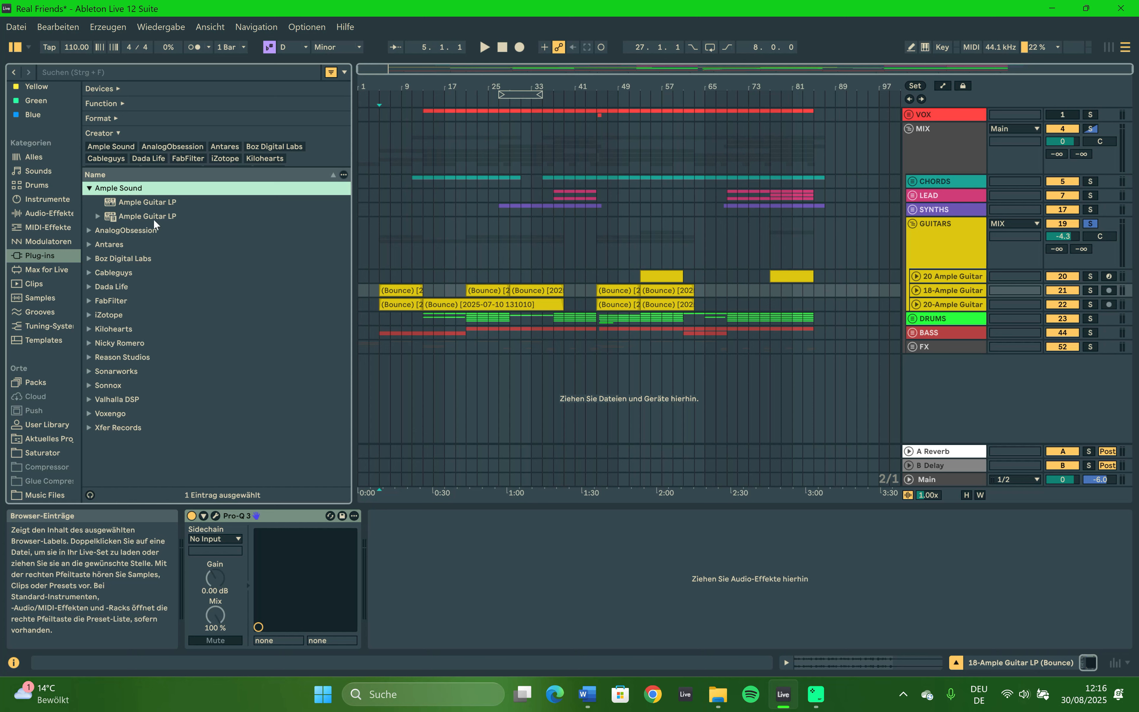
click(476, 568)
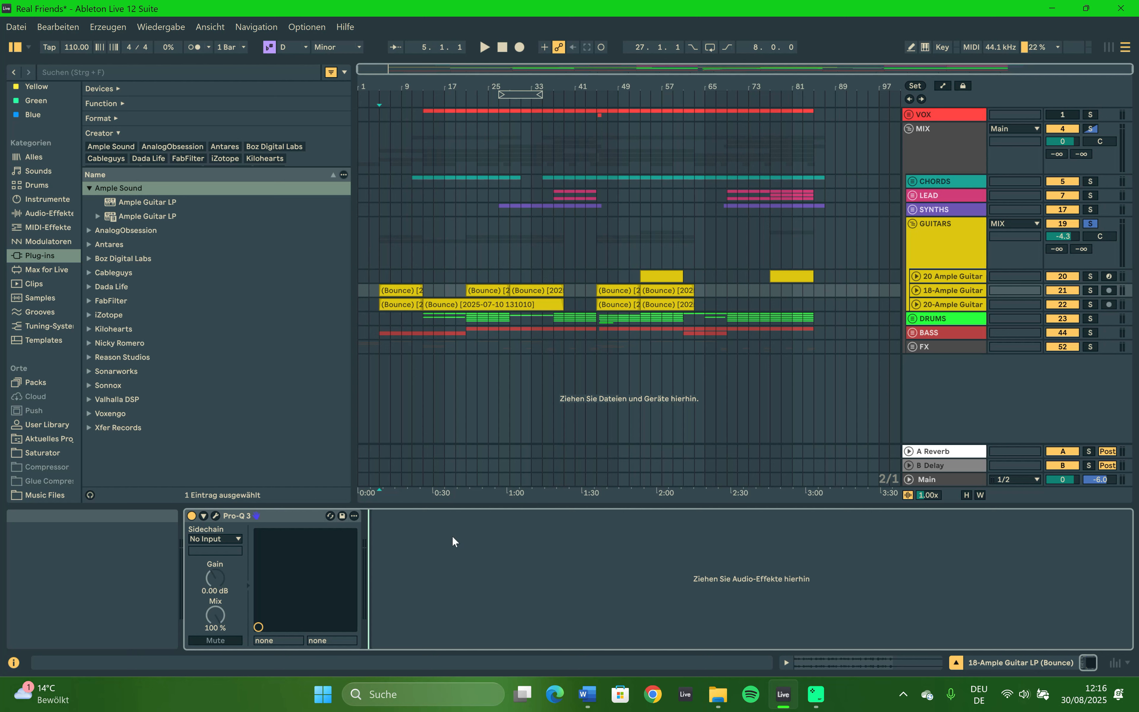
click(373, 289)
click(375, 289)
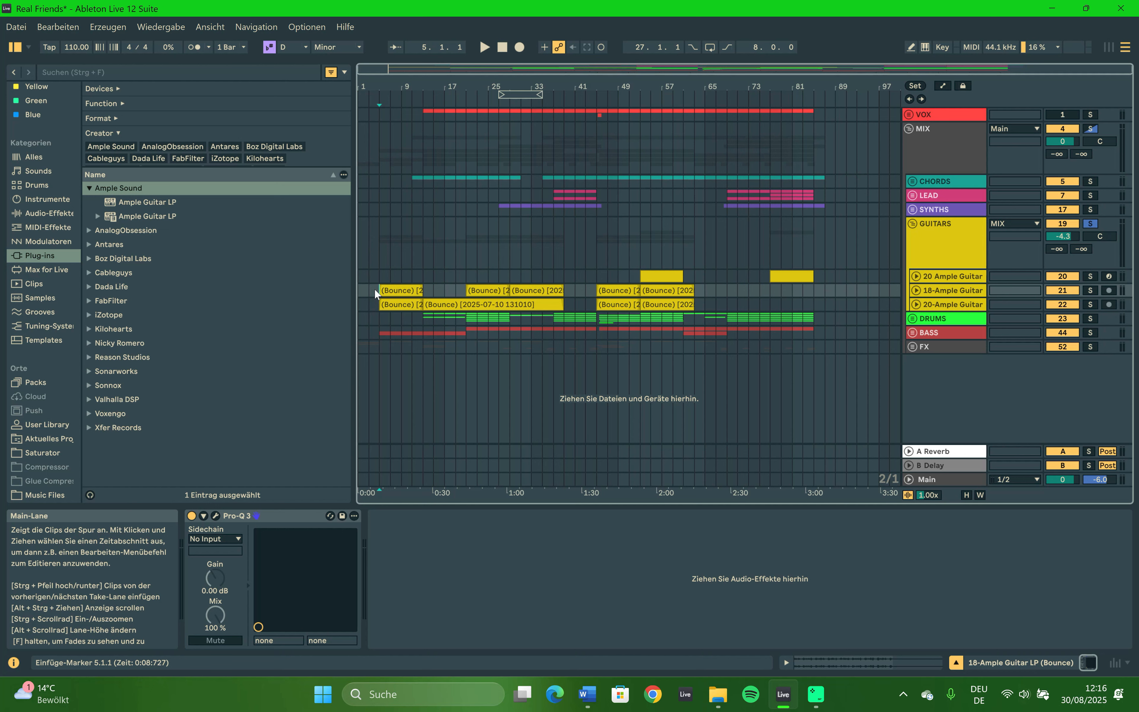
click(45, 184)
click(49, 172)
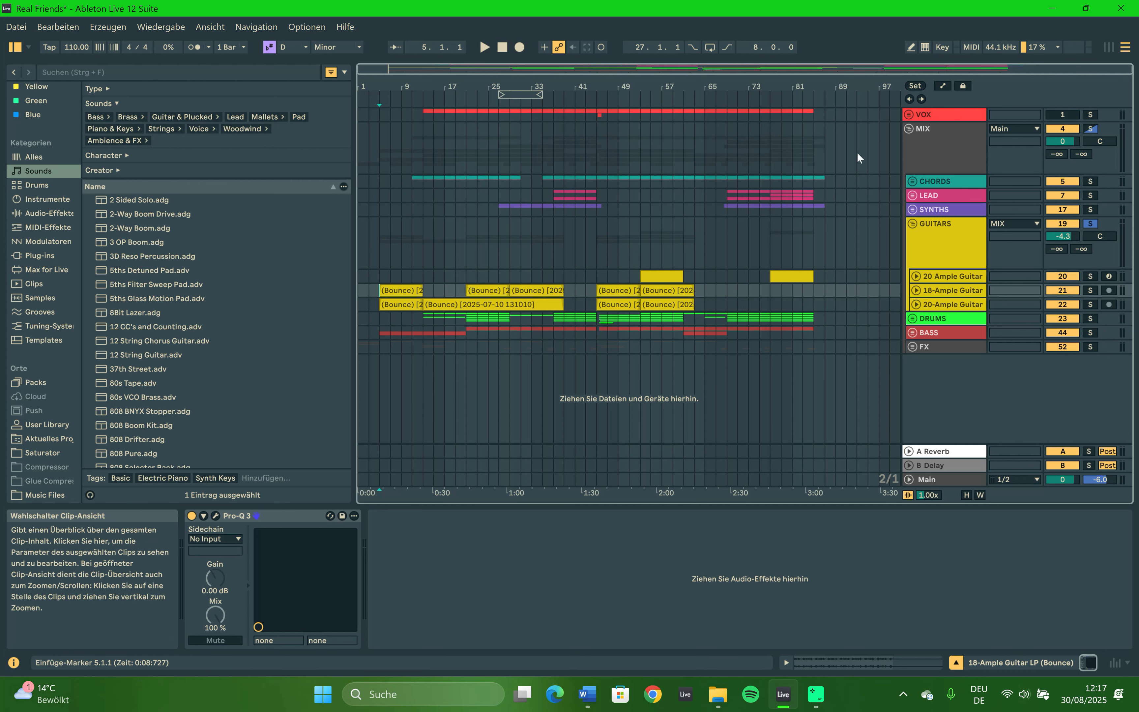
Inspect the MIDI notes of the 9 Serum 2 clip at bar 69 in the LEAD group's 8 Group, and collapse both groups again.
click(911, 197)
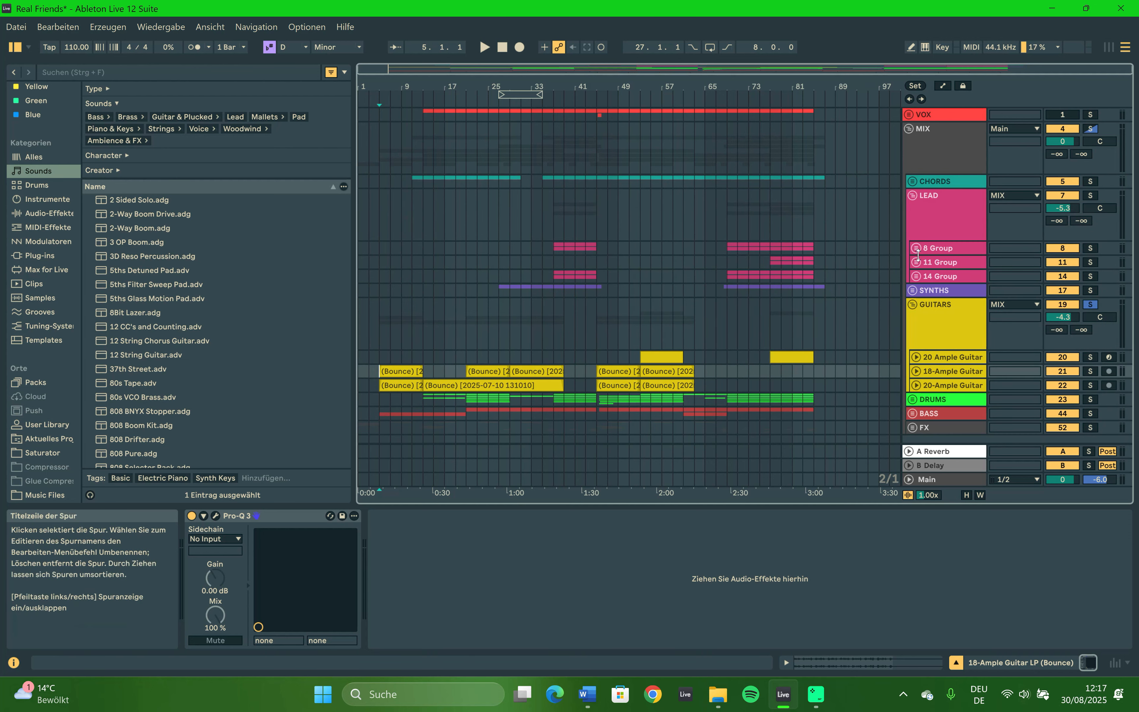
click(748, 300)
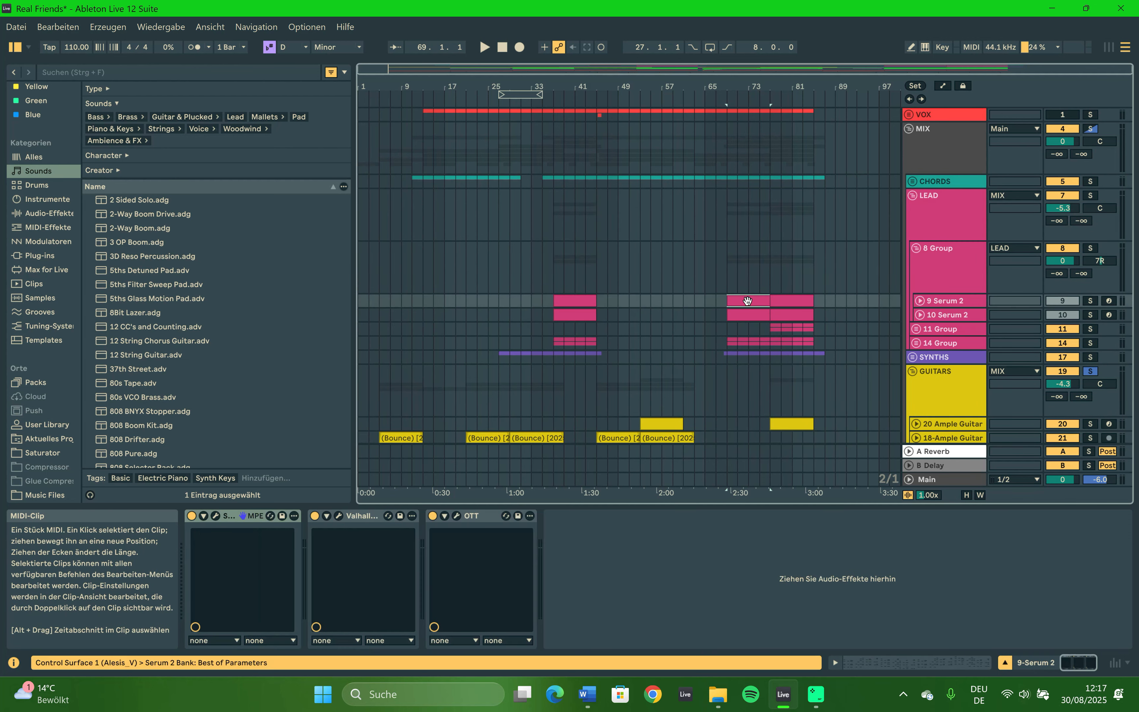
click(898, 668)
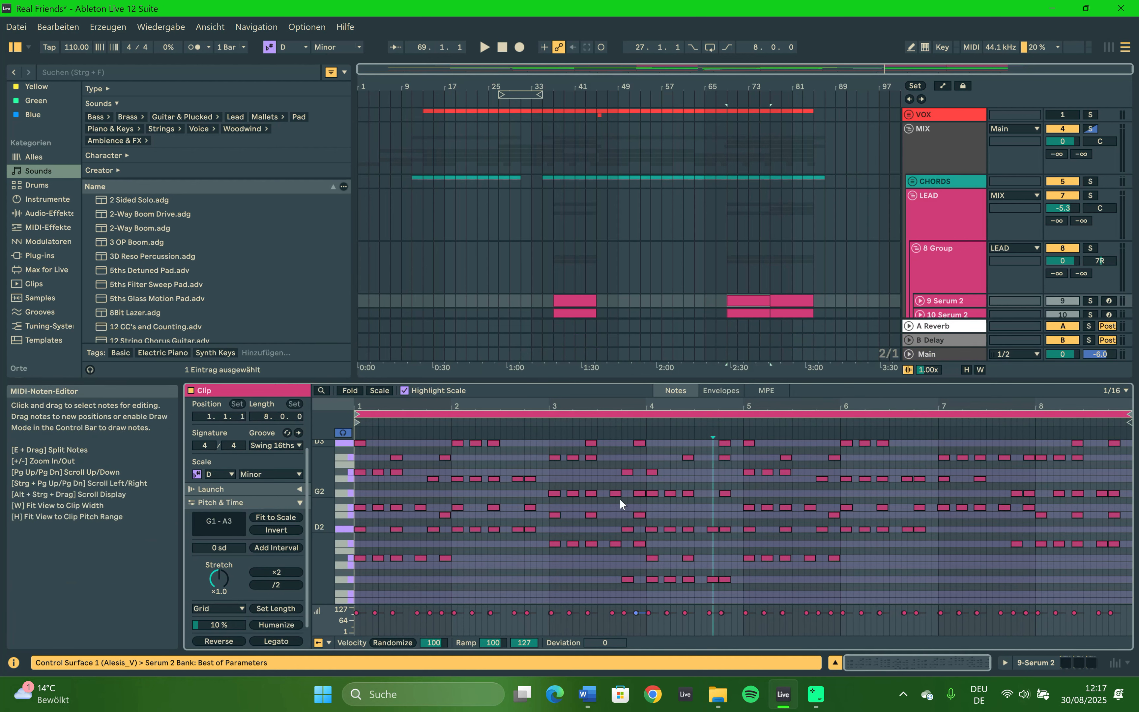
click(914, 253)
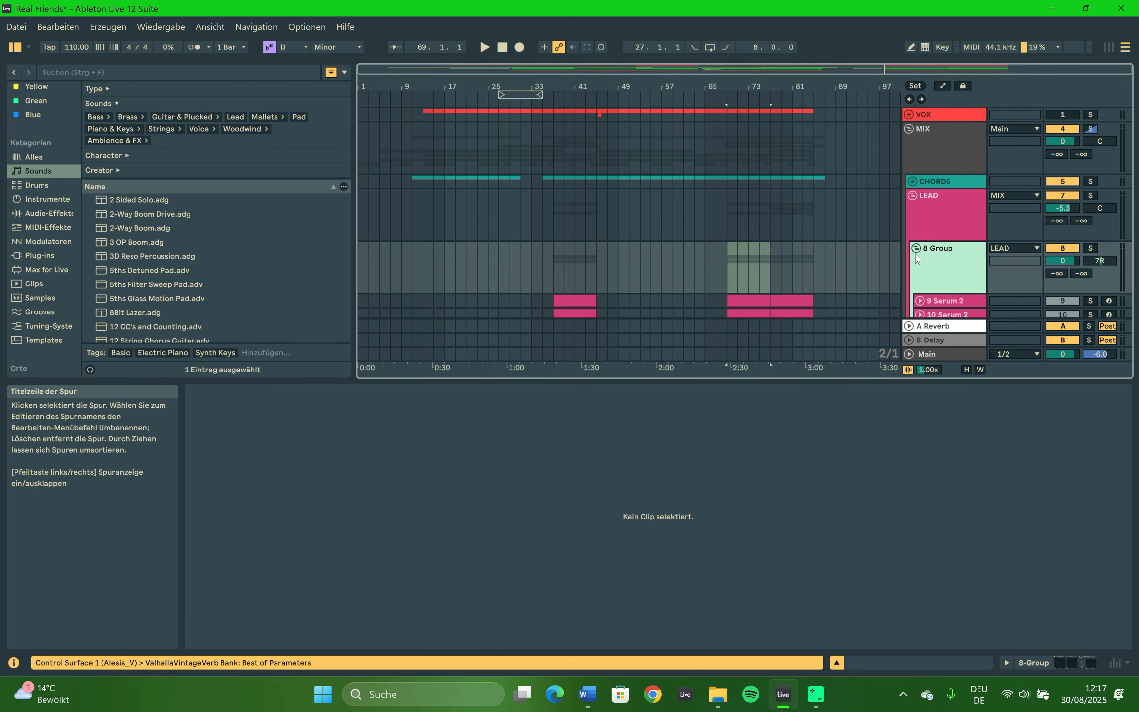
key(Left)
click(911, 199)
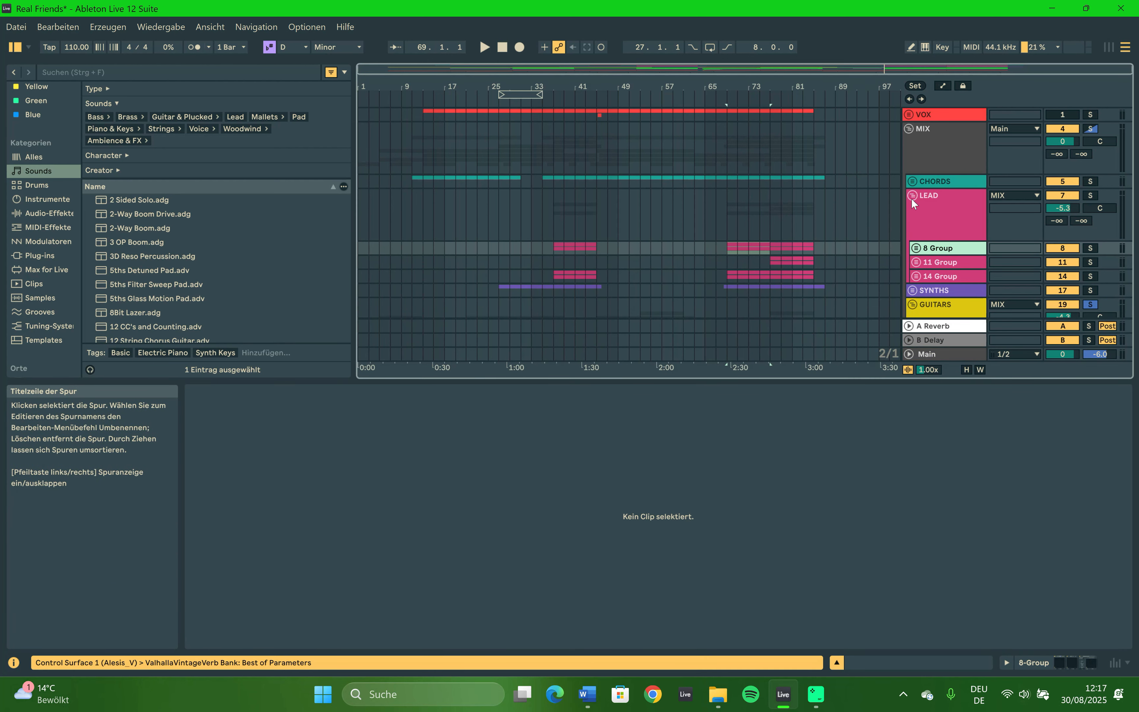
key(Left)
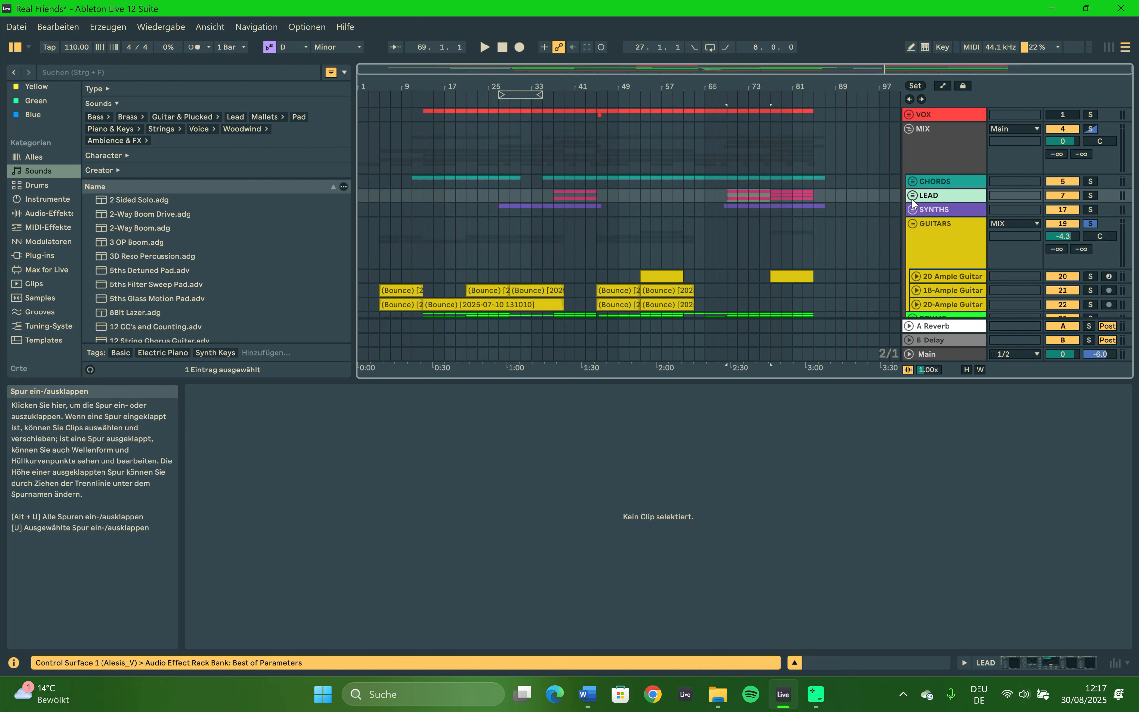
Solo the 18-Ample Guitar LP track at bar 5, and switch the solo to the 20-Ample Guitar LP MIDI track with the marker at bar 53.
click(375, 289)
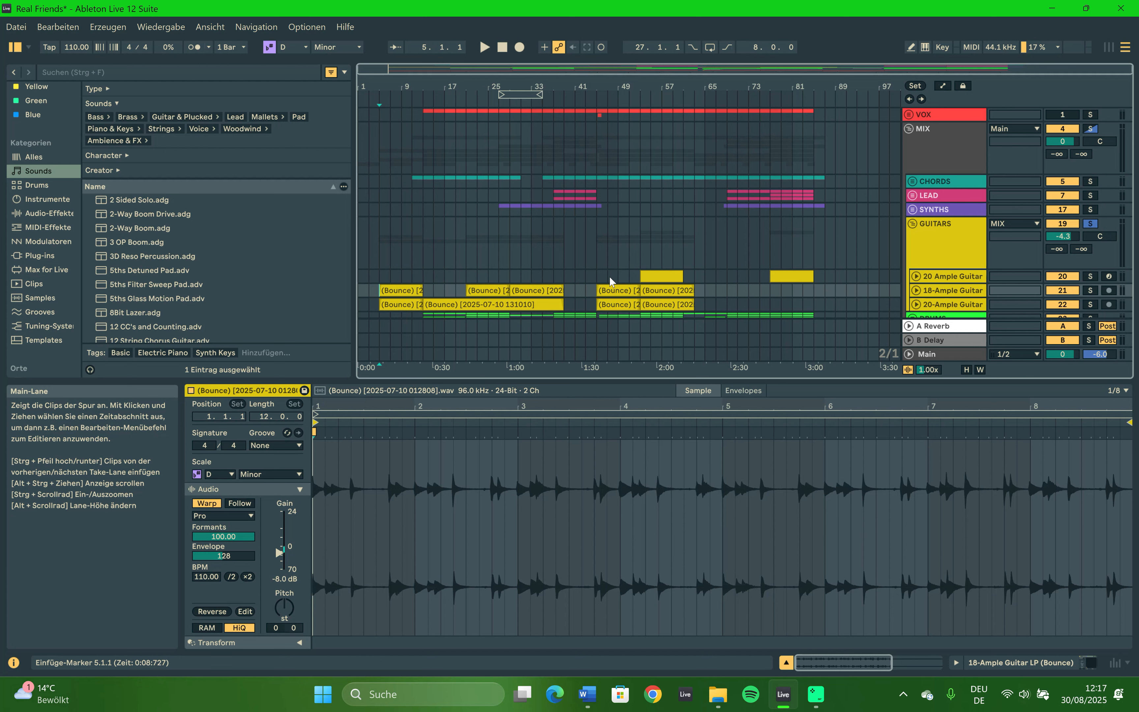
click(1095, 290)
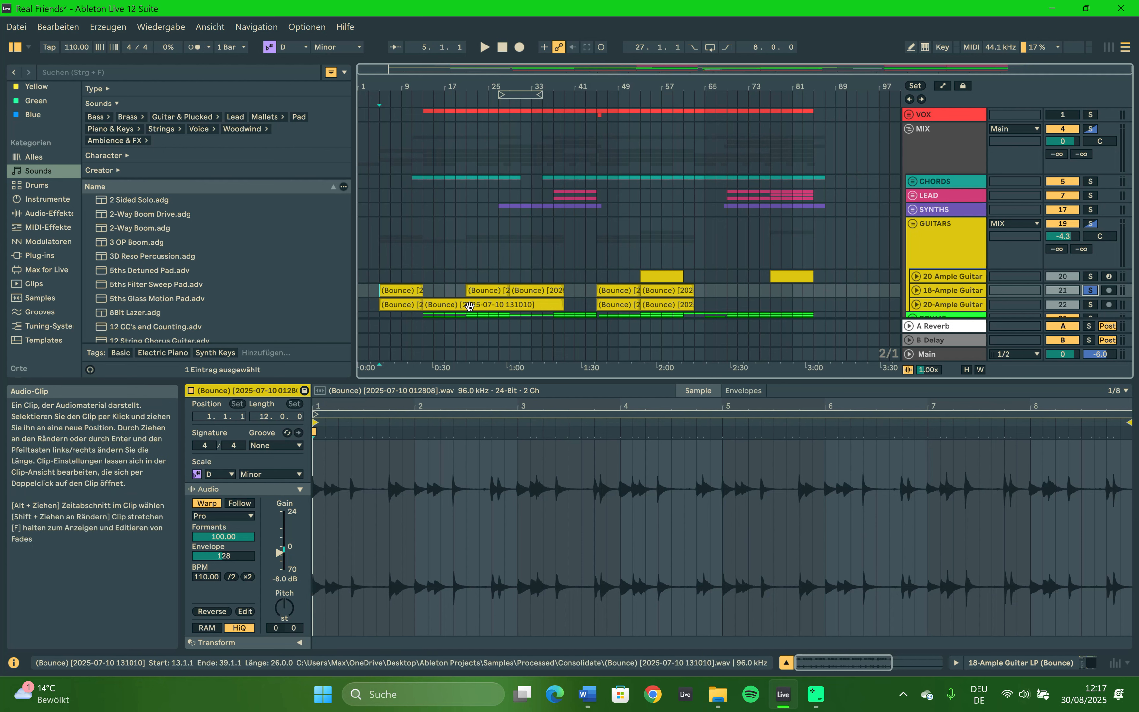
click(639, 276)
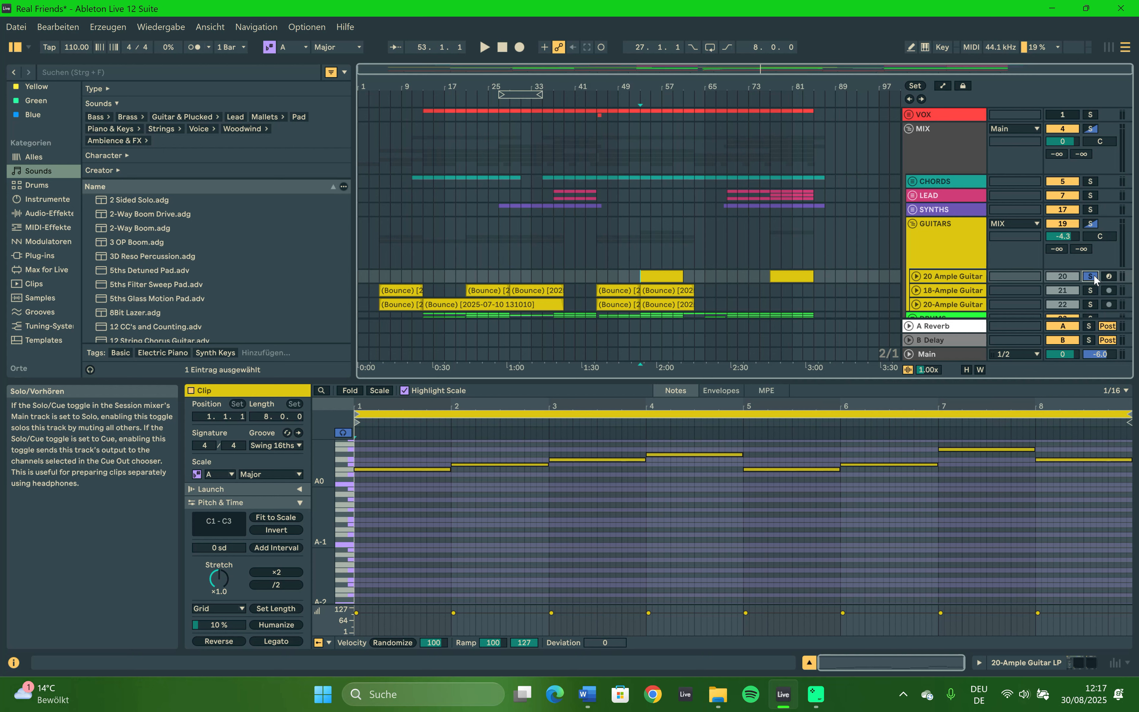
Examine the MIDI notes of the 20-Ample Guitar LP clip and play the soloed track from bar 53.
scroll(599, 550, up, 2)
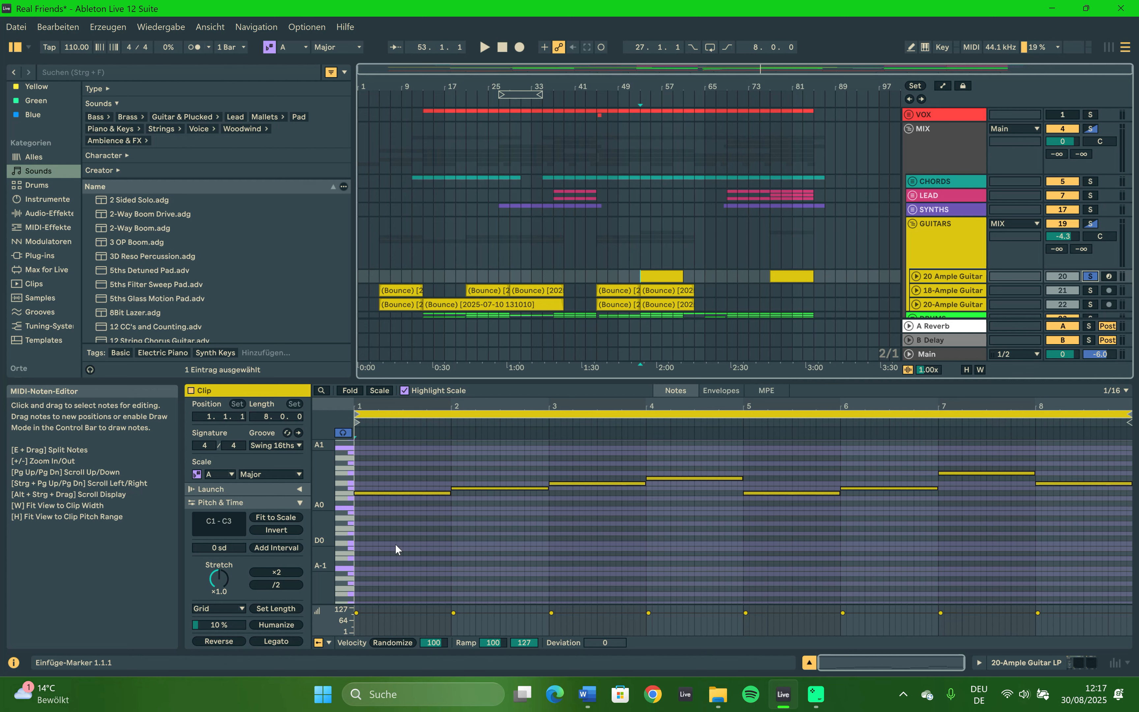
click(636, 276)
key(space)
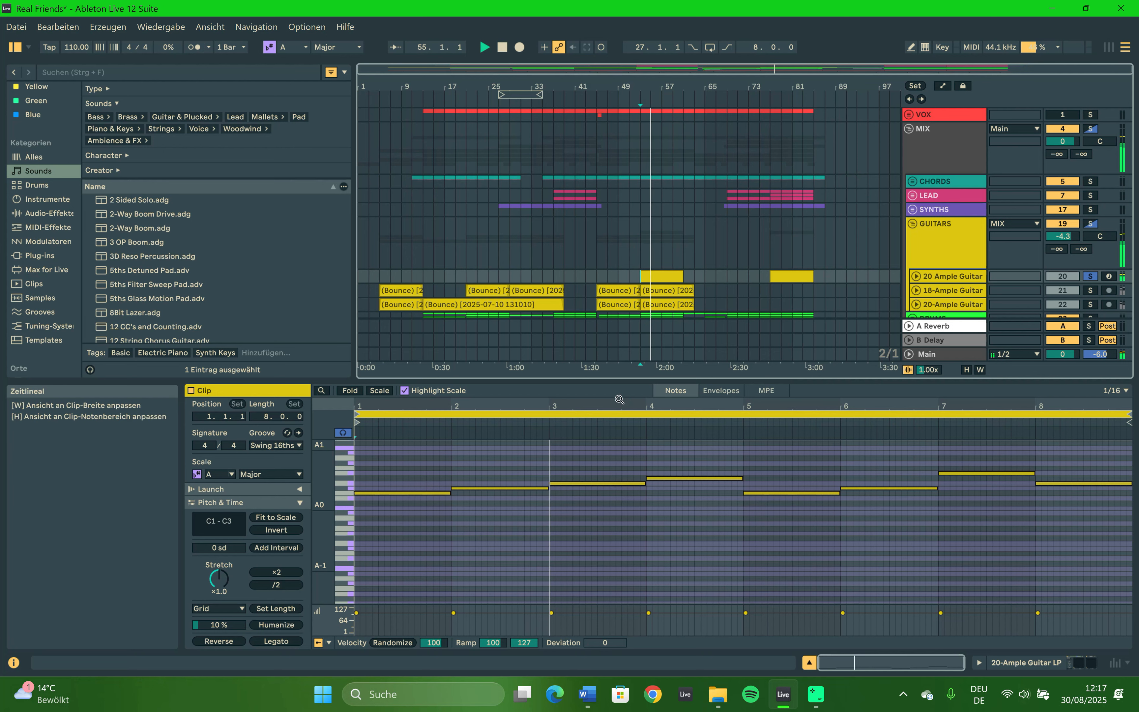
Show the 20-Ample Guitar LP track's device chain and open the Ample Guitar LP plug-in window.
scroll(736, 285, down, 3)
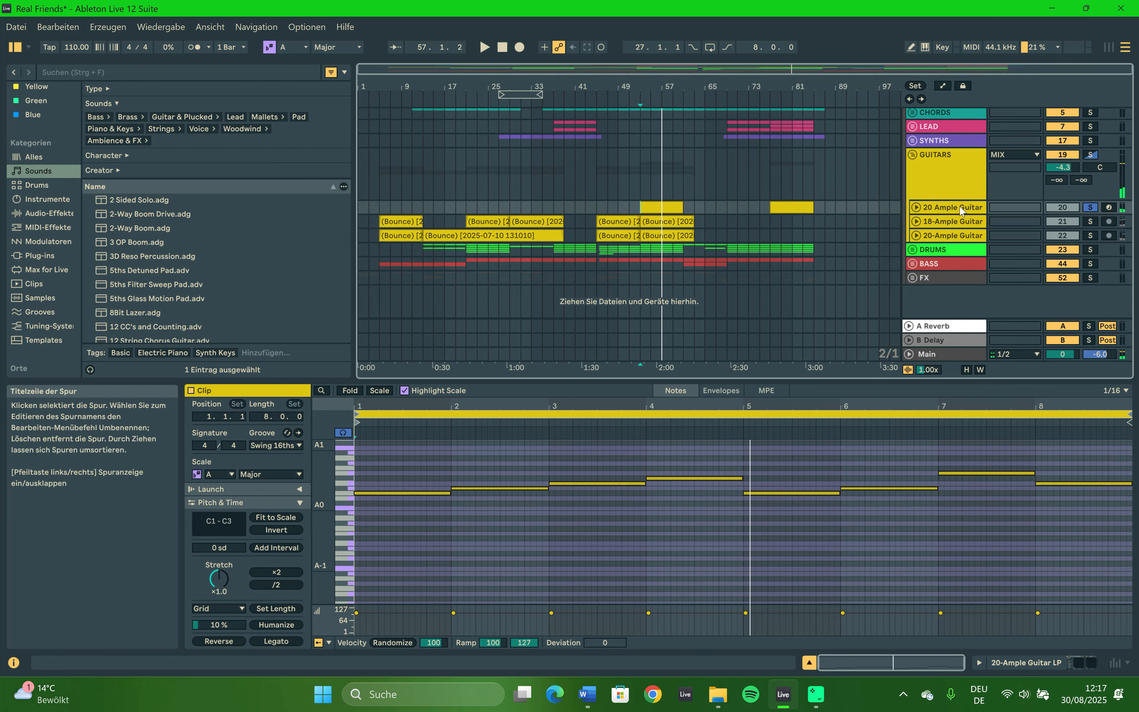
click(1029, 662)
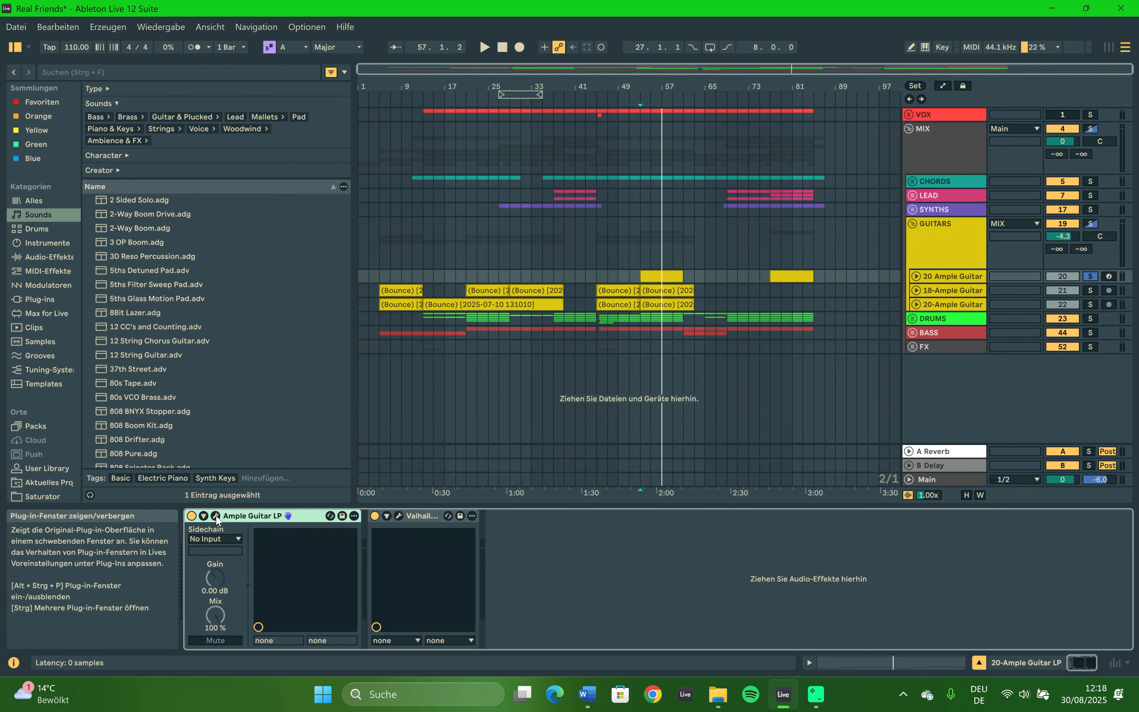
key(ctrl+alt+p)
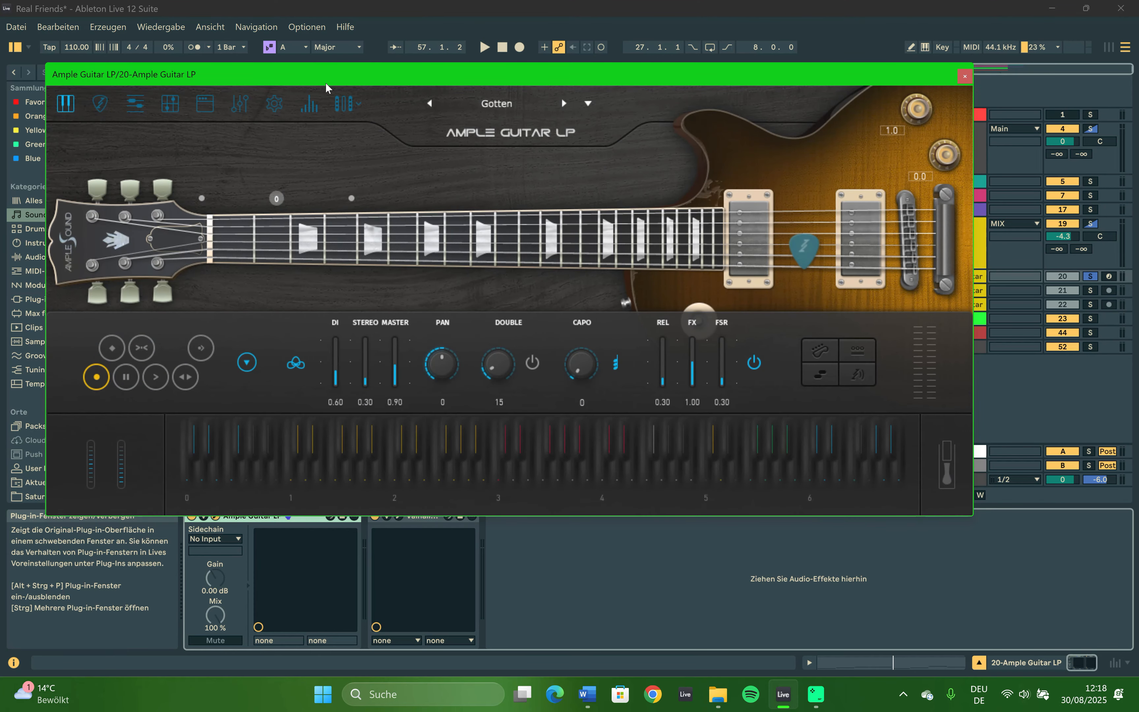
Show the strumming settings of the Ample Guitar LP plug-in and play the soloed track from bar 53.
click(99, 103)
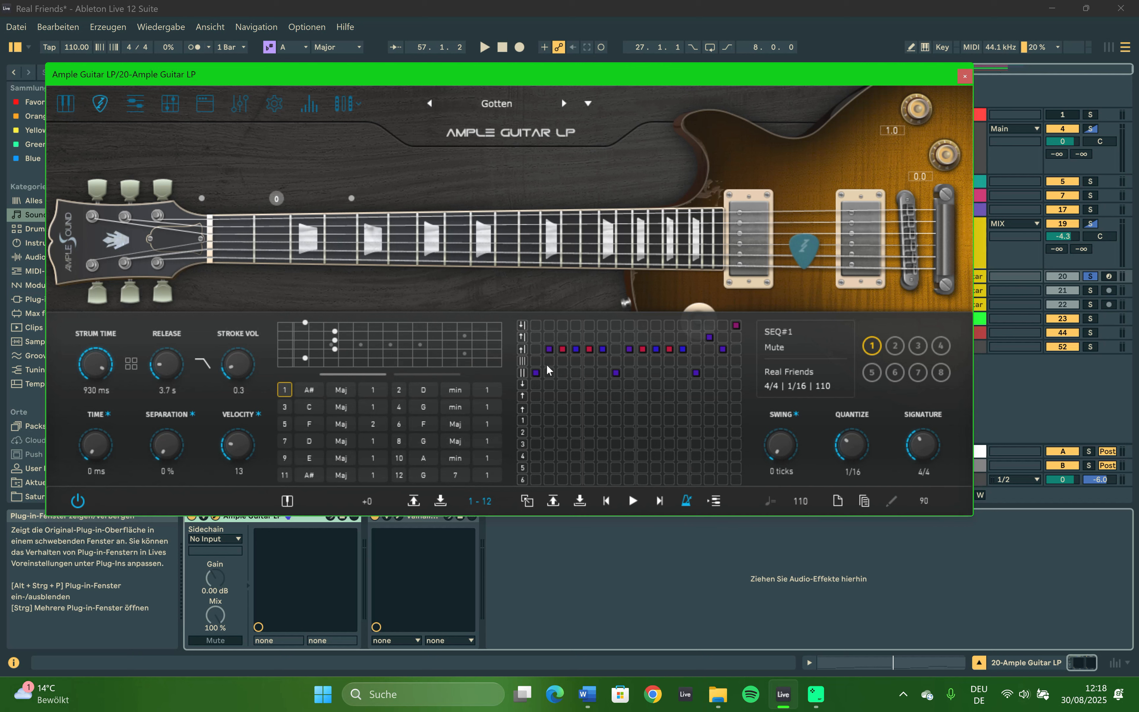
key(space)
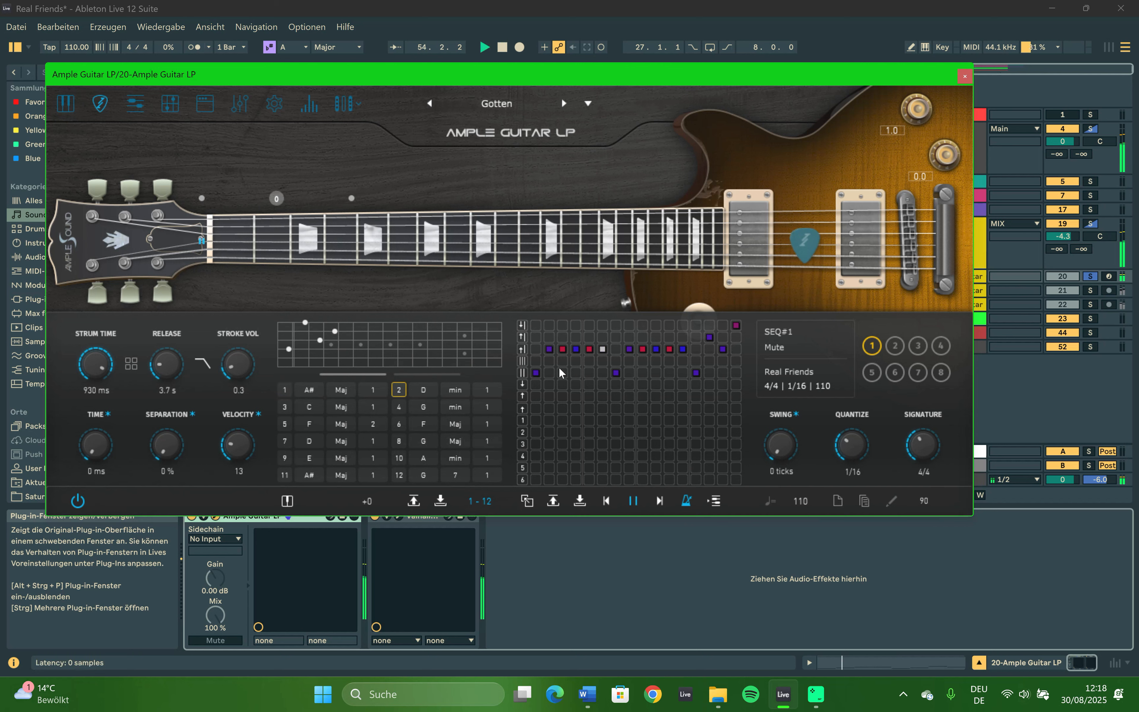
key(space)
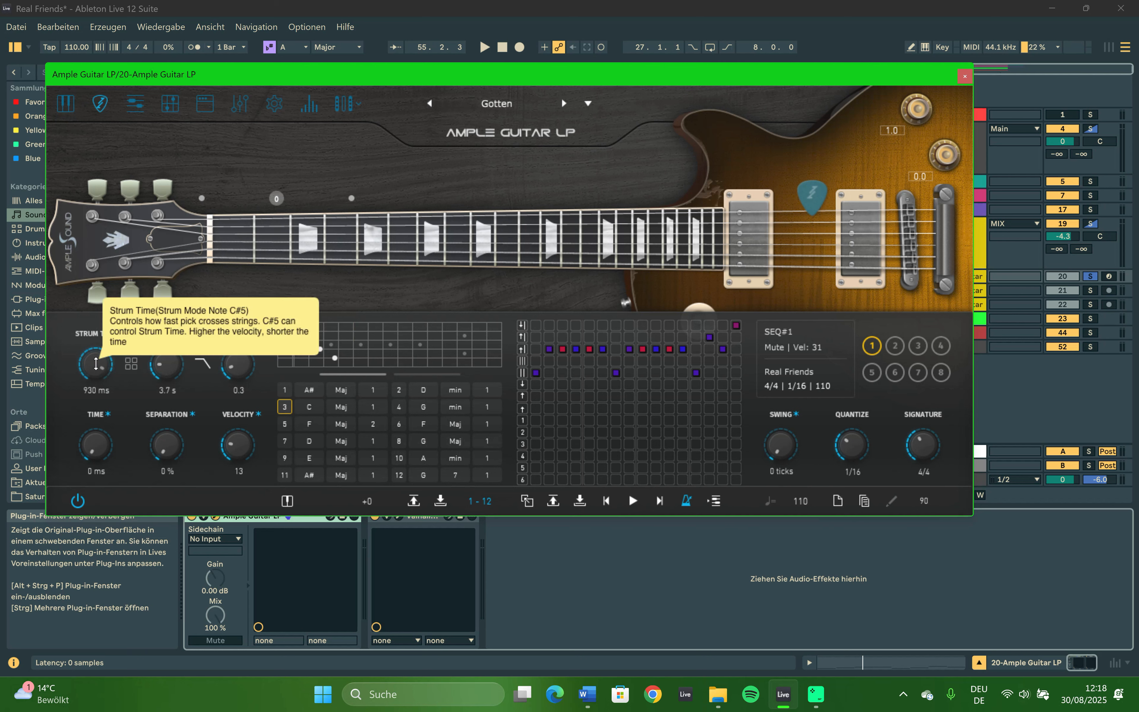
Compare the strummed playback at a Strum Time of 1 ms with the playback at 930 ms.
drag(96, 363, 99, 499)
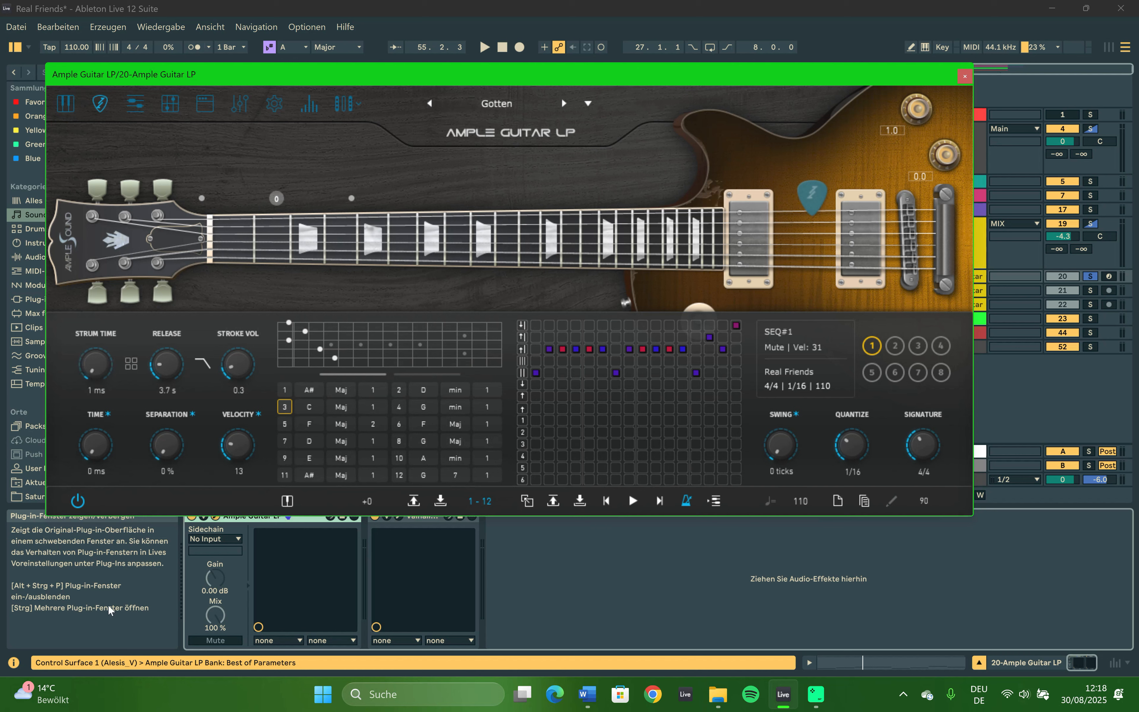
key(space)
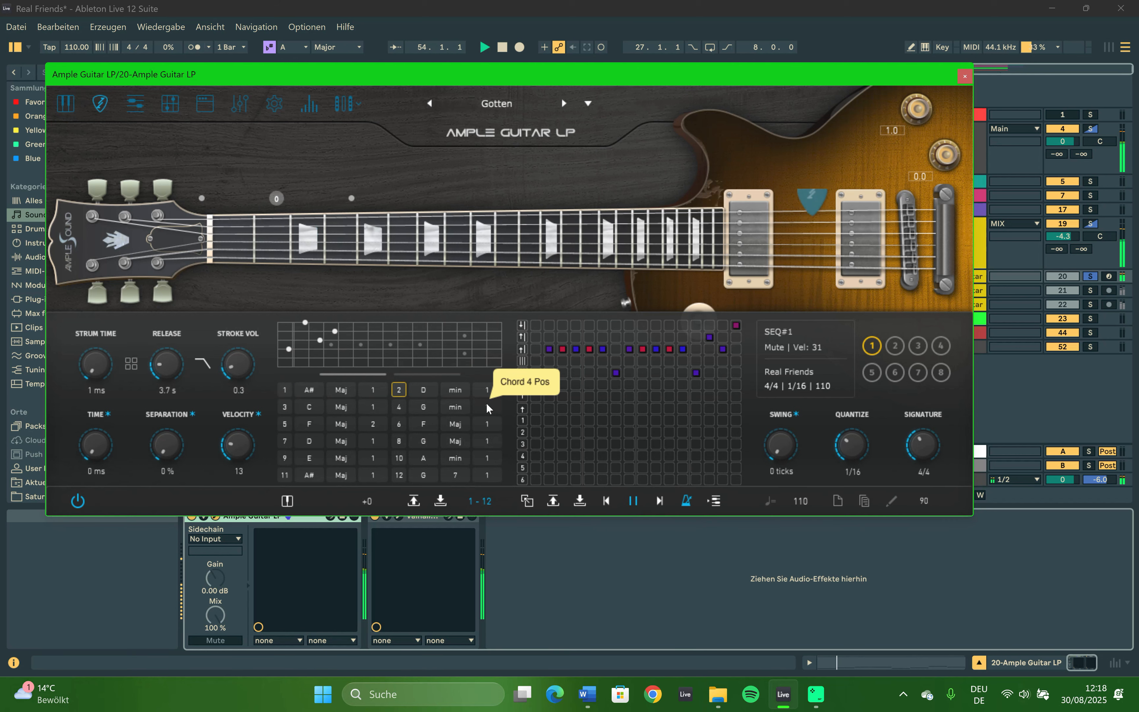
key(space)
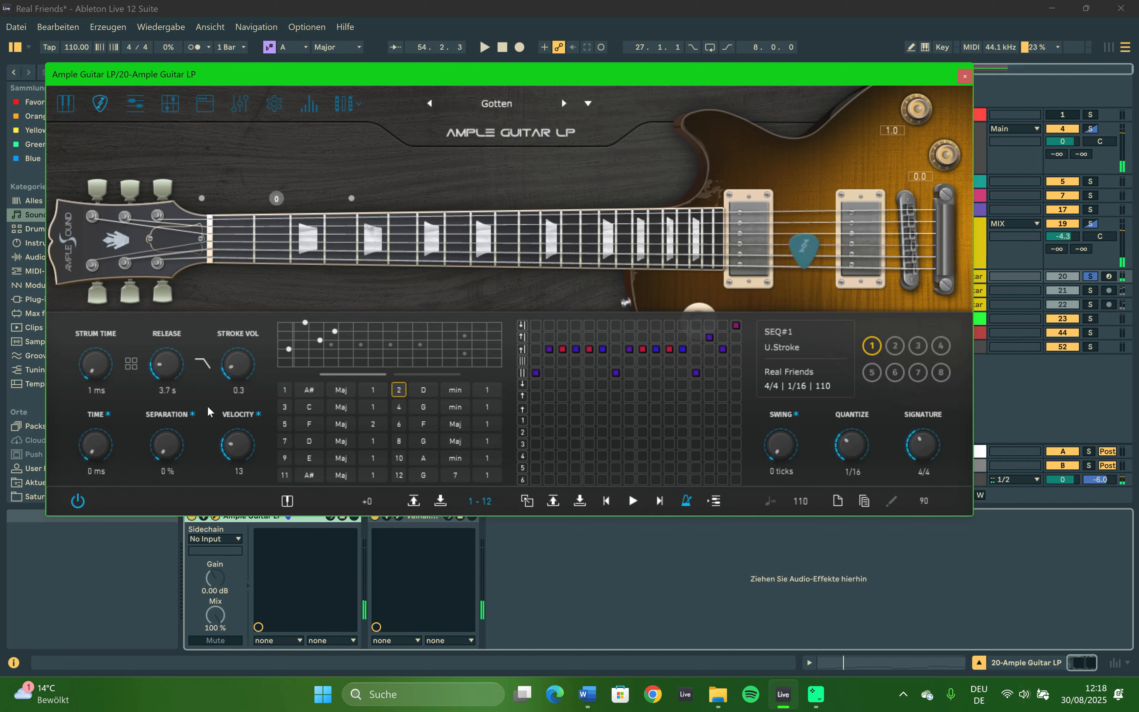
drag(99, 351, 100, 297)
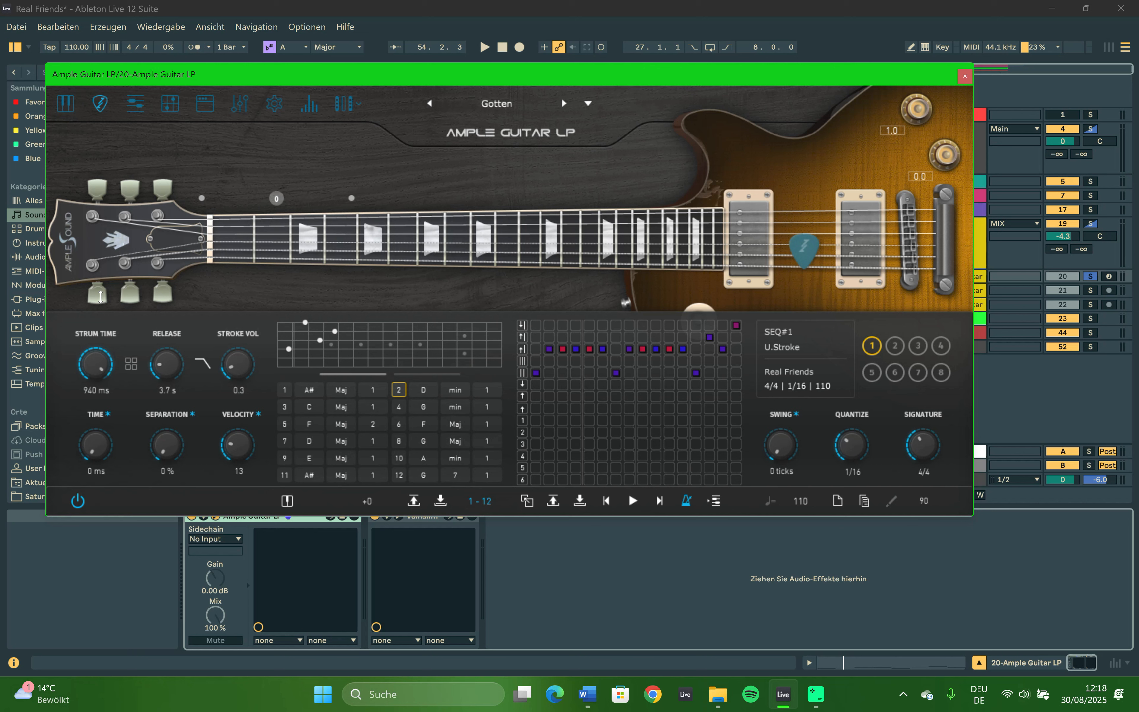
key(space)
key(space)
Examine the 20-Ample Guitar LP clip's MIDI notes alongside the plug-in's chord and strum patterns, and close the plug-in window.
click(870, 662)
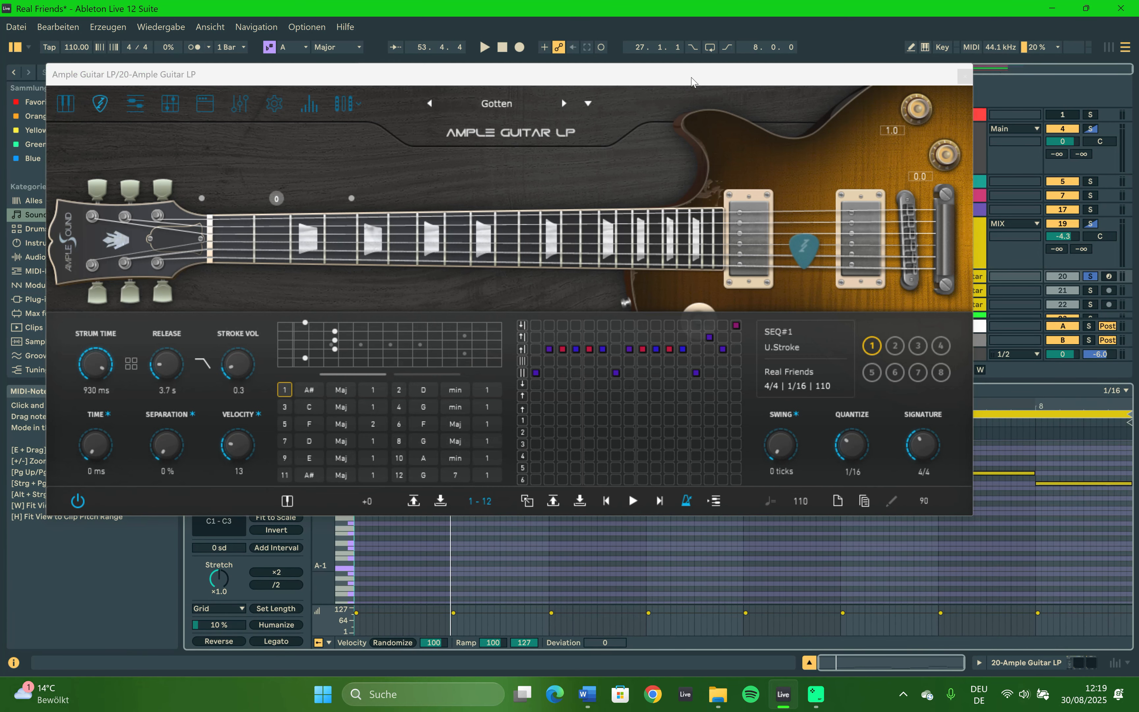
drag(692, 78, 697, 2)
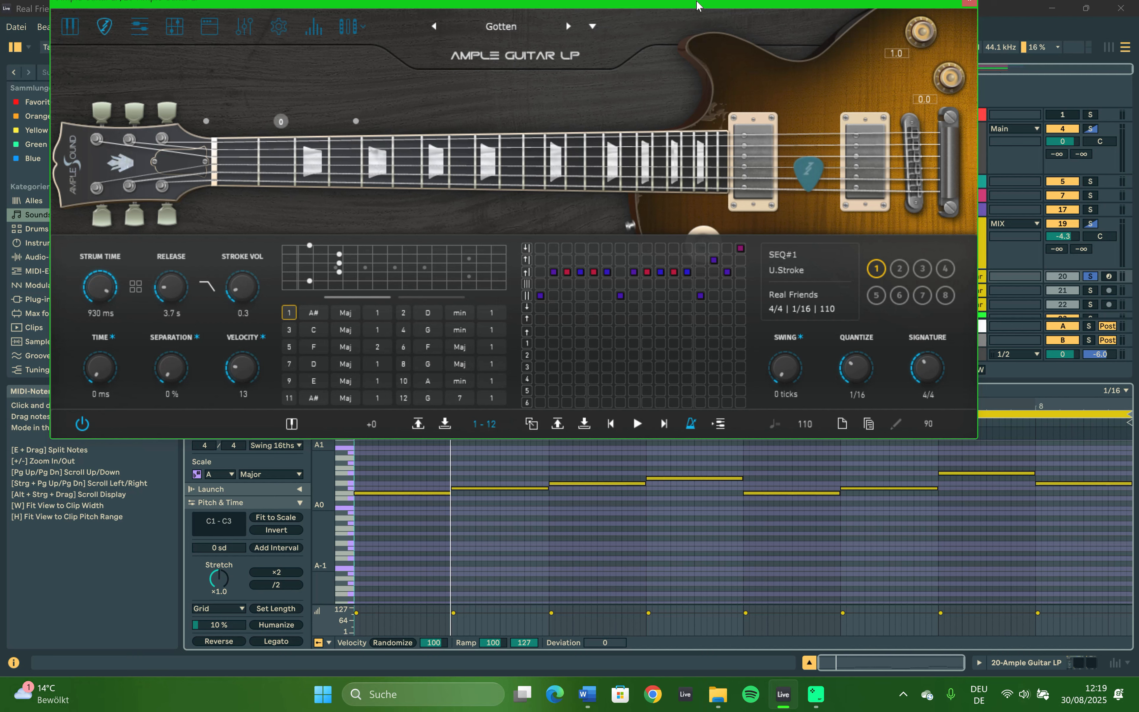
drag(697, 2, 722, 136)
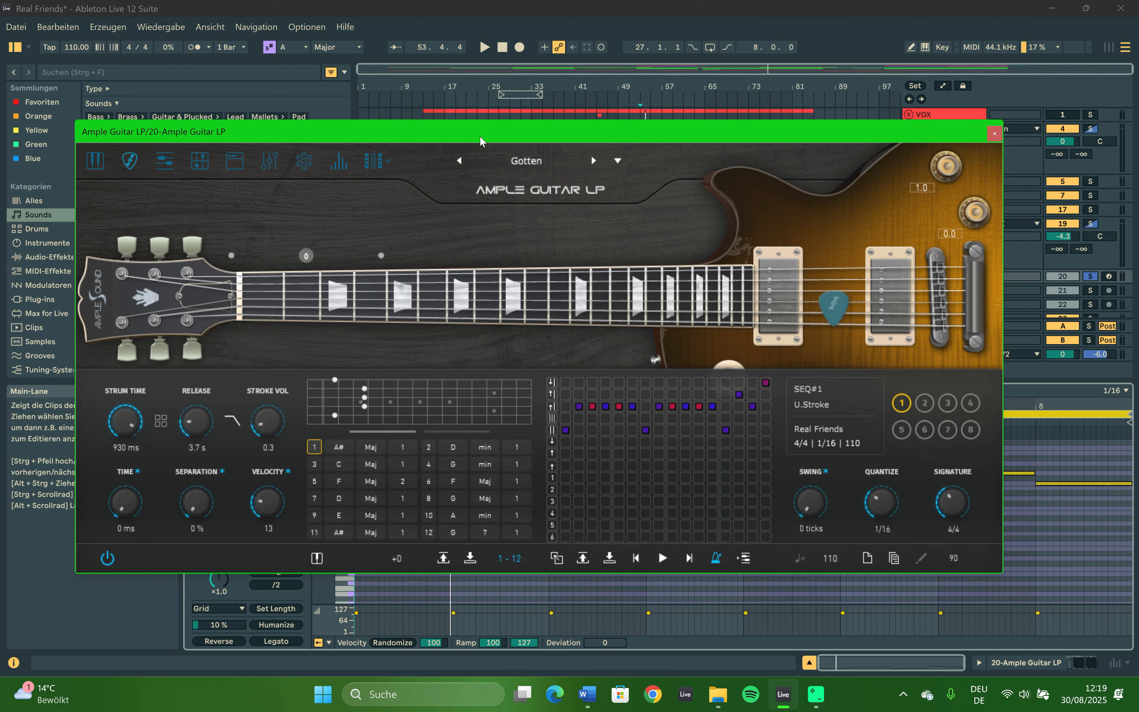
drag(479, 136, 497, 17)
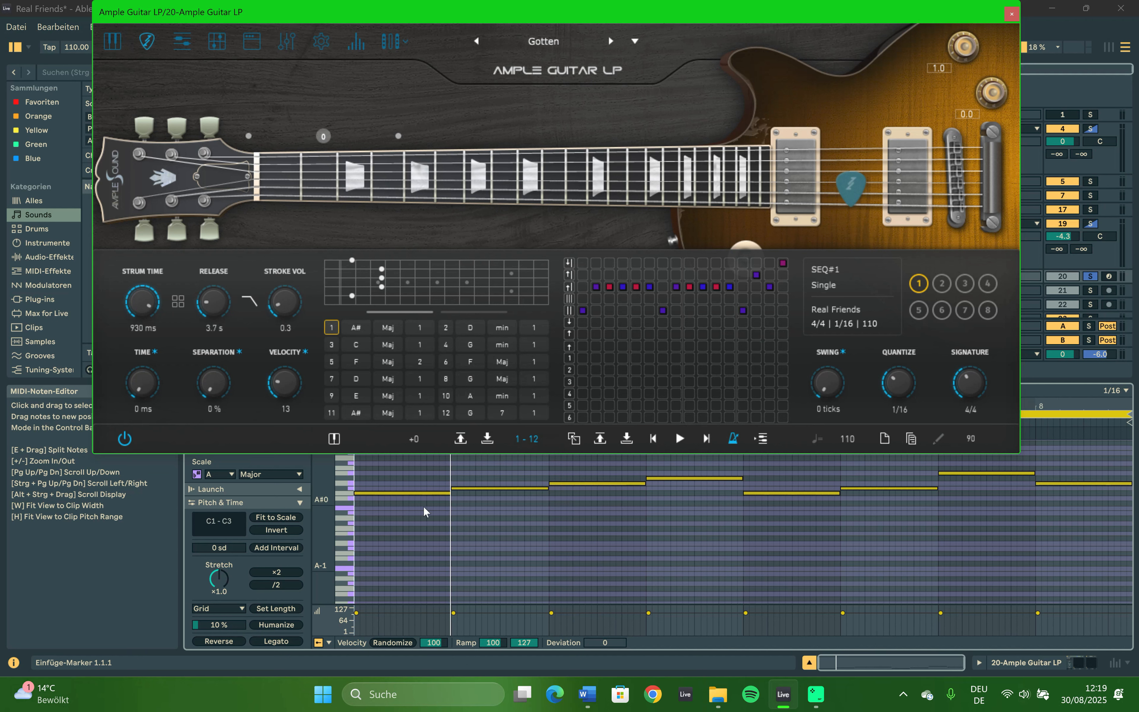
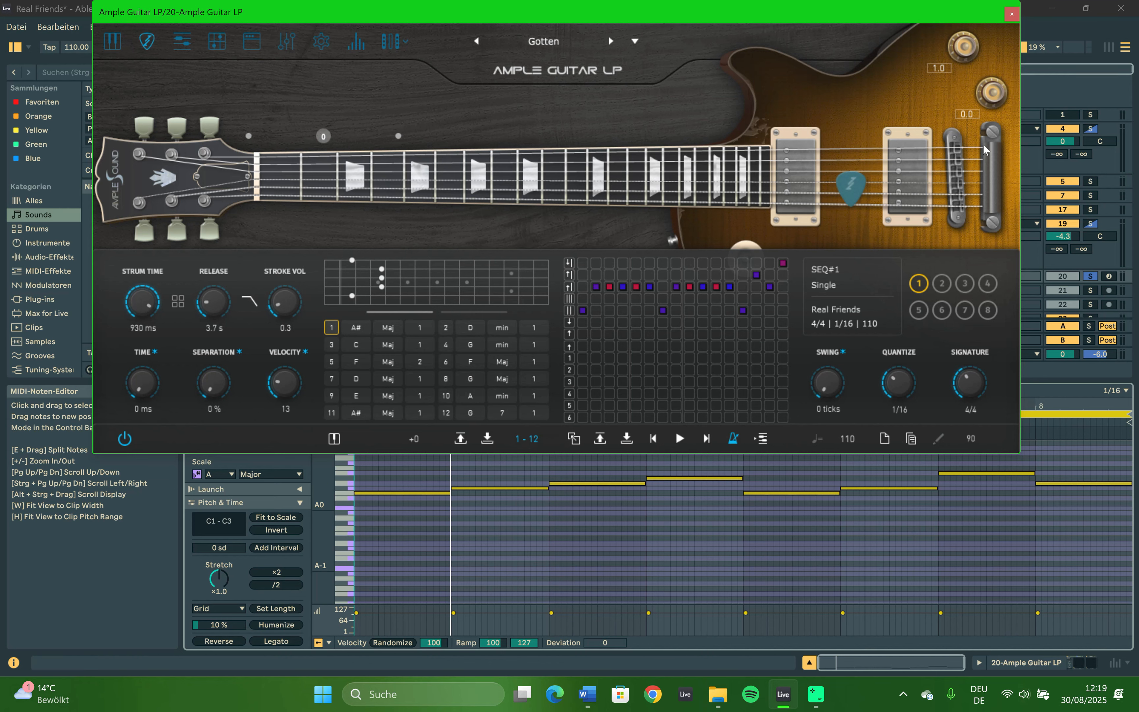
click(1012, 15)
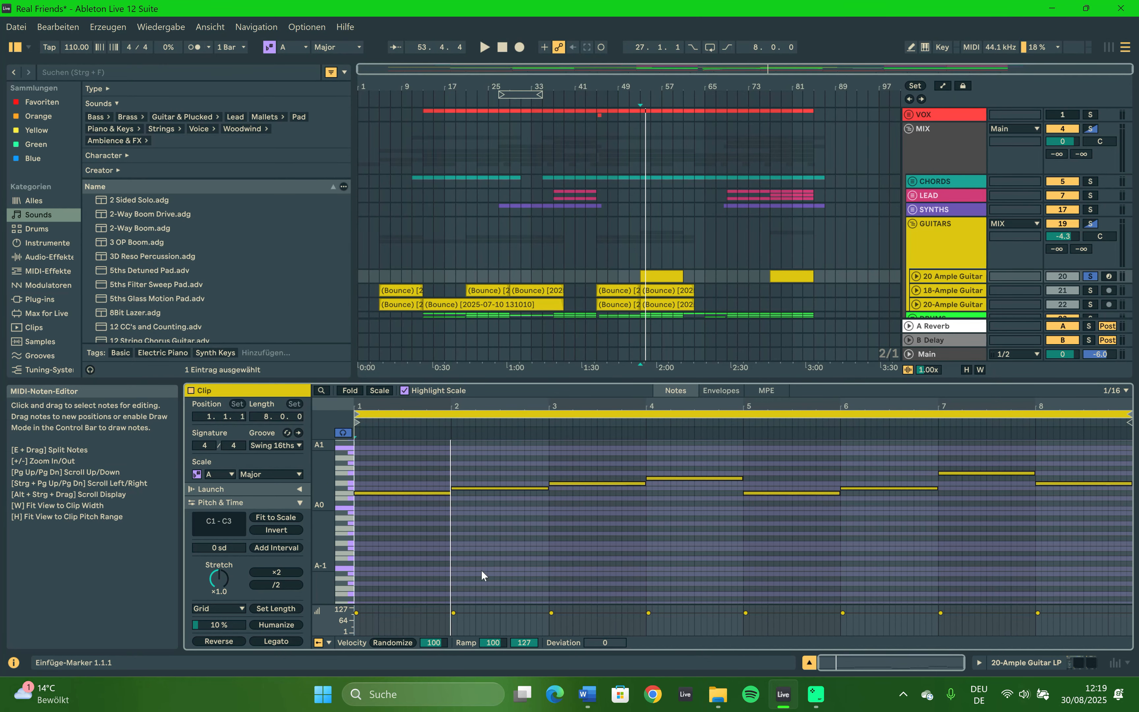
Solo the 18-Ample Guitar LP (Bounce) track with the marker at bar 5 and inspect its Pro-Q 3 equalizer curve.
click(1090, 290)
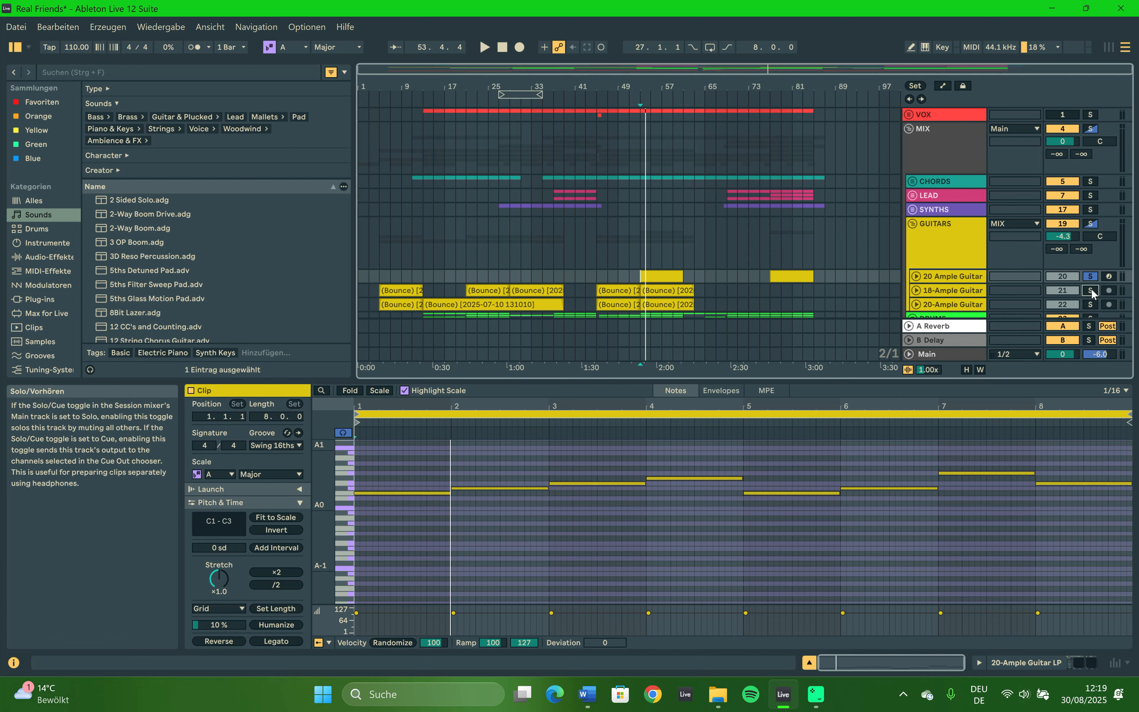
click(376, 288)
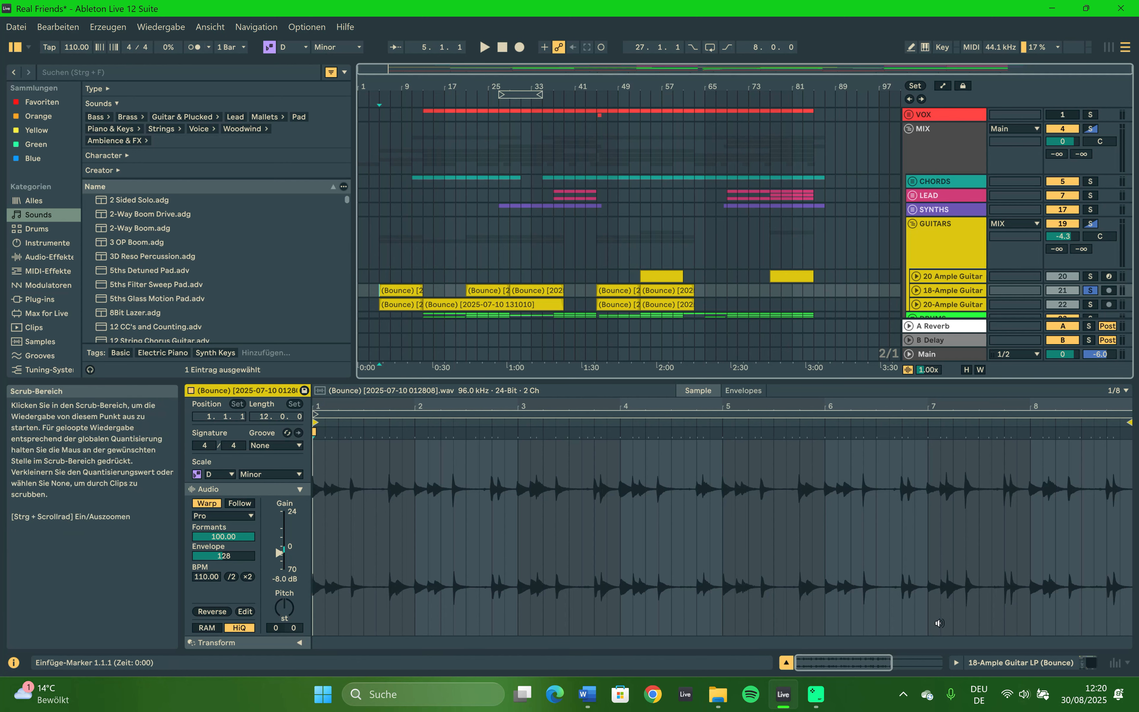
click(1090, 662)
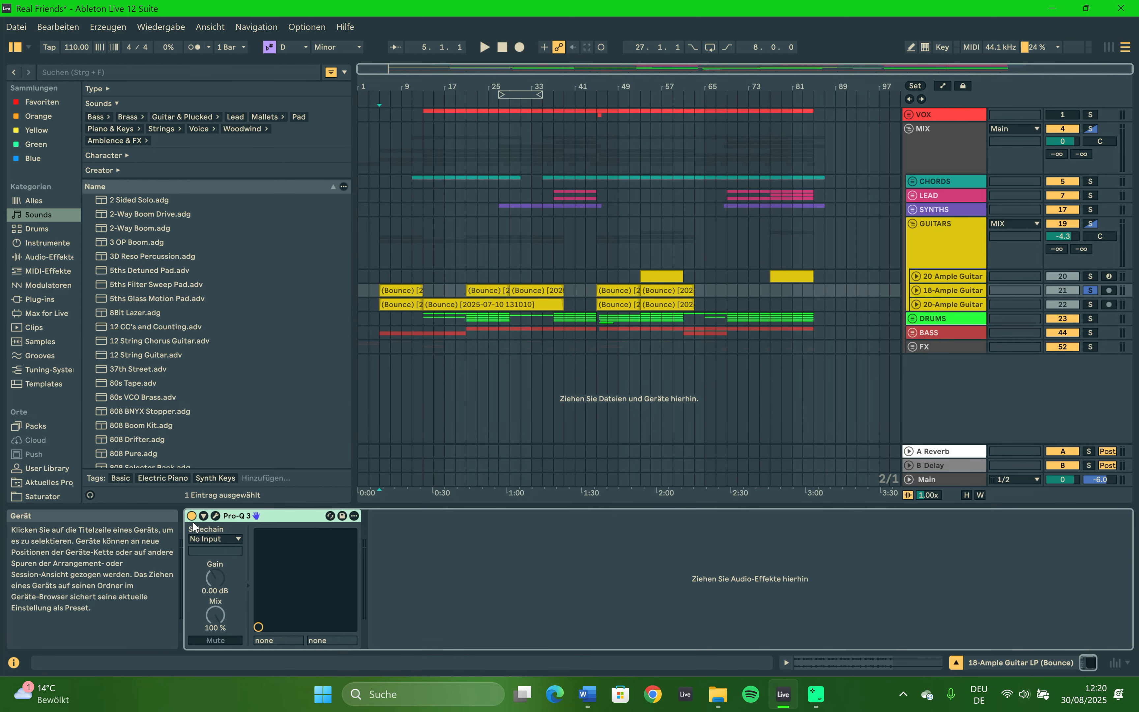
click(216, 516)
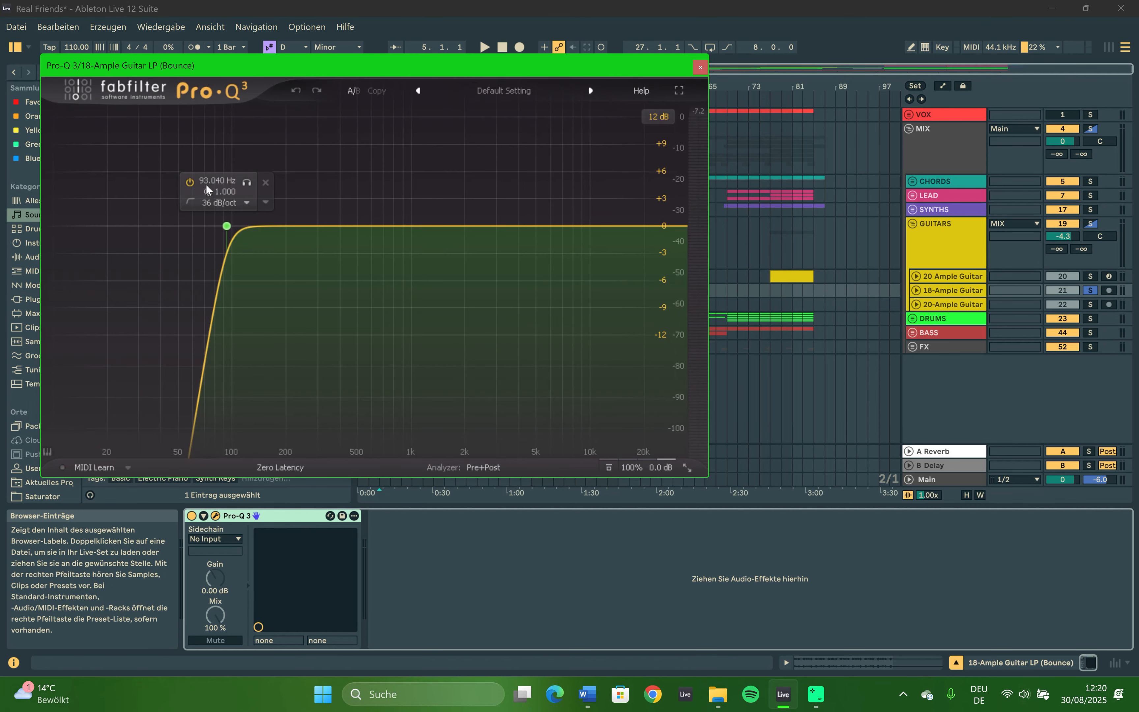
click(701, 68)
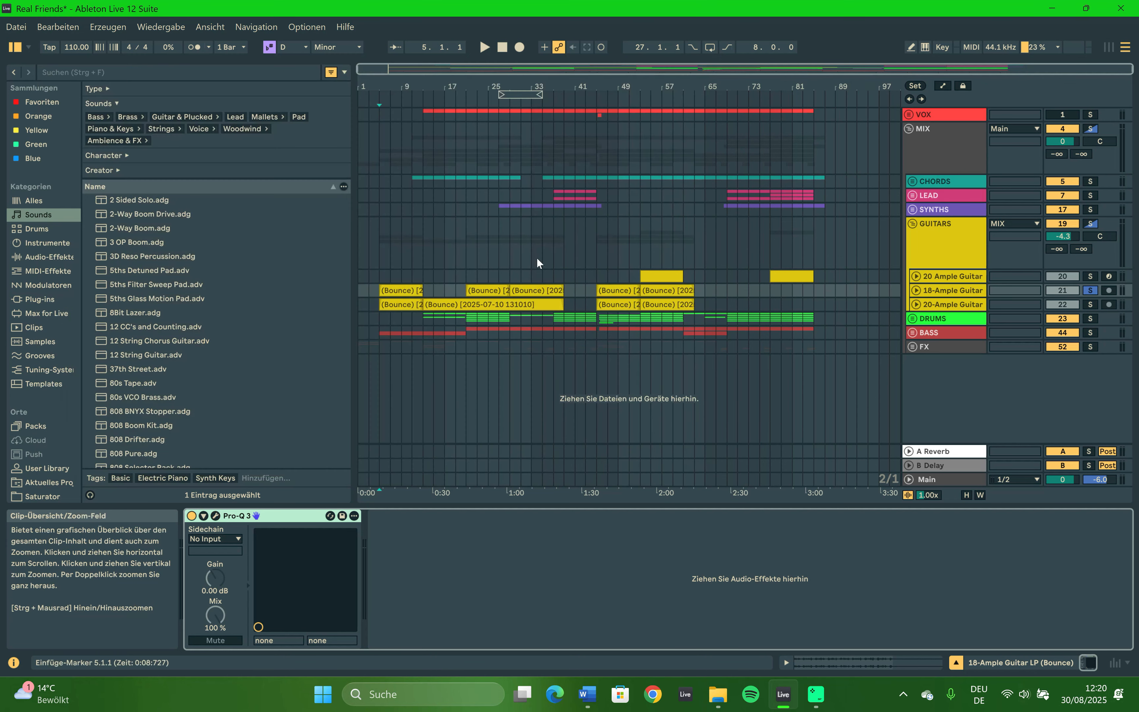
Play the soloed 18-Ample Guitar LP (Bounce) track from bar 5, and solo and play the 20-Ample Guitar LP (Bounce) track from the same bar.
click(375, 294)
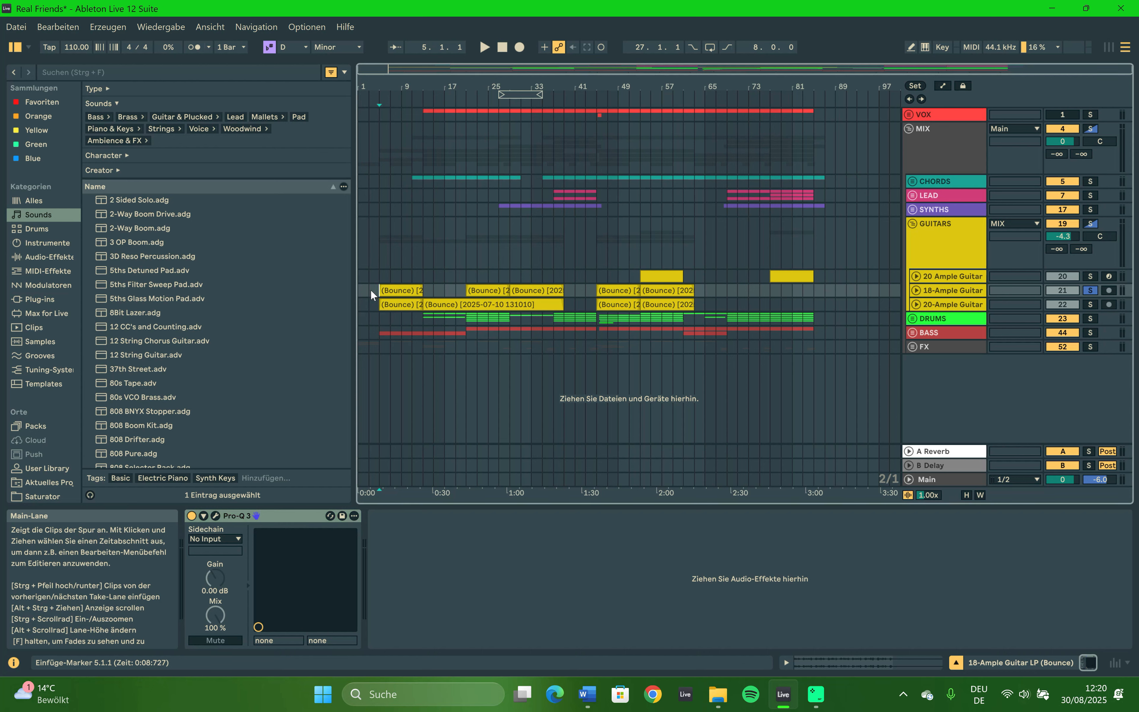
key(space)
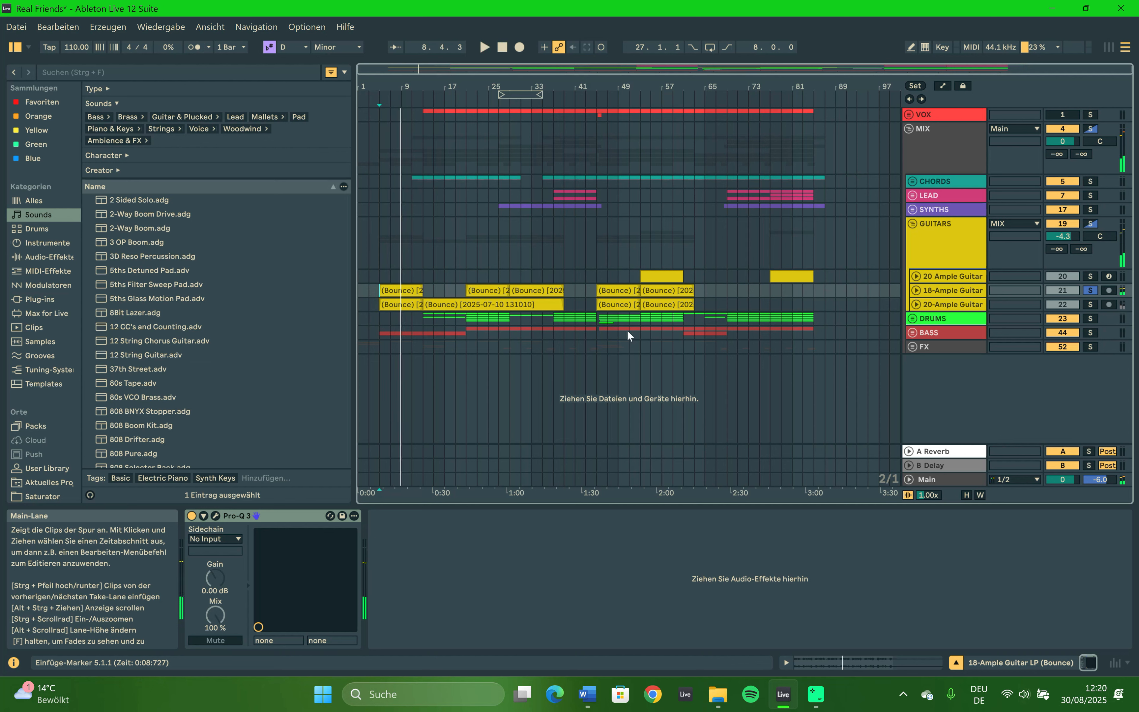
click(1092, 305)
click(376, 301)
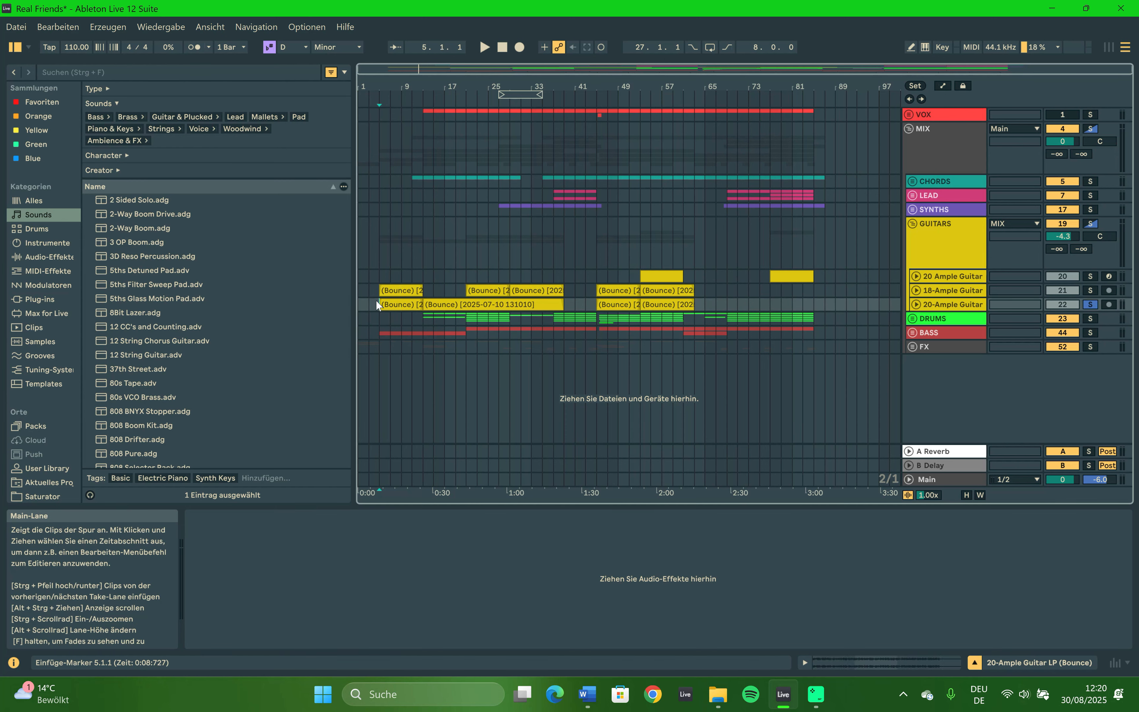
key(space)
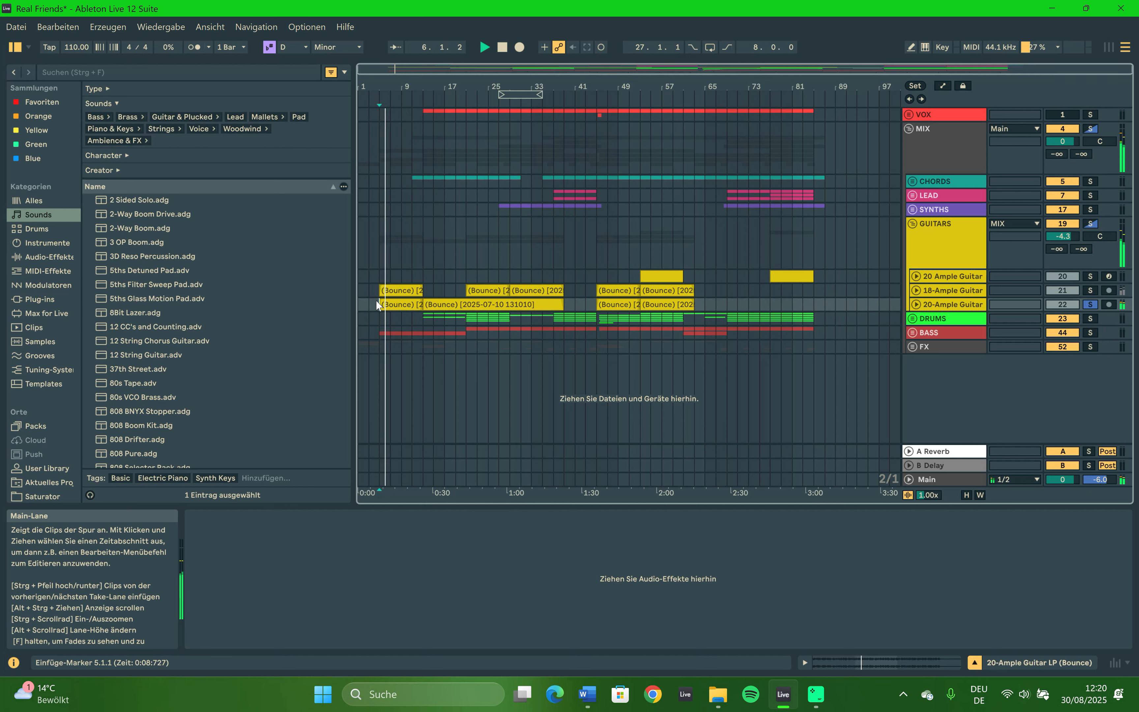
Unfold the bounced 18-Ample Guitar LP and 20-Ample Guitar LP tracks to show their waveforms and panning.
click(916, 289)
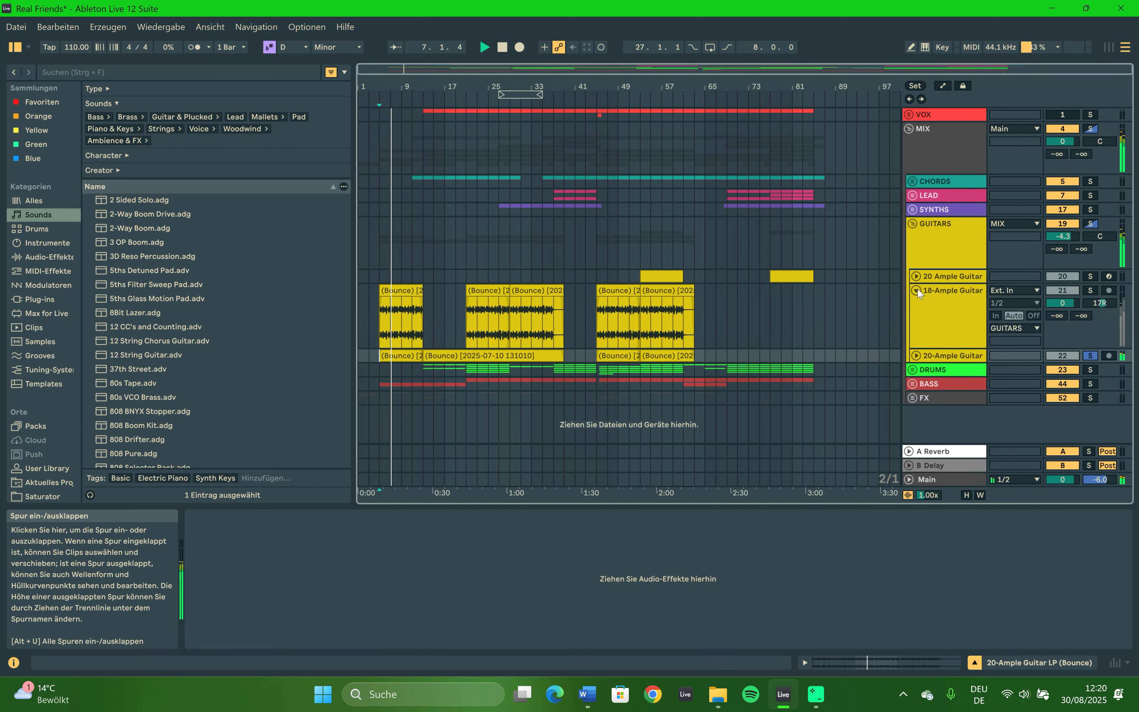
click(916, 356)
scroll(825, 330, down, 3)
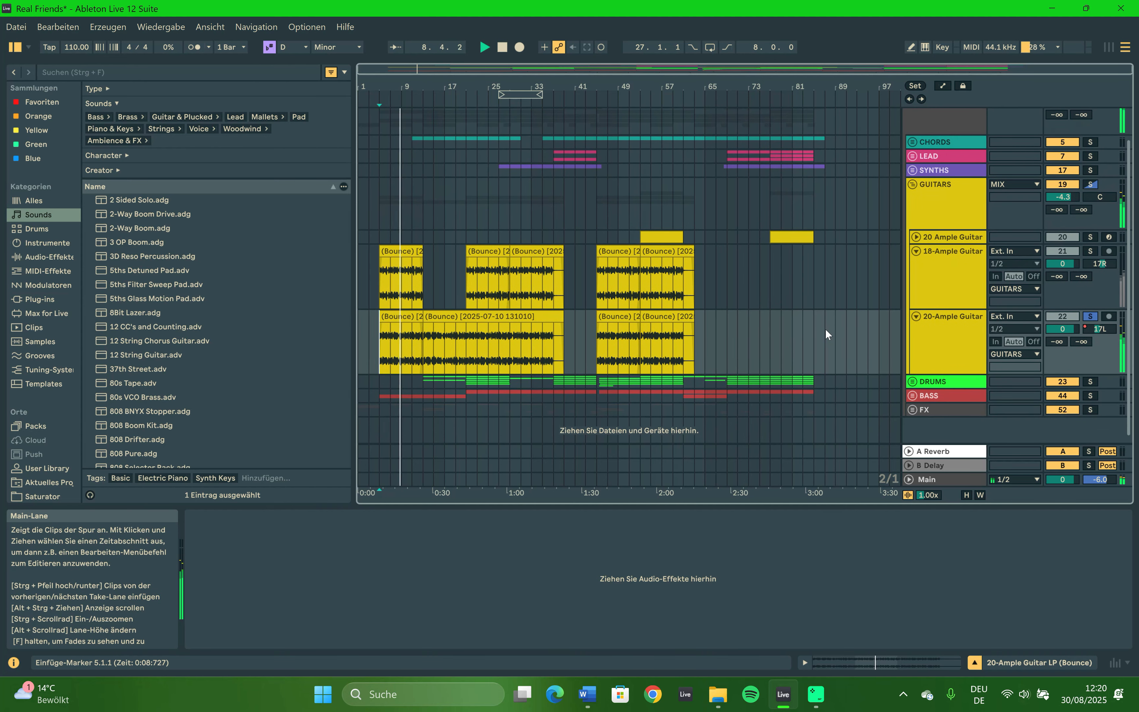
Play the soloed 20-Ample Guitar LP (Bounce) track from bar 13 with centred panning, and place the marker at bar 21.
drag(1100, 264, 1086, 280)
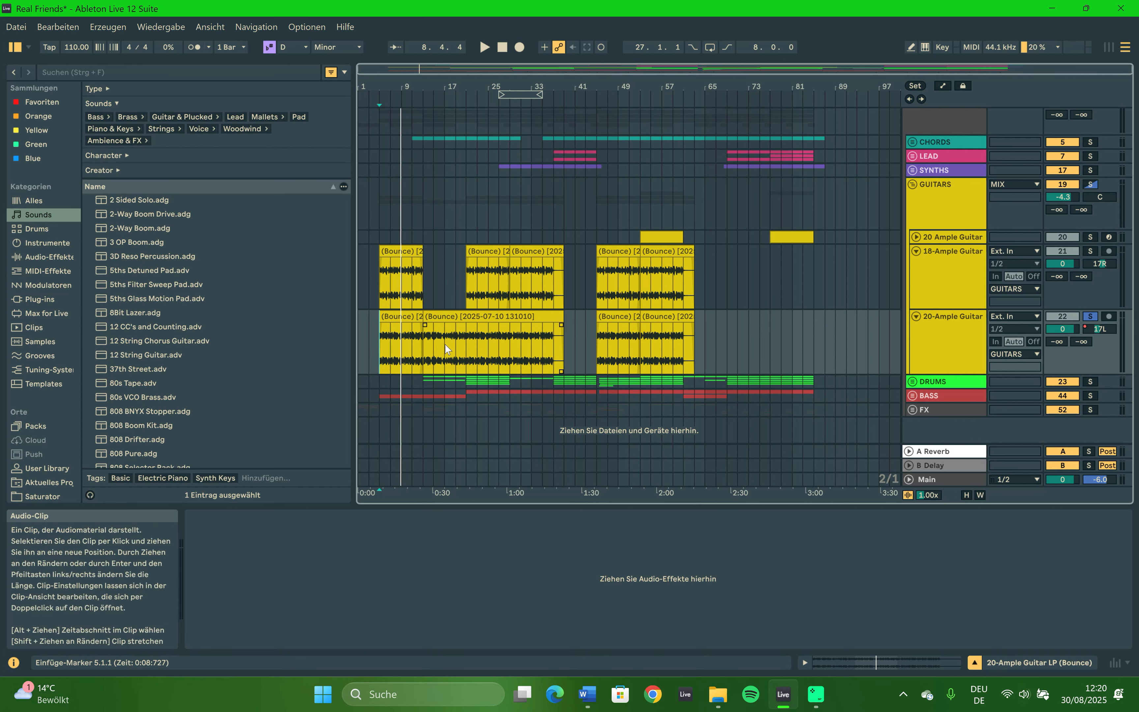
click(424, 338)
click(478, 316)
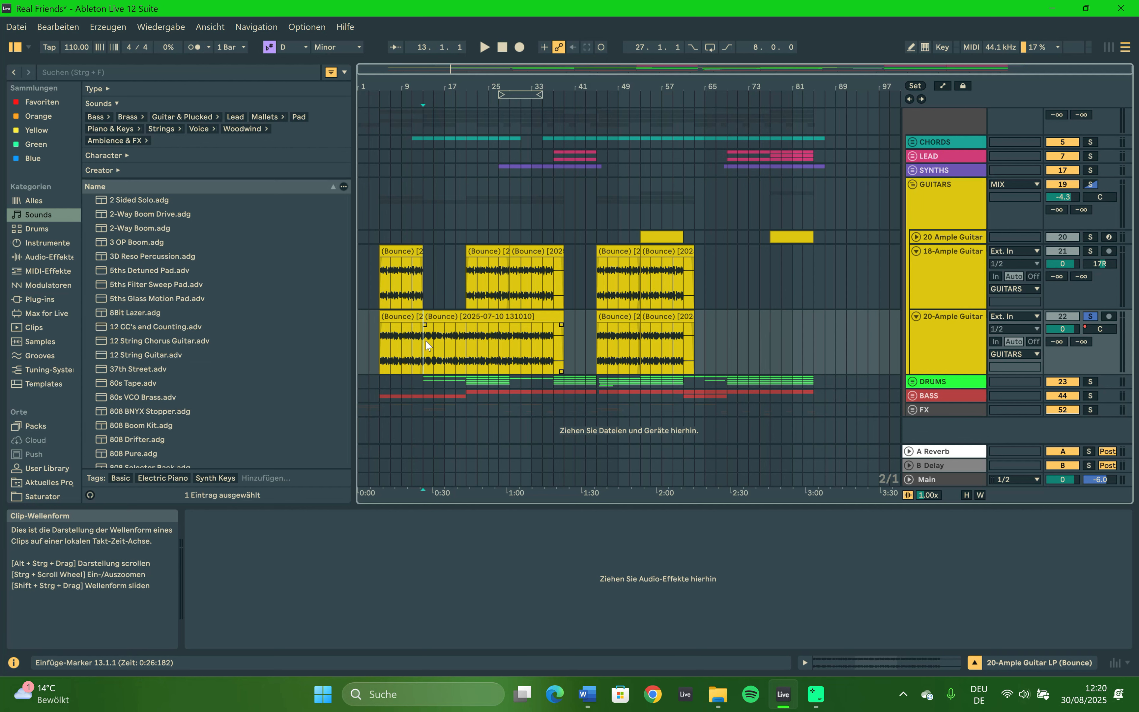
key(space)
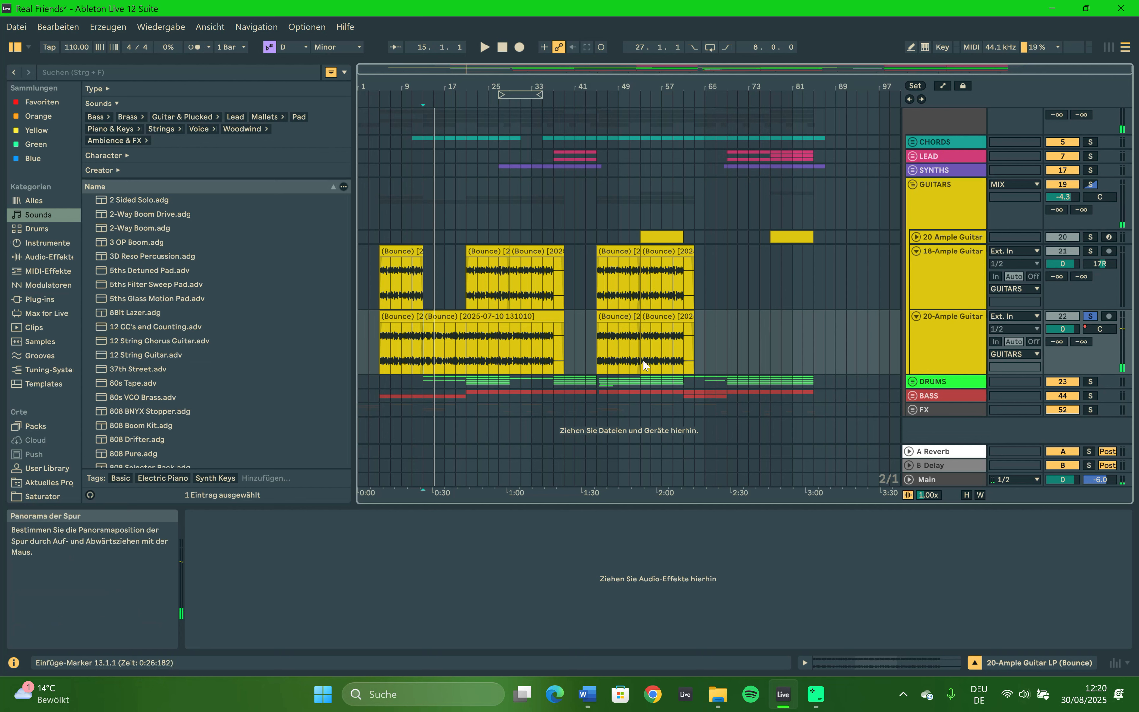
click(472, 335)
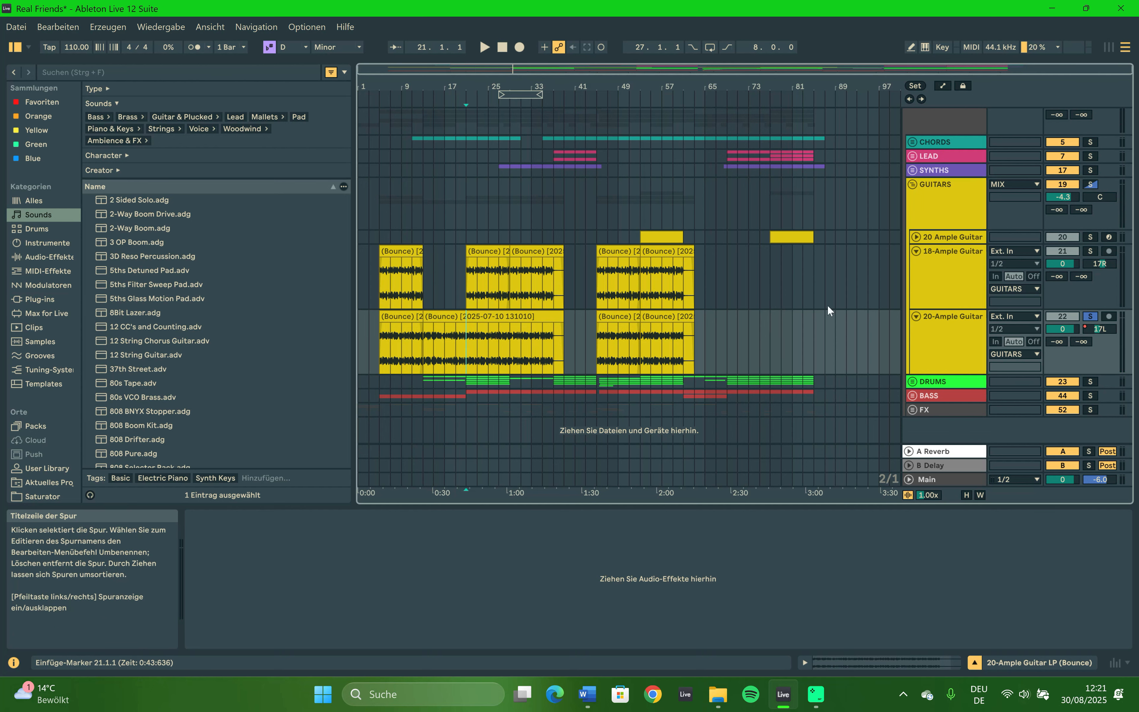
Fold both bounced guitar tracks, solo the whole GUITARS group and play it from bar 21.
click(916, 316)
click(916, 290)
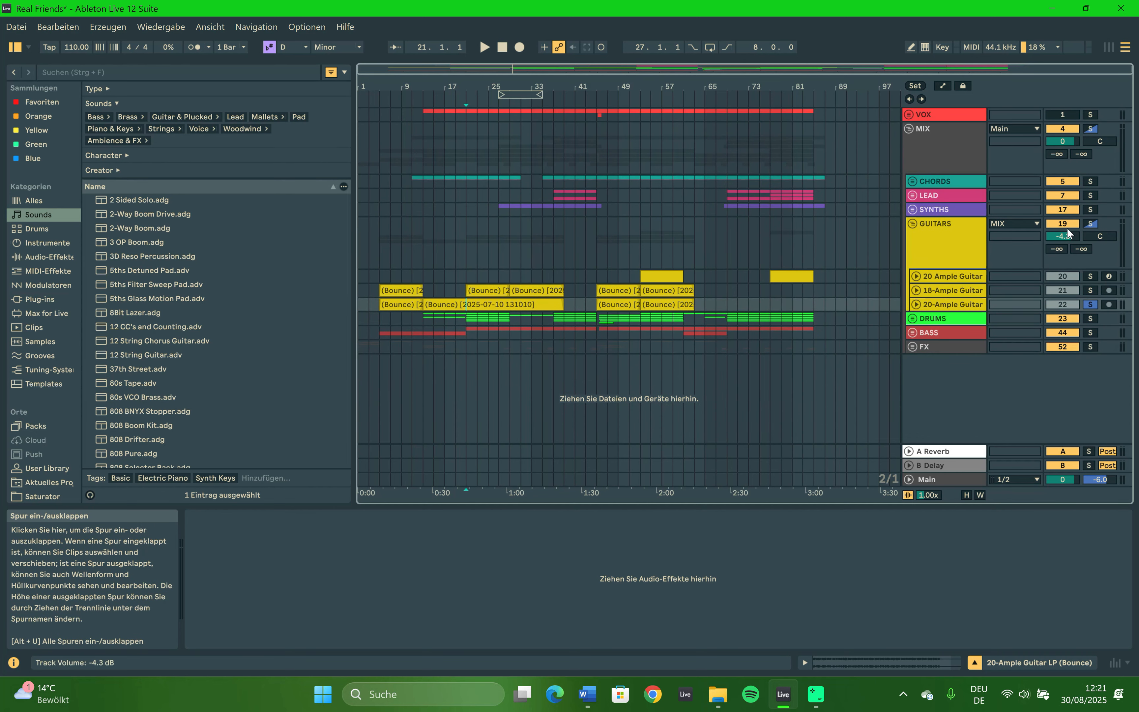
click(1090, 223)
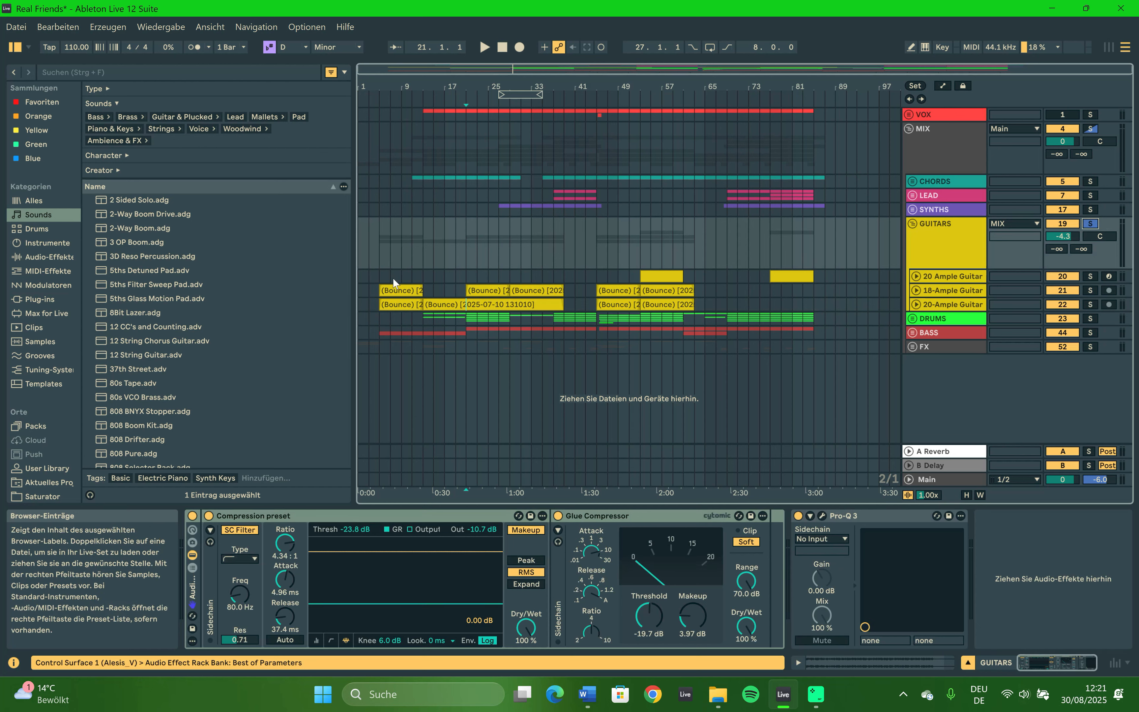
key(space)
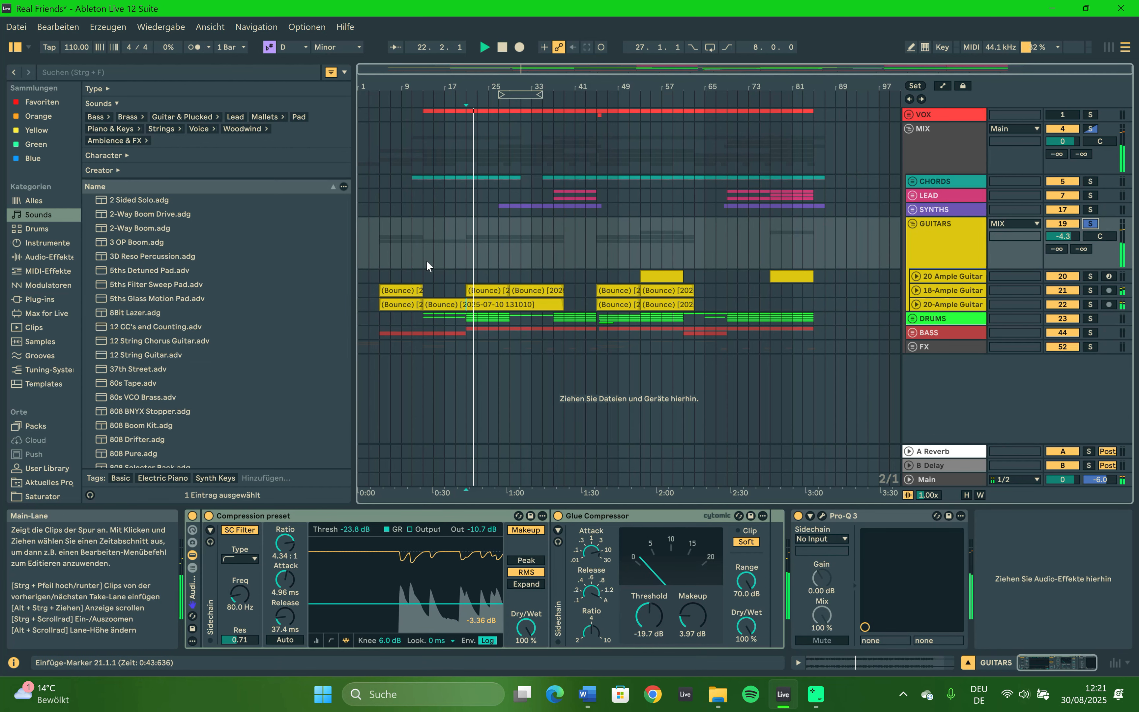
Play the soloed GUITARS group from bar 13 and again from bar 53.
click(424, 275)
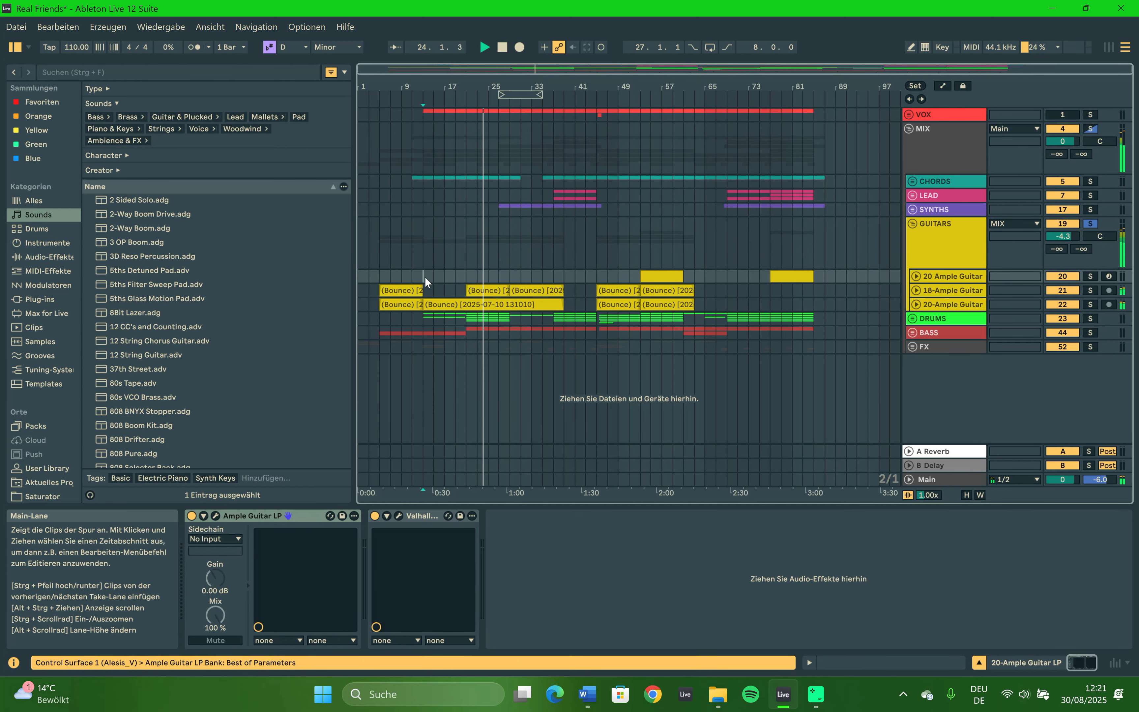
key(space)
key(space)
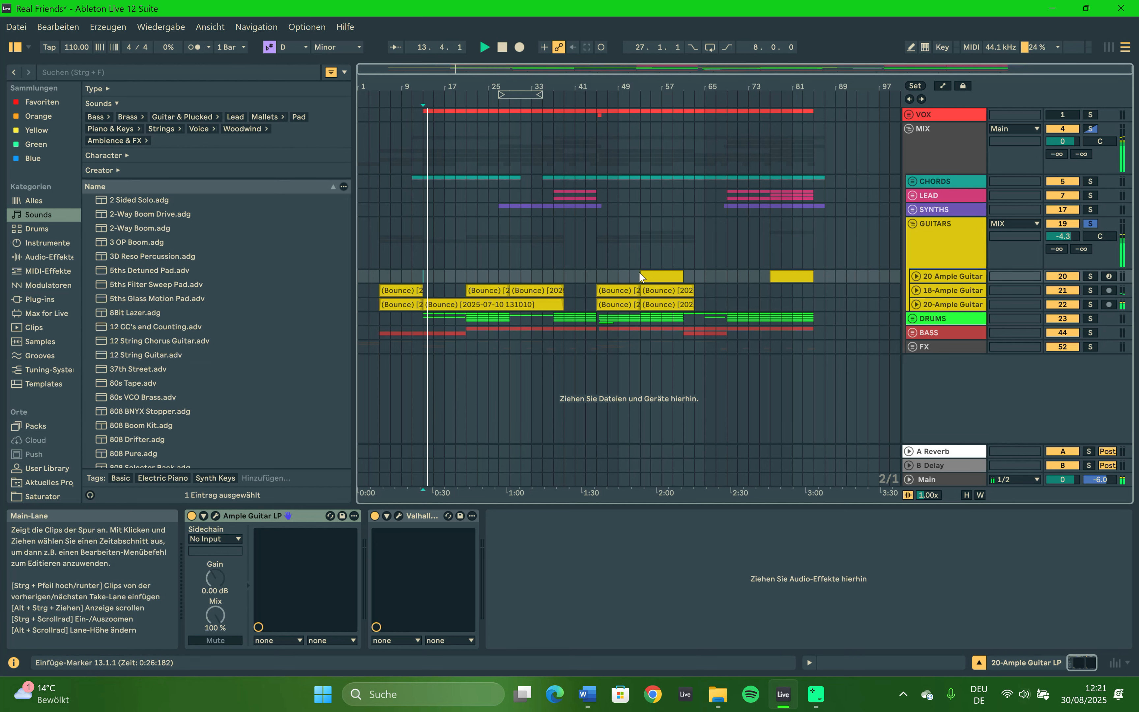
click(639, 275)
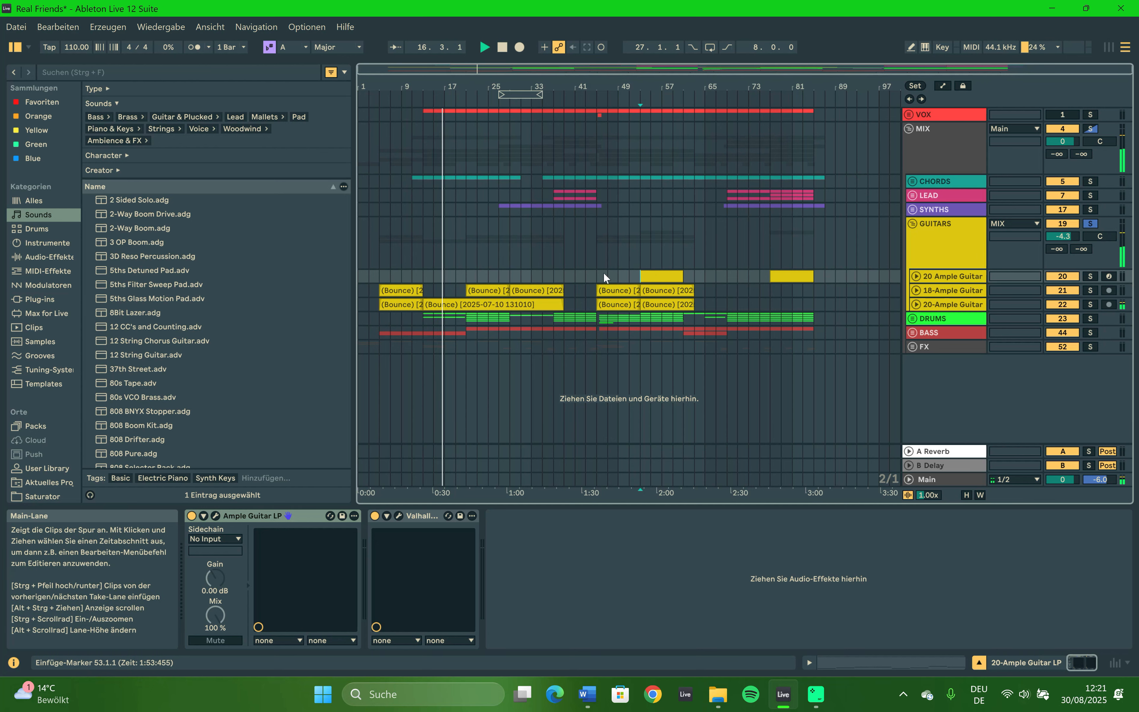
key(space)
key(space)
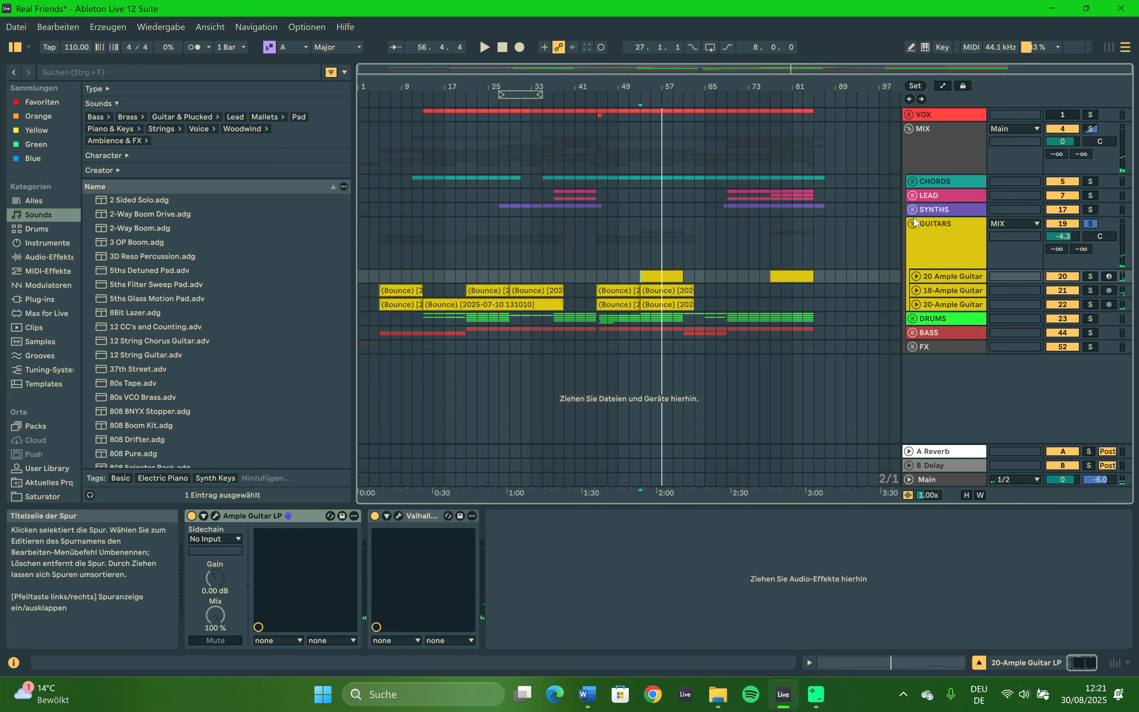
Fold the GUITARS group, then unfold and solo the DRUMS group.
click(929, 231)
click(912, 224)
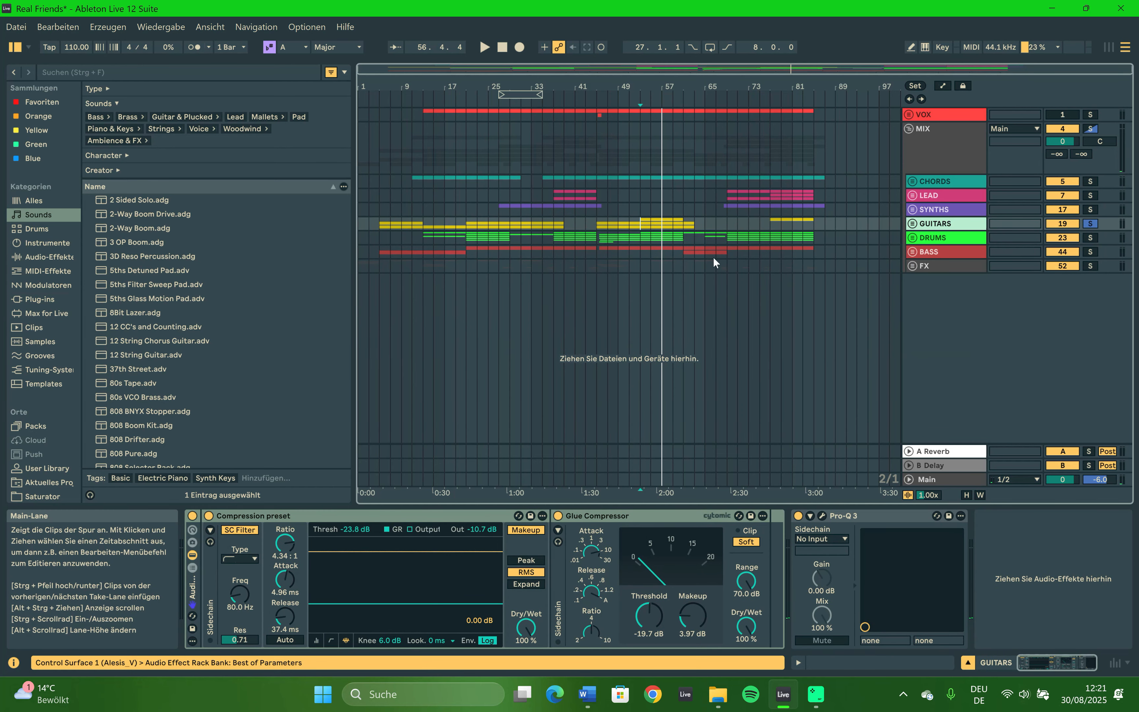
click(915, 238)
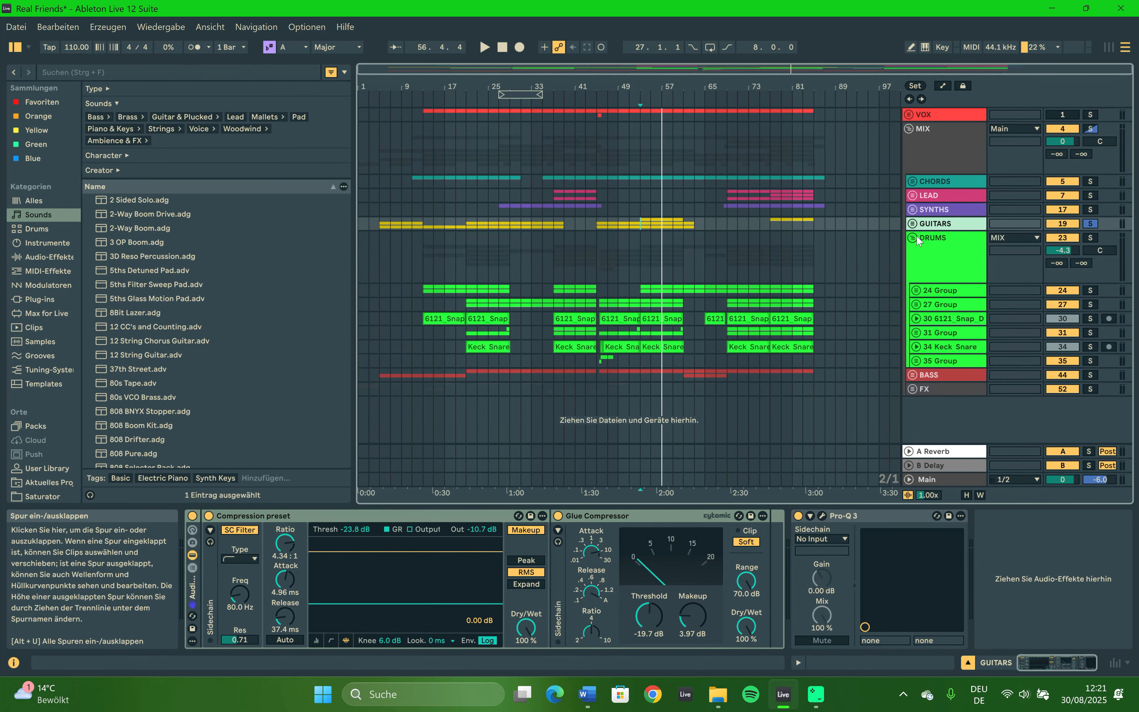
click(1091, 238)
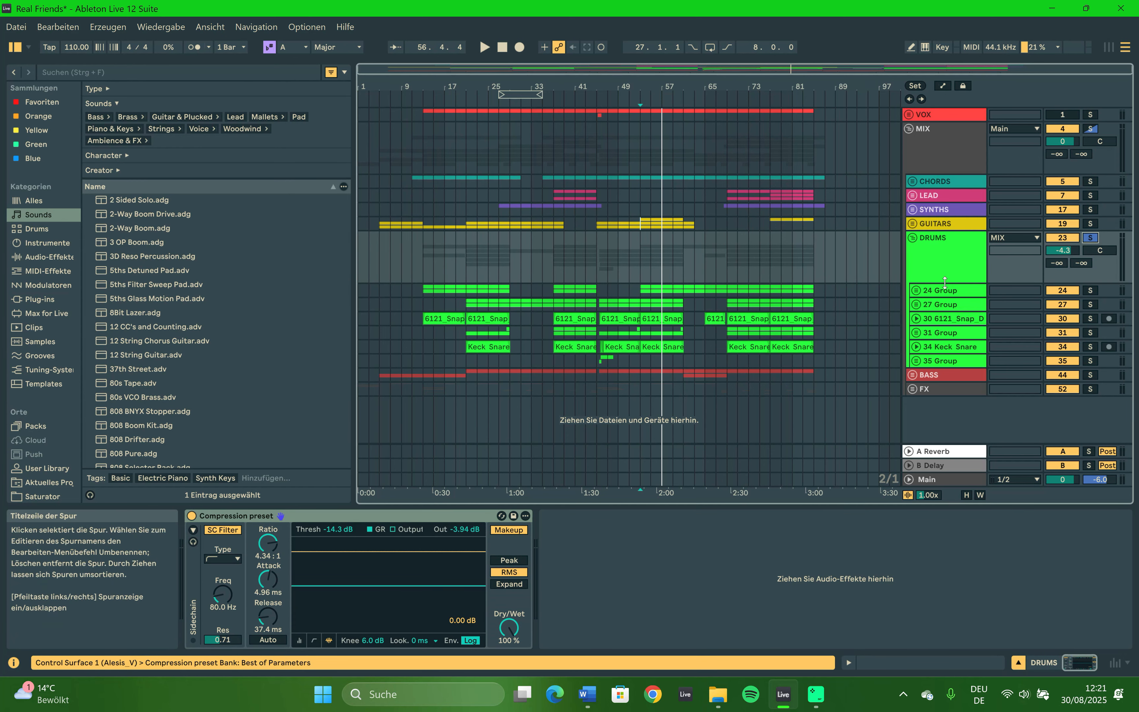
Unfold the 24 Group inside DRUMS, solo it and play it from bar 13.
click(424, 290)
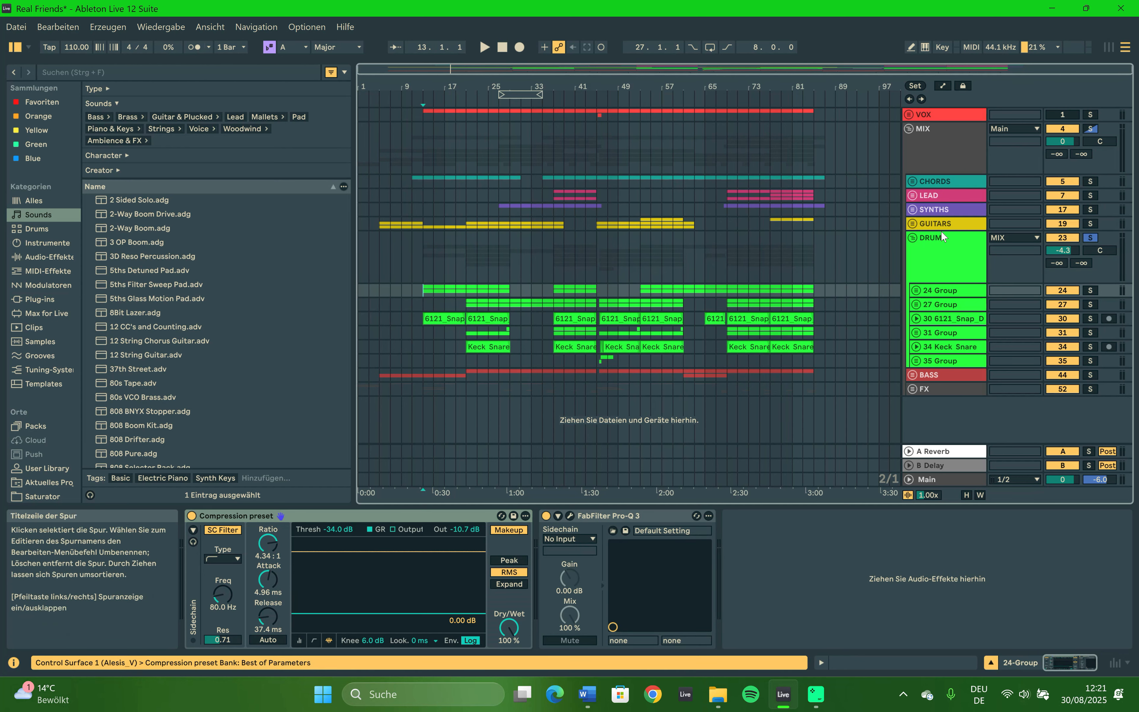
click(912, 290)
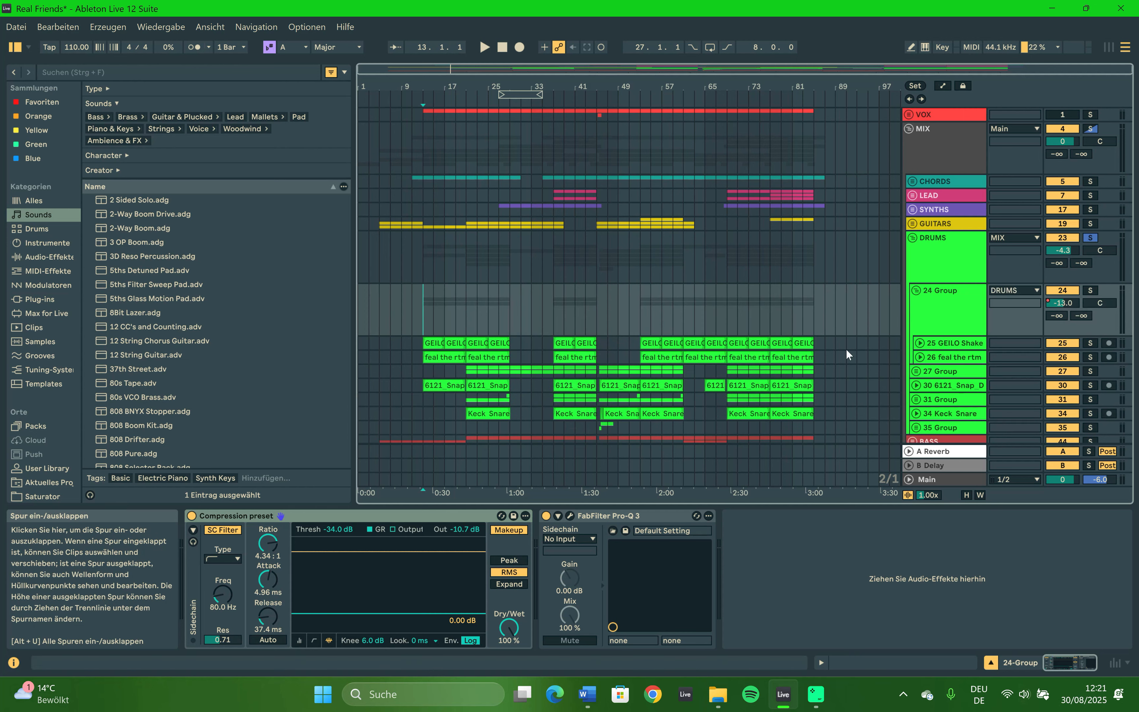
click(1090, 290)
key(space)
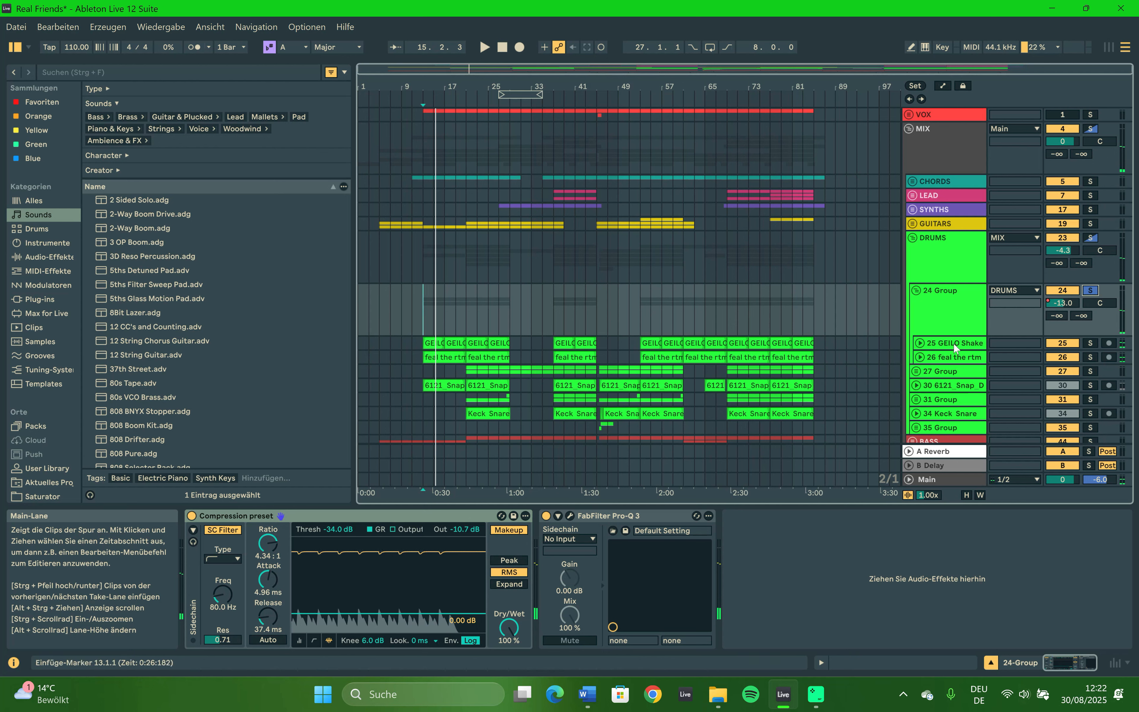
Solo and play the GEILO Shaker track from bar 13, and do the same with the feal the rtm high hat track.
click(1089, 343)
key(space)
key(space)
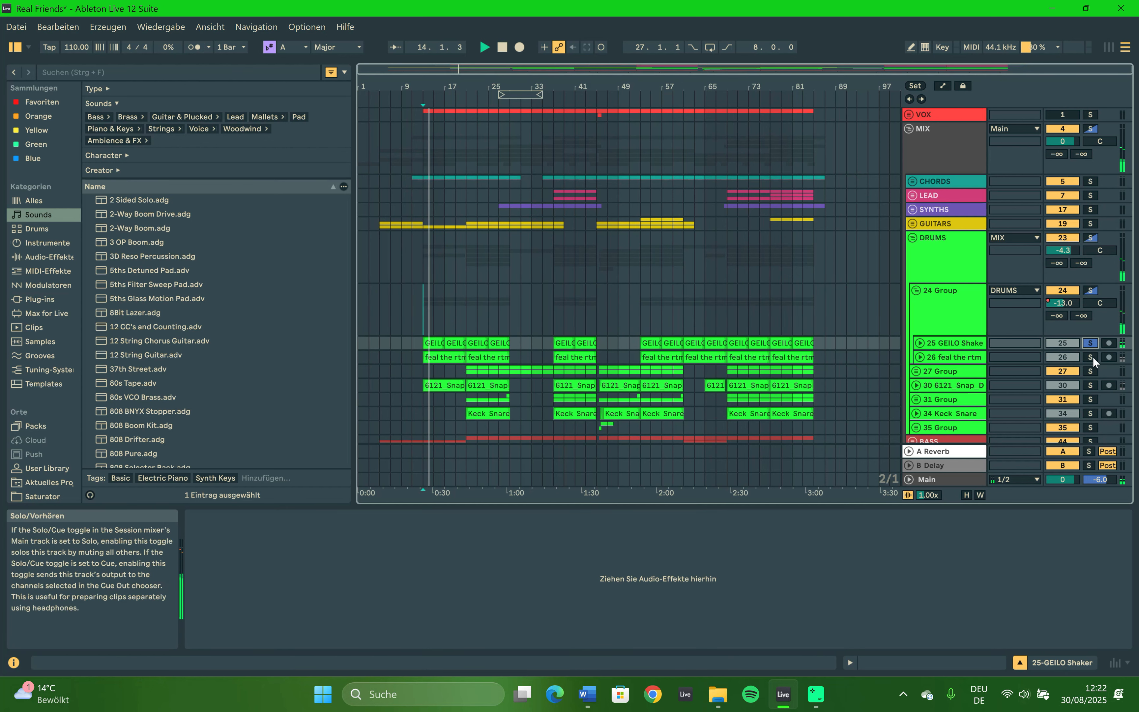
click(1091, 357)
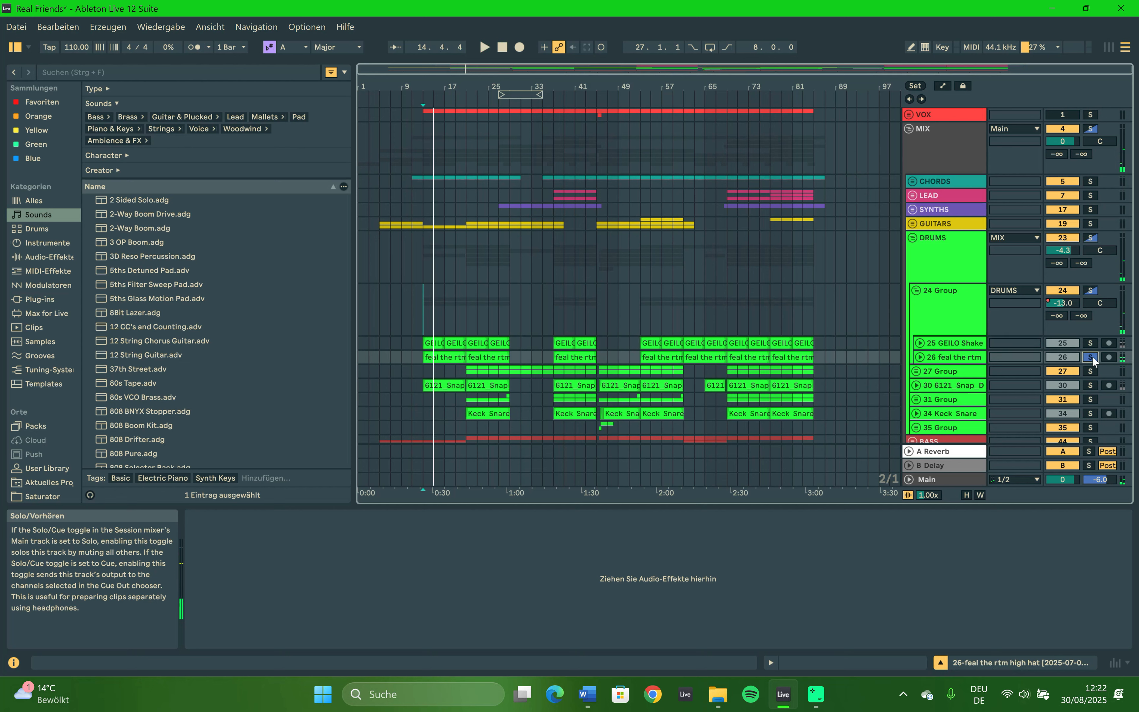
key(space)
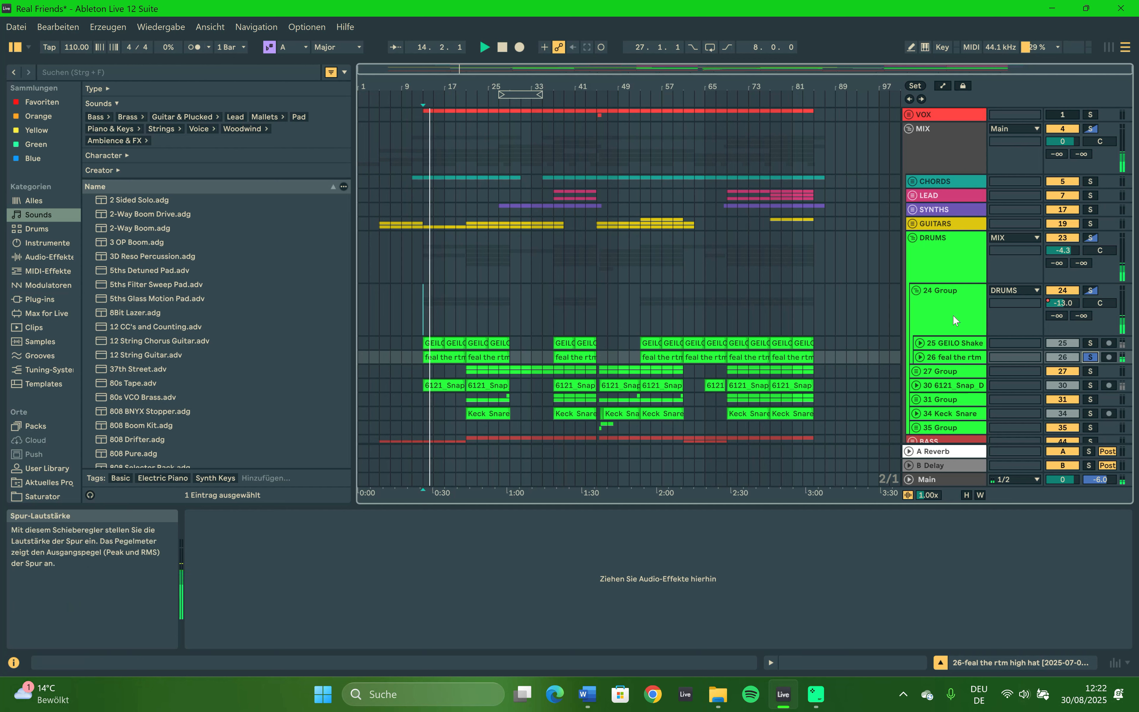
Examine the low-cut band in the 24 Group's FabFilter Pro-Q 3, and close the plug-in window.
click(938, 303)
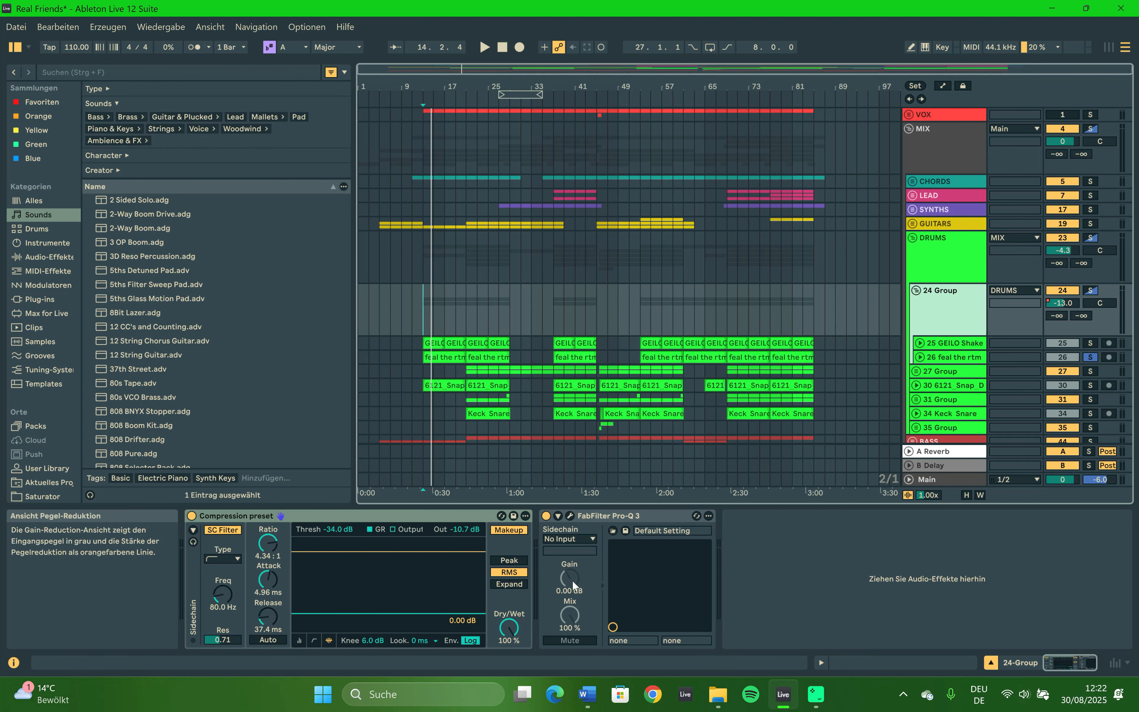
click(569, 516)
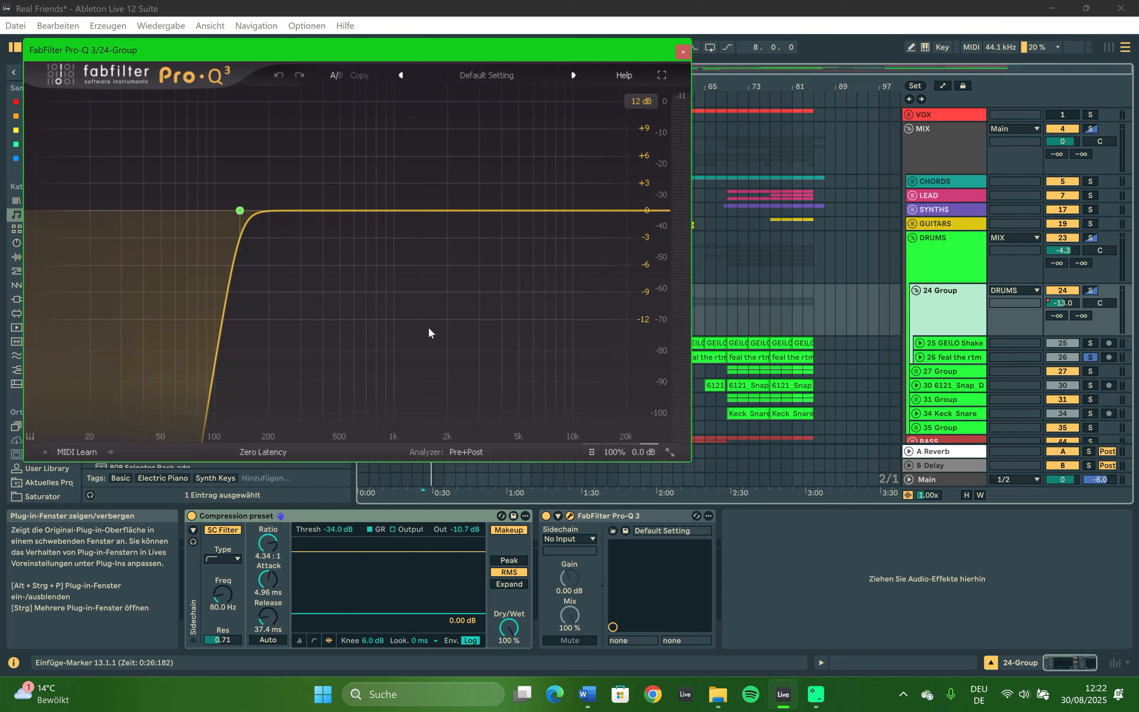
mouse_move(238, 210)
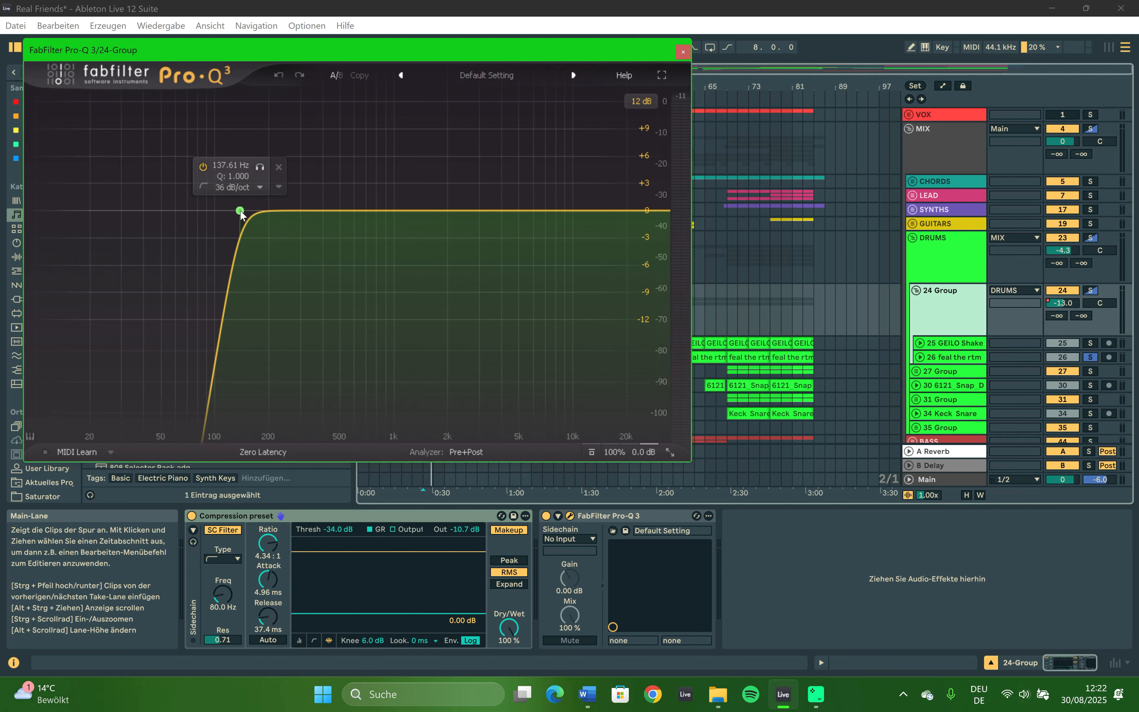
click(684, 53)
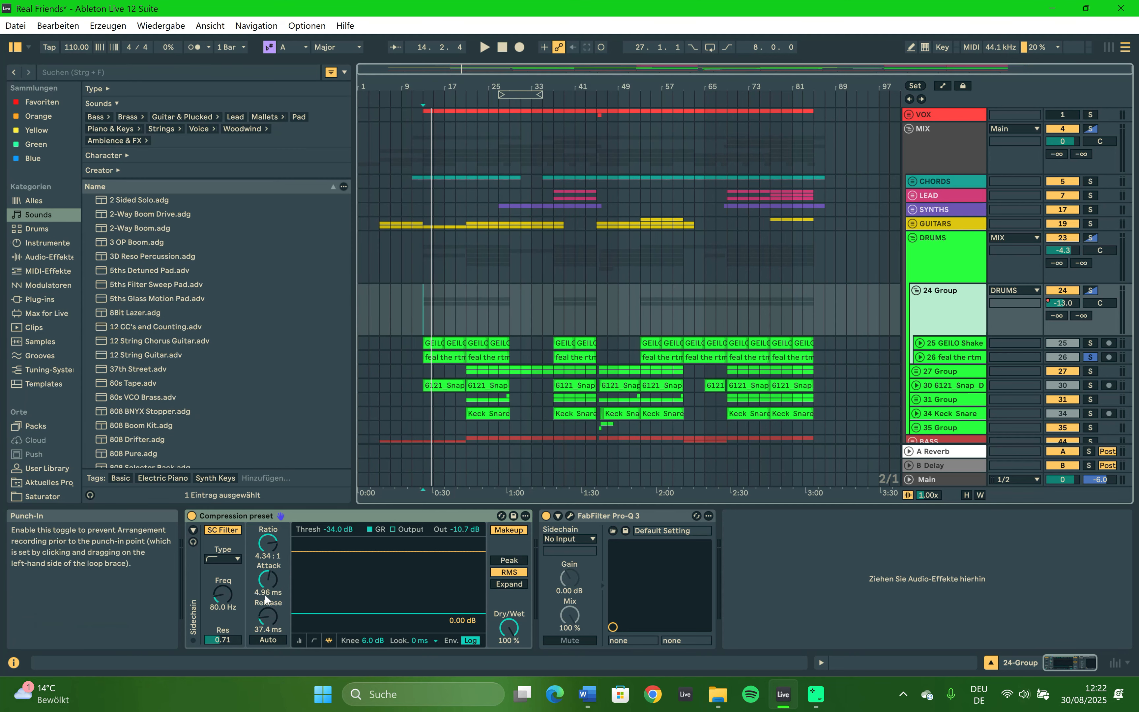
Compare the soloed high hat from bar 13 with the 24 Group's Compression preset and FabFilter Pro-Q 3 switched off and back on.
click(192, 516)
click(546, 515)
key(space)
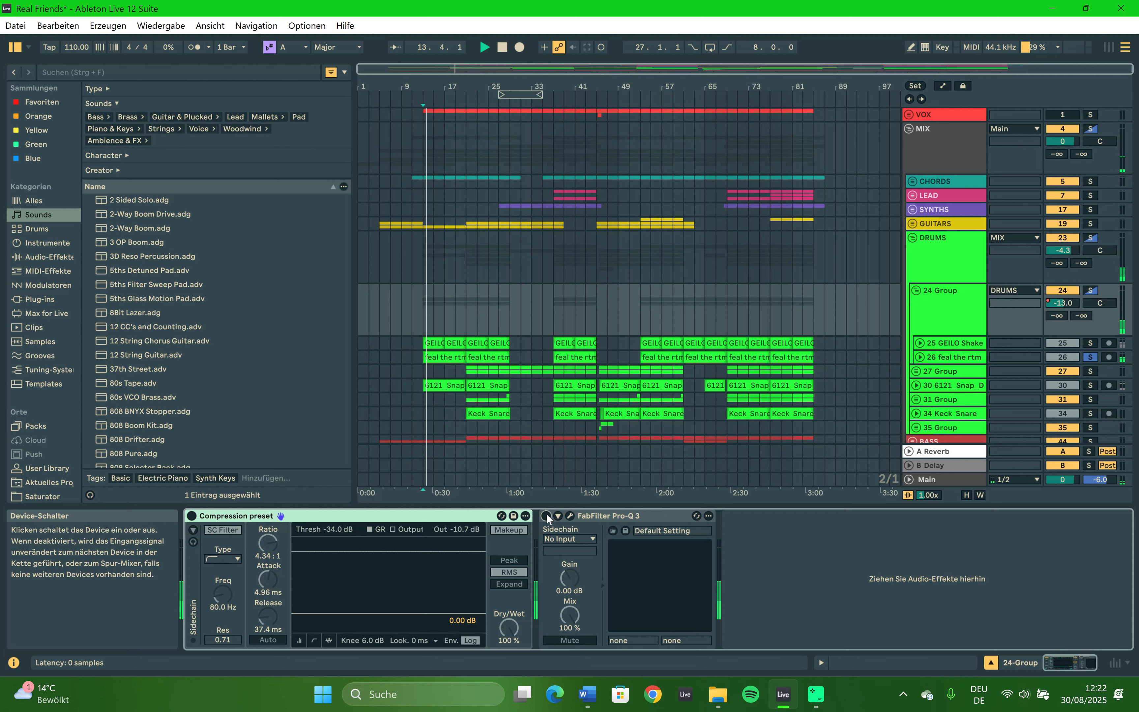
click(546, 515)
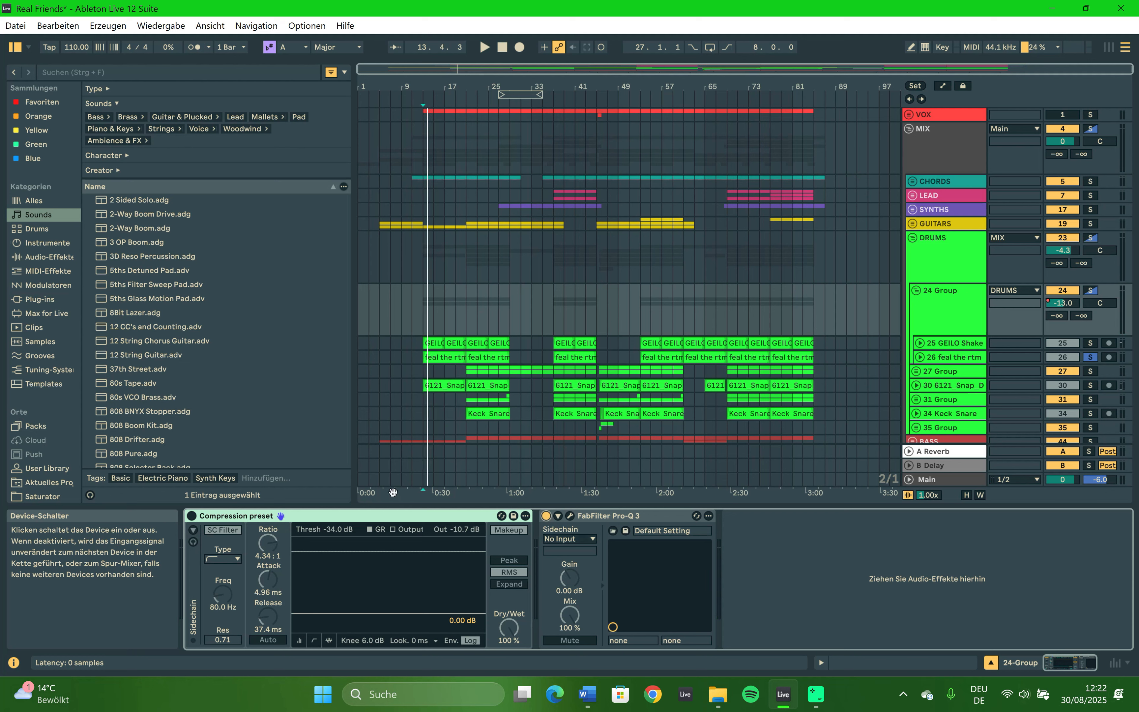
click(191, 516)
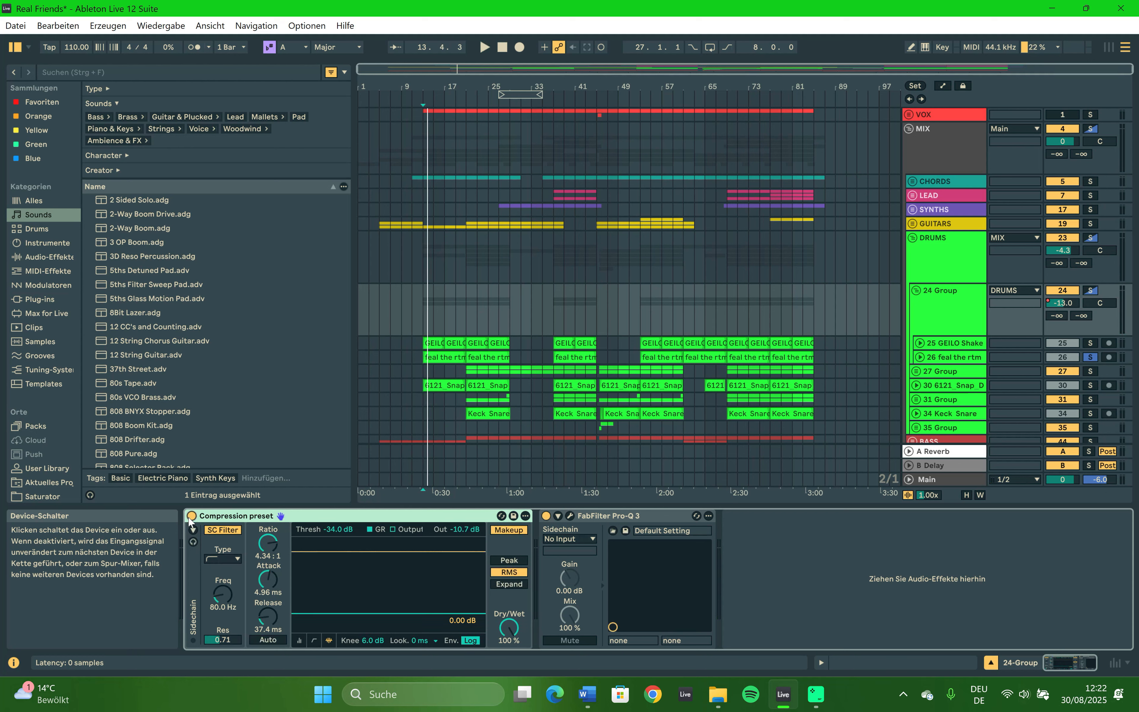
key(space)
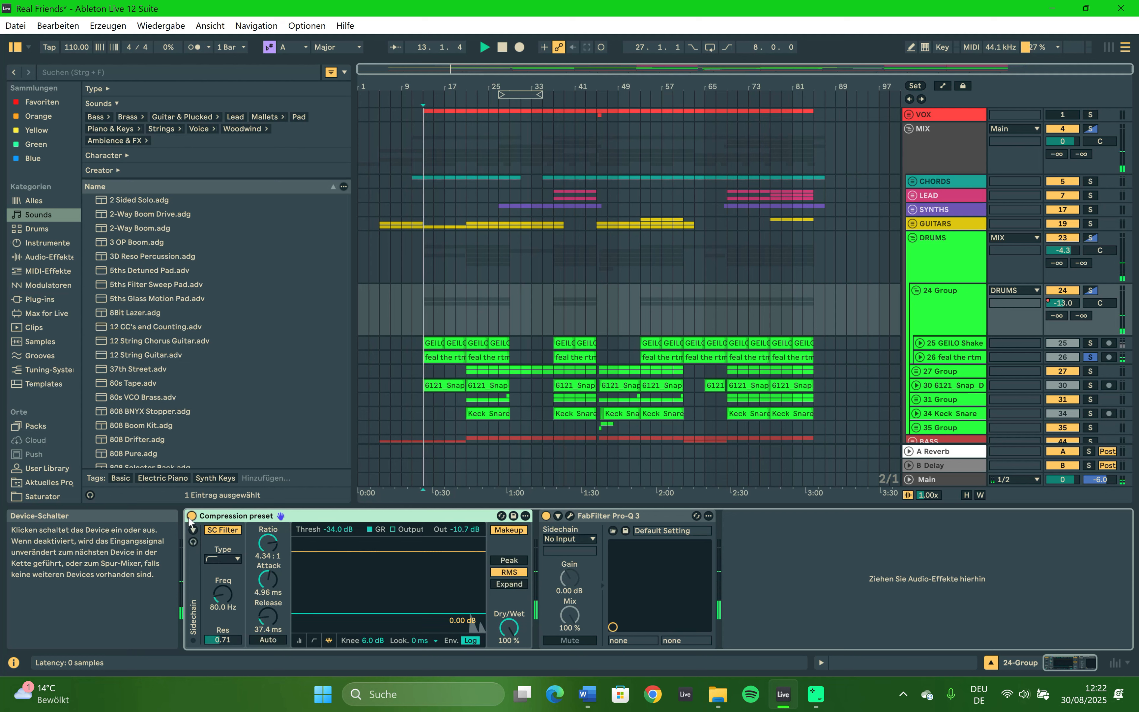
click(777, 578)
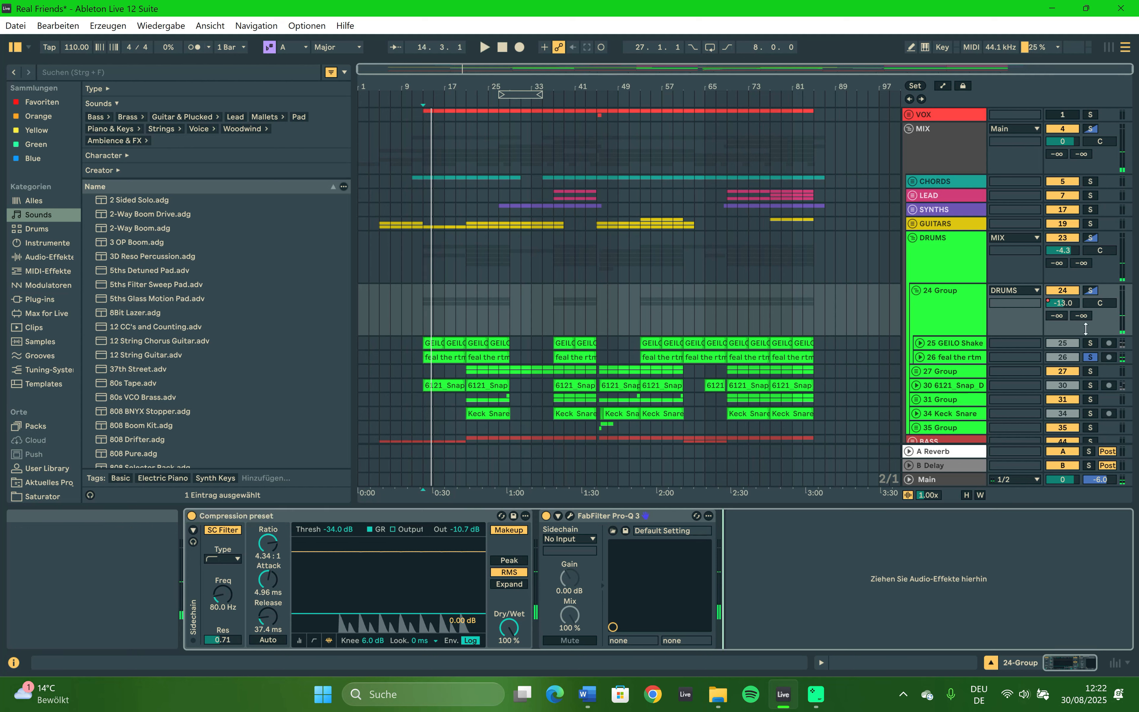
Solo the whole 24 Group, review its Pro-Q 3 curve and the high hat track's empty effects chain, and fold the group.
click(1090, 290)
click(926, 328)
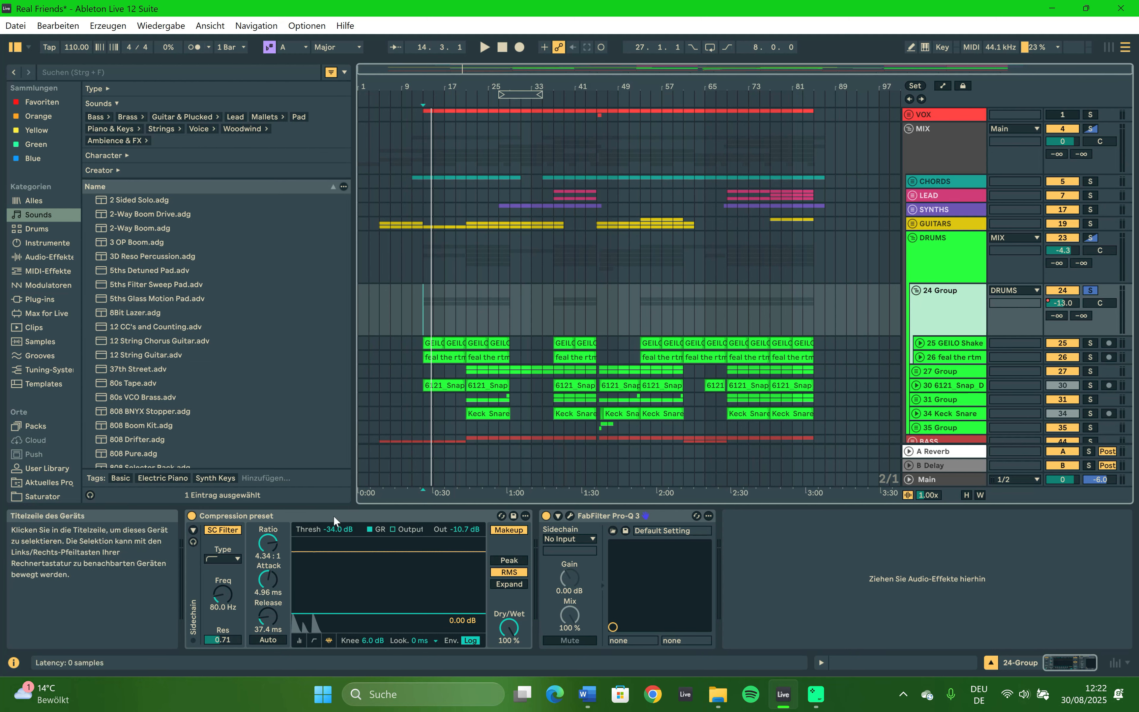
click(569, 516)
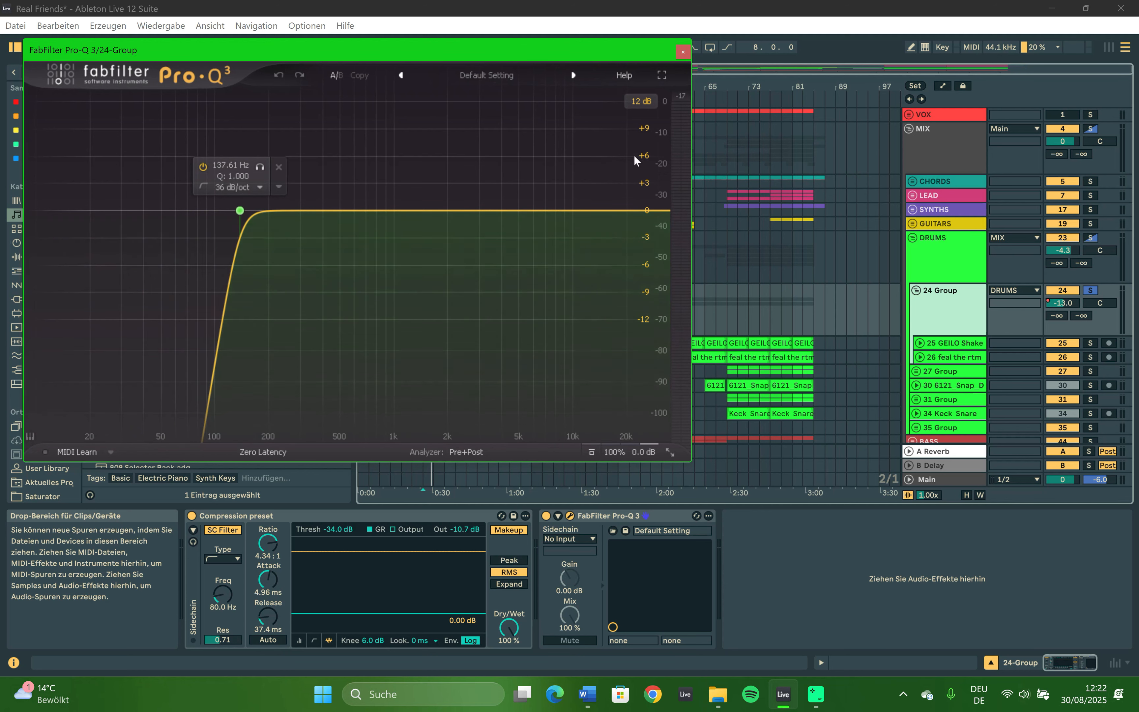
click(682, 52)
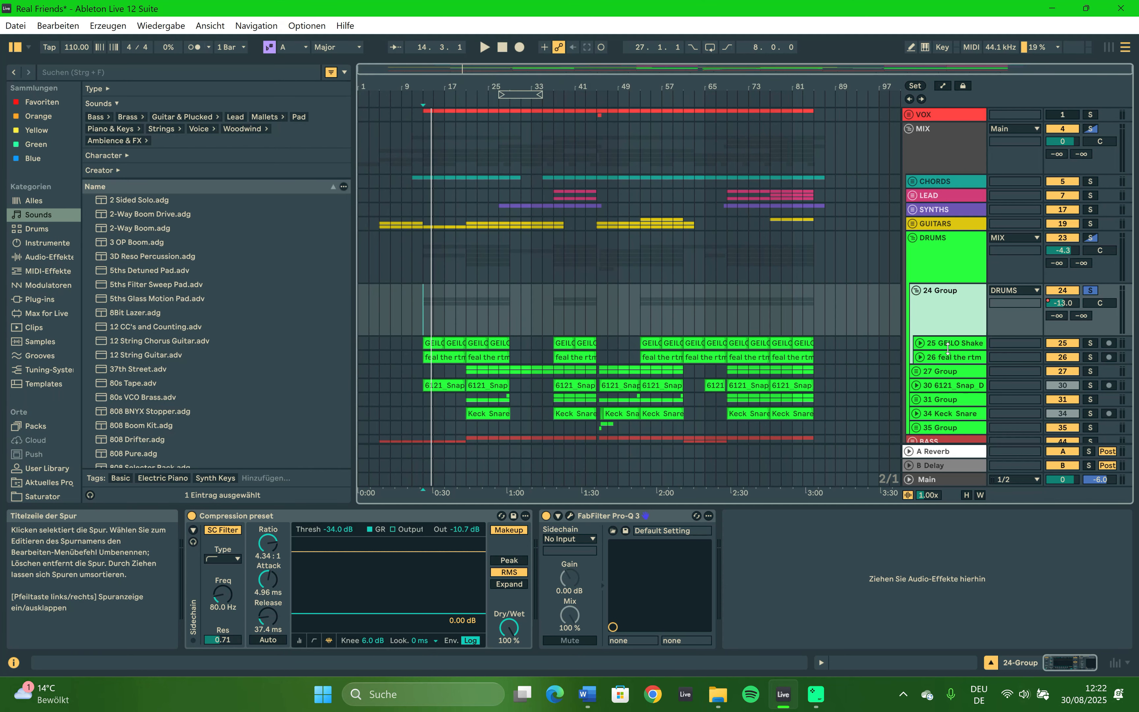
click(958, 358)
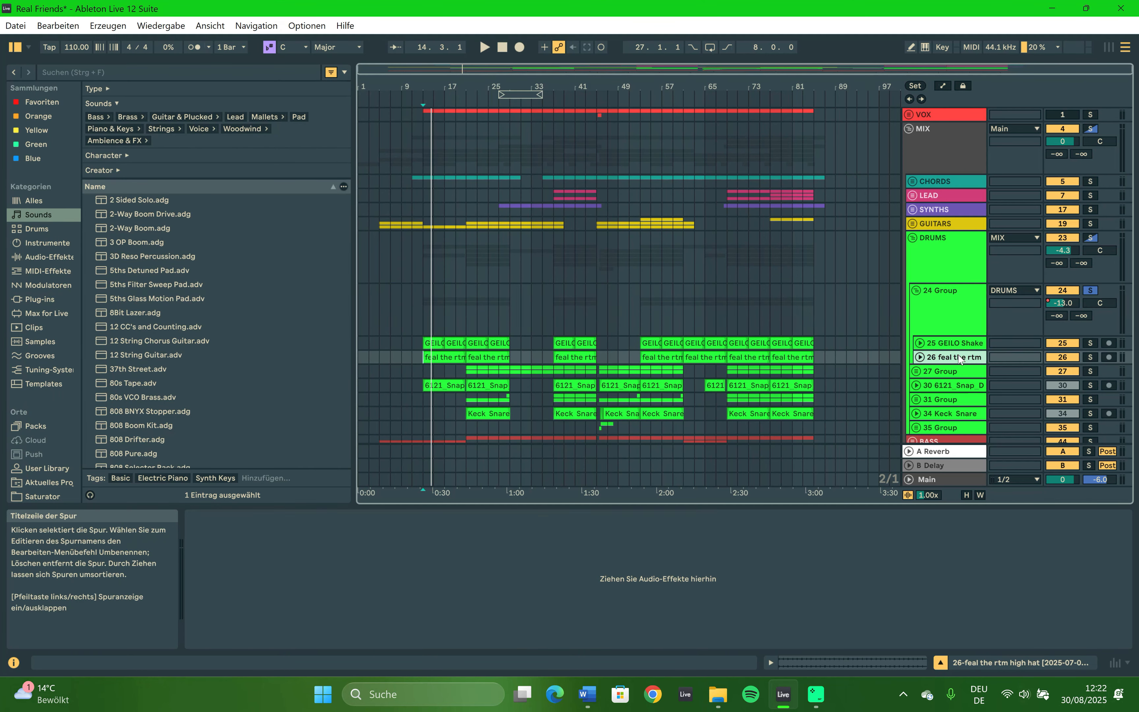
click(942, 294)
click(916, 290)
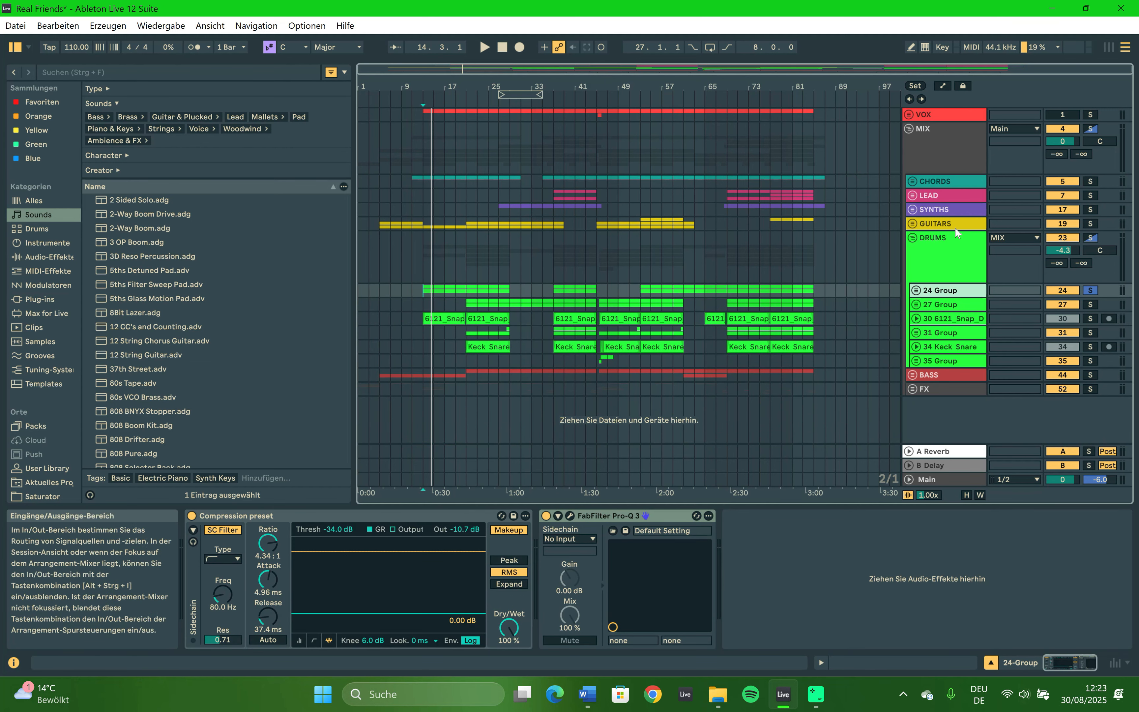
Solo and unfold the 27 Group in DRUMS, with the insert marker at bar 21.
click(926, 247)
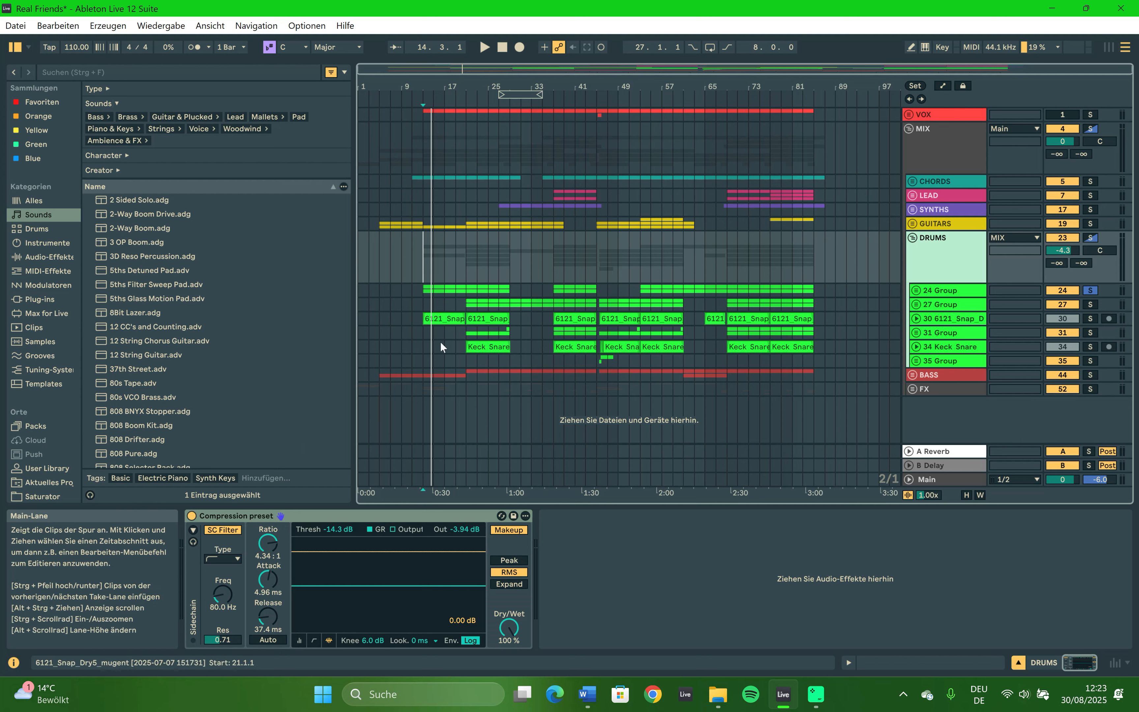
click(1093, 303)
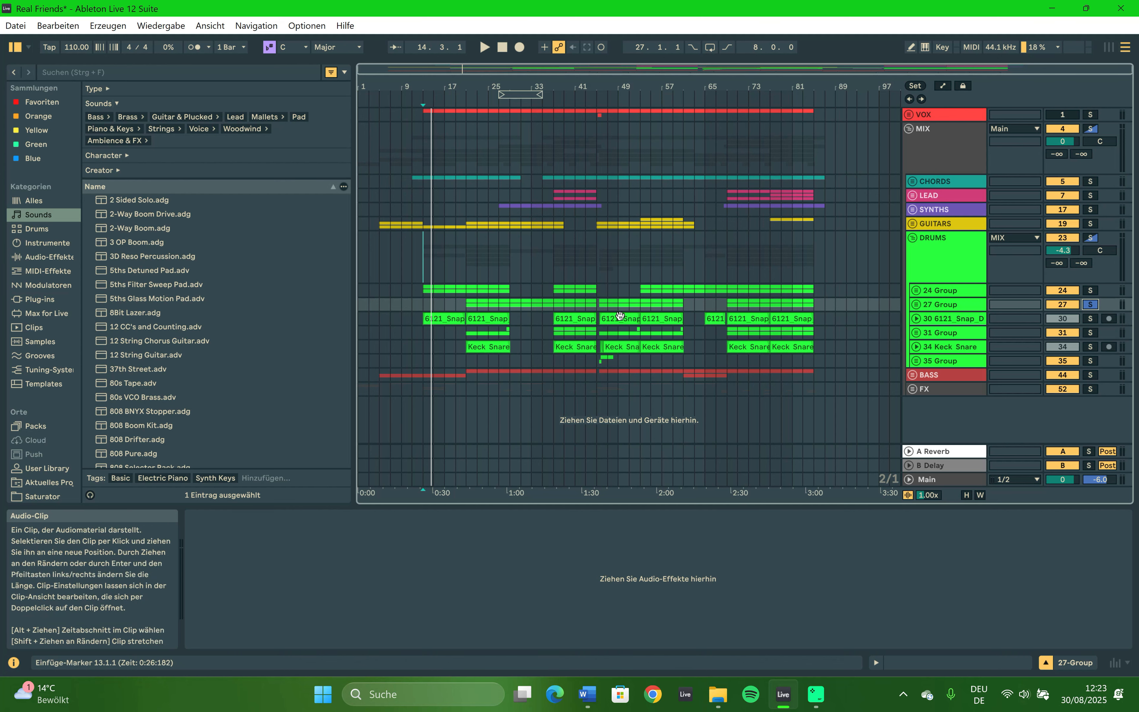
click(469, 317)
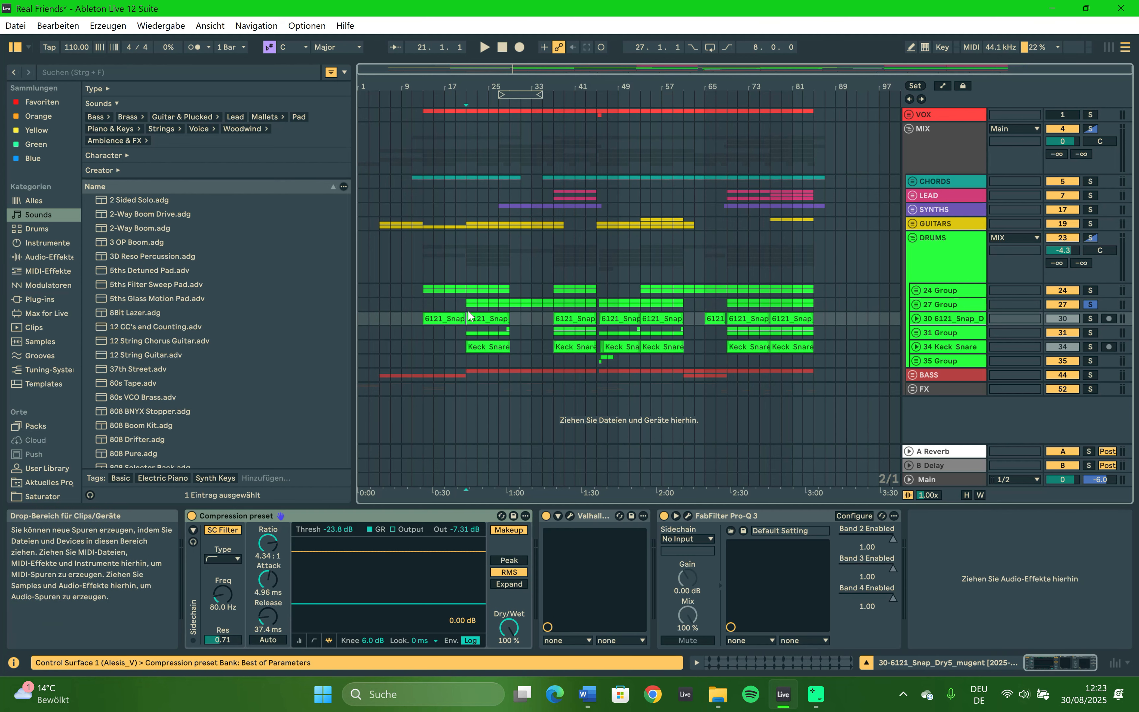
click(468, 305)
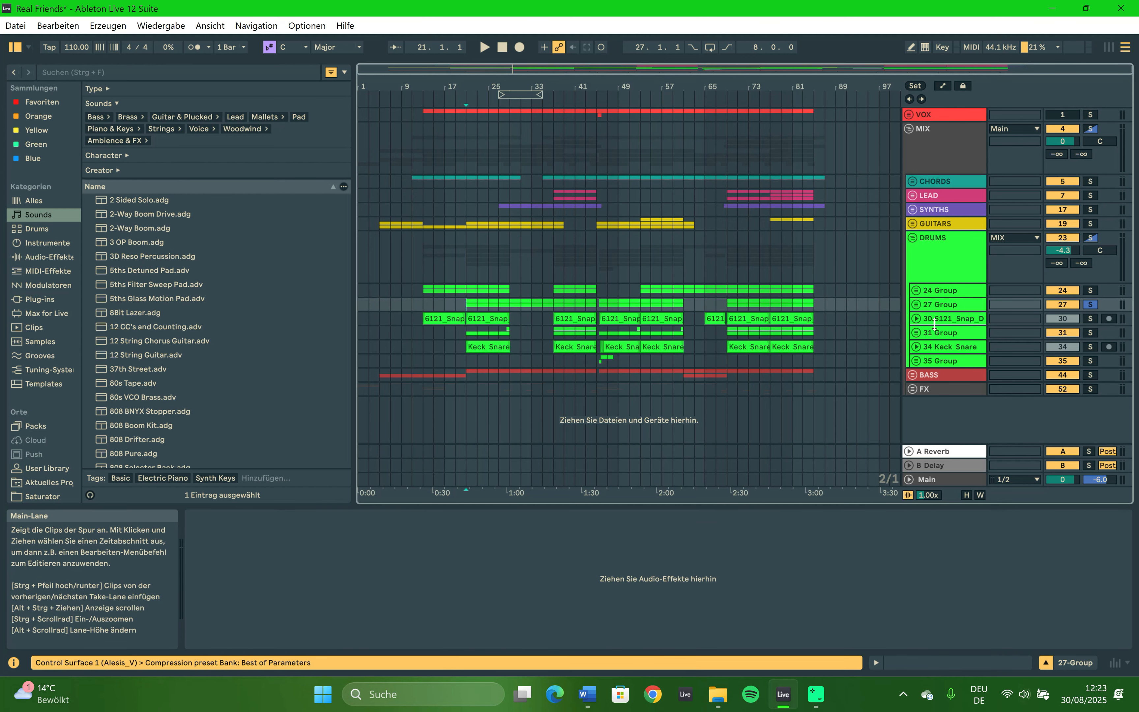
click(915, 305)
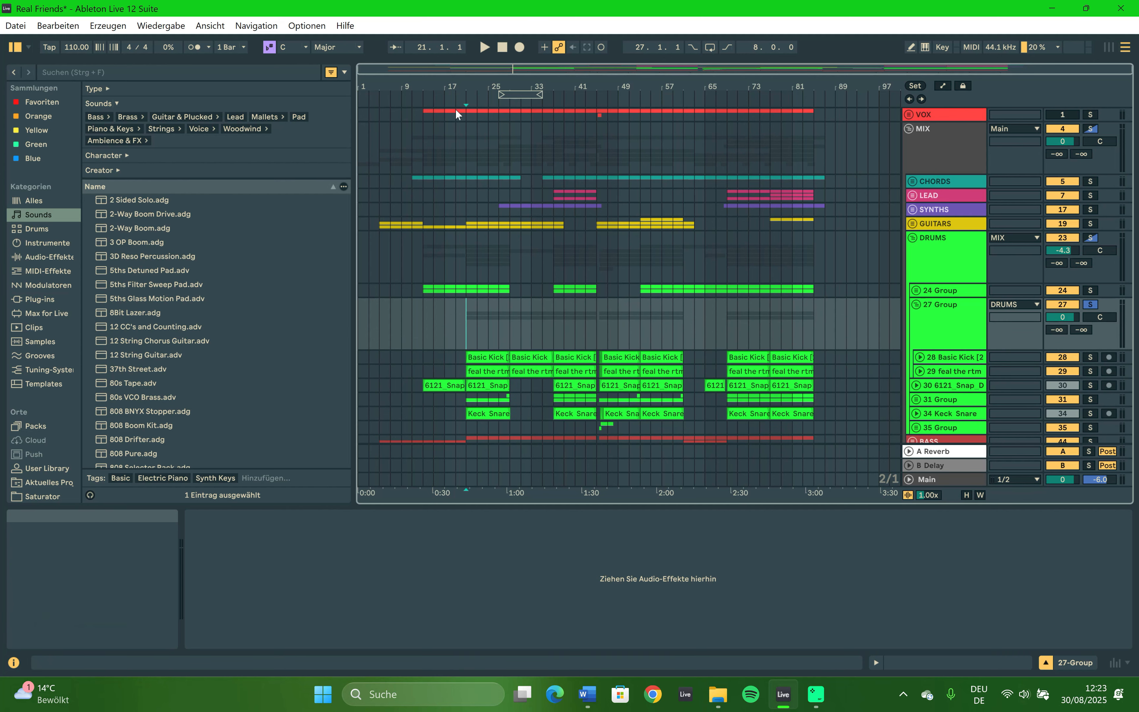
Solo and play the Basic Kick track from bar 21, and do the same with the feal the rtm kick track.
click(1090, 357)
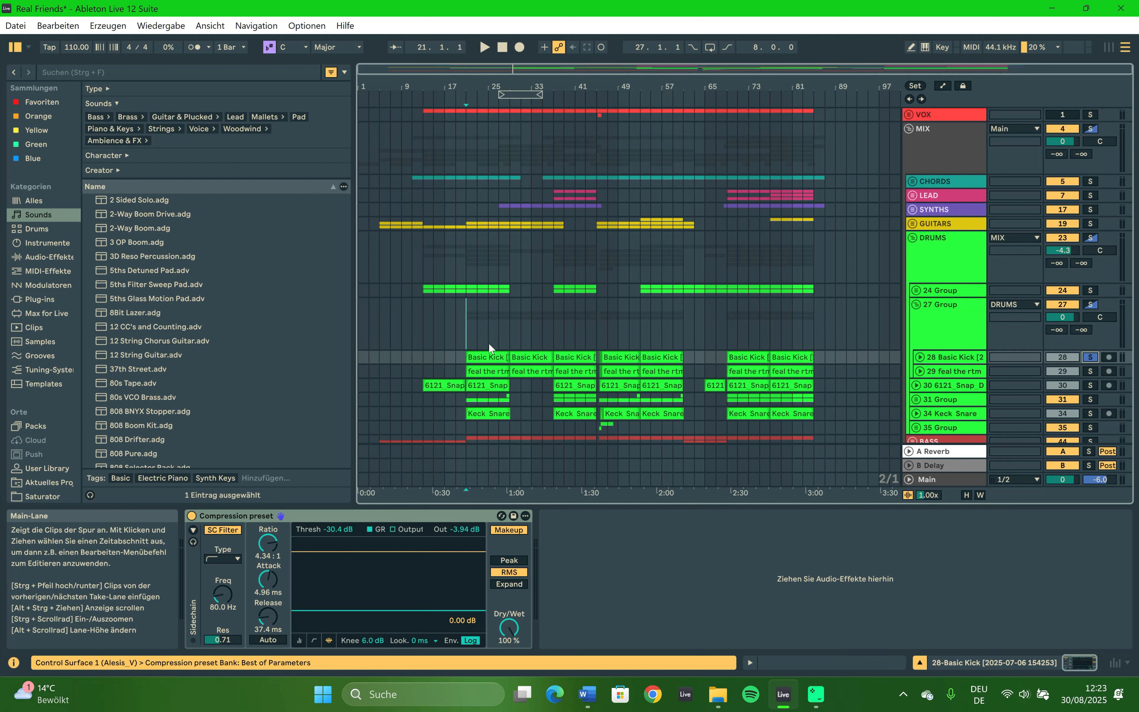
key(space)
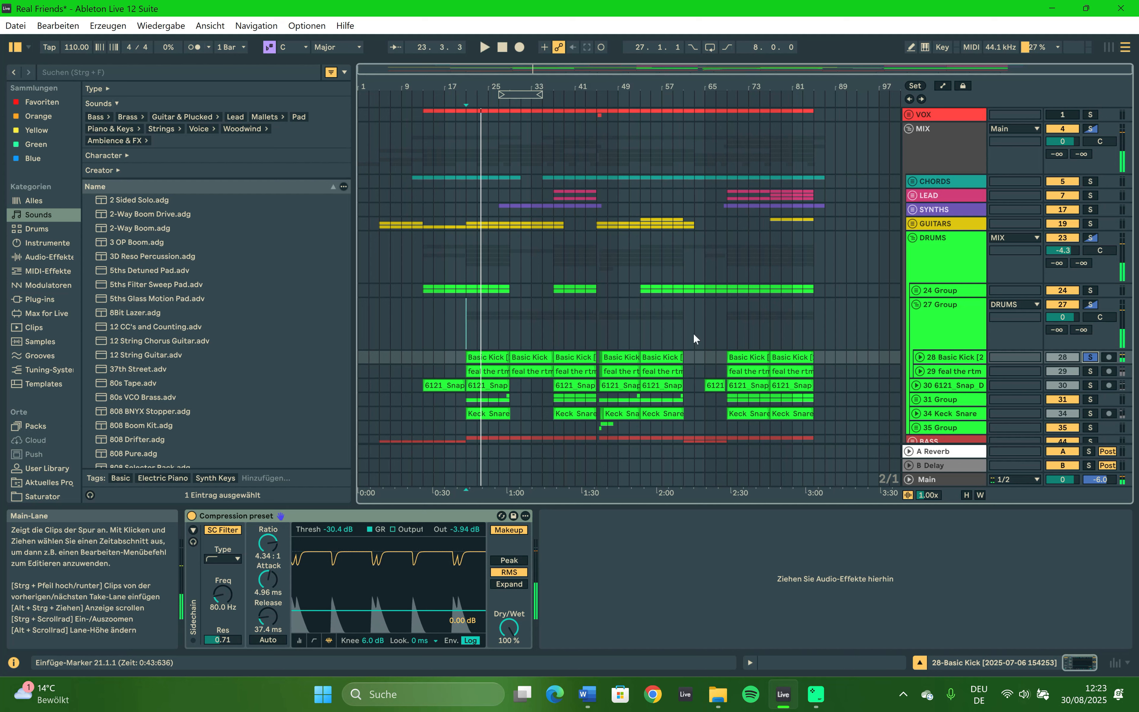
click(1093, 370)
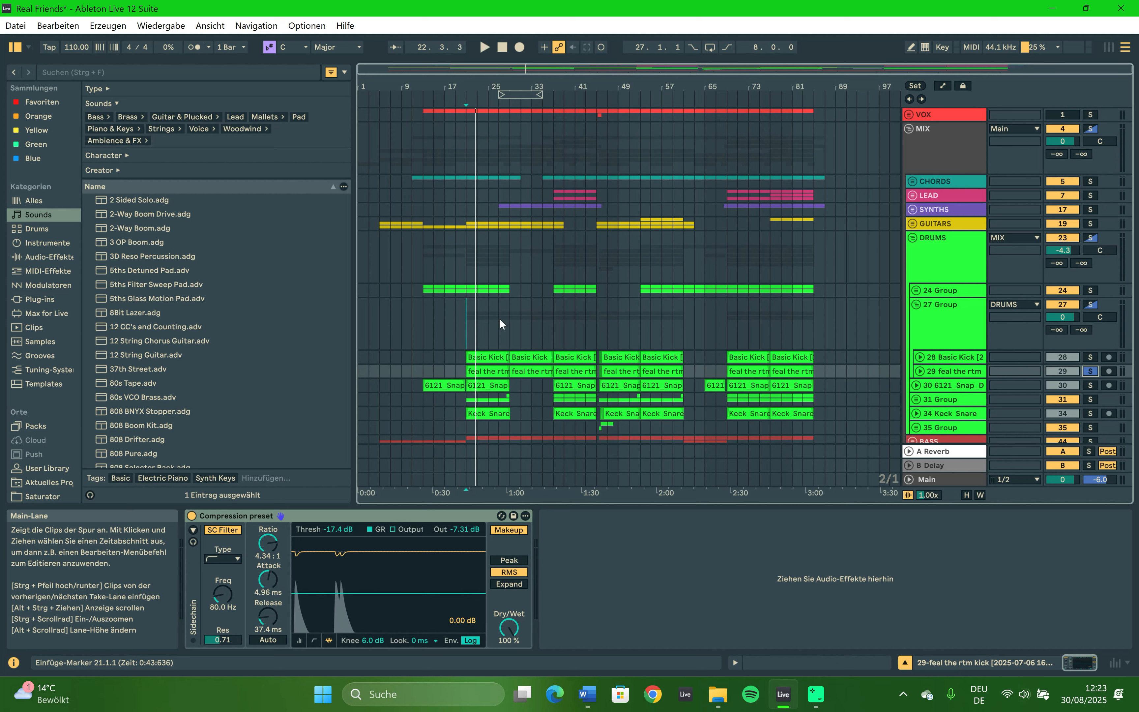
Compare the Compression preset settings on the Basic Kick and feal the rtm kick tracks.
click(954, 328)
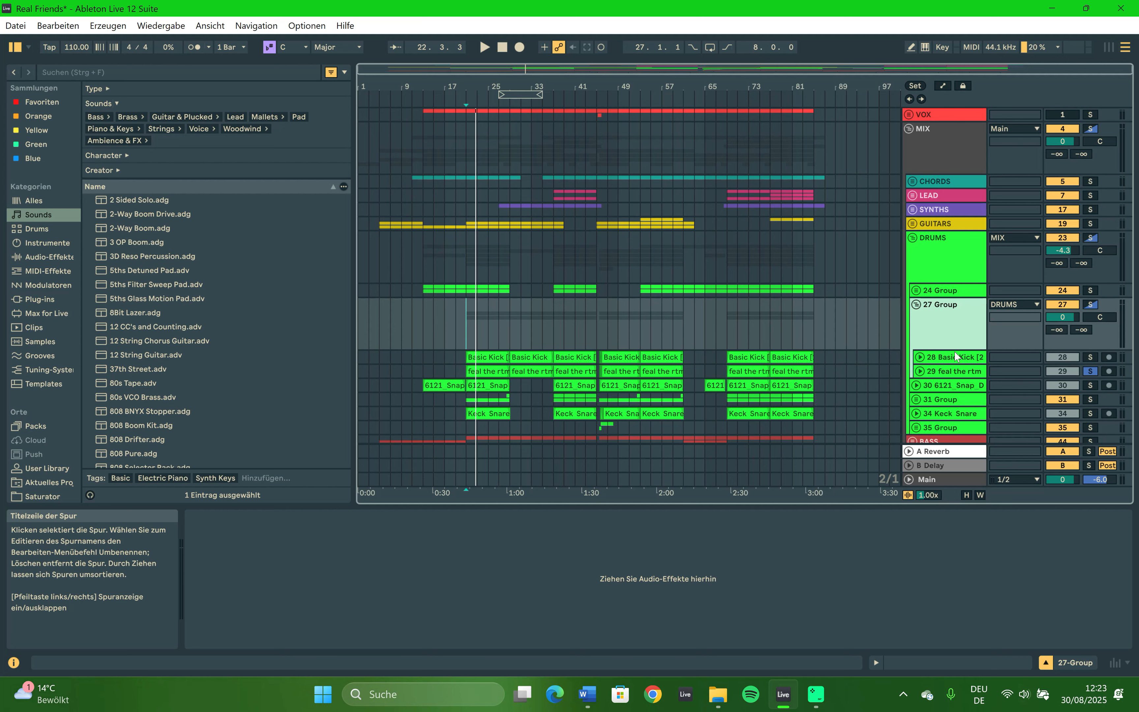
click(956, 356)
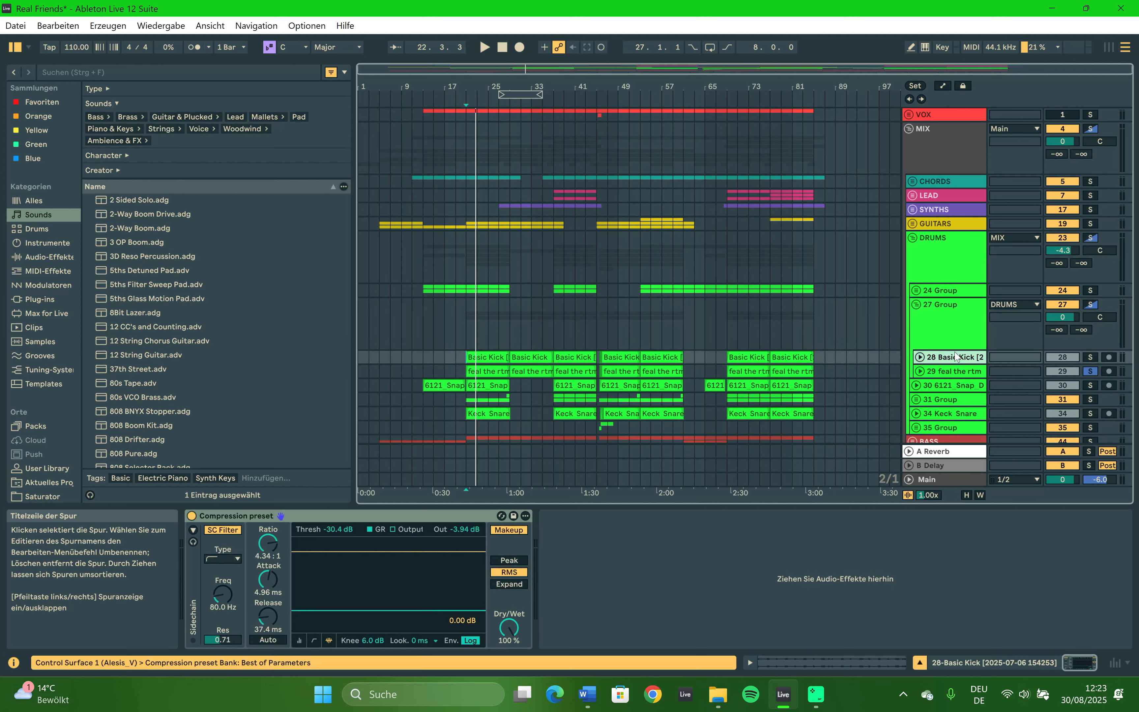
click(949, 376)
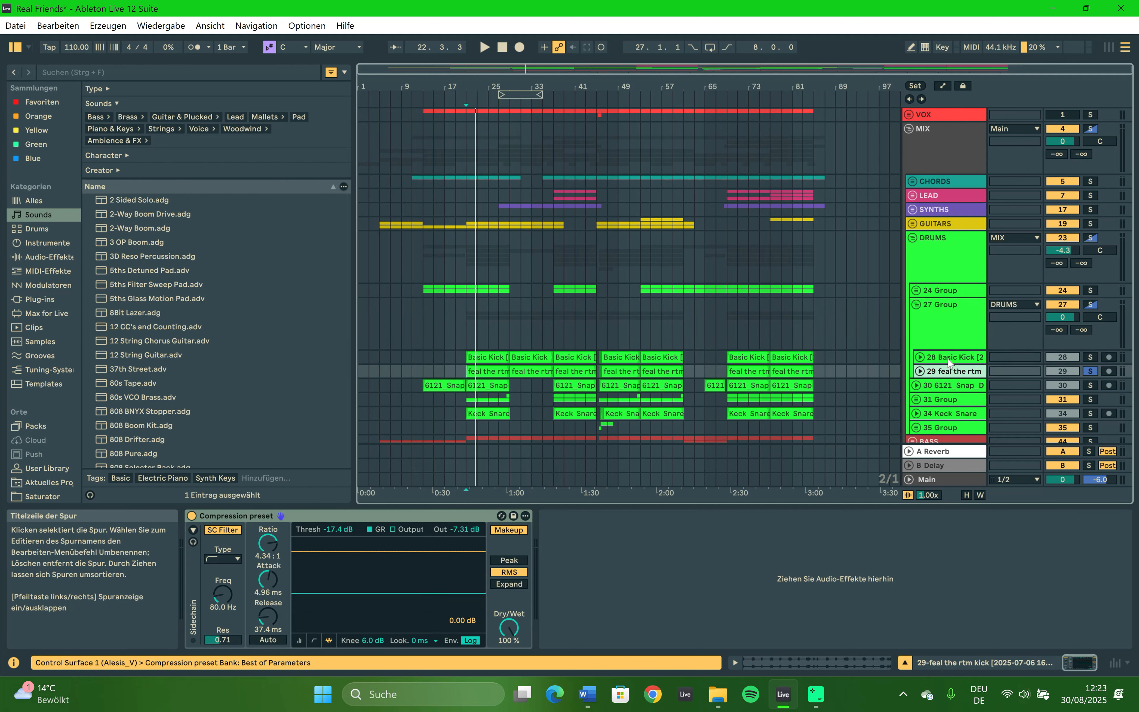
click(947, 359)
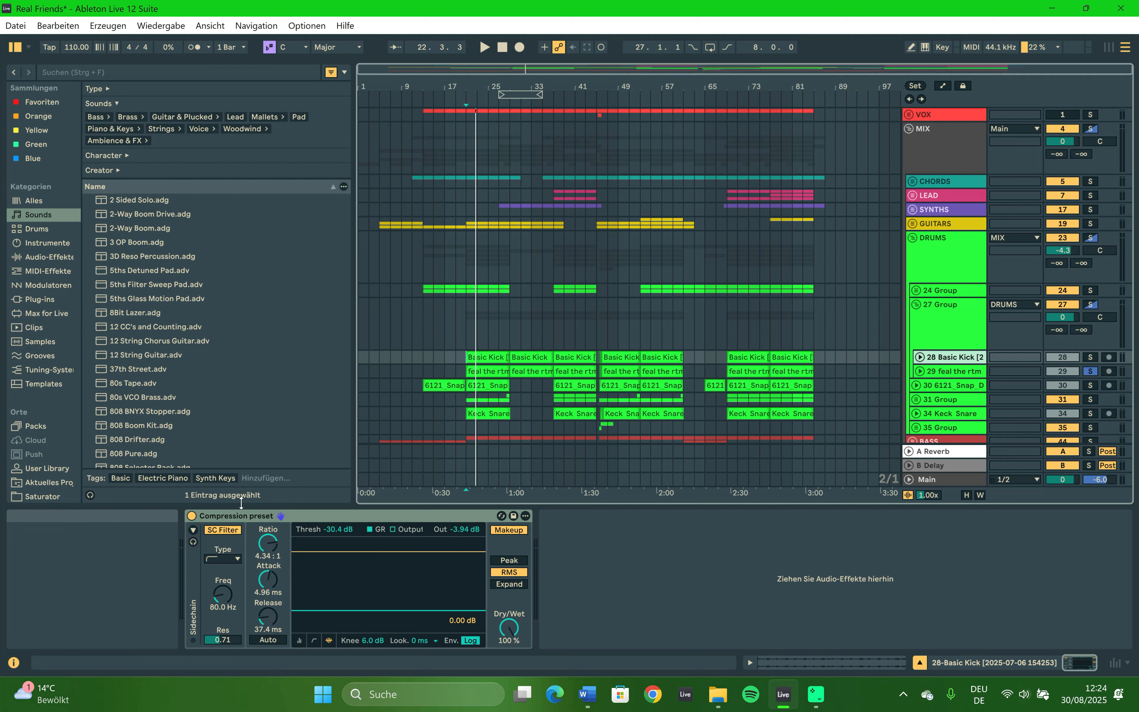
Check the feal the rtm kick track's Compression preset, and solo and play the 27 Group from bar 21 to hear both kicks together.
click(951, 372)
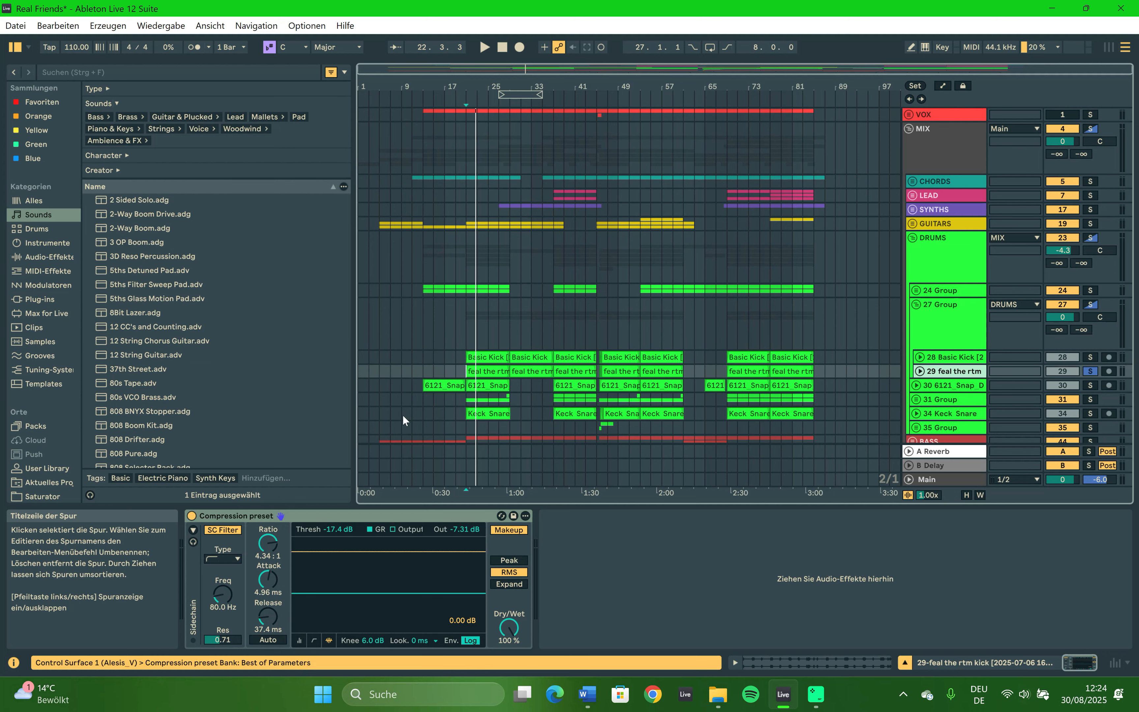
click(1090, 304)
click(448, 312)
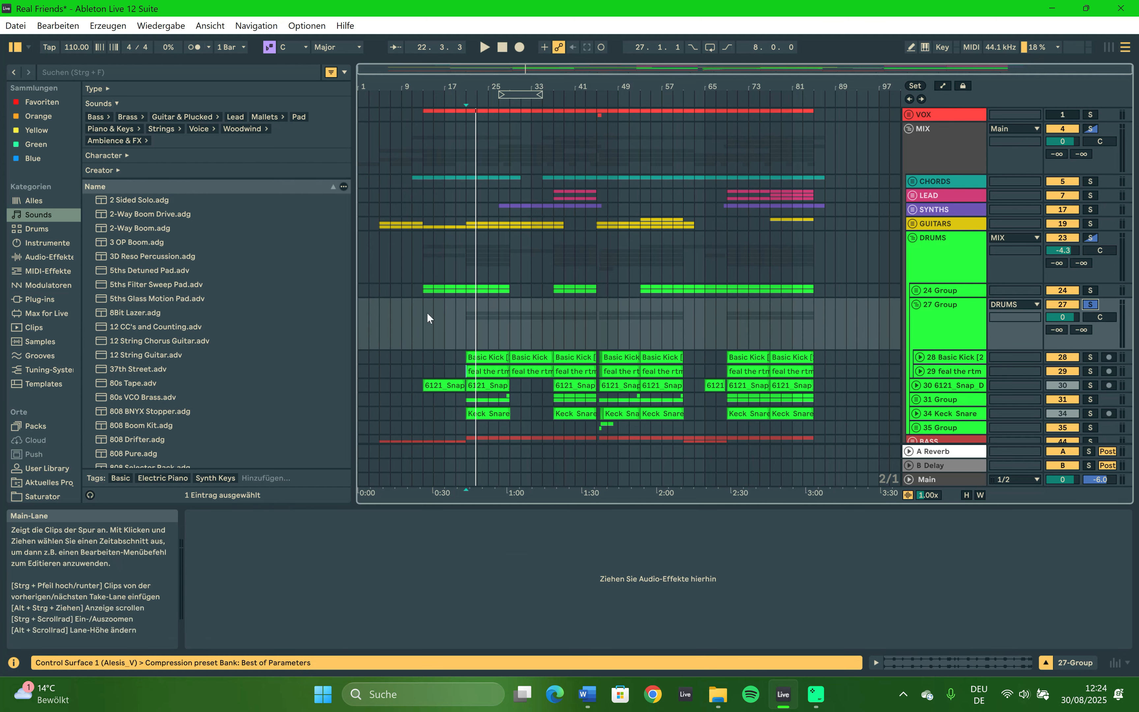
key(space)
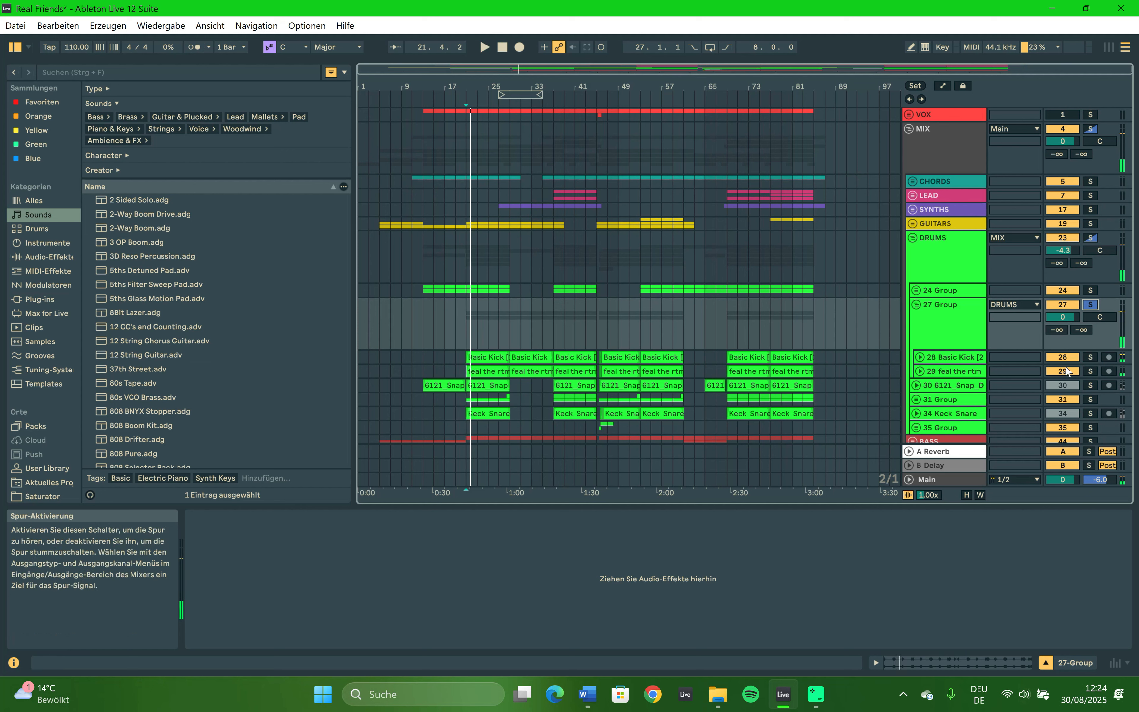
key(space)
key(space)
Compare the layered kicks in playback by toggling the Basic Kick and feal the rtm kick tracks, and fold the 27 Group.
click(1067, 356)
key(space)
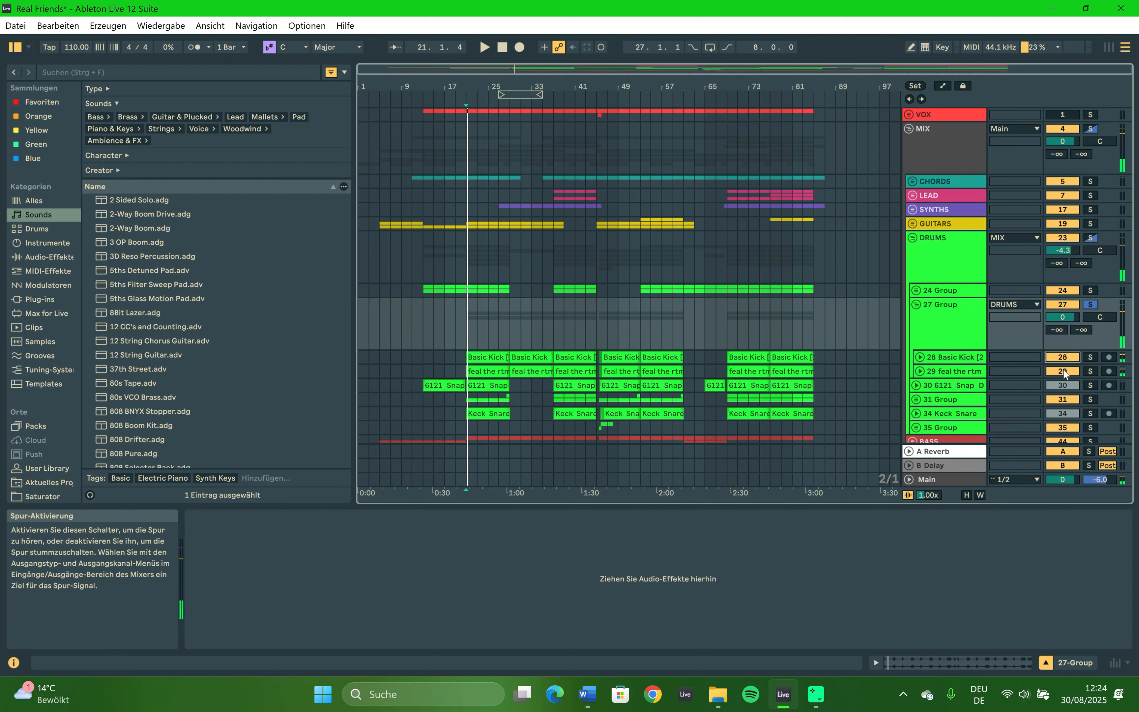
click(1064, 372)
key(space)
click(916, 305)
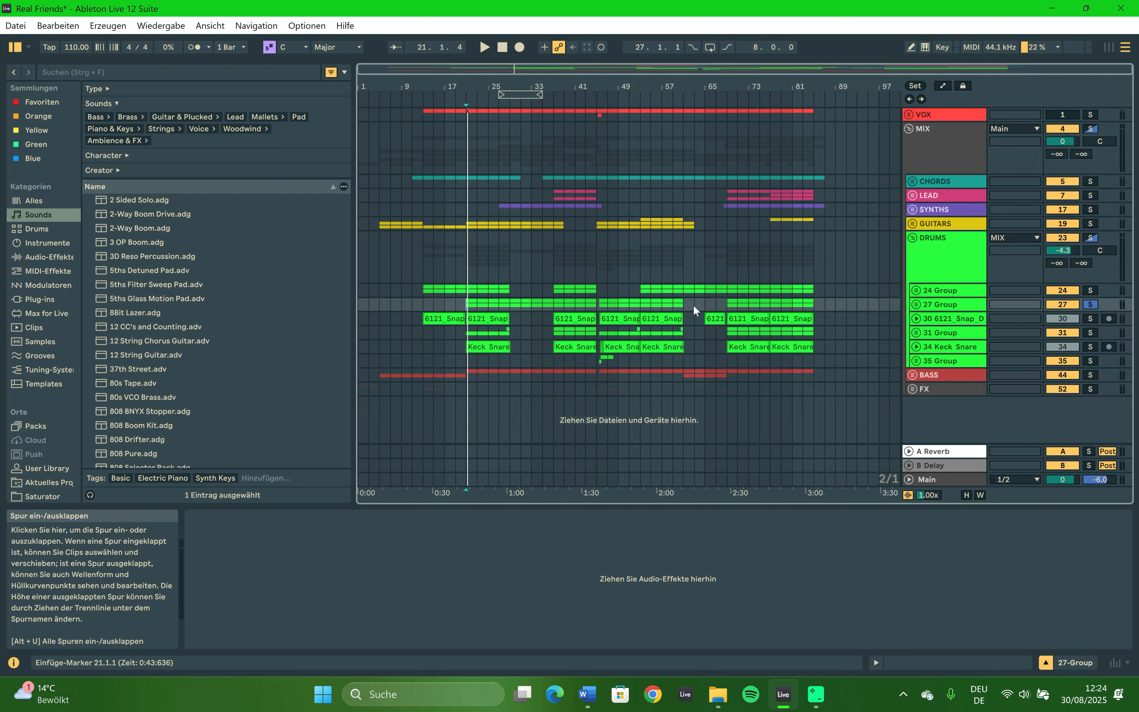
Solo the 6121_Snap track with the insert marker at bar 13, and review its ValhallaVintageVerb settings.
click(416, 319)
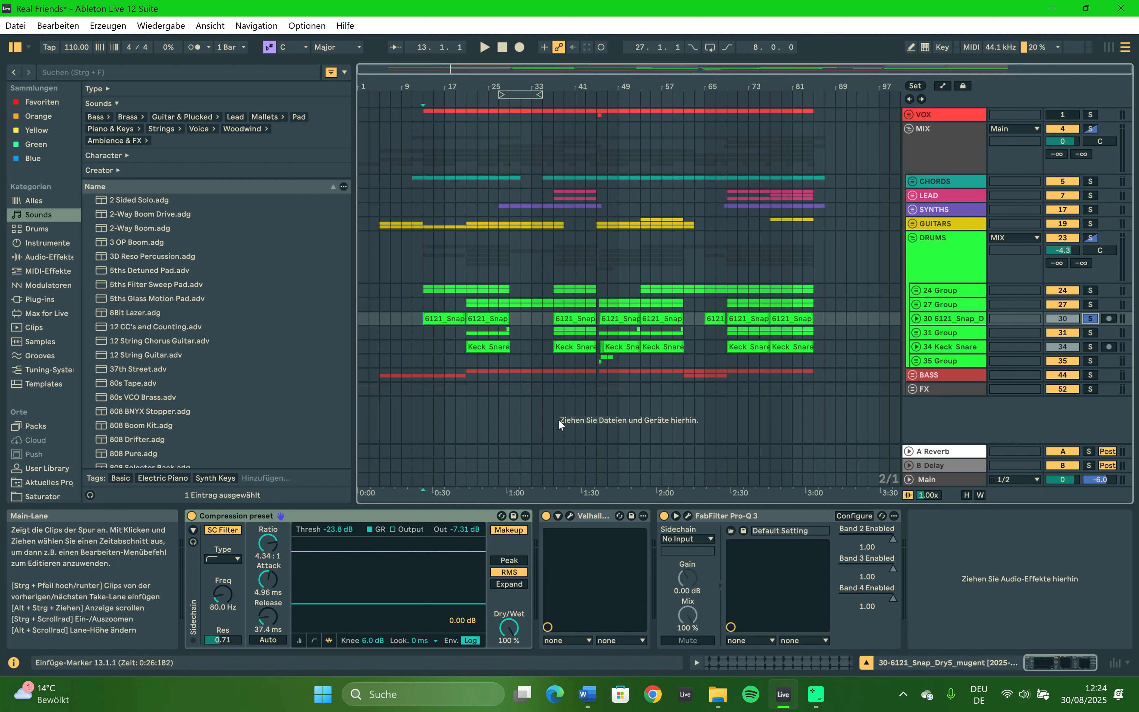
click(571, 515)
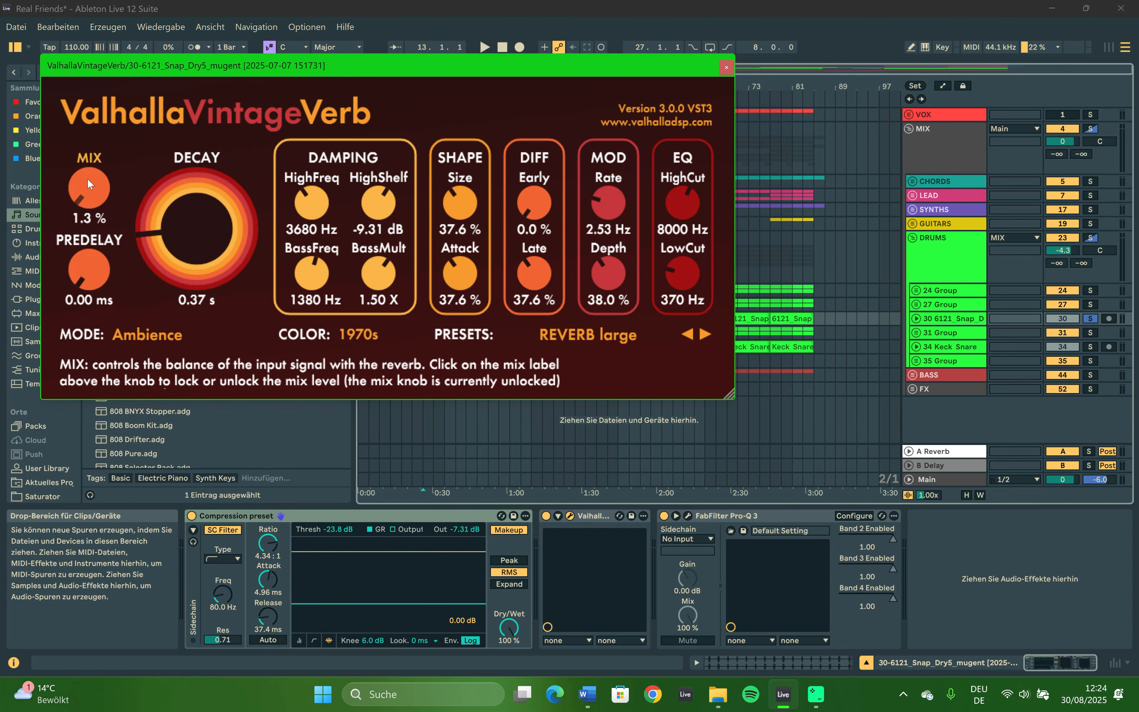
click(725, 69)
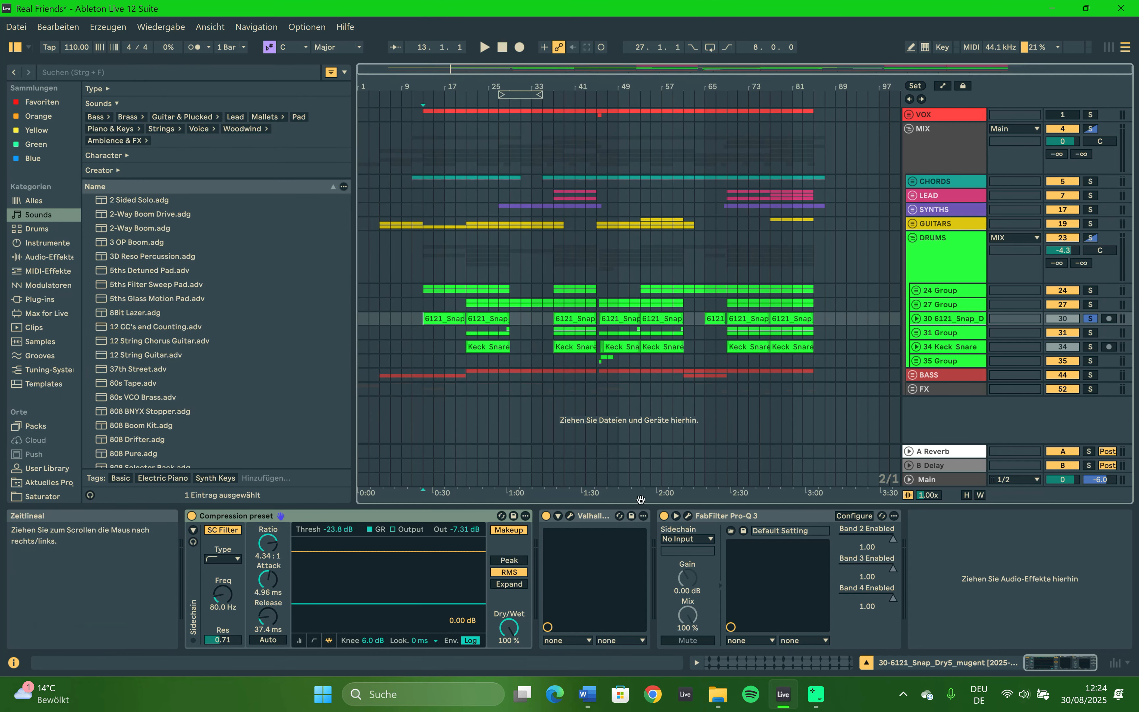
Inspect the ValhallaVintageVerb settings and preset list on the 6121 Snap track, keeping the current preset.
click(570, 516)
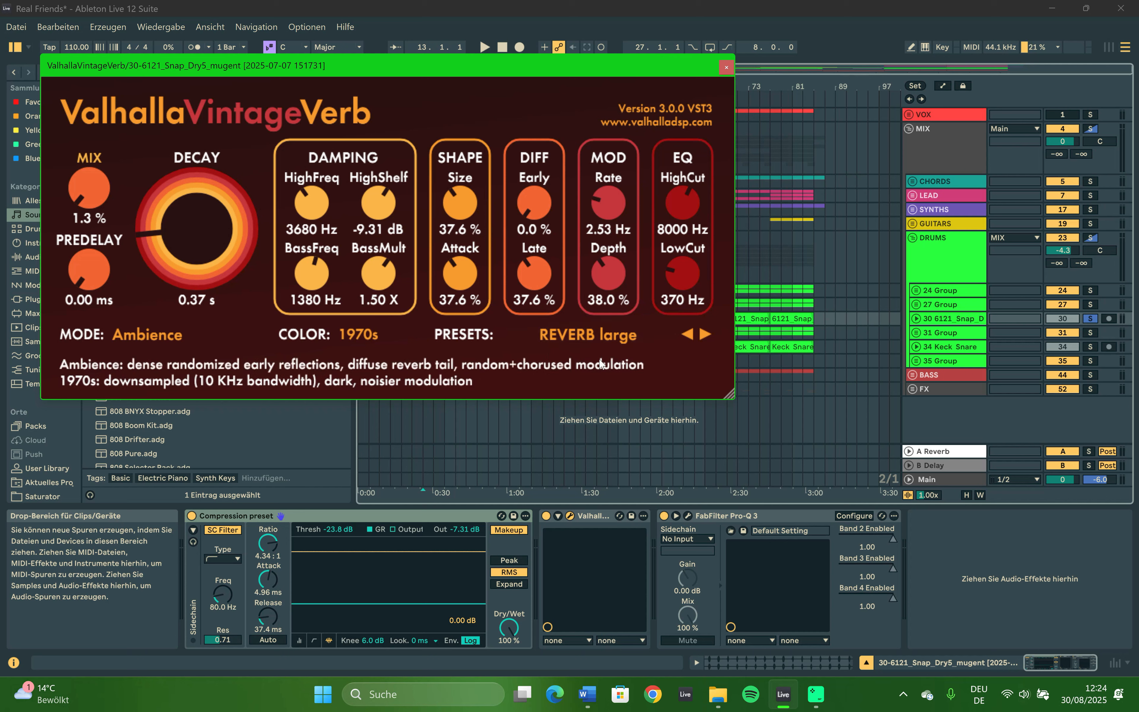
click(563, 335)
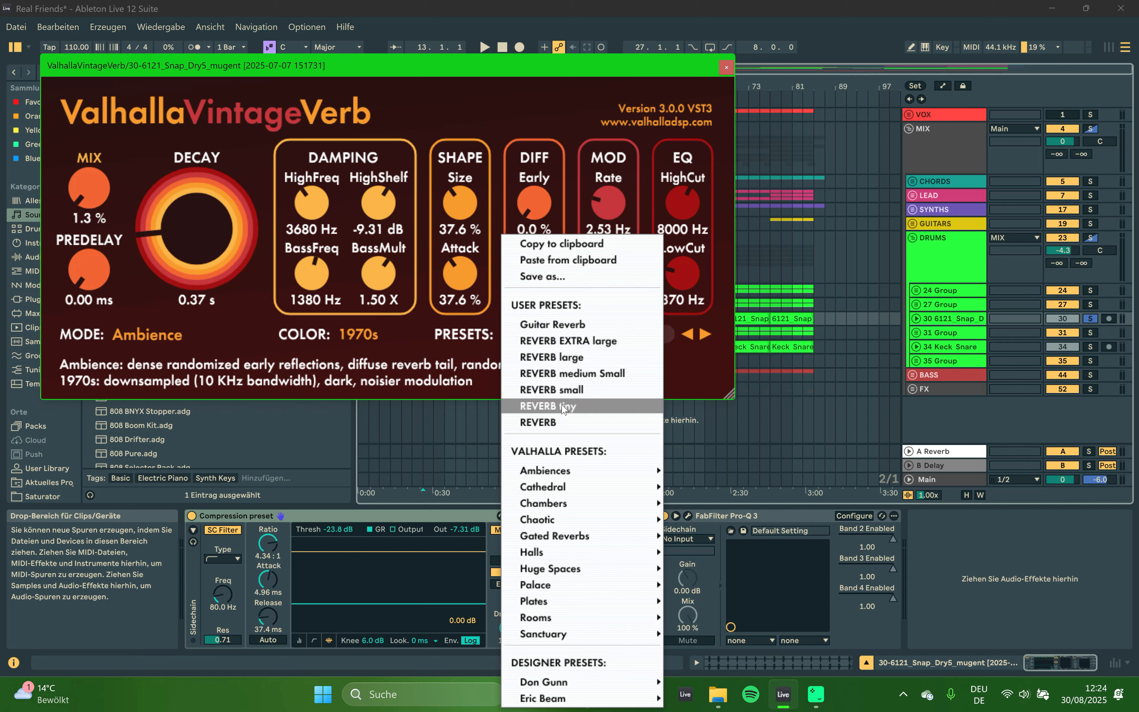
click(446, 101)
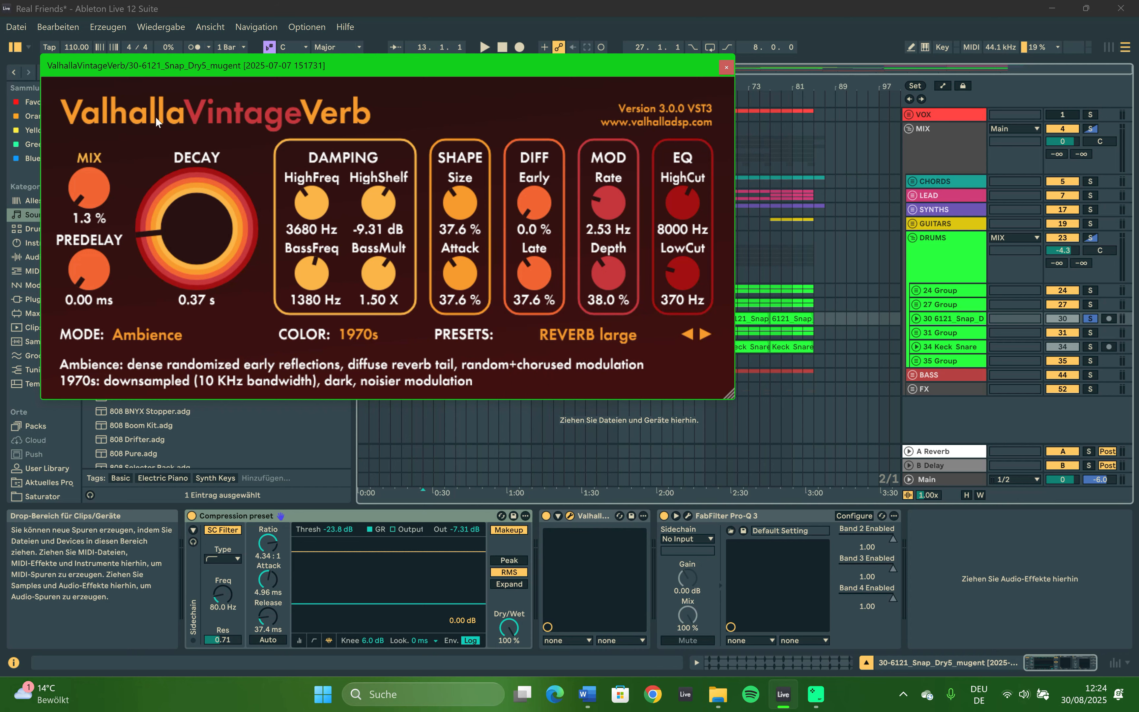
click(725, 67)
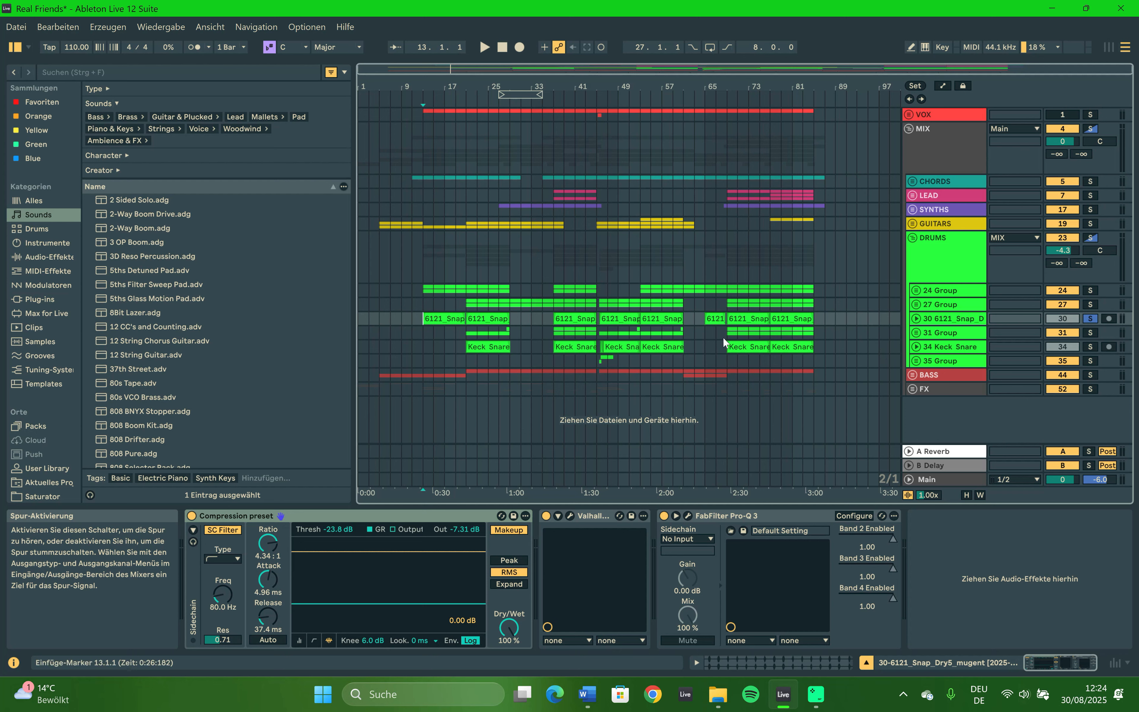
Play the soloed snap with ValhallaVintageVerb bypassed, and switch the reverb back on.
click(545, 517)
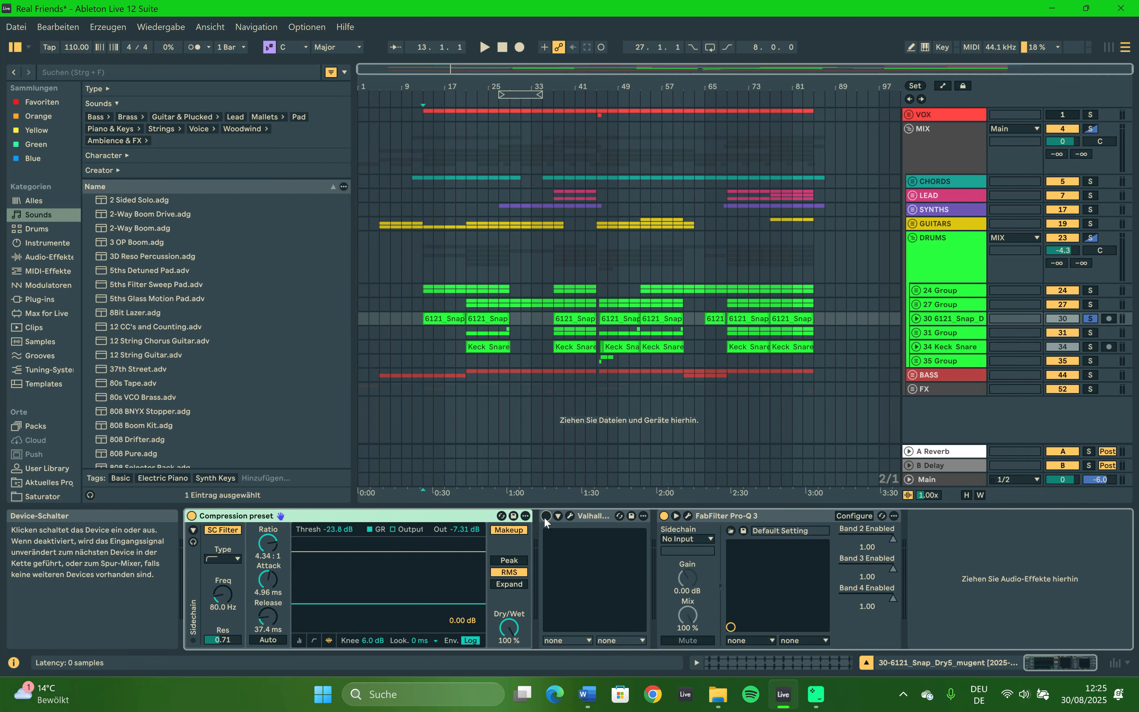
key(space)
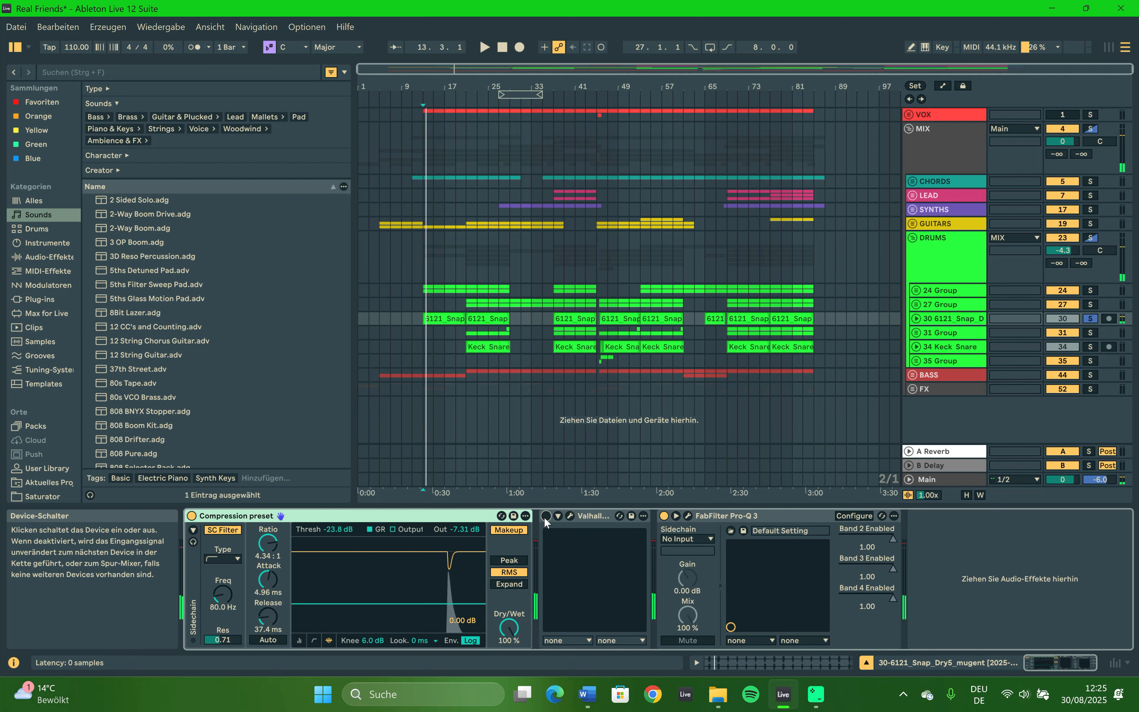
click(546, 516)
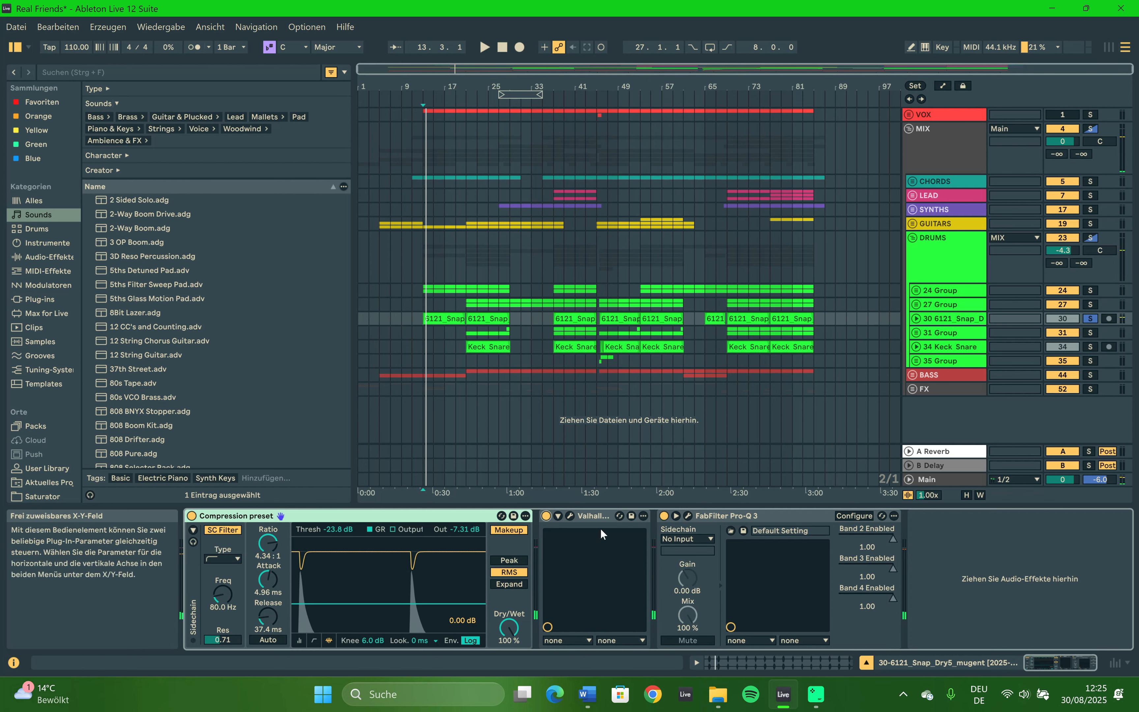
Examine the FabFilter Pro-Q 3 bands on the 6121 Snap track: low cut, mid dip and high cut.
click(688, 516)
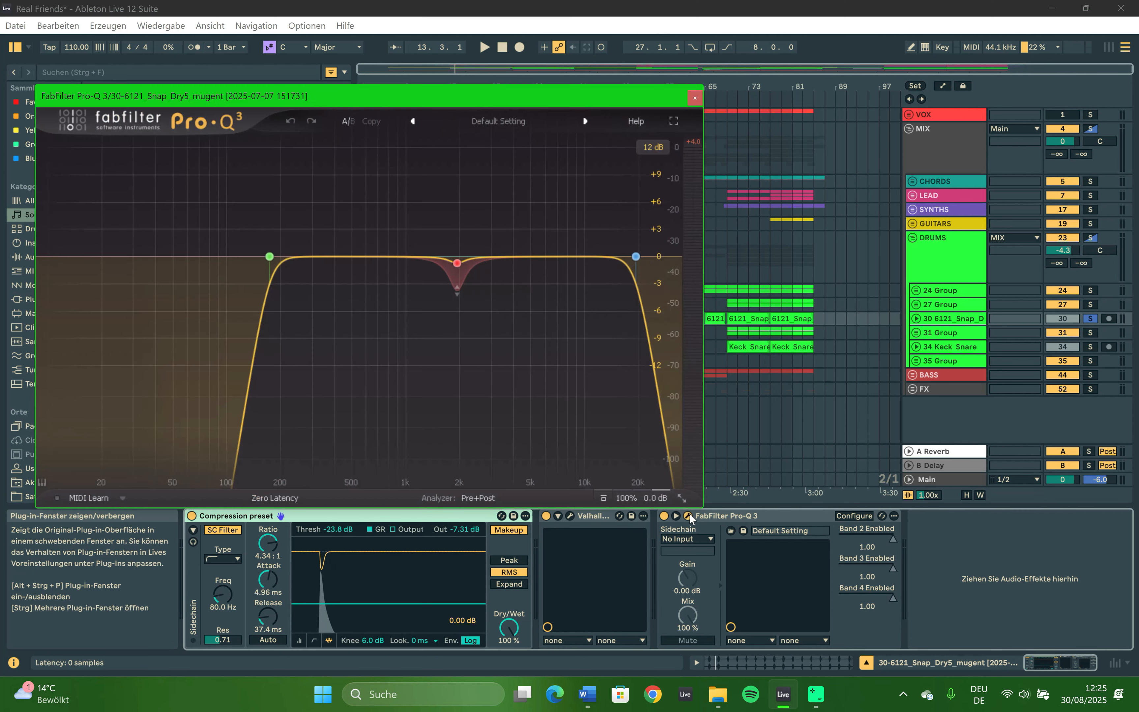
click(457, 263)
click(453, 233)
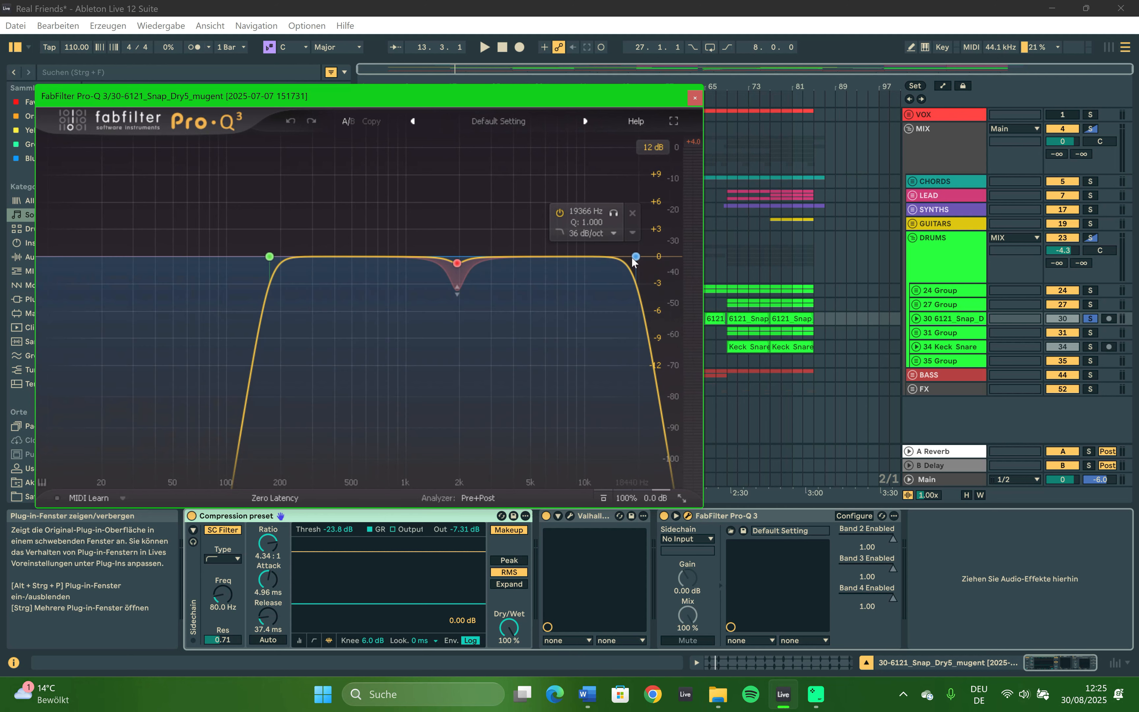
click(695, 98)
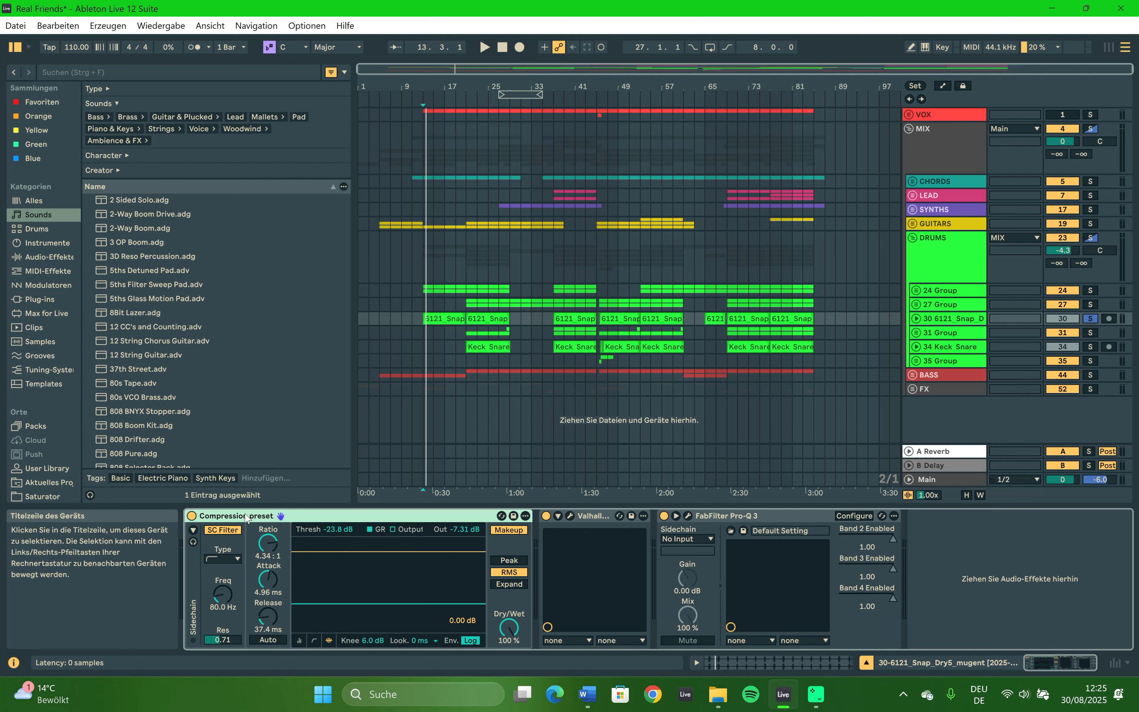
Unfold and refold the 6121 Snap track, and play it soloed from bar 13.
click(420, 319)
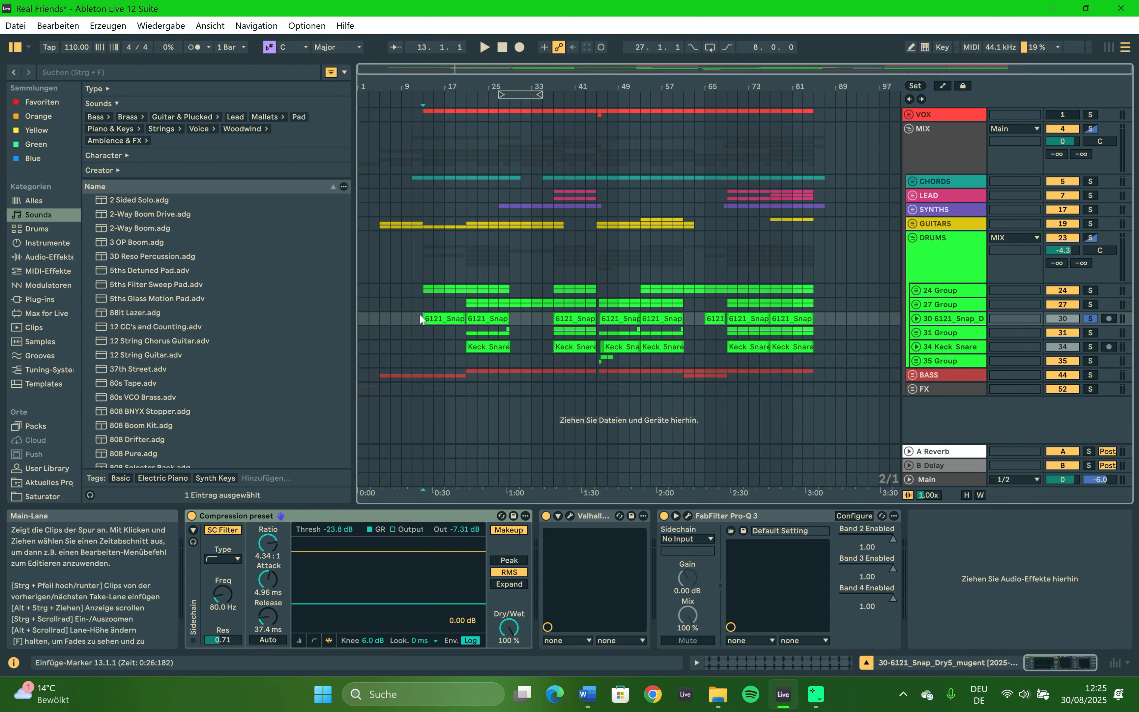
click(915, 318)
click(932, 365)
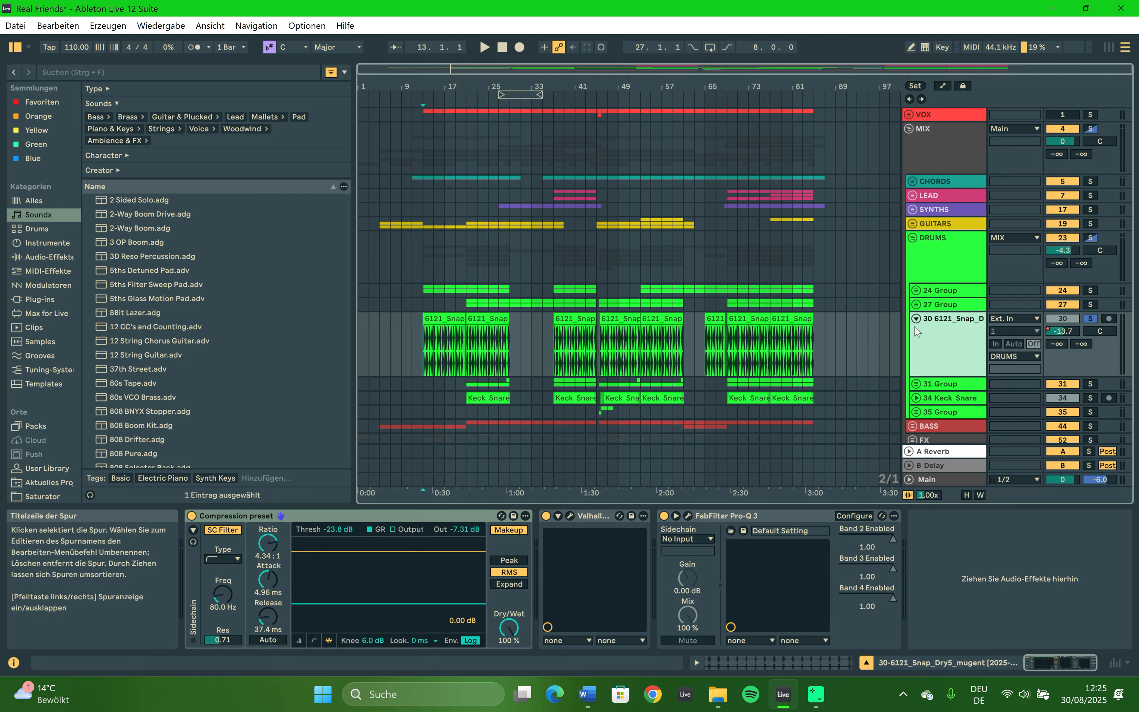
key(Left)
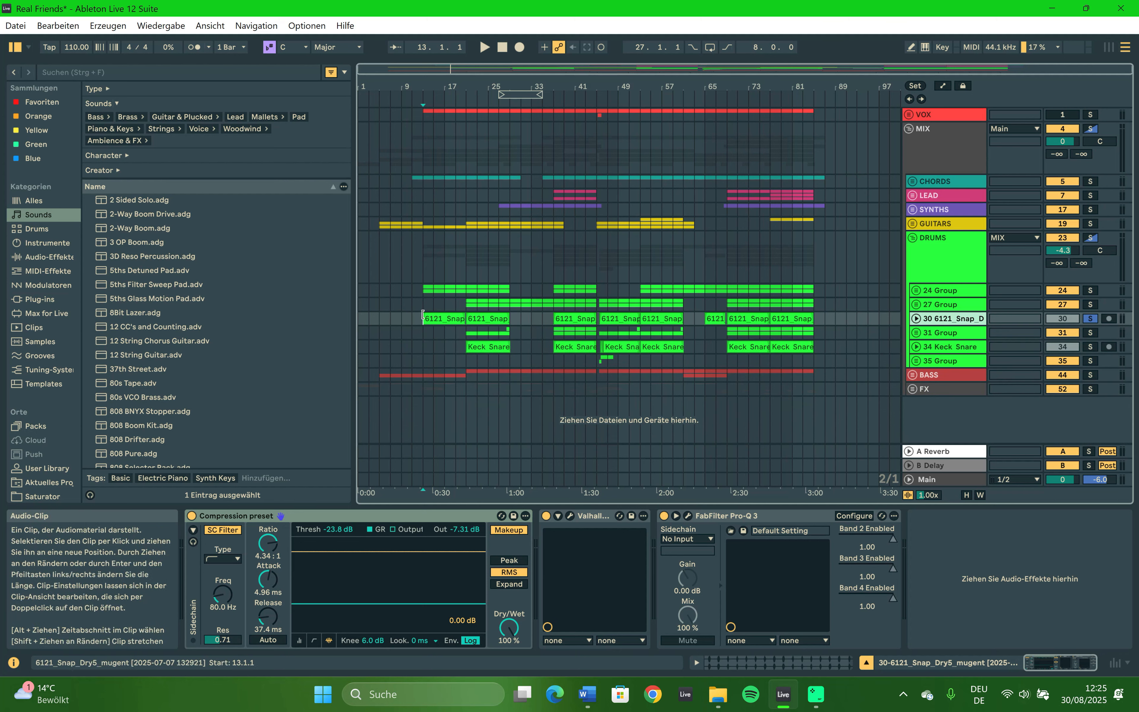
key(space)
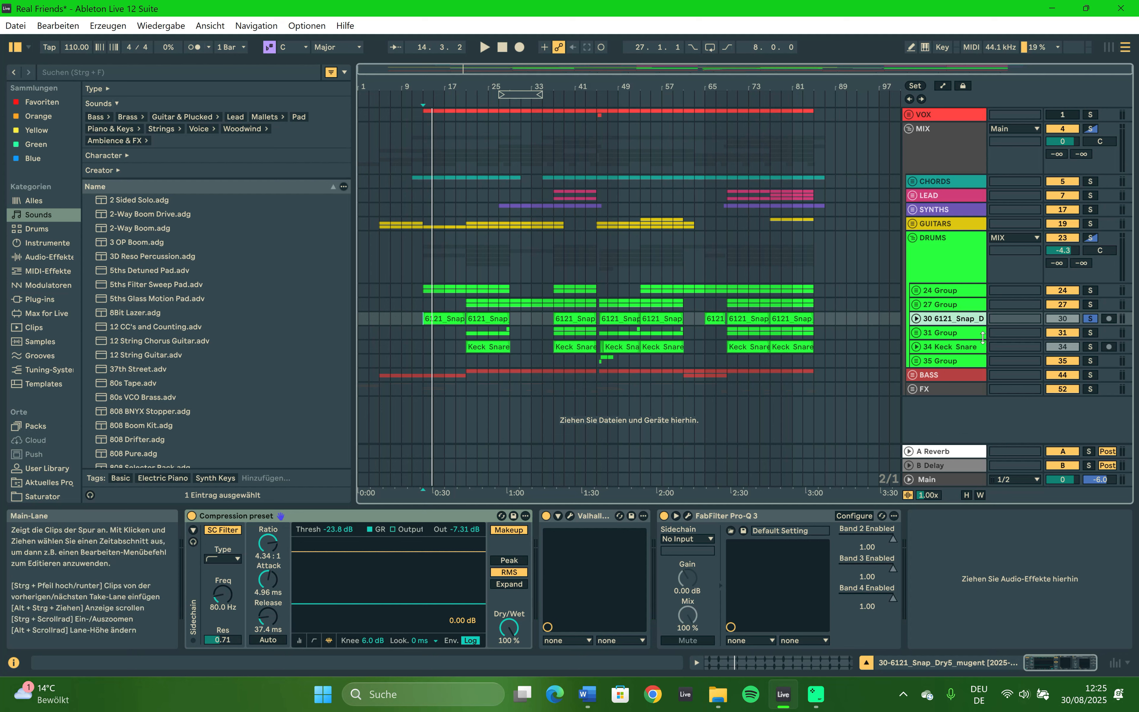
Solo and unfold 31 Group, and play only track 33 feal the rtm snare from bar 21.
click(1091, 333)
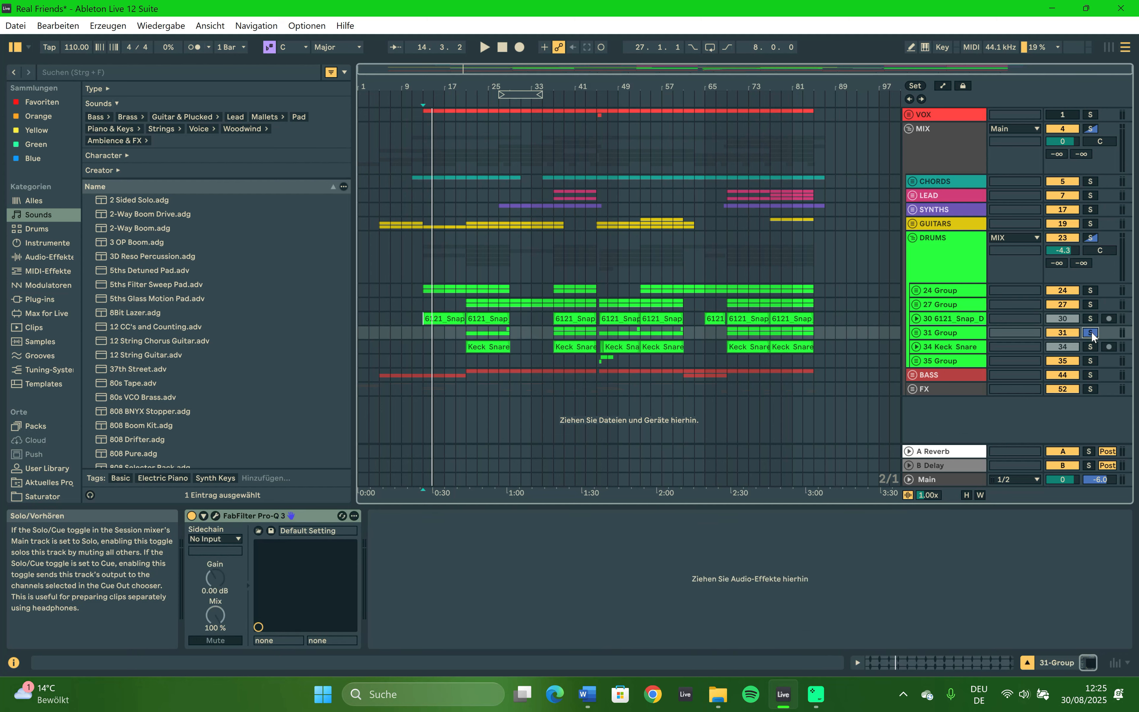
click(916, 332)
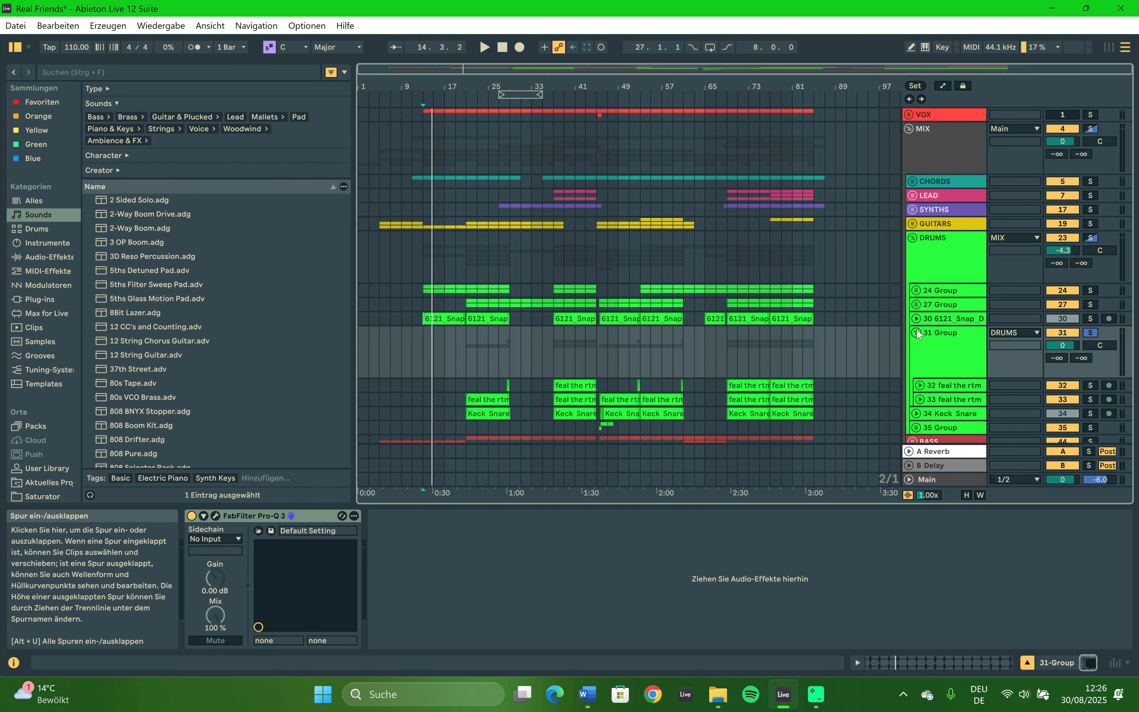
scroll(485, 358, down, 3)
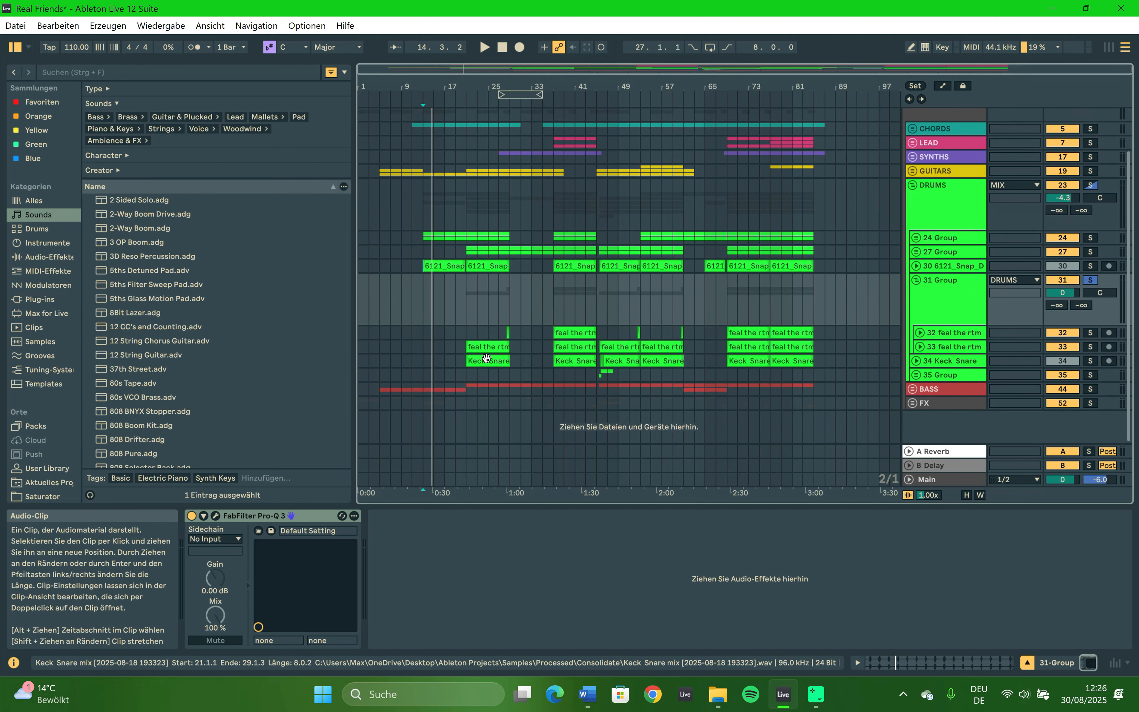
click(464, 346)
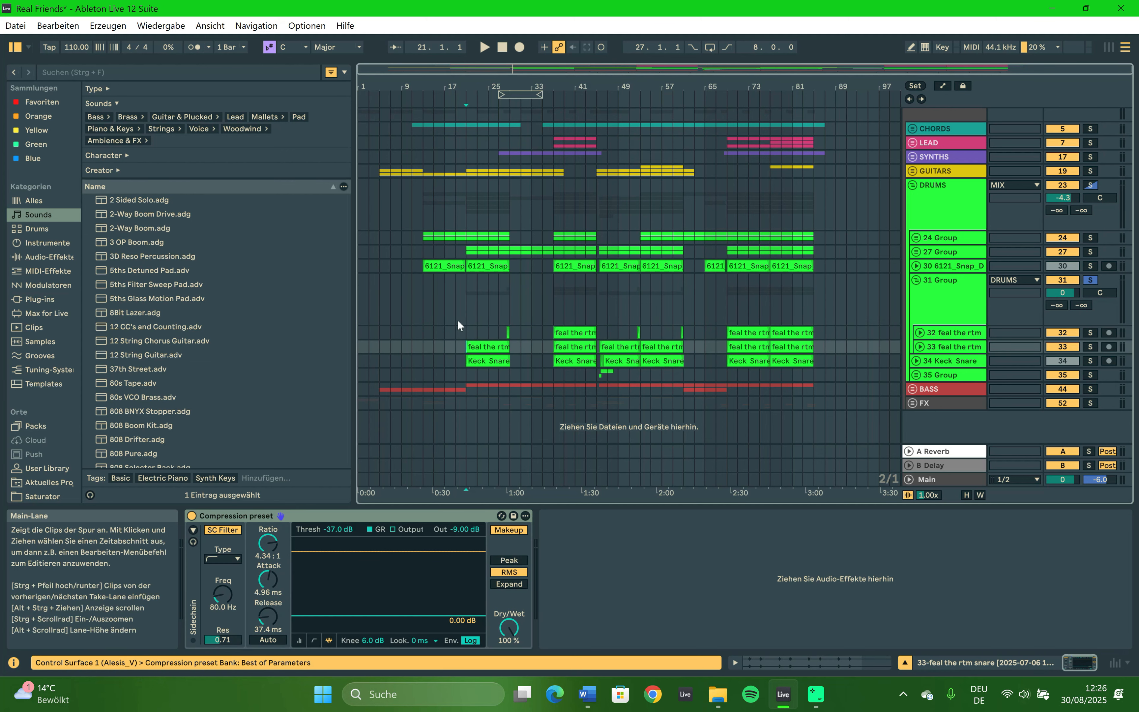
click(1090, 347)
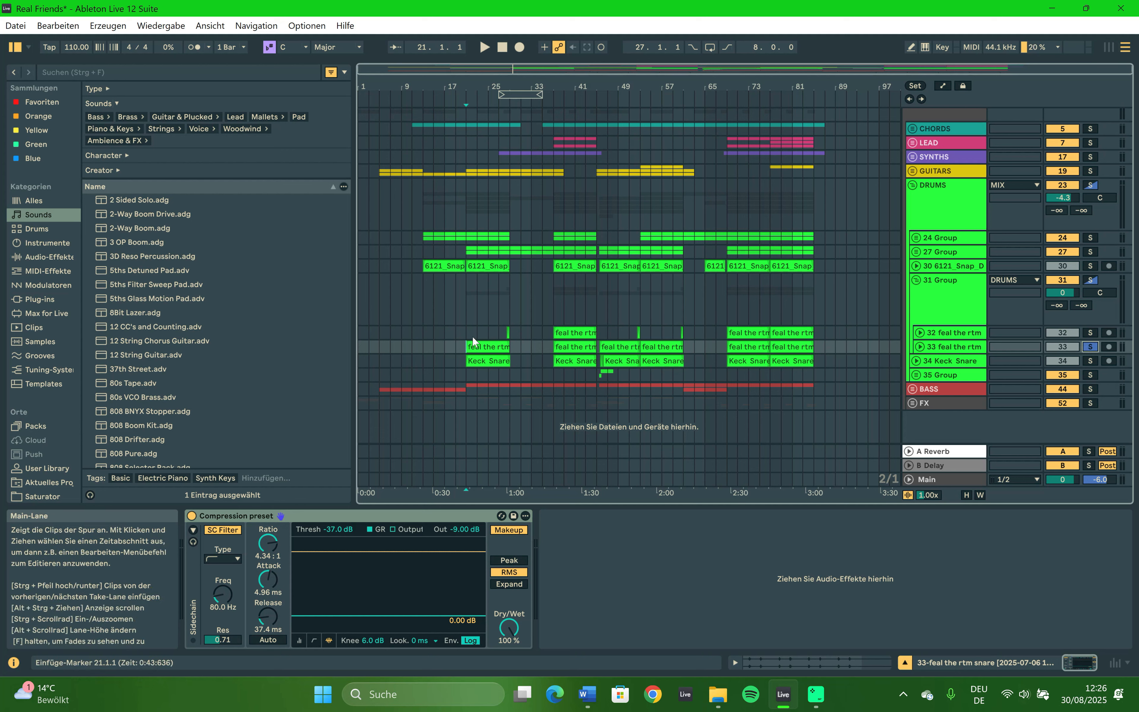
key(space)
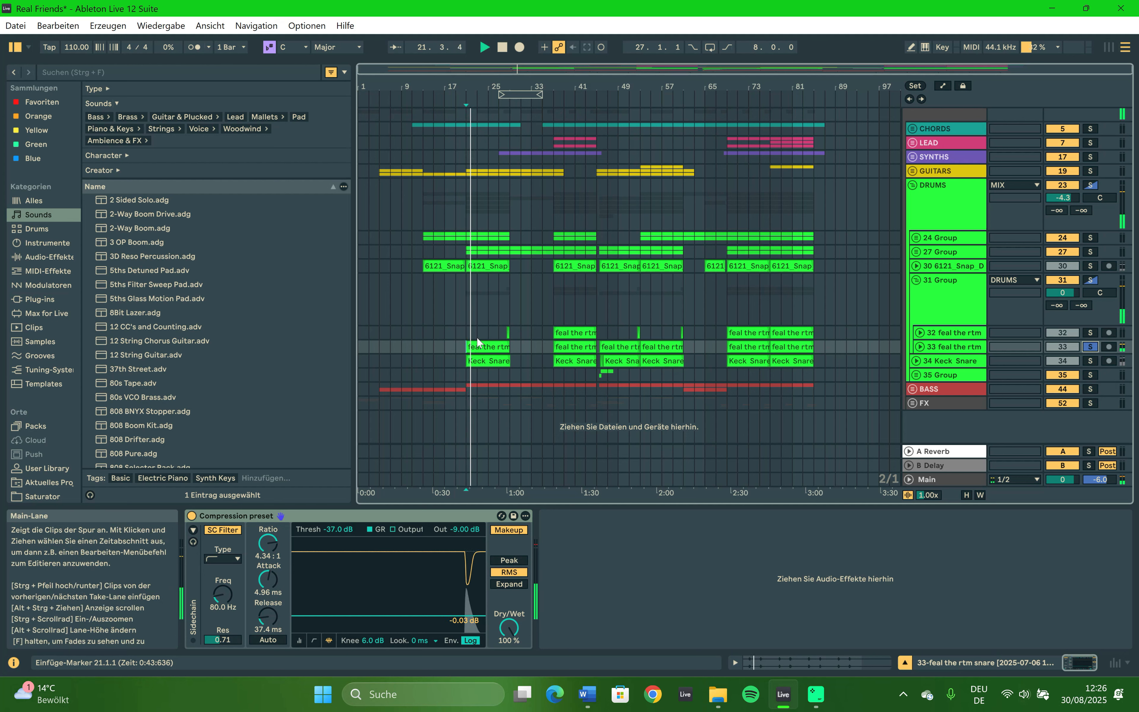
key(space)
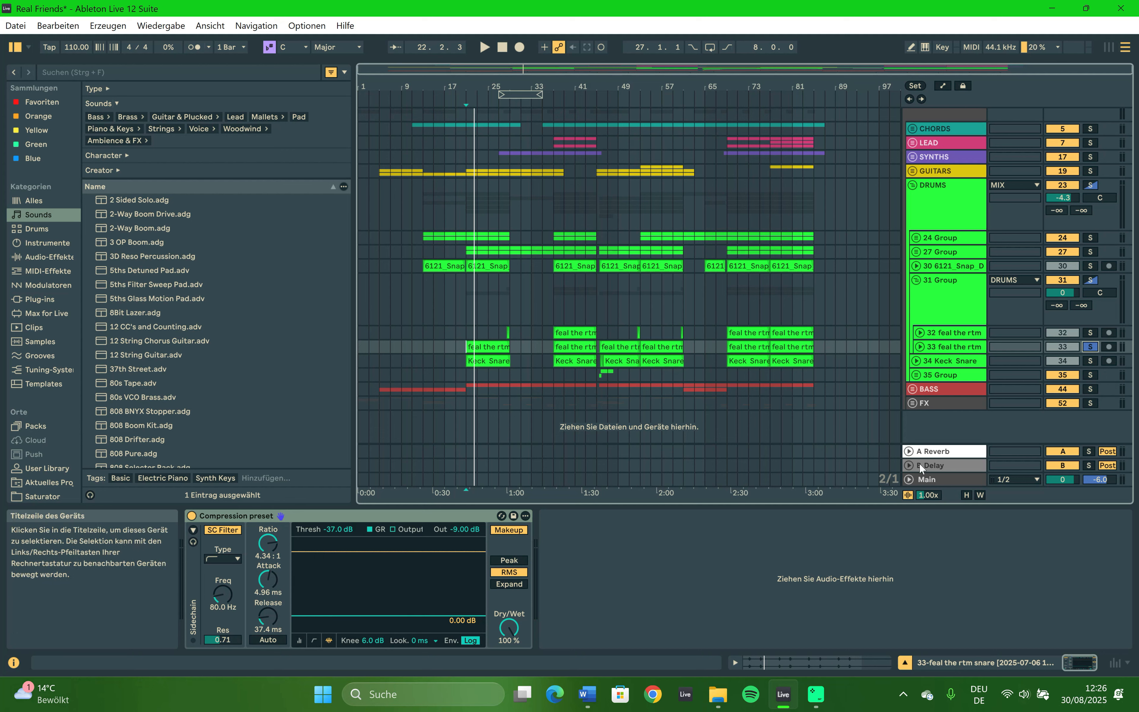
Solo track 32 feal the rtm snare and play it from its first short clip before bar 29.
click(955, 336)
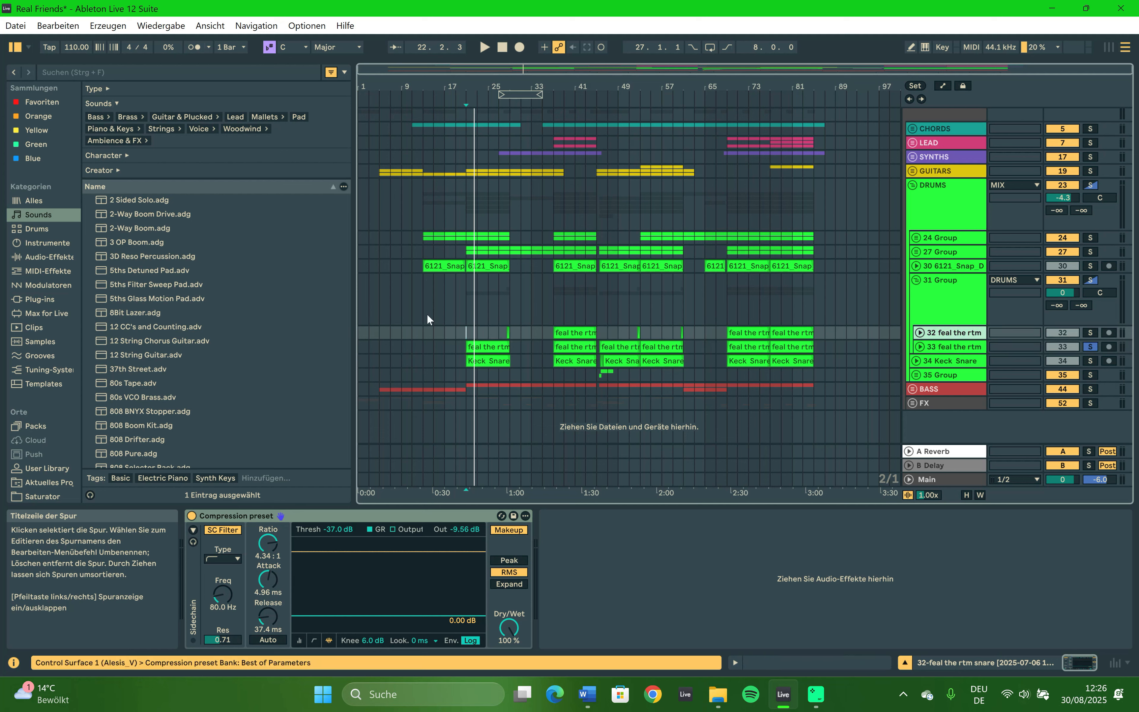
click(506, 330)
key(space)
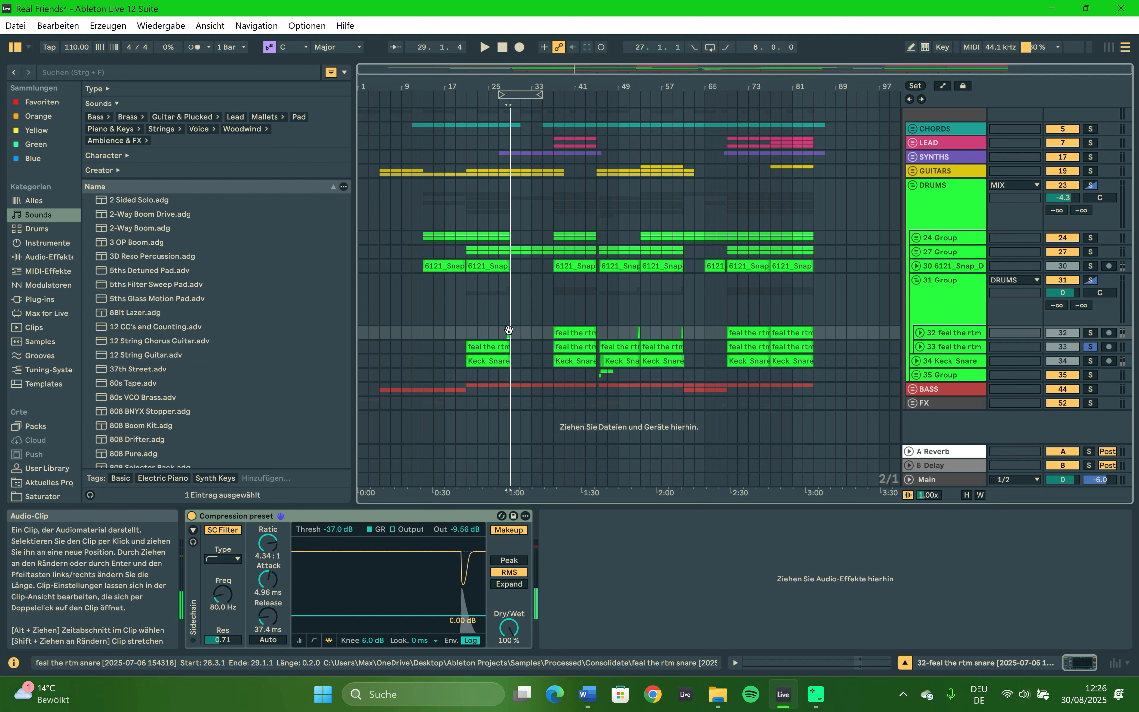
click(1090, 333)
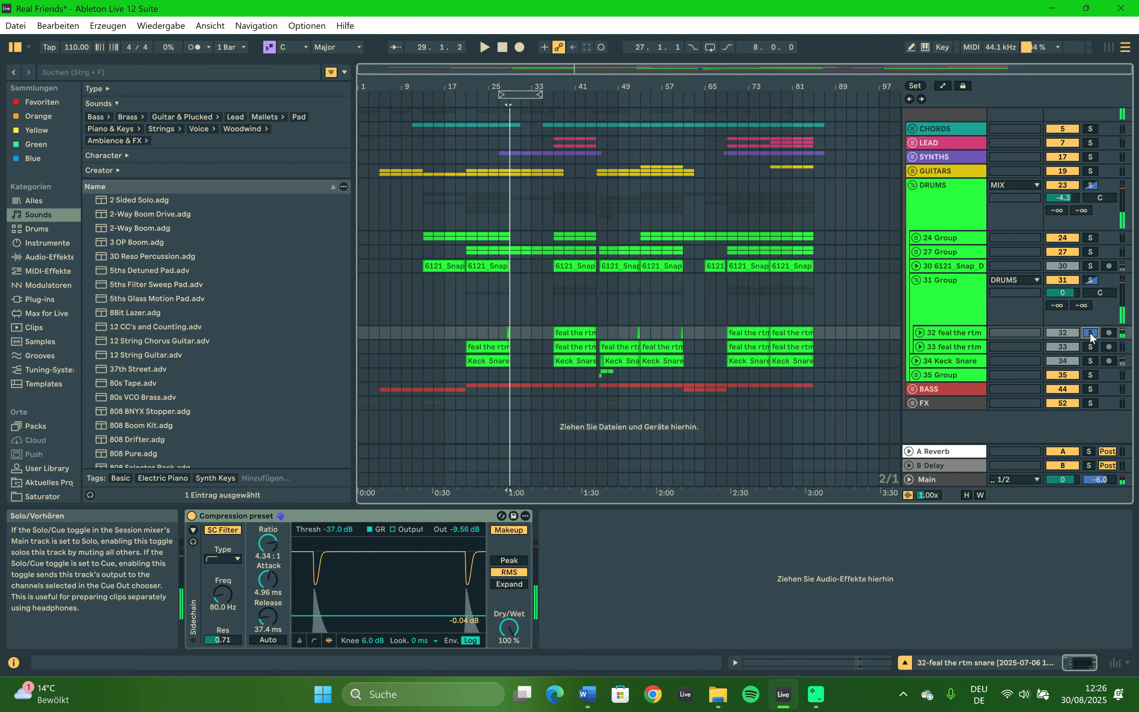
Solo the whole 31 Group and play both snare layers together from bar 27.
click(1090, 281)
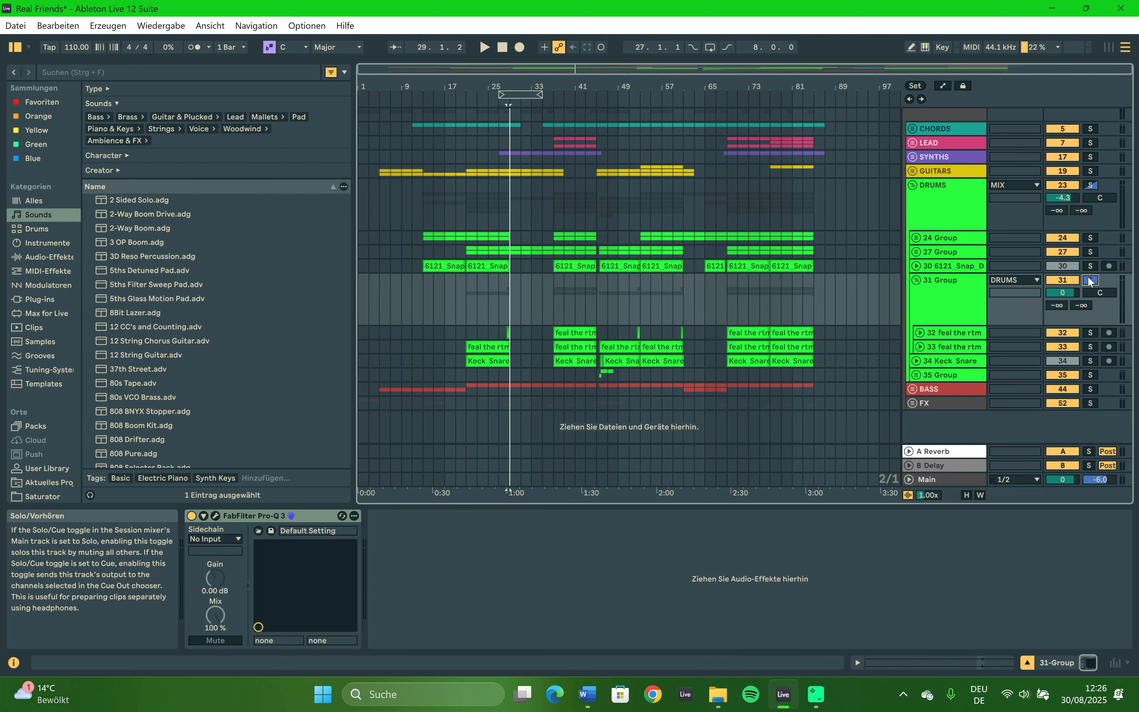
click(498, 332)
key(space)
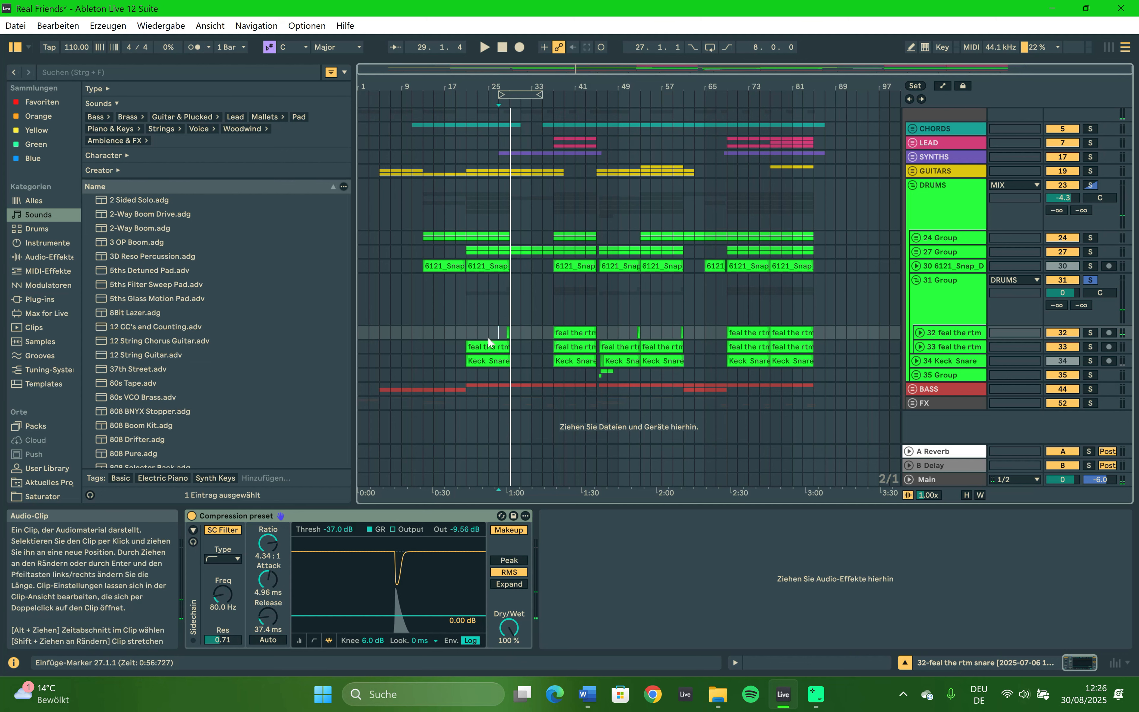
Compare the compressor settings on tracks 32 and 33 inside 31 Group.
click(947, 347)
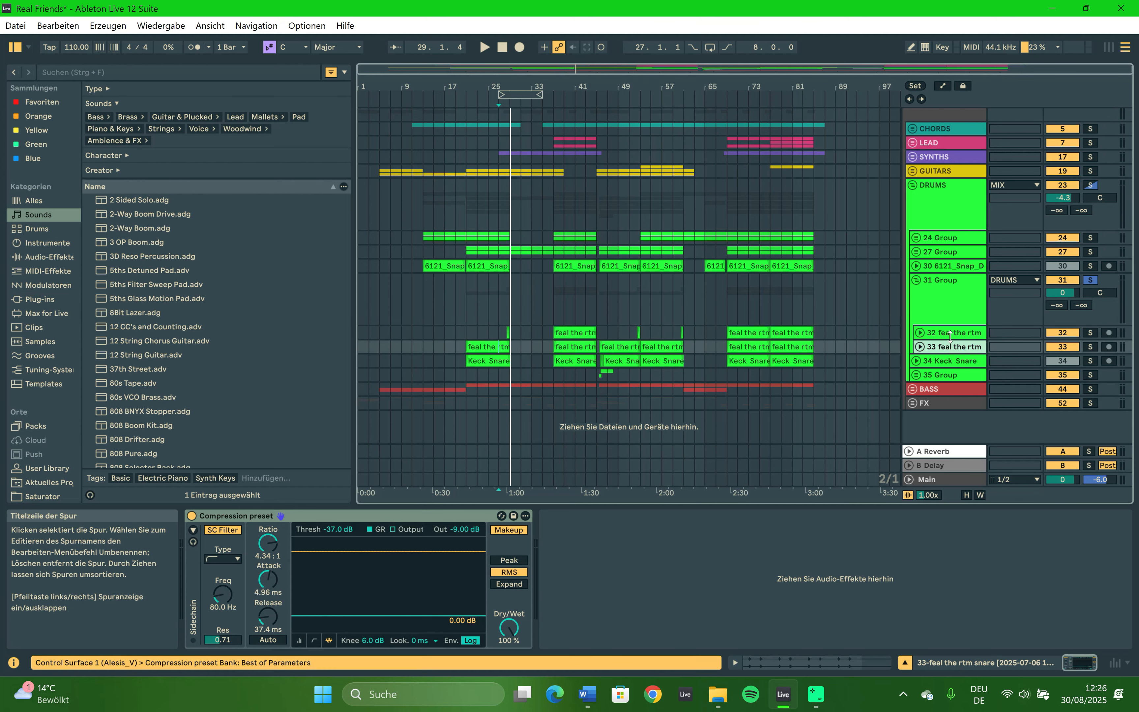
click(953, 333)
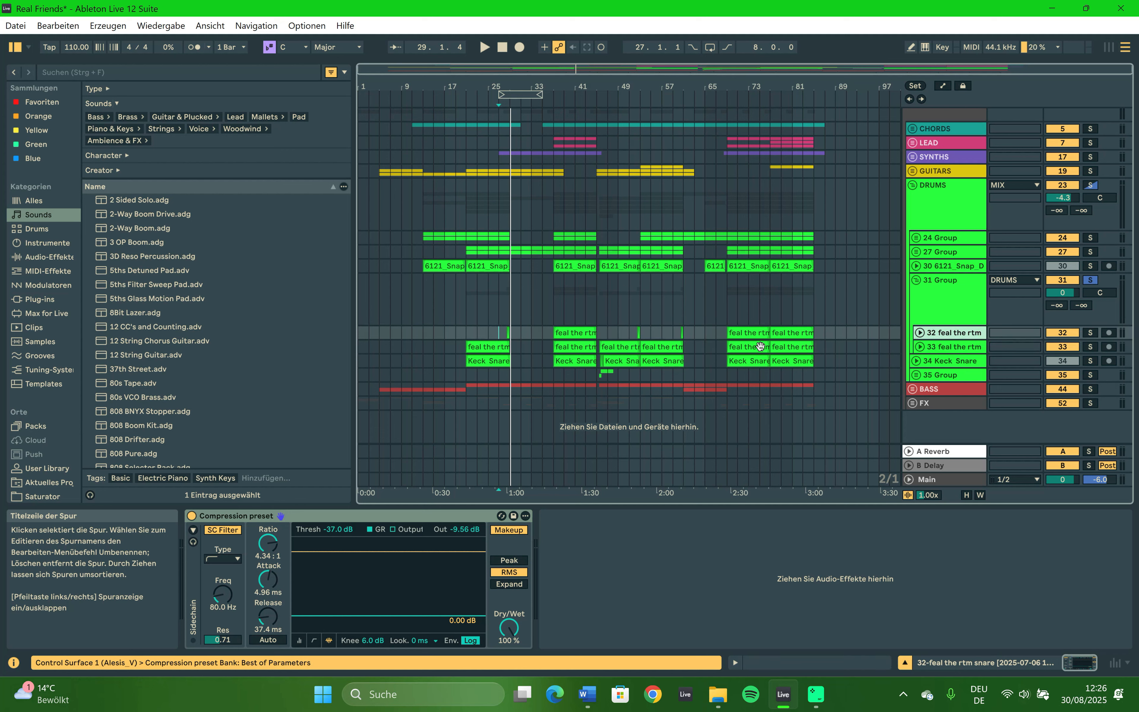
click(961, 348)
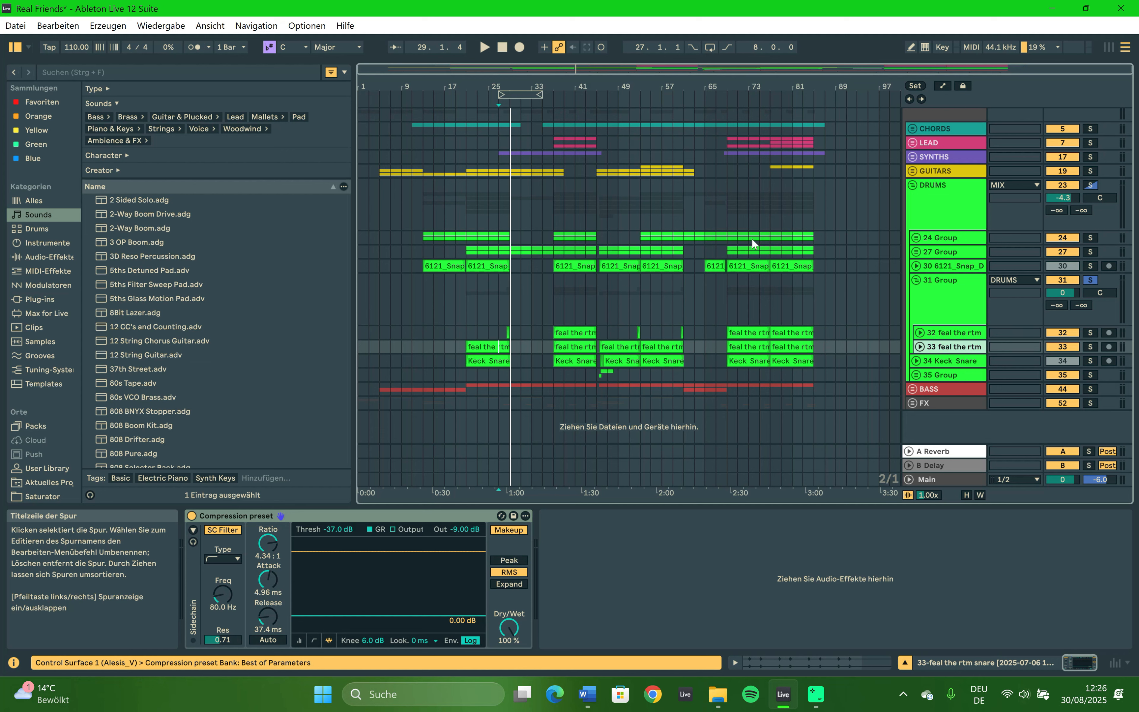
Examine the low cut and high cut in FabFilter Pro-Q 3 on 31 Group, and play the soloed group from bar 27.
click(944, 299)
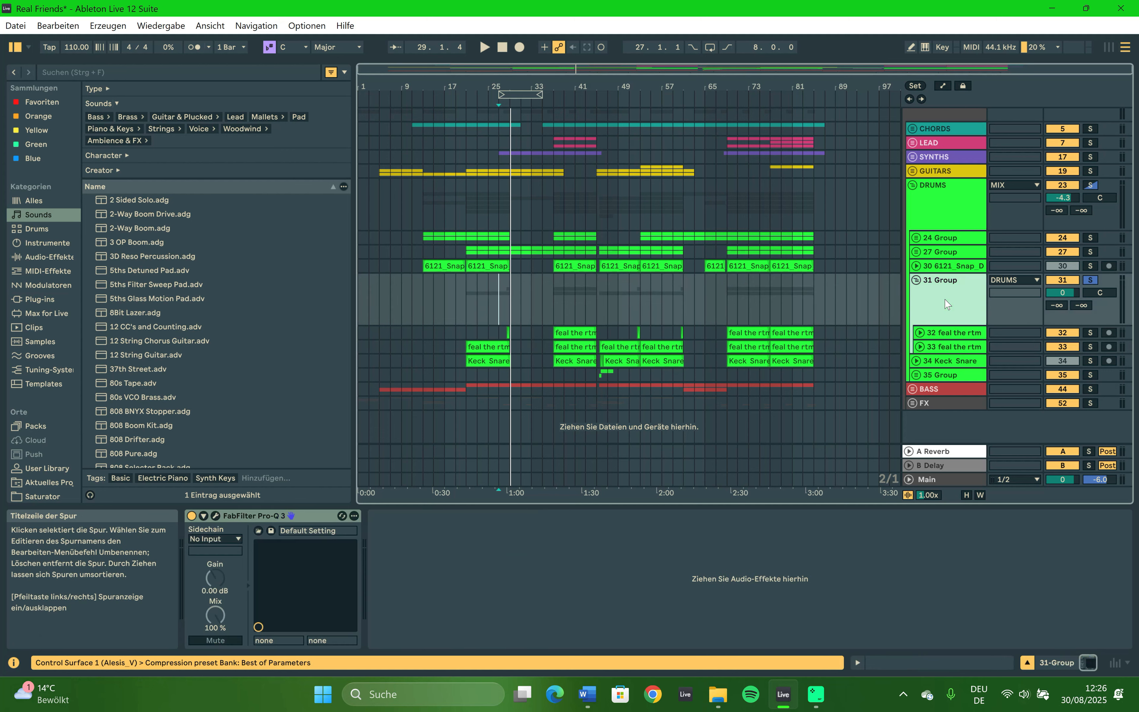
click(216, 515)
mouse_move(239, 283)
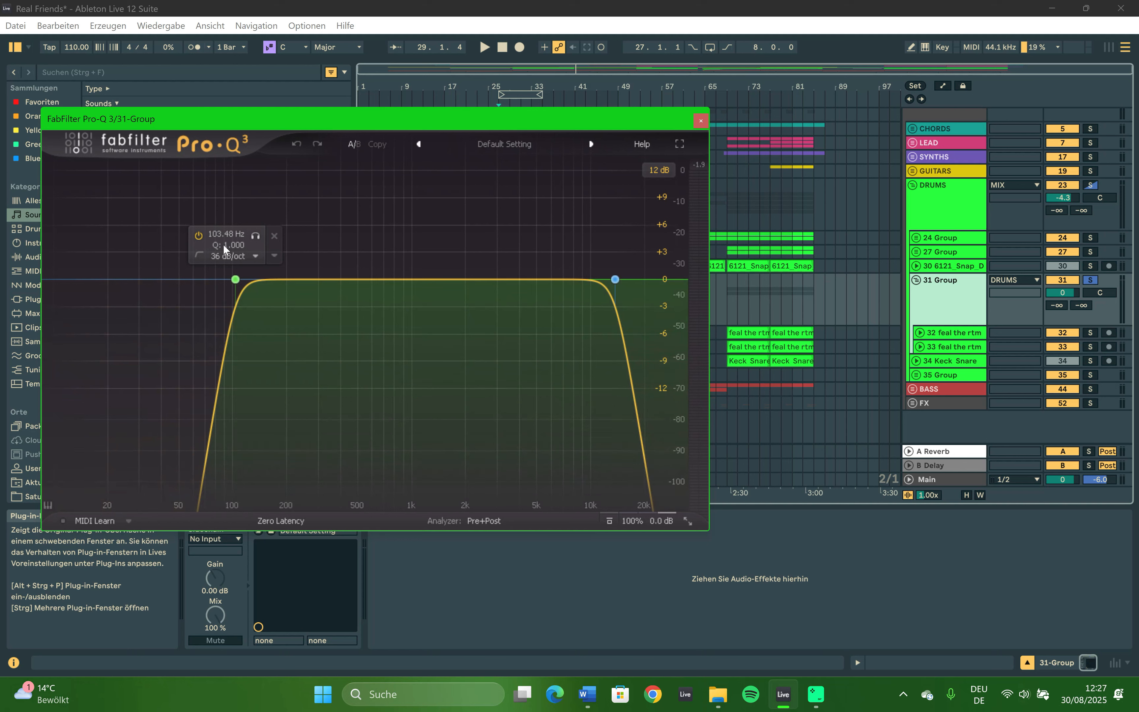
mouse_move(589, 277)
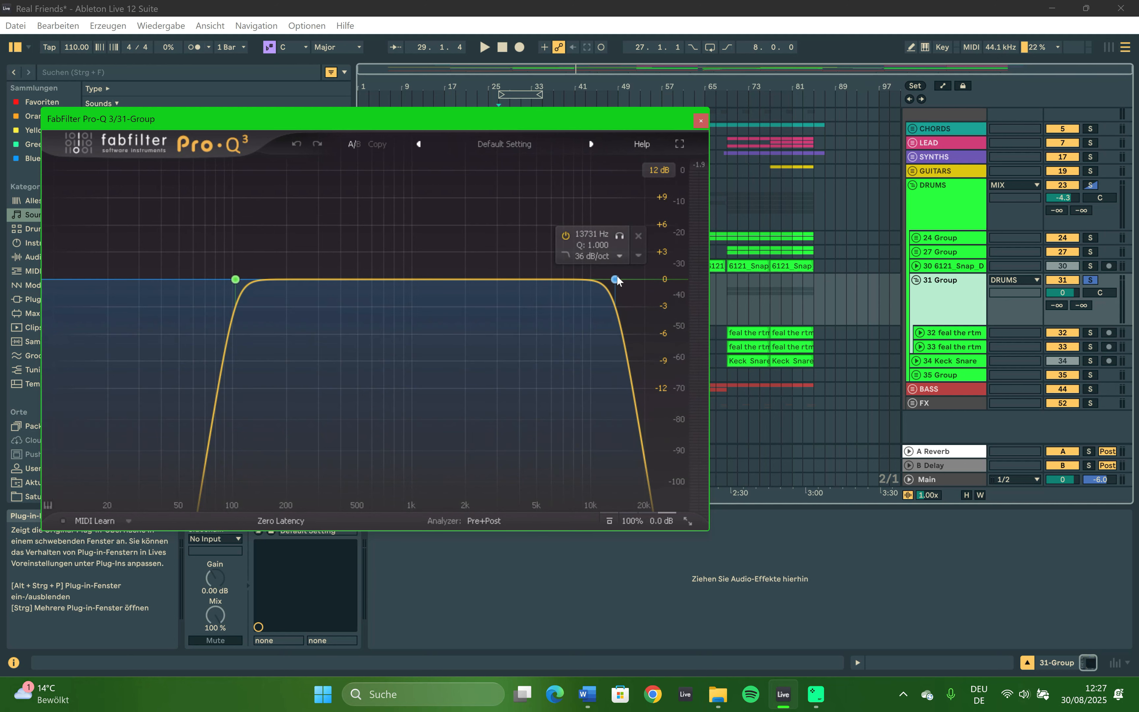
click(699, 123)
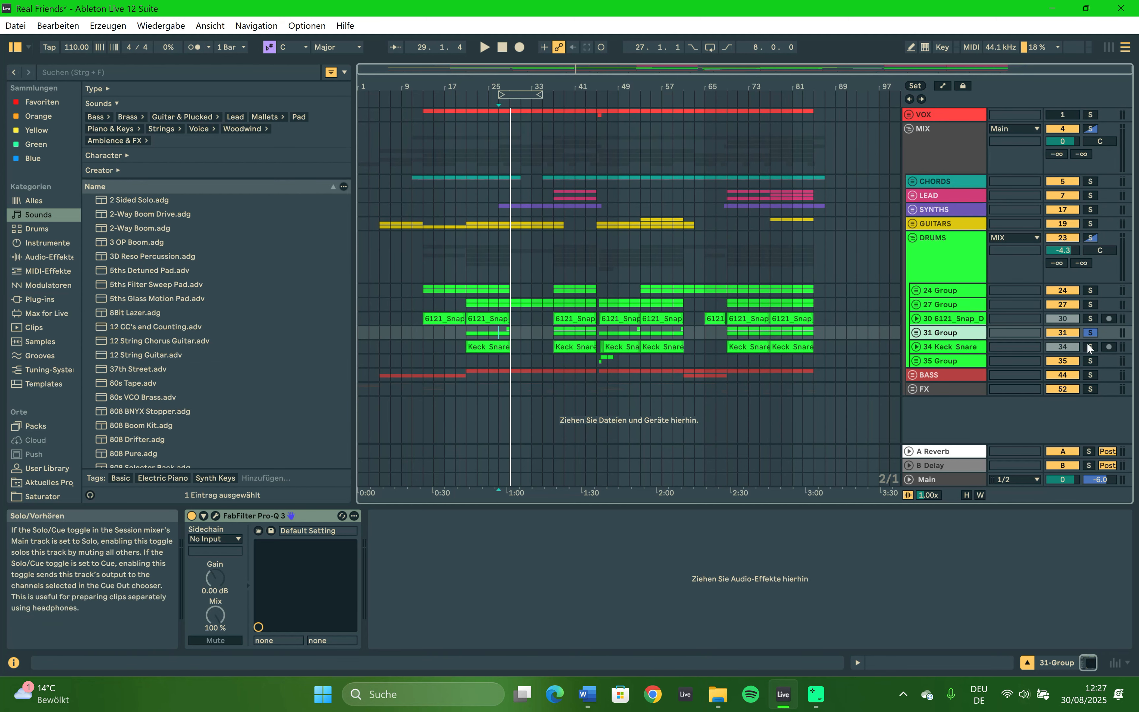
key(space)
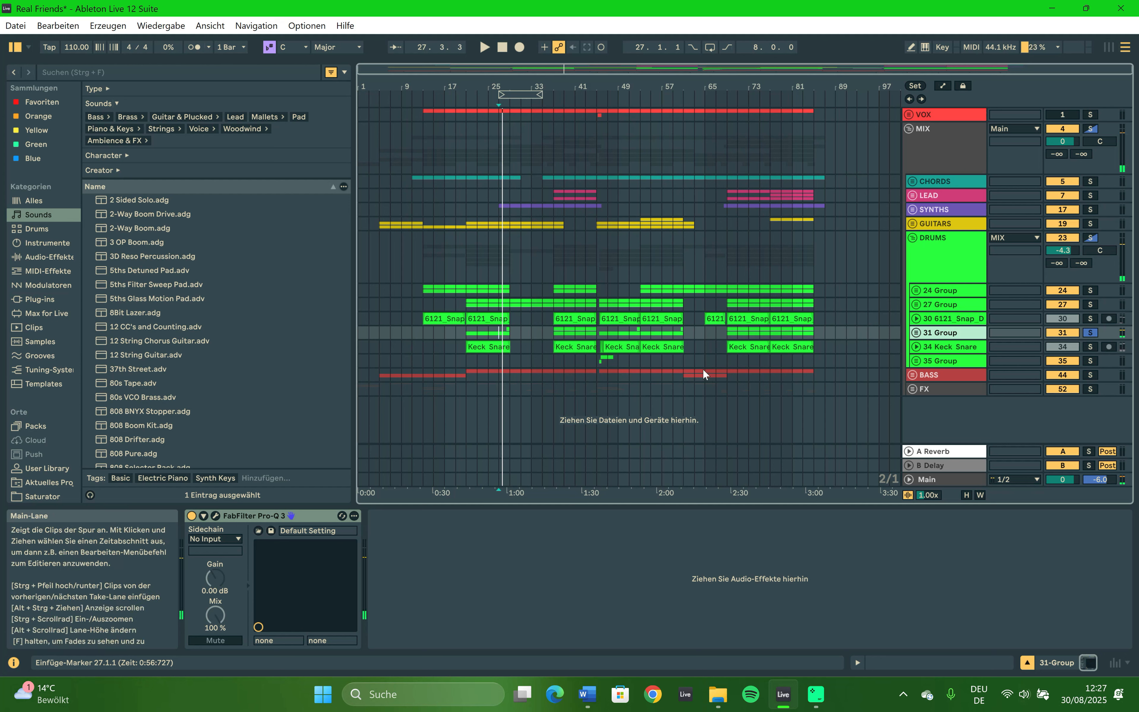
Solo the 34 Keck Snare track in place of 31 Group.
click(1089, 347)
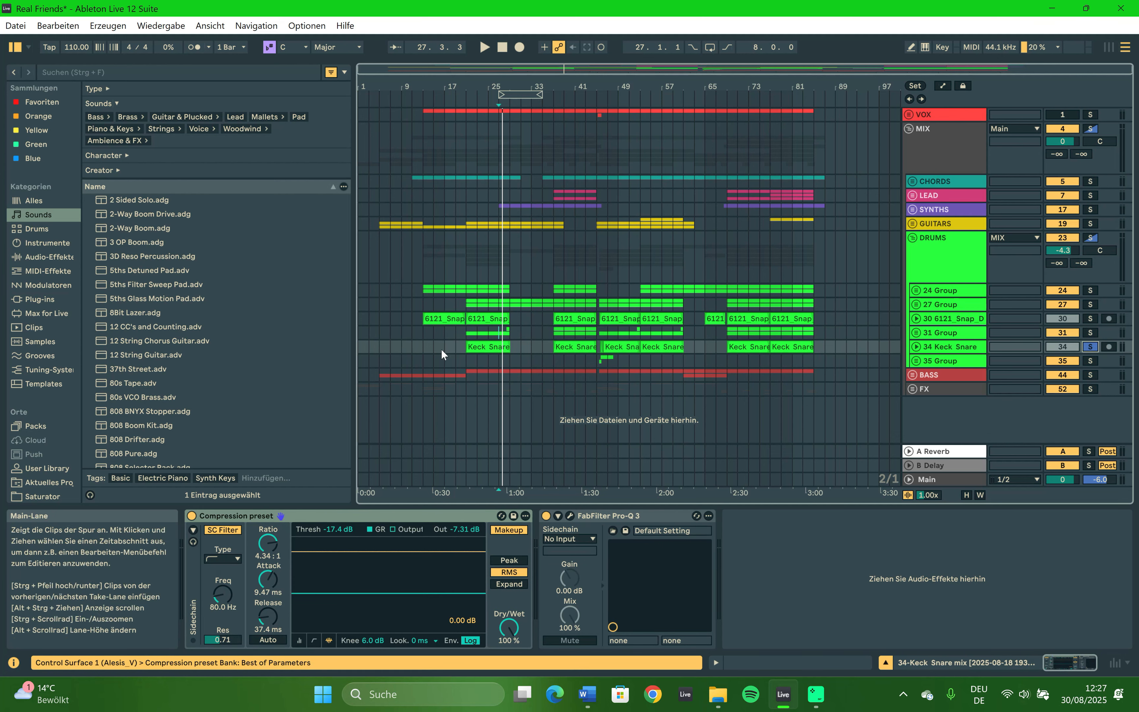
Play the soloed 34 Keck Snare track from bar 21 and open its FabFilter Pro-Q 3.
click(464, 347)
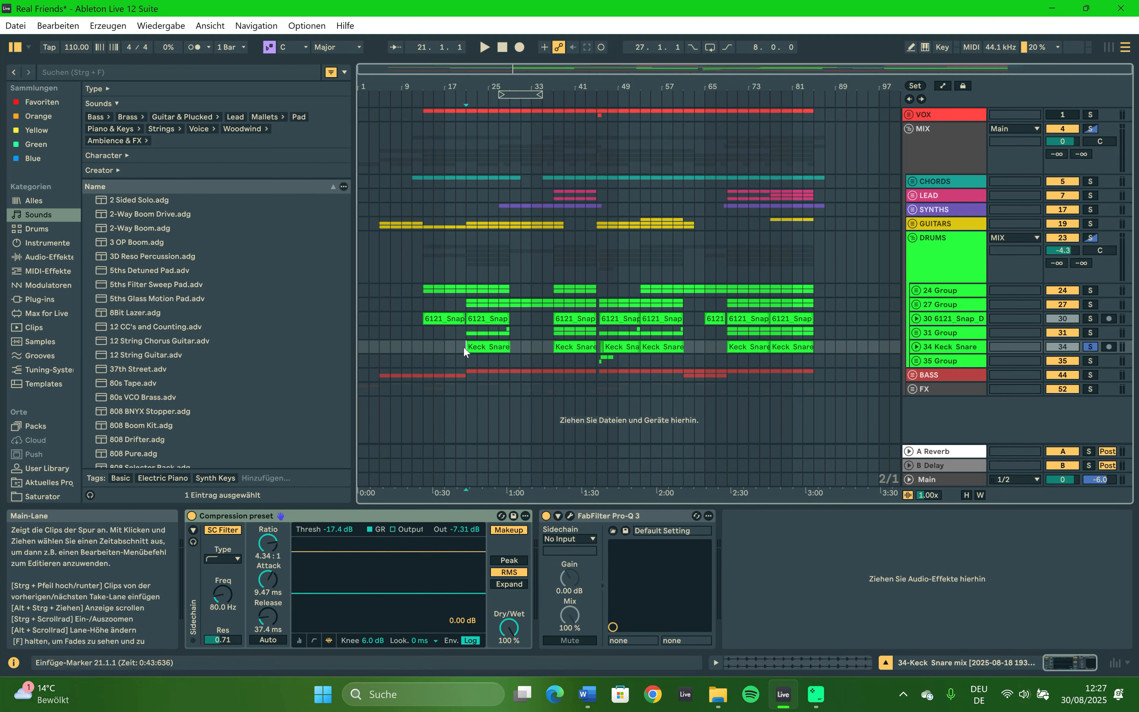
key(space)
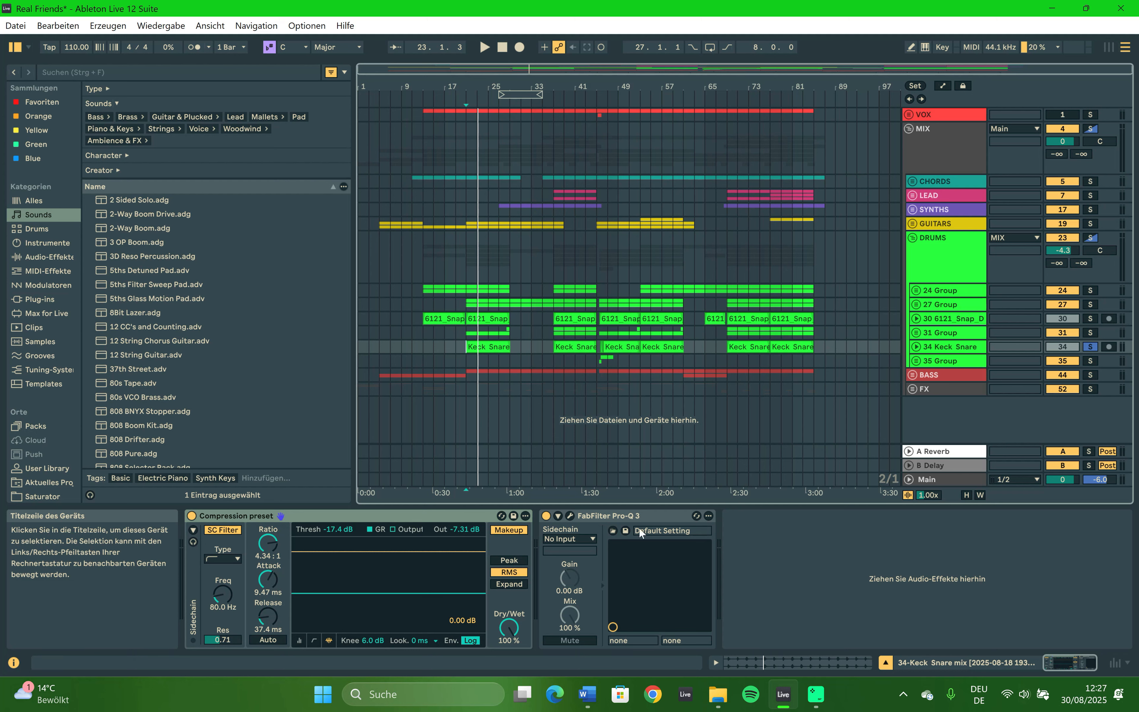
click(569, 515)
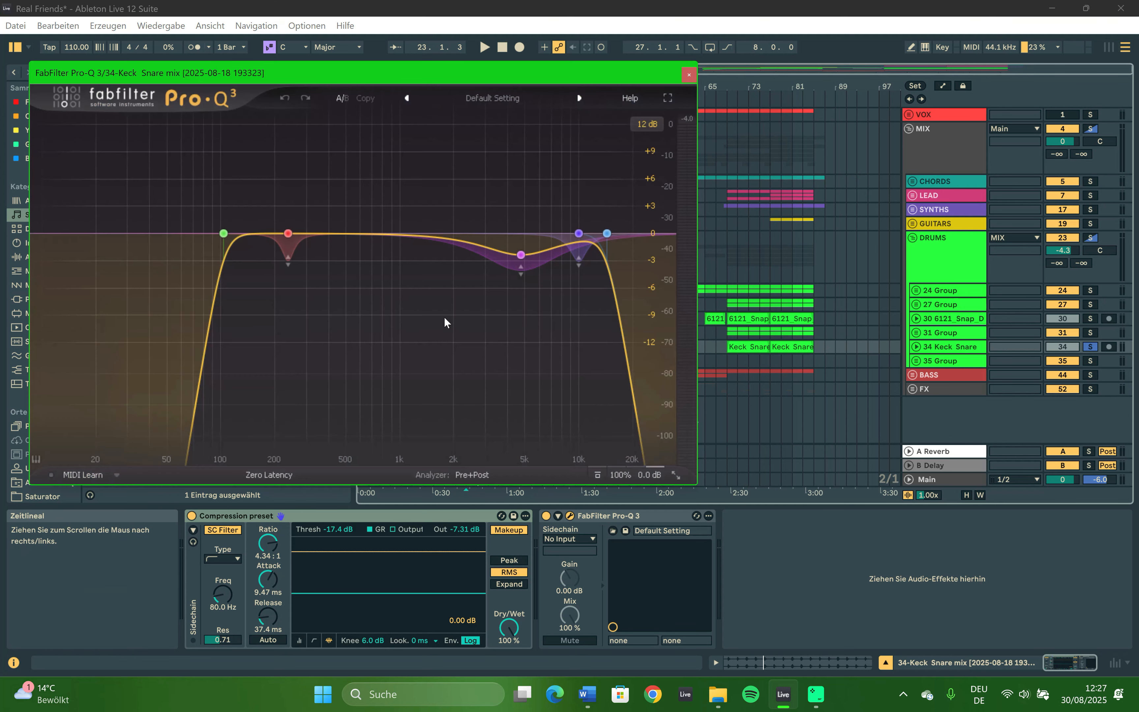
Compare the snare with the 4739.6 Hz bell band bypassed and re-enabled while playing from bar 21.
mouse_move(505, 262)
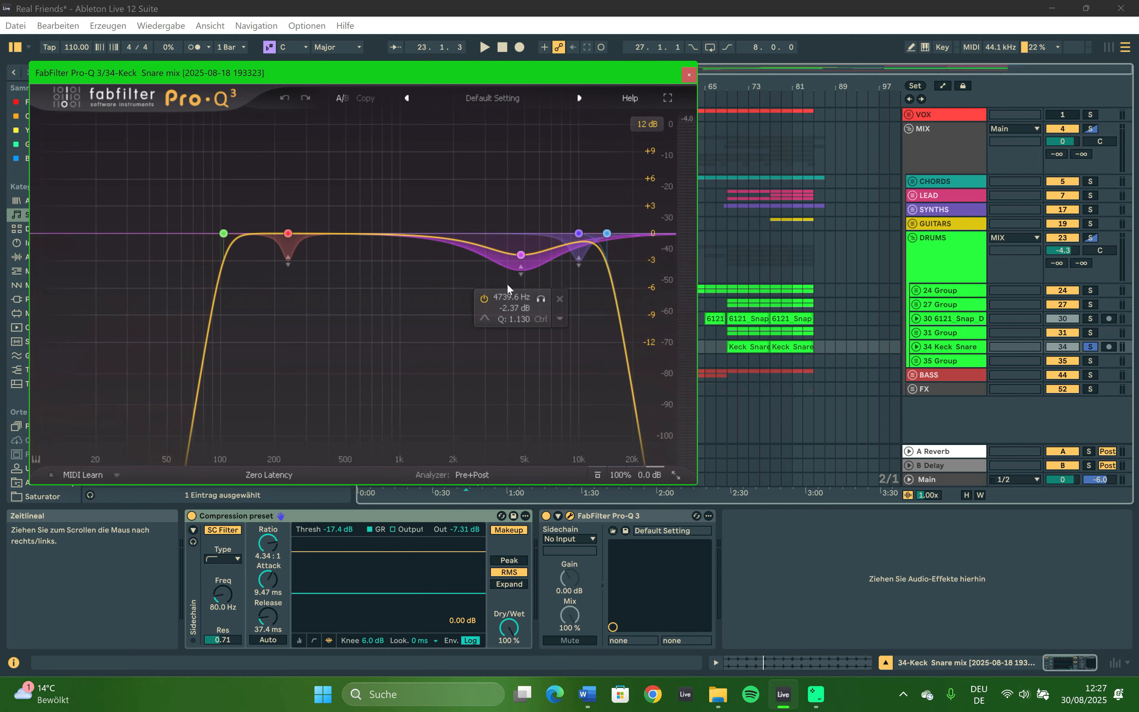
click(483, 300)
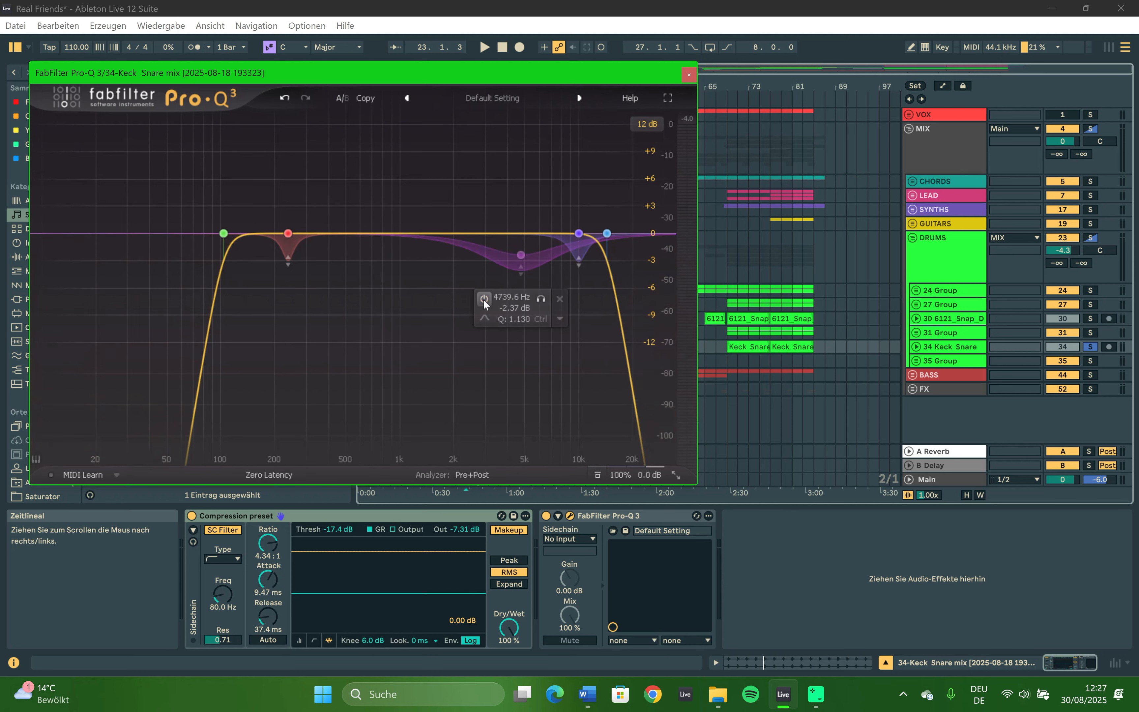
key(space)
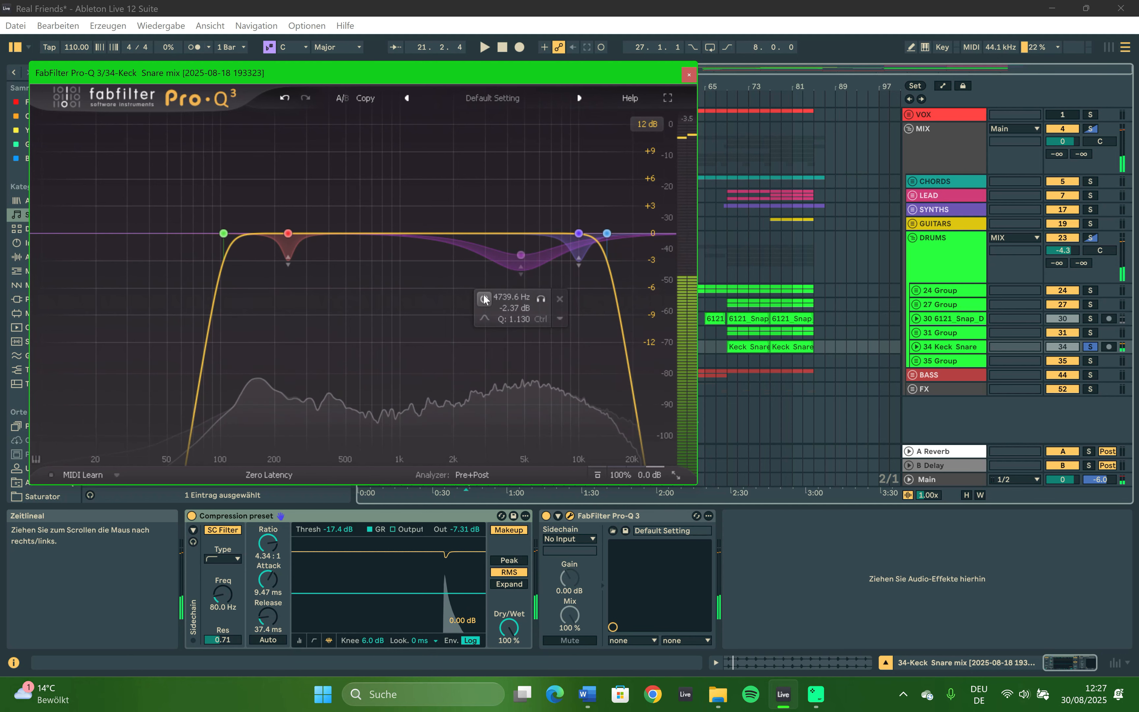
click(485, 299)
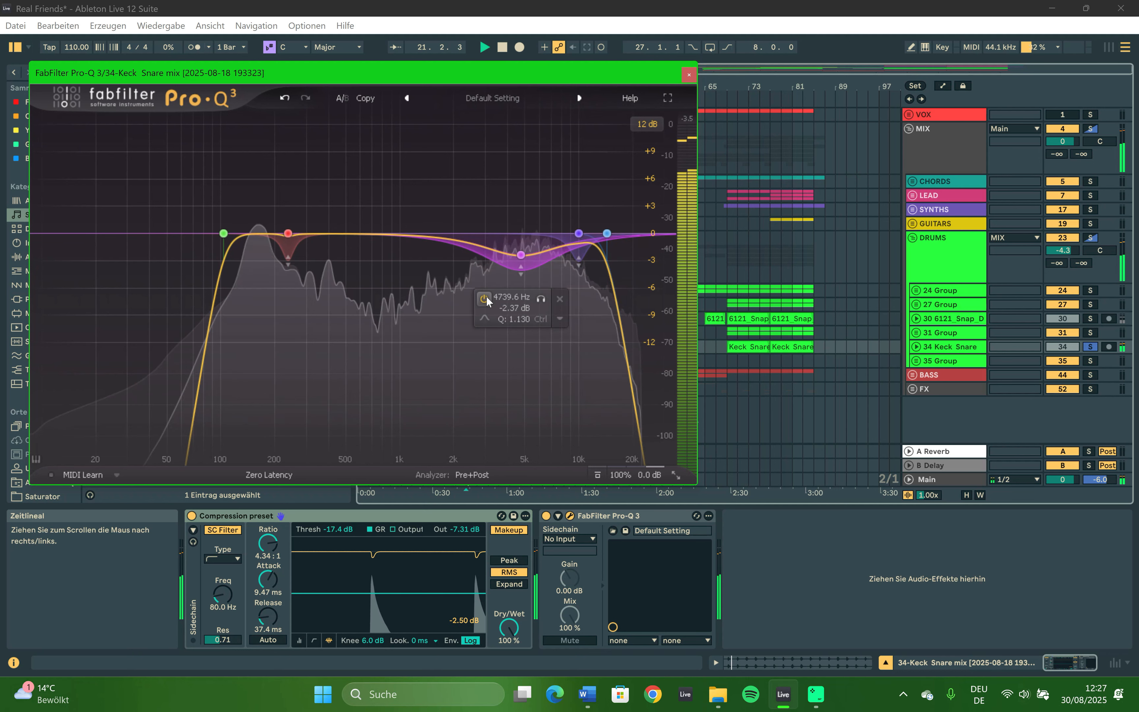
Examine the remaining bell bands and the low and high cuts in the snare's EQ, and close the plug-in window.
mouse_move(281, 247)
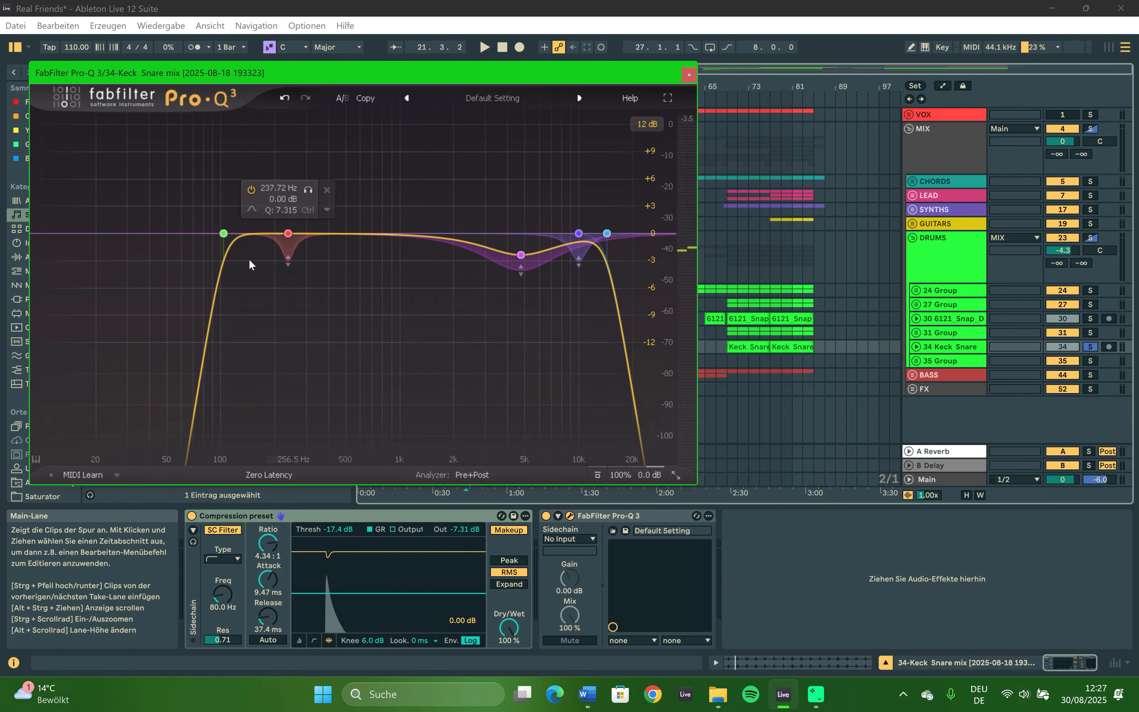
mouse_move(221, 243)
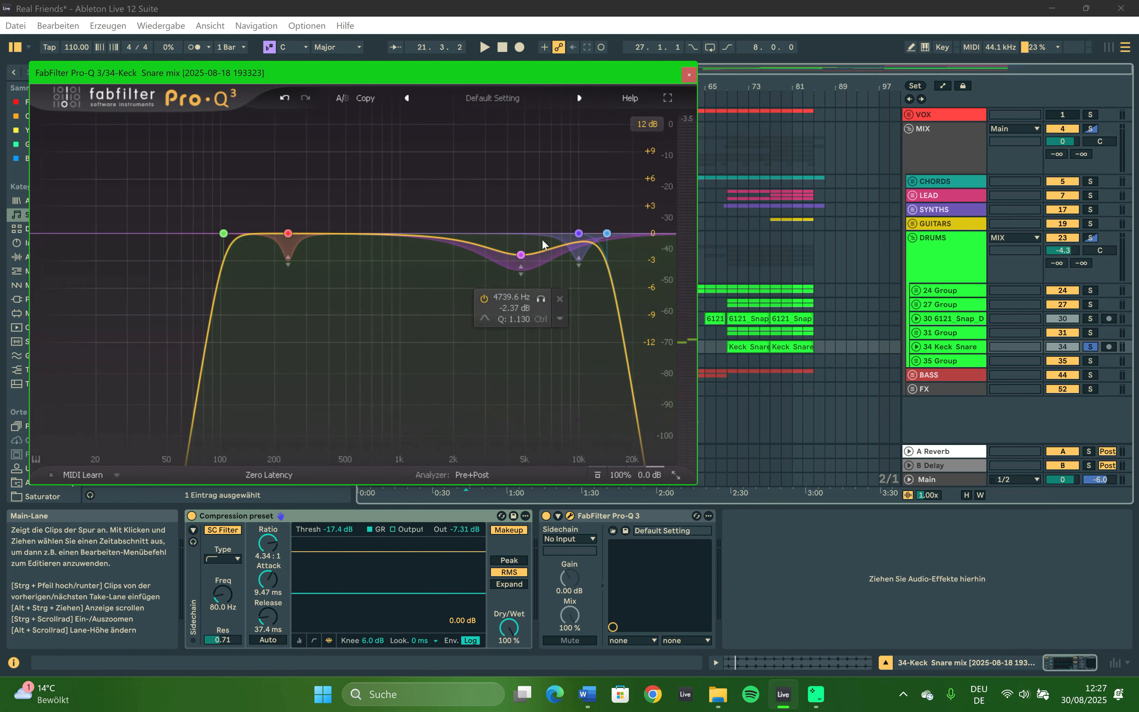
mouse_move(580, 234)
mouse_move(598, 196)
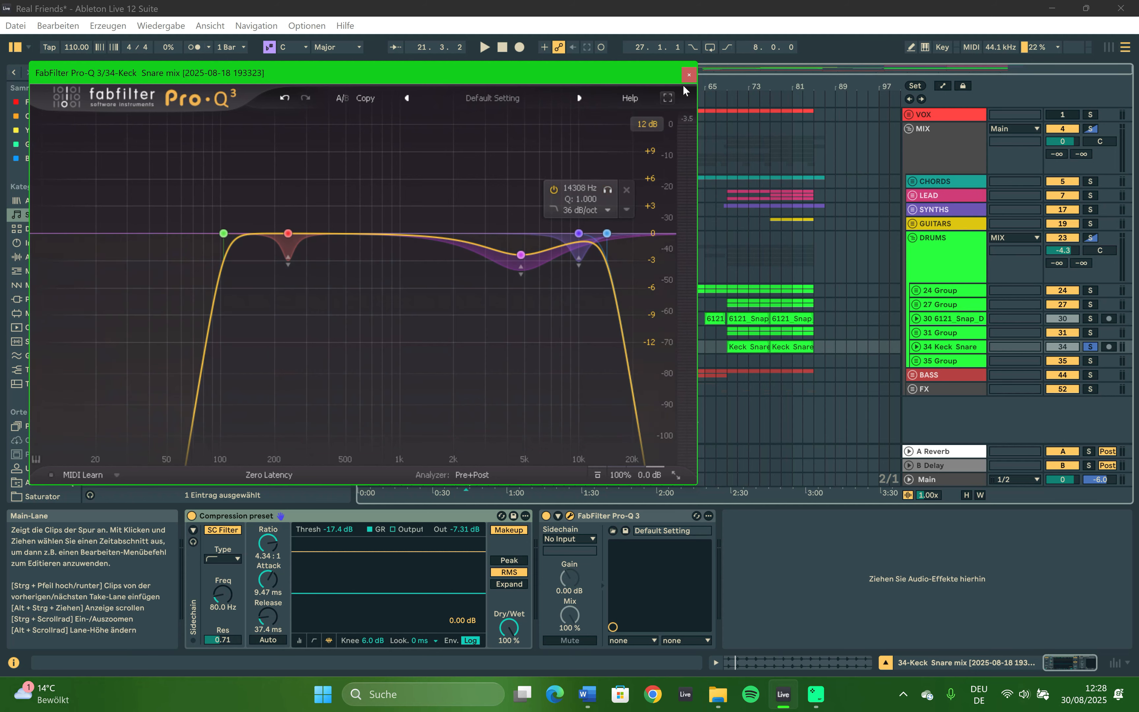
click(689, 76)
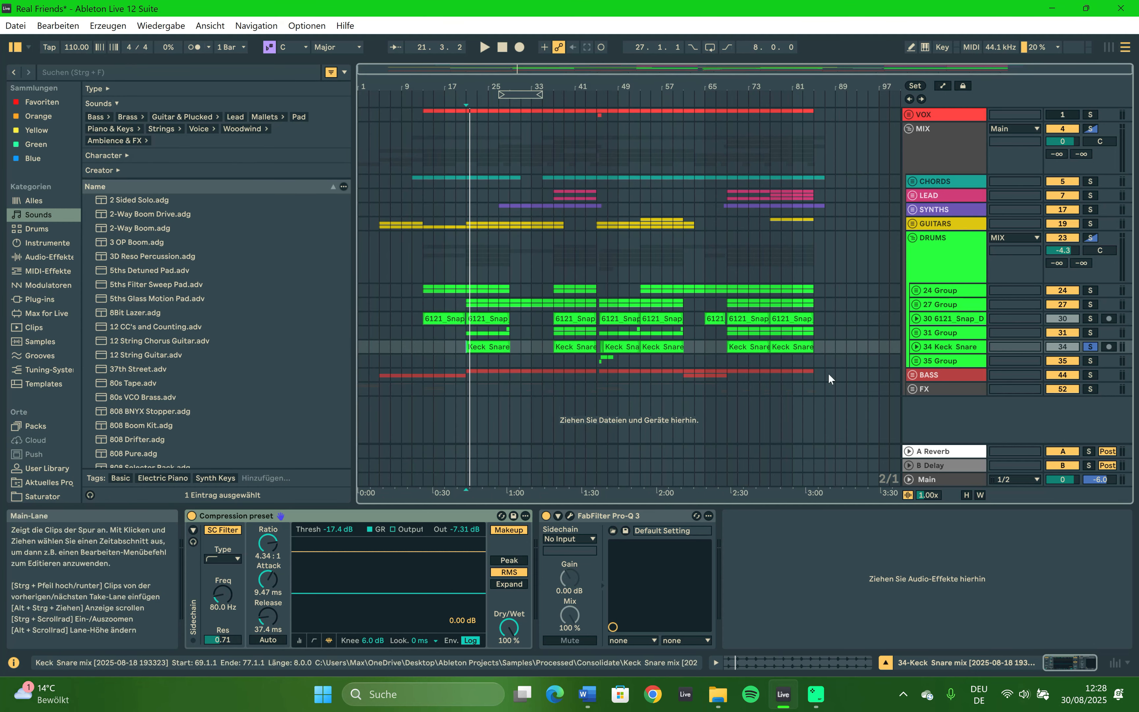
Add 31 Group to the solo alongside 34 Keck Snare and play both from bar 21.
click(1091, 332)
key(space)
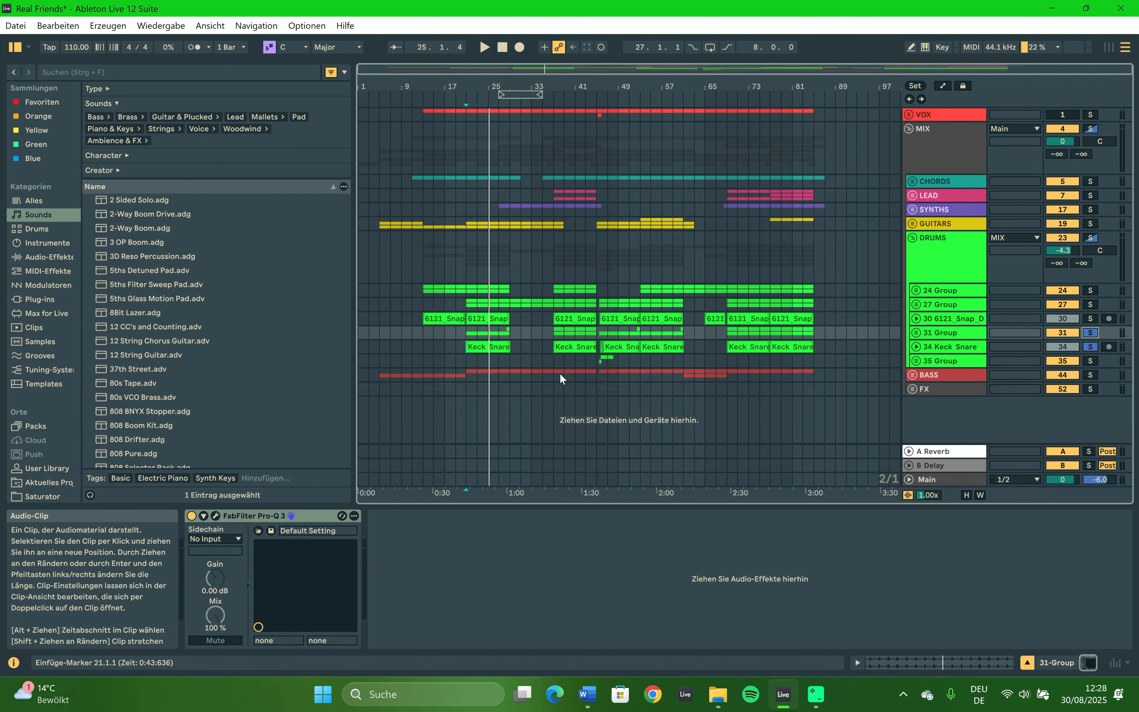
Place the insert marker at bar 45 on 35 Group and expand it with its nested 36 Group and 40 Group.
click(596, 360)
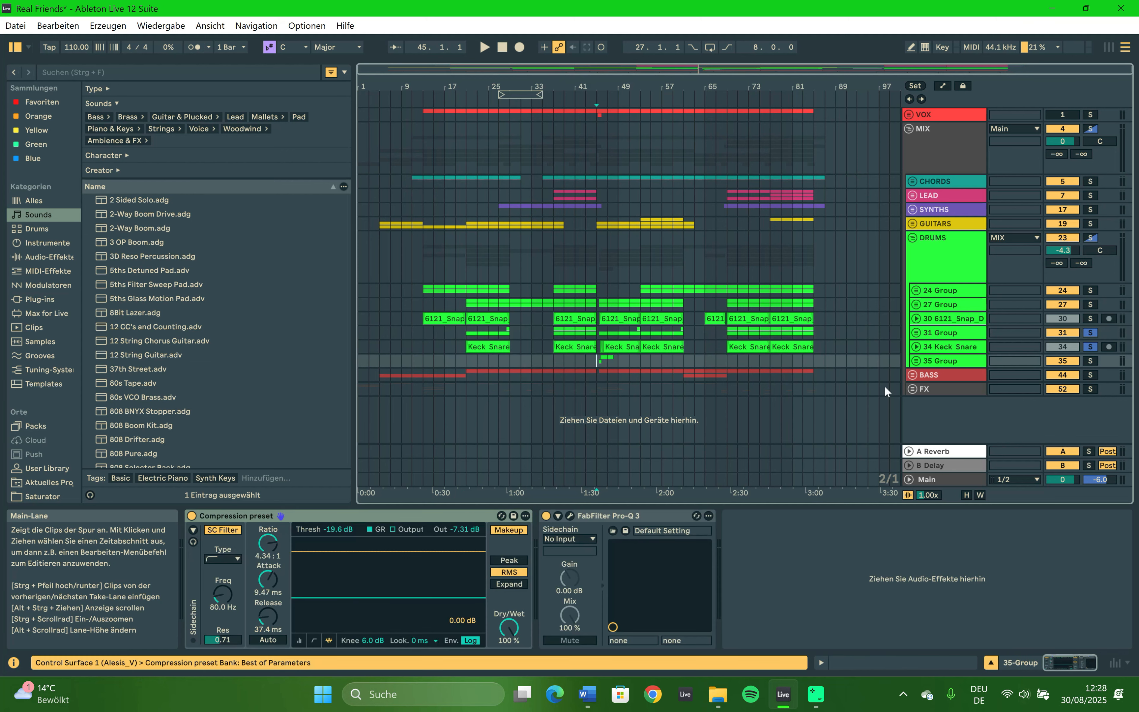
click(917, 361)
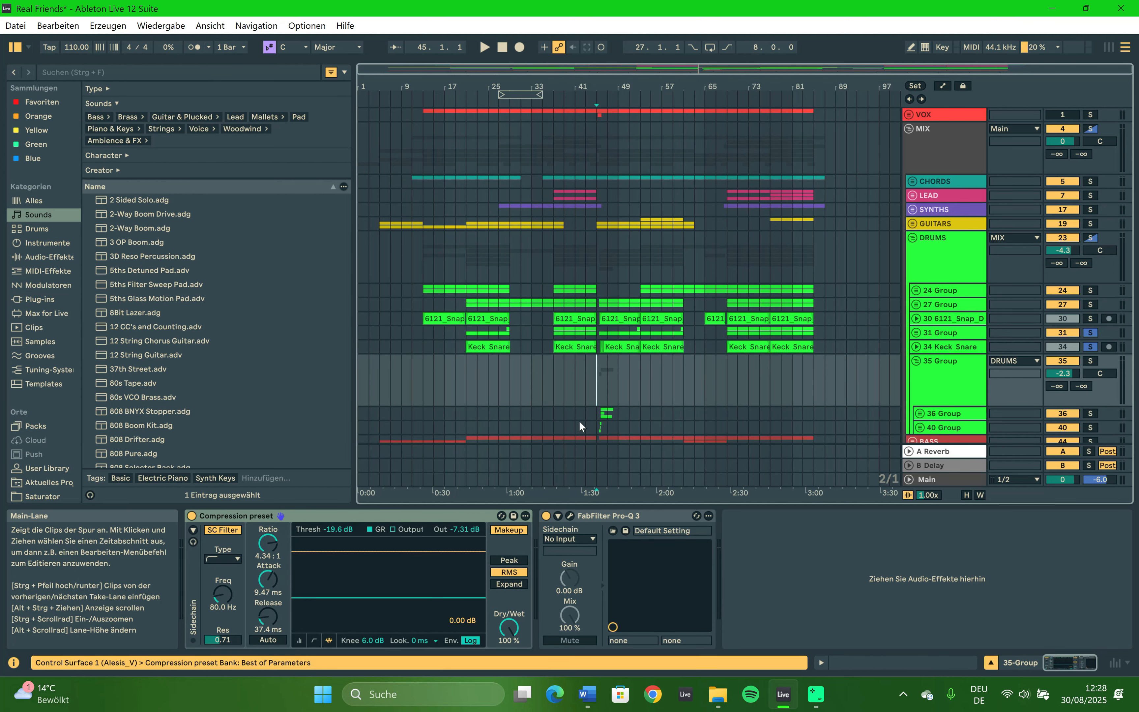
click(920, 414)
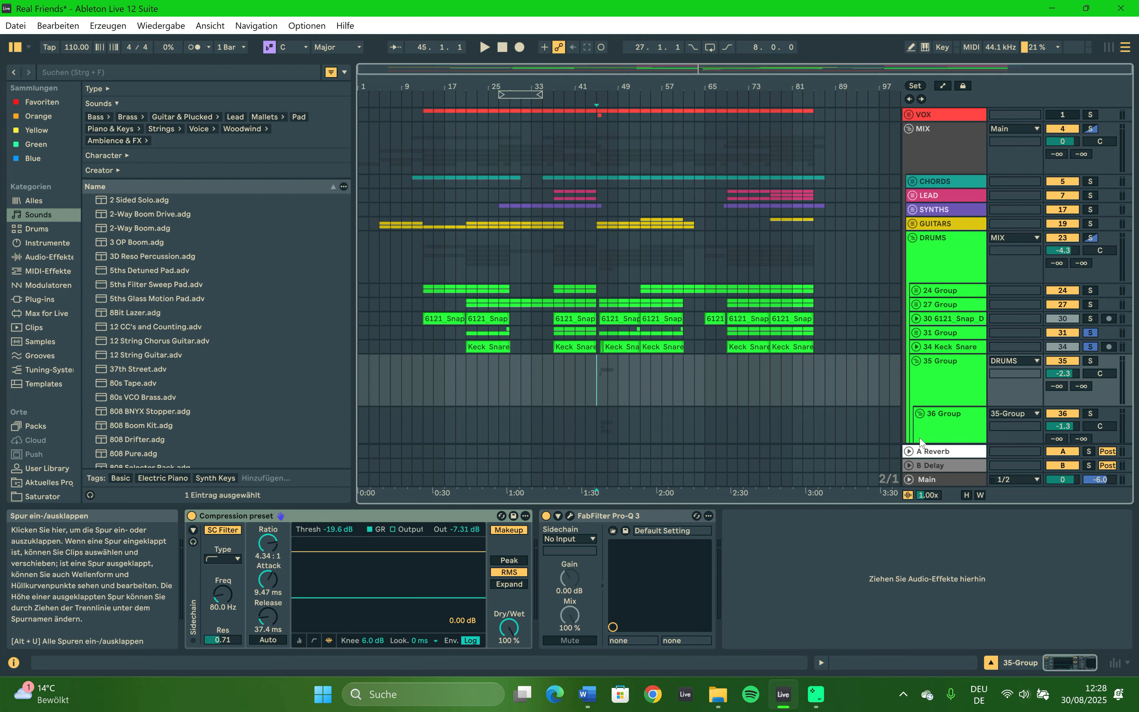
scroll(919, 424, down, 5)
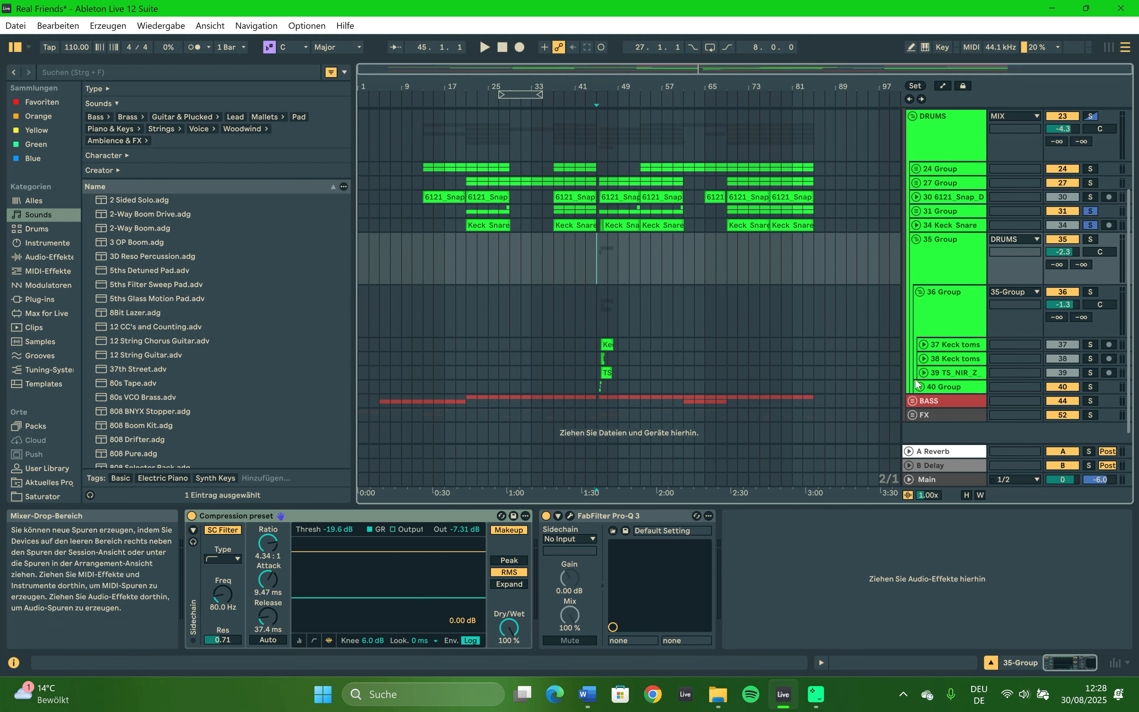
click(919, 386)
scroll(739, 325, down, 3)
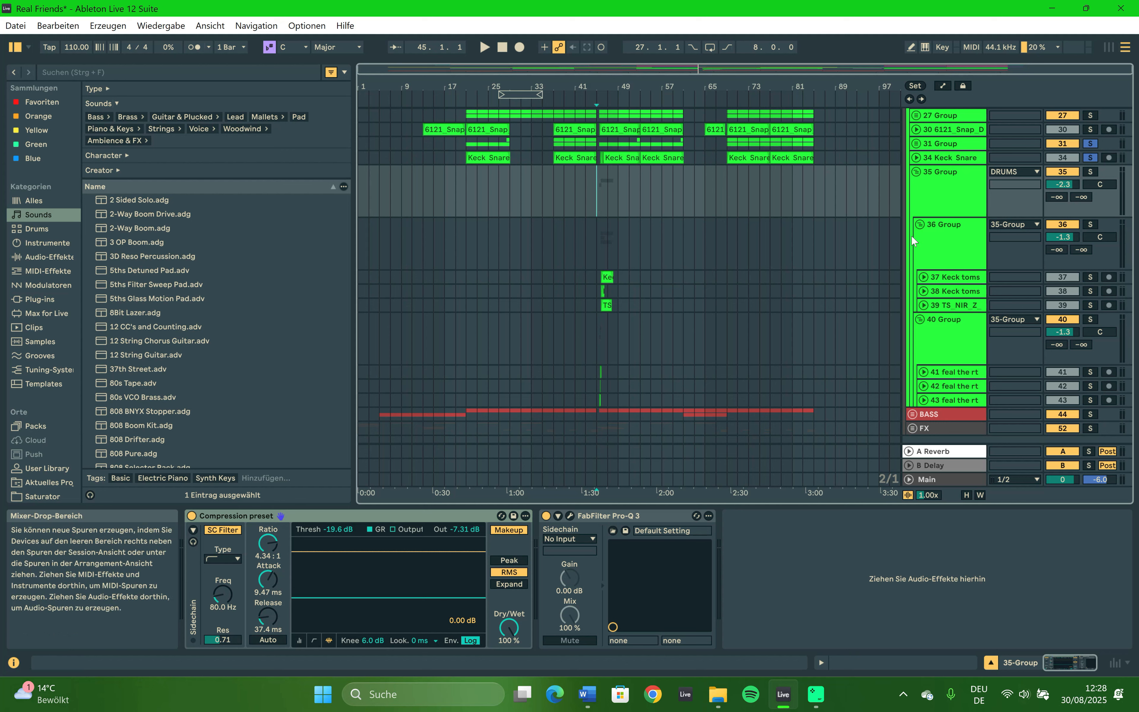
Check the devices on tracks 37 and 38 Keck toms, and collapse 36 Group and 40 Group.
click(944, 276)
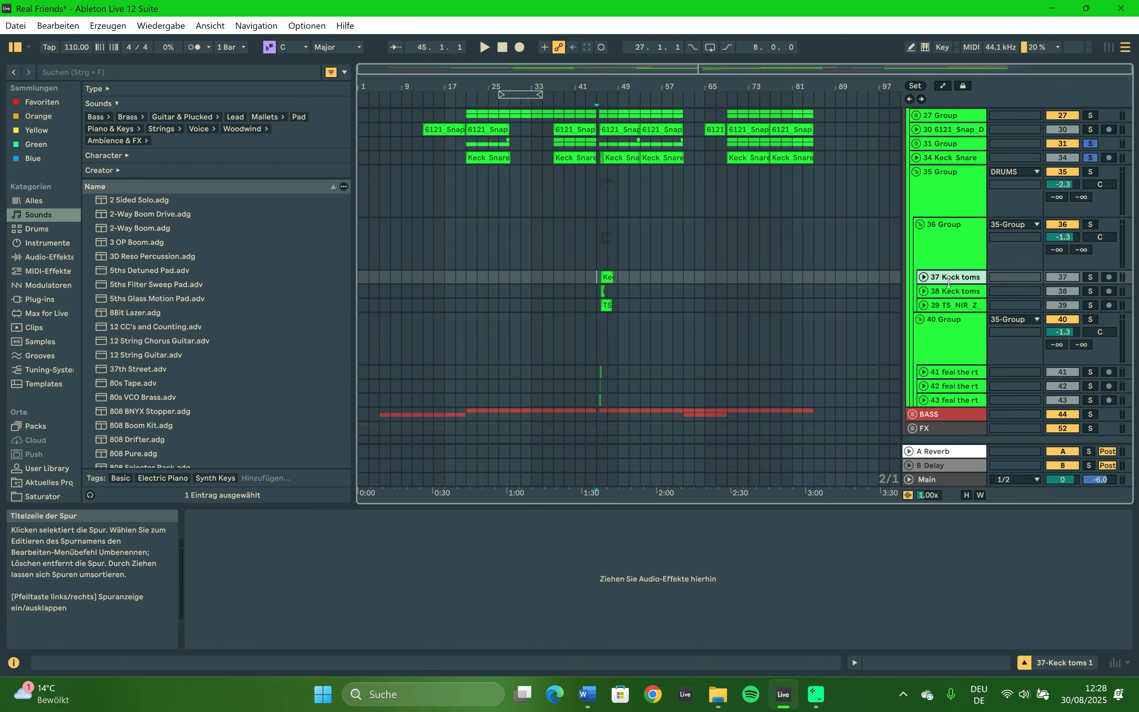
click(948, 293)
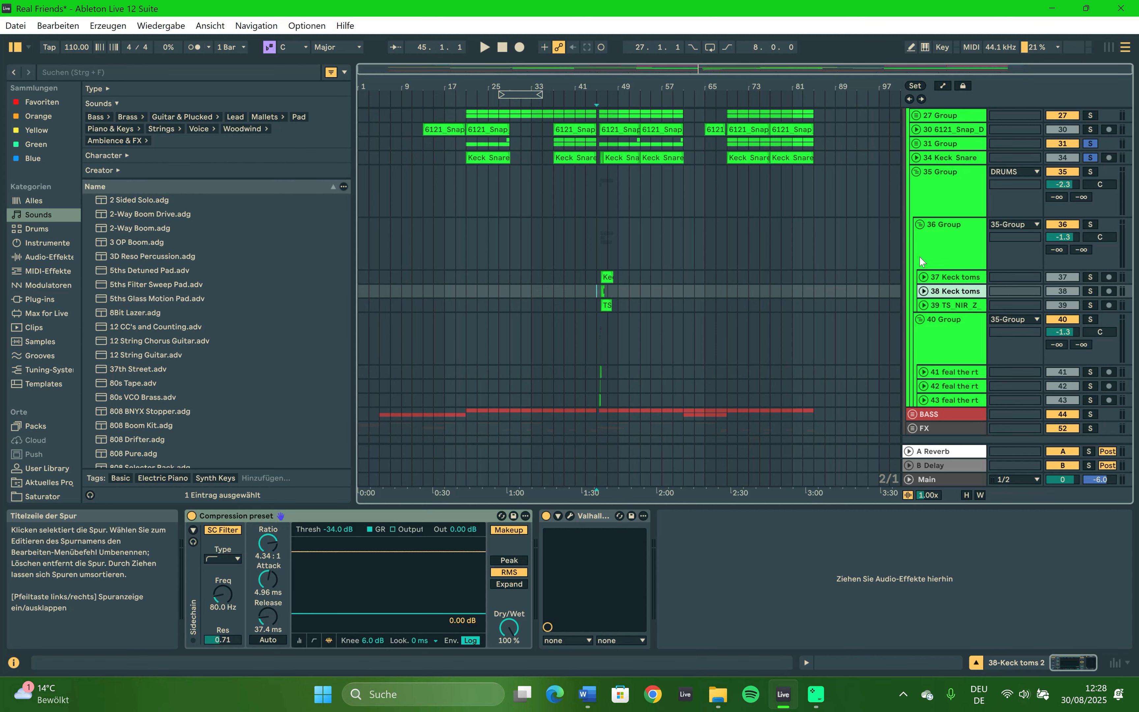
click(920, 226)
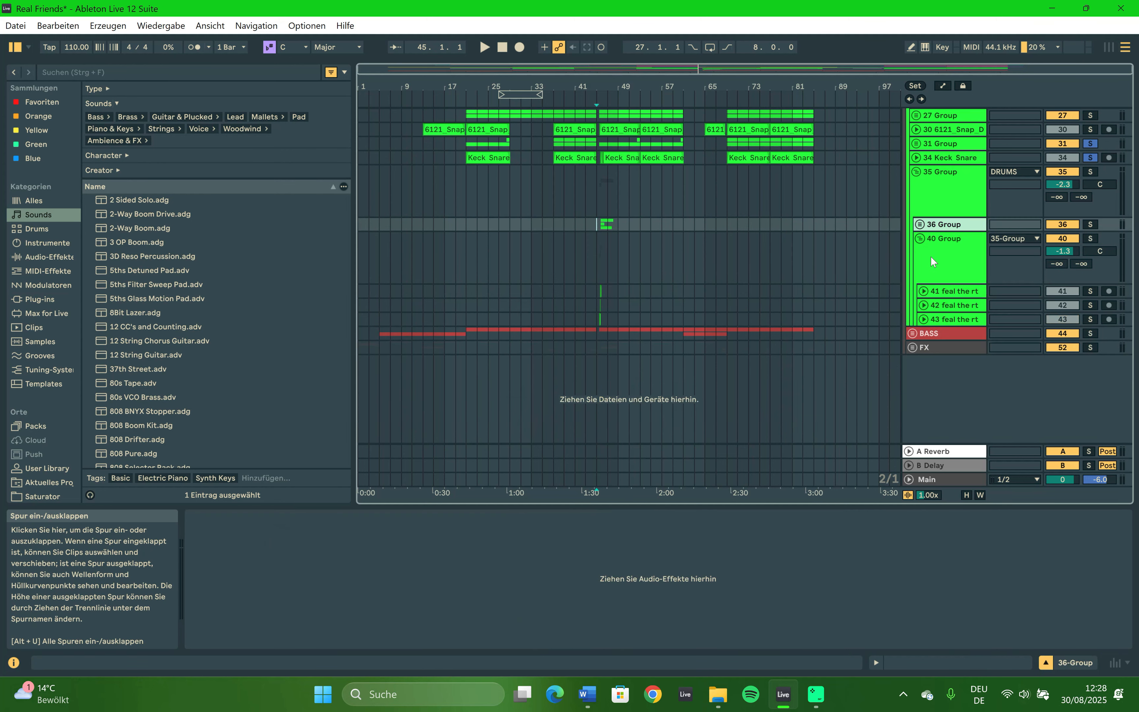
click(920, 239)
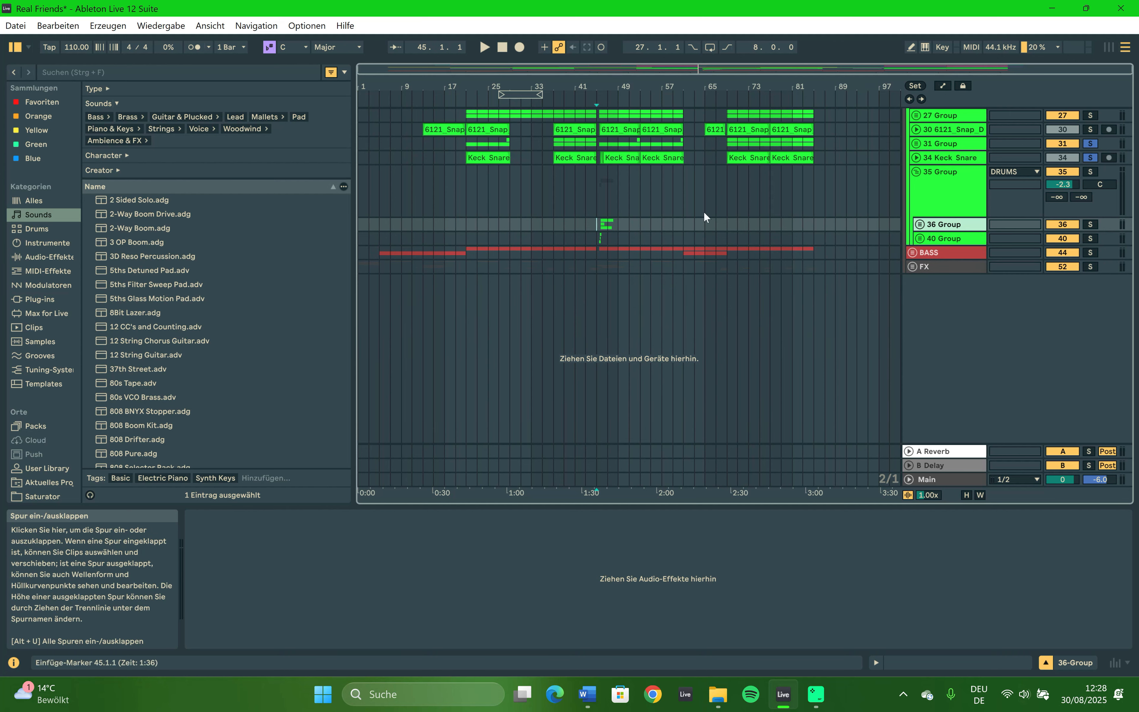
Solo 35 Group in place of the snare tracks, play it from bar 45, and collapse the group.
click(1089, 172)
key(space)
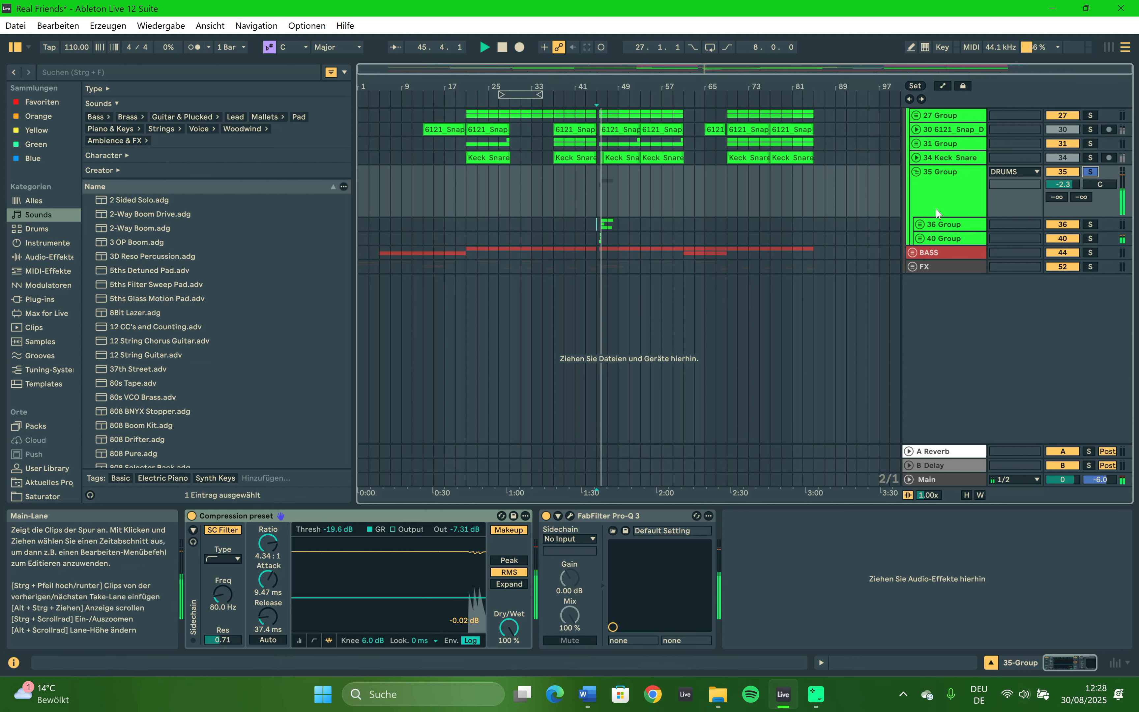
click(914, 172)
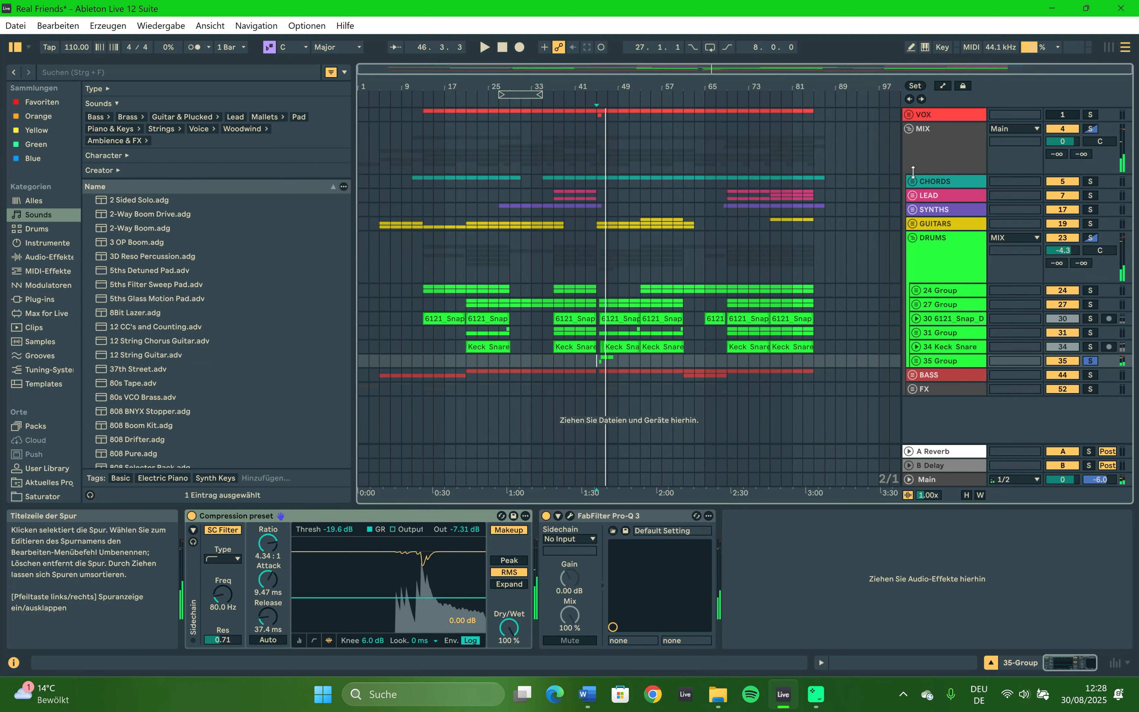
Solo the whole DRUMS group in place of 35 Group and play the transition from bar 43 twice.
click(1090, 238)
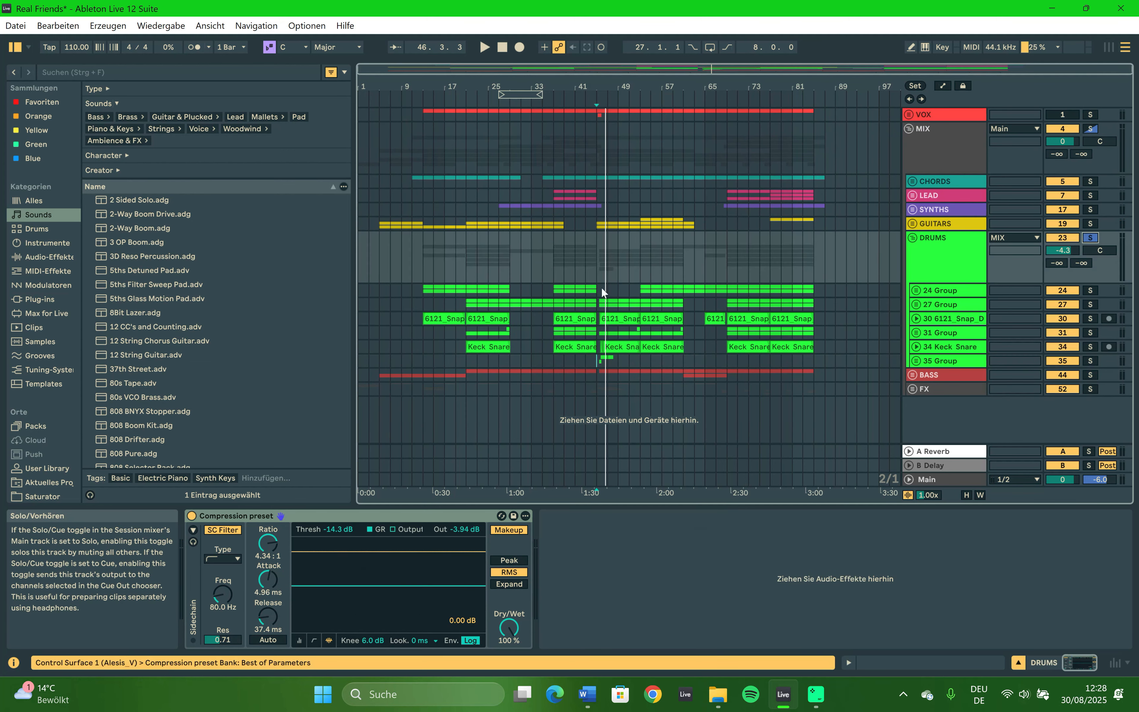
mouse_move(592, 362)
mouse_down()
mouse_move(619, 274)
mouse_move(607, 314)
mouse_move(621, 354)
mouse_up()
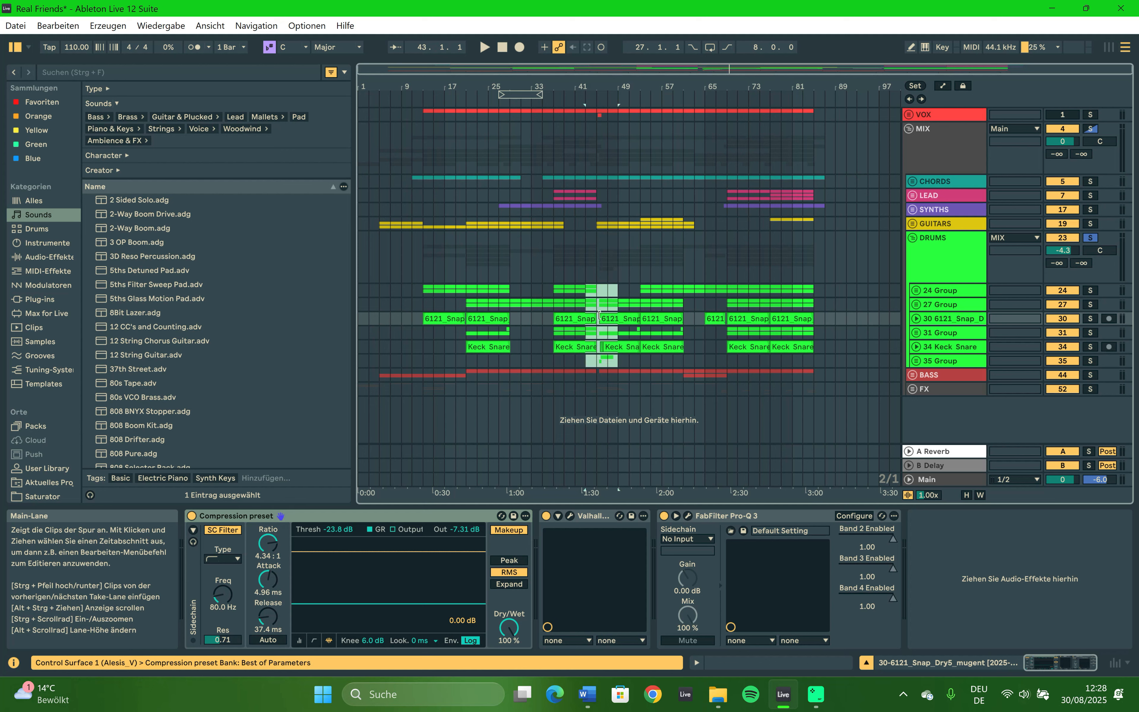
click(589, 291)
key(space)
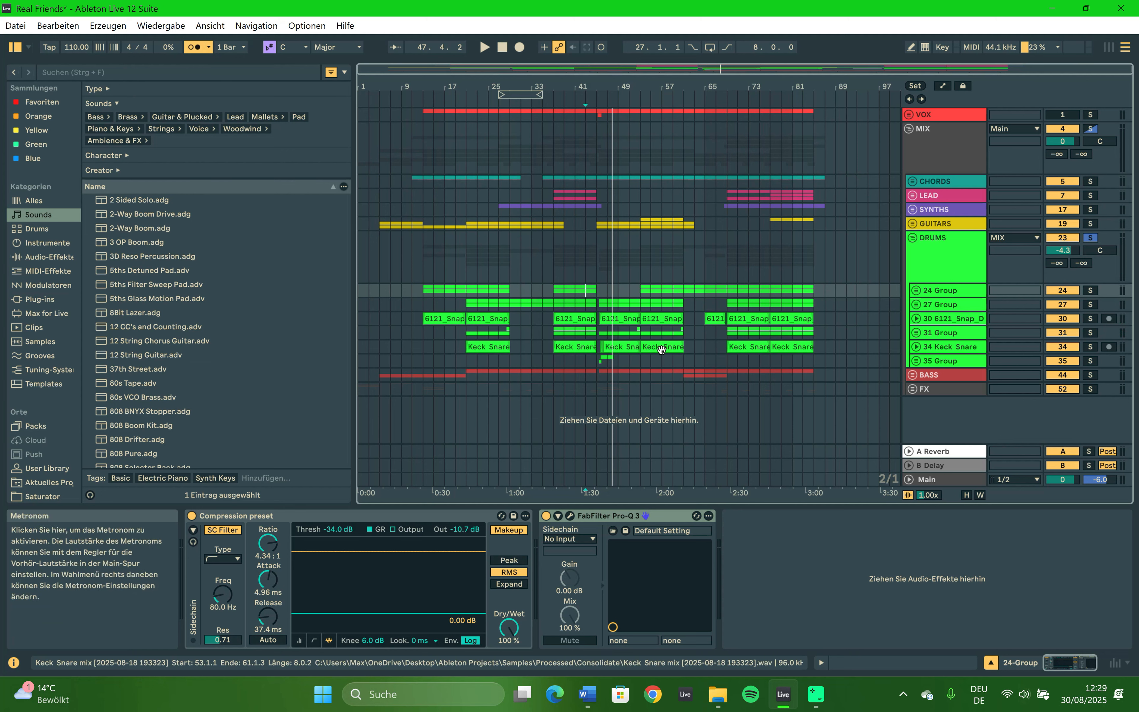
click(599, 293)
key(space)
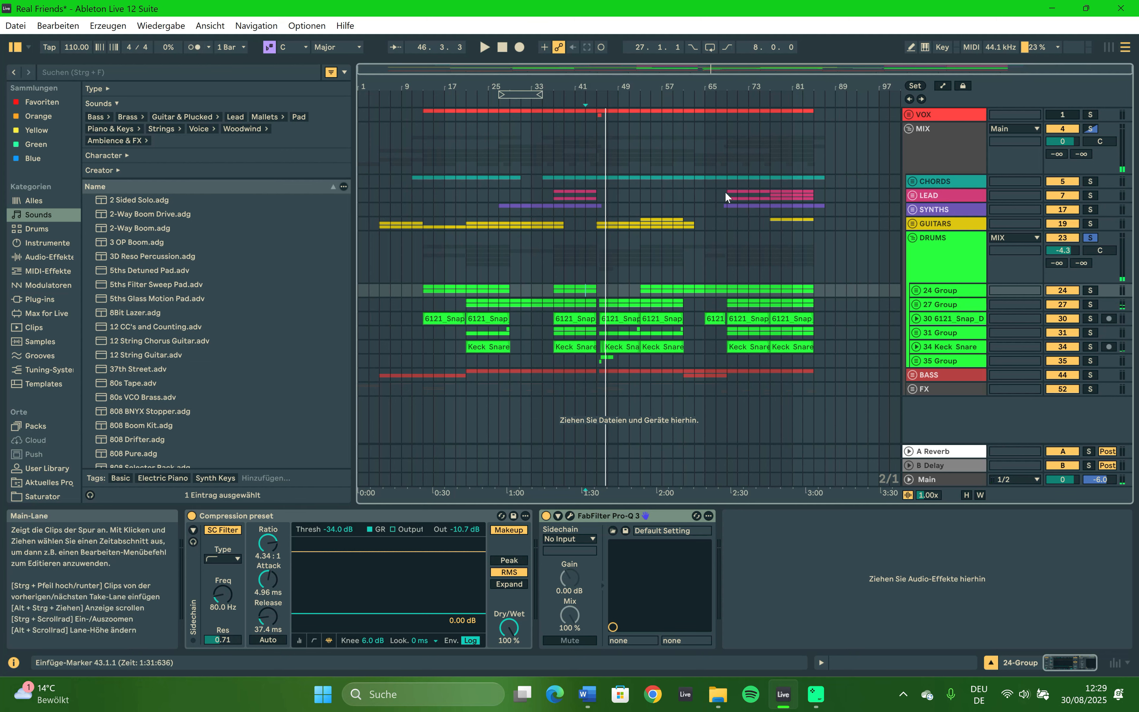
Collapse the DRUMS group, solo BASS in its place, and expand the BASS group.
click(914, 238)
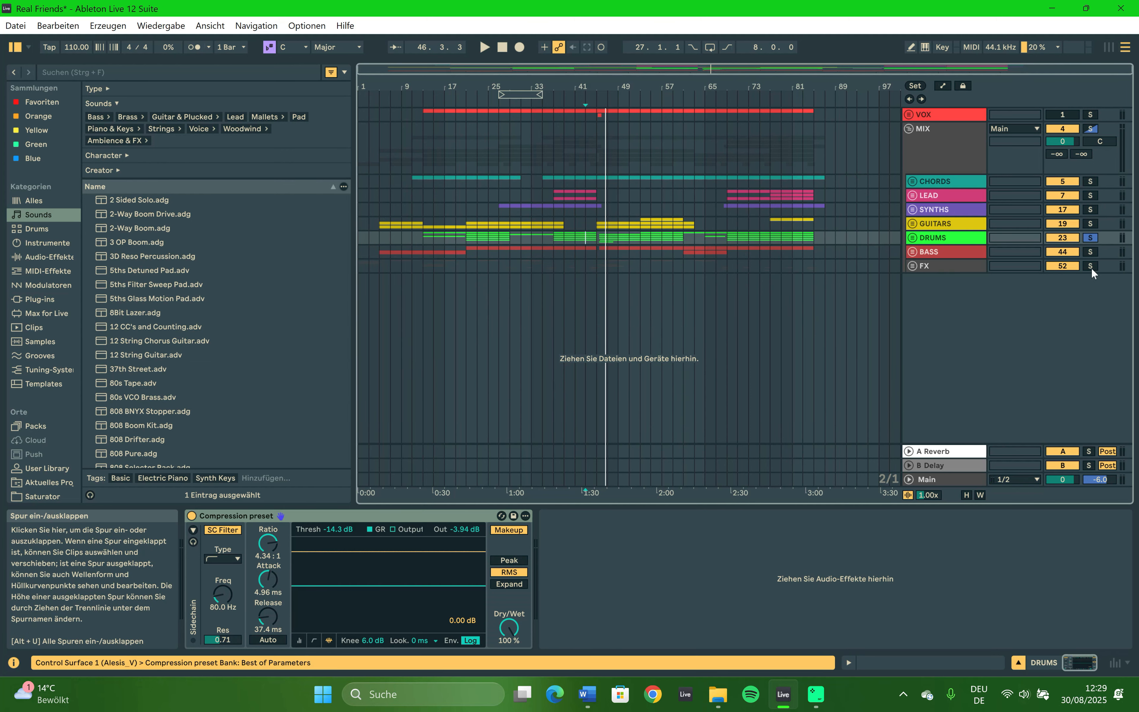
click(1086, 251)
click(913, 252)
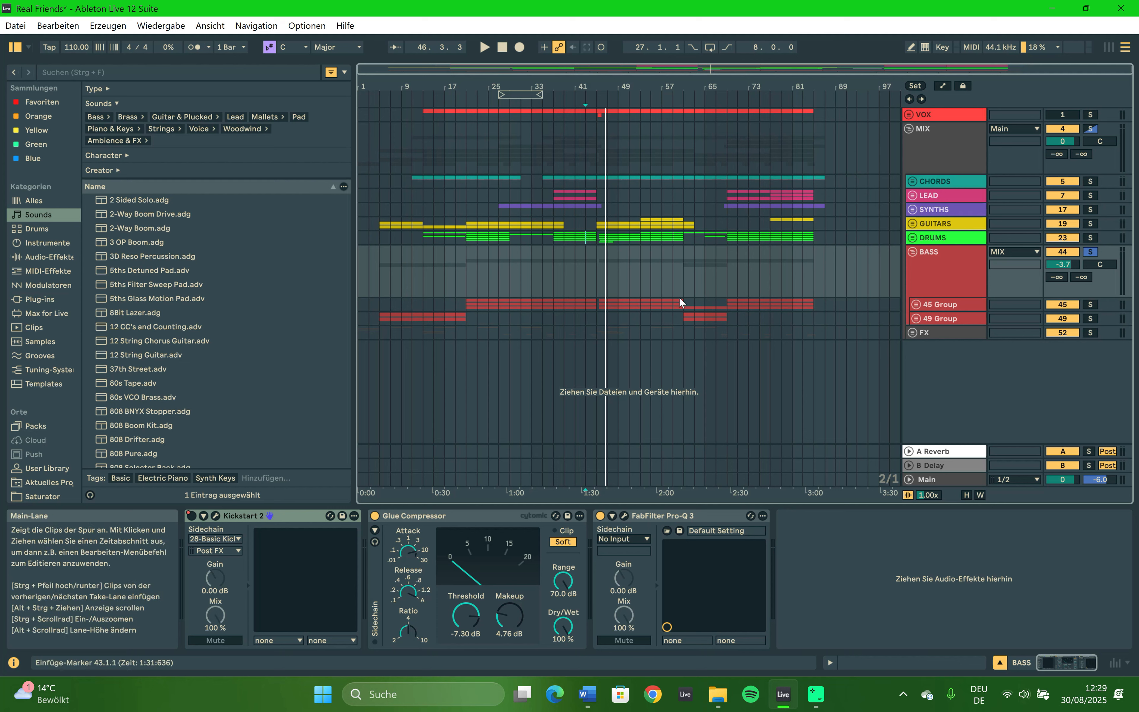
Expand 45 Group, place the insert marker at bar 21 and show the device chain of 46 Serum 2.
click(914, 305)
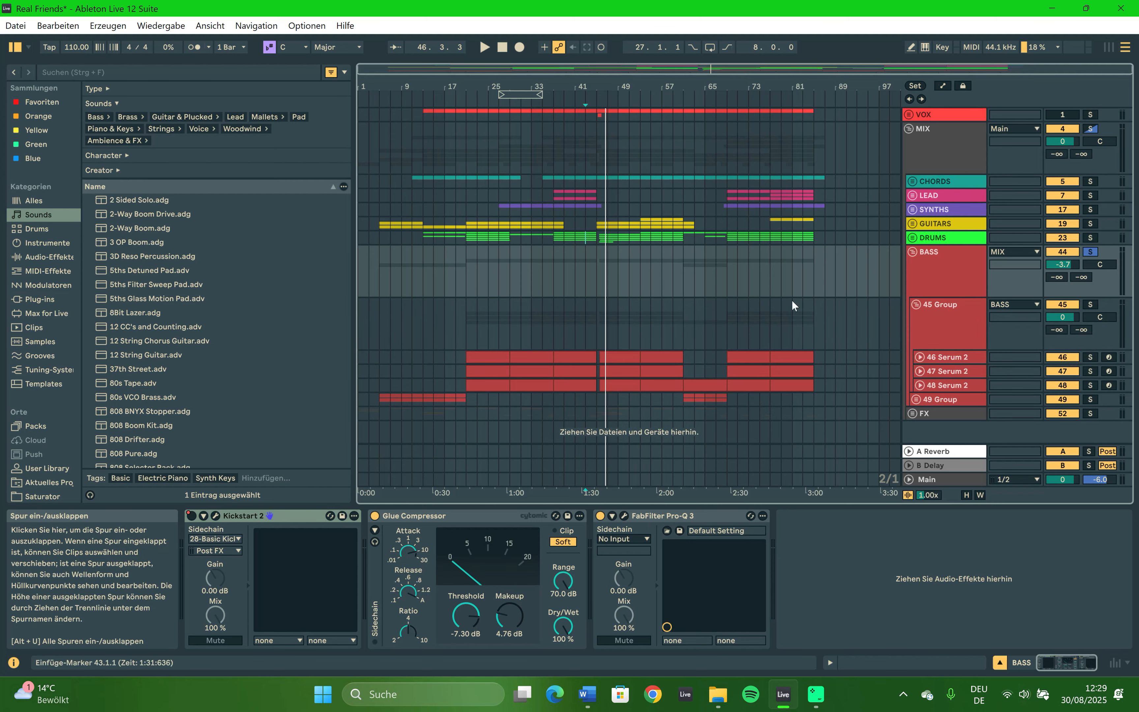
click(463, 354)
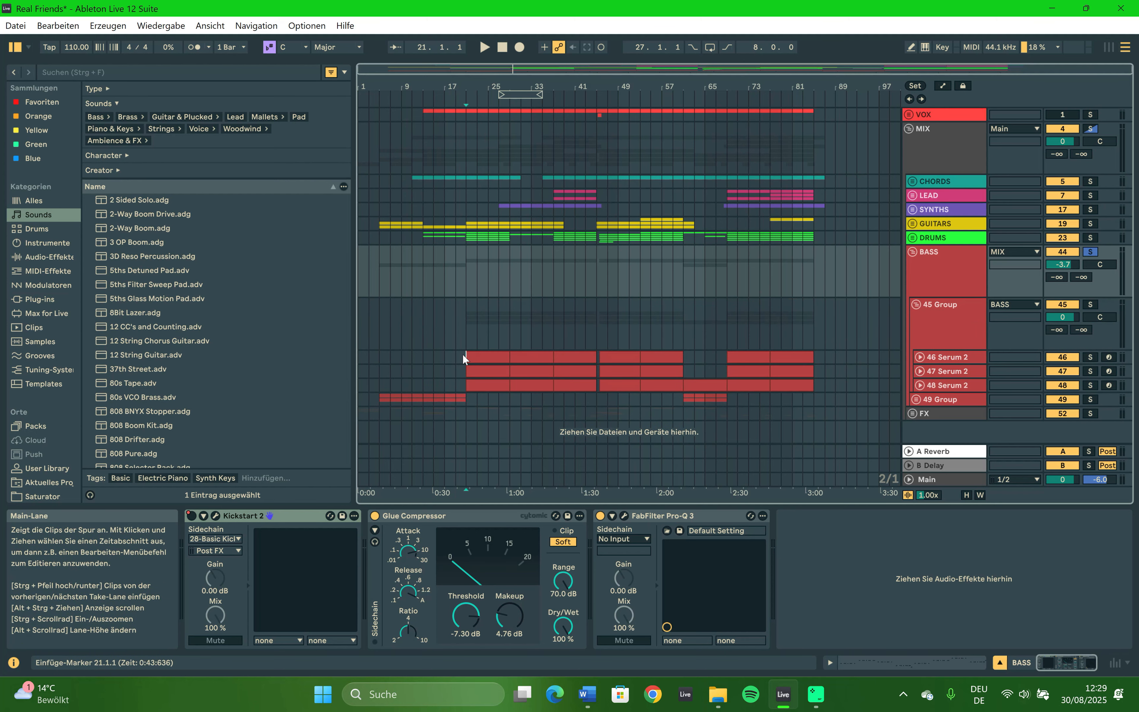
click(728, 574)
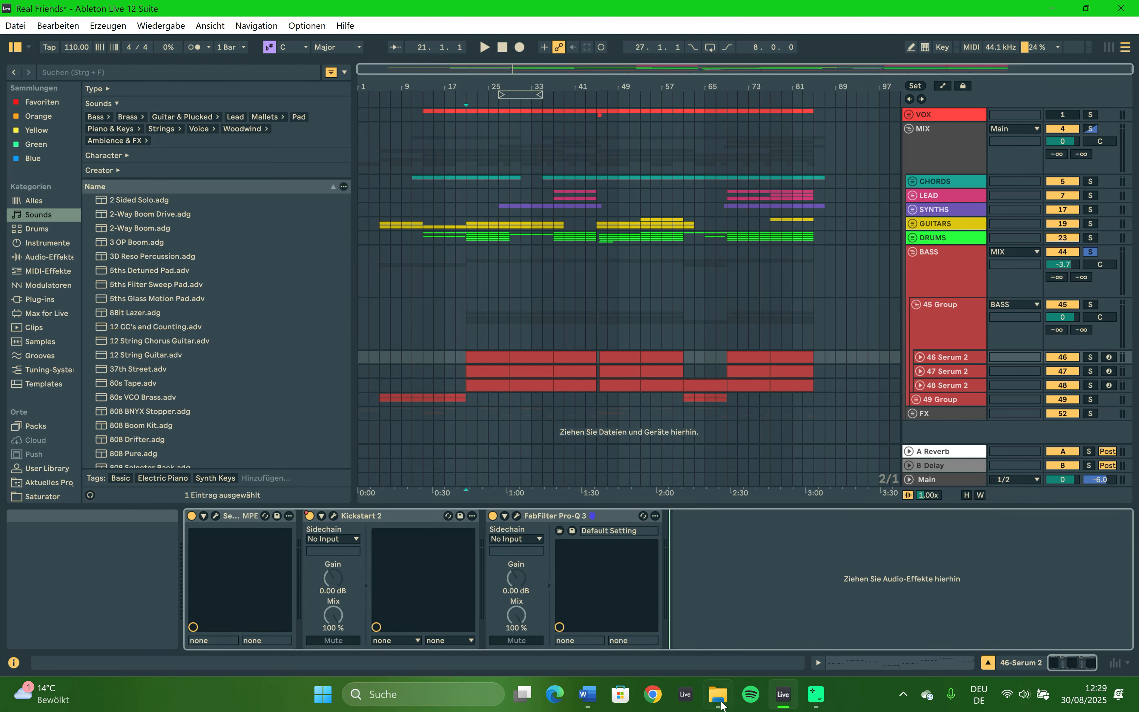
Switch to Chrome, search Google for "faze canzillation" and follow the suggested spelling "faze cancellation".
click(655, 697)
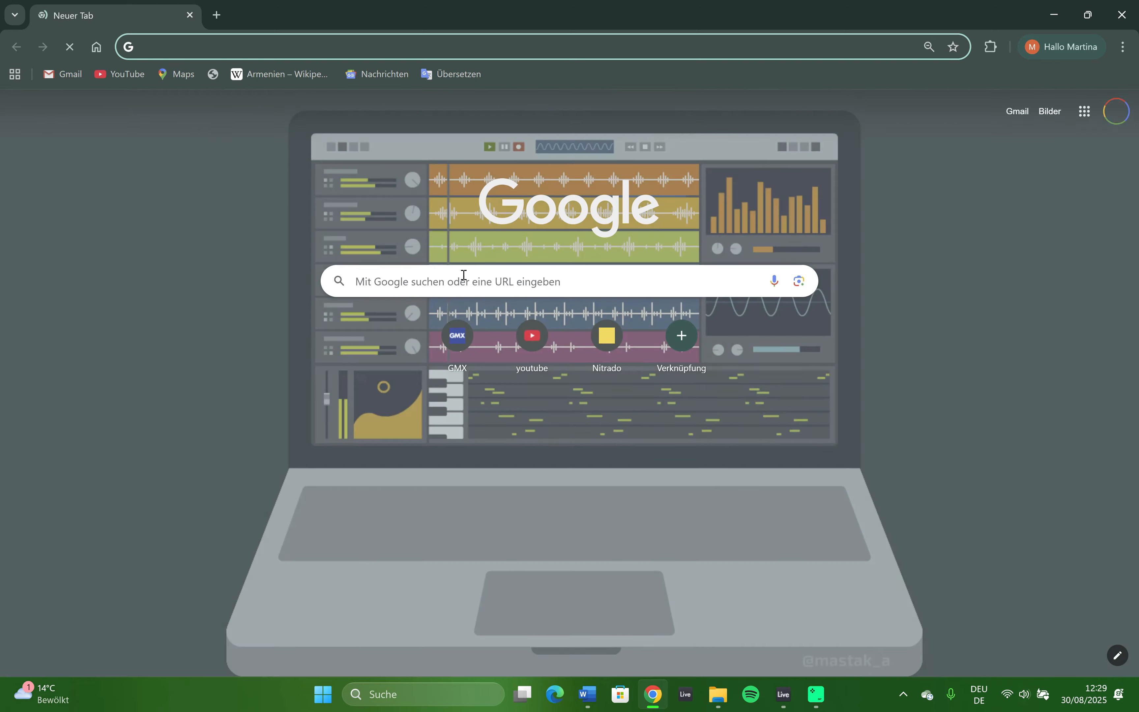
click(464, 275)
text(fa)
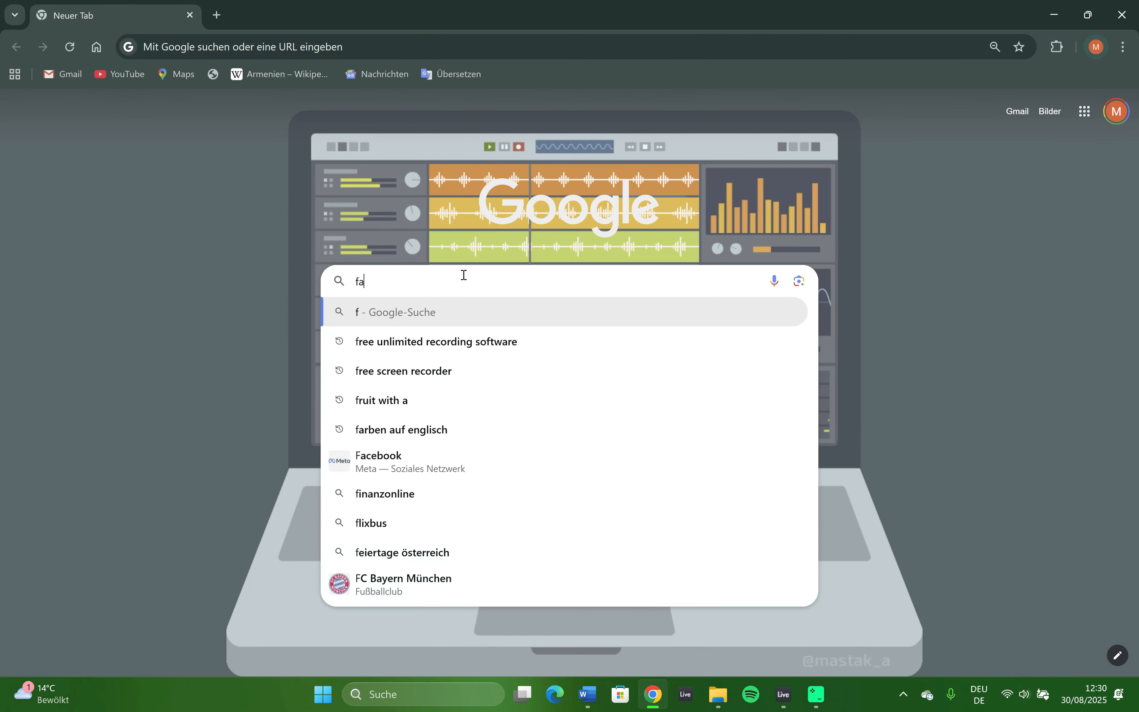
text(ze can)
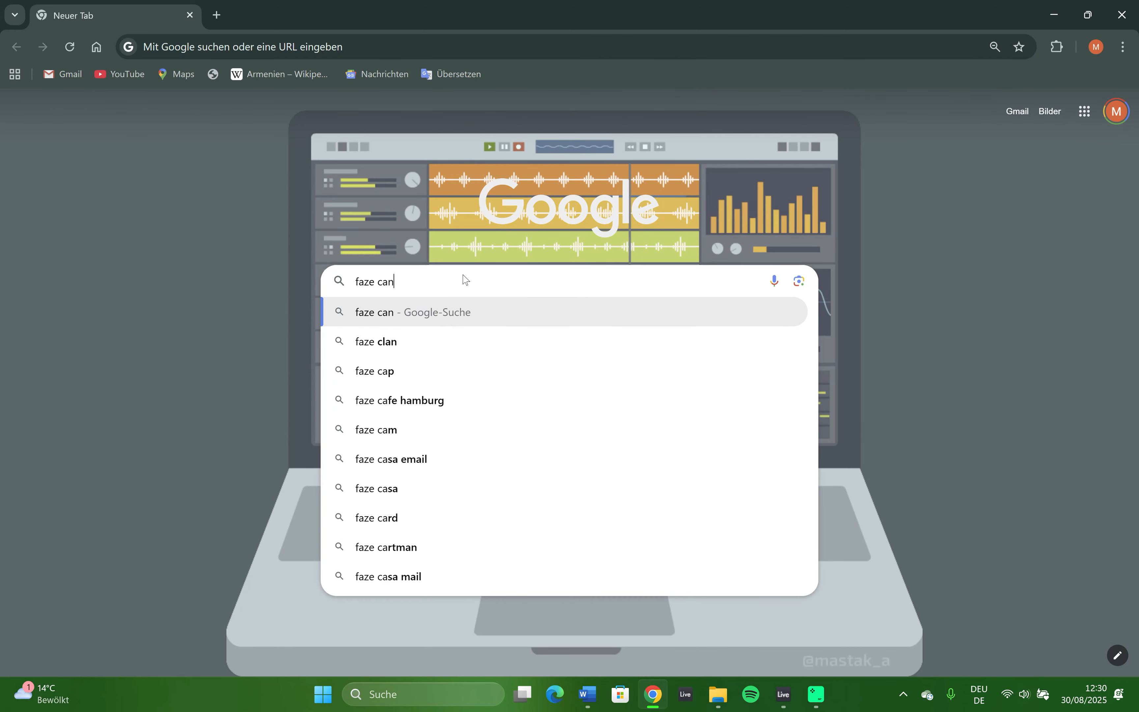
text(zill)
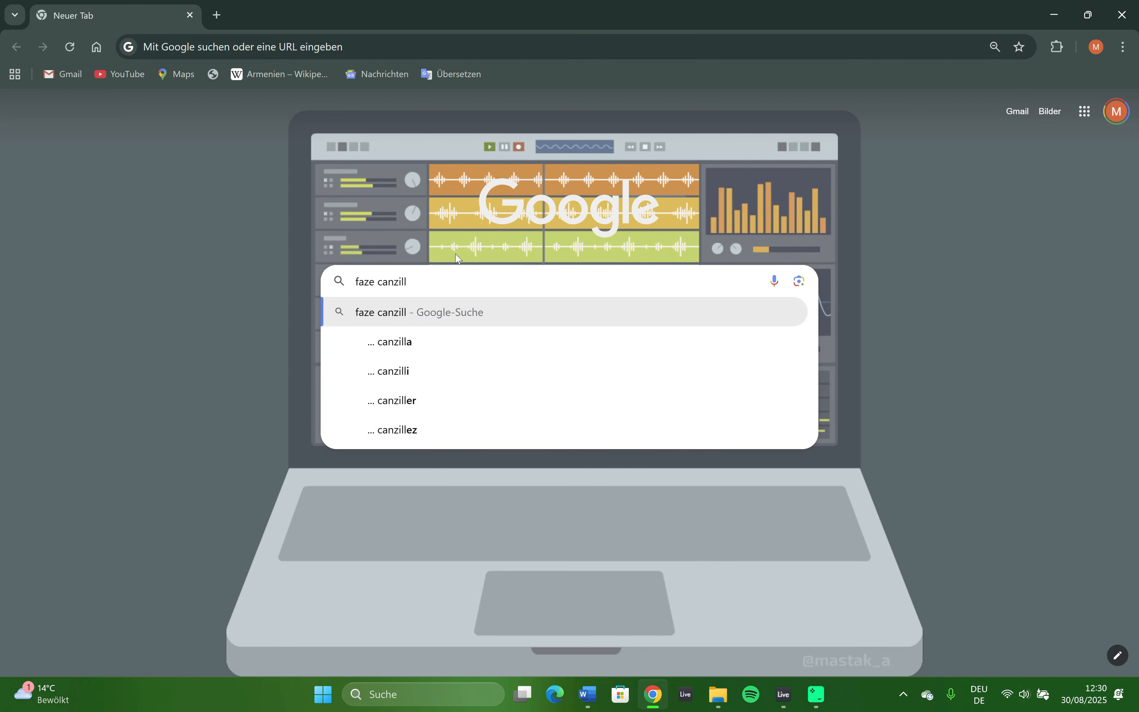
text(atio)
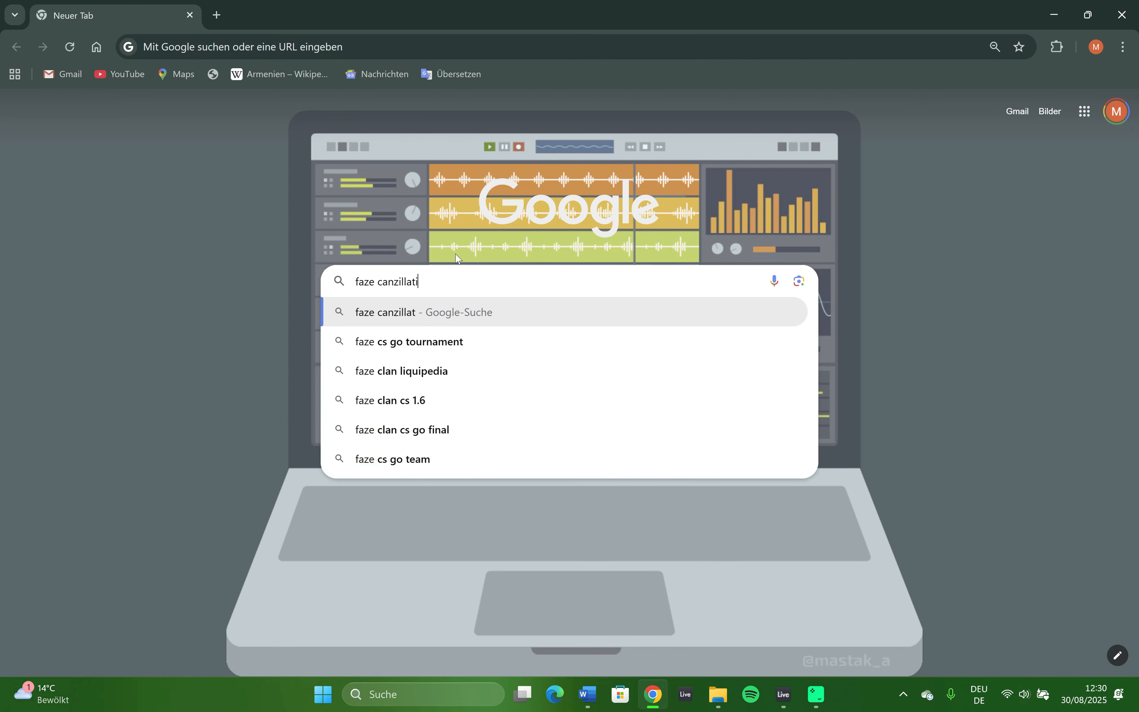
key(Down)
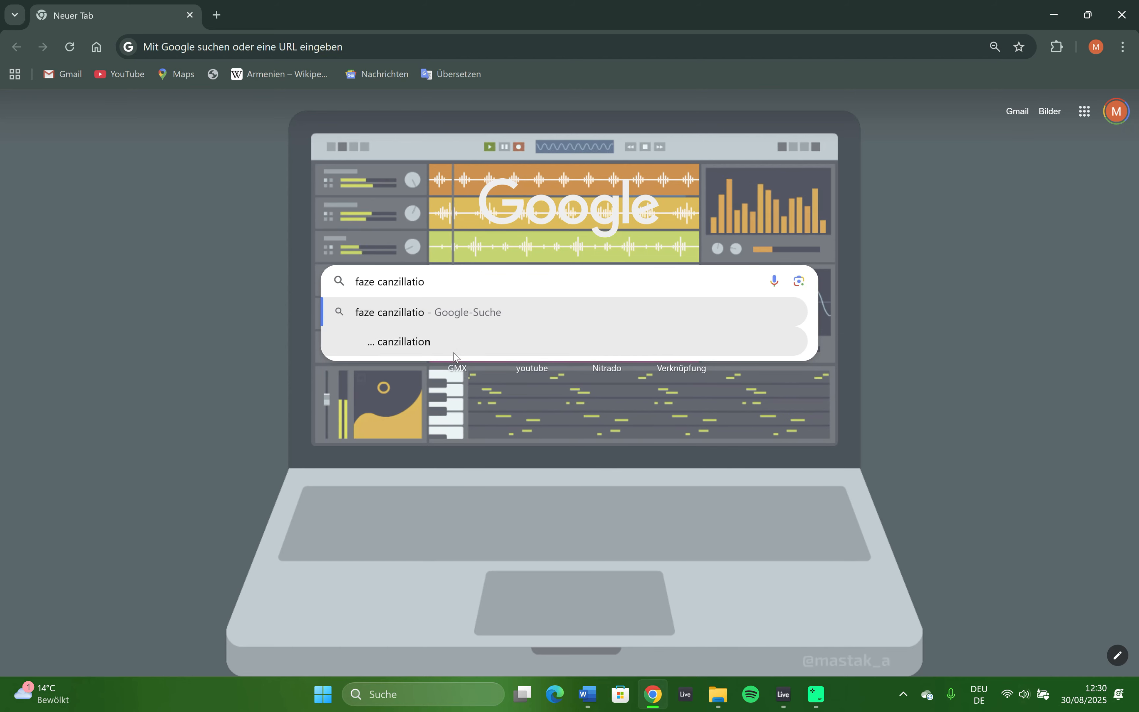
key(Return)
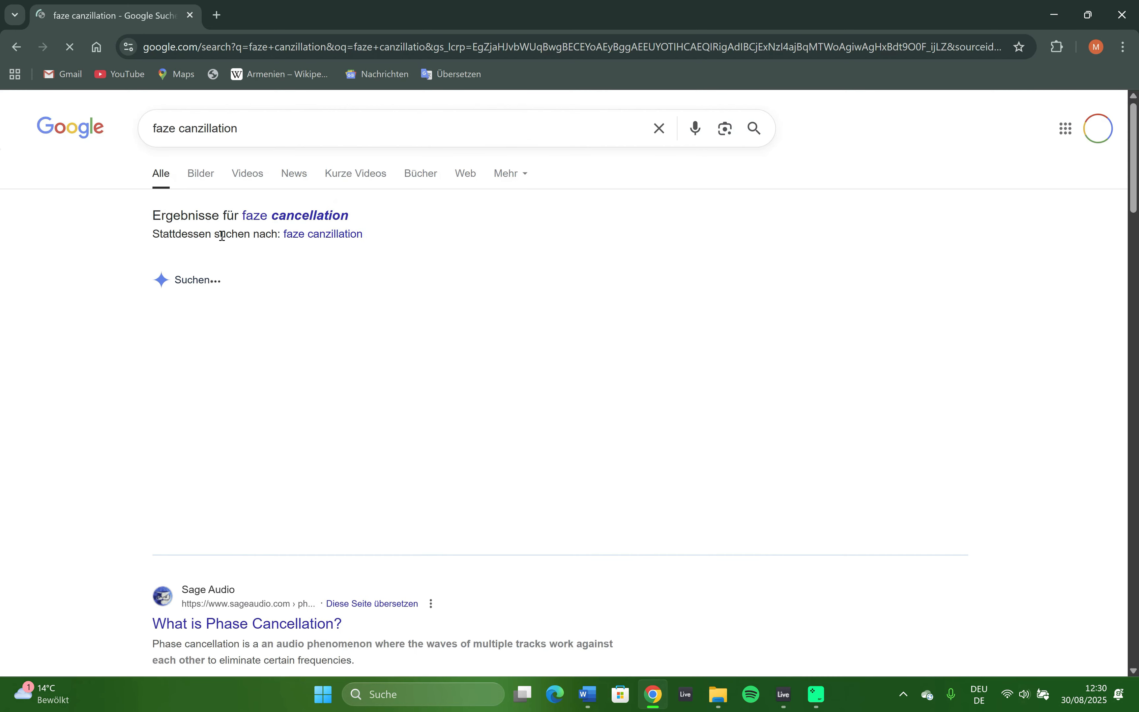
click(301, 216)
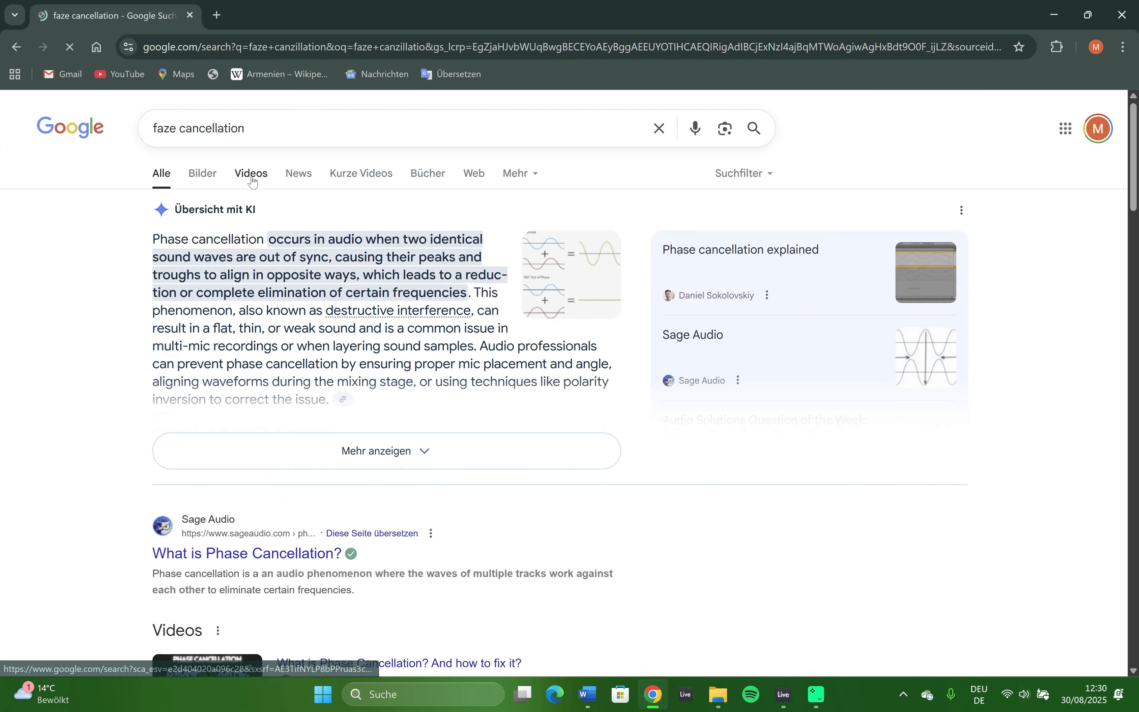
Show the image results and enlarge the Produce Like A Pro Academy diagram of two opposing sine waves.
click(209, 174)
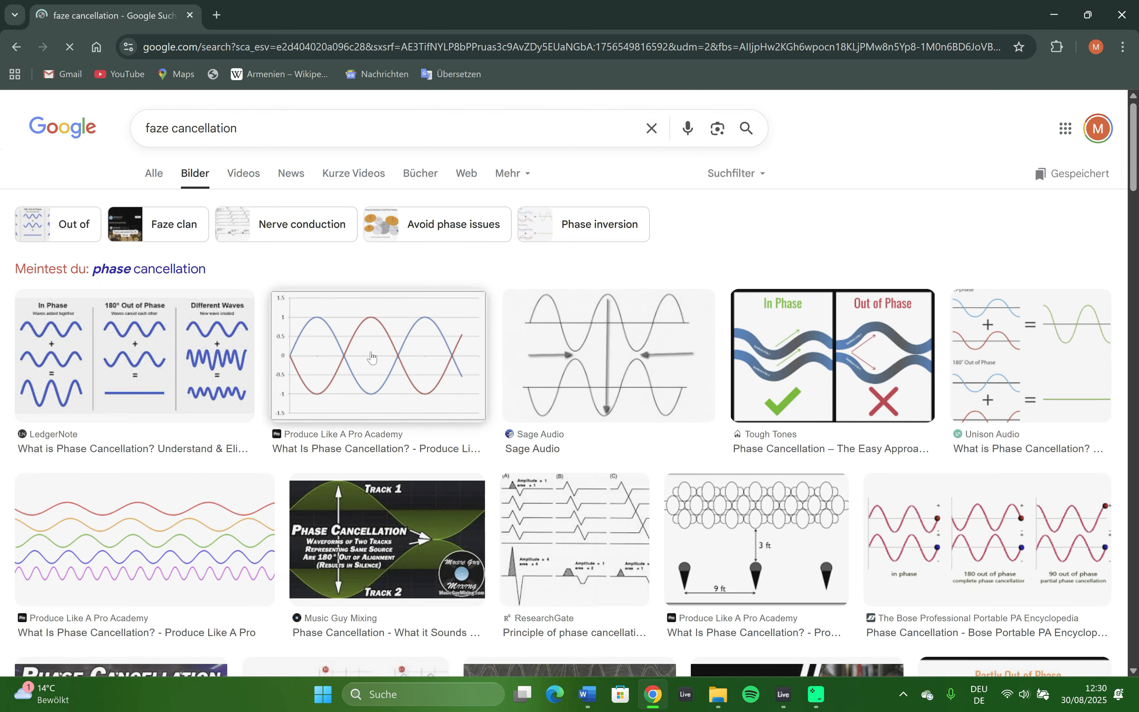
click(403, 349)
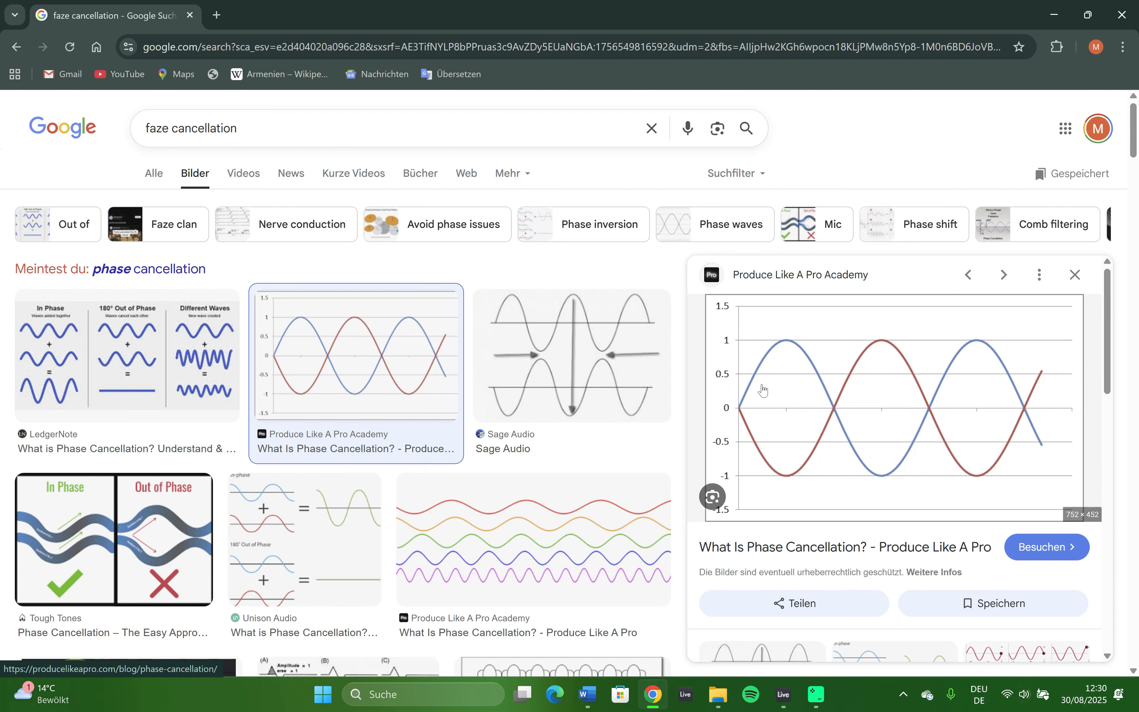
key(ctrl+plus)
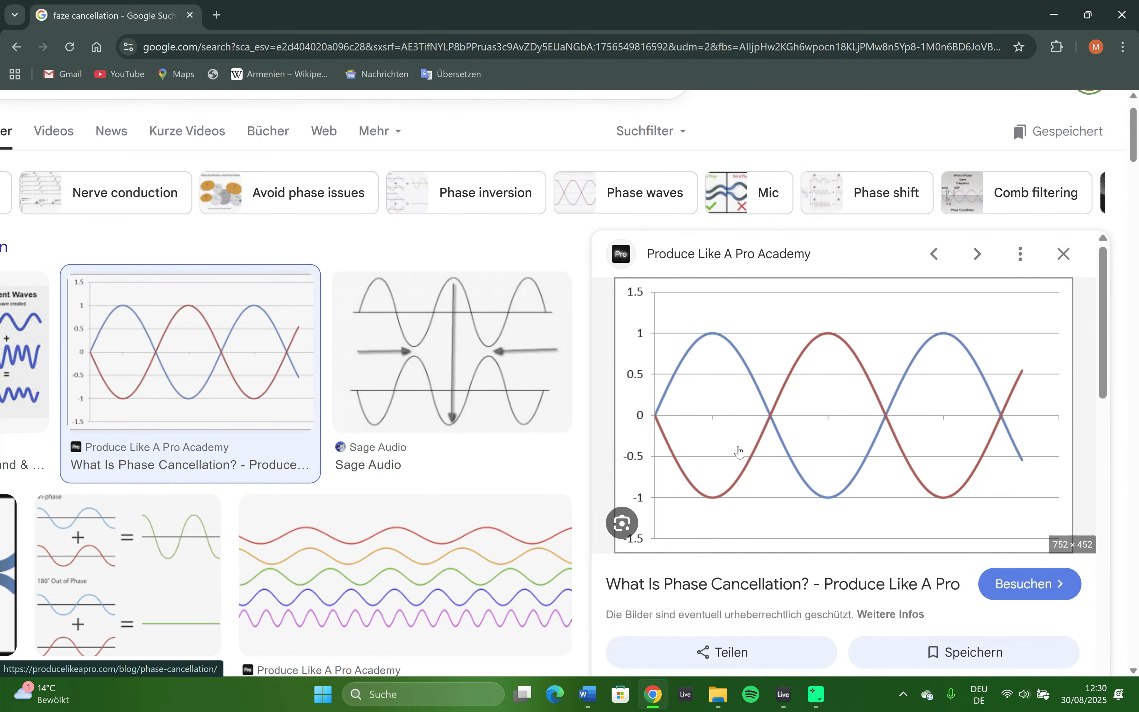
ctrl+scroll(739, 452, up, 3)
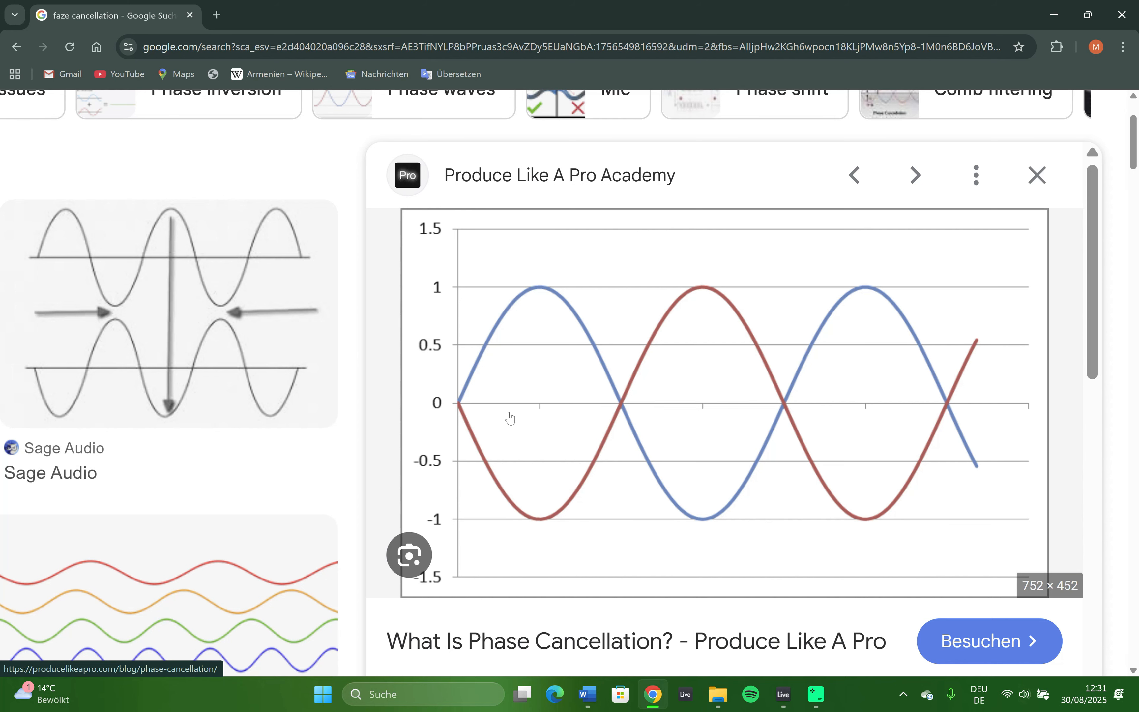
drag(457, 409, 607, 413)
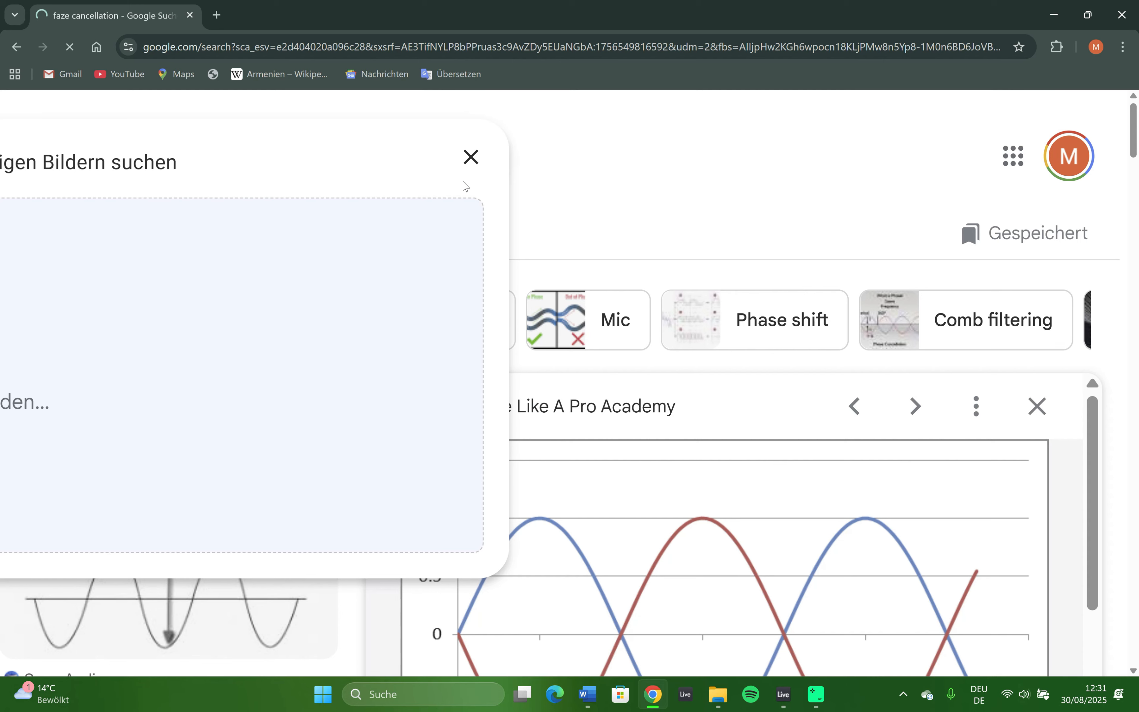
click(471, 158)
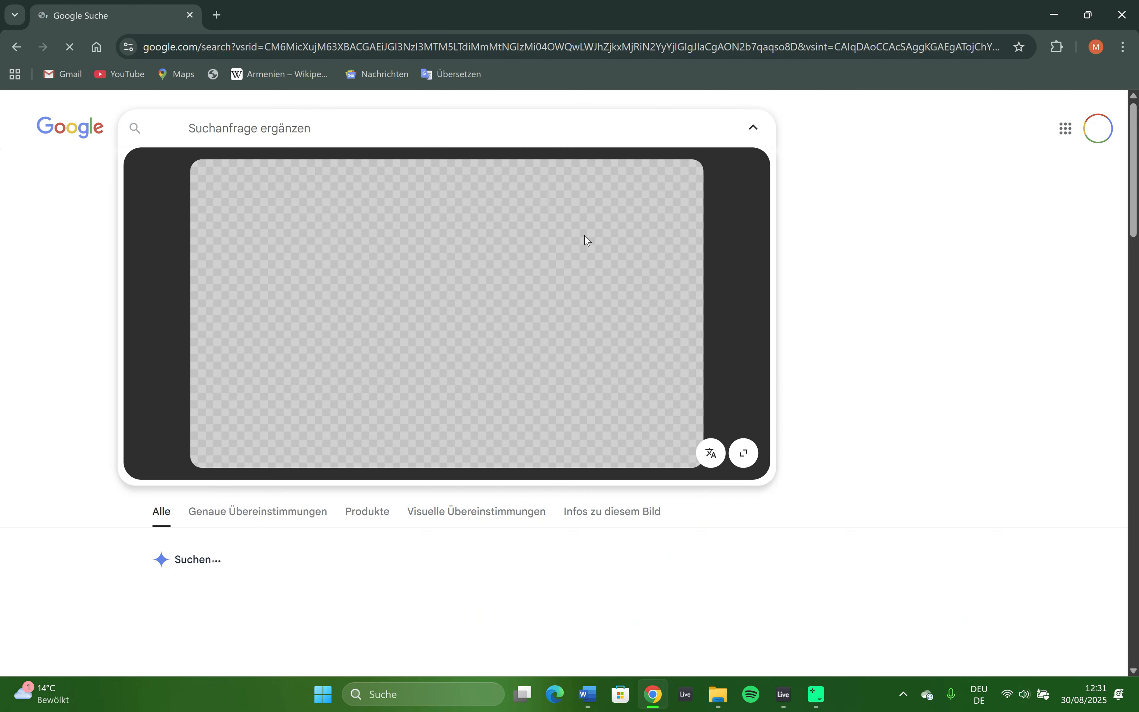
click(15, 51)
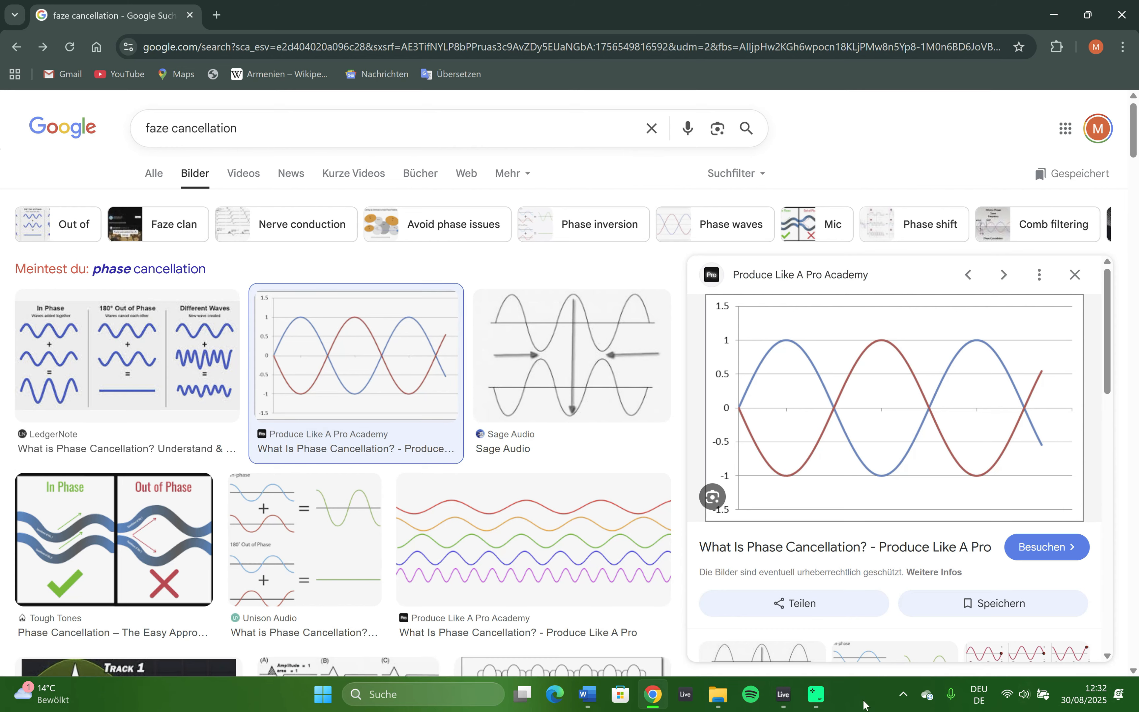
Leave the browser and the lyrics document, and switch back to the Real Friends set in Ableton Live.
click(783, 694)
click(588, 695)
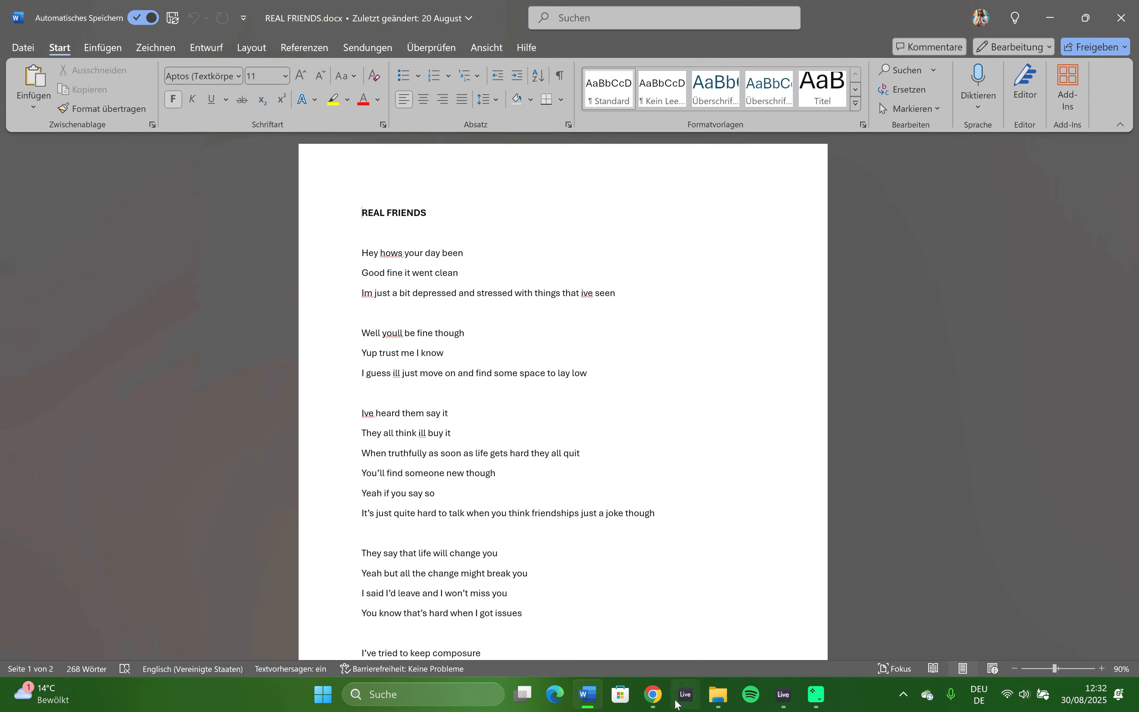
click(653, 695)
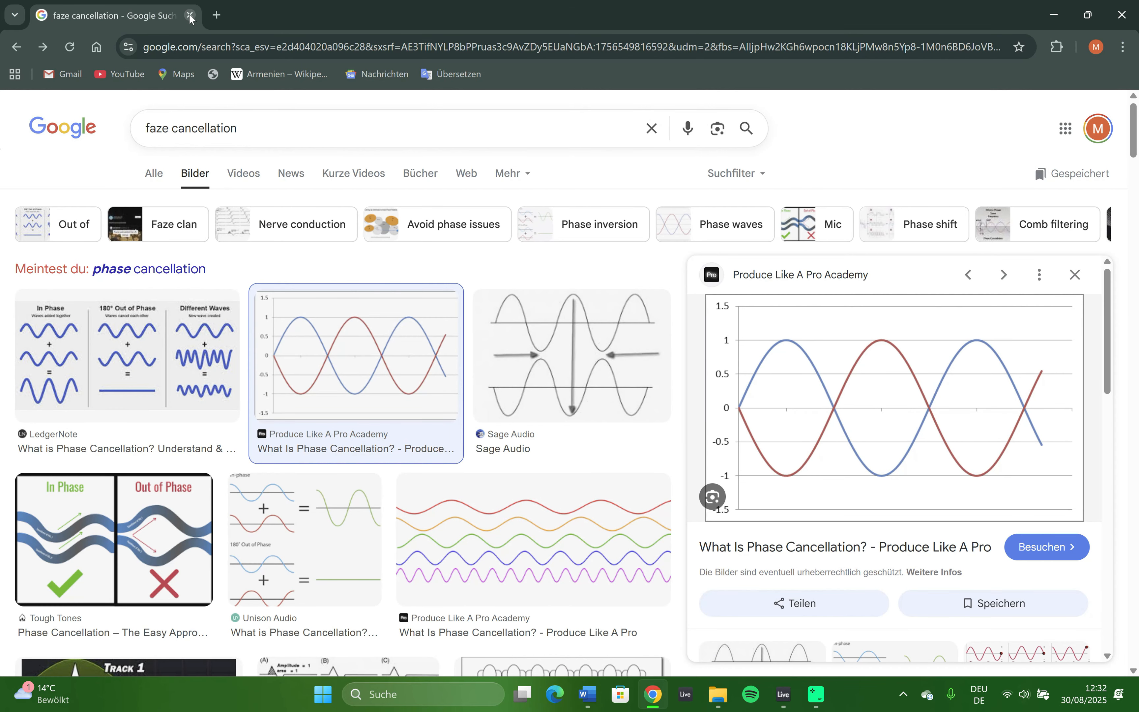
key(alt+Tab)
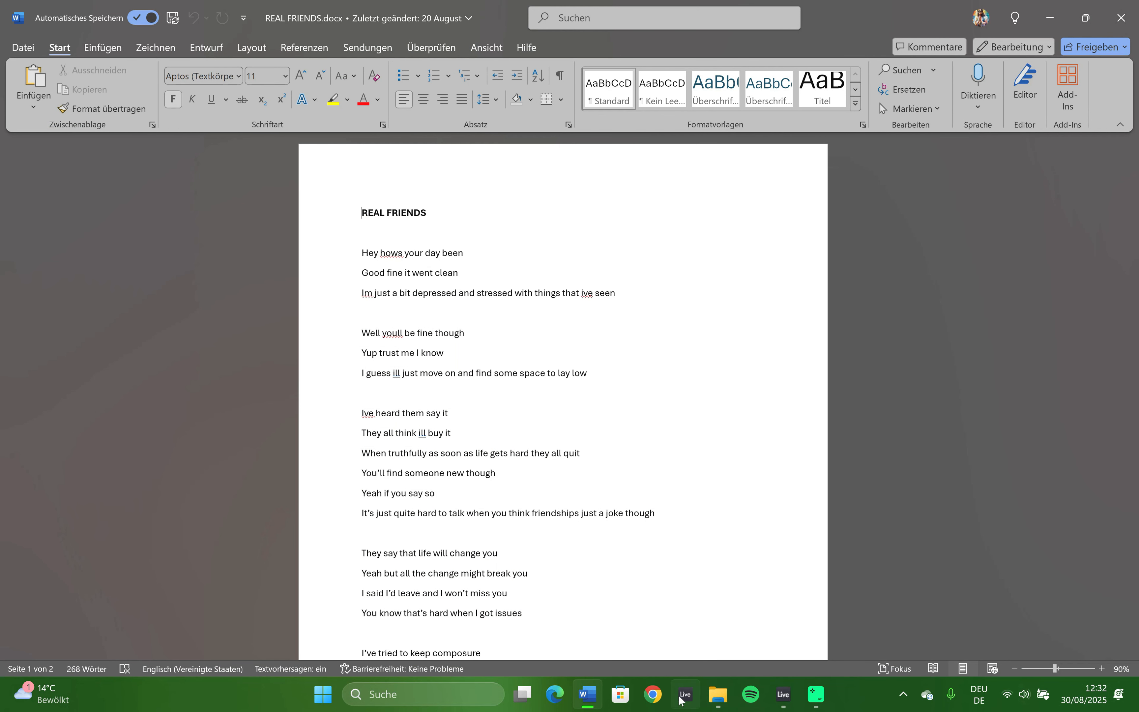
click(1129, 8)
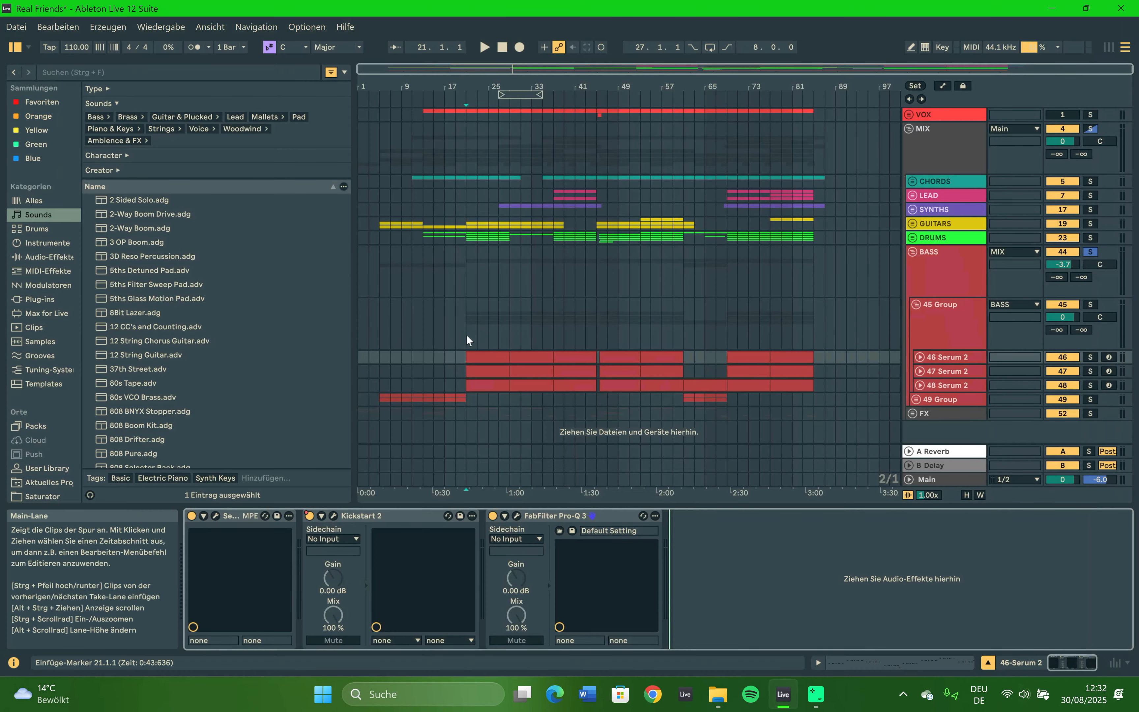
Place the insert marker at bar 21, show the device chain of 48 Serum 2 and solo that track.
click(464, 354)
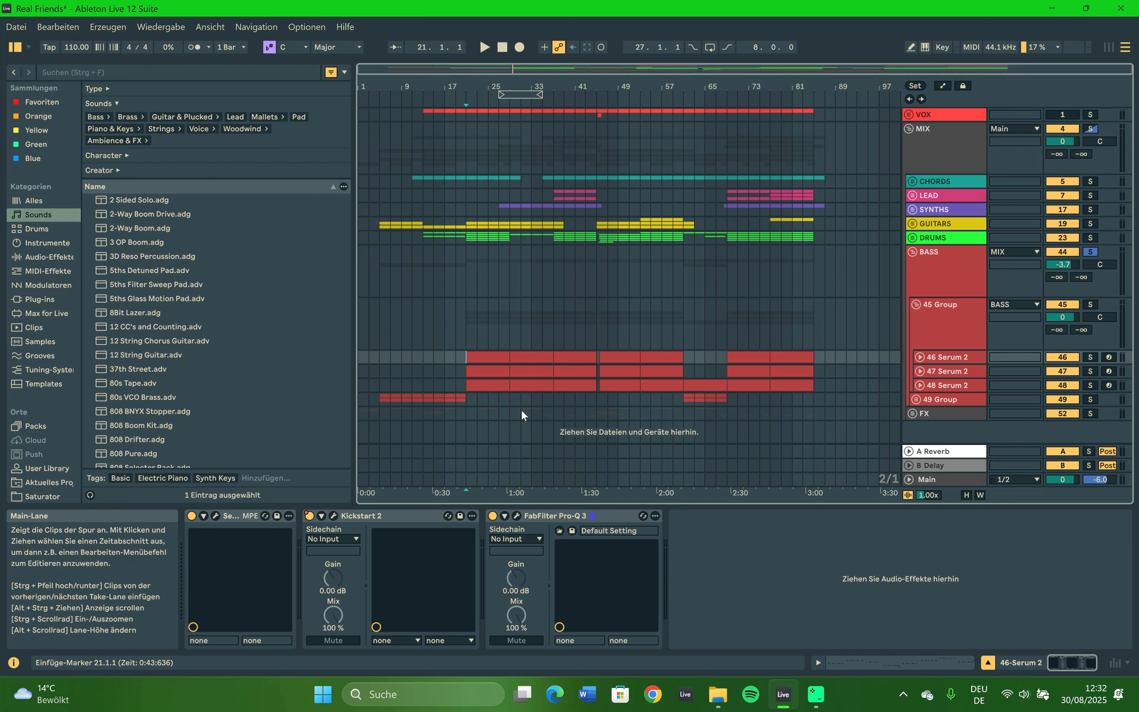
click(953, 388)
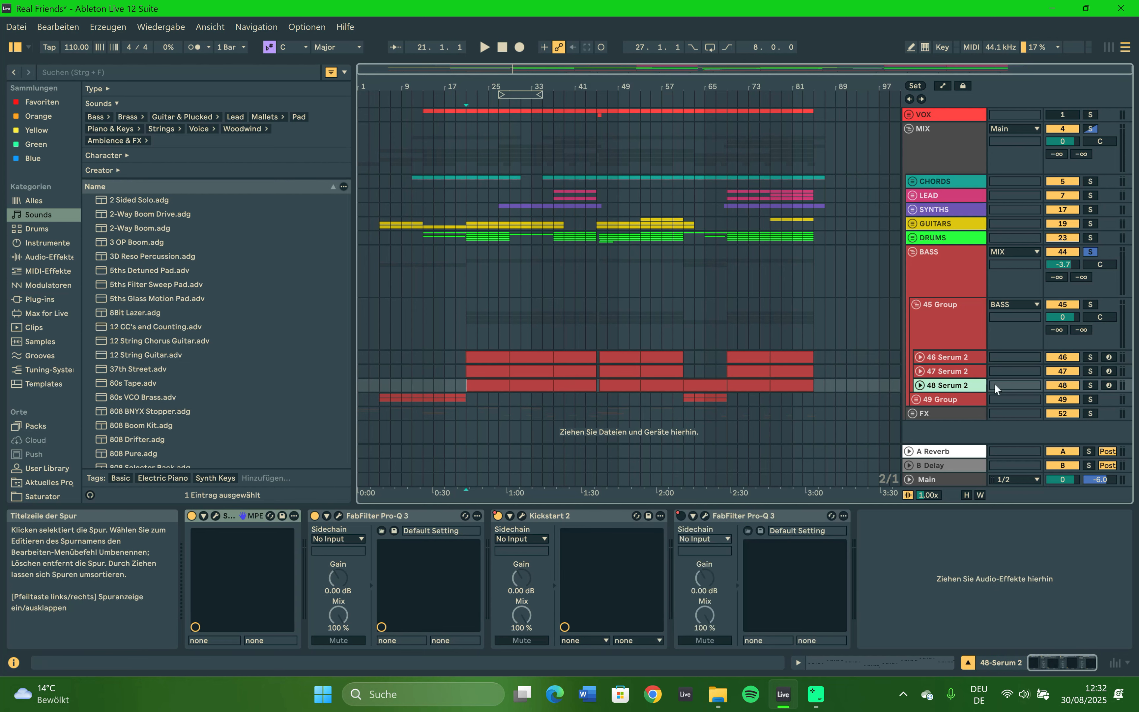
click(1091, 386)
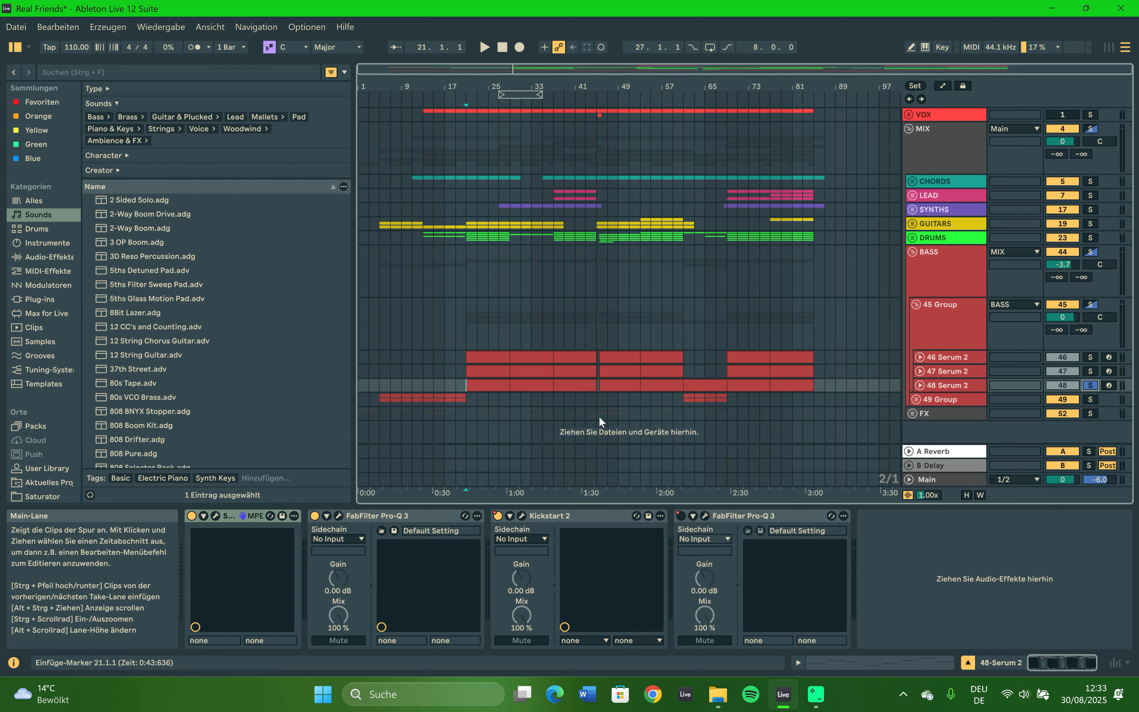
Solo 46 Serum 2 in place of 48 Serum 2, and view the first FabFilter Pro-Q 3 on 48 Serum 2.
click(1092, 305)
click(1091, 357)
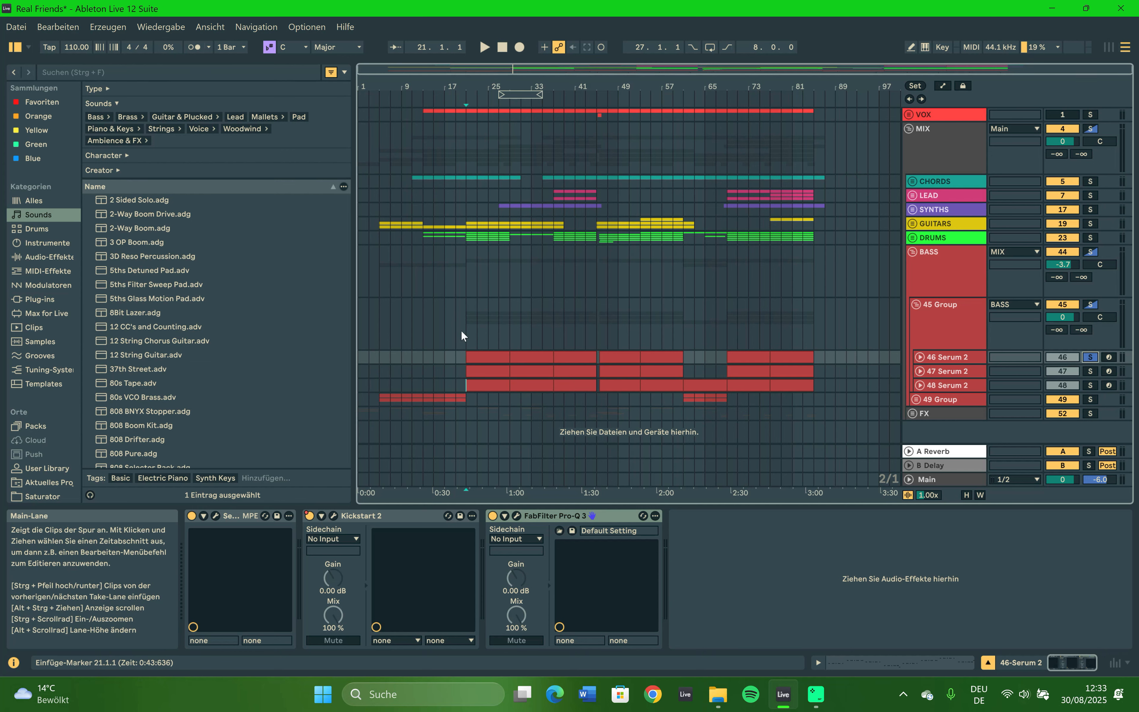
click(464, 389)
click(339, 515)
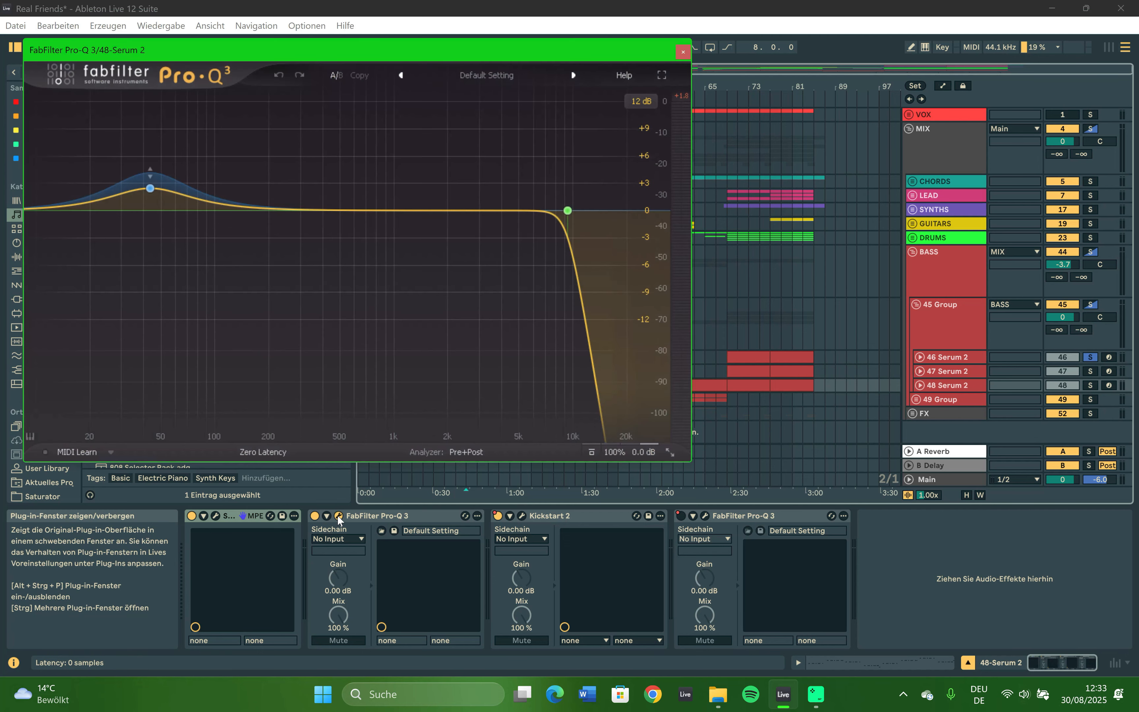
click(683, 53)
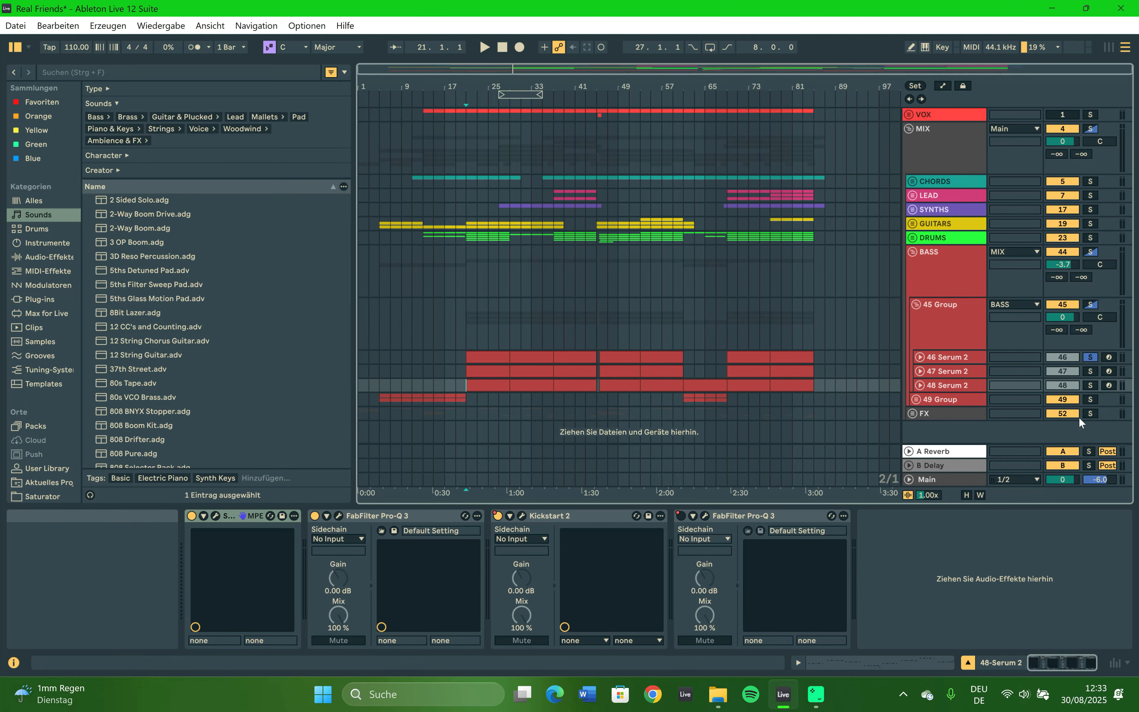
Solo 48 Serum 2, play it from bar 21 and inspect the low-frequency boost in its first FabFilter Pro-Q 3.
click(1091, 386)
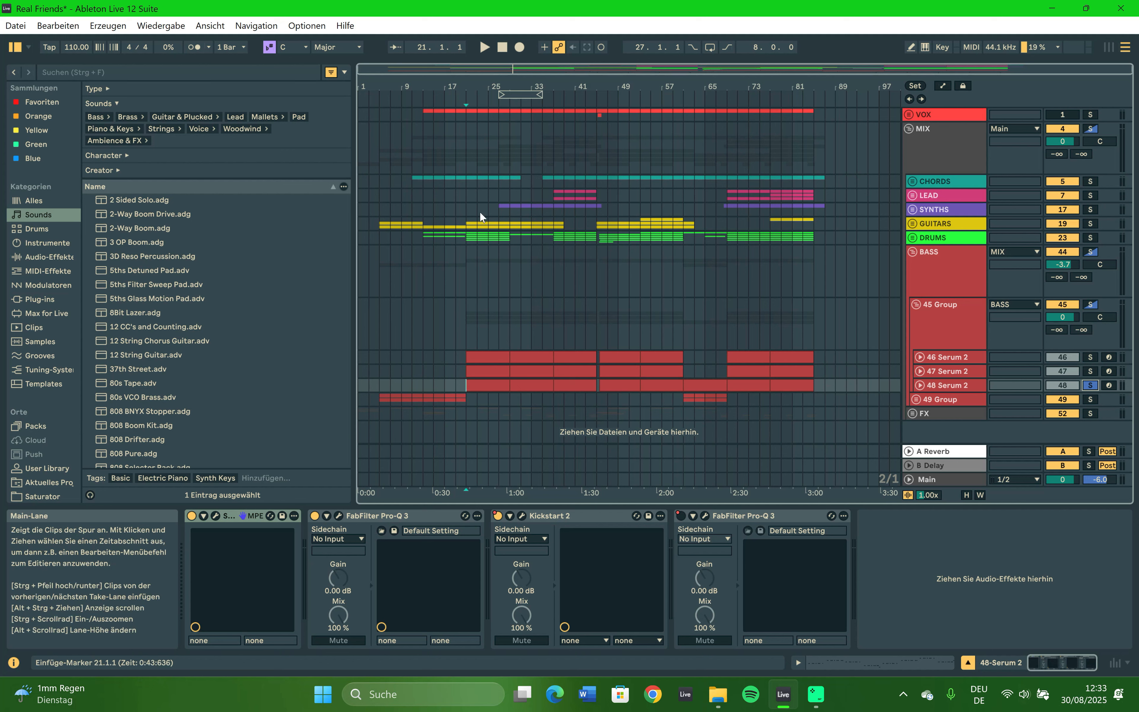
key(space)
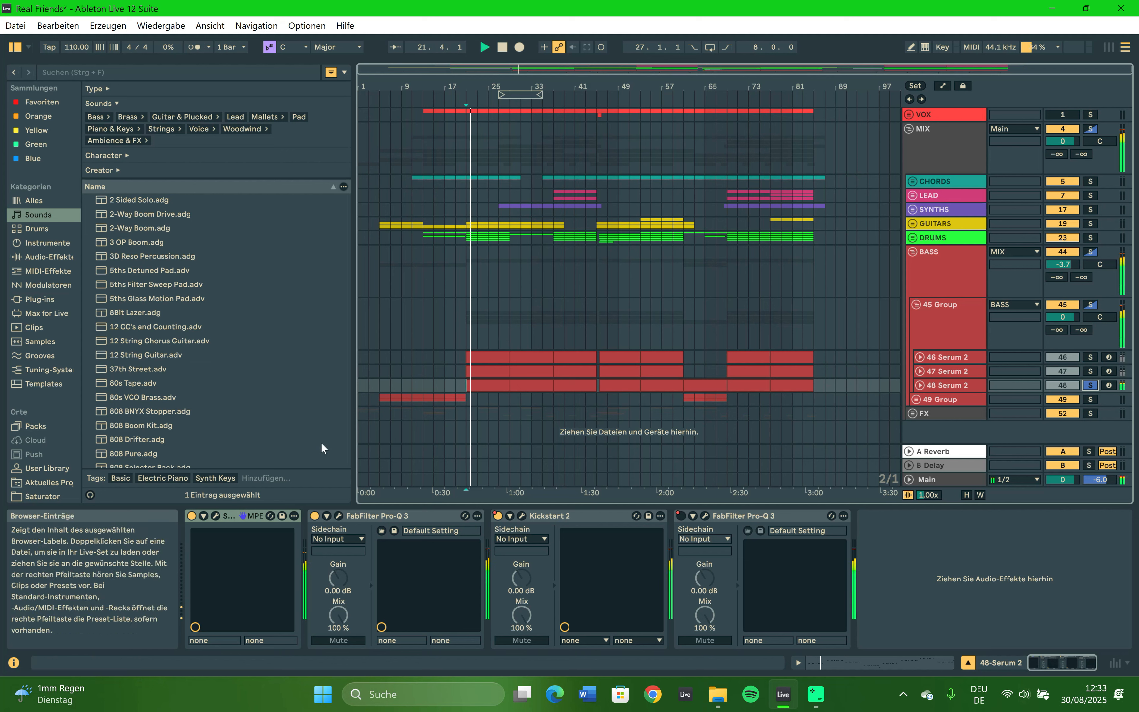
click(339, 516)
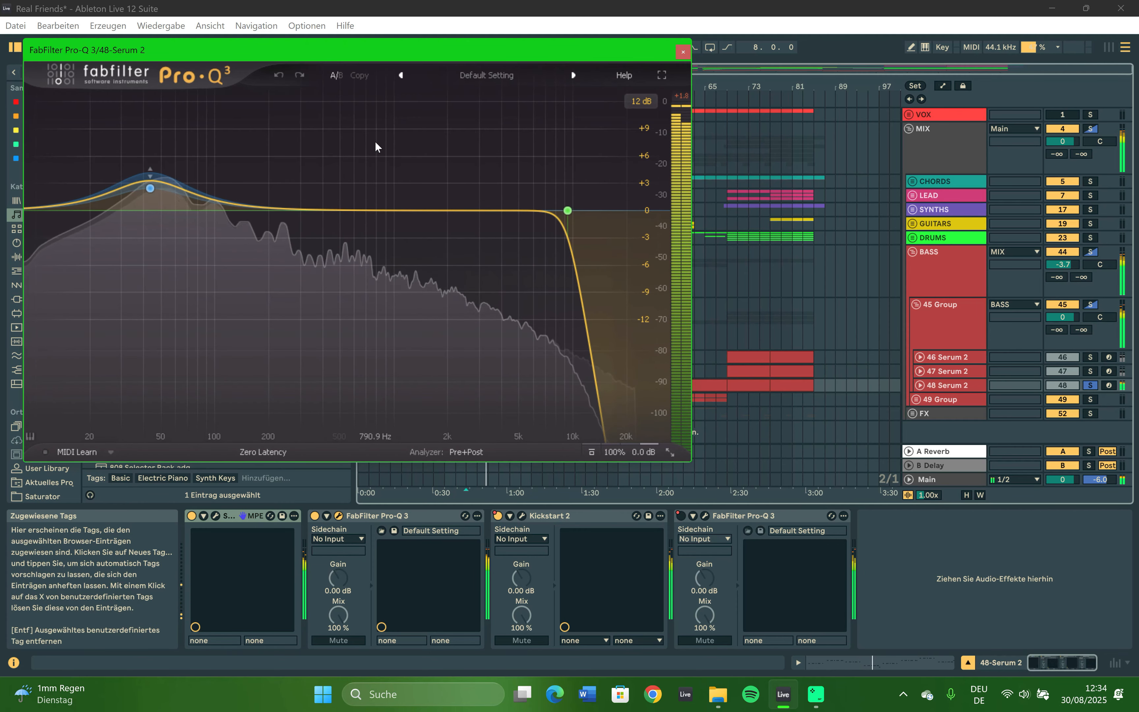
key(space)
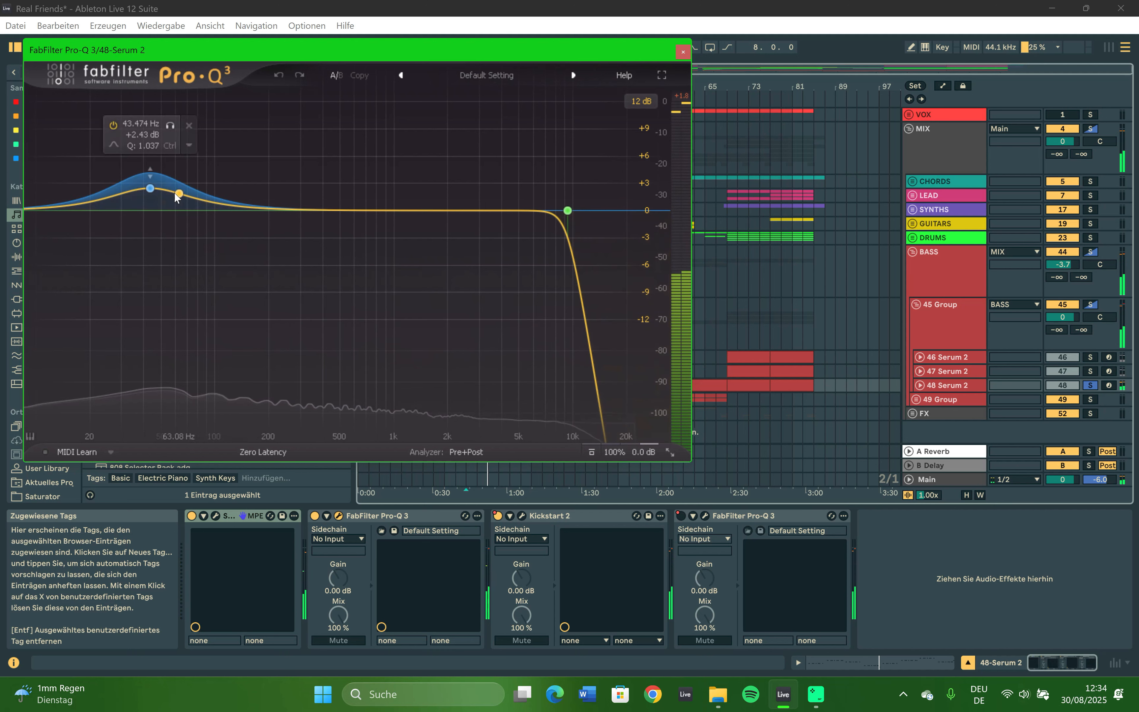
mouse_move(147, 189)
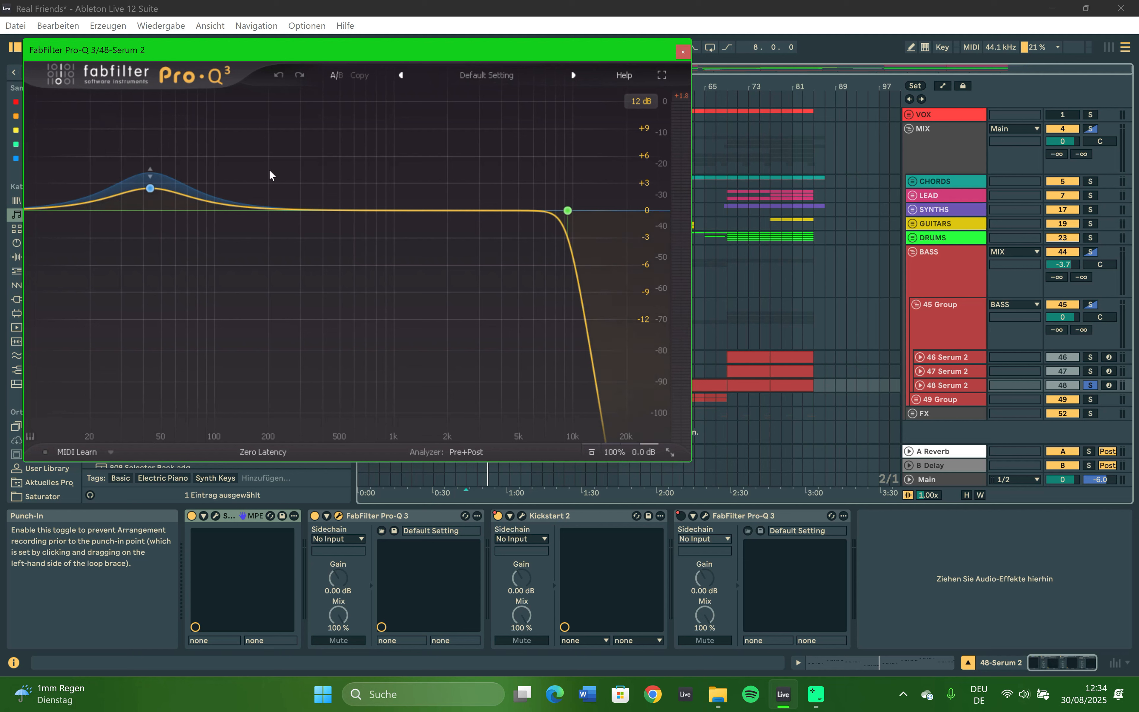
Try a Low Cut band at about 95 Hz in the Pro-Q 3, remove it, and reopen the EQ window.
click(210, 205)
click(92, 386)
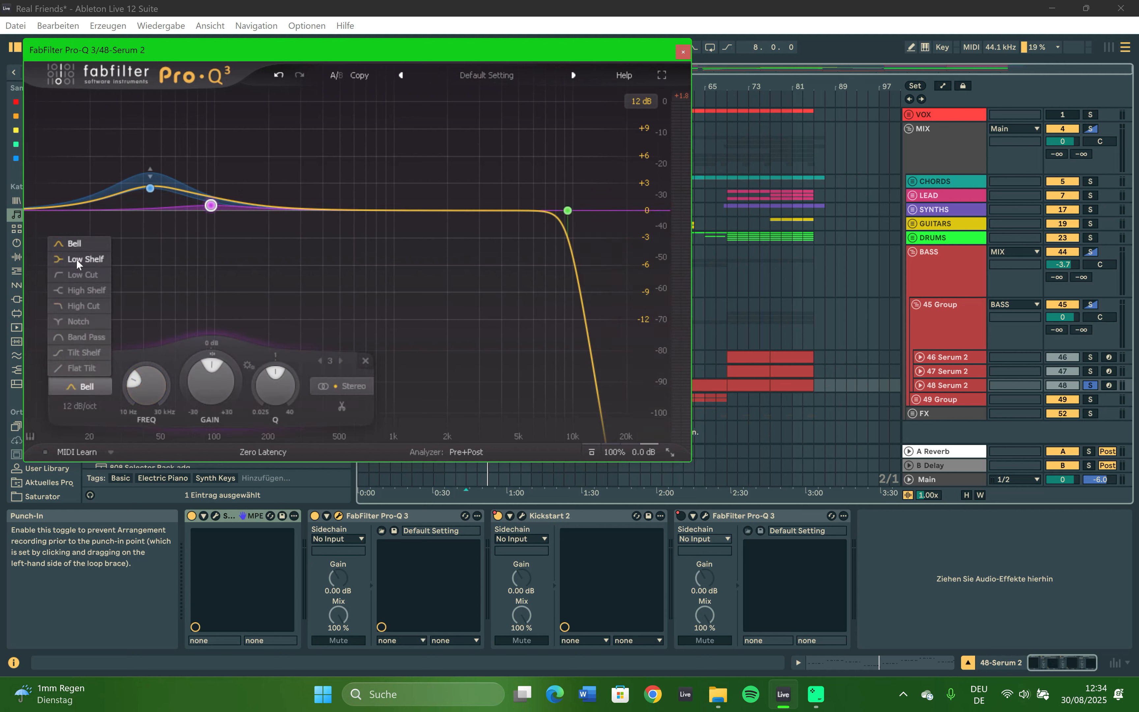
click(81, 276)
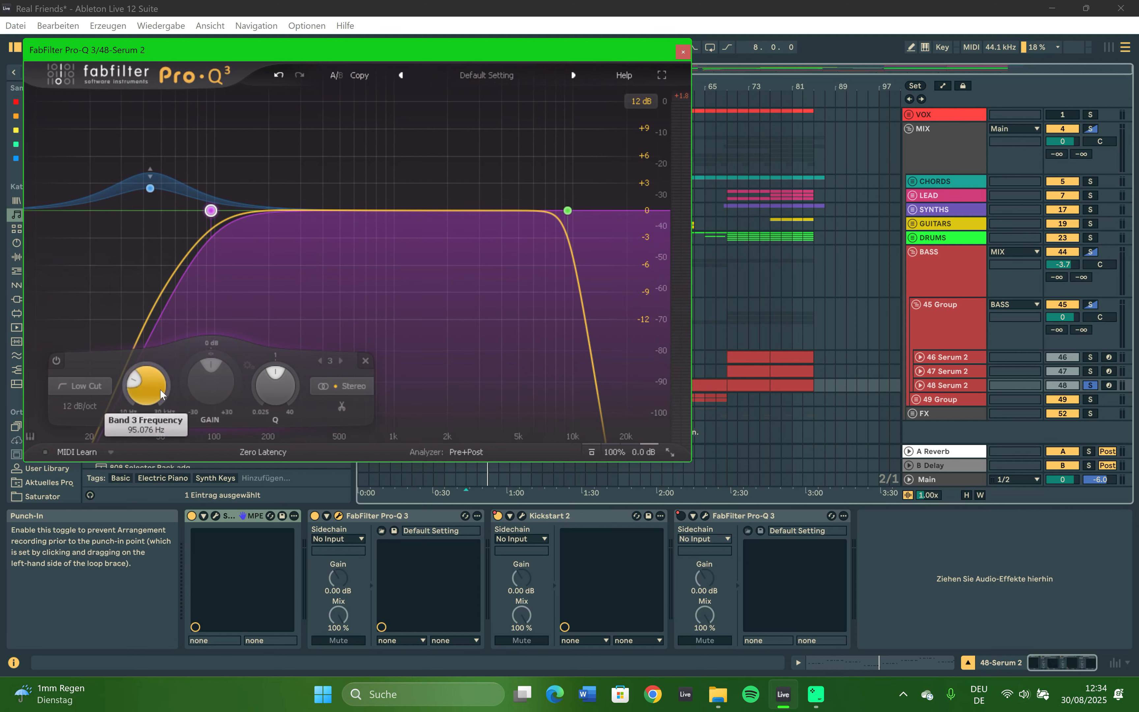
click(248, 168)
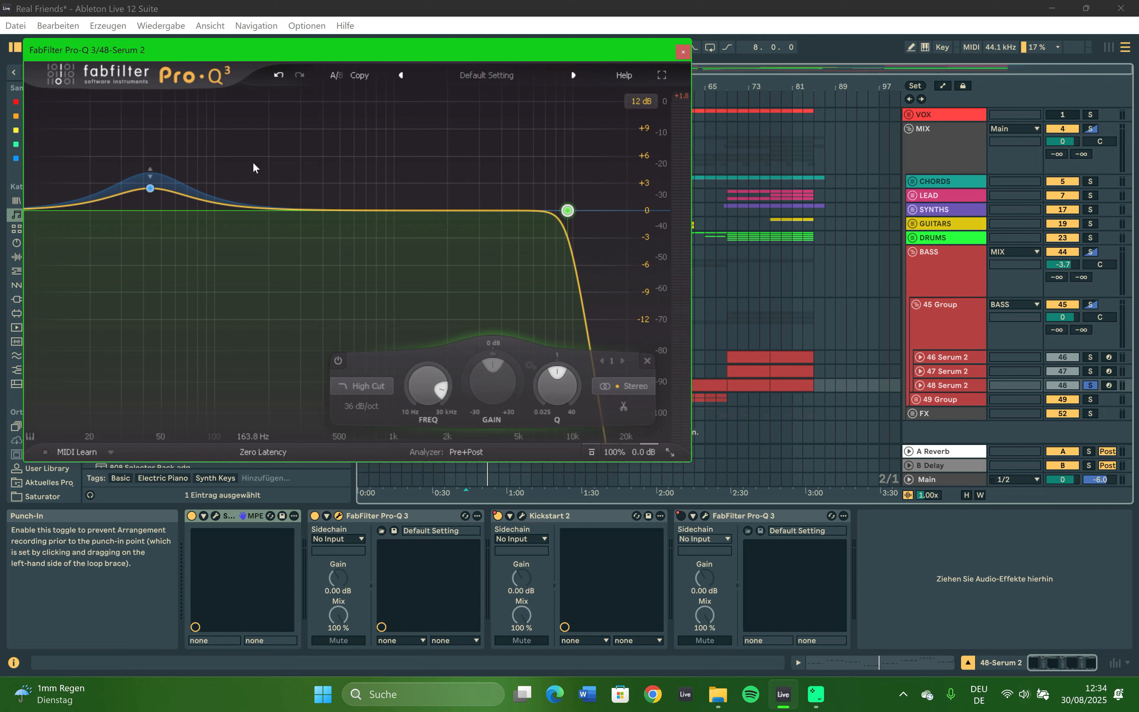
click(680, 53)
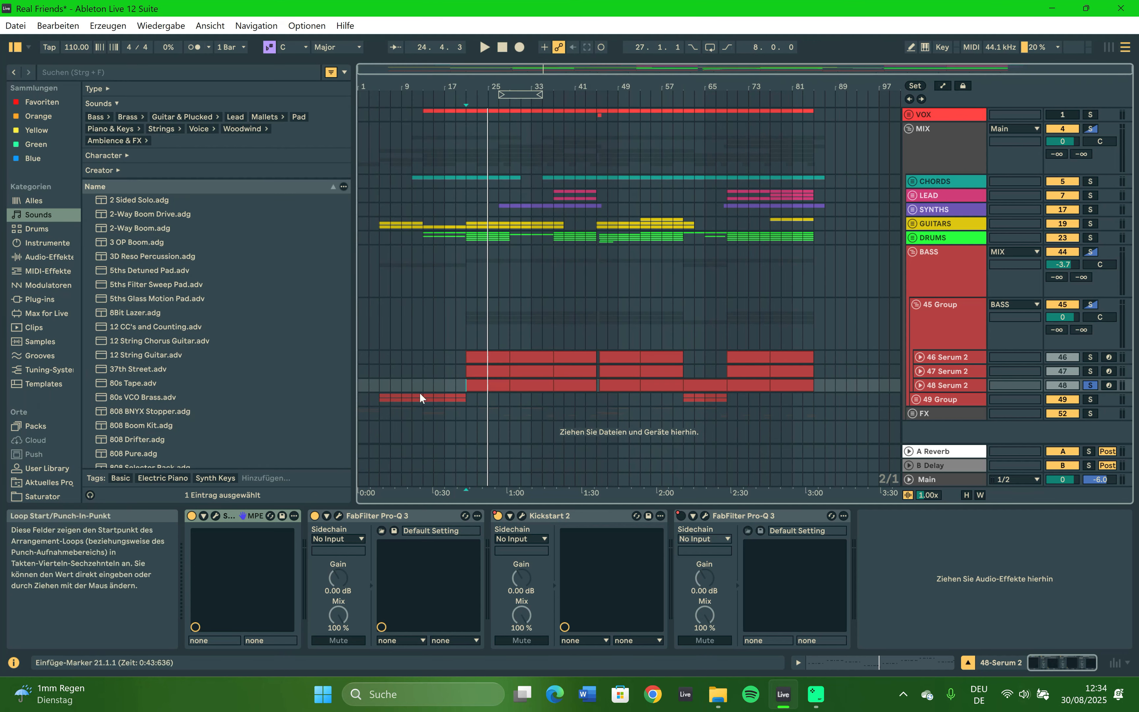
click(340, 516)
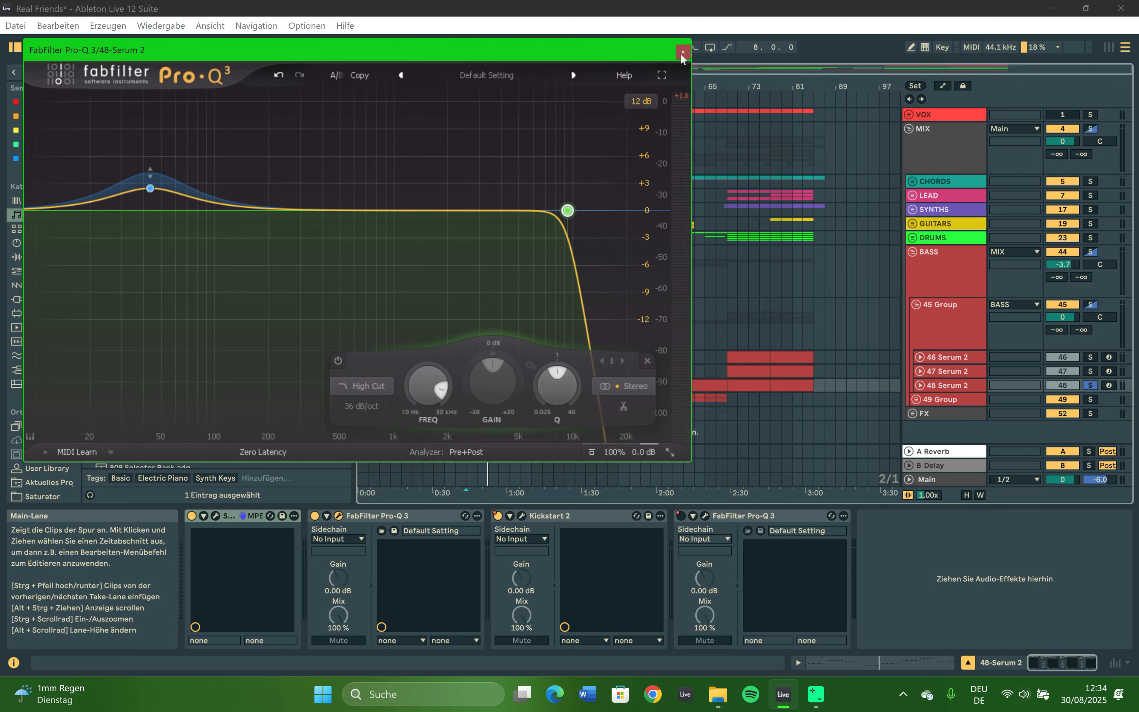
Solo 47 Serum 2, place the insert marker at bar 21, and inspect the Low Cut band in its FabFilter Pro-Q 3.
click(683, 52)
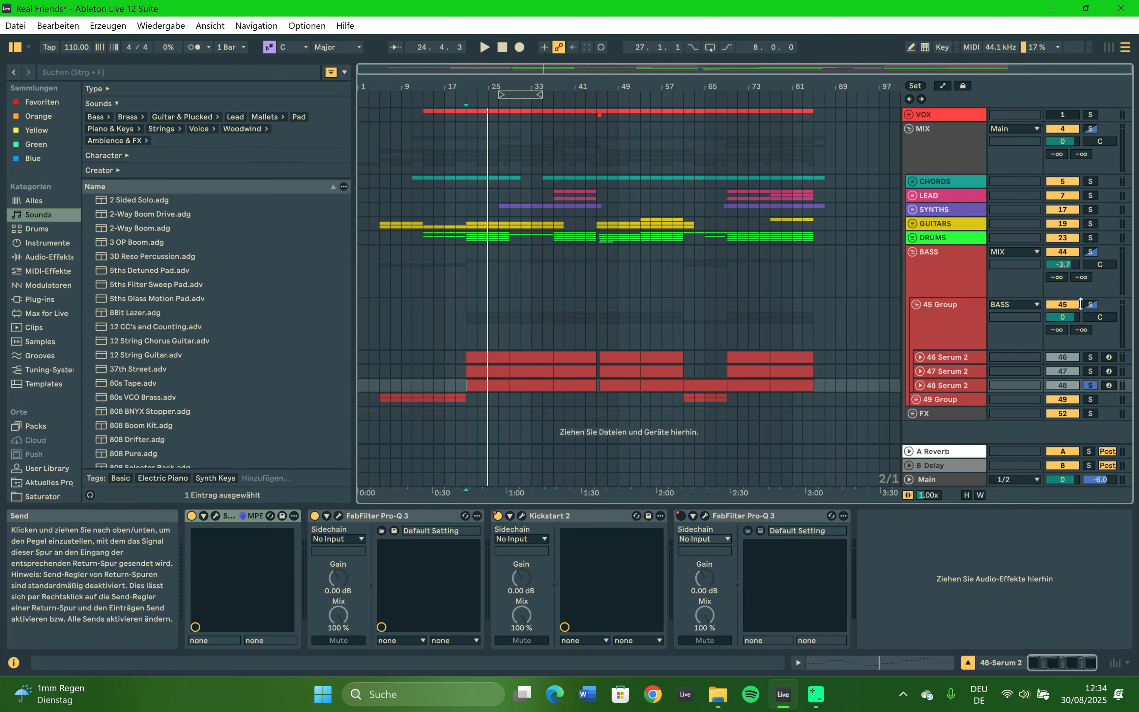
click(1090, 371)
click(459, 370)
click(462, 370)
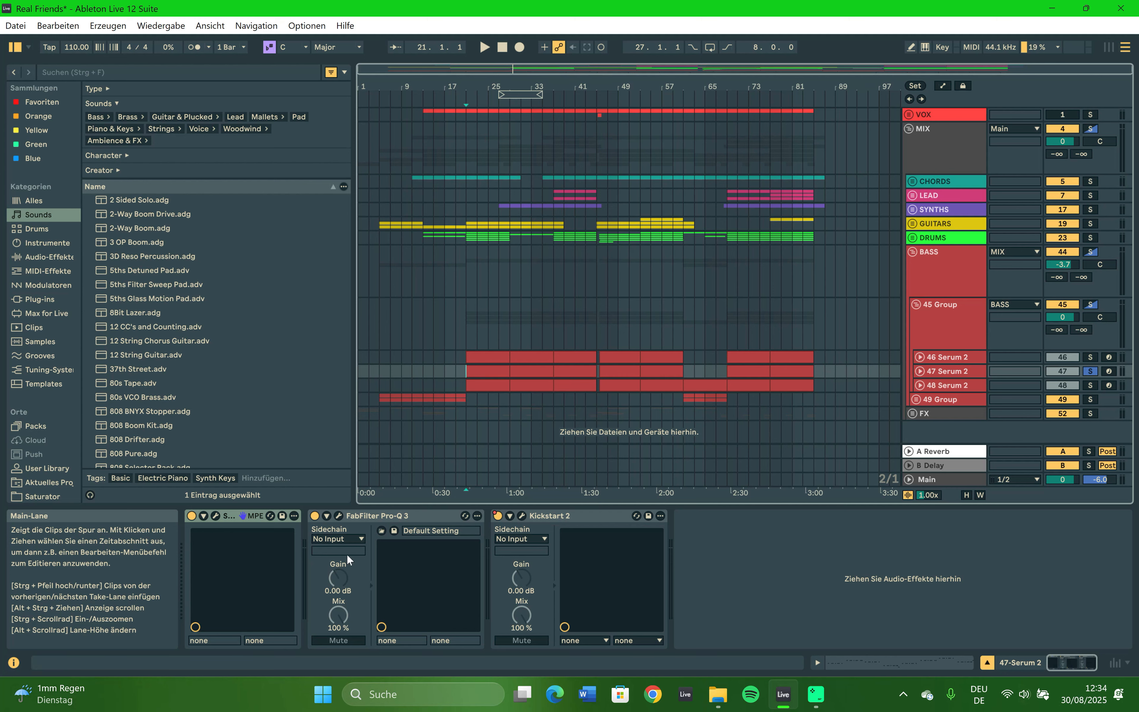
click(339, 516)
mouse_move(262, 234)
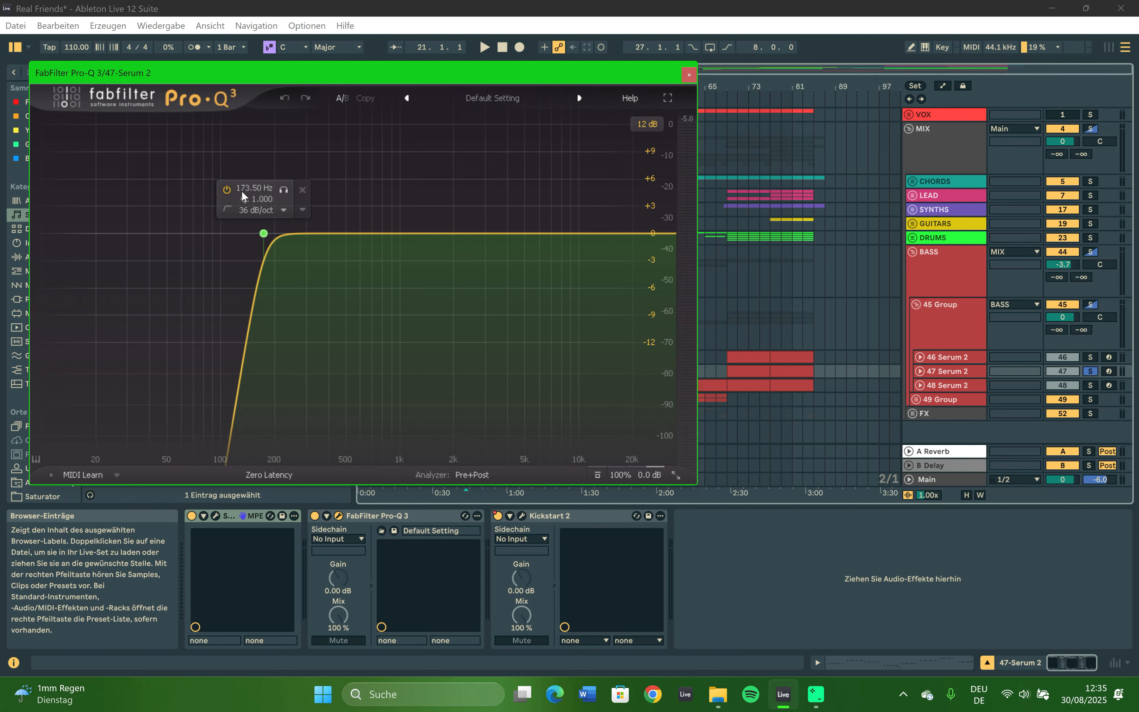
click(687, 74)
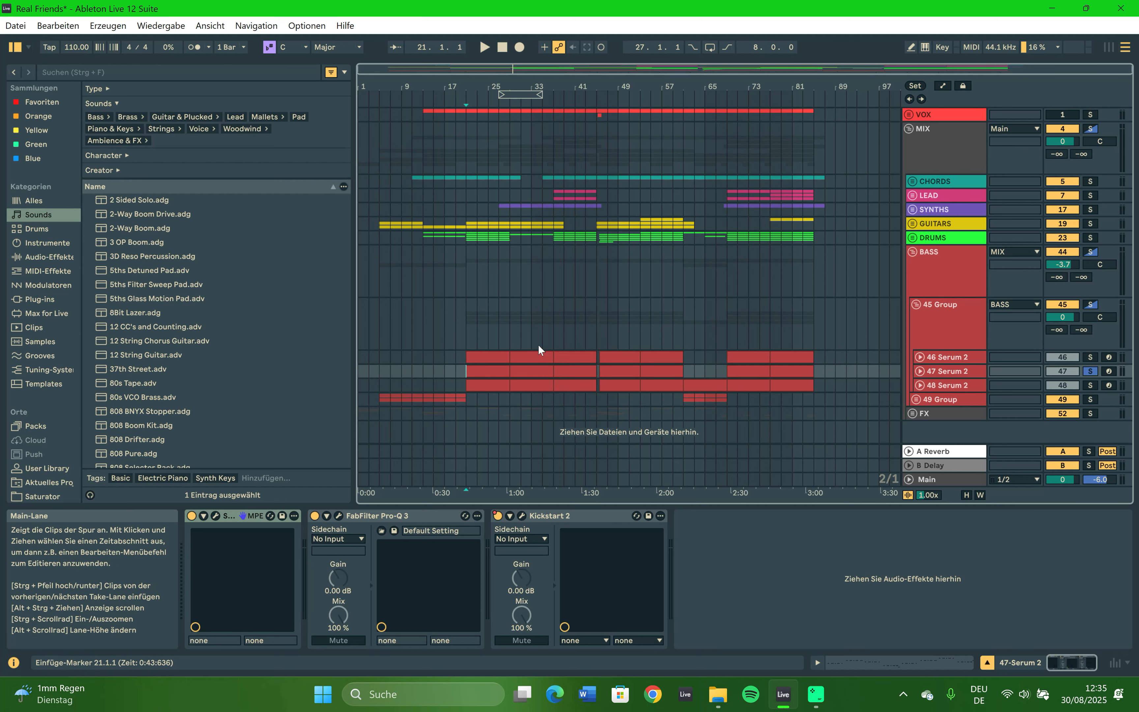
Compare the 48 Serum 2 and 47 Serum 2 bass layers by soloing each and playing from bar 21.
click(1090, 385)
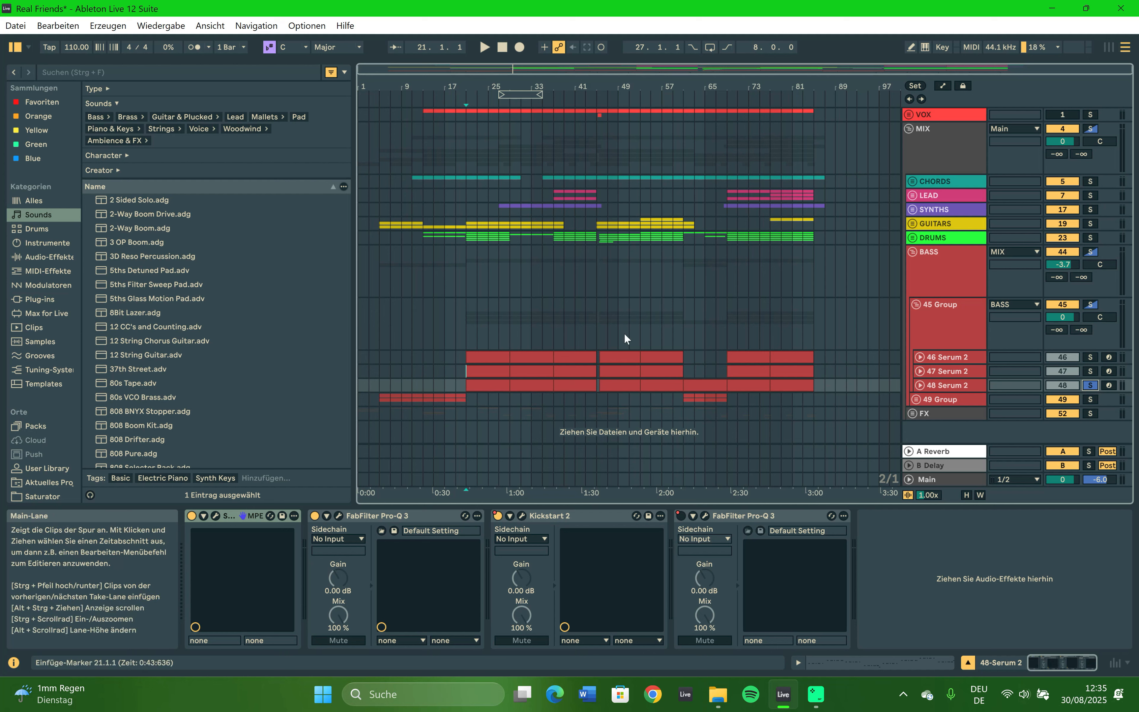
key(space)
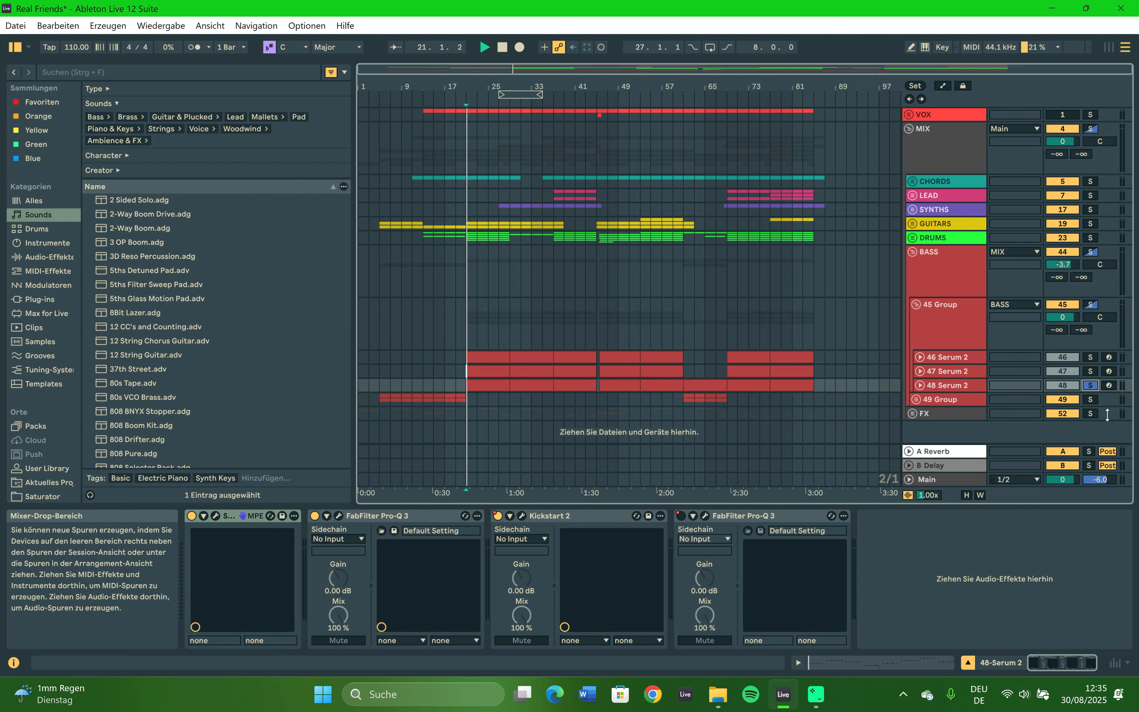
click(1090, 371)
key(space)
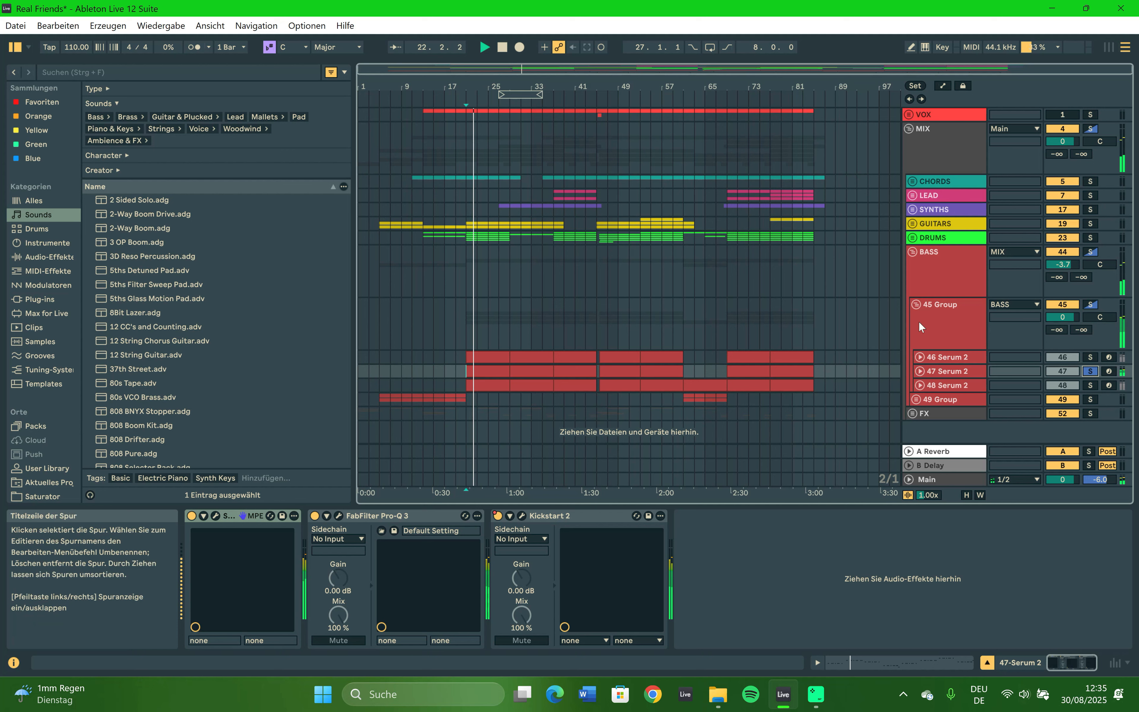
key(space)
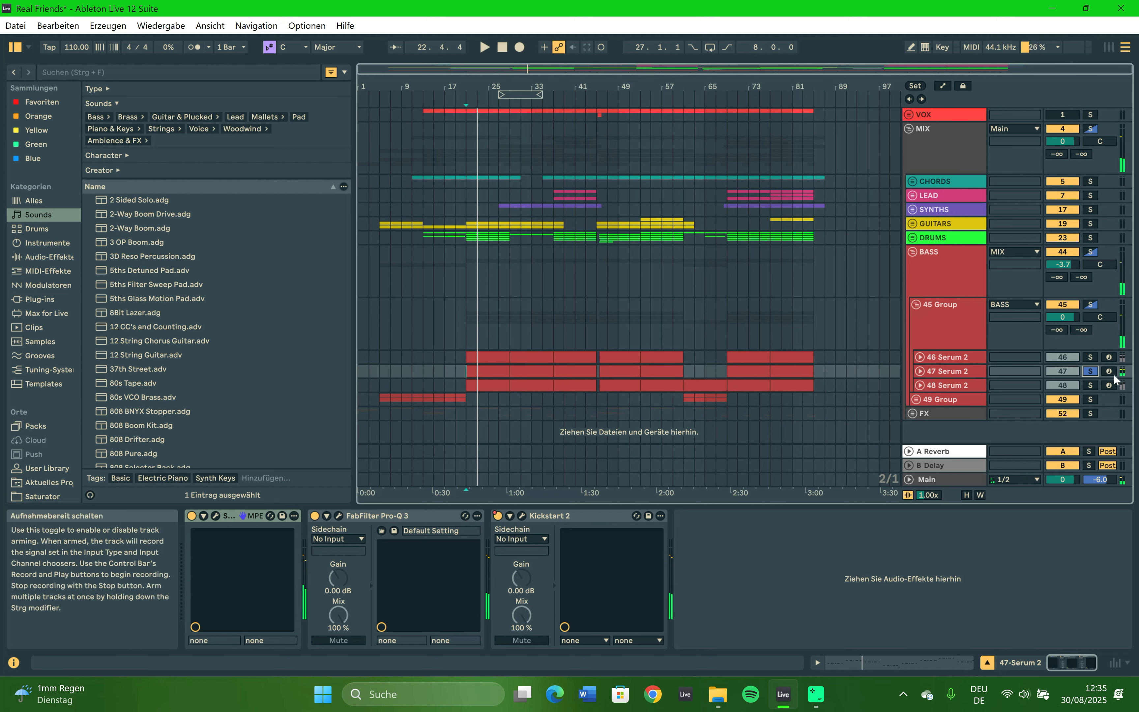
Solo 46 Serum 2 and inspect the sidechain curve of its Kickstart 2.
click(1084, 362)
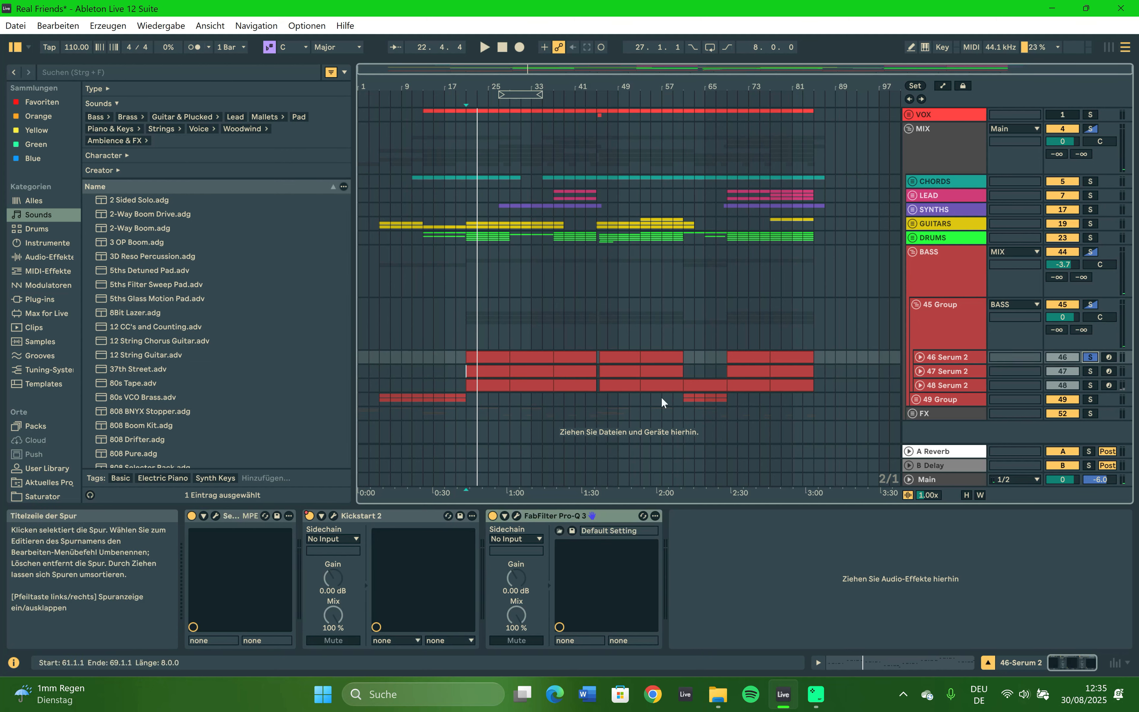
click(333, 514)
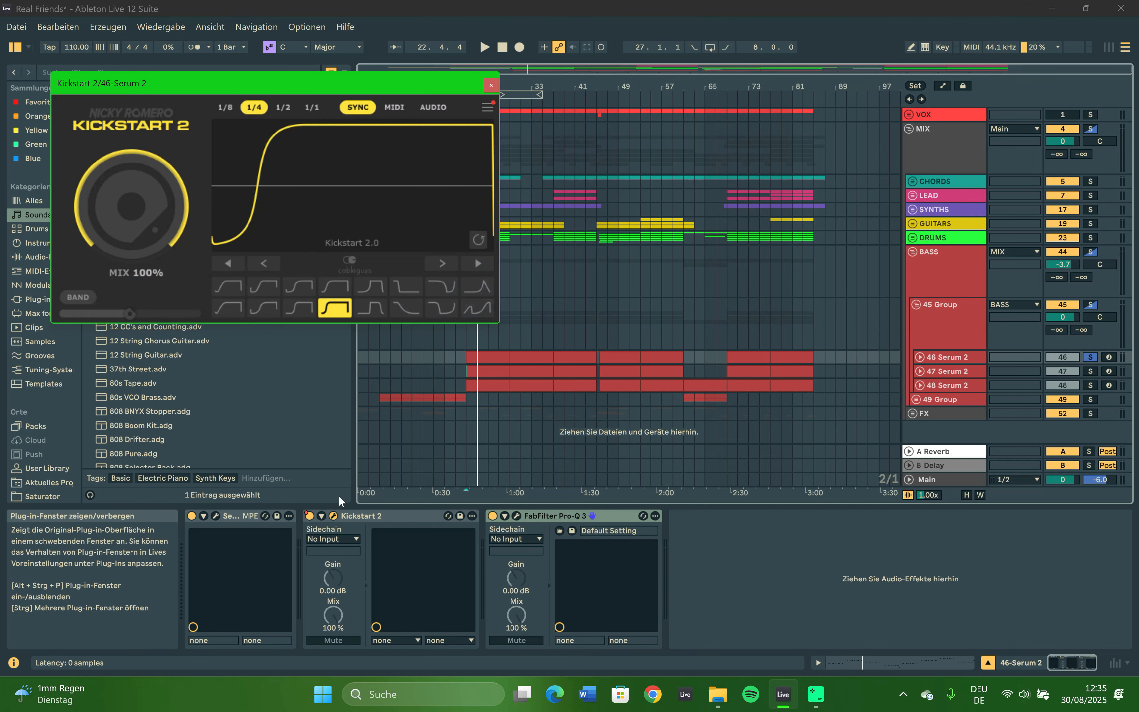
click(491, 85)
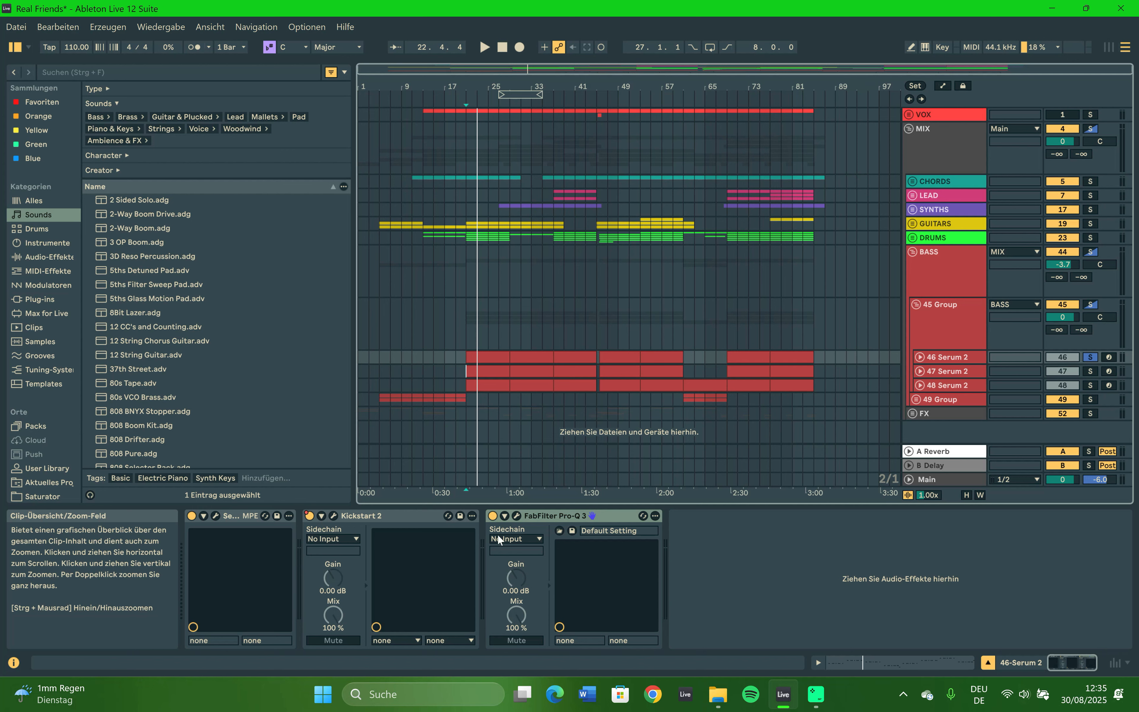
click(334, 515)
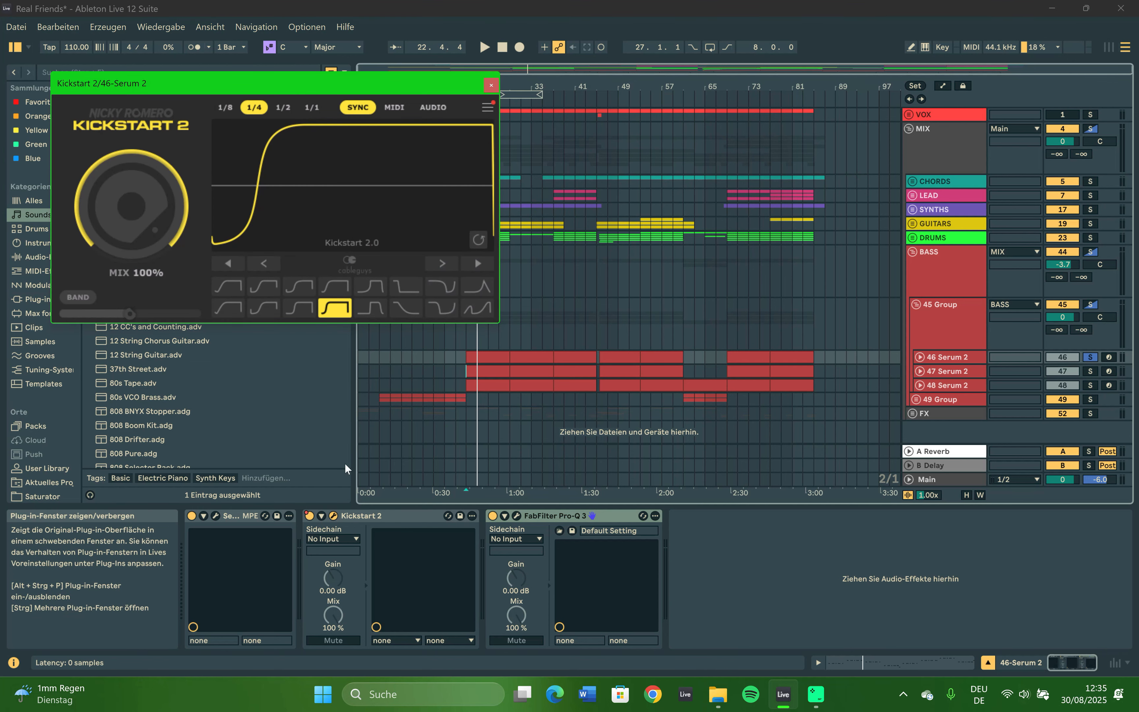
click(491, 85)
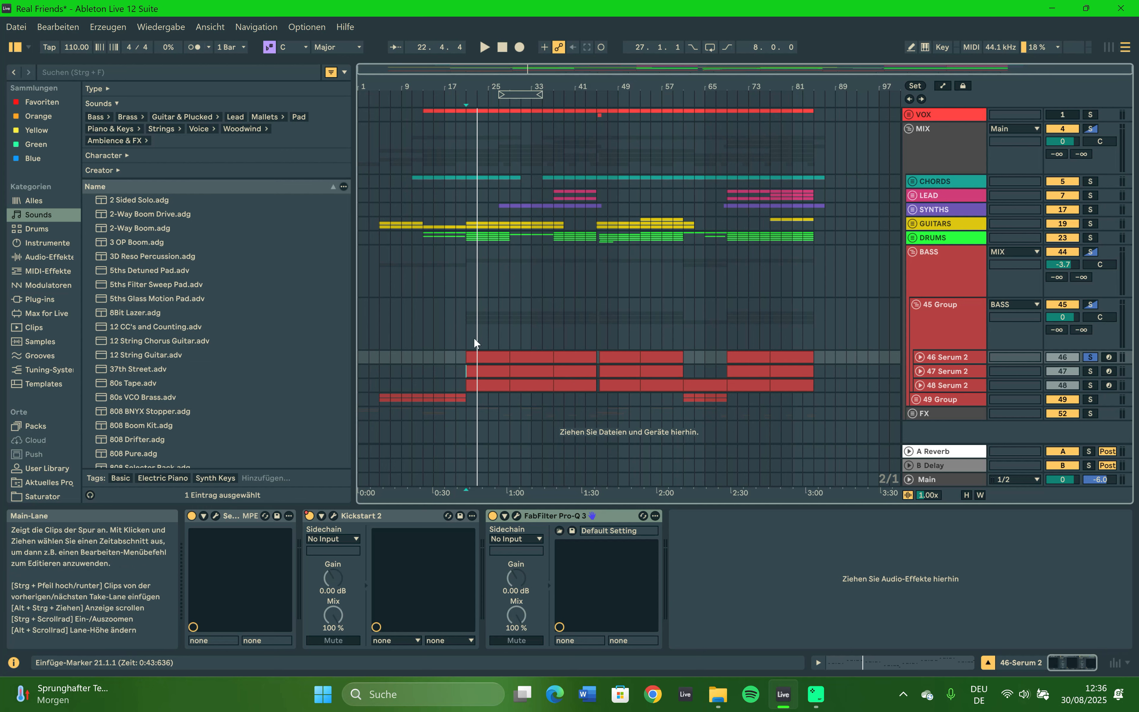
Inspect the Low Cut band in the FabFilter Pro-Q 3 on 46 Serum 2, and play the soloed track.
click(516, 516)
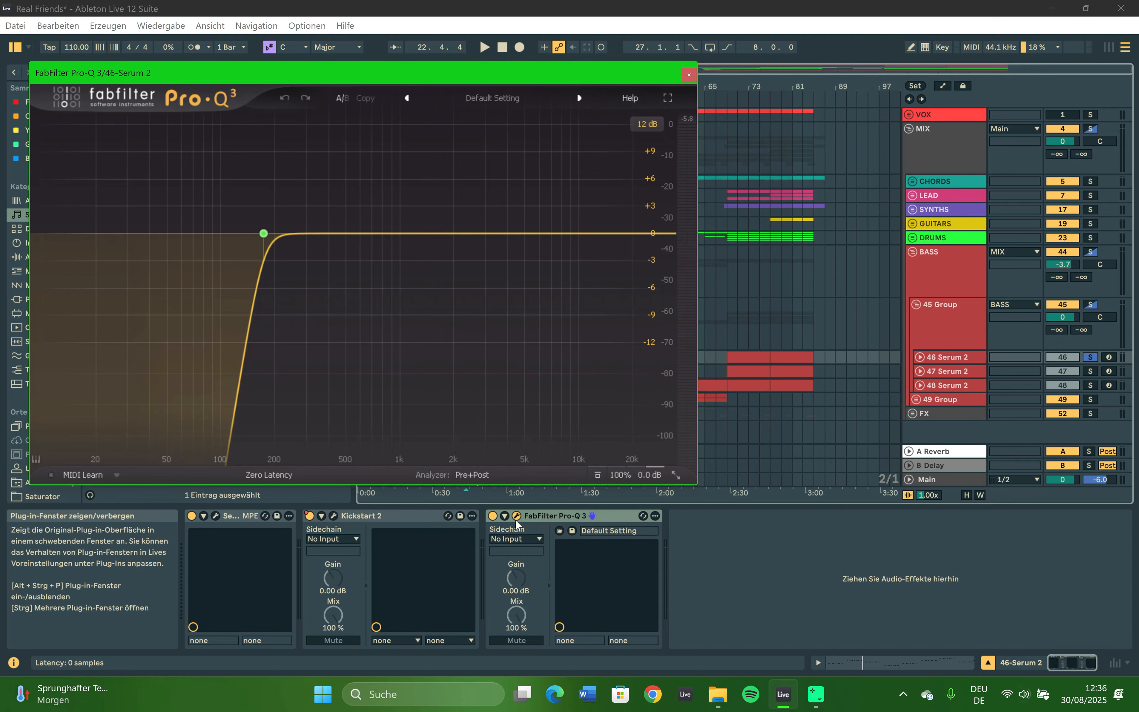
mouse_move(275, 247)
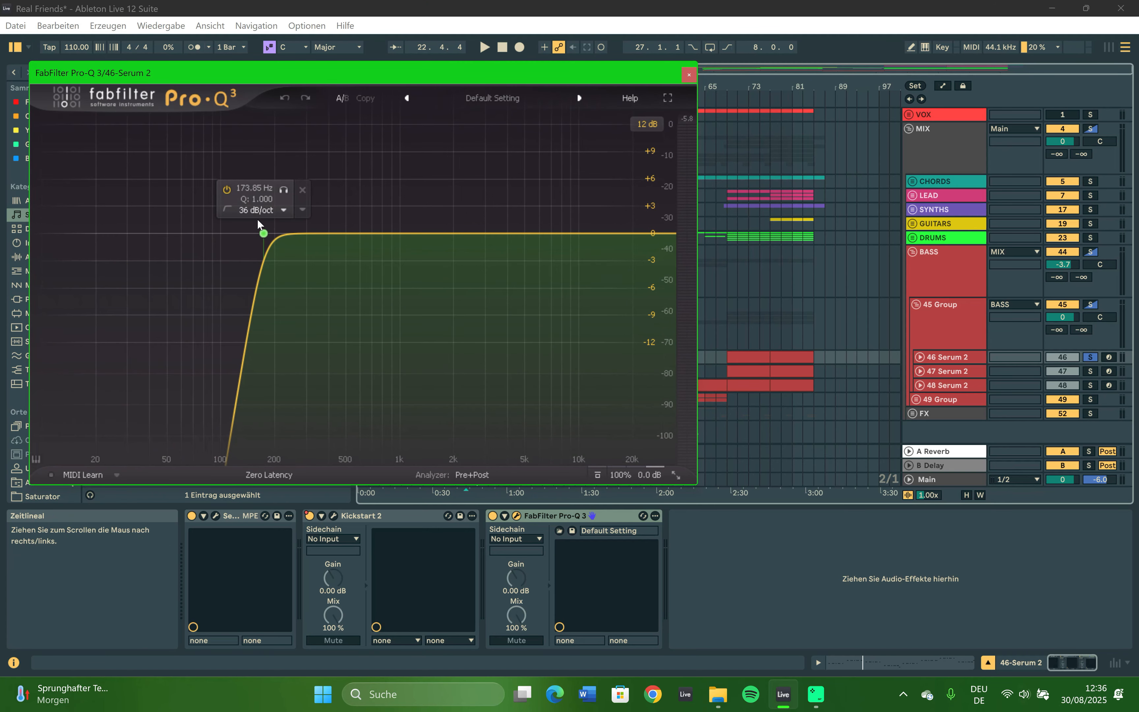
click(689, 75)
key(space)
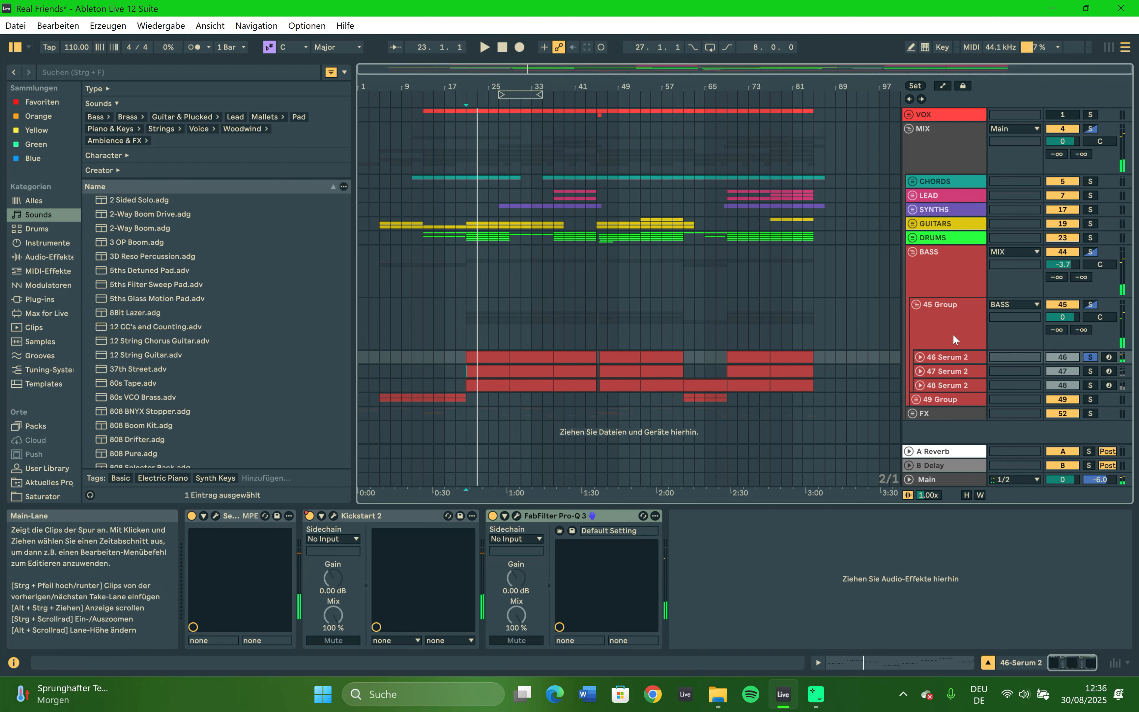
View the Serum 2 synth patch on 46 Serum 2, then solo 48 Serum 2 and check its synth patch.
click(216, 516)
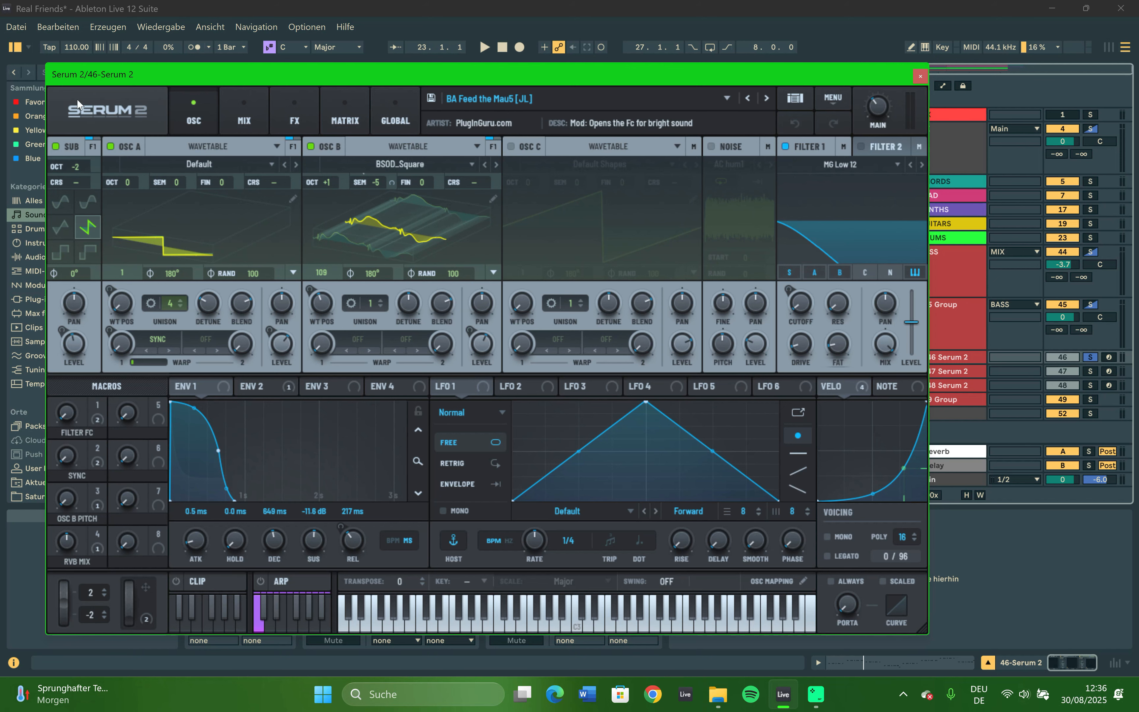
click(920, 76)
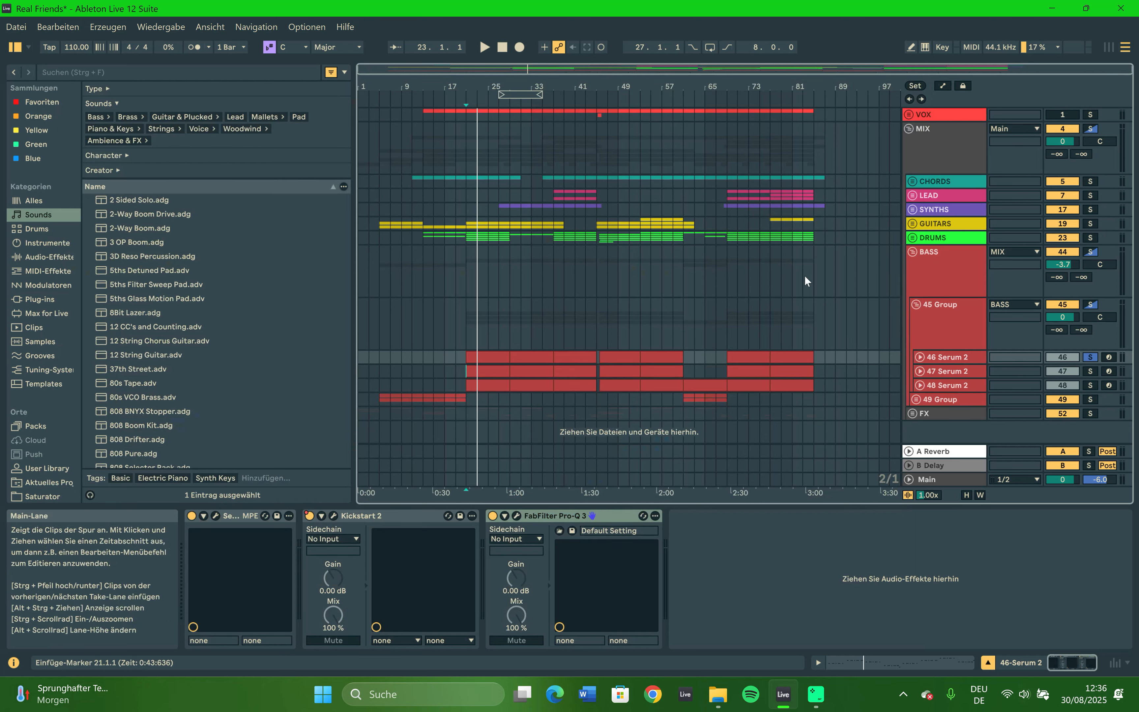
click(1092, 385)
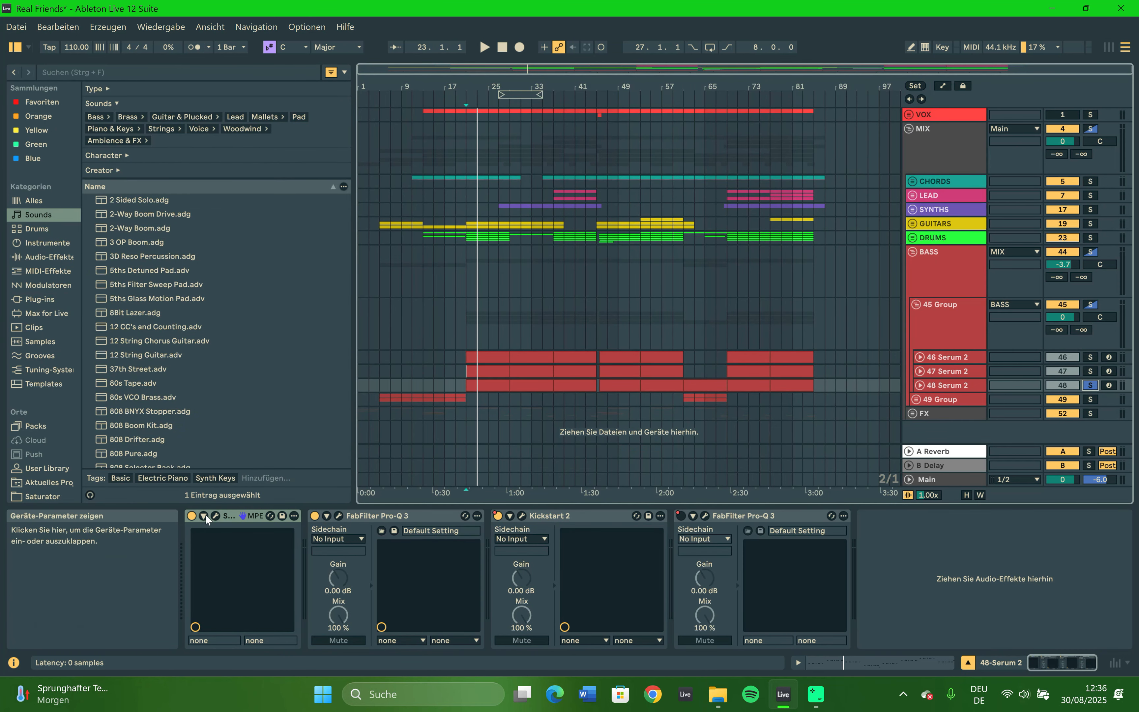
click(216, 516)
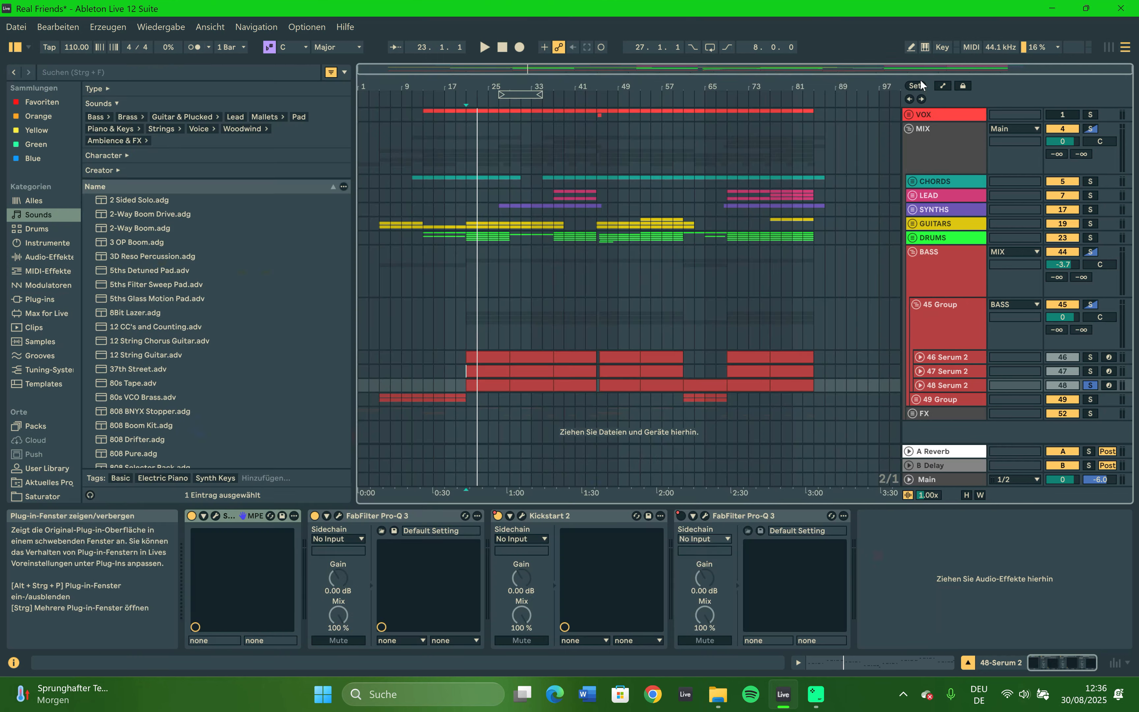
click(920, 78)
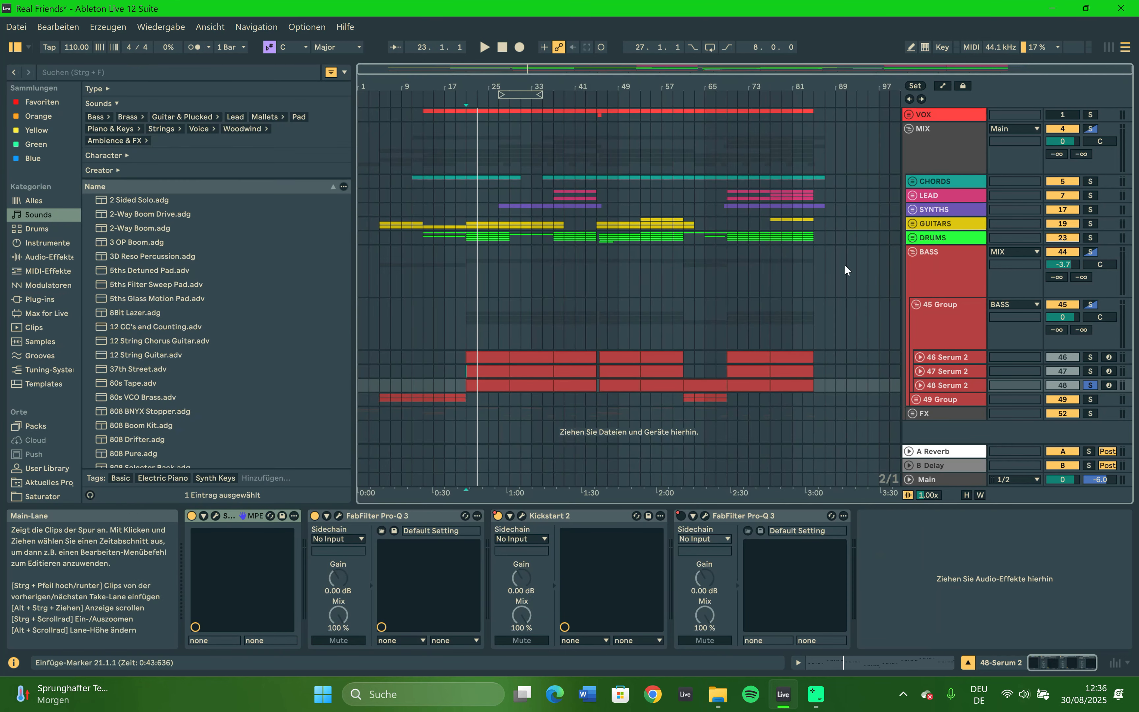
Play from bar 21 with 46 Serum 2 added to the soloed 48 Serum 2, and add 47 Serum 2 to the solo.
click(1091, 358)
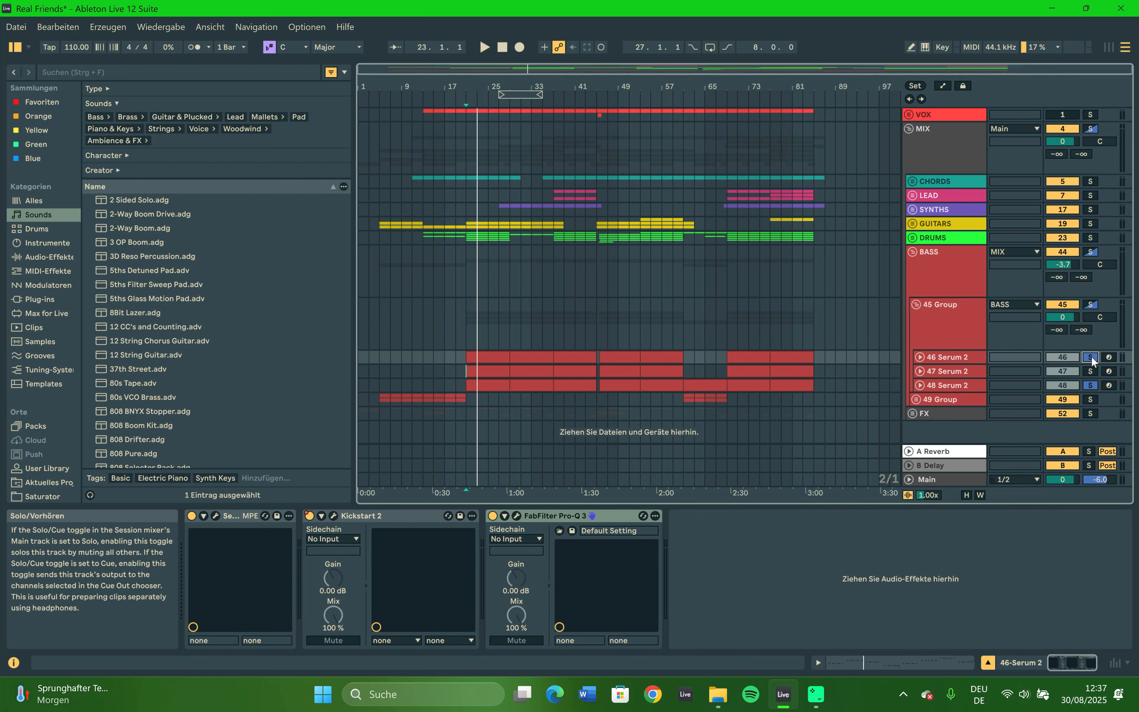
key(space)
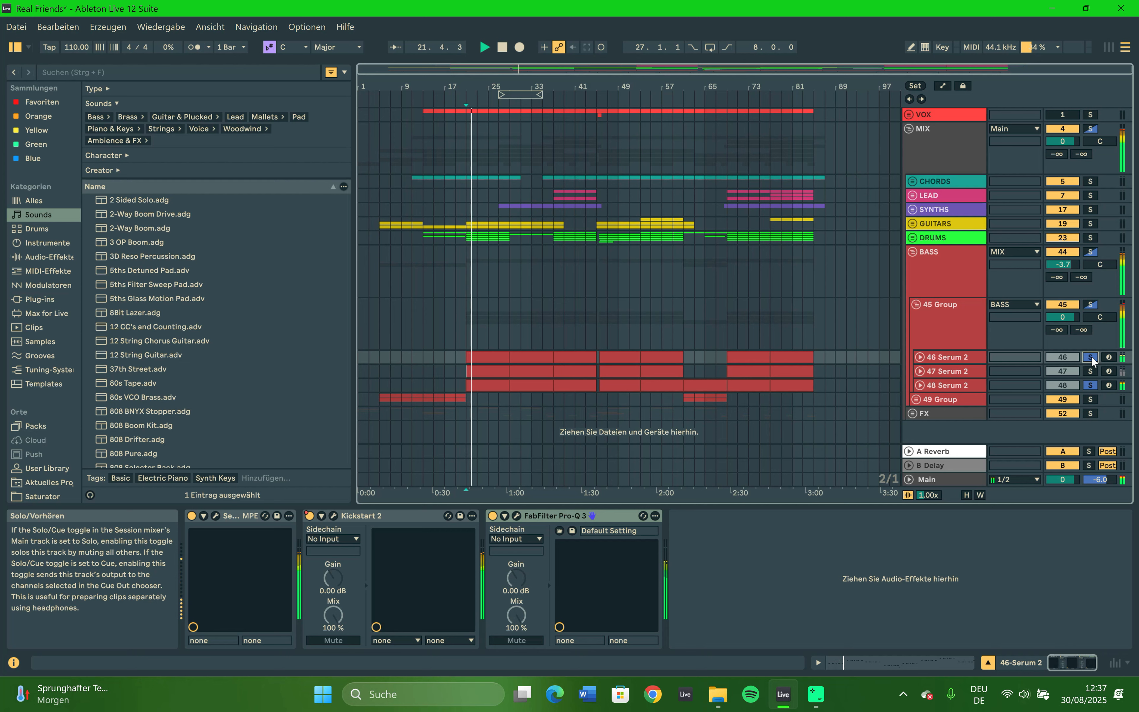
click(1087, 369)
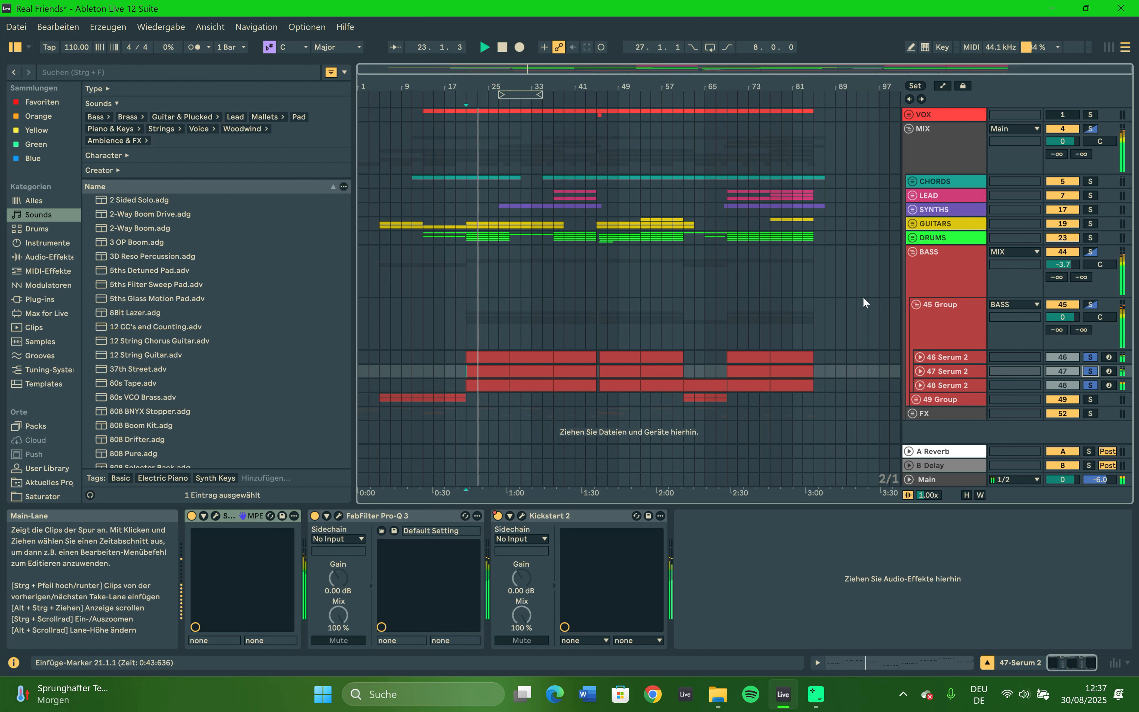
Solo the 45 Group and inspect the ValhallaVintageVerb and OTT settings in its effect rack.
click(1090, 304)
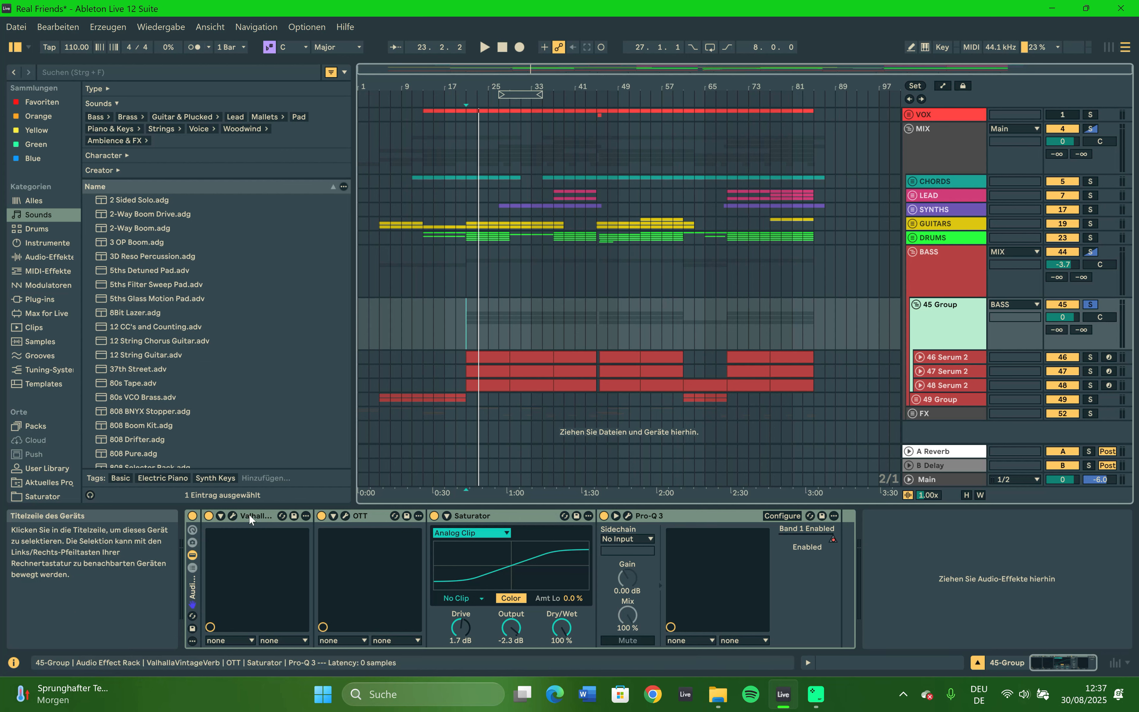
click(232, 515)
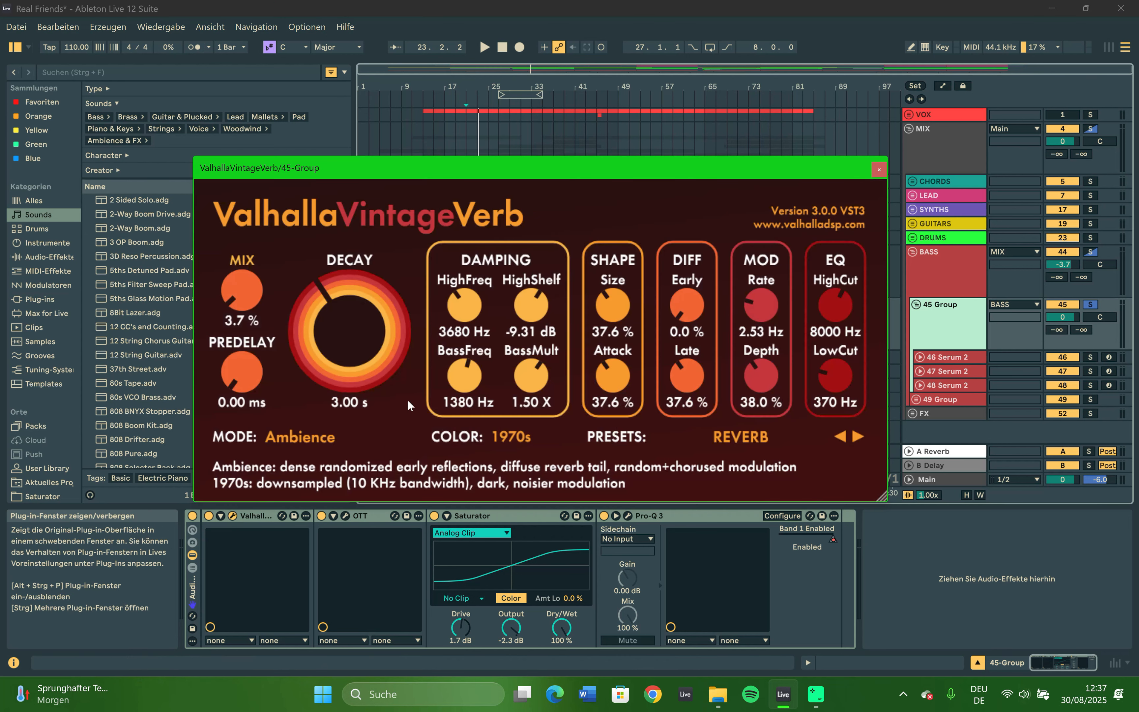
click(879, 171)
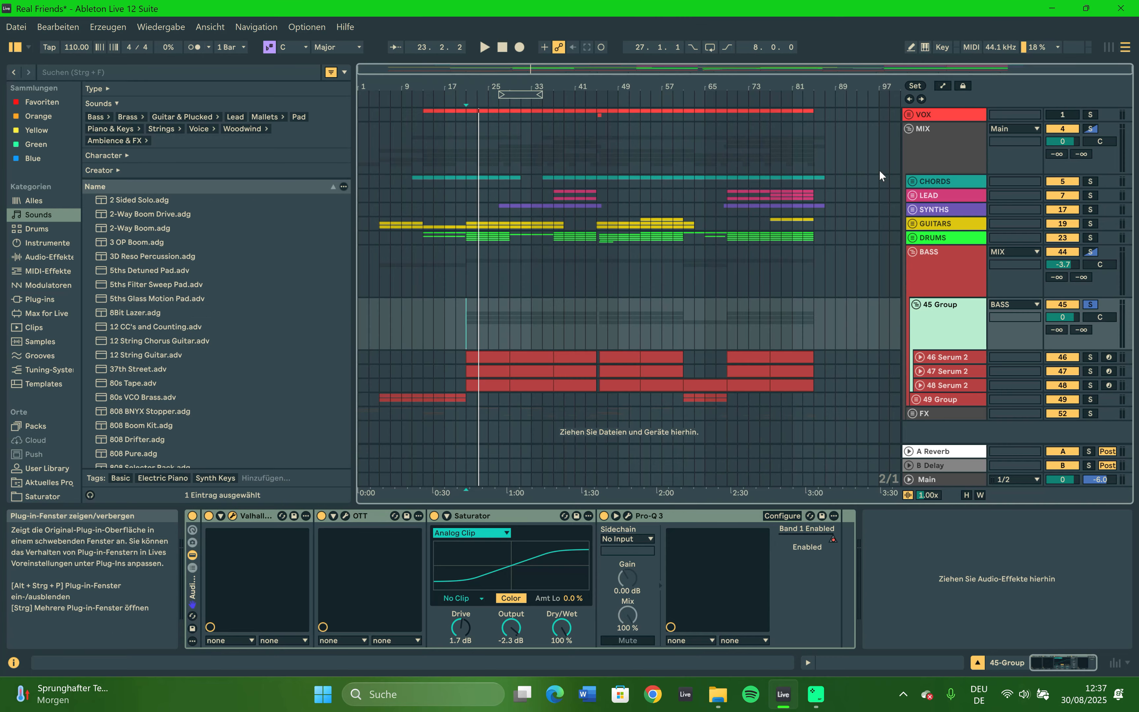
click(346, 515)
click(421, 179)
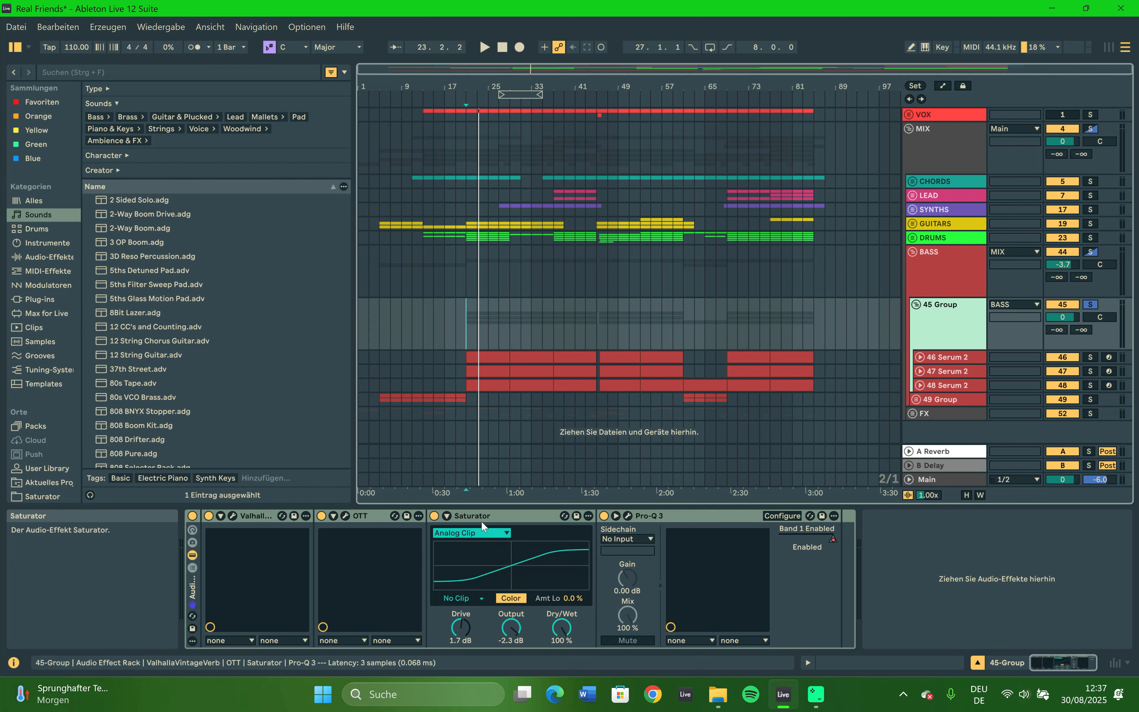
Inspect the low boost, high shelf and high cut bands in the Pro-Q 3 on the 45 Group.
click(627, 516)
mouse_move(277, 306)
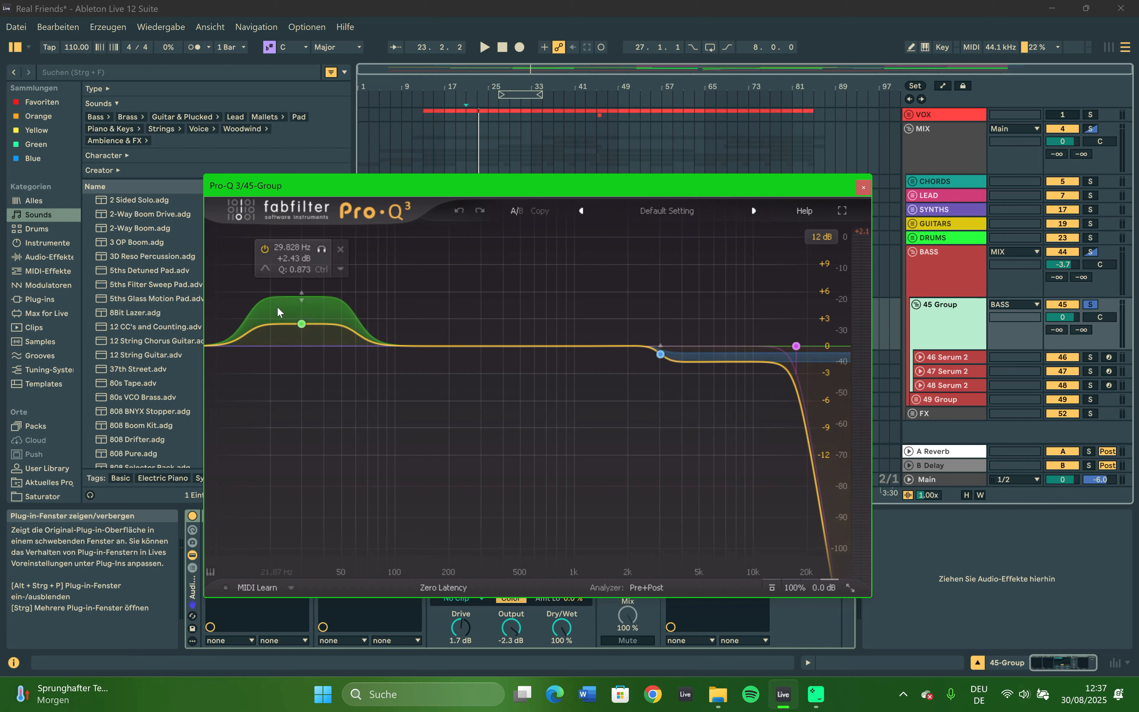
mouse_move(668, 346)
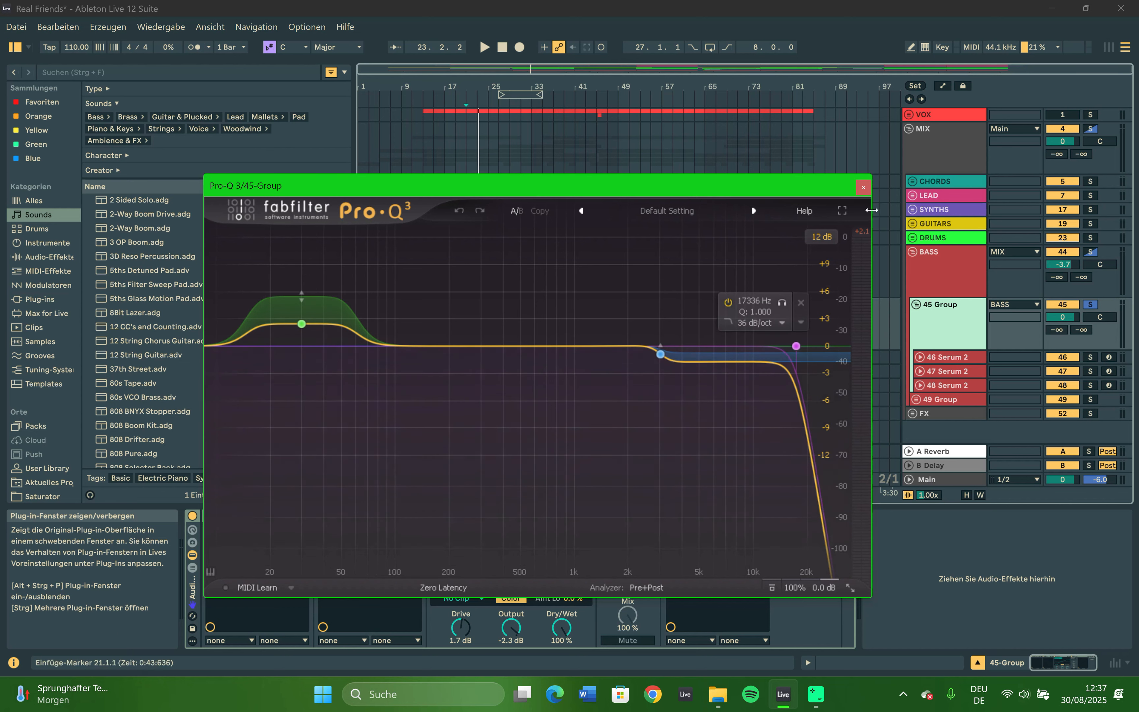
click(863, 186)
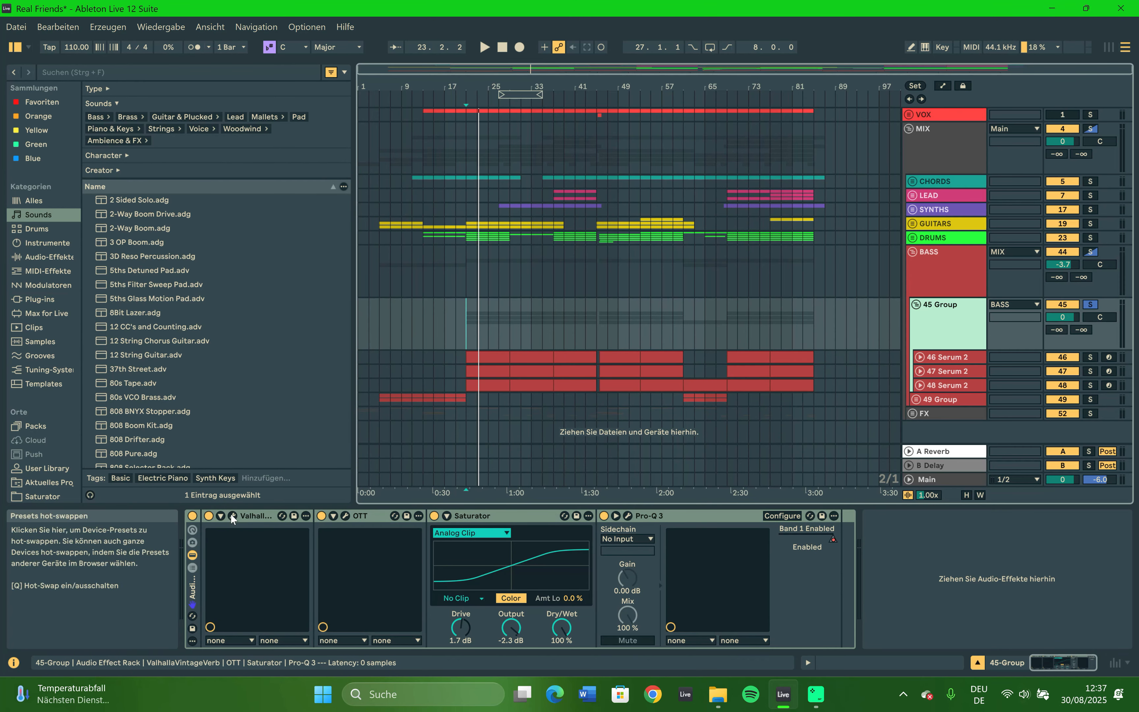
Audition the 45 Group with ValhallaVintageVerb and OTT bypassed, and re-enable both effects.
click(941, 567)
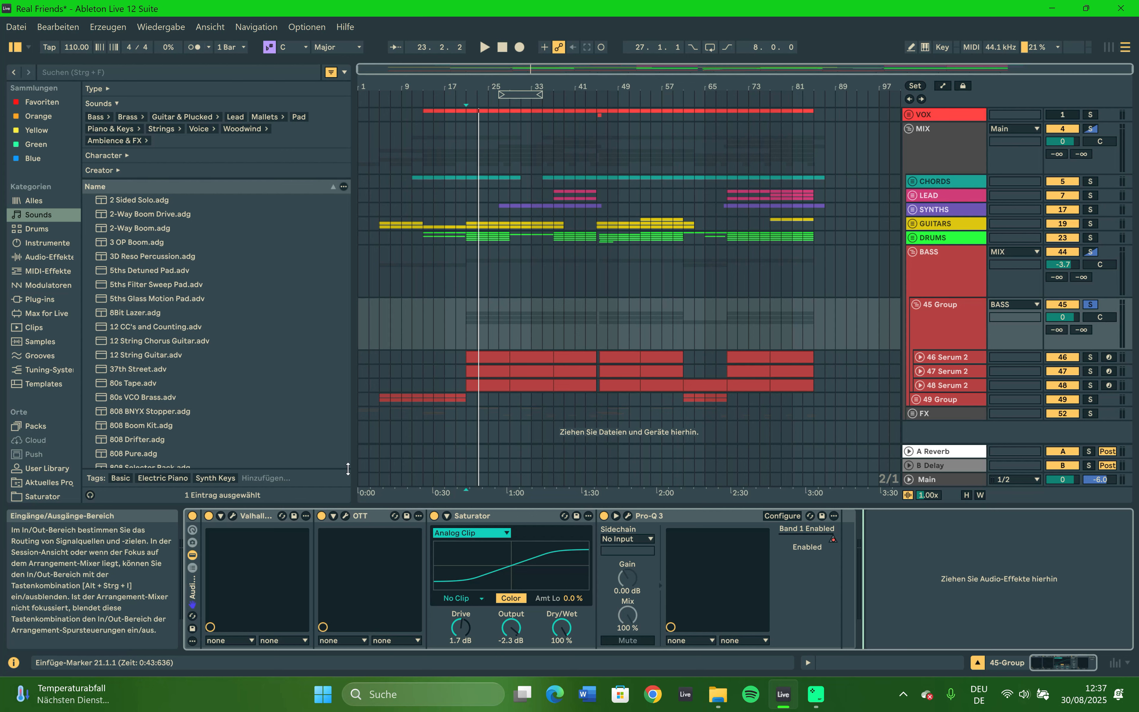
click(208, 516)
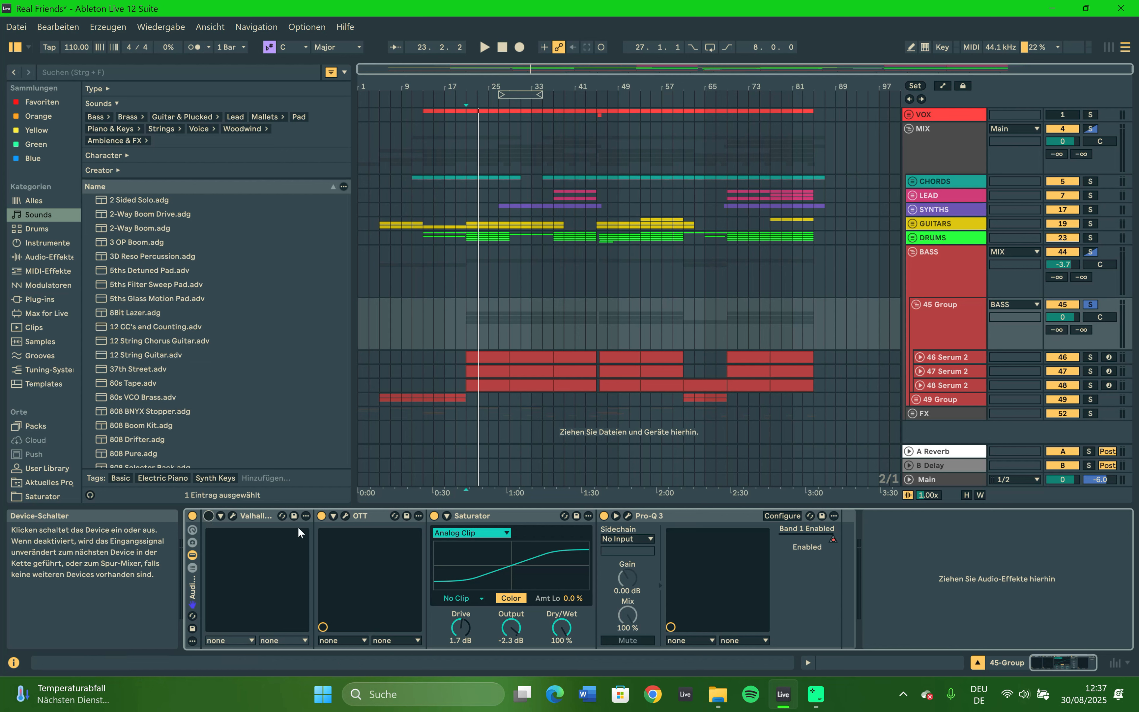
click(322, 515)
key(space)
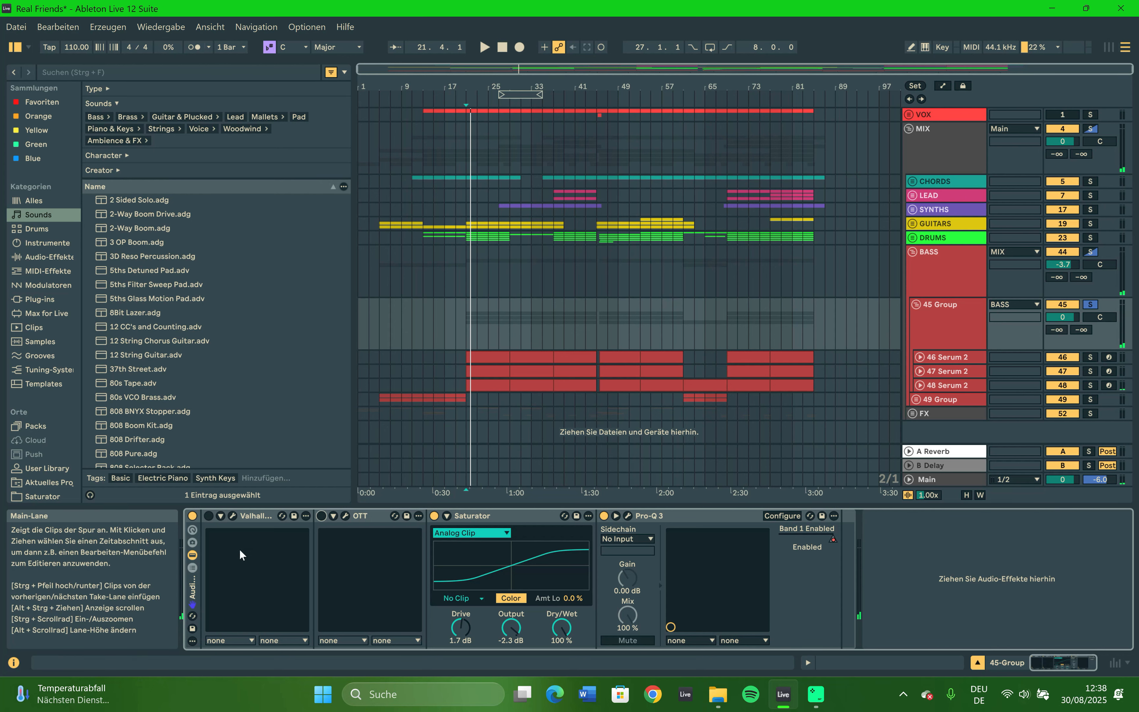
click(208, 516)
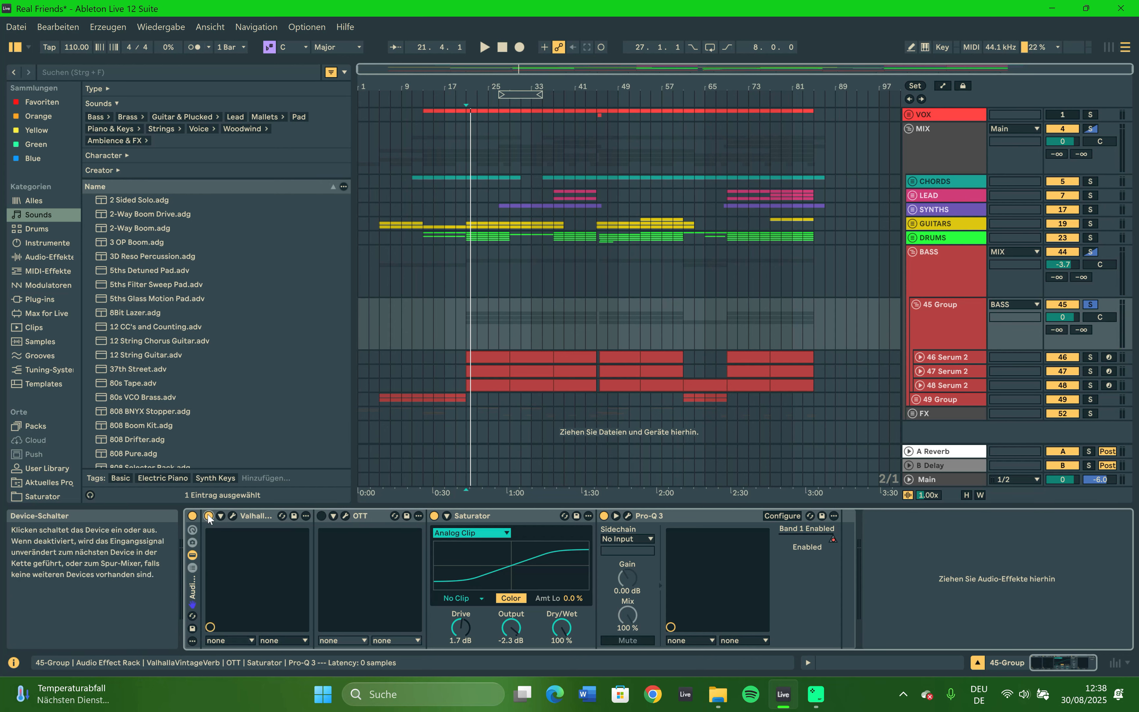
click(321, 516)
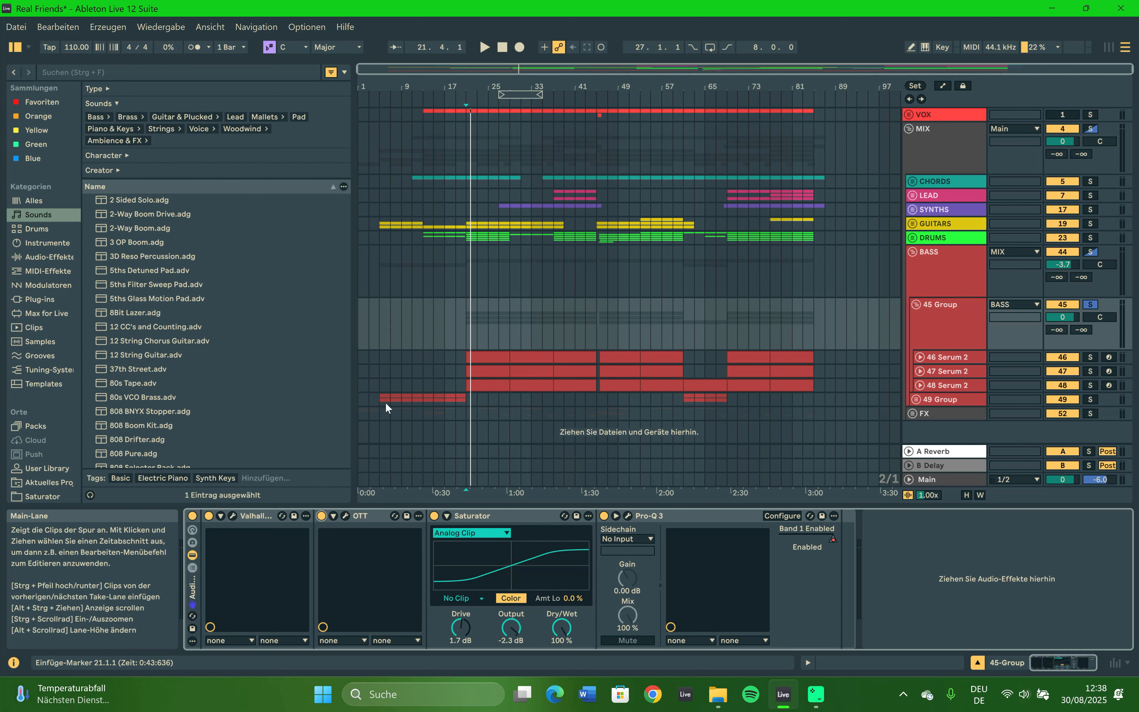
Check the OTT settings on the 45 Group, and play it while toggling ValhallaVintageVerb off and on.
click(346, 514)
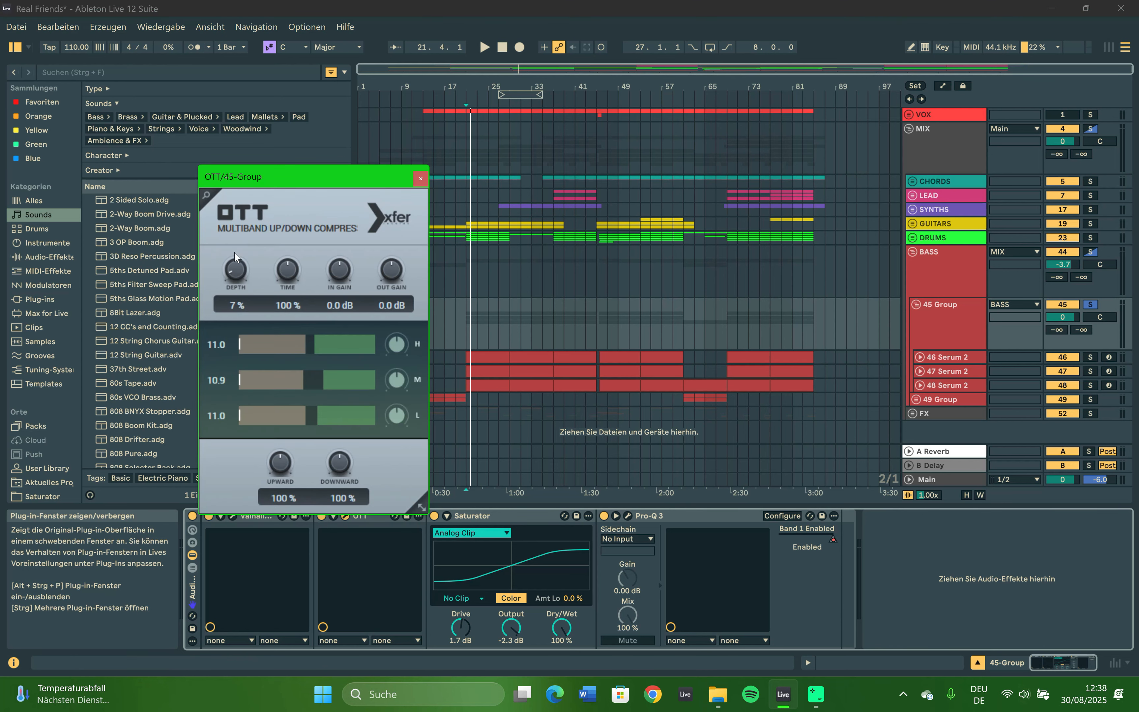
click(419, 179)
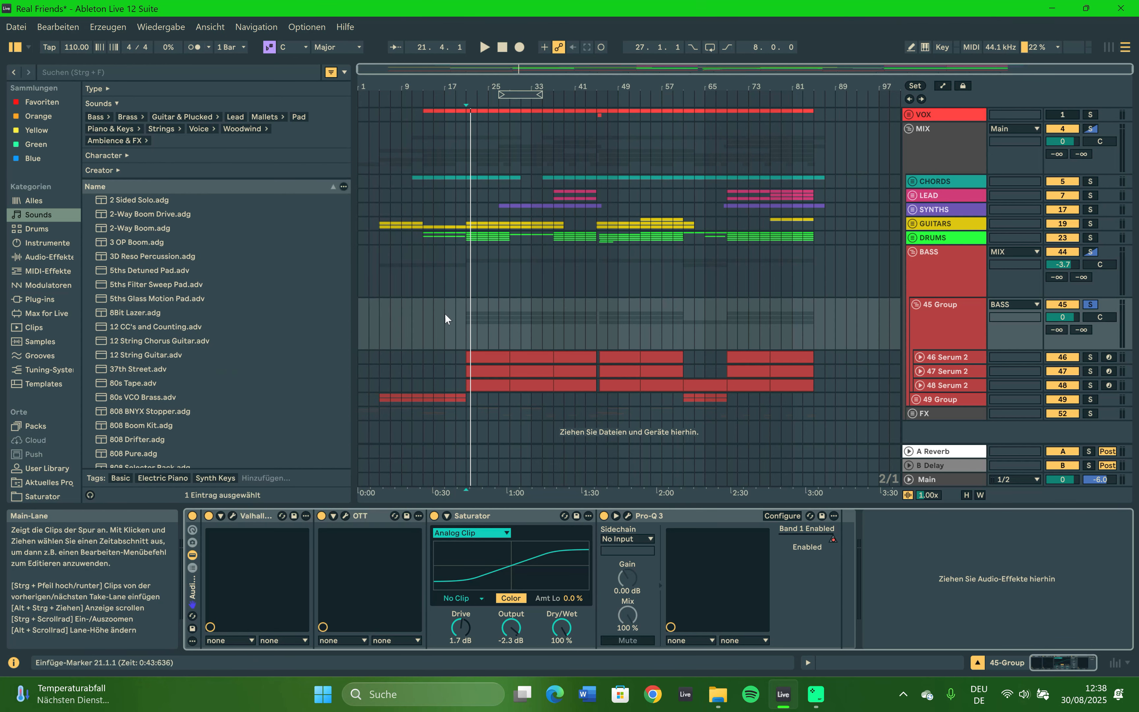
key(space)
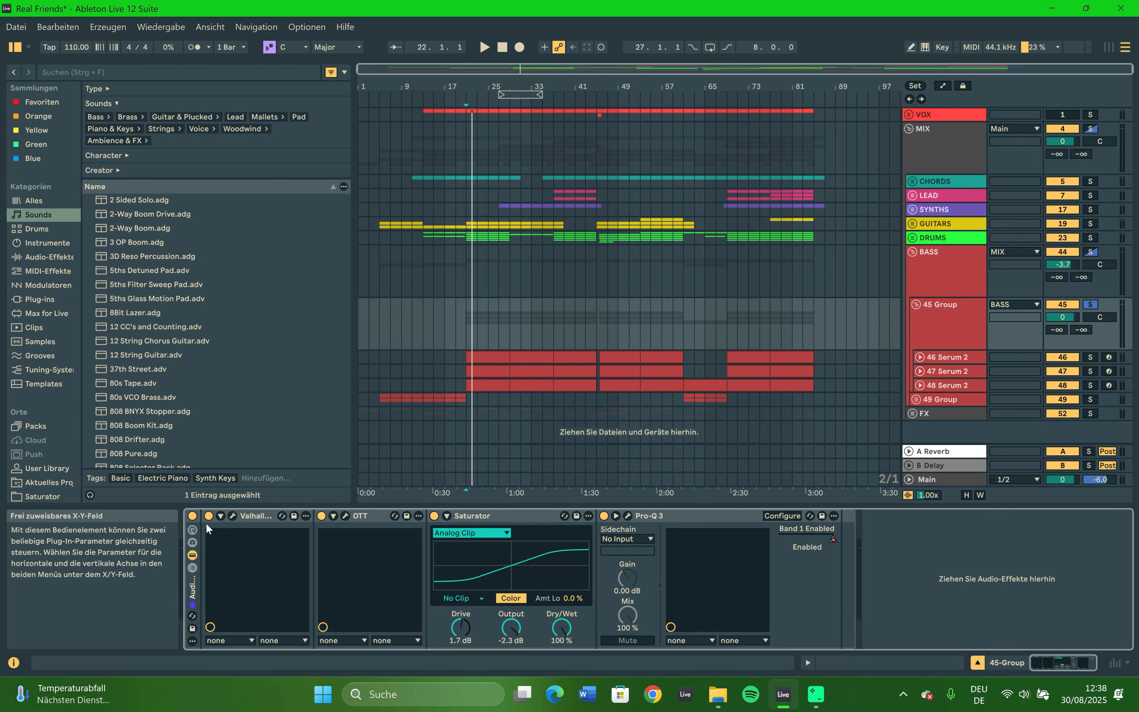
key(space)
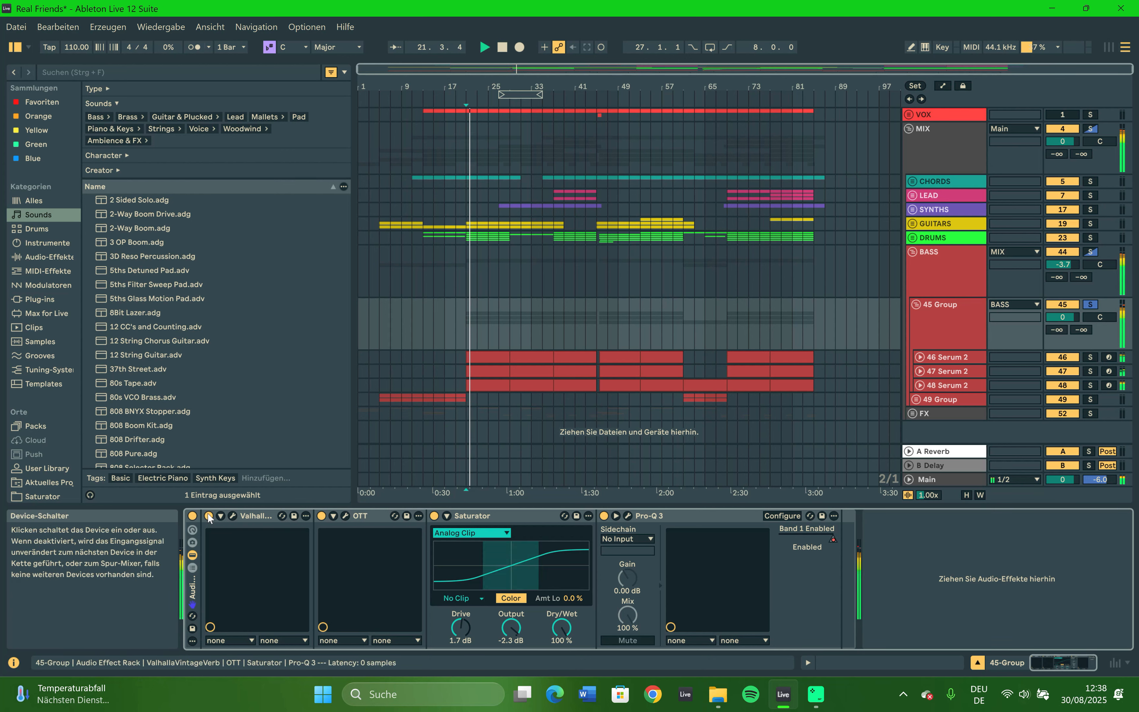
click(208, 514)
click(207, 514)
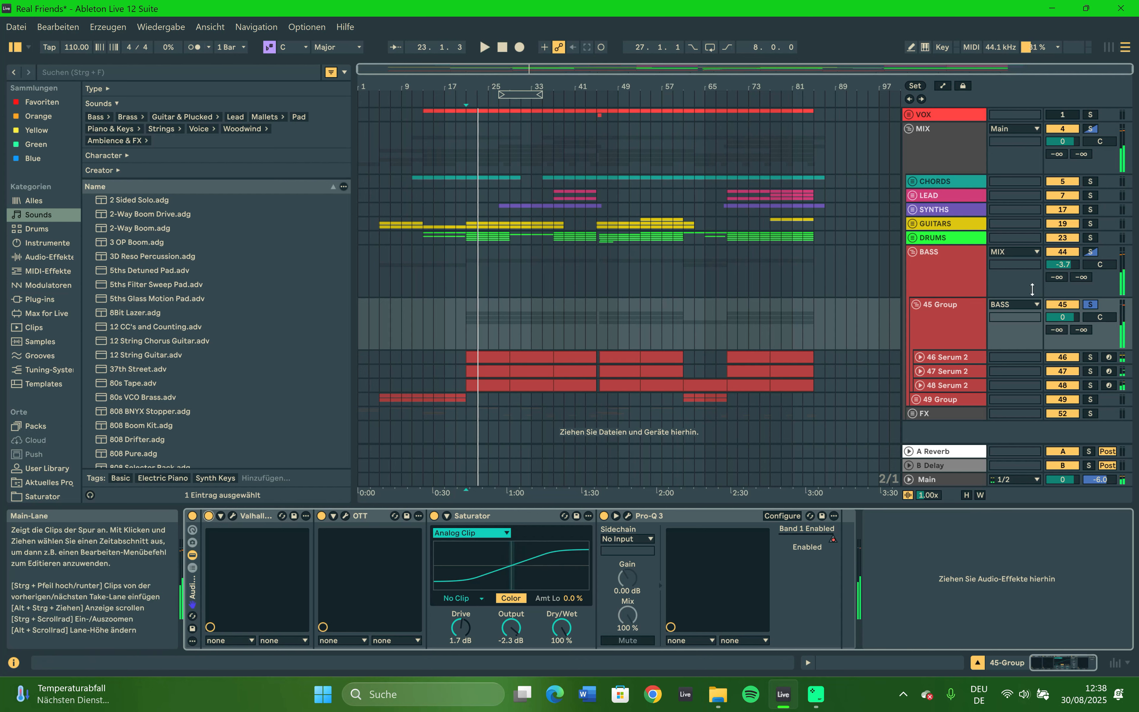
Move the solo from the 45 Group to the 49 Group, folding the former and unfolding the latter, with the insert marker at bar 5.
click(1093, 304)
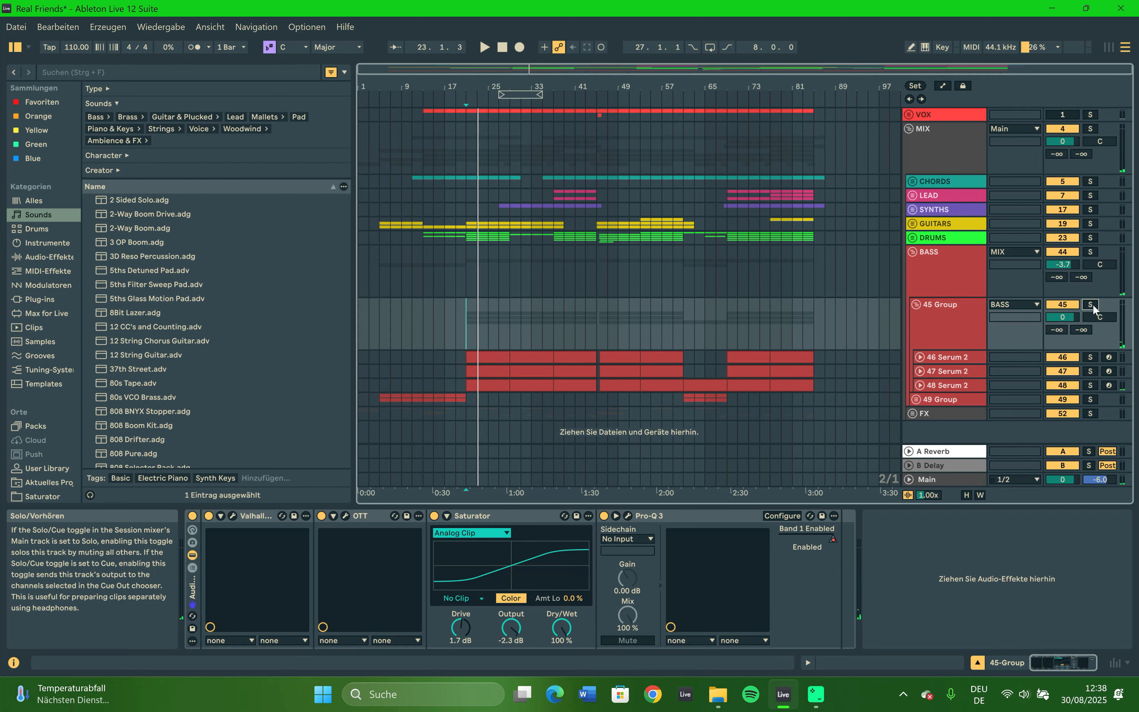
click(916, 305)
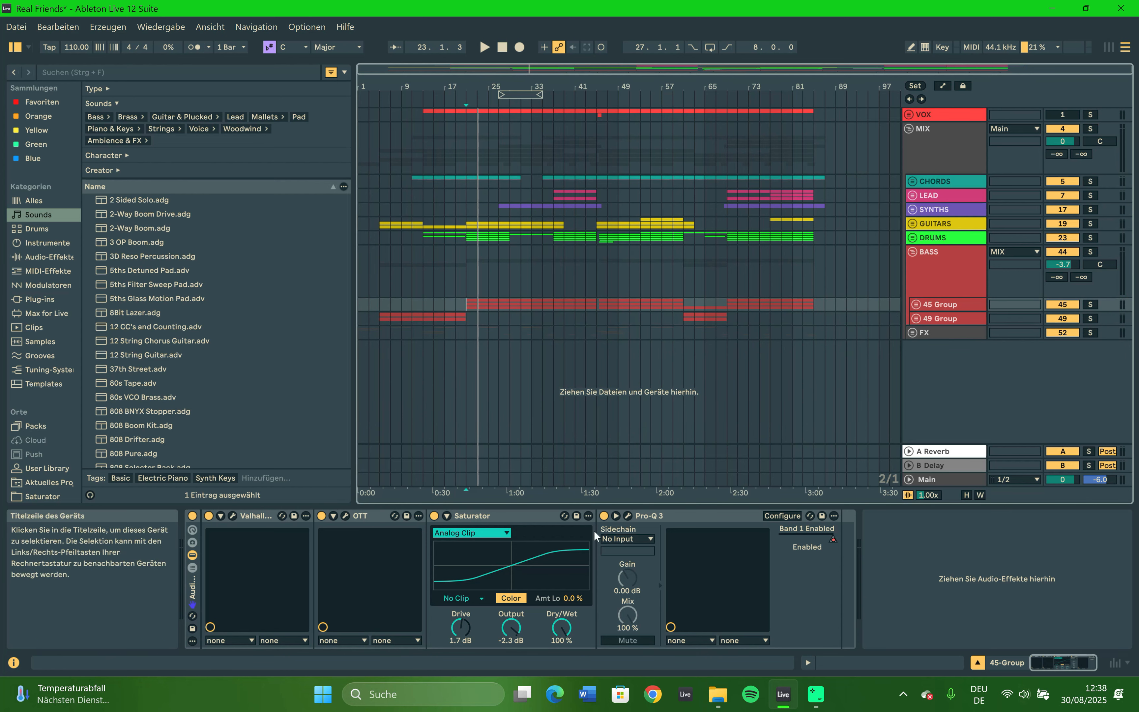
click(939, 317)
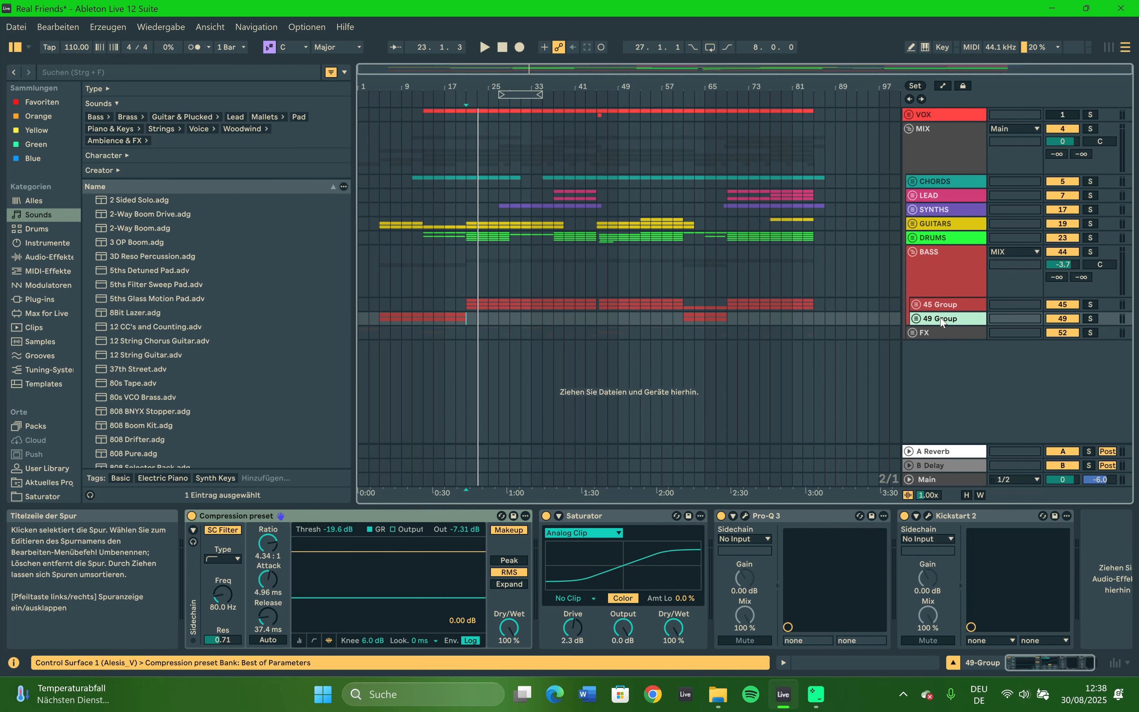
click(918, 318)
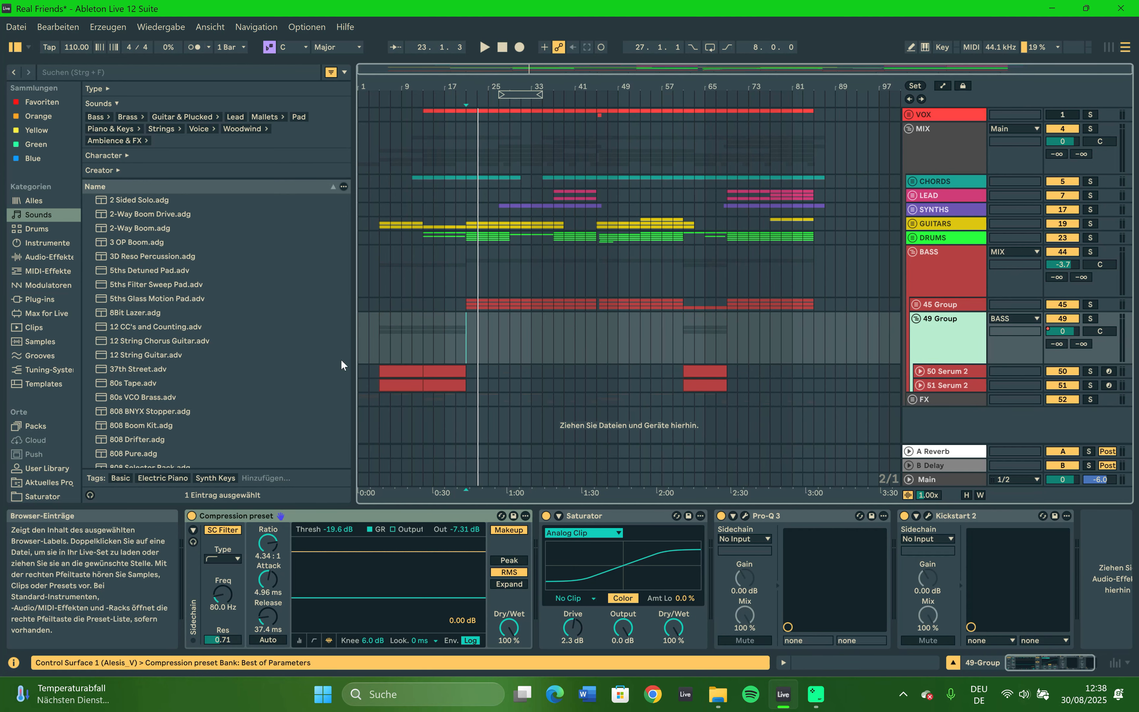
click(377, 373)
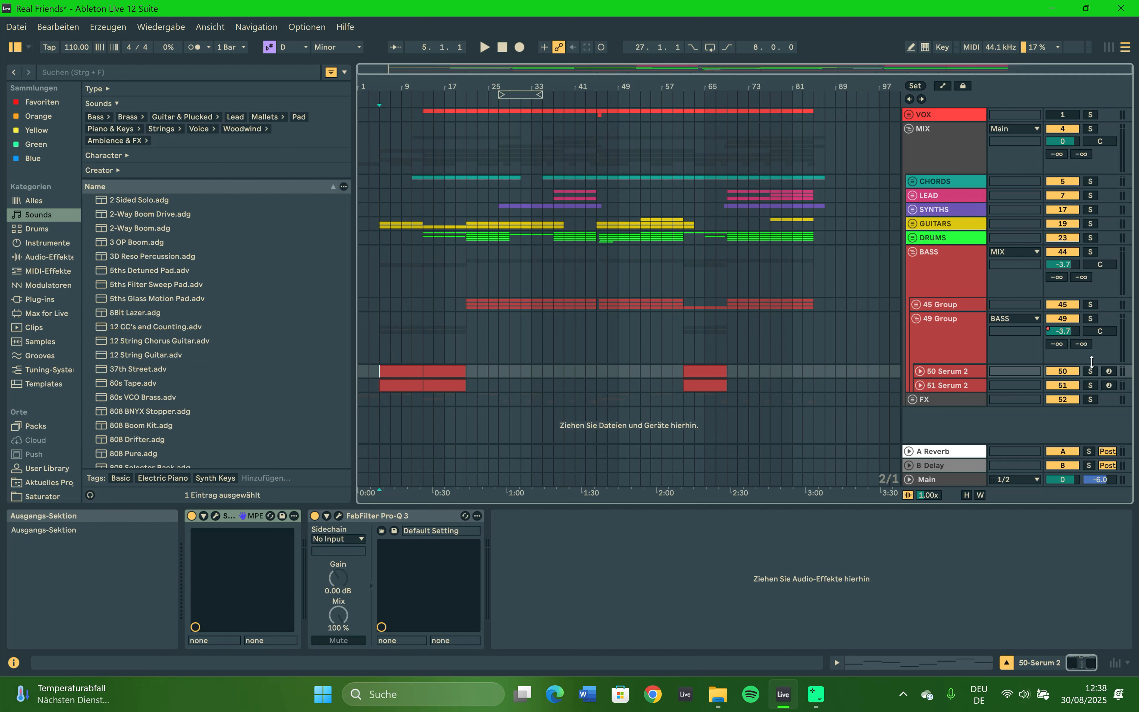
click(1091, 318)
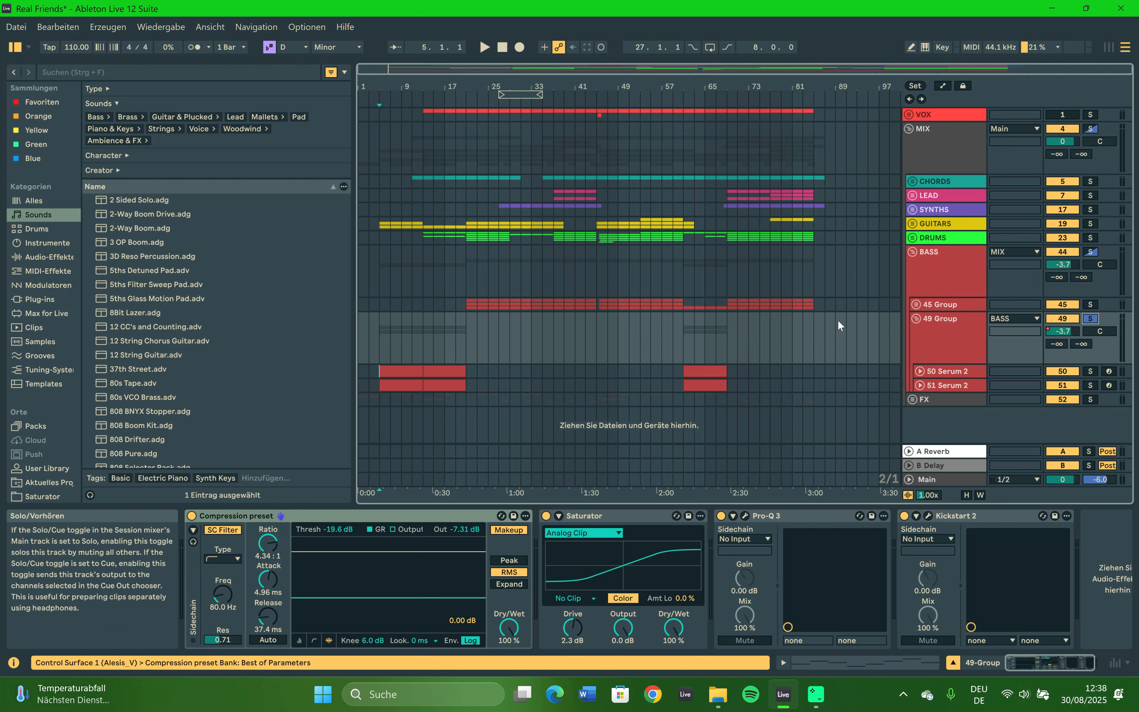
Inspect the low boost and high cut bands in the 49 Group's Pro-Q 3, and its Kickstart 2 settings.
click(936, 357)
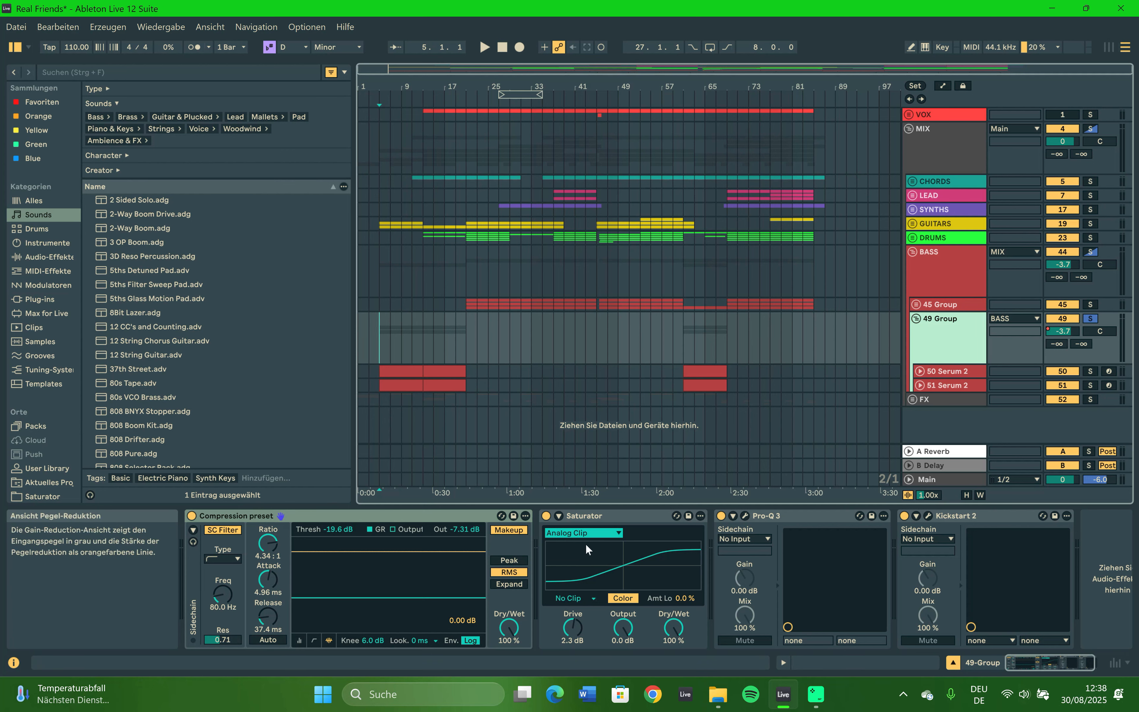
click(745, 513)
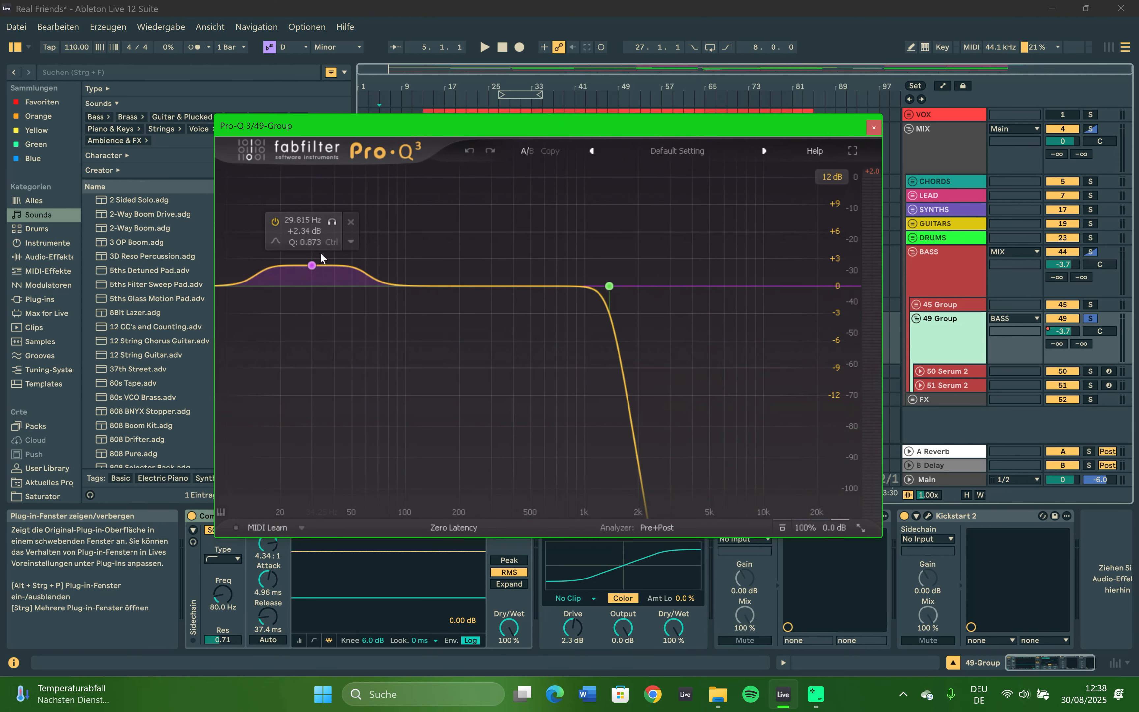
mouse_move(609, 286)
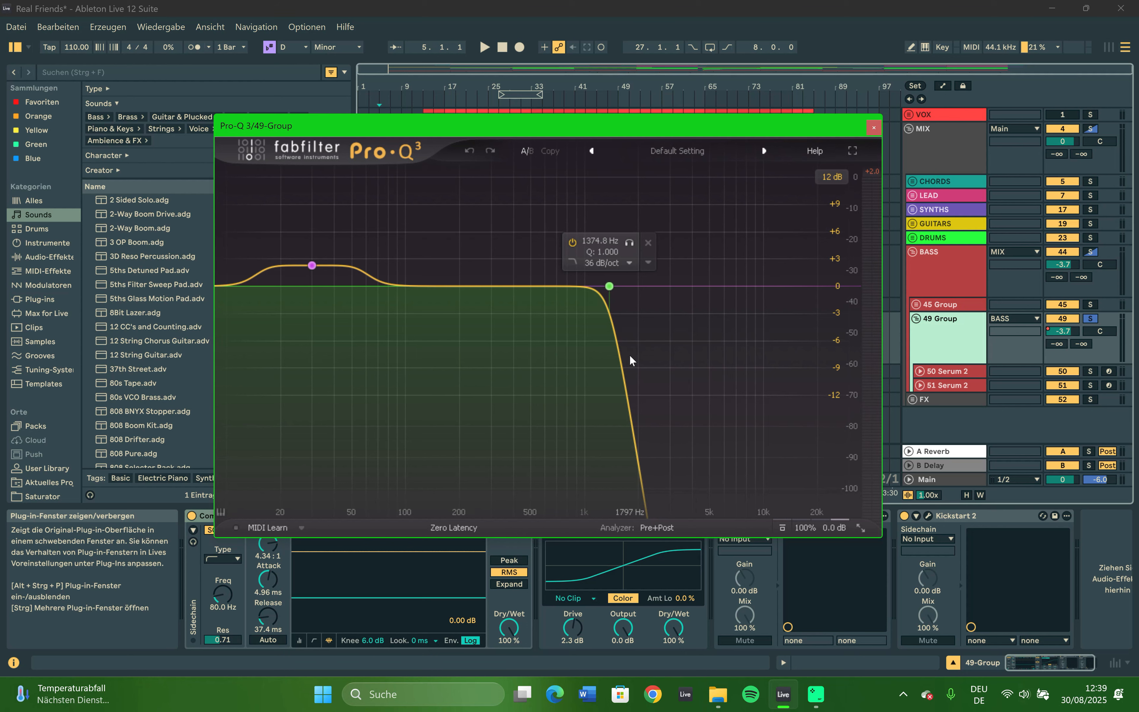
click(872, 129)
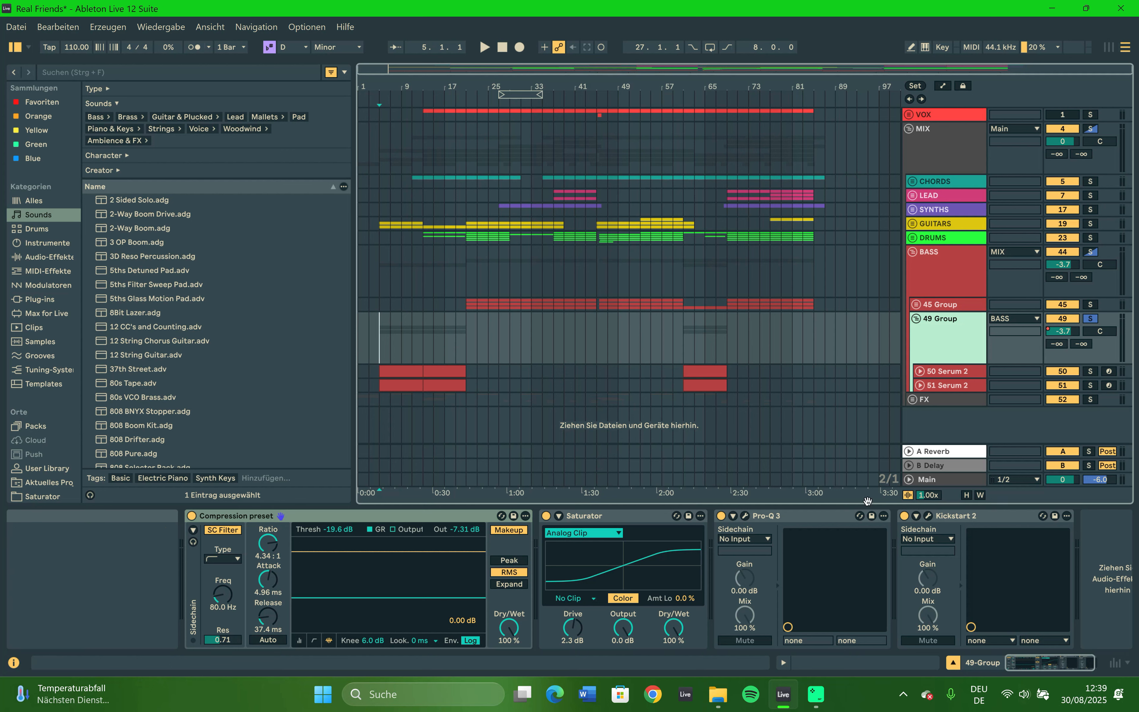
click(928, 516)
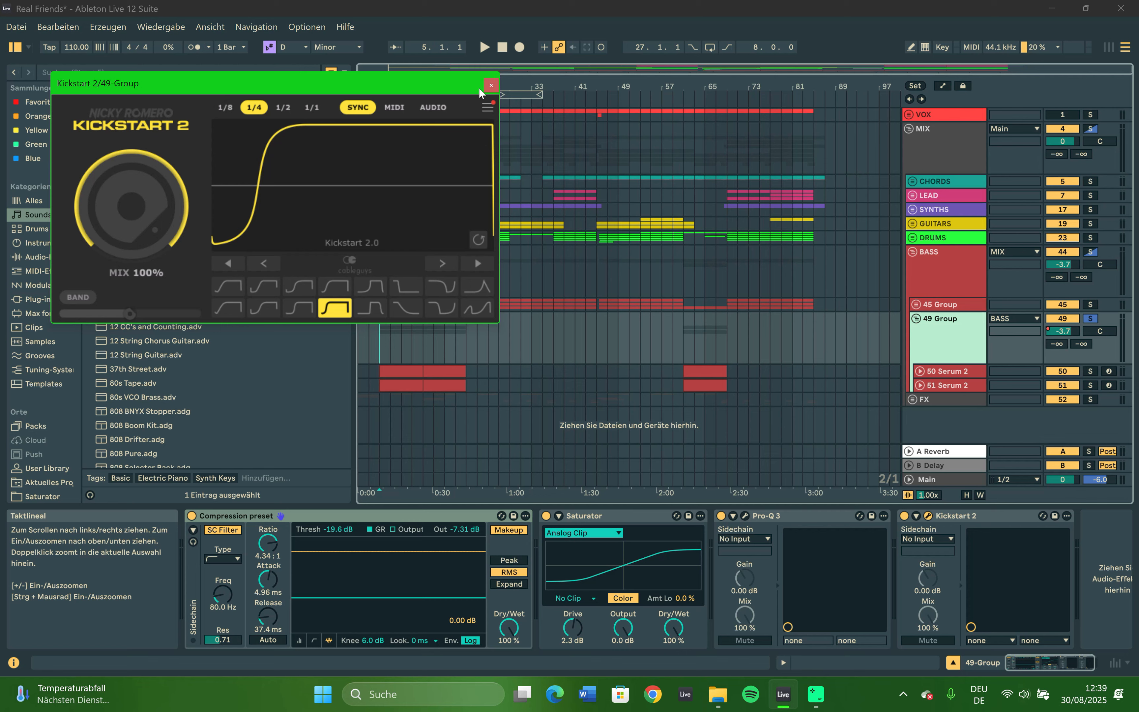
click(491, 85)
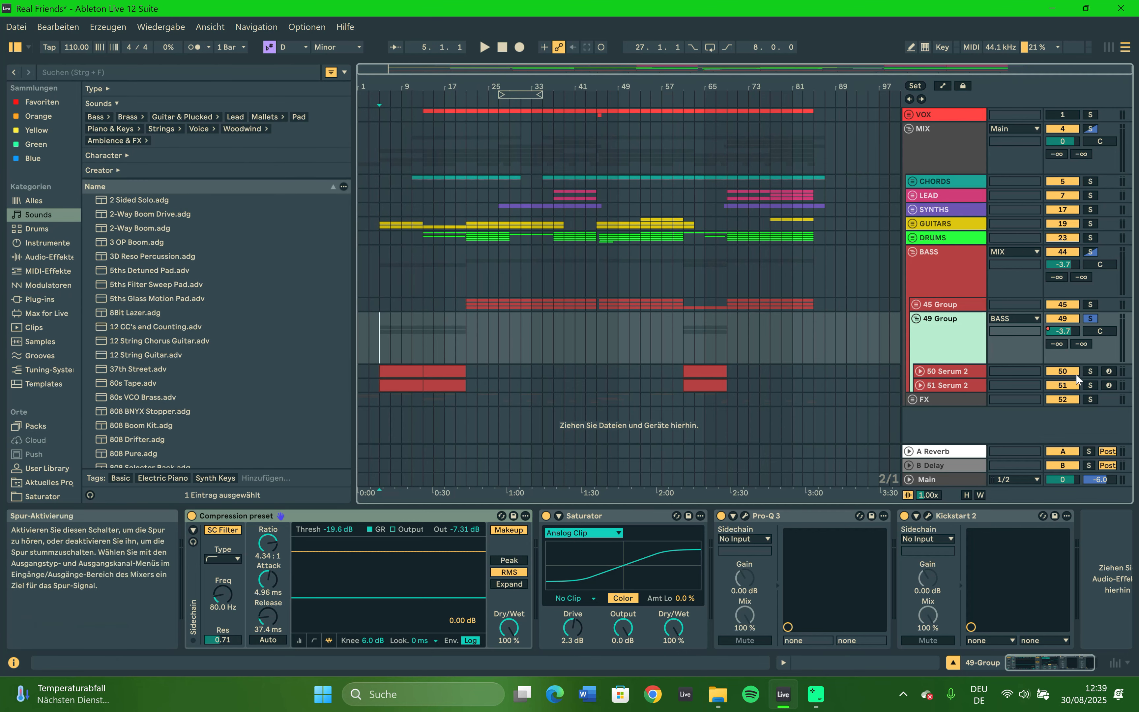
Solo 50 Serum 2 and inspect its synth patch and the low cut in its Pro-Q 3.
click(1091, 371)
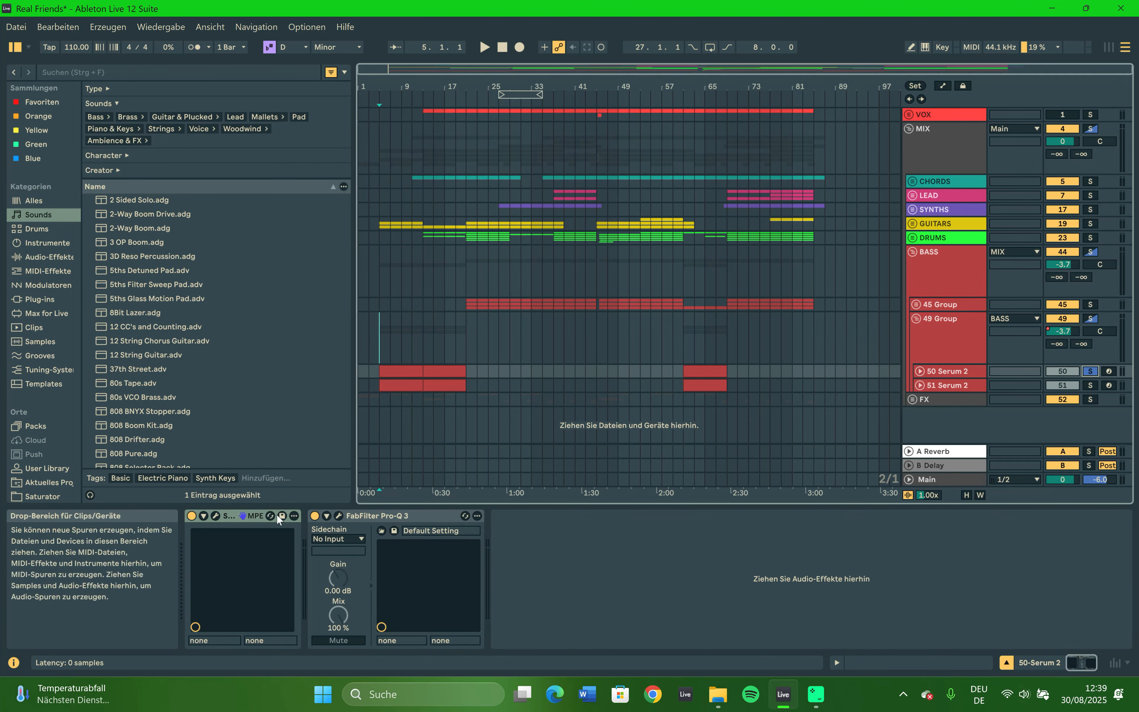
click(216, 516)
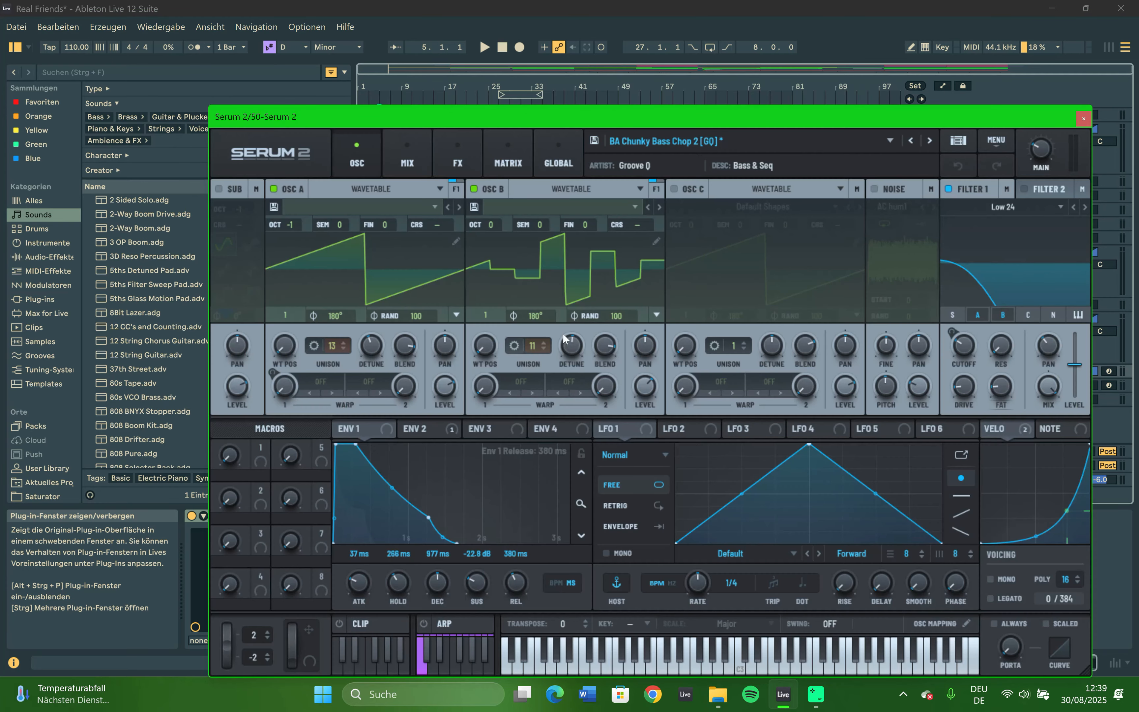
click(1084, 118)
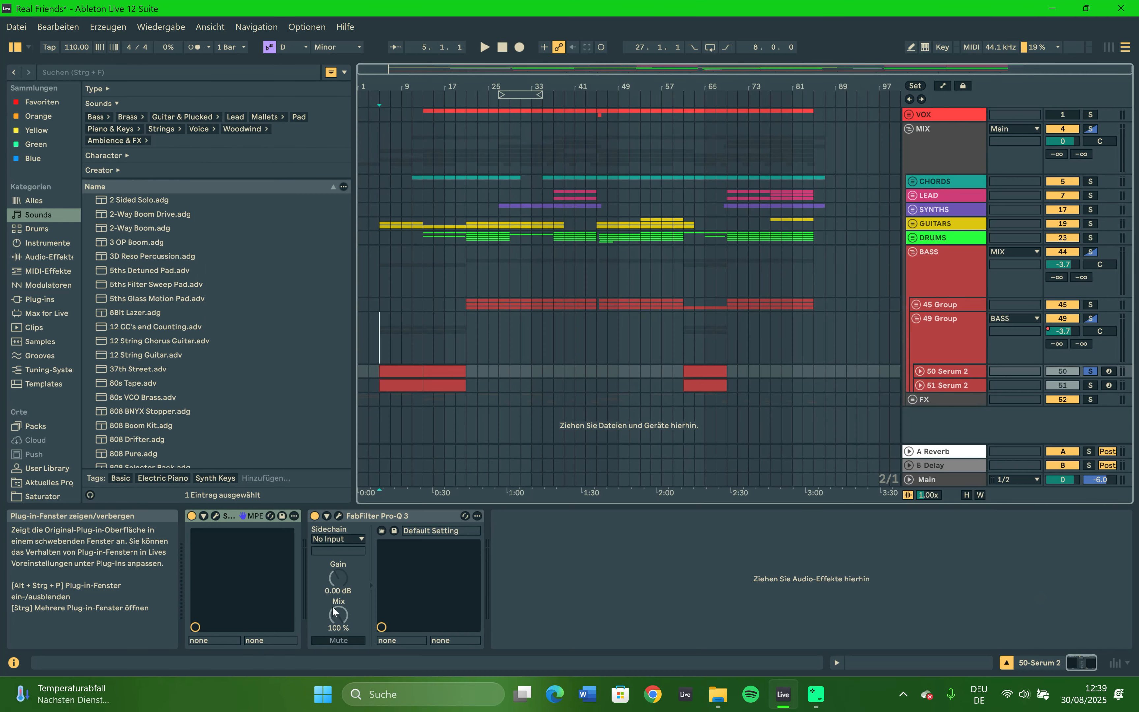
click(338, 516)
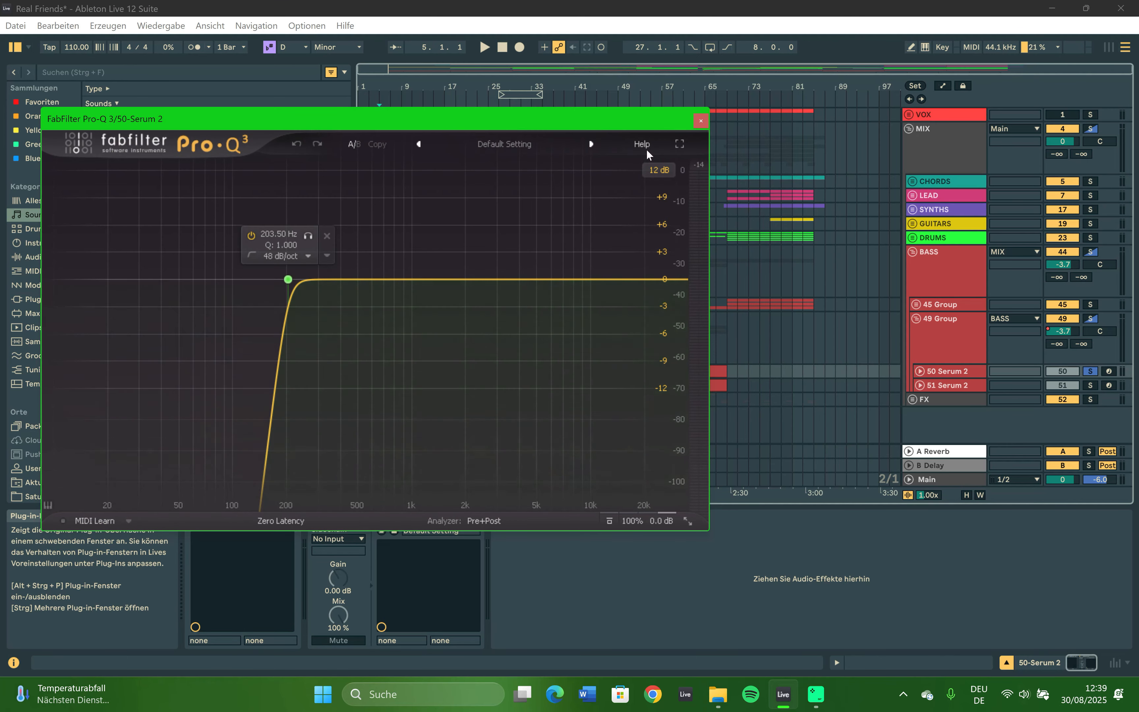
click(700, 120)
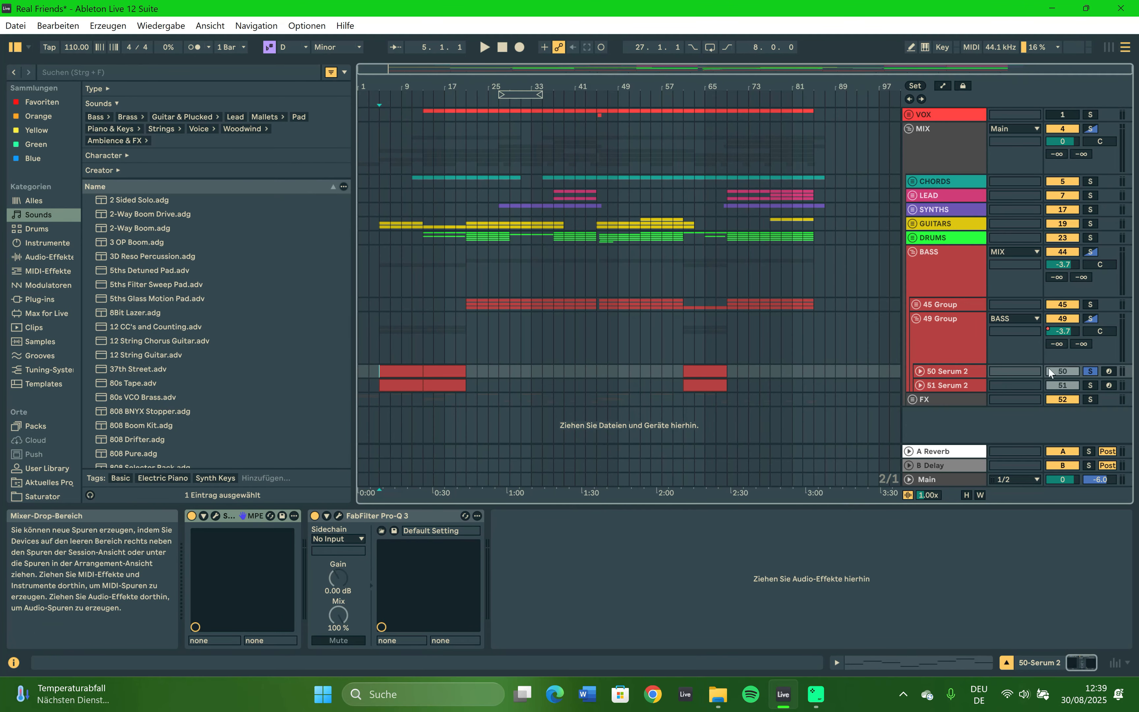
Solo 51 Serum 2 and play it from bar 5, and compare it with 50 Serum 2 soloed from the same position.
click(1090, 385)
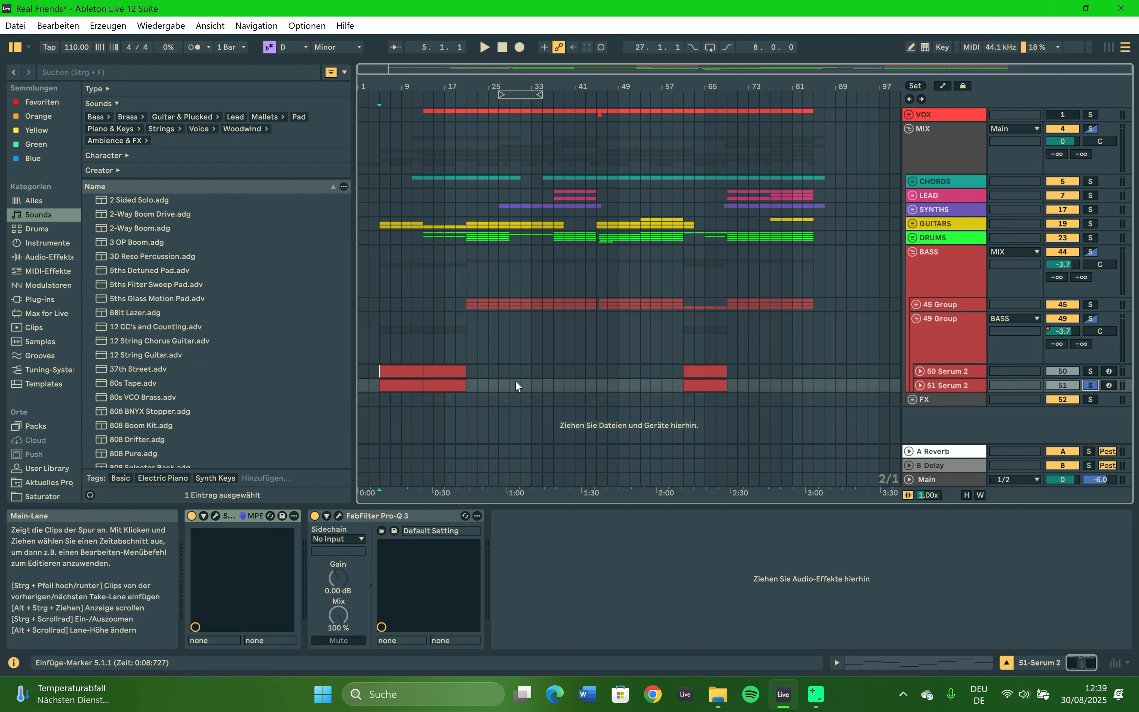
key(space)
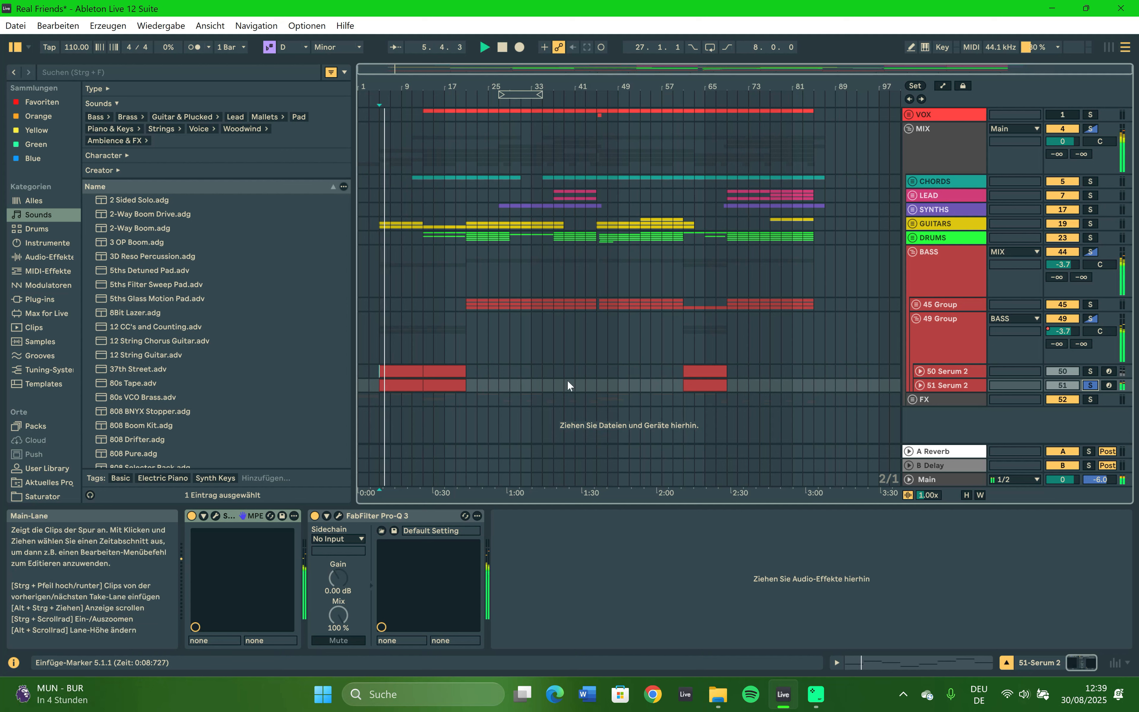
click(1090, 371)
key(space)
key(space)
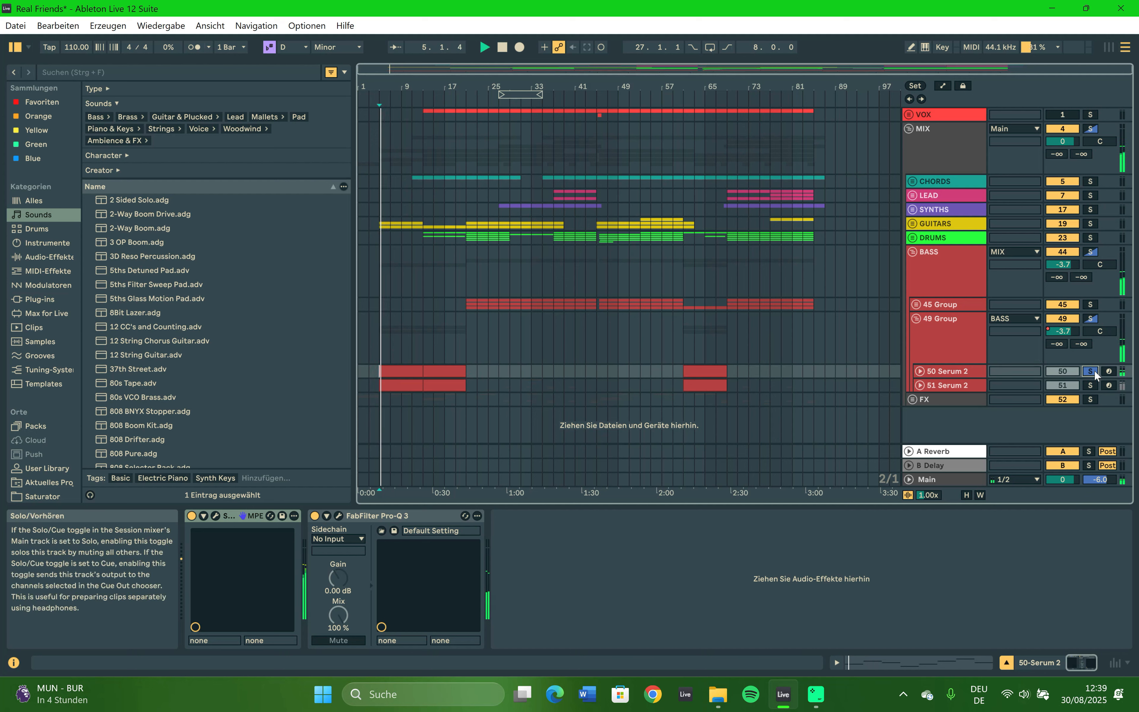
Solo the whole 49 Group, play both layers together from bar 5, and fold the group.
click(1089, 319)
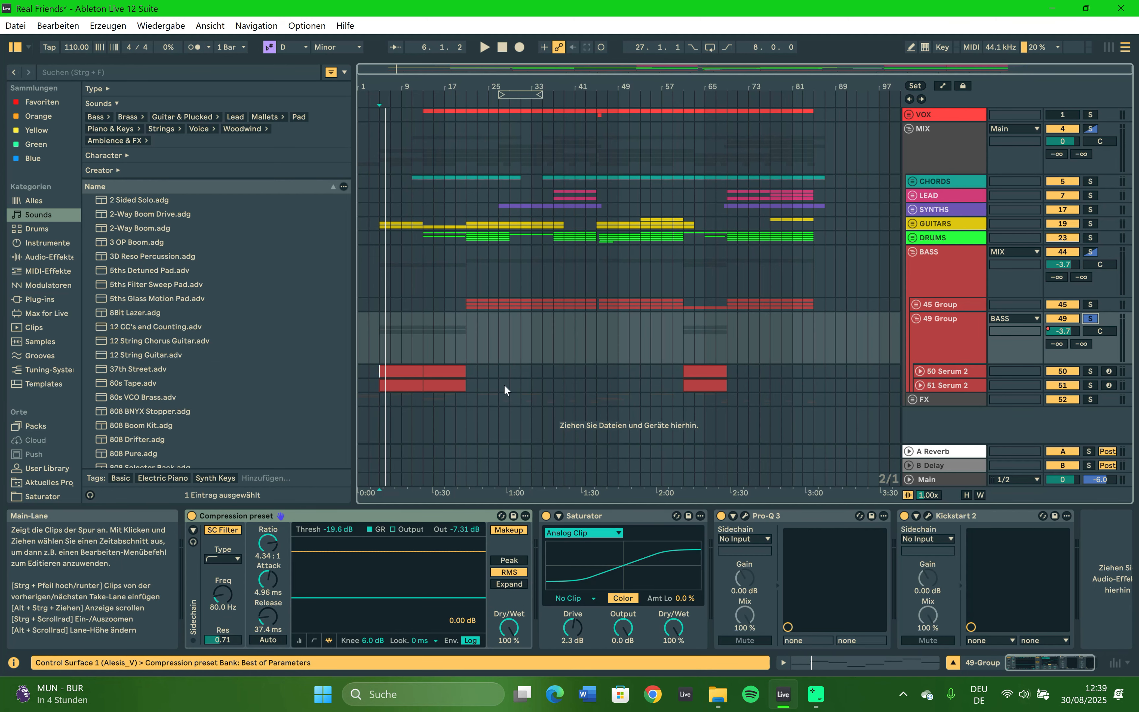
key(space)
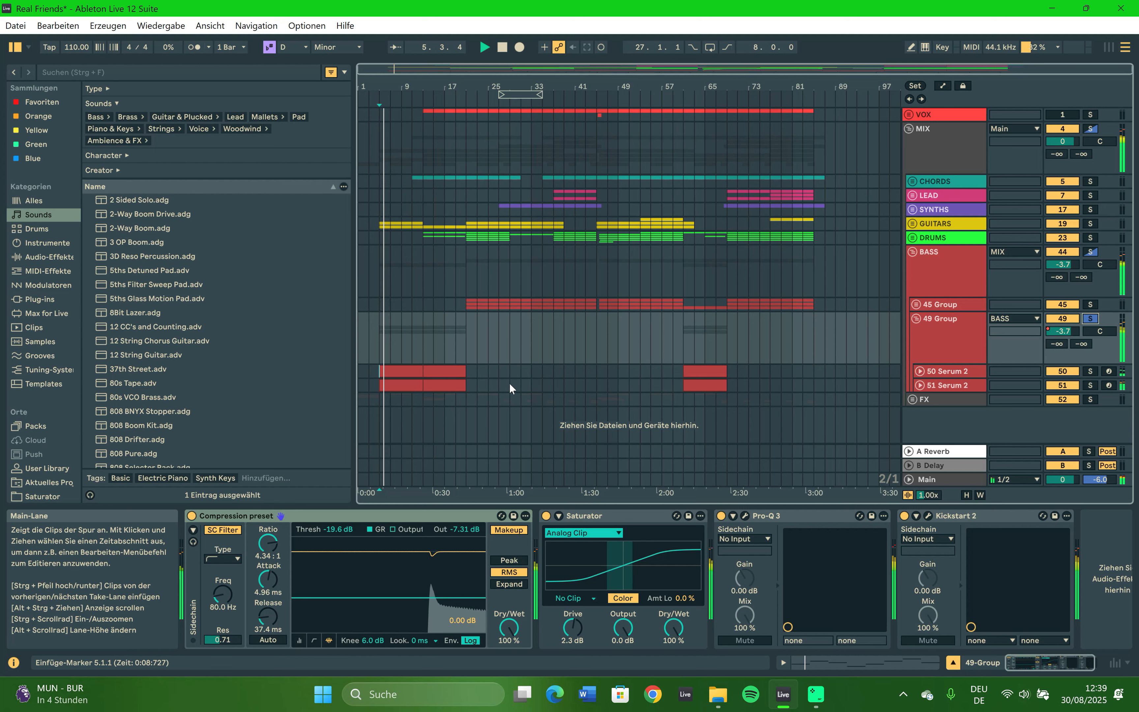
click(915, 319)
Solo the BASS group, play it from bar 5, and show the group's effect chain.
click(1090, 251)
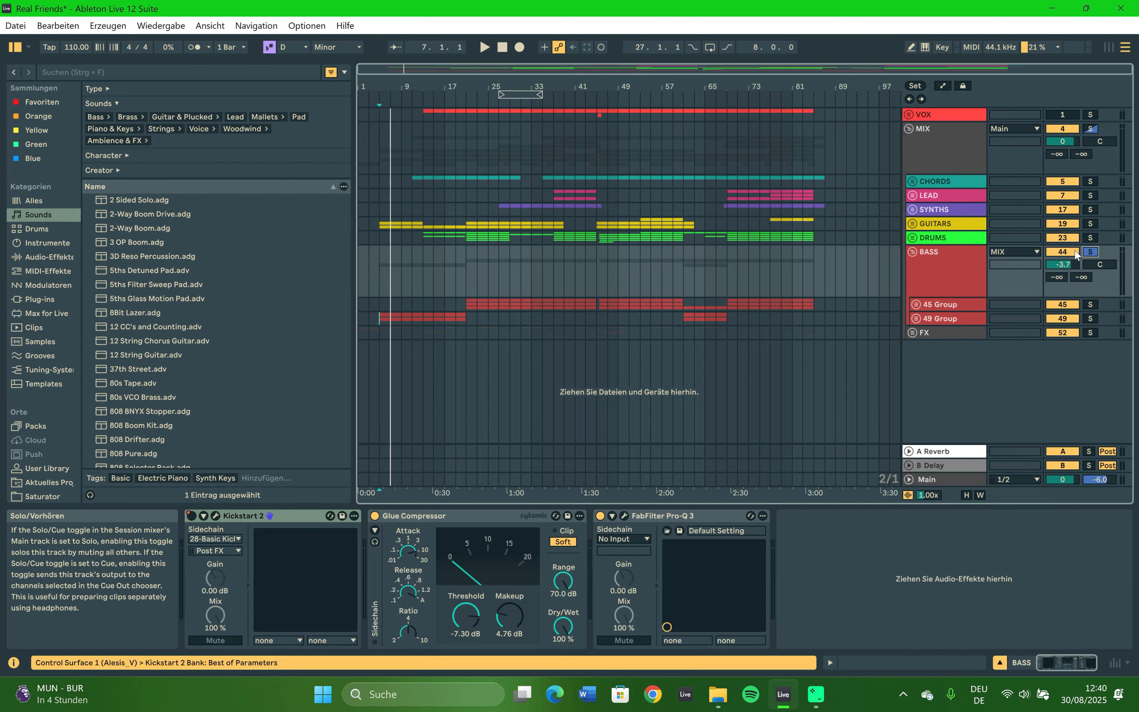
key(space)
key(space)
click(894, 309)
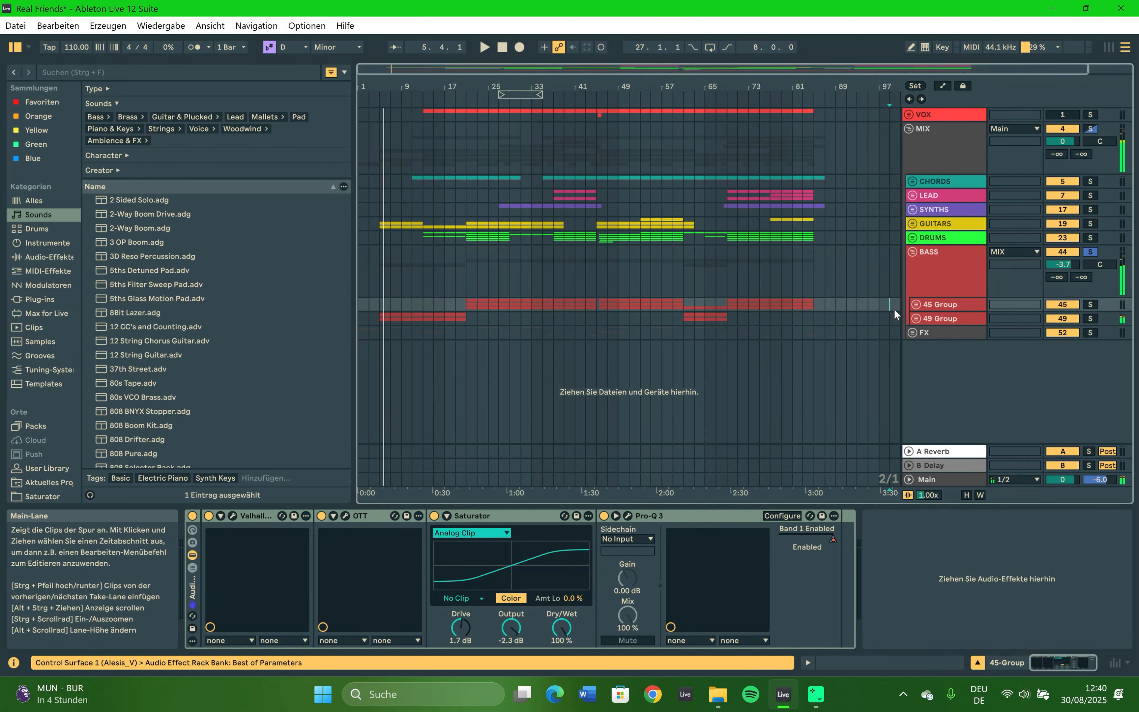
click(939, 266)
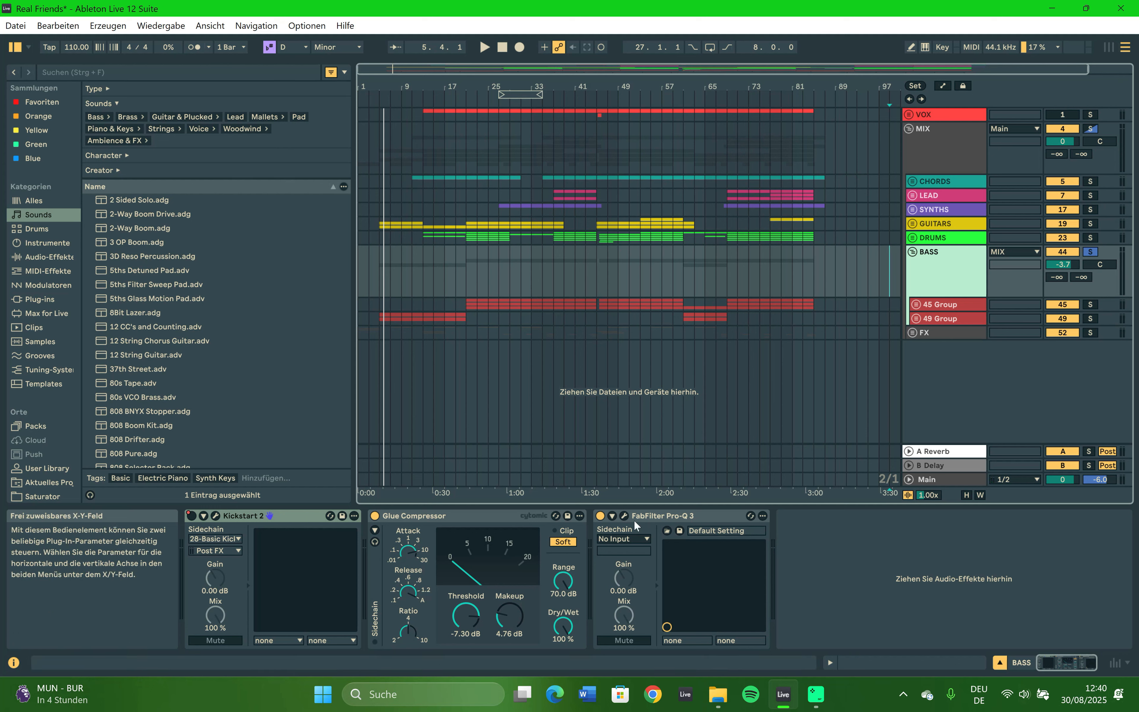
Inspect the EQ curve of the BASS group's FabFilter Pro-Q 3 and close the plug-in window.
click(623, 516)
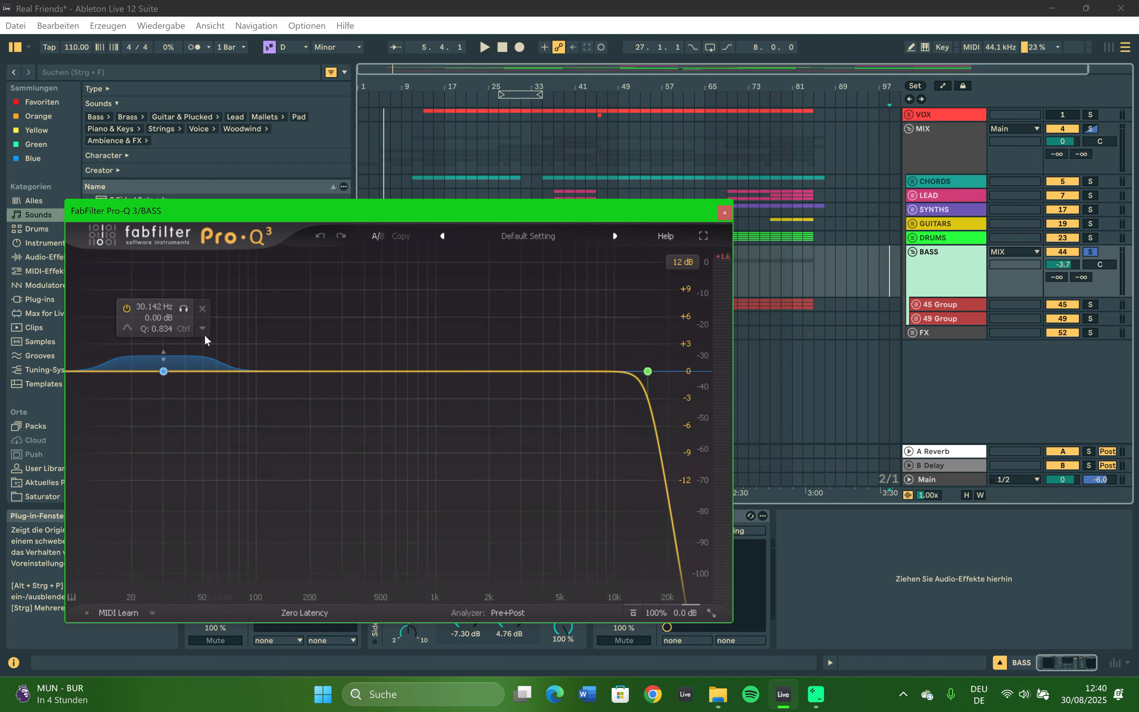
key(space)
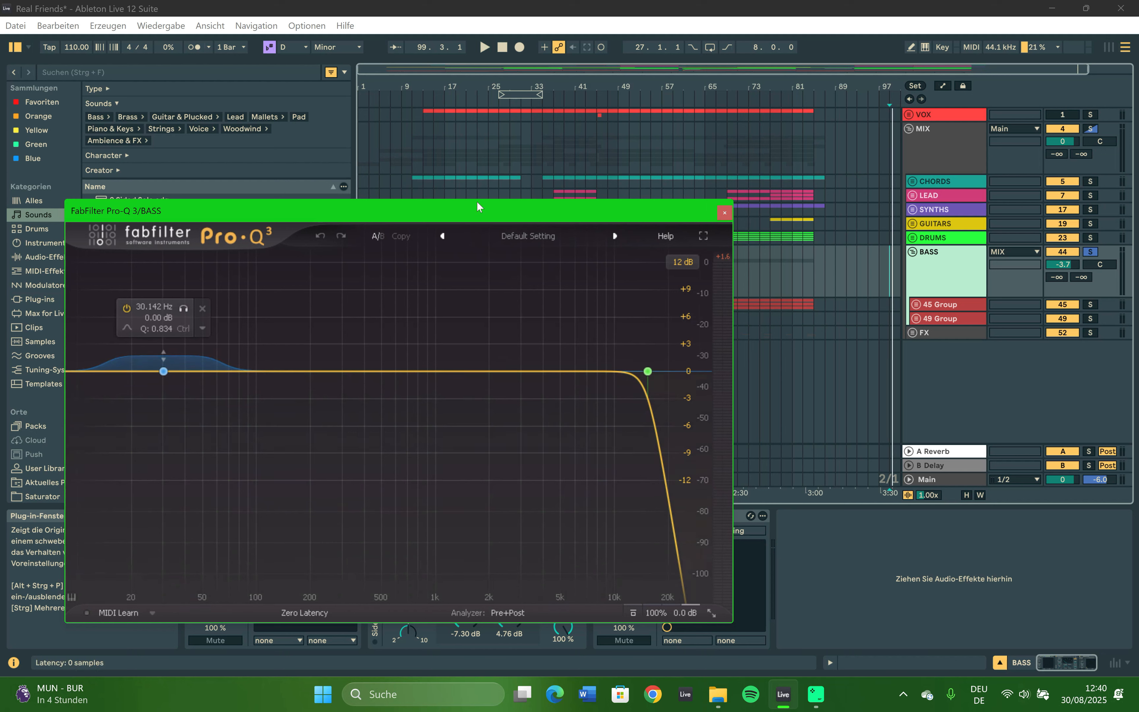
click(725, 212)
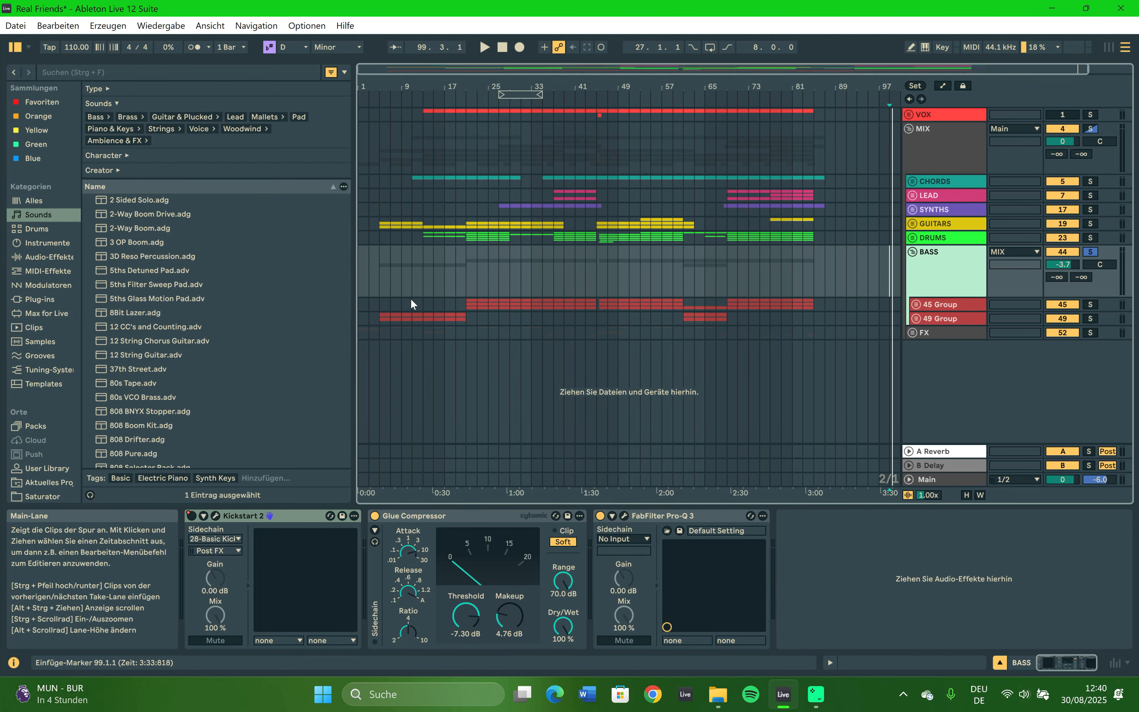
Play the soloed BASS group from bar 5, and again from bar 21 where the 45 Group begins.
click(380, 301)
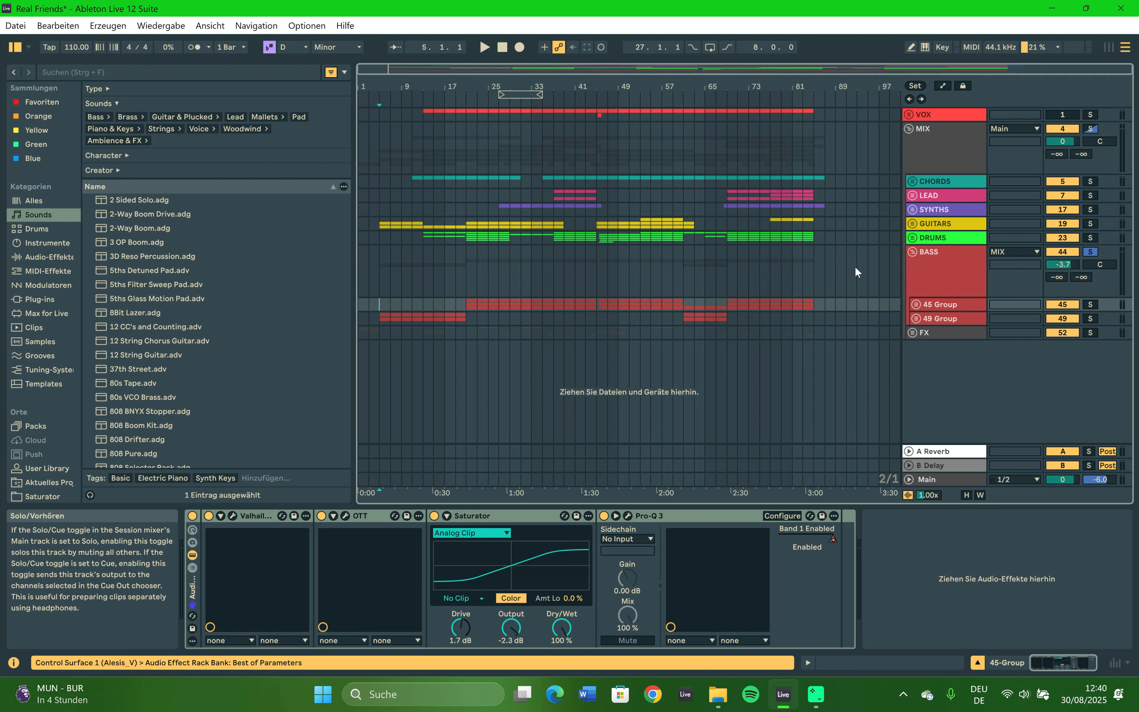
key(space)
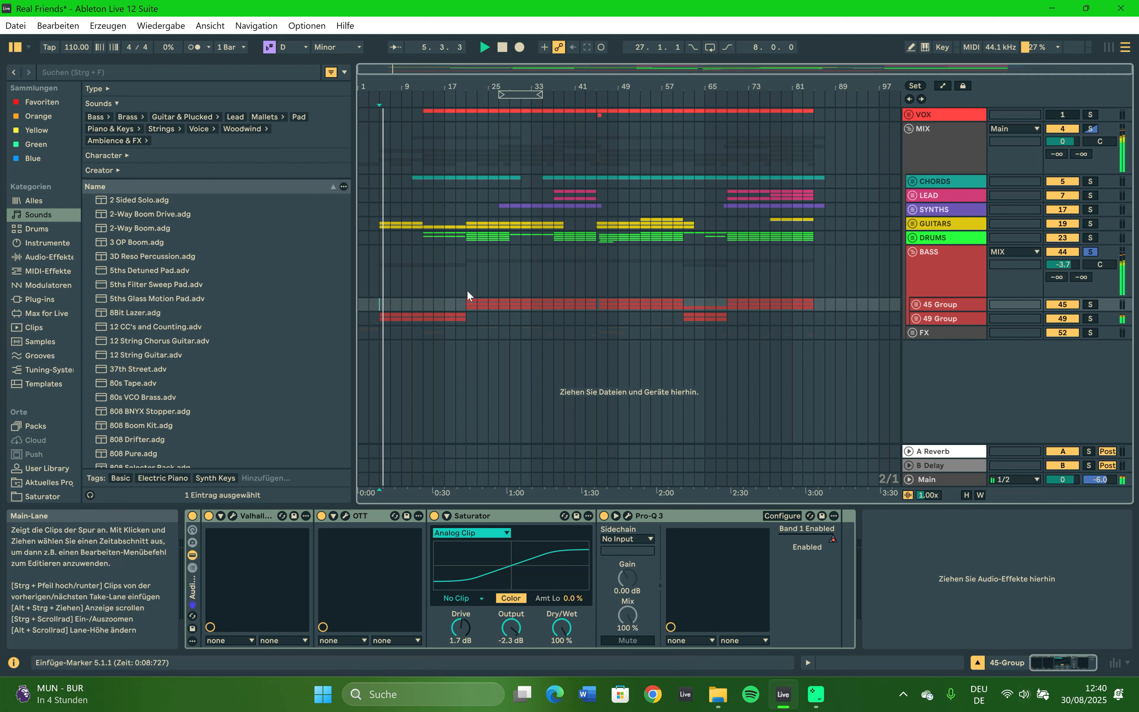
click(468, 300)
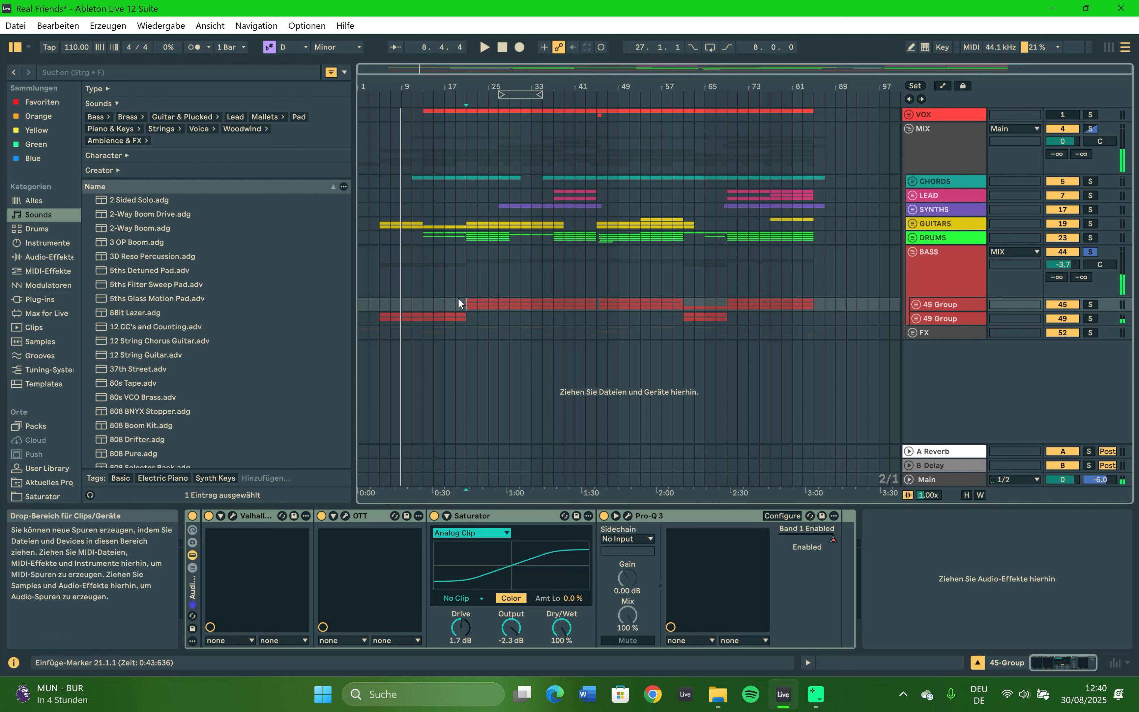
key(space)
key(space)
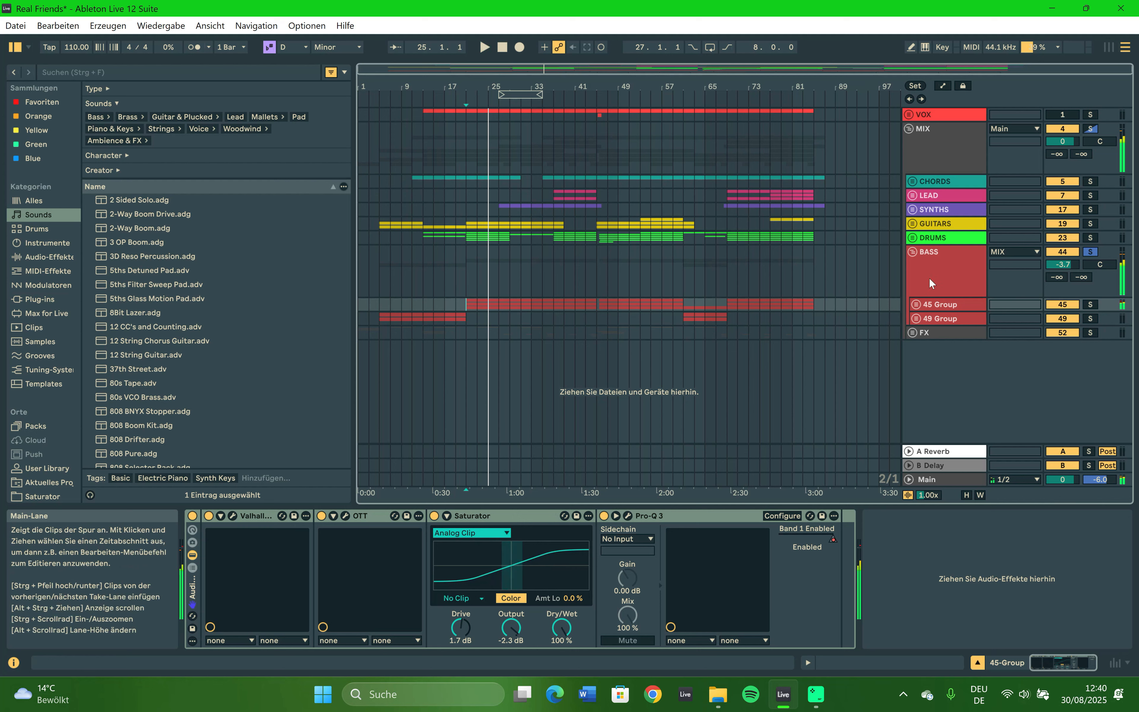
Fold the BASS group, solo the FX group and unfold it, with the insert marker at bar 1.
click(911, 253)
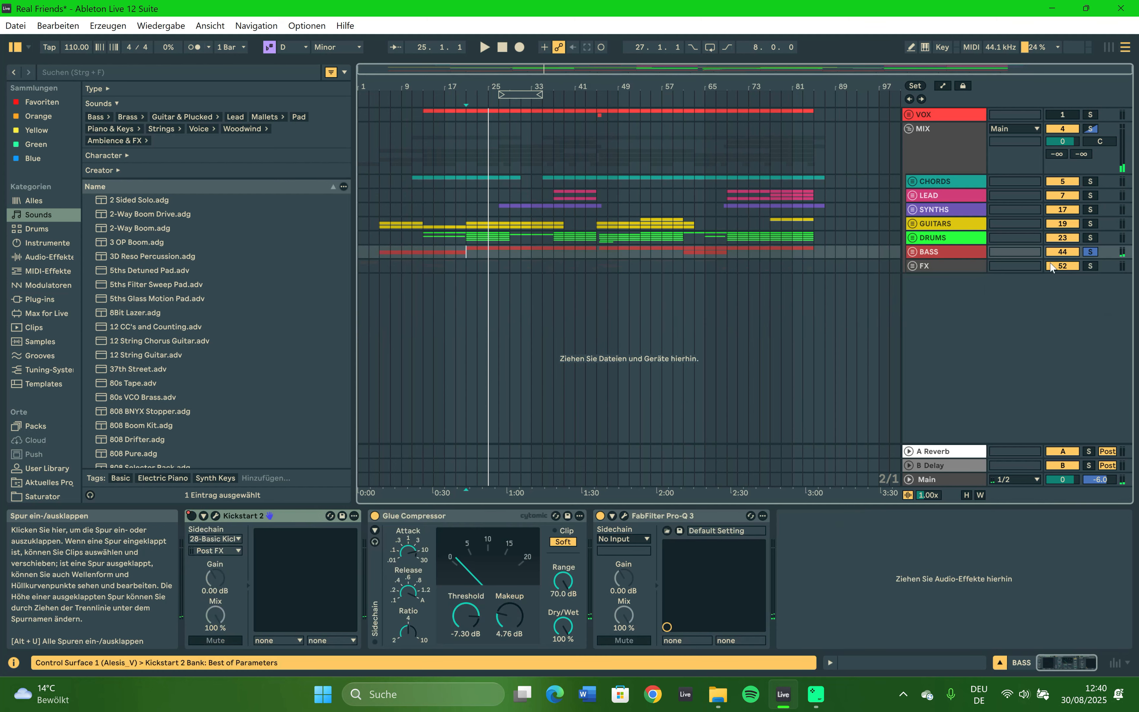
click(1090, 266)
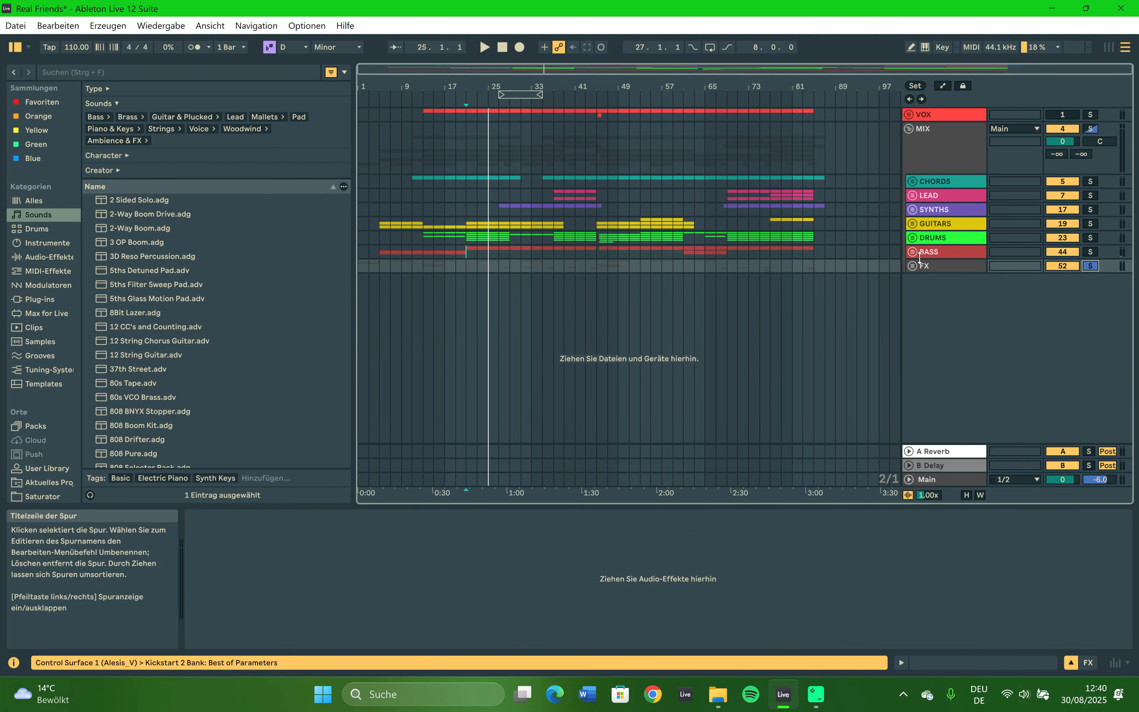
click(912, 266)
click(361, 319)
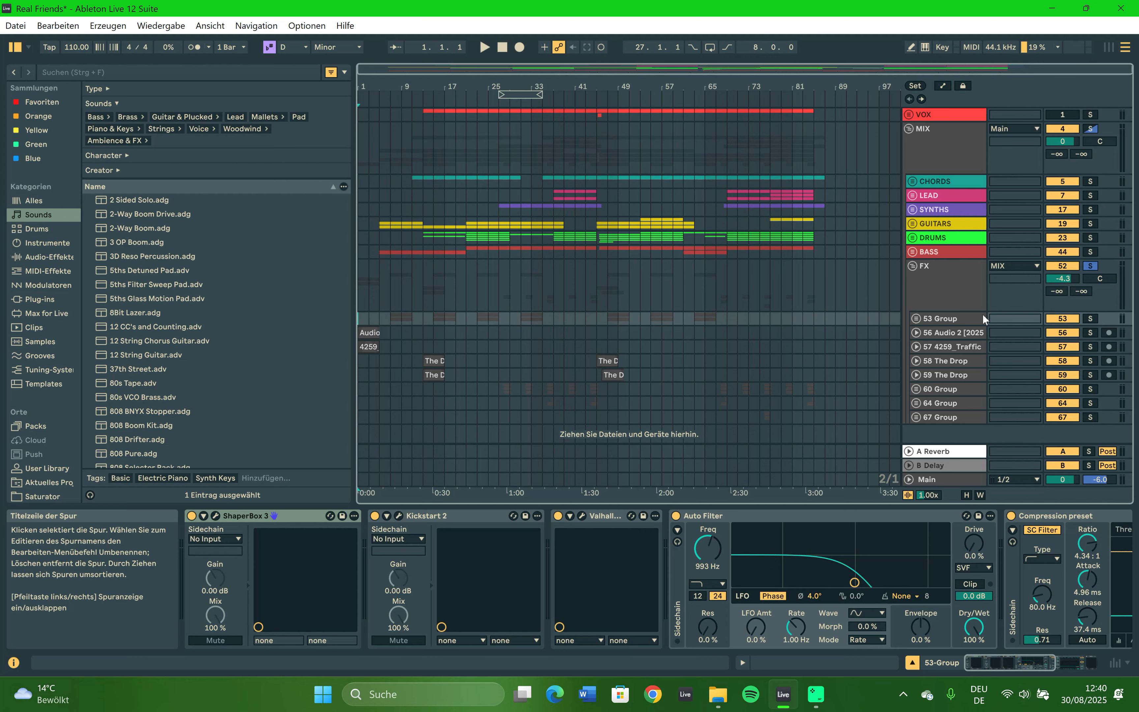
scroll(982, 314, down, 1)
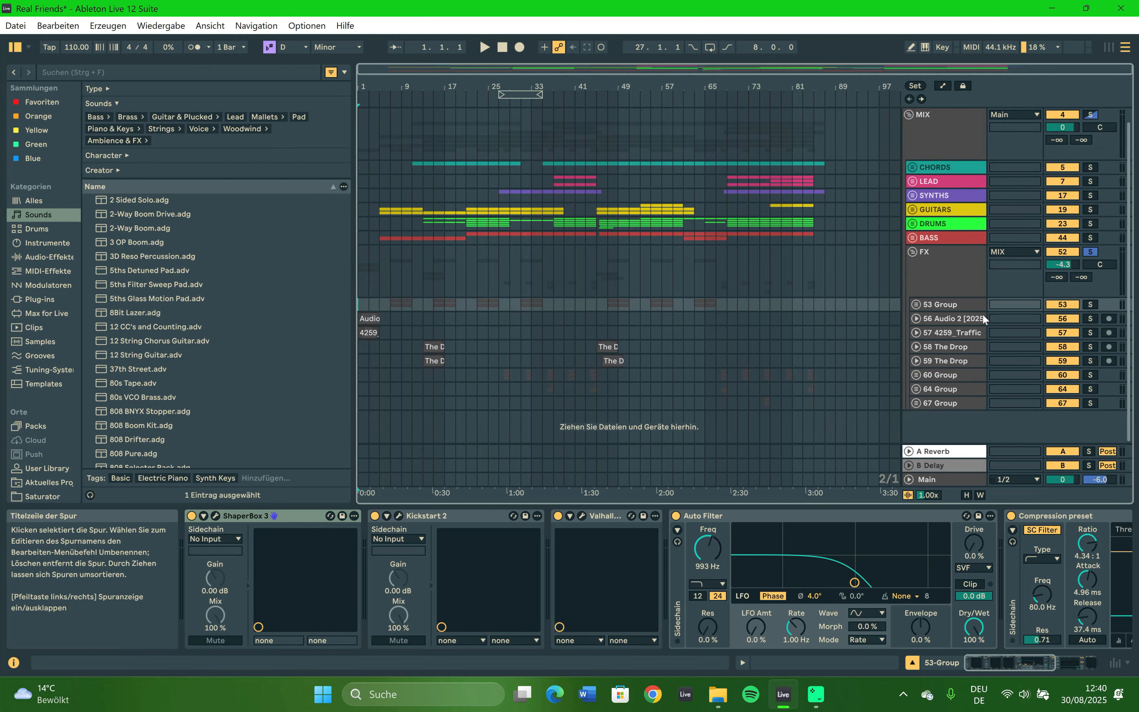
Unfold the 53 Group inside FX and play its bounced Serum 2 layers from bar 7.
click(916, 304)
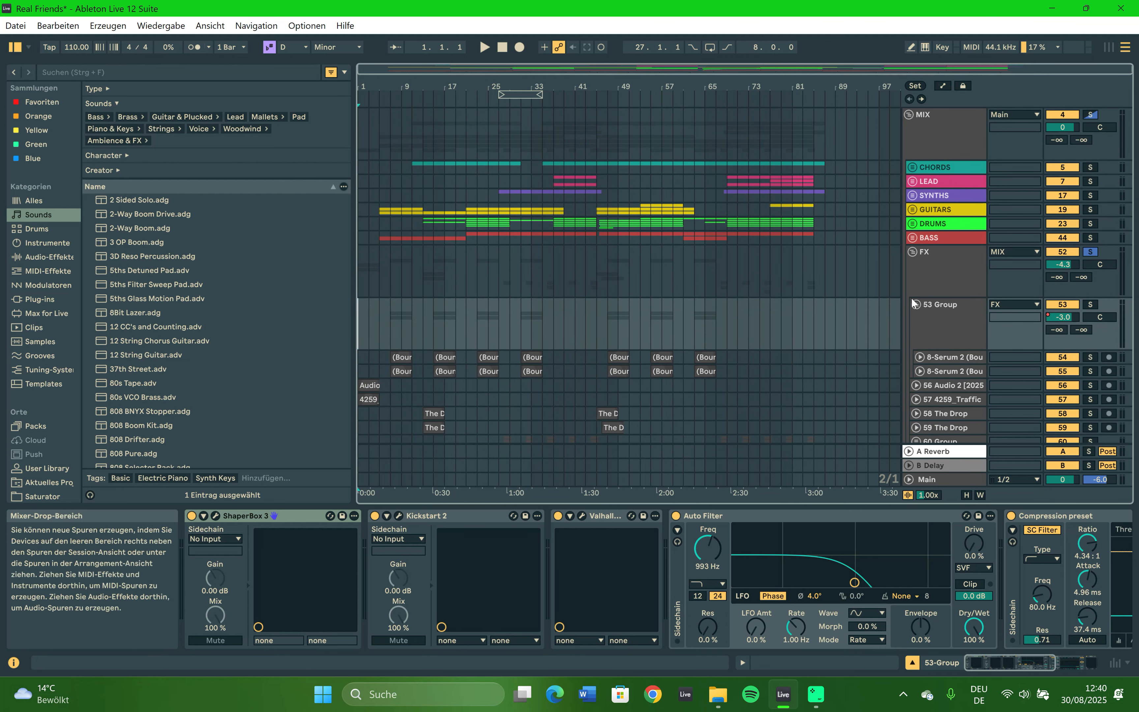
click(933, 314)
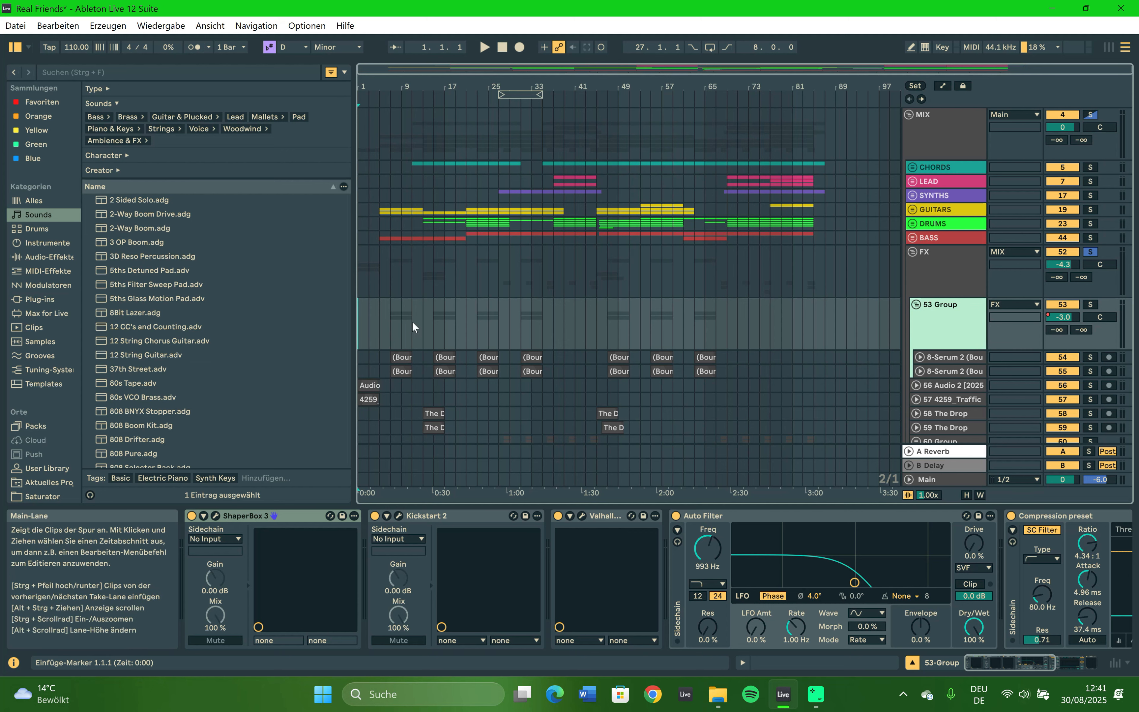
click(390, 359)
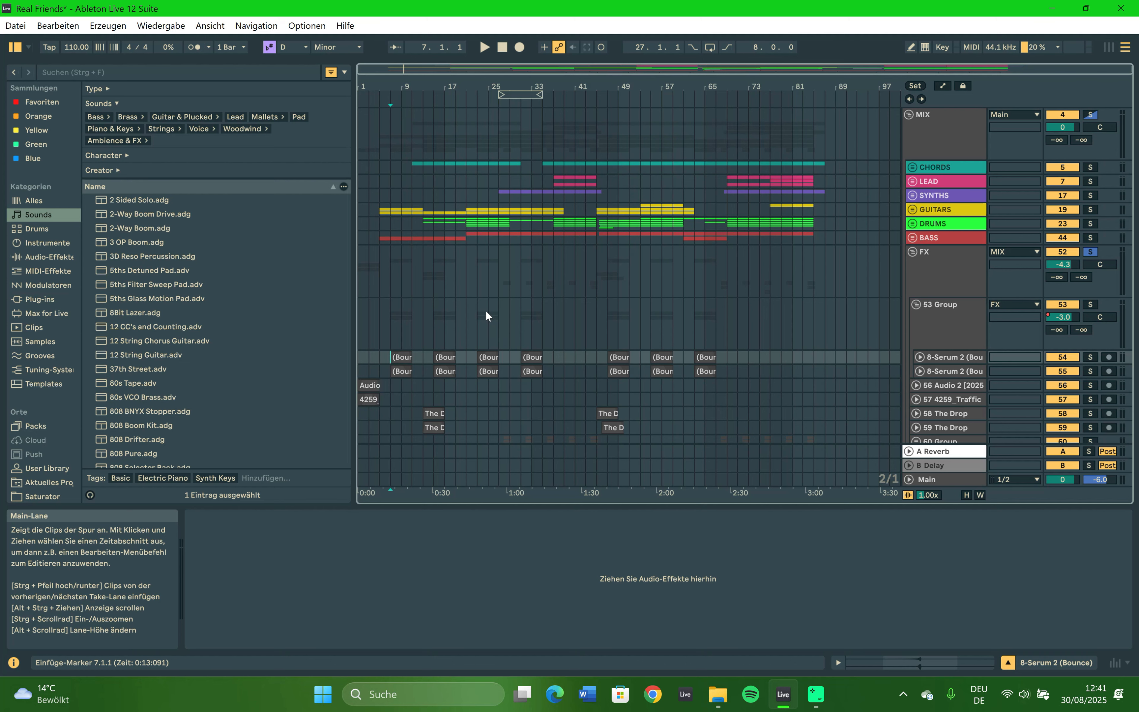
scroll(486, 314, up, 1)
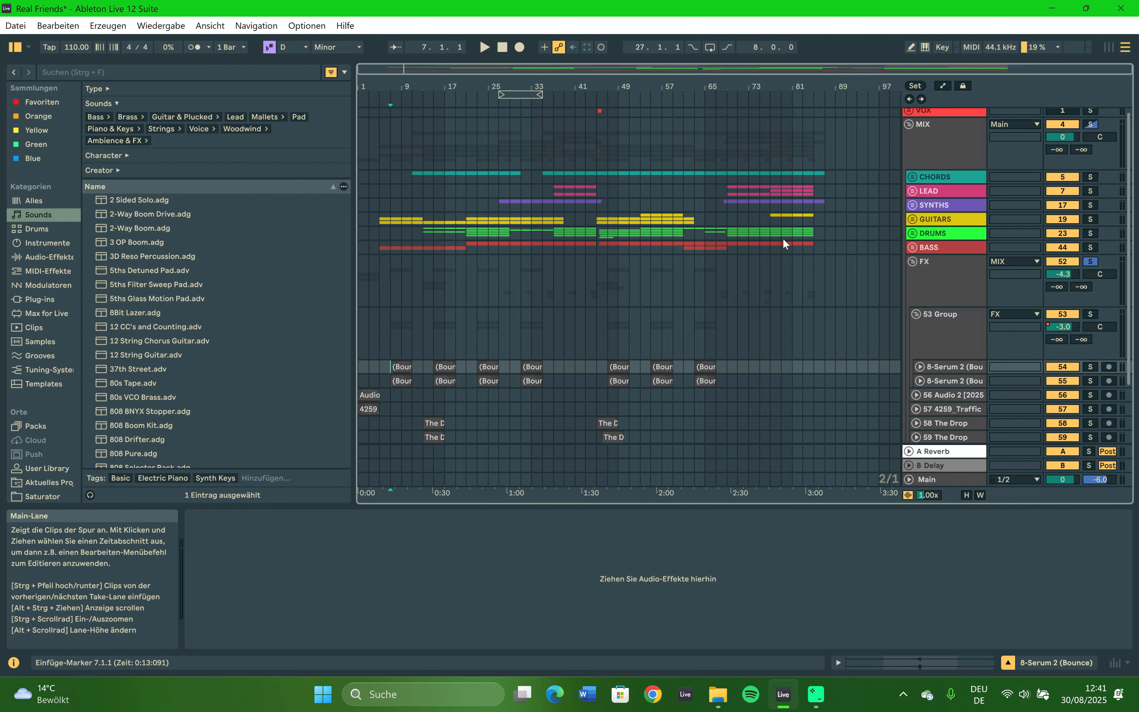
key(space)
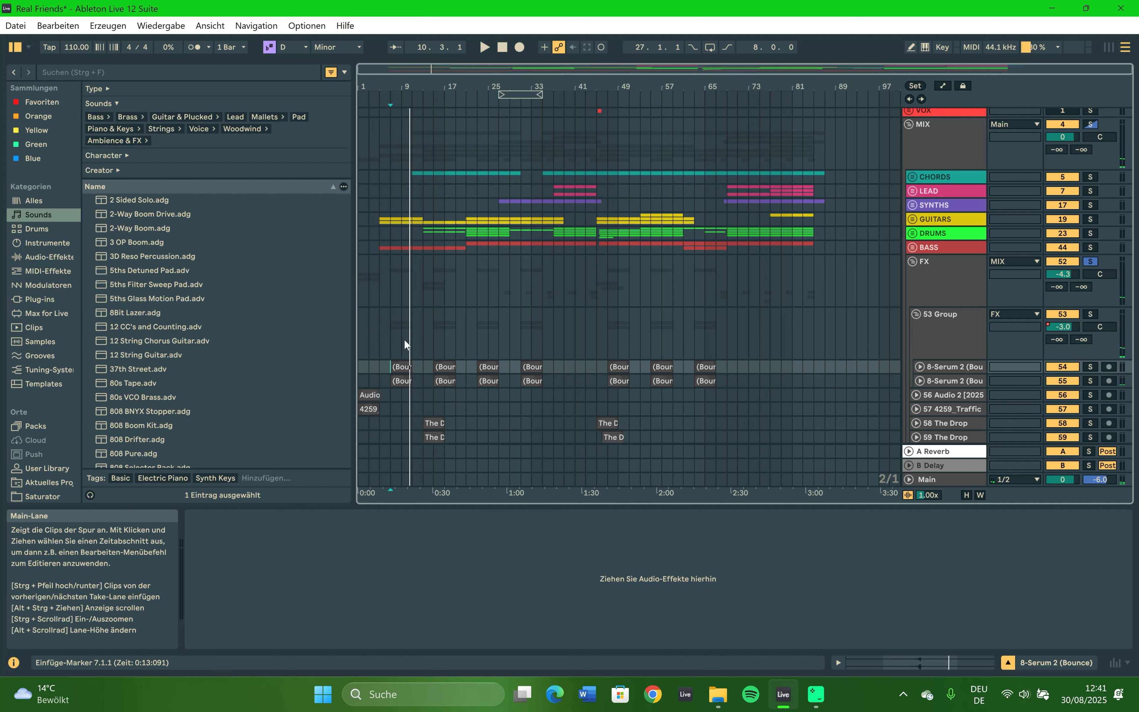
Examine the waveforms and fades of the two bounced 8-Serum 2 tracks at close range, and fold both tracks again.
click(948, 354)
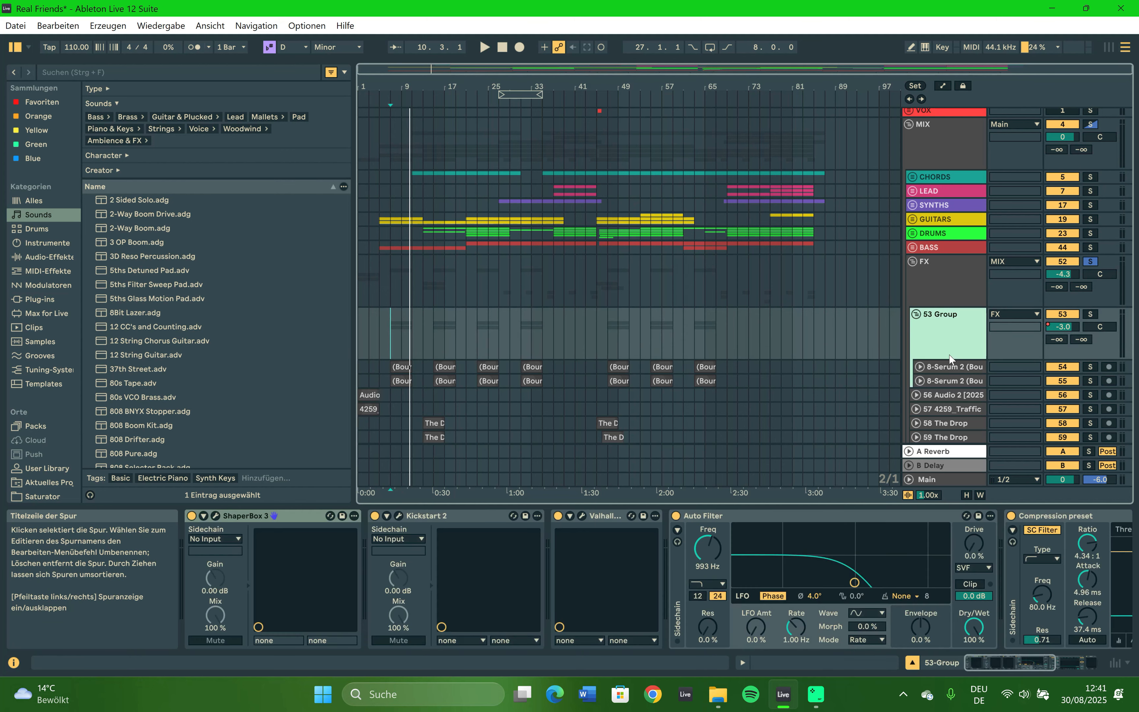
click(950, 369)
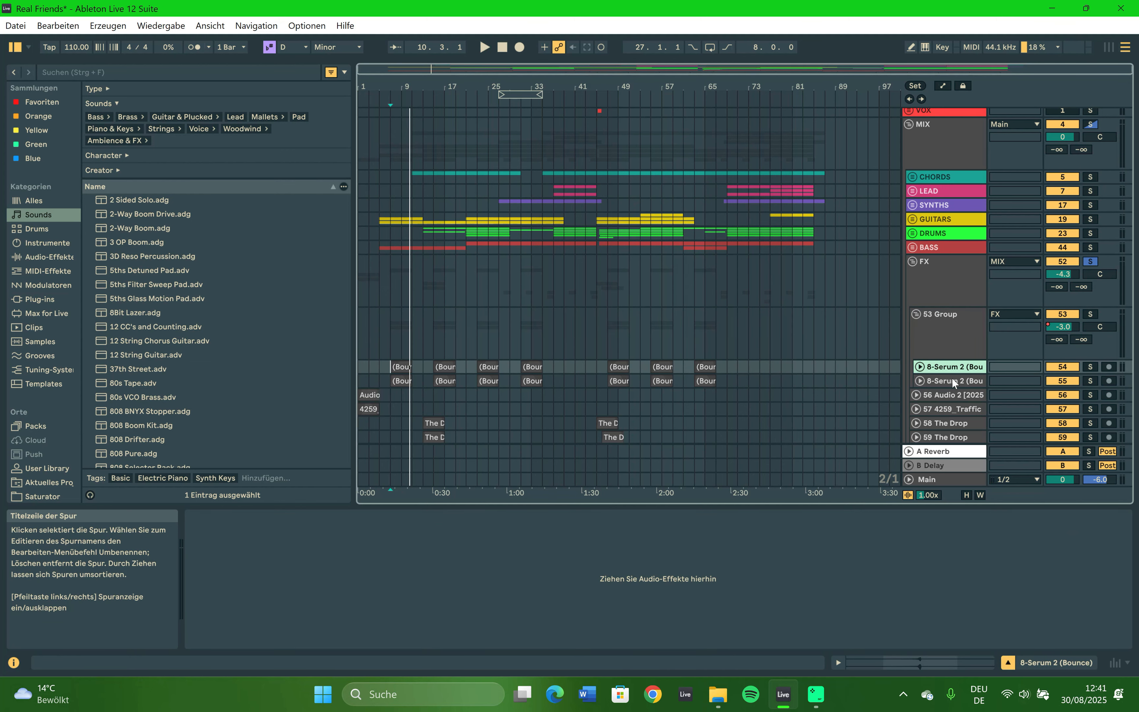
click(952, 379)
click(920, 366)
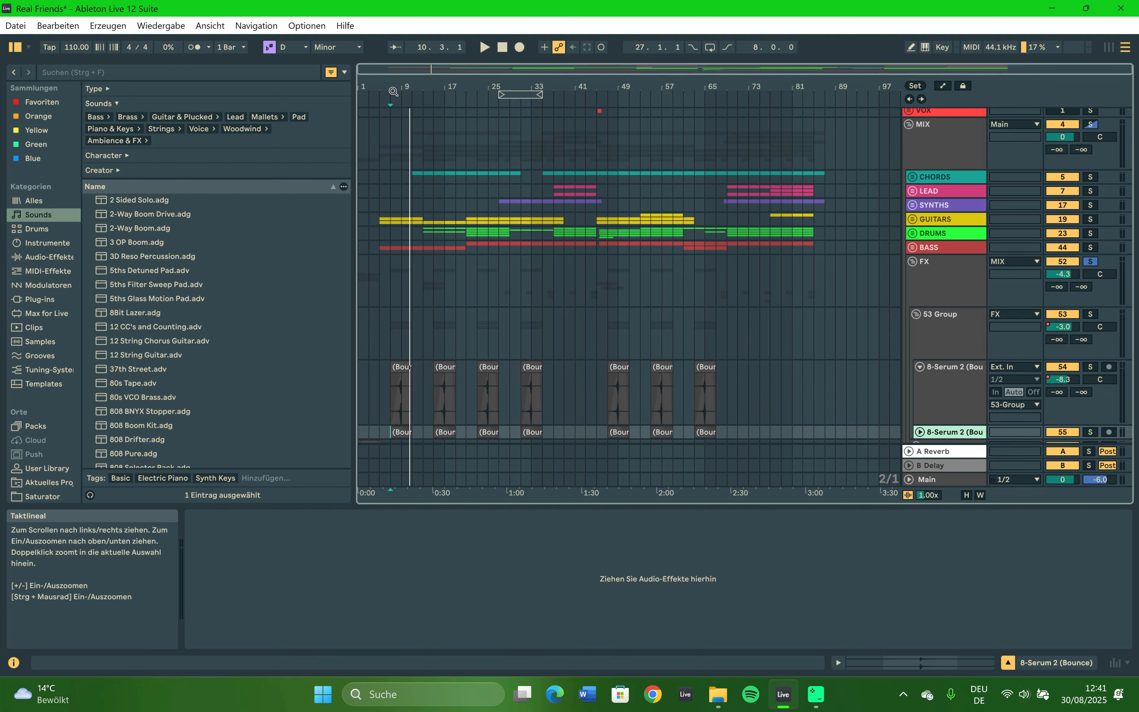
drag(396, 89, 965, 394)
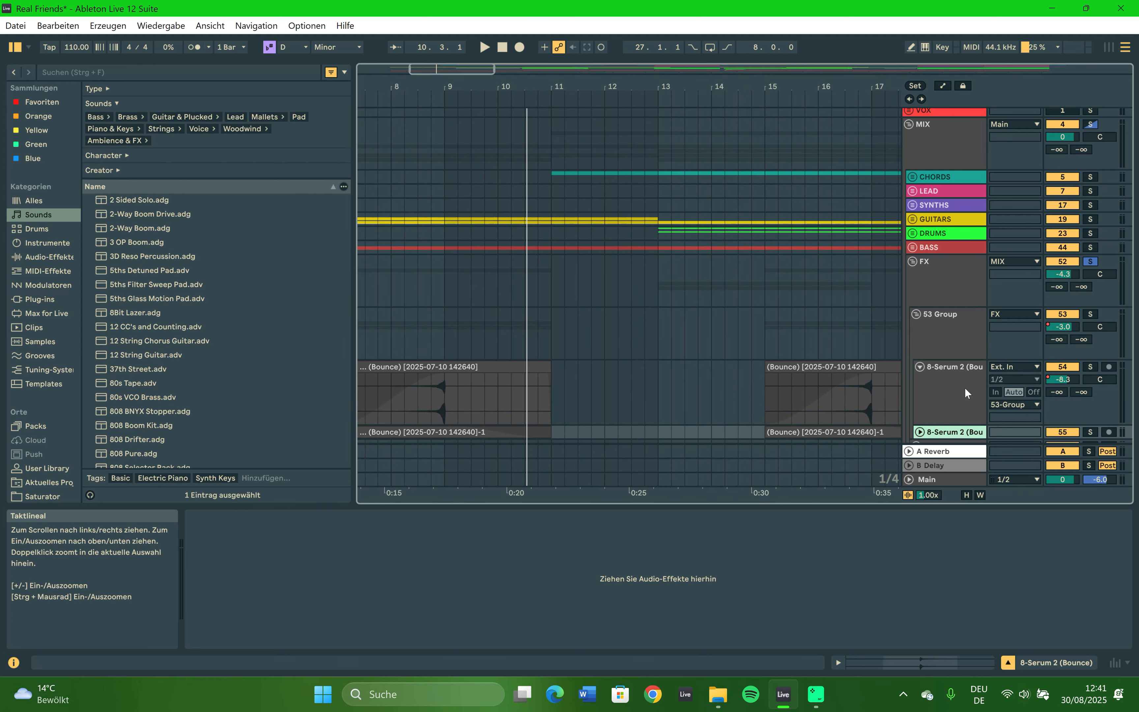
click(920, 432)
scroll(617, 387, down, 1)
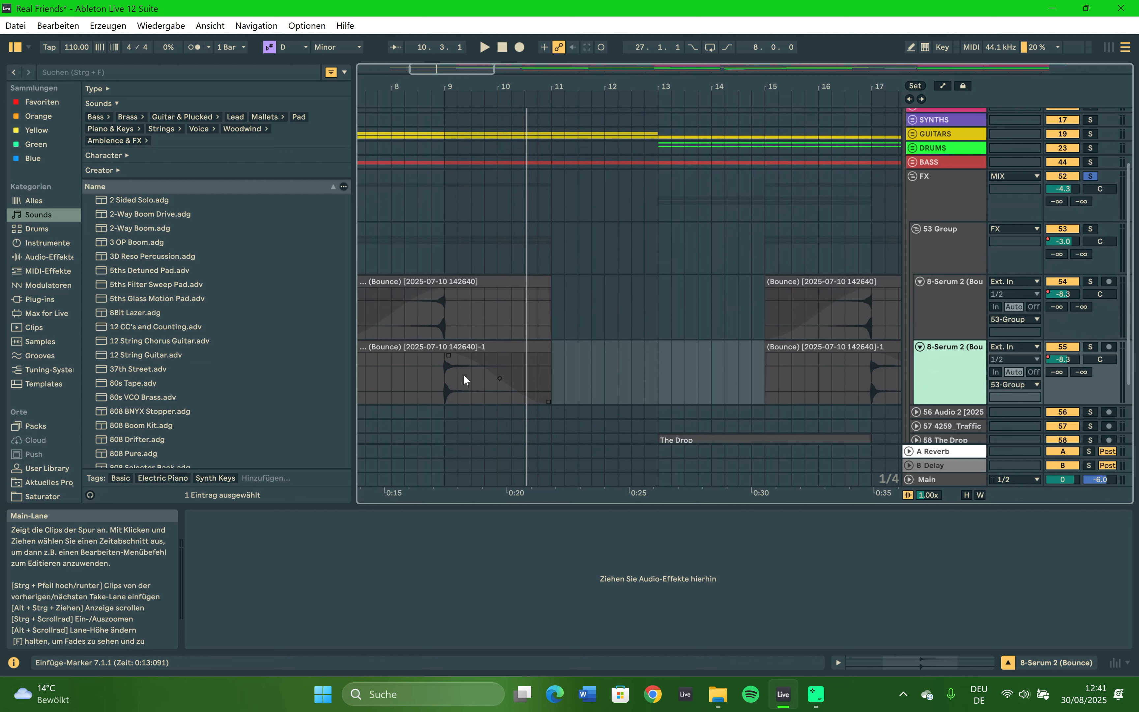
click(920, 281)
click(920, 295)
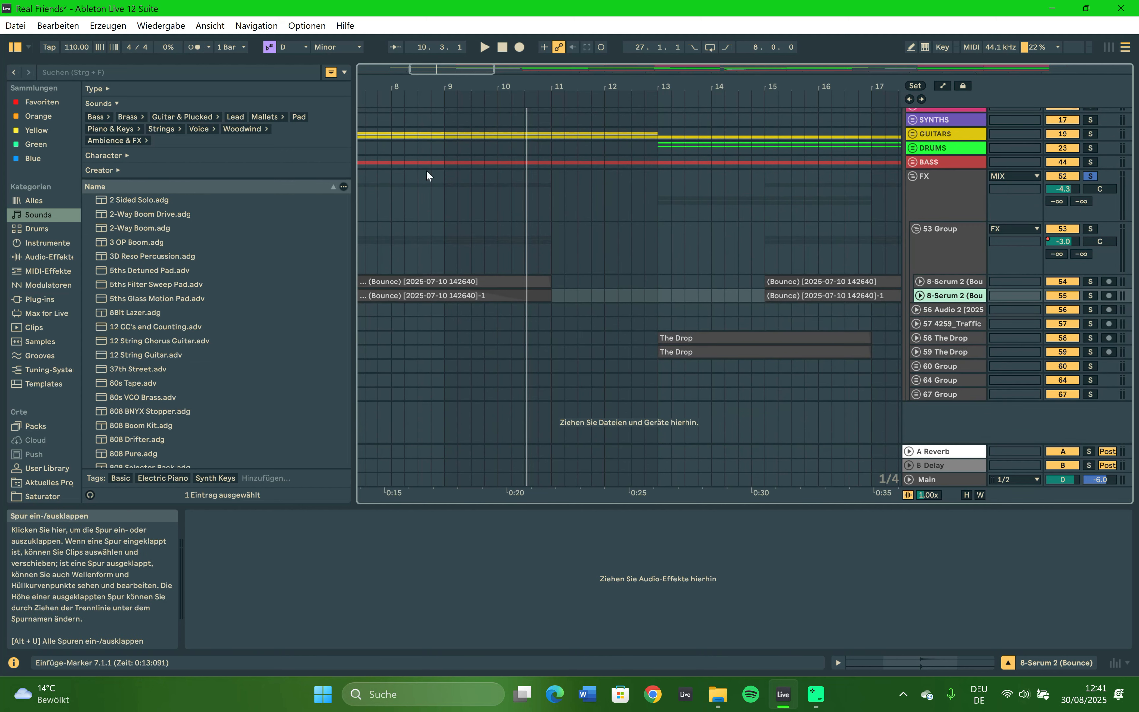
Inspect the 53 Group's ShaperBox 3 filter curve and its Kickstart 2, and place the insert marker at bar 7.
click(962, 248)
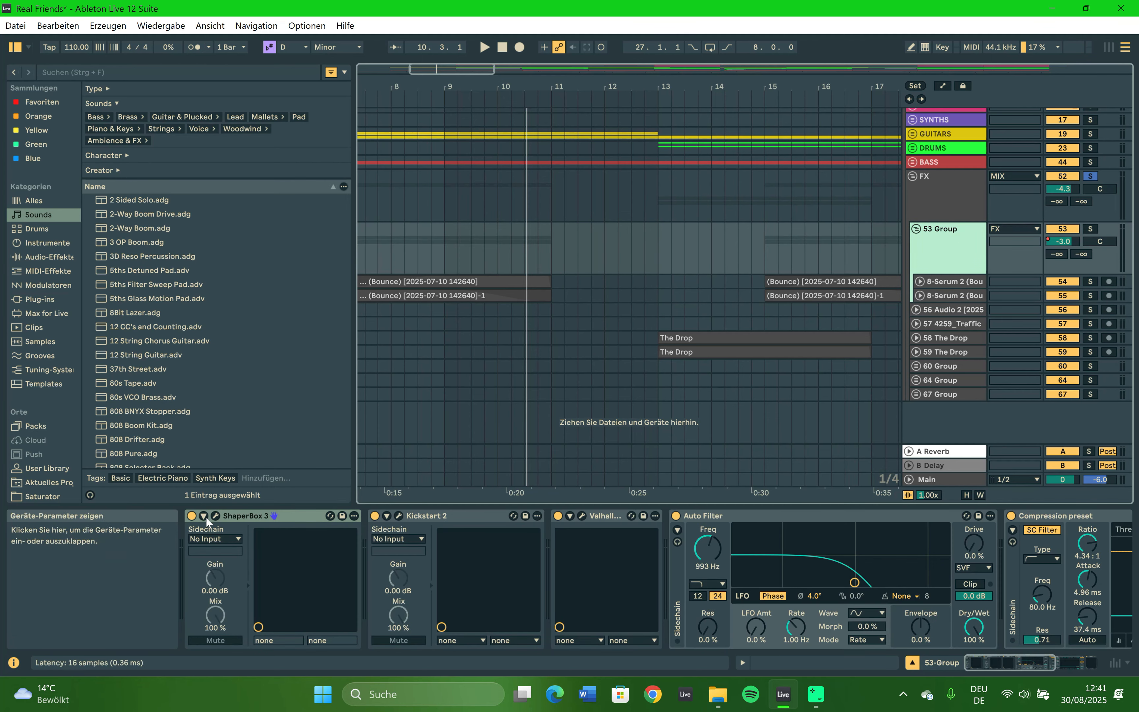
click(216, 515)
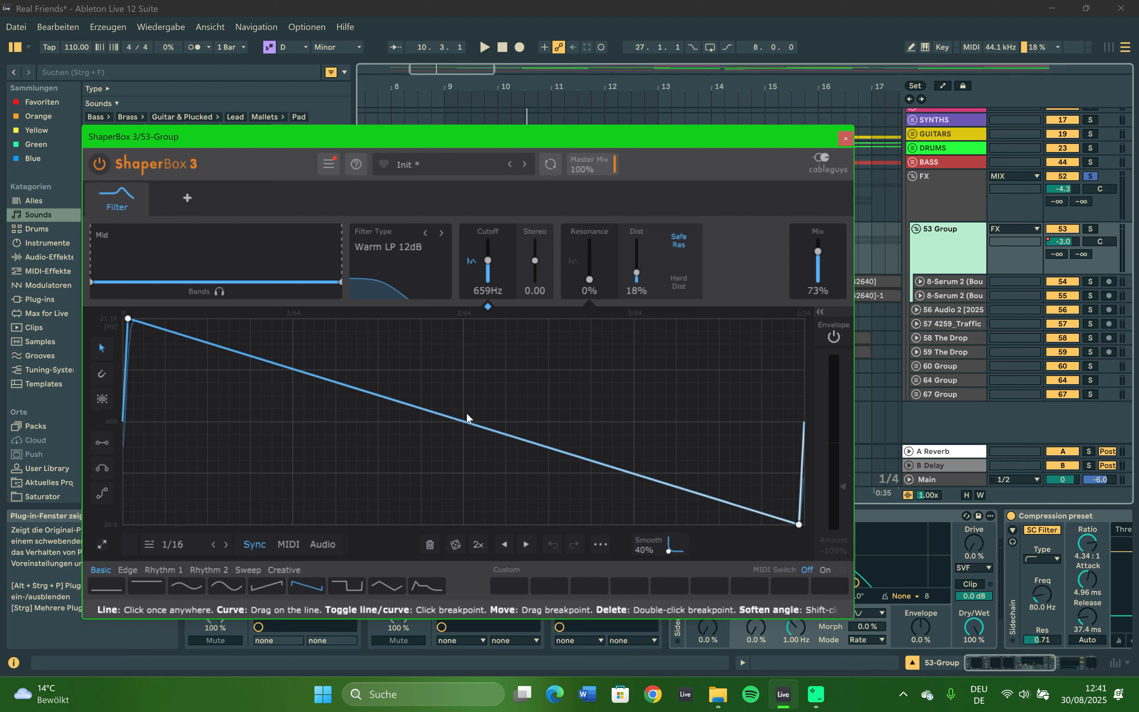
click(845, 139)
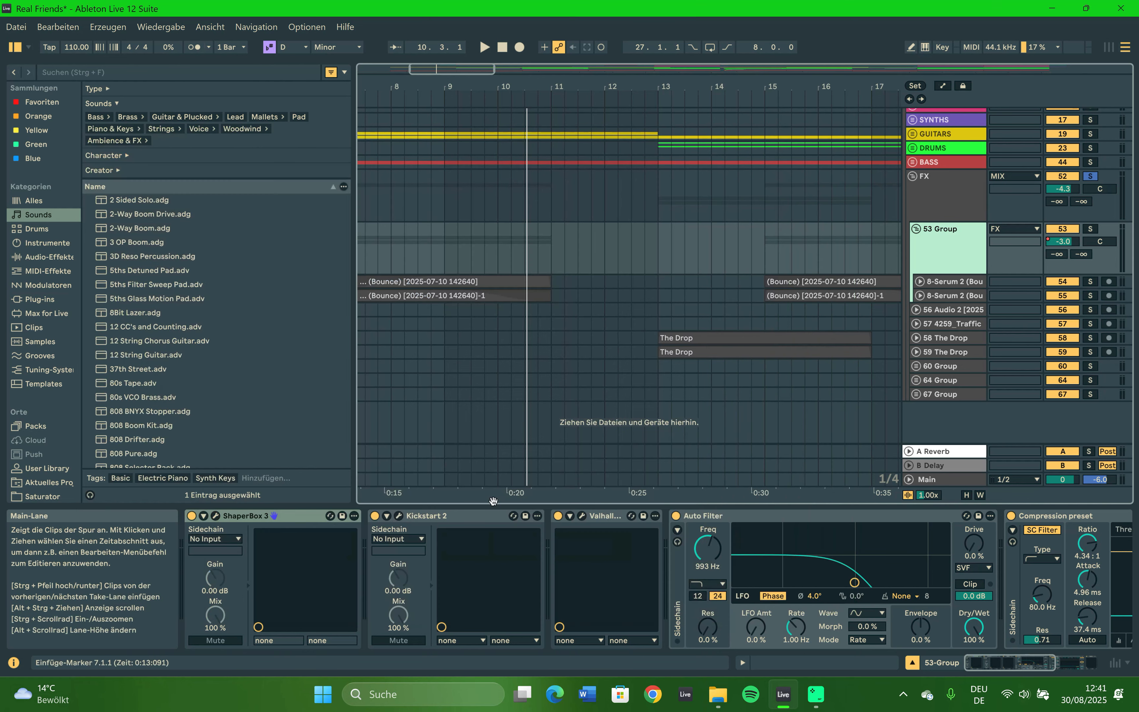
click(399, 516)
click(525, 147)
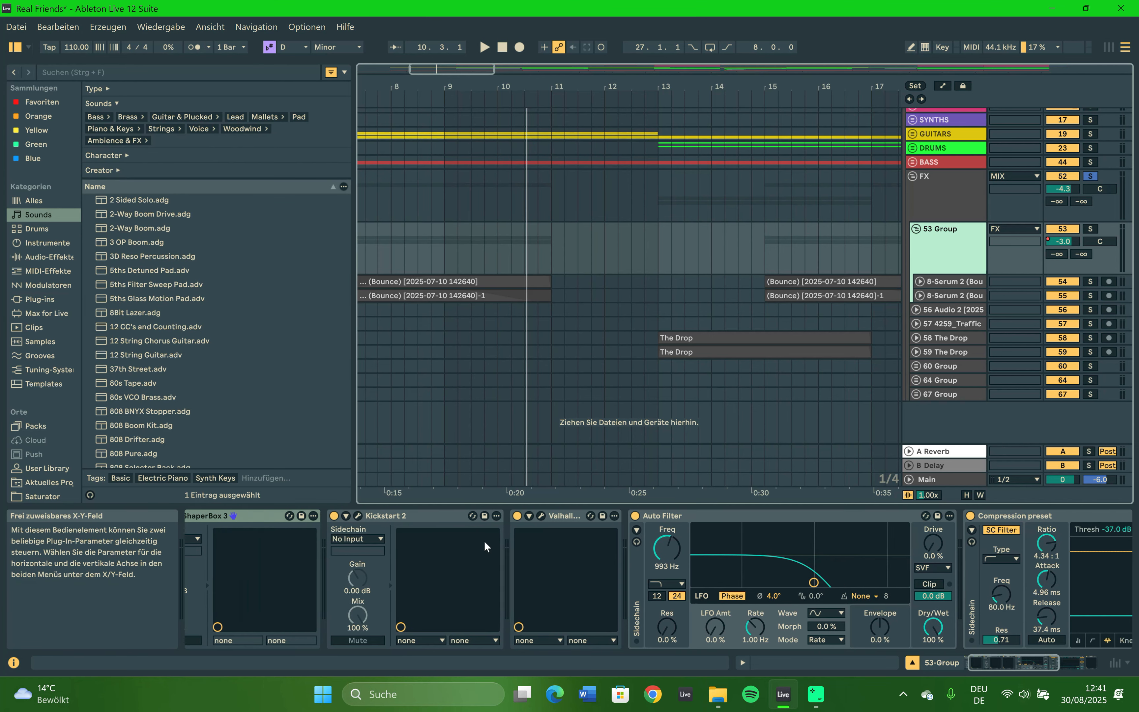
scroll(475, 300, left, 3)
click(431, 253)
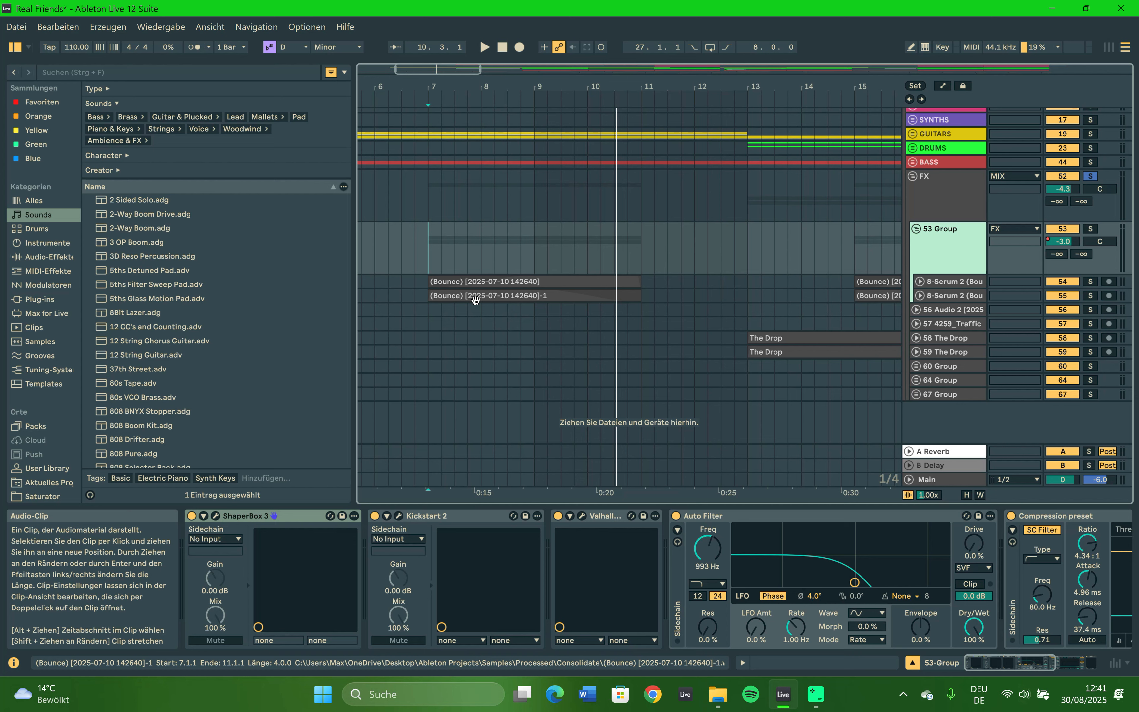
Review the rest of the 53 Group's effect chain: both ValhallaVintageVerb reverbs, the Auto Filter and the compressor.
click(582, 515)
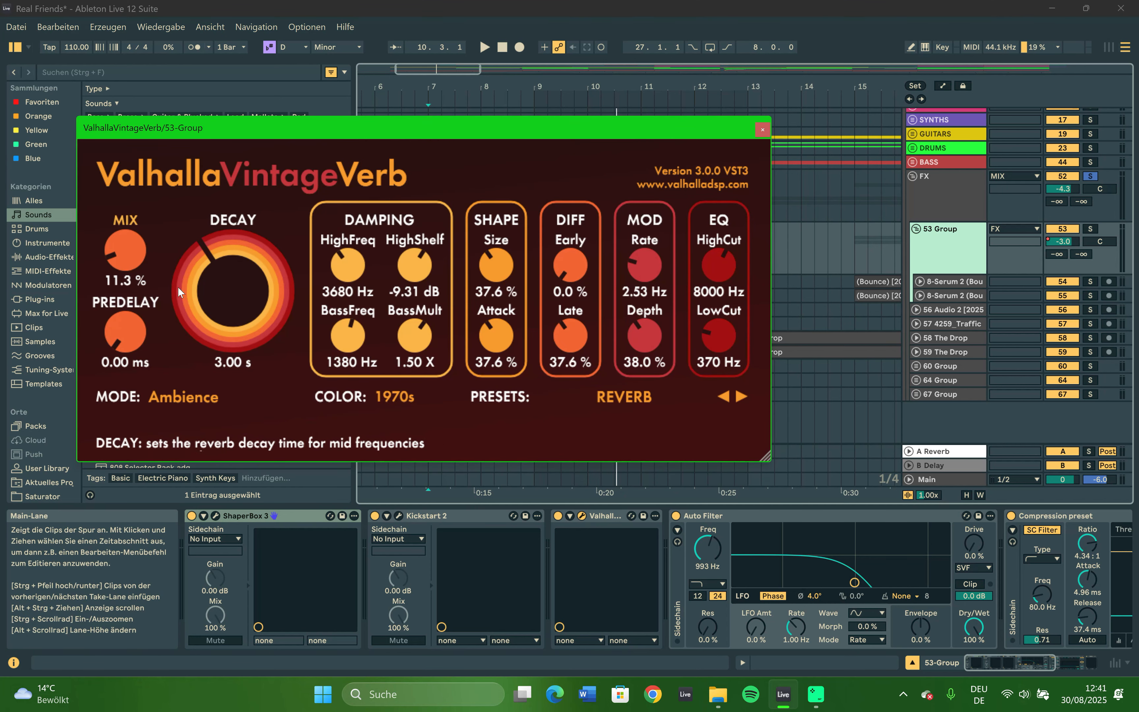
click(762, 129)
scroll(776, 589, right, 3)
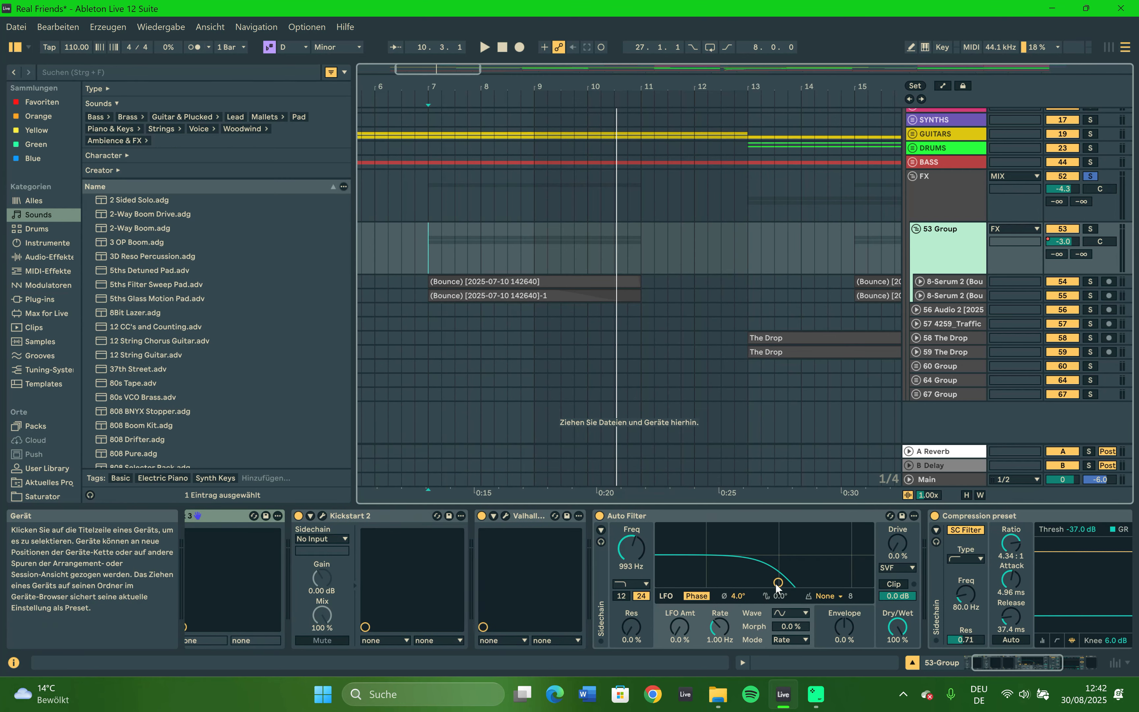
scroll(911, 553, right, 4)
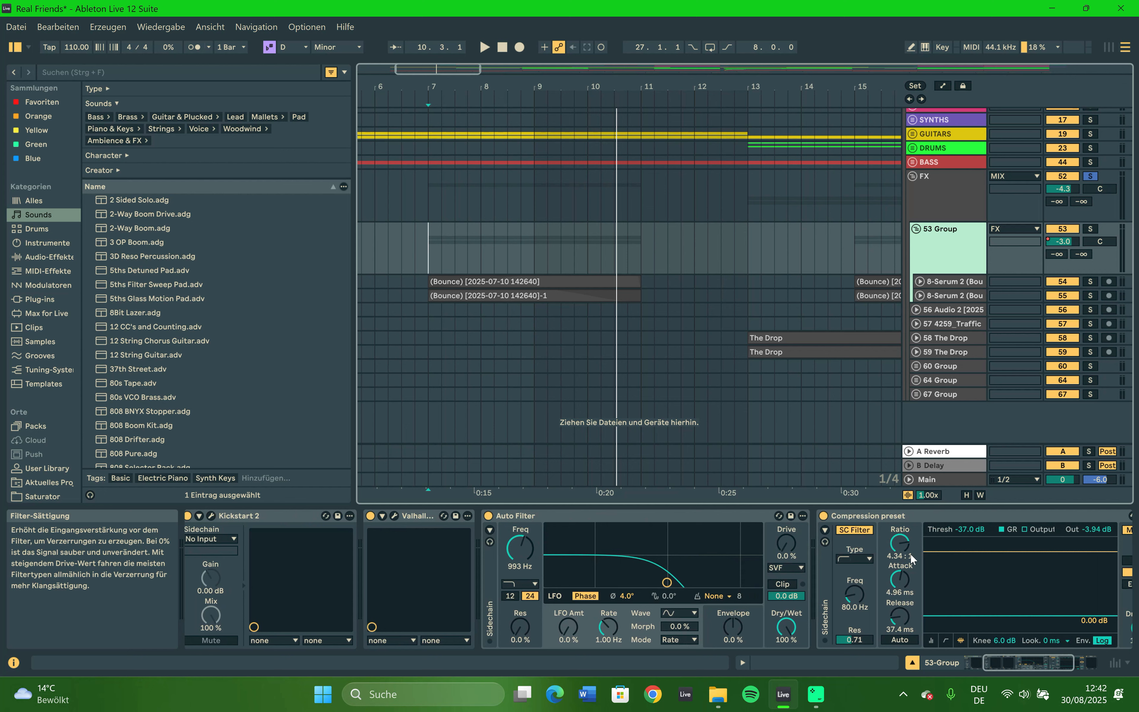
scroll(885, 549, right, 8)
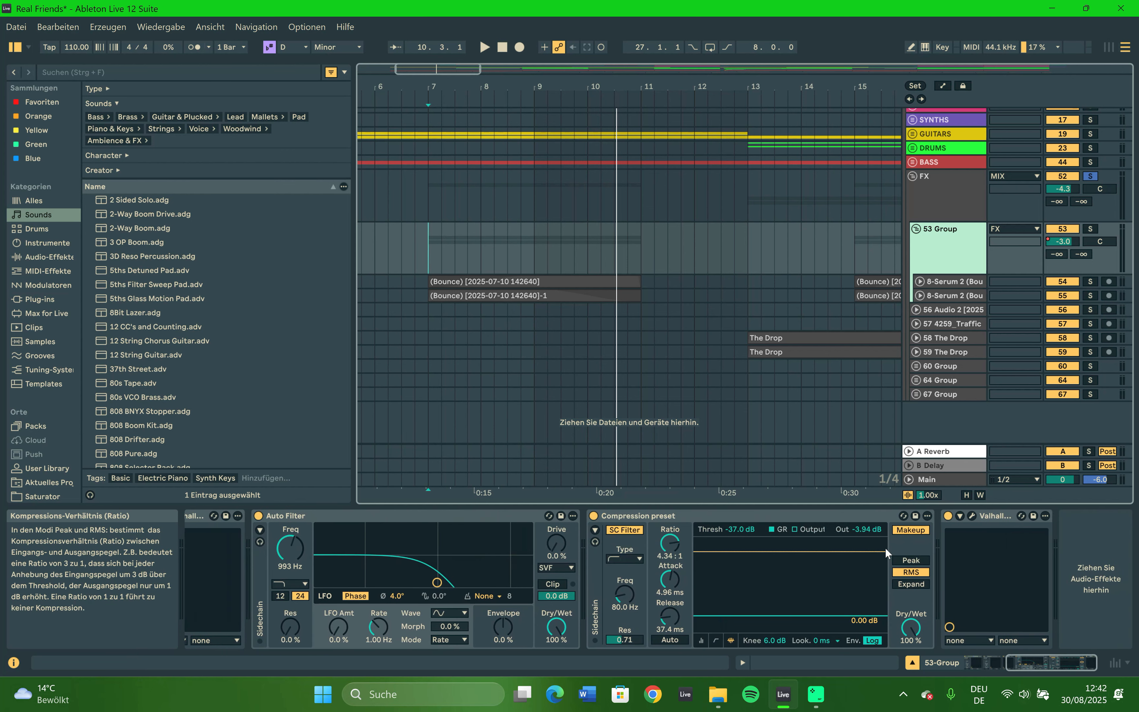
click(972, 516)
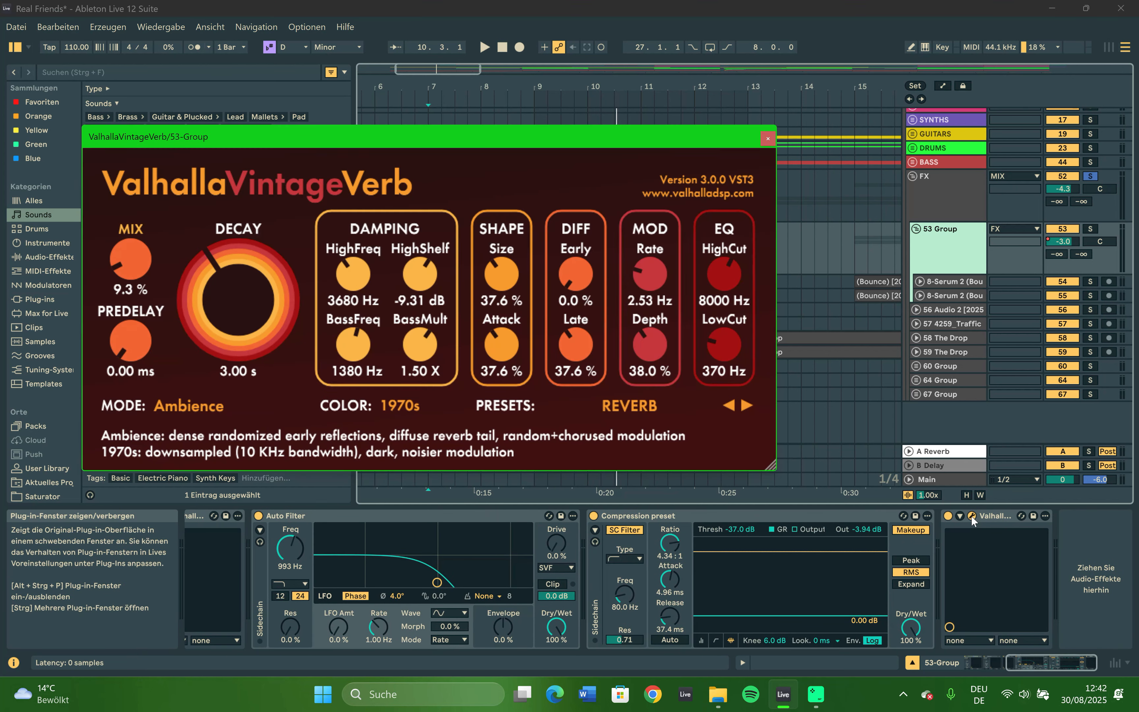
click(768, 139)
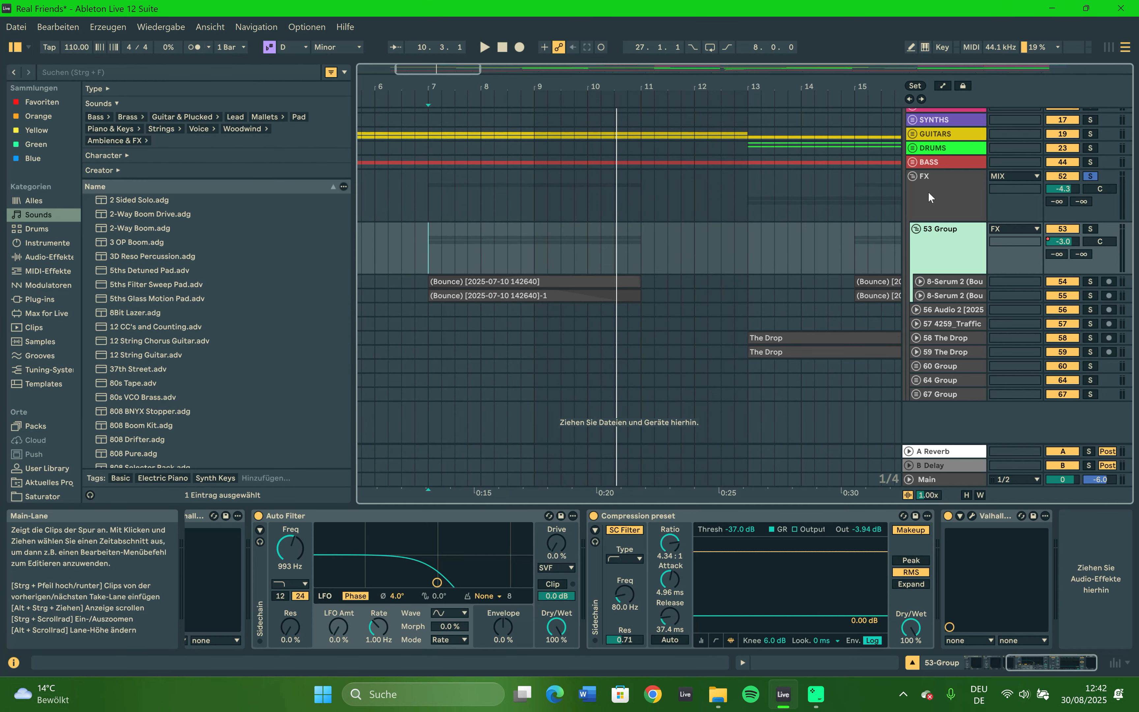
Fold the 53 Group, show the full arrangement and set the insert marker to bar 1.
click(917, 231)
click(949, 213)
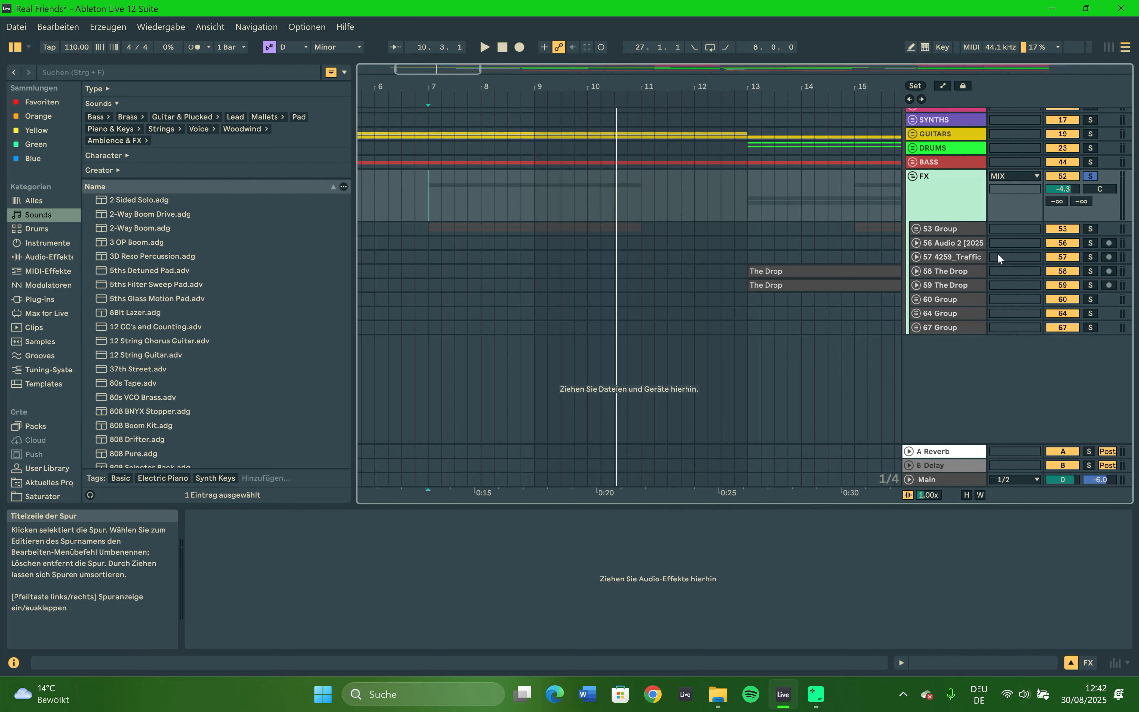
drag(628, 89, 412, 89)
click(360, 228)
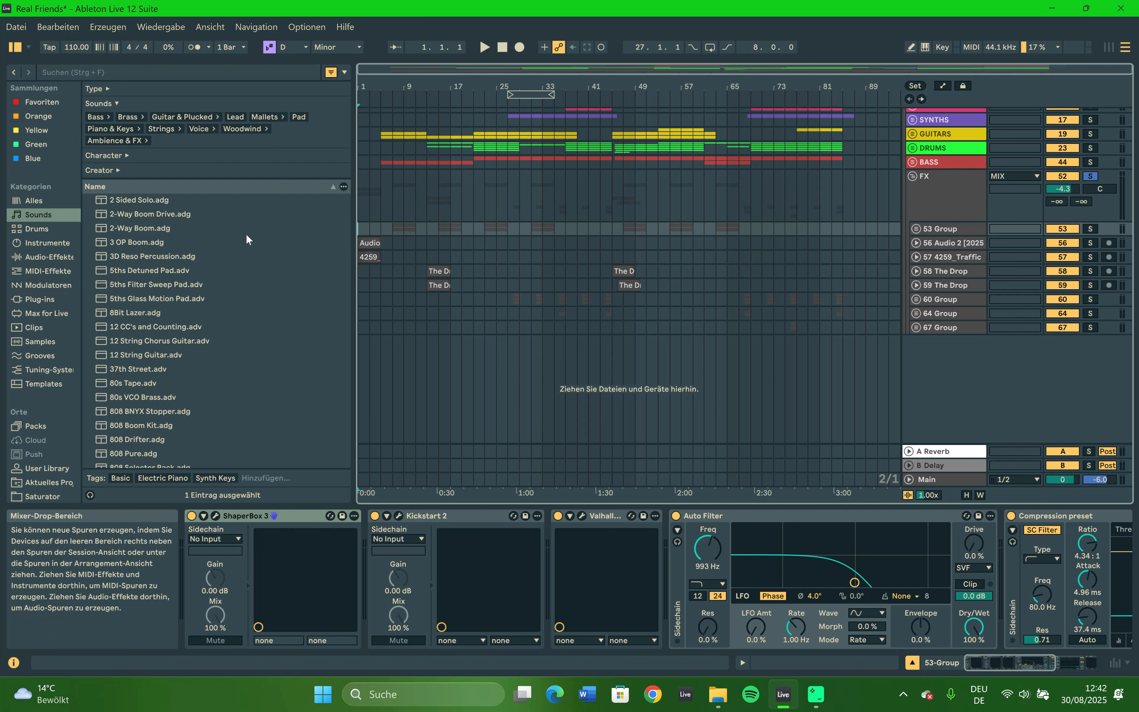
Unfold the 4259_Traffic and Audio 2 tracks, solo Audio 2 and play it from bar 1.
click(917, 256)
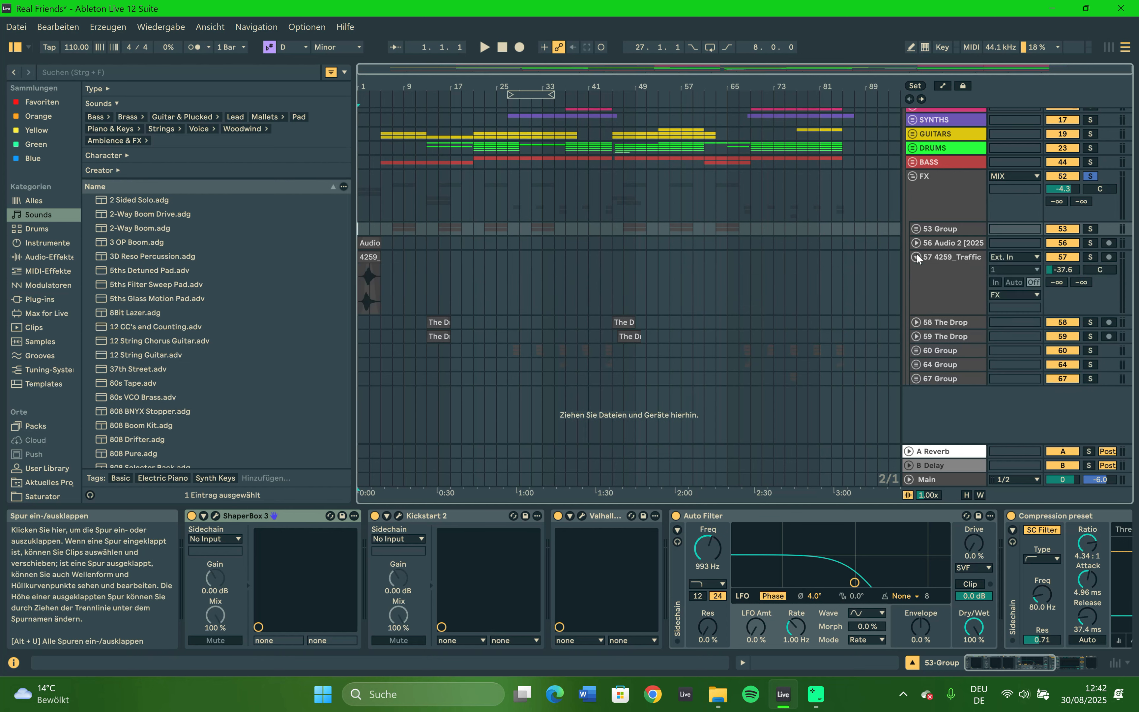
click(917, 243)
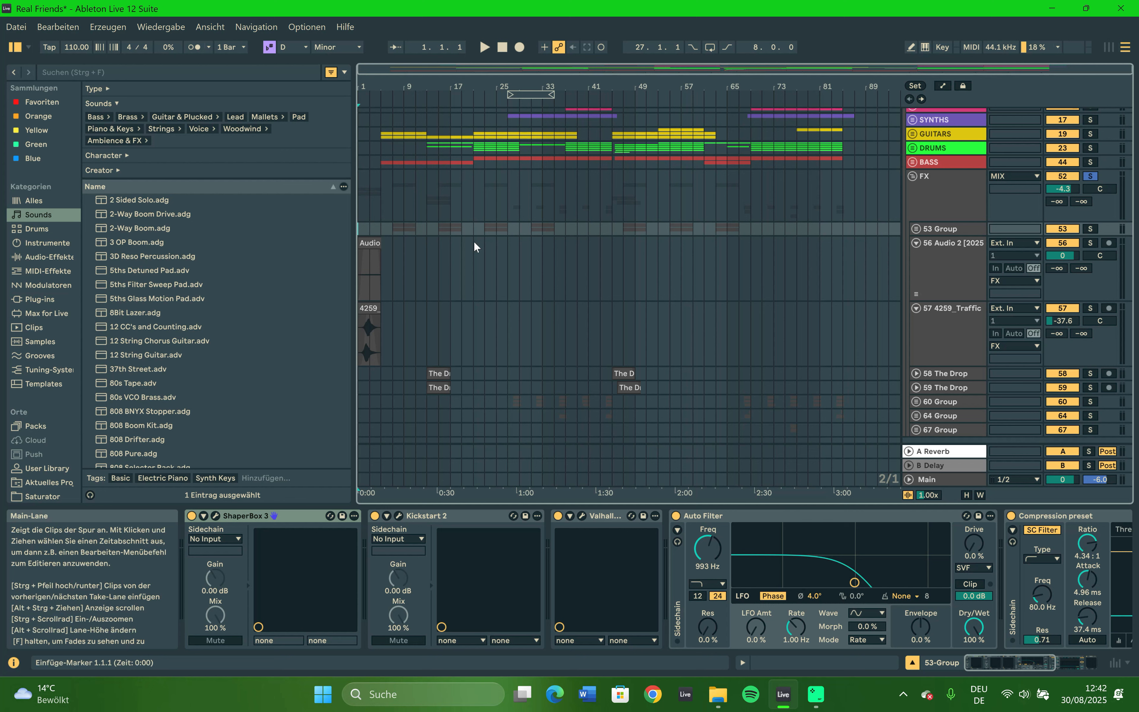
click(1090, 244)
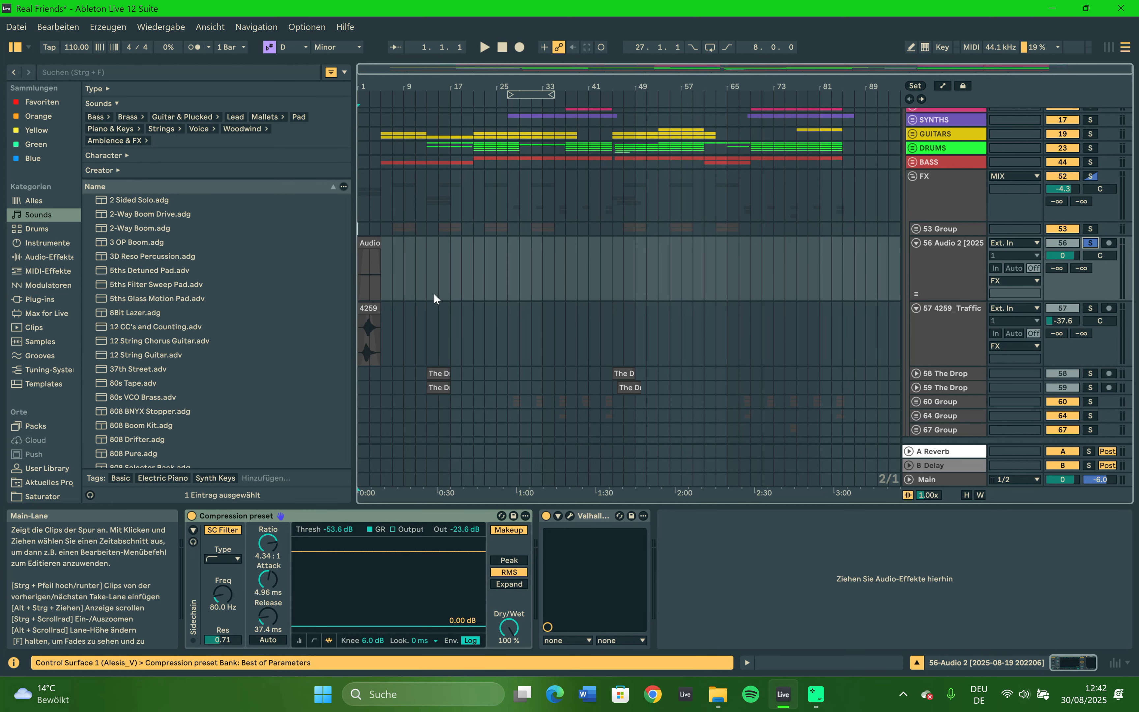
key(space)
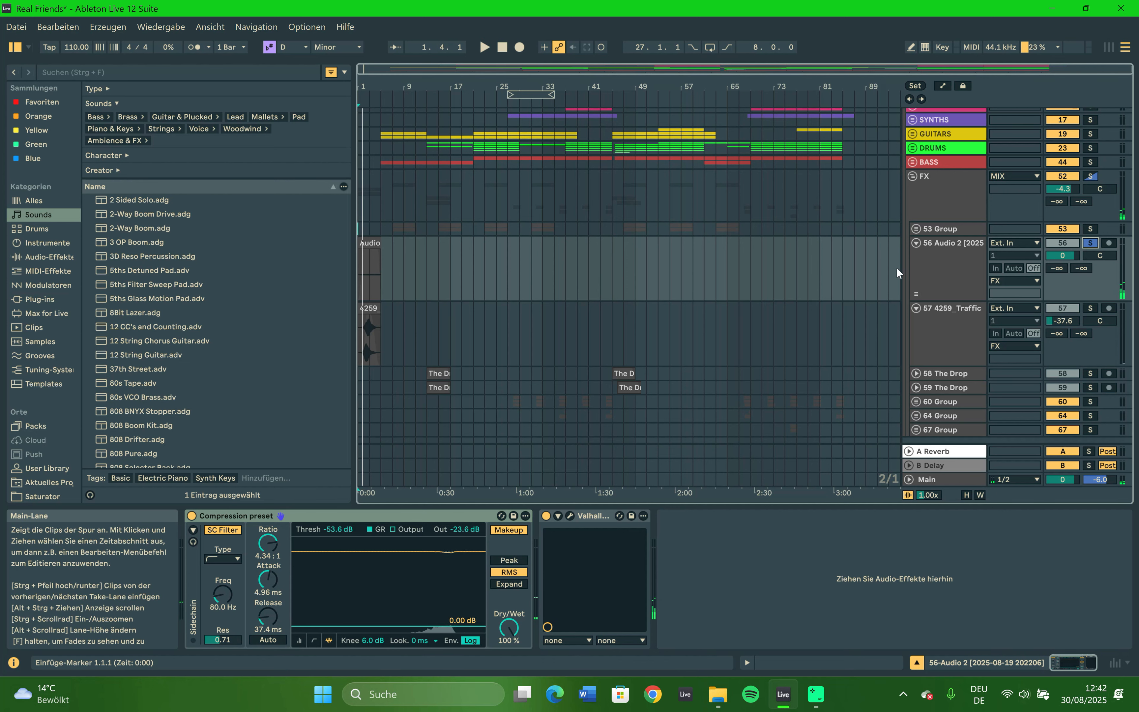
Fold the Audio 2 and 4259_Traffic tracks and listen to the soloed Audio 2 clip again from bar 1.
click(917, 243)
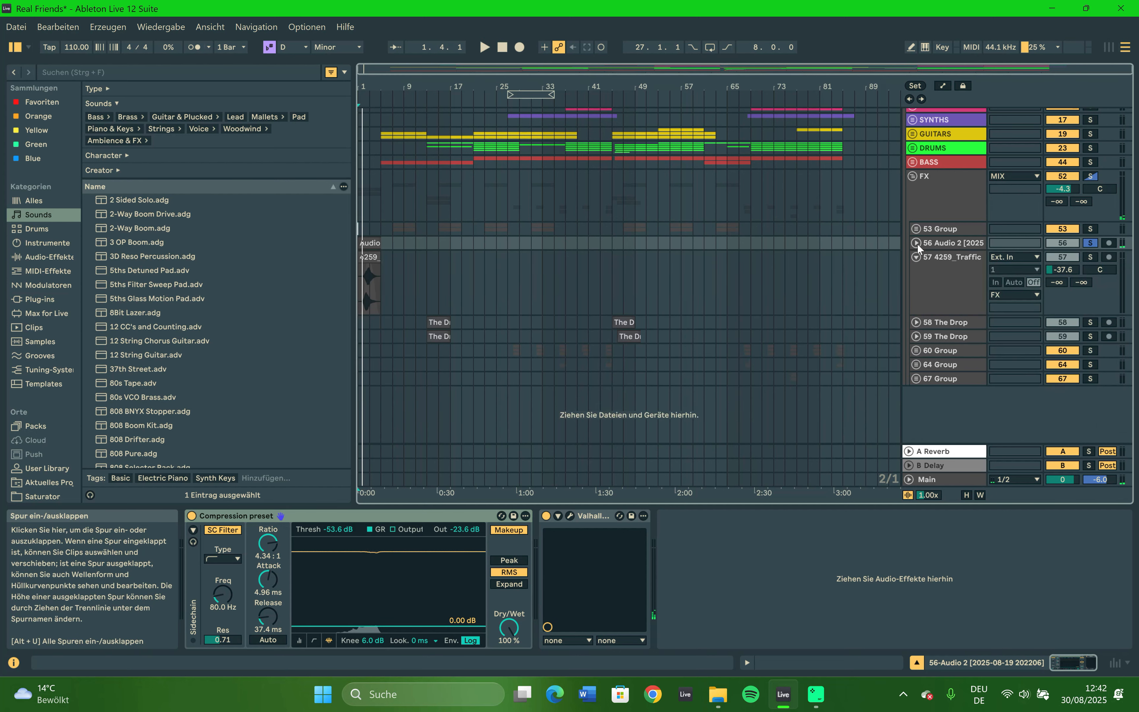
click(917, 258)
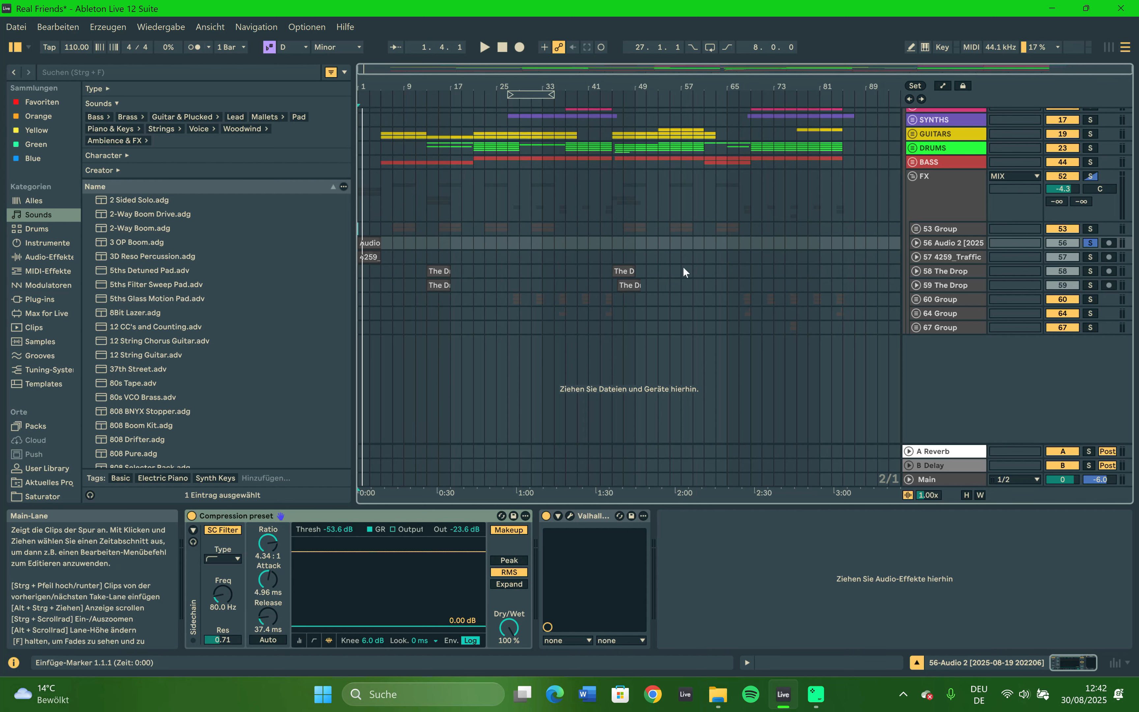
key(space)
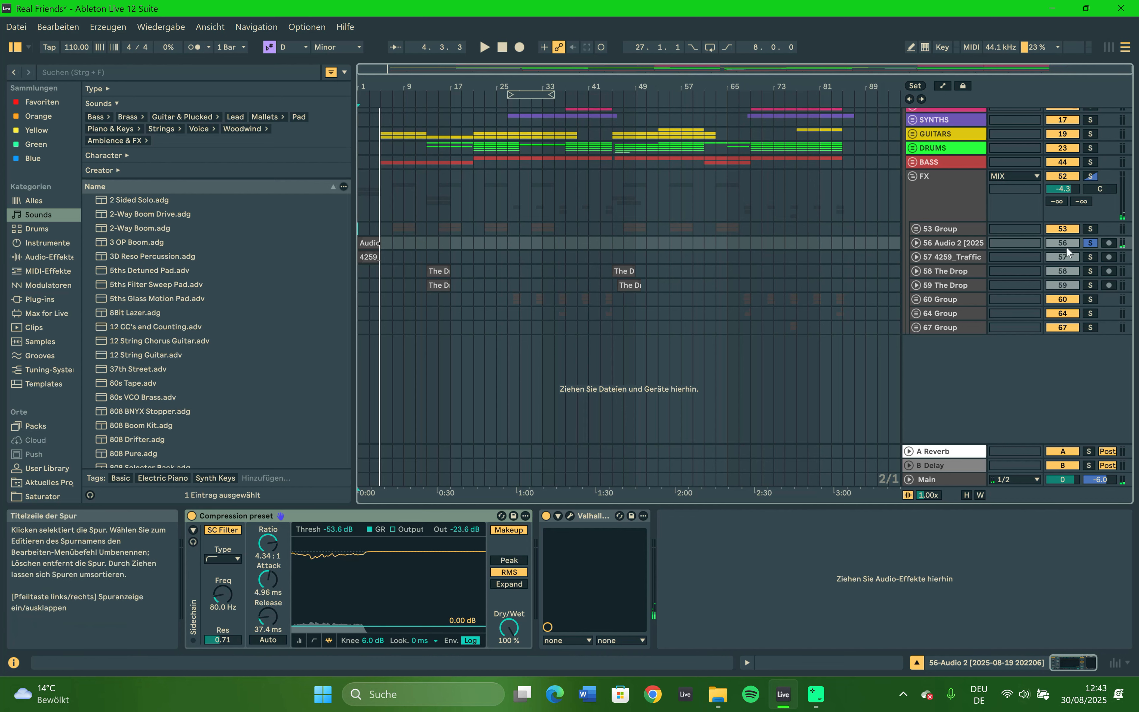
Solo and unfold the 4259_Traffic track, and listen to its clip from bar 2.
click(1088, 257)
click(915, 257)
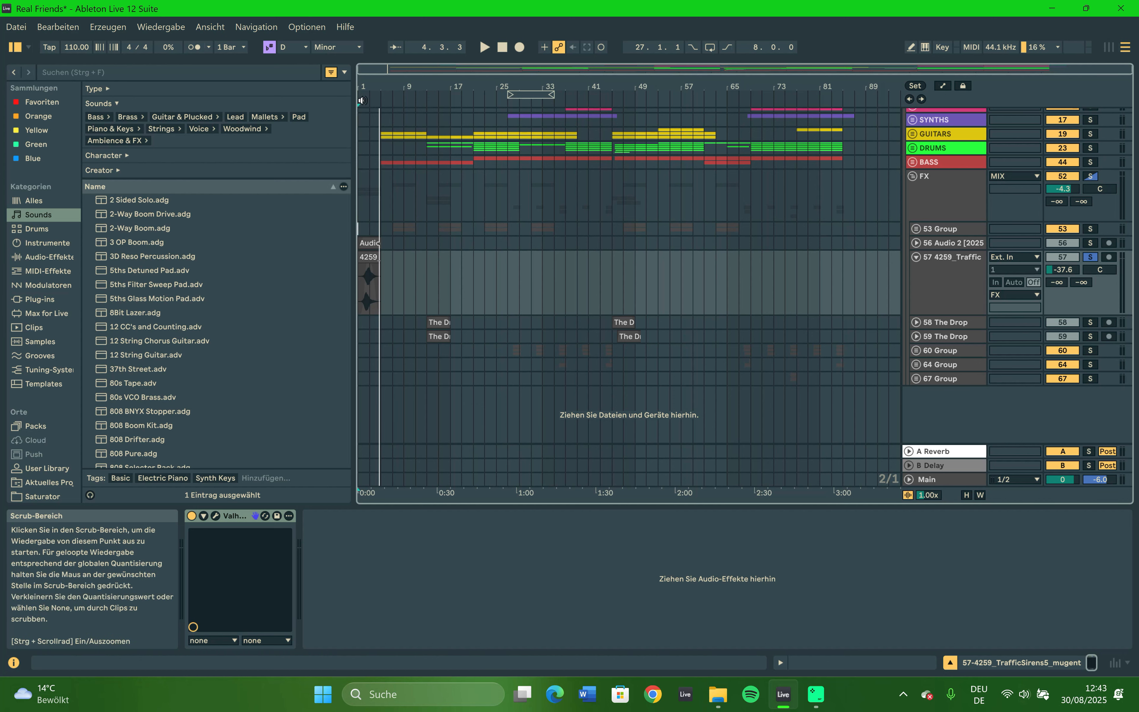
drag(361, 90, 365, 284)
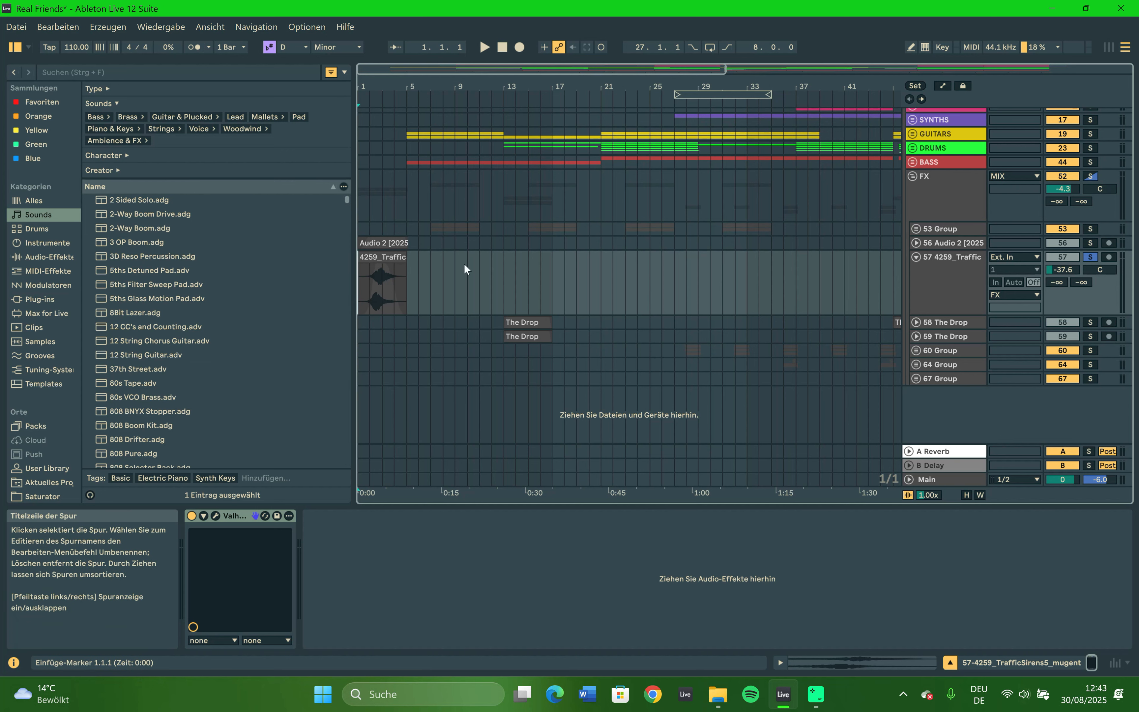
click(369, 315)
key(space)
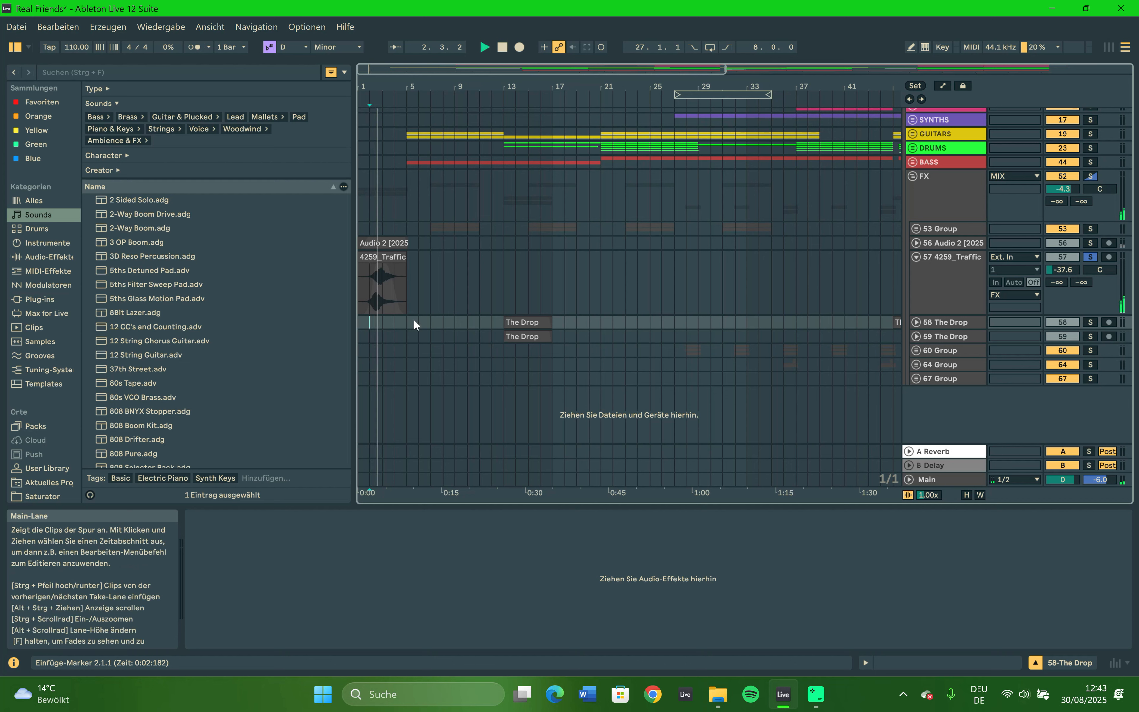
key(space)
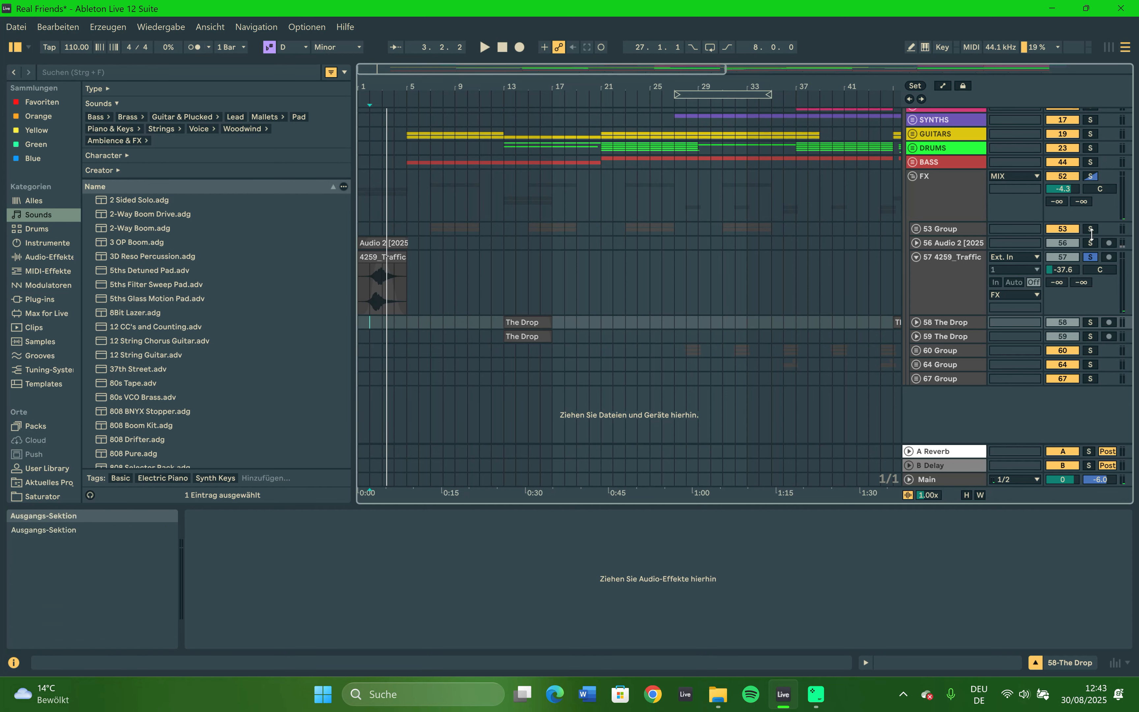
Solo Audio 2 together with the 4259_Traffic track, fold the latter and play both from bar 1.
click(360, 271)
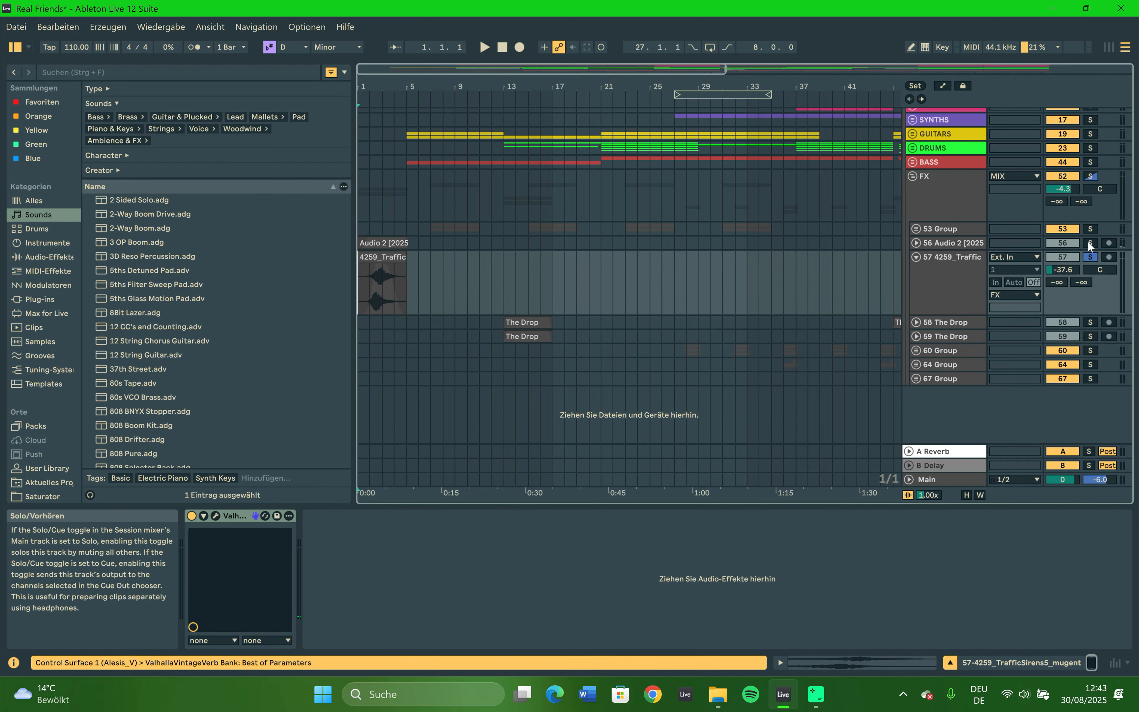
click(1090, 244)
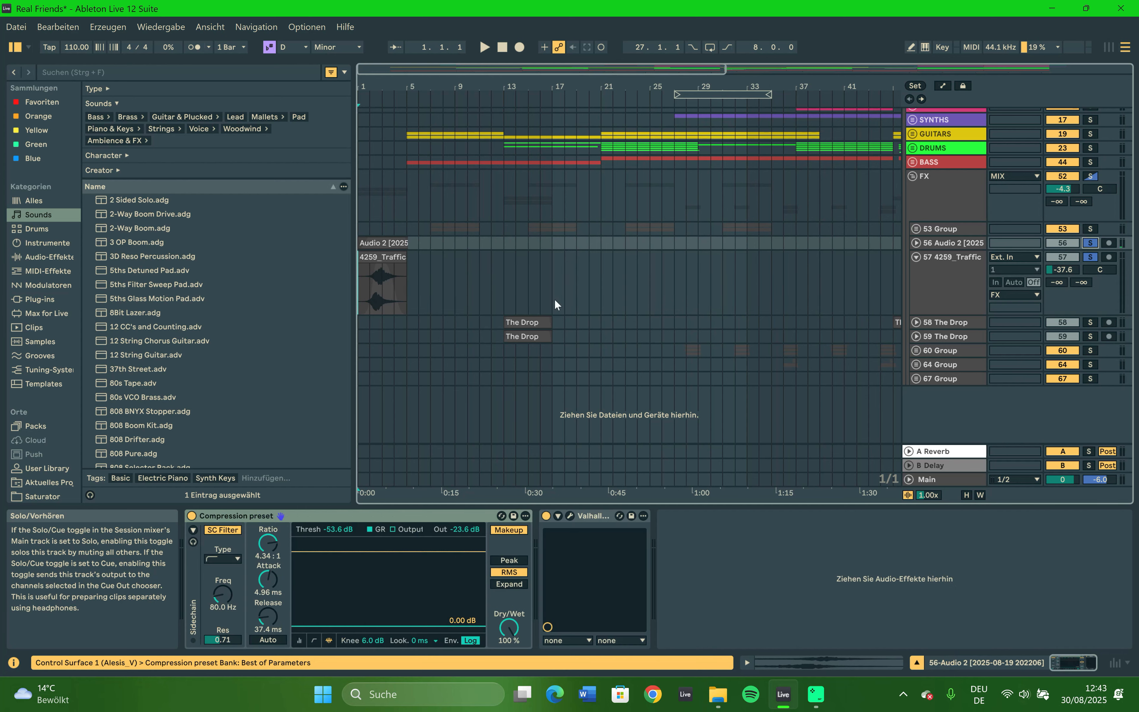
click(358, 281)
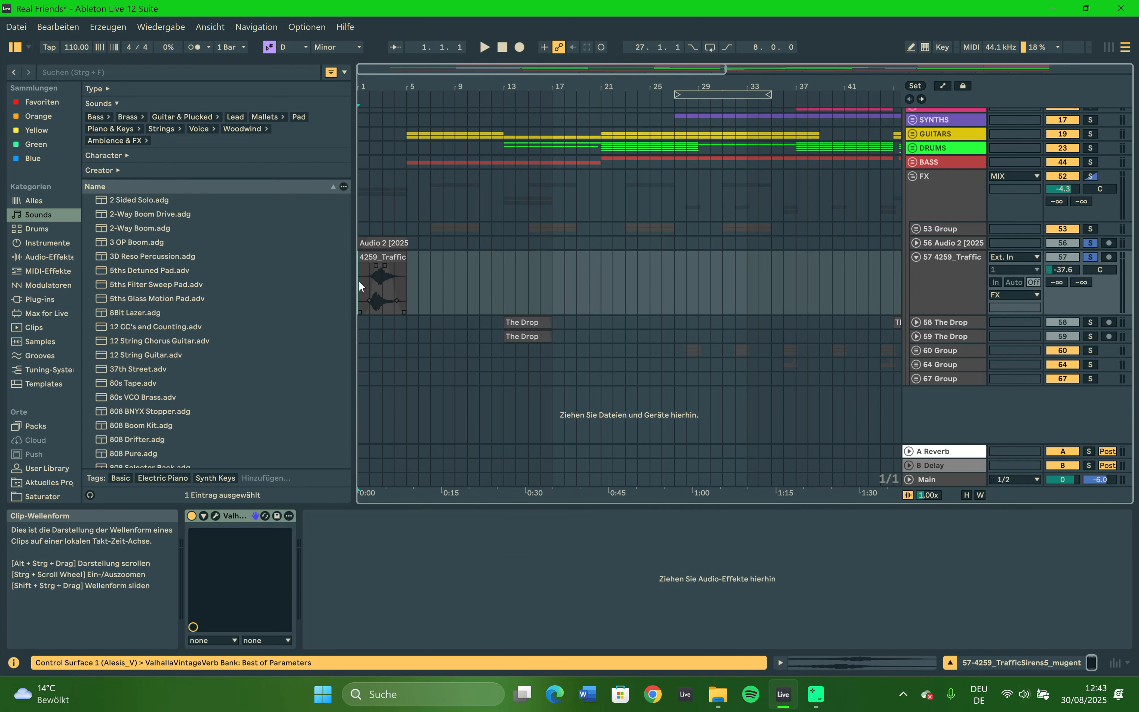
click(917, 257)
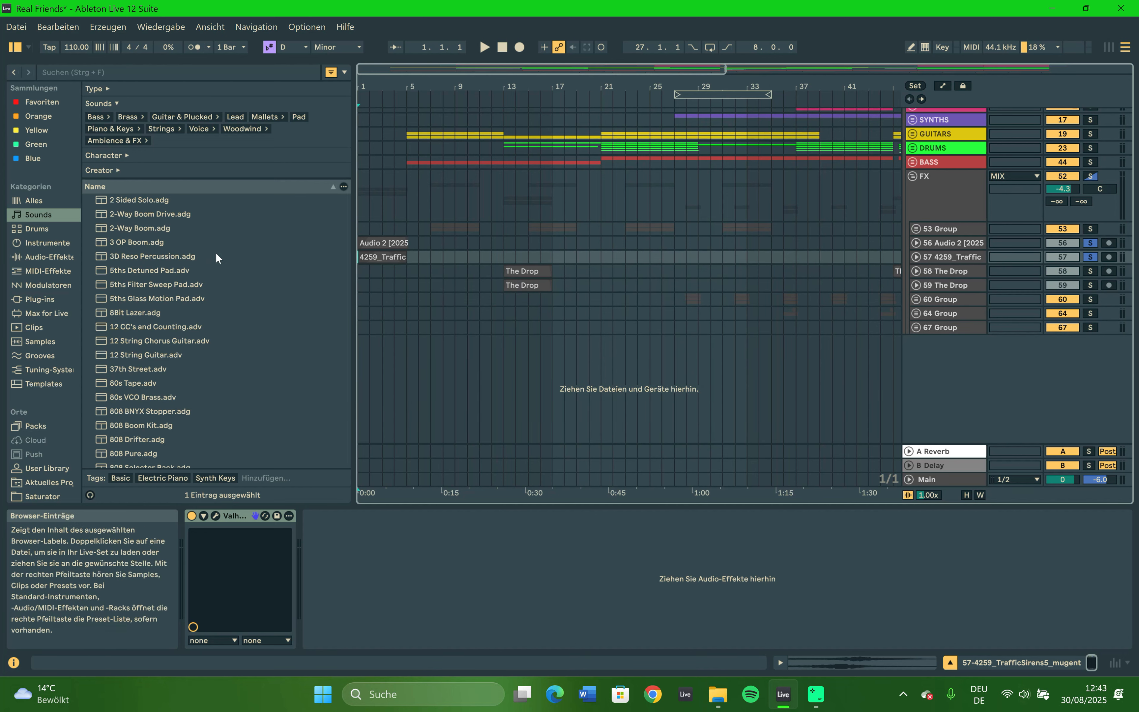
key(space)
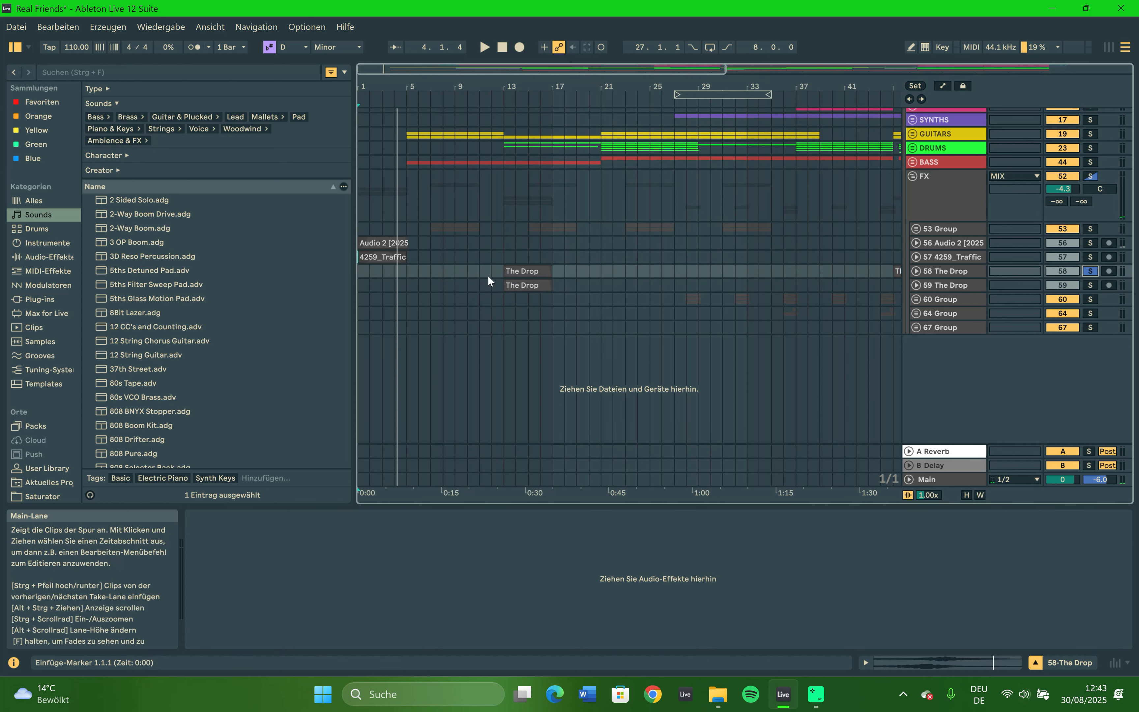
Solo both The Drop tracks together and play them from bar 13.
ctrl+click(1090, 285)
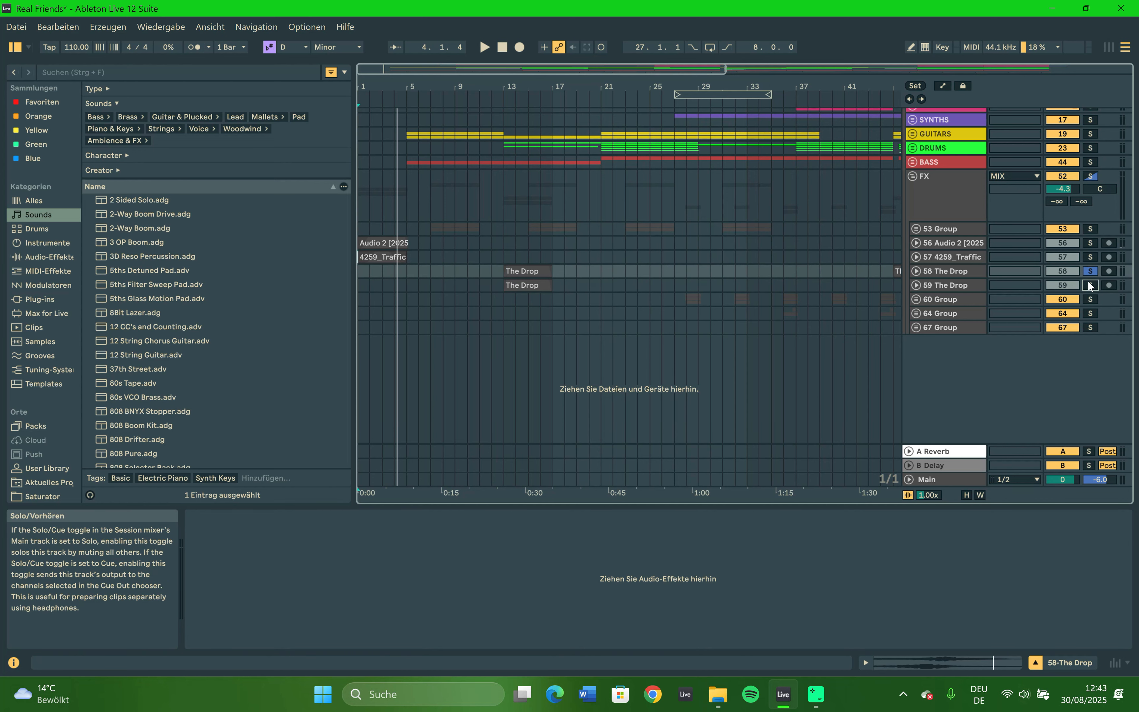
click(499, 271)
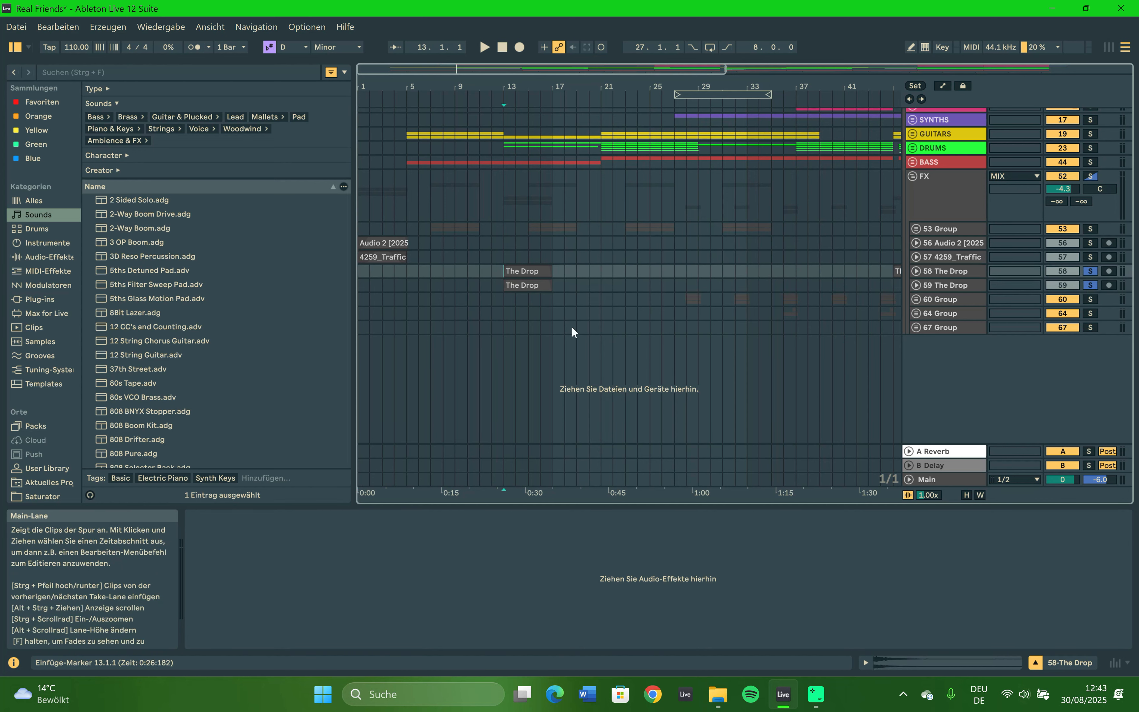
key(space)
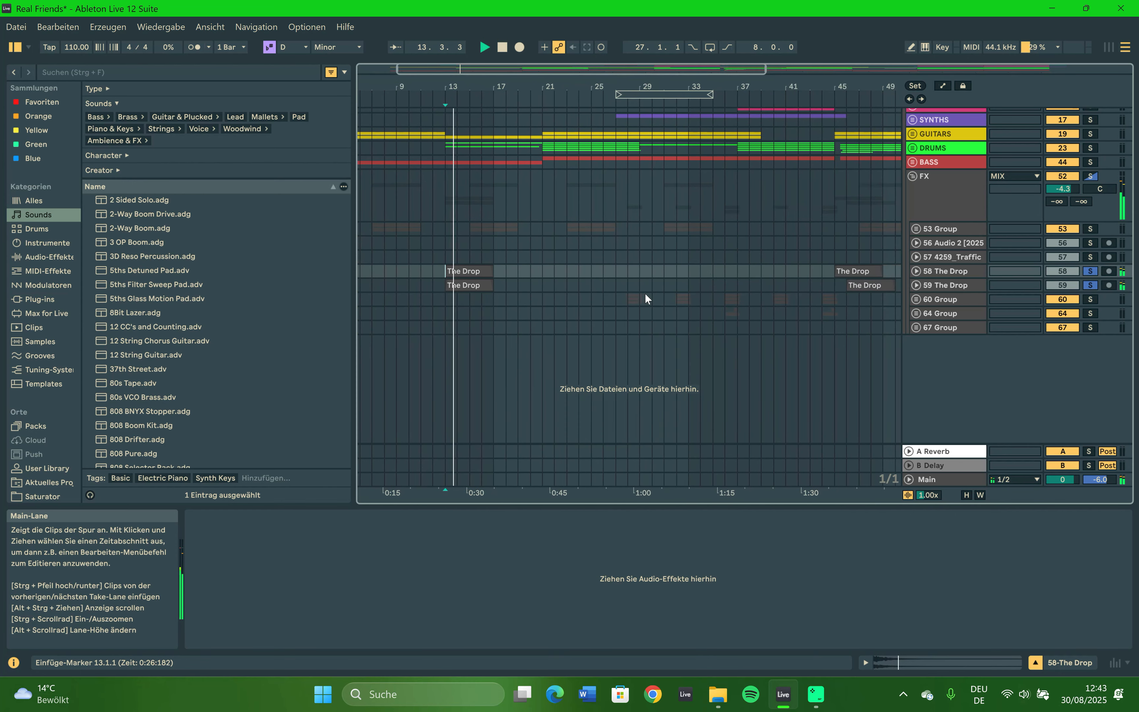
Listen to the second pair of The Drop clips from bar 45 and check the rest of the arrangement for more.
click(828, 271)
key(space)
scroll(829, 271, right, 3)
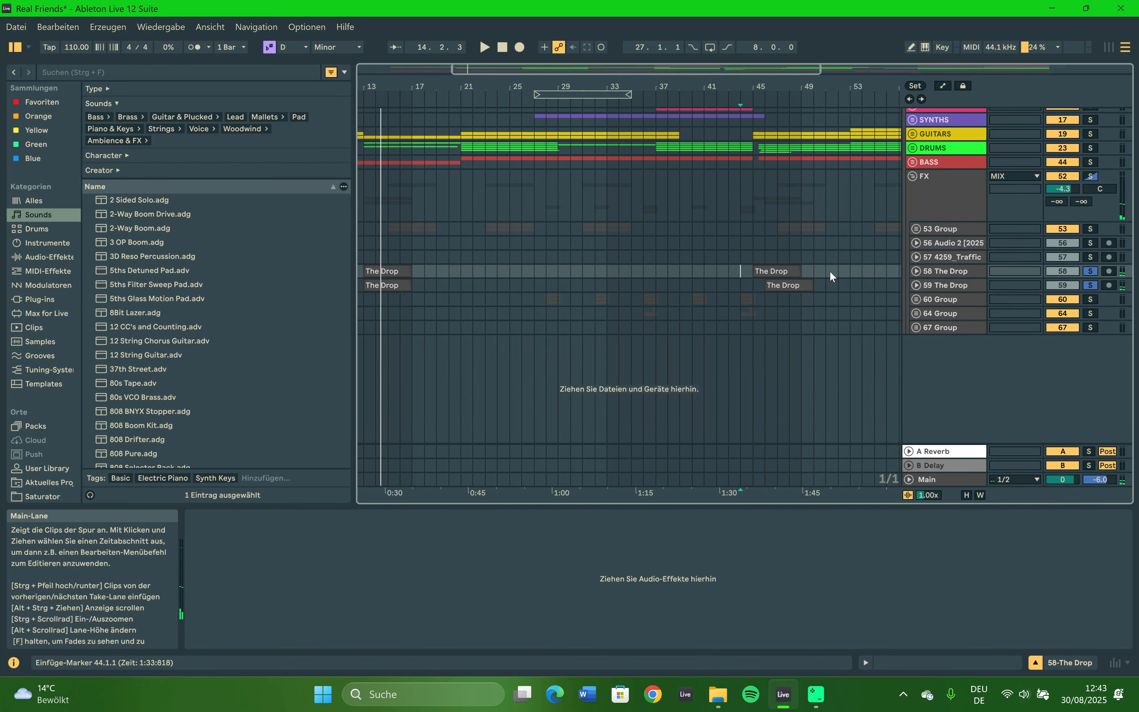
click(752, 272)
key(space)
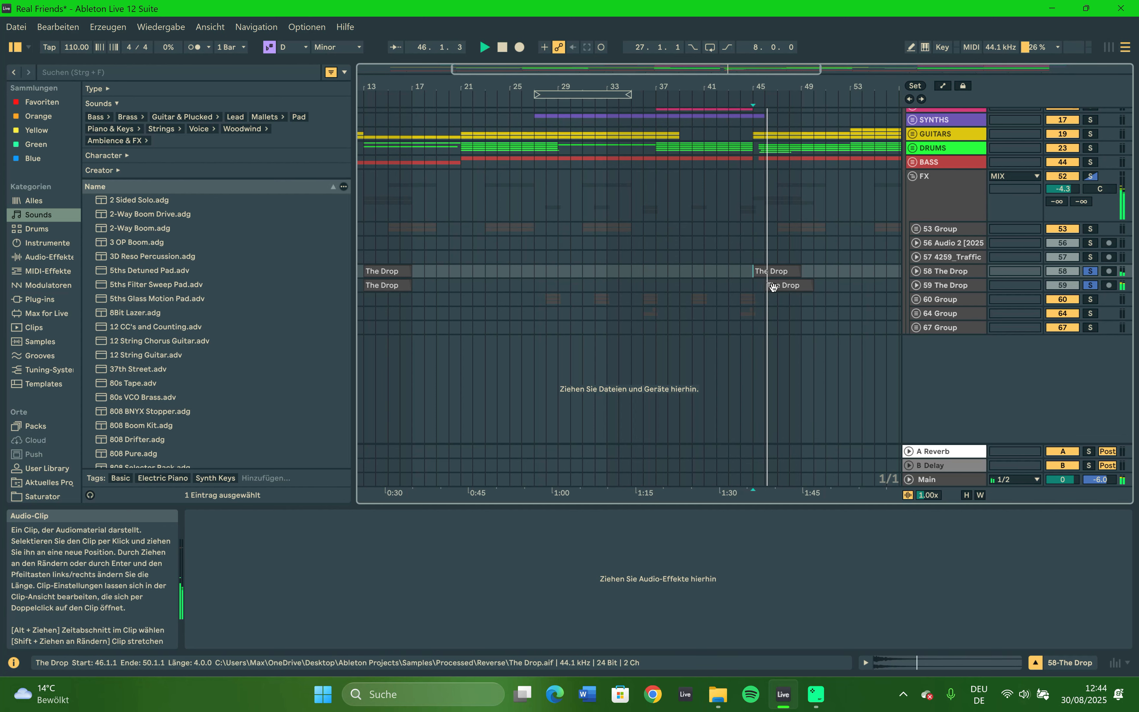
scroll(772, 288, right, 4)
scroll(760, 260, right, 8)
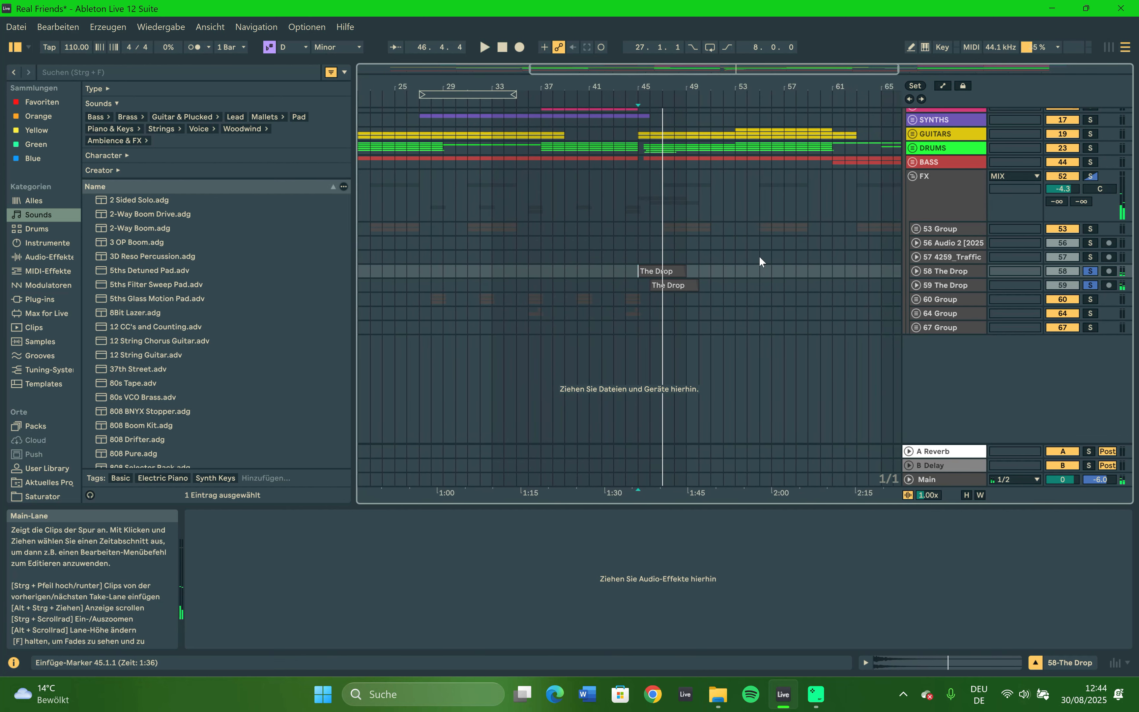
scroll(694, 275, right, 8)
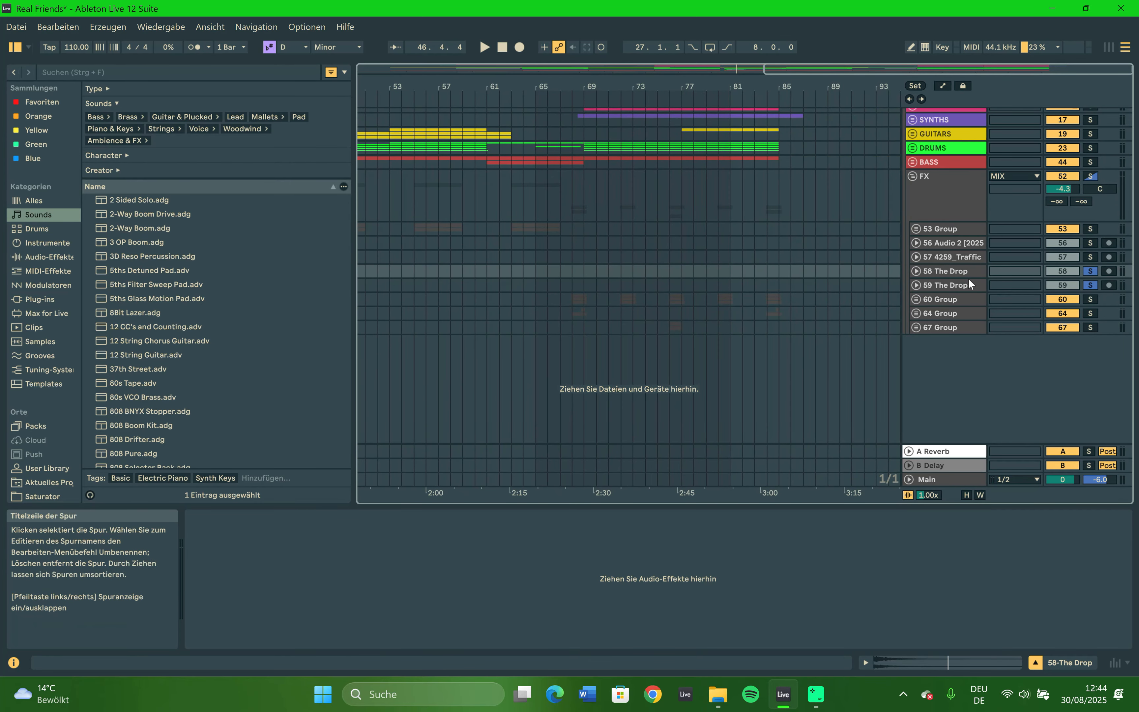
Select track 59 The Drop, replay both soloed The Drop tracks from bar 45, and clear the FX group's solo.
click(955, 272)
click(957, 285)
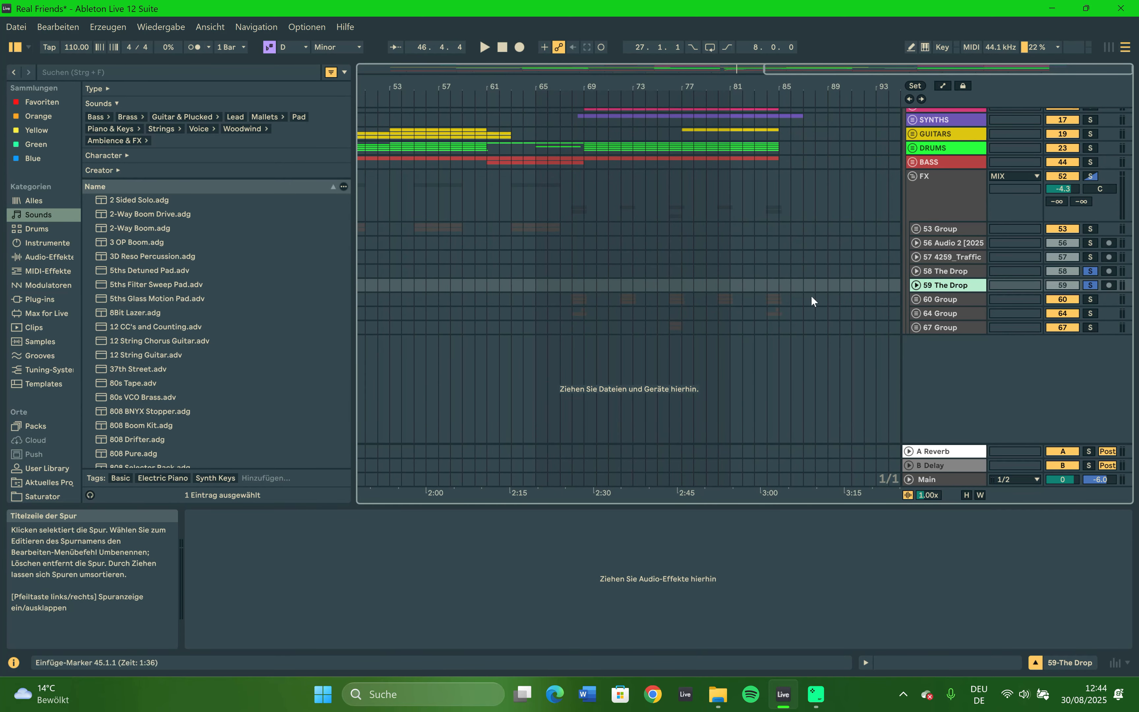
key(space)
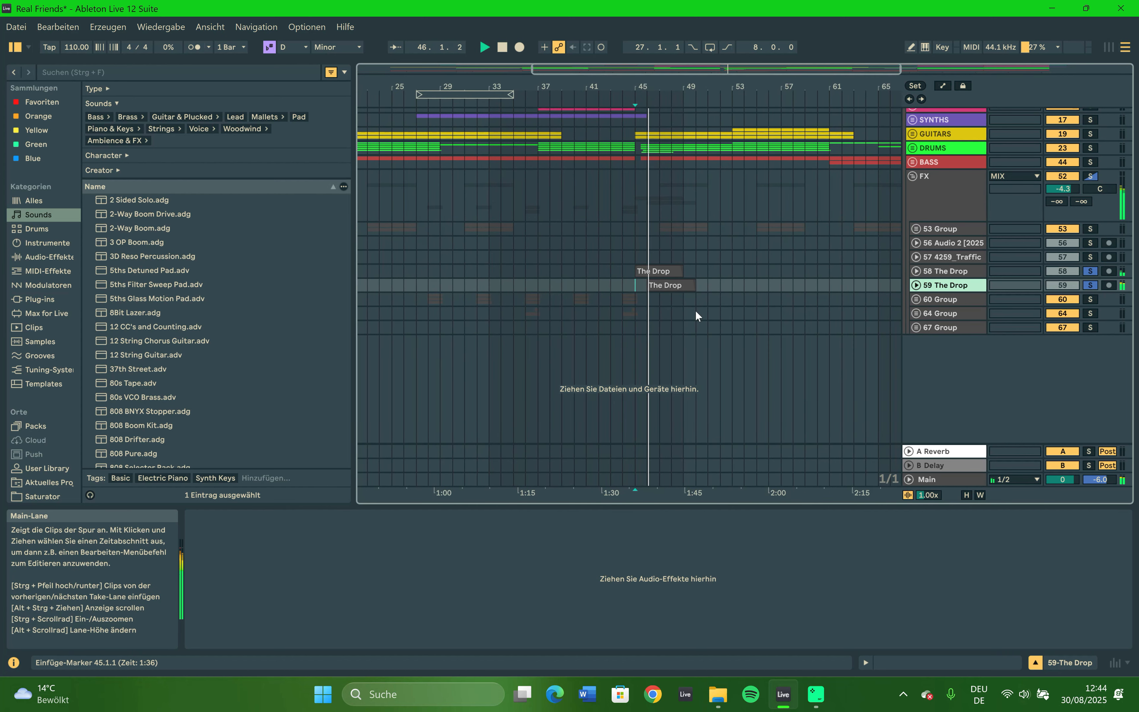
click(1087, 177)
key(space)
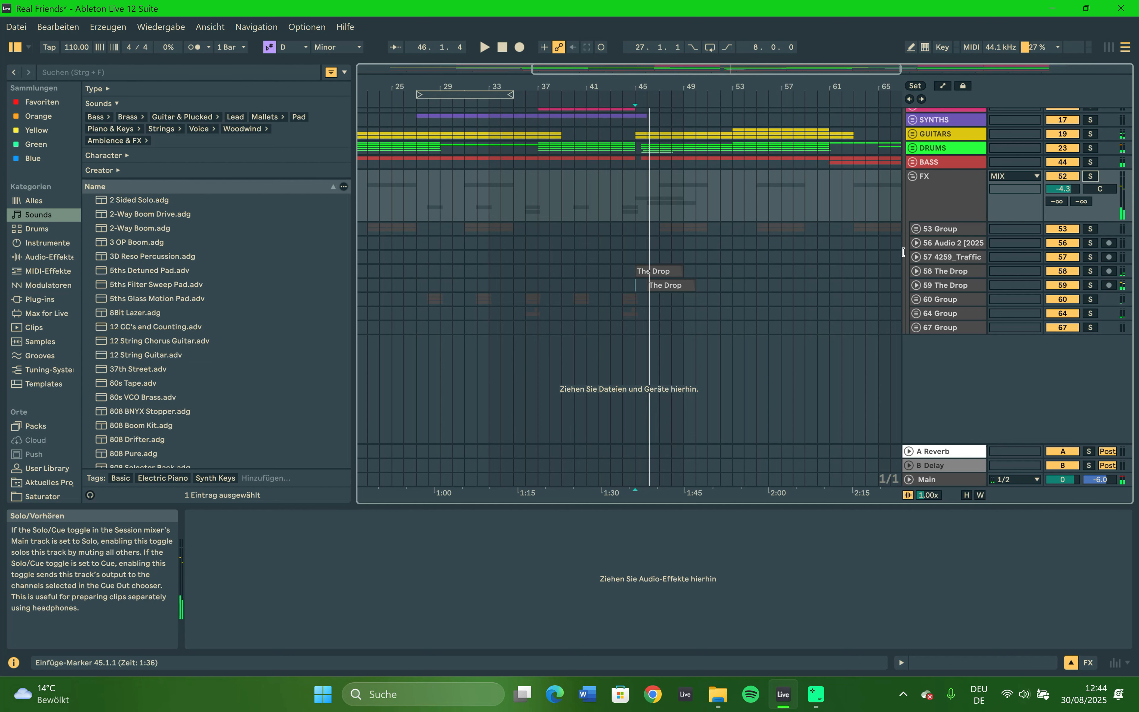
Inspect the sample waveform and warp settings of the The Drop clips at bar 13 on tracks 58 and 59.
scroll(596, 289, left, 5)
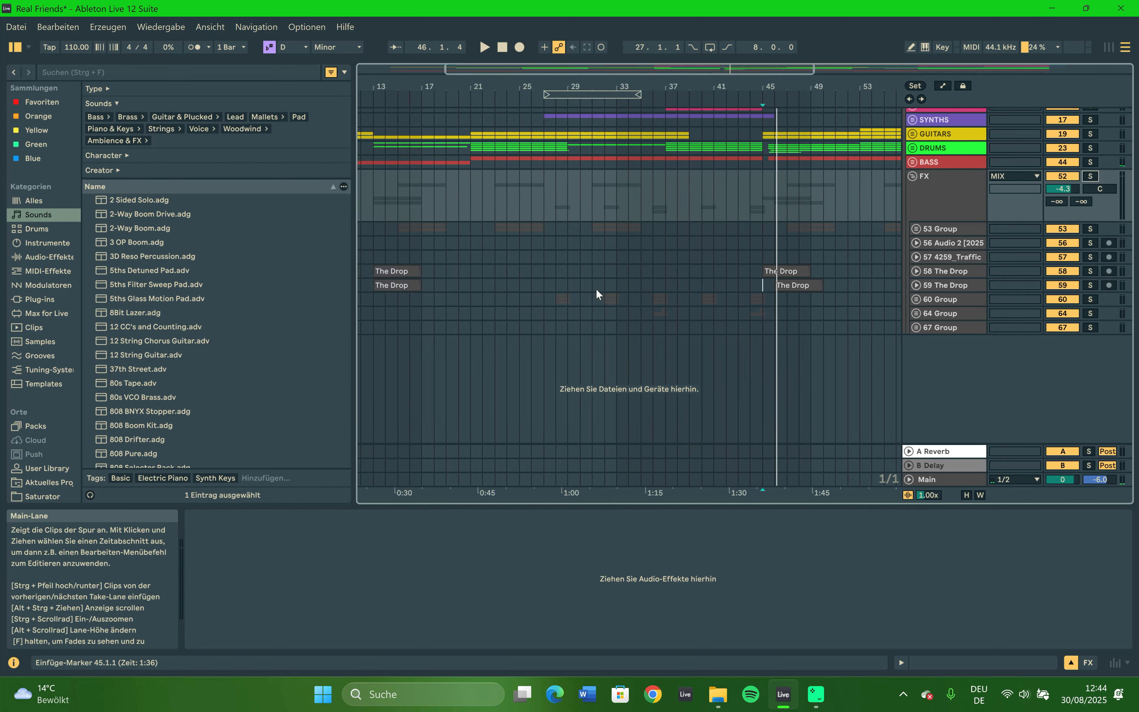
scroll(521, 275, left, 4)
click(522, 278)
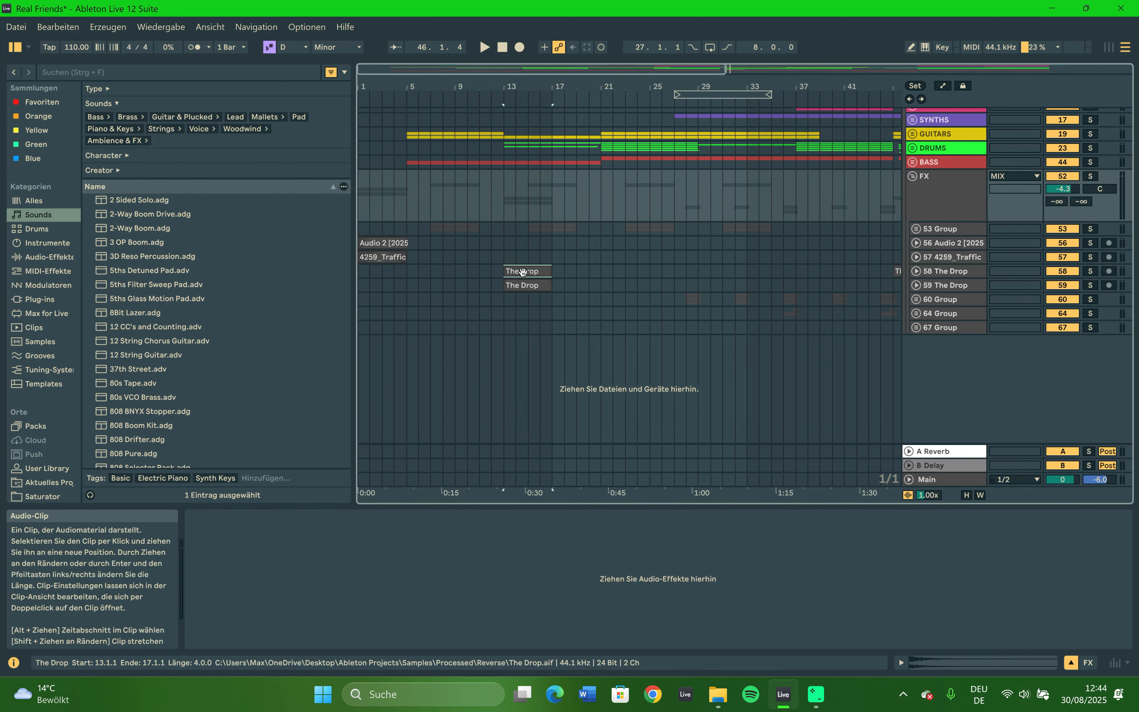
click(901, 662)
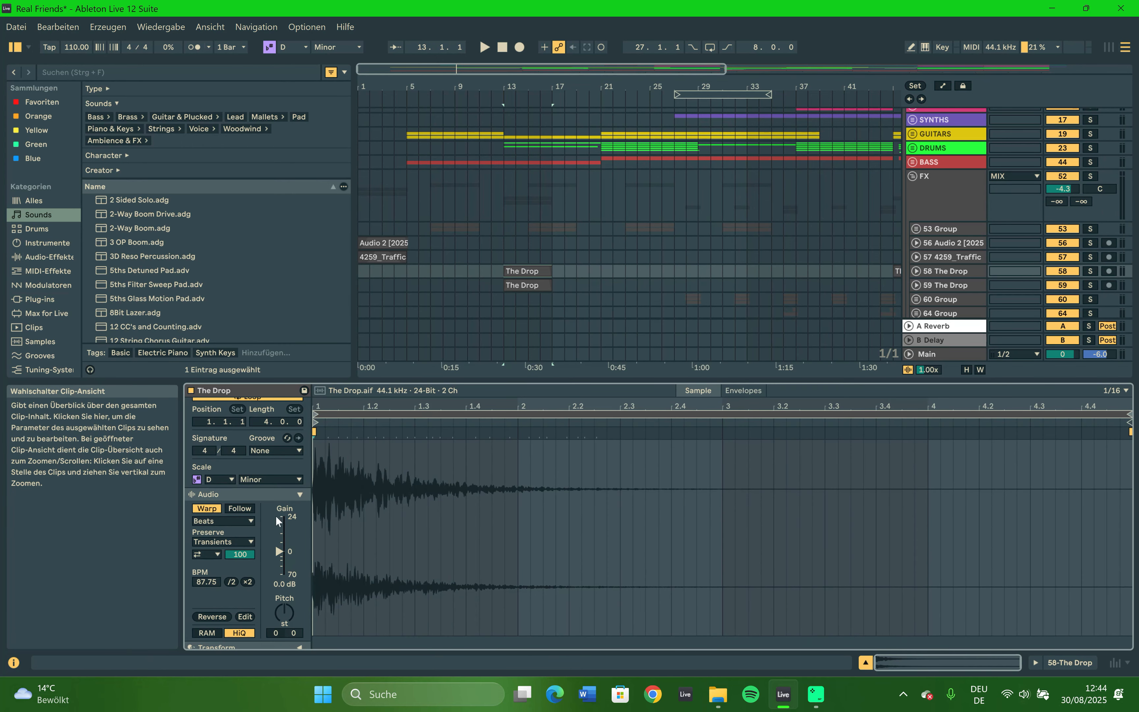
click(527, 287)
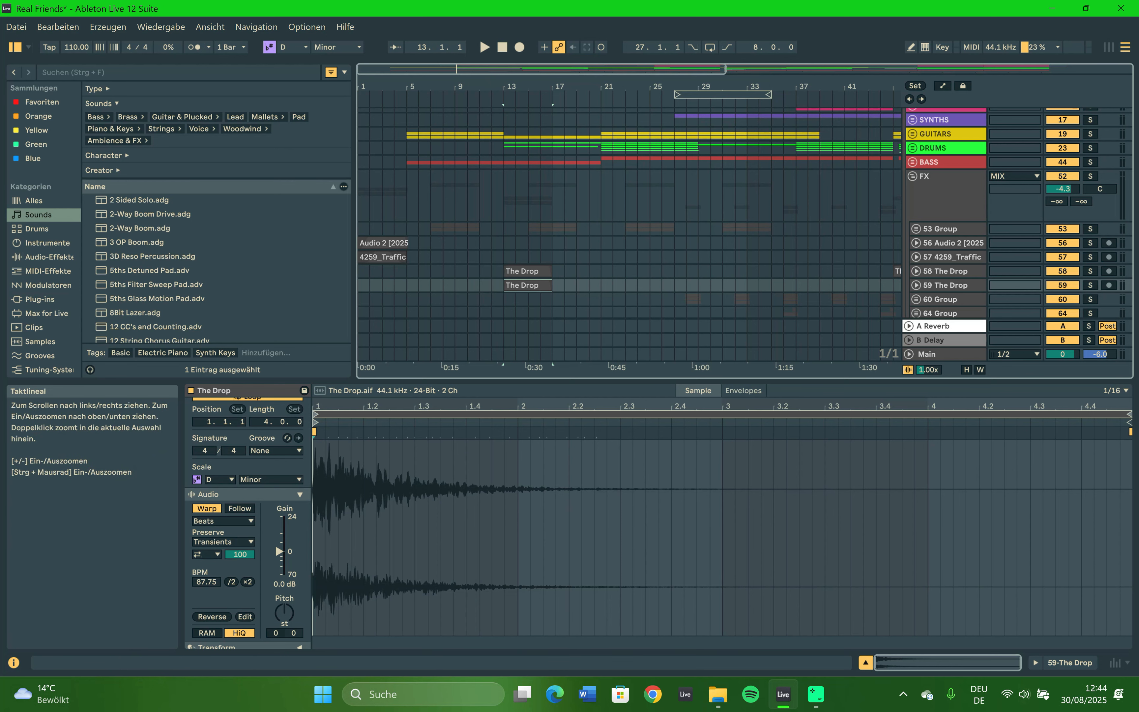
Show the full arrangement and compare the positions of the bar 13 The Drop clips, ending with track 59's clip selected.
drag(429, 87, 429, 71)
click(424, 255)
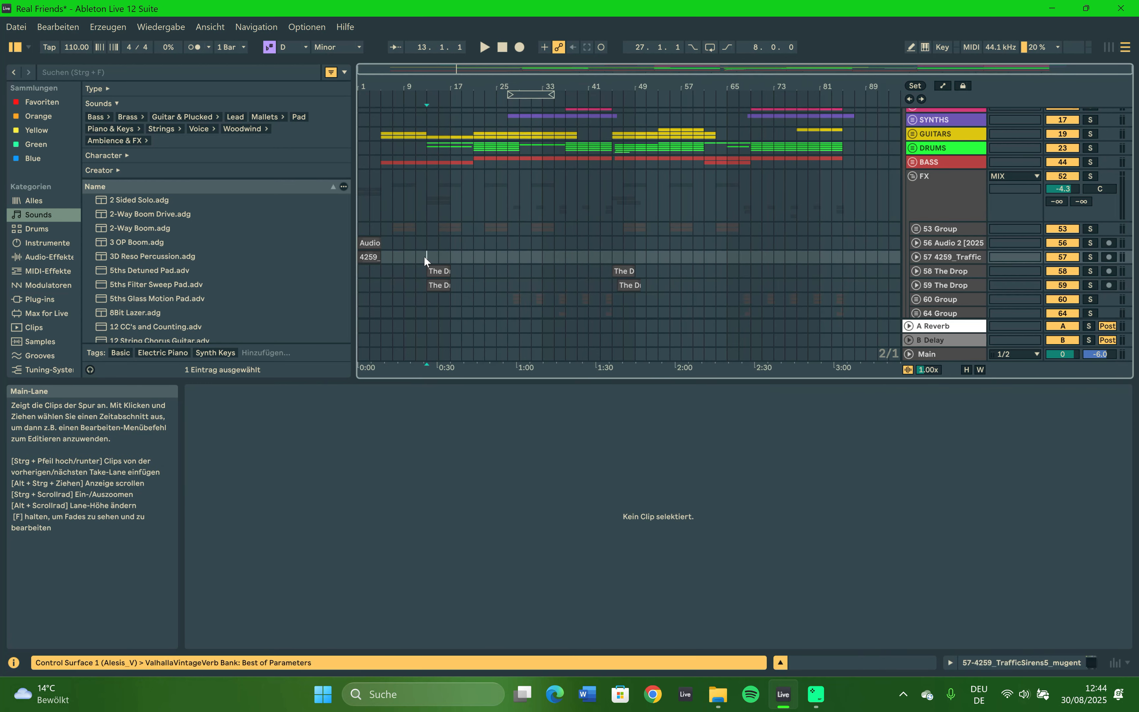
click(434, 271)
click(437, 285)
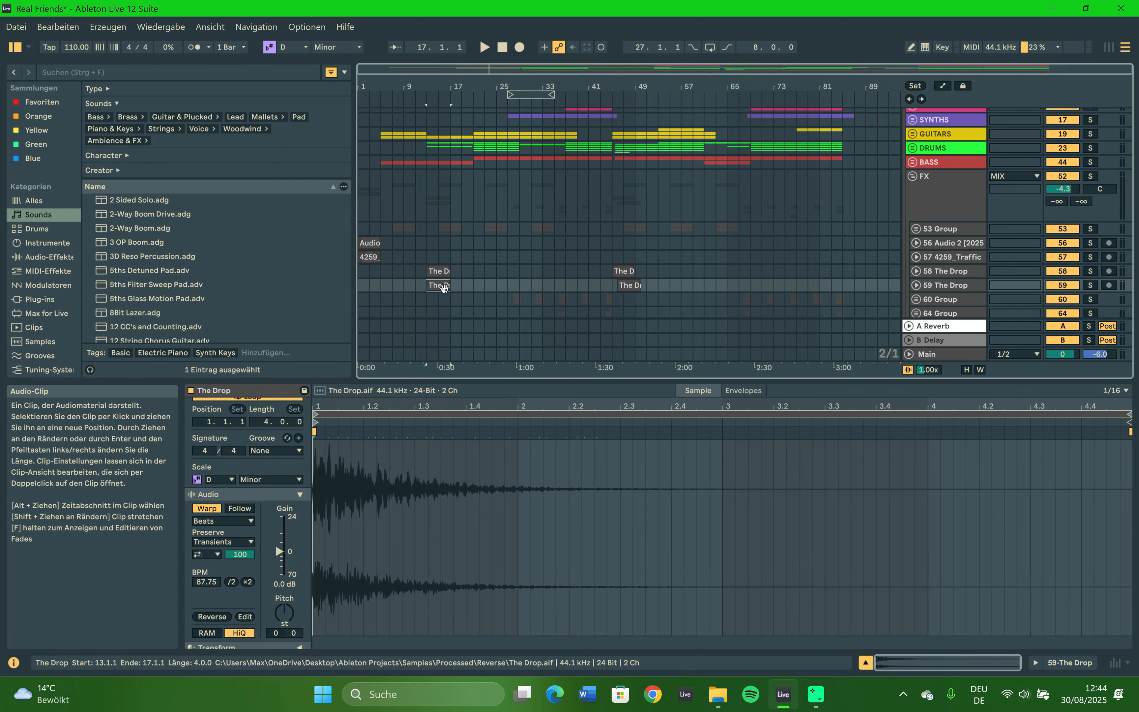
click(475, 287)
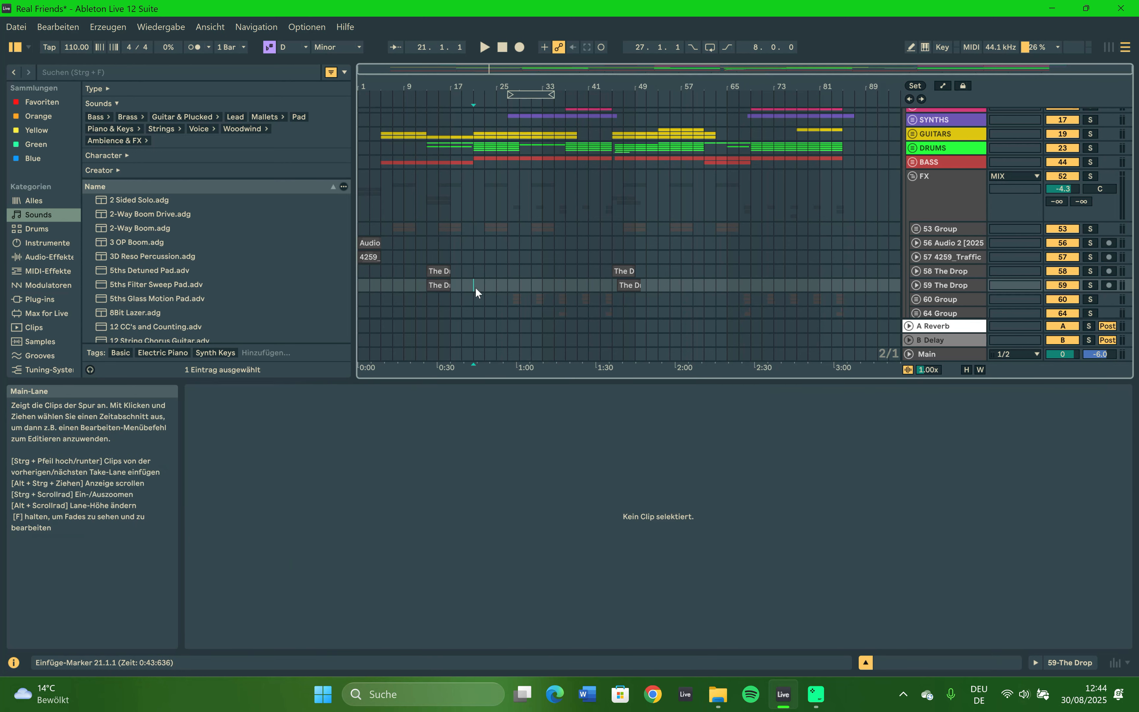
click(416, 271)
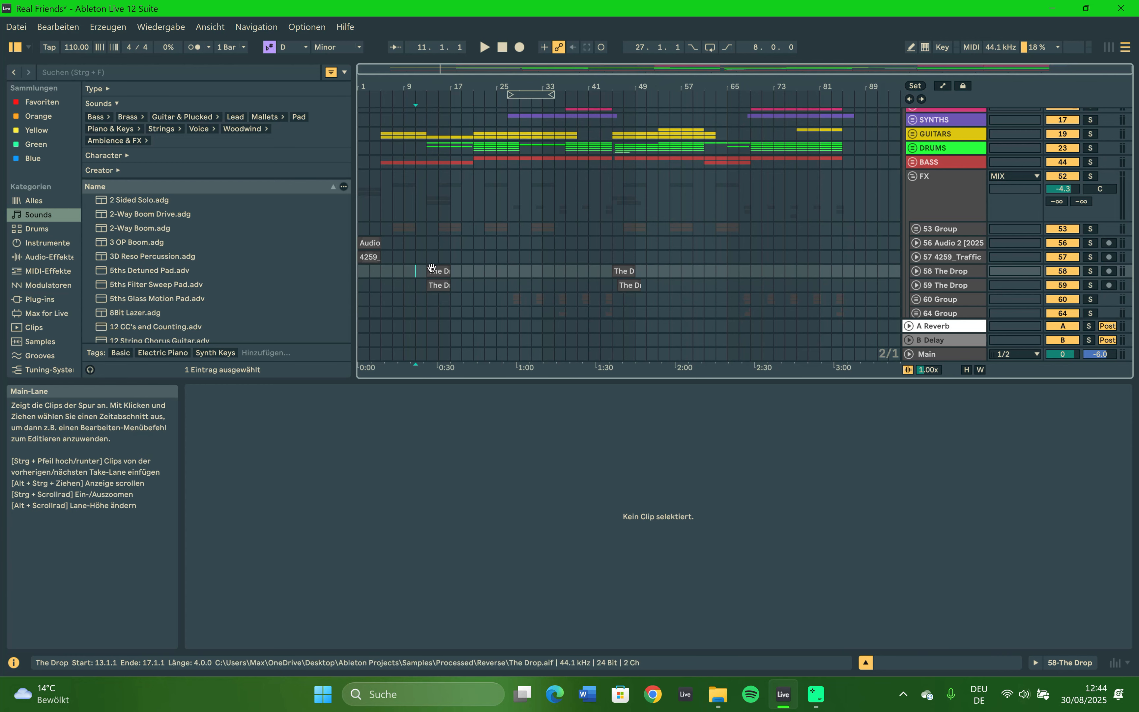
click(440, 284)
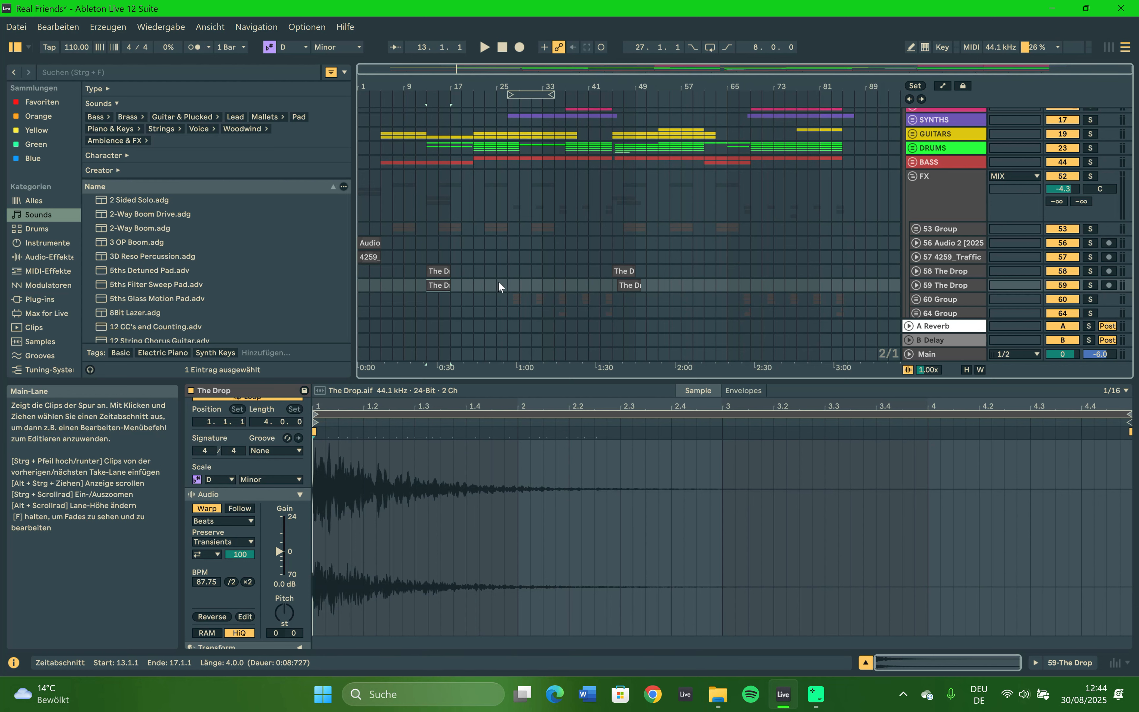
Try playback from bar 13 without track 59's The Drop clip and undo the clip's deletion.
key(Delete)
key(space)
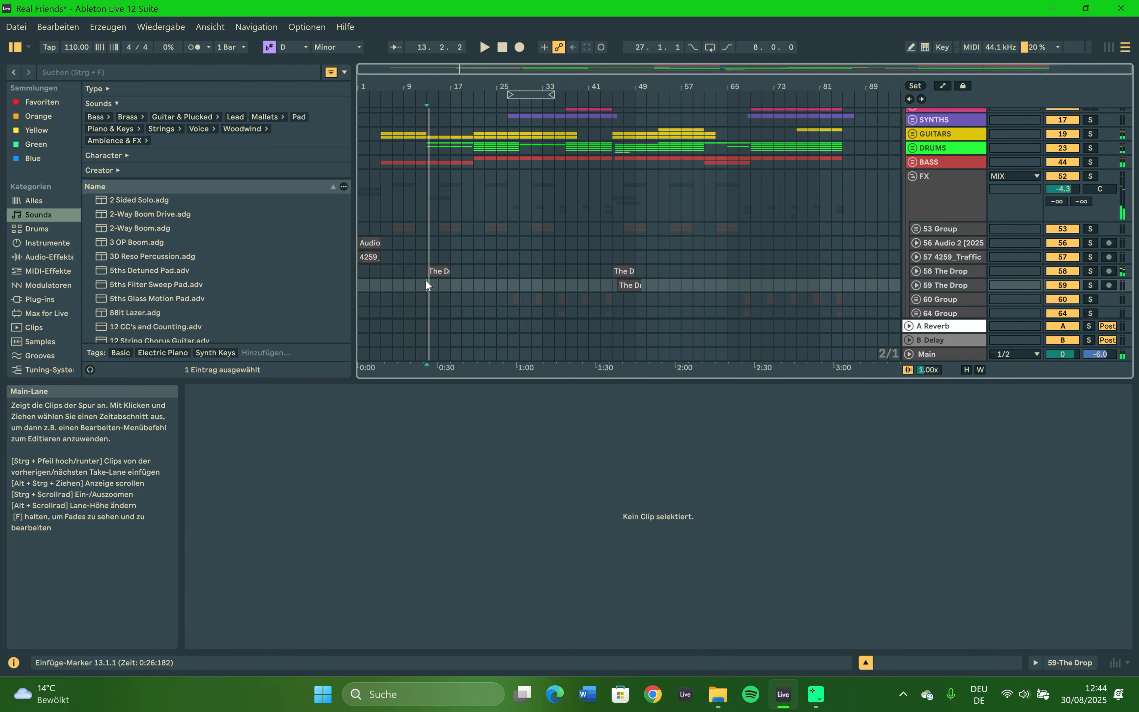
key(ctrl+z)
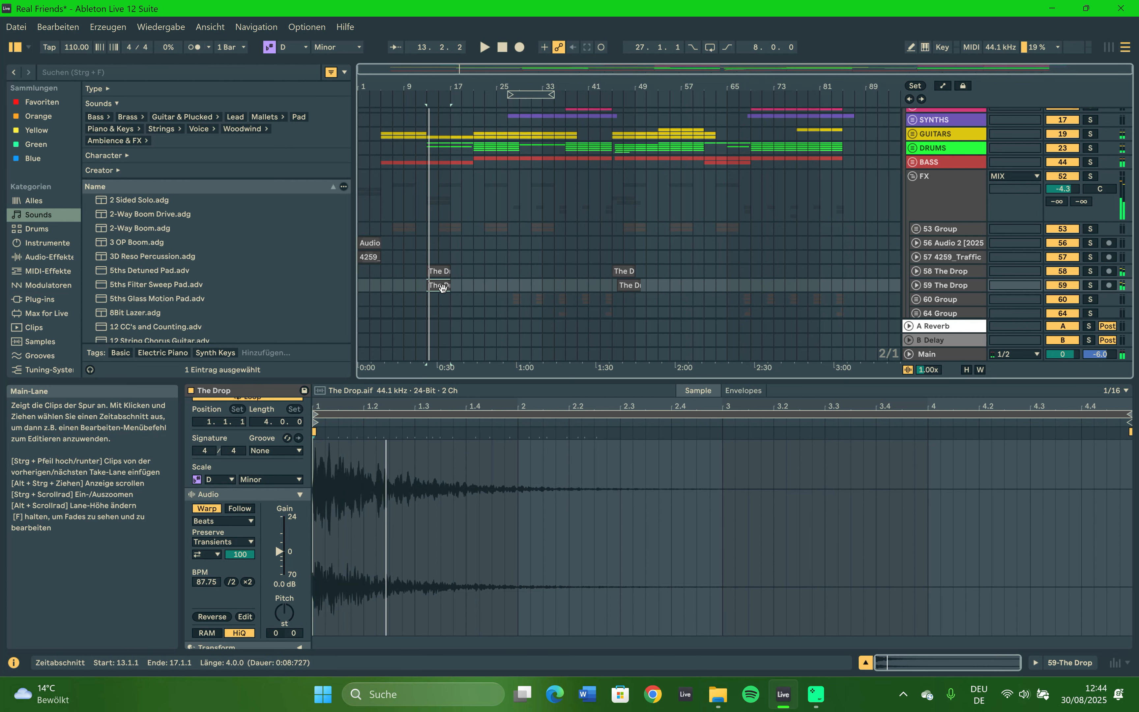
click(473, 287)
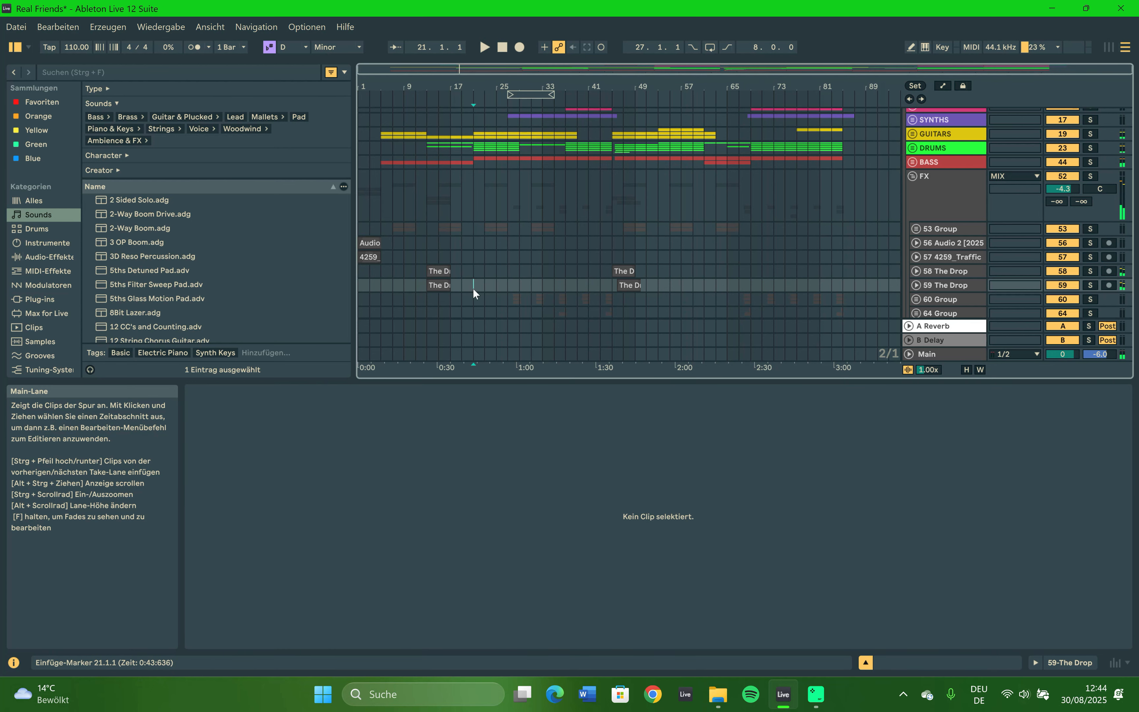
Fold and reopen the FX group, set the insert marker to bar 27 on 60 Group, and solo that group.
click(913, 175)
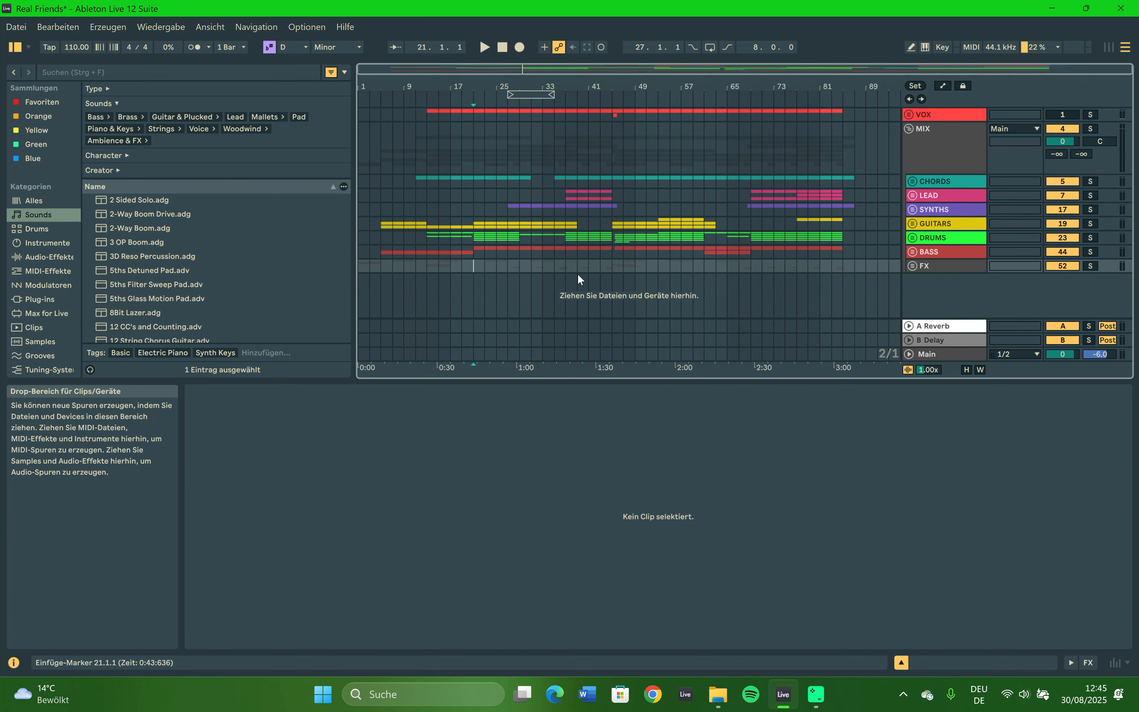
click(914, 266)
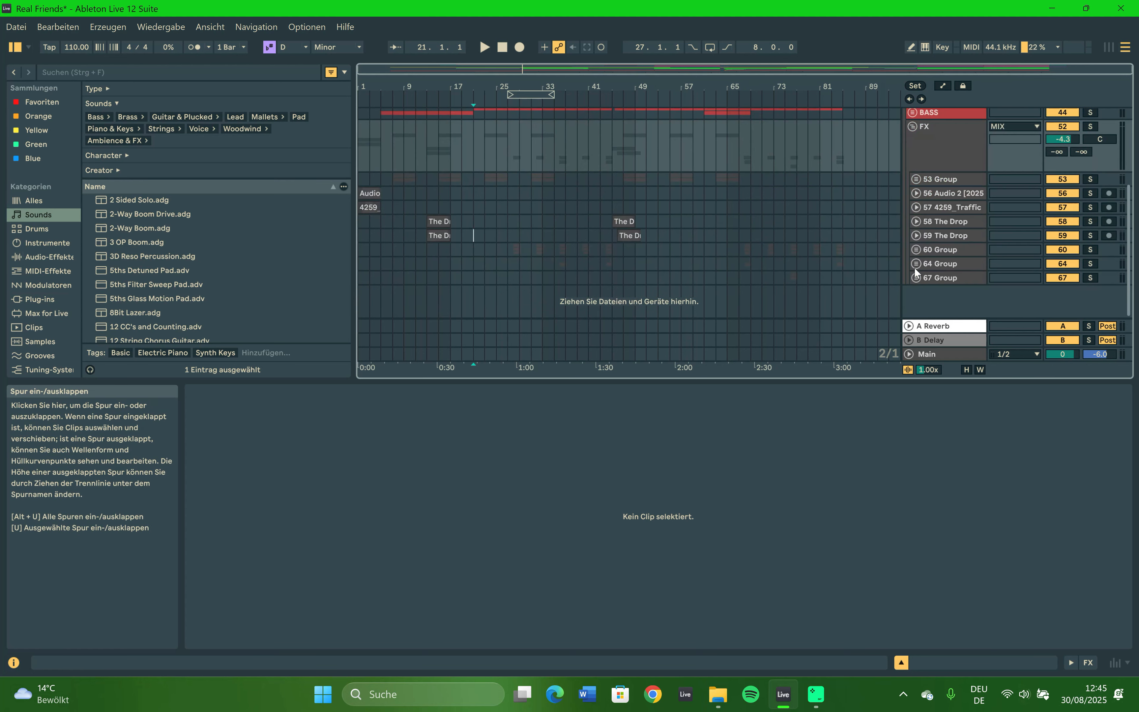
click(508, 257)
click(510, 251)
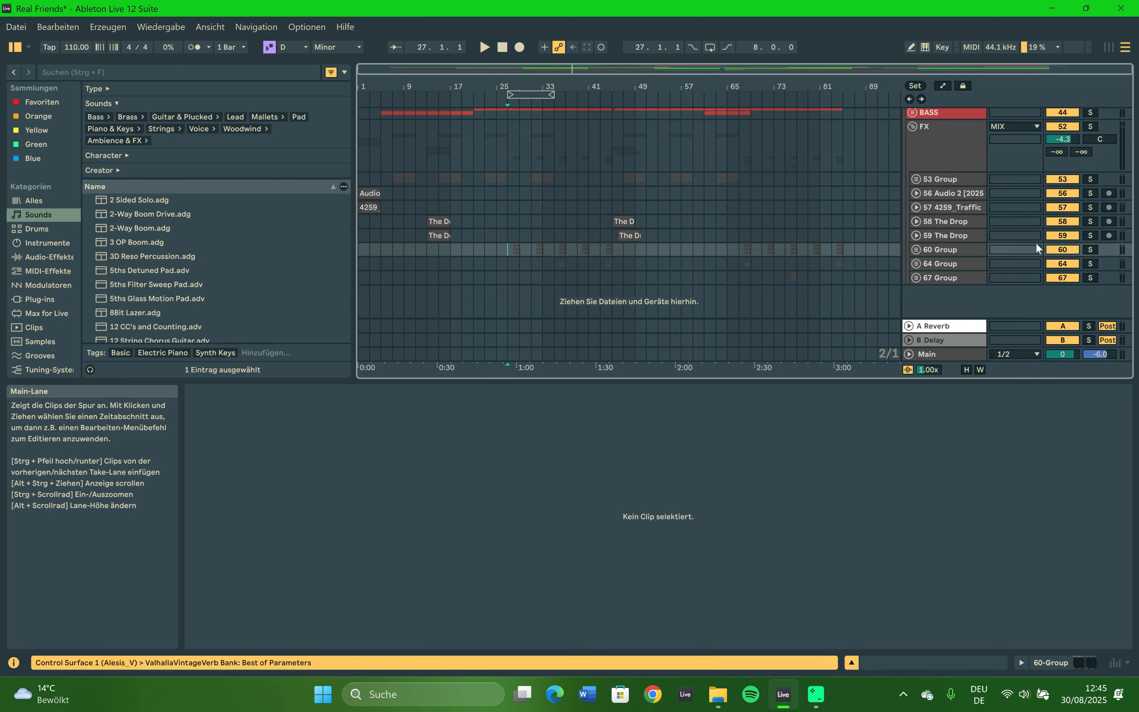
click(1090, 249)
Unfold the SYNTHS group, inspect the Real Friends SYNTHS clip's waveform at bar 31, and fold the group again.
scroll(709, 204, up, 5)
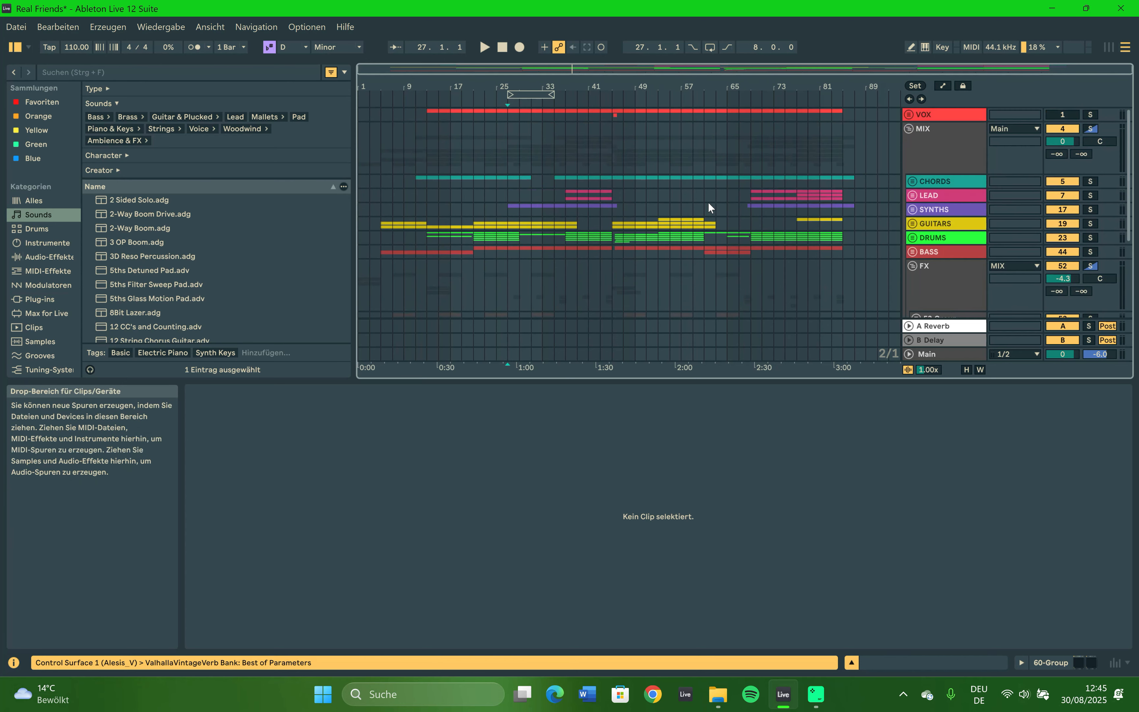
click(912, 210)
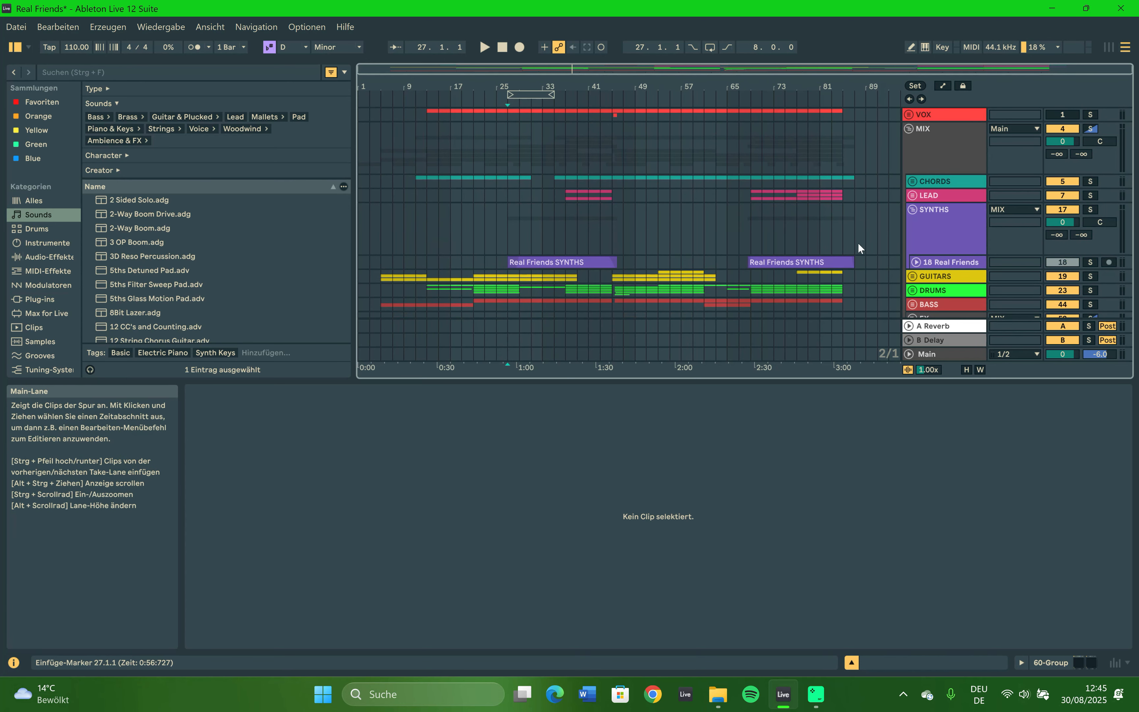
click(913, 262)
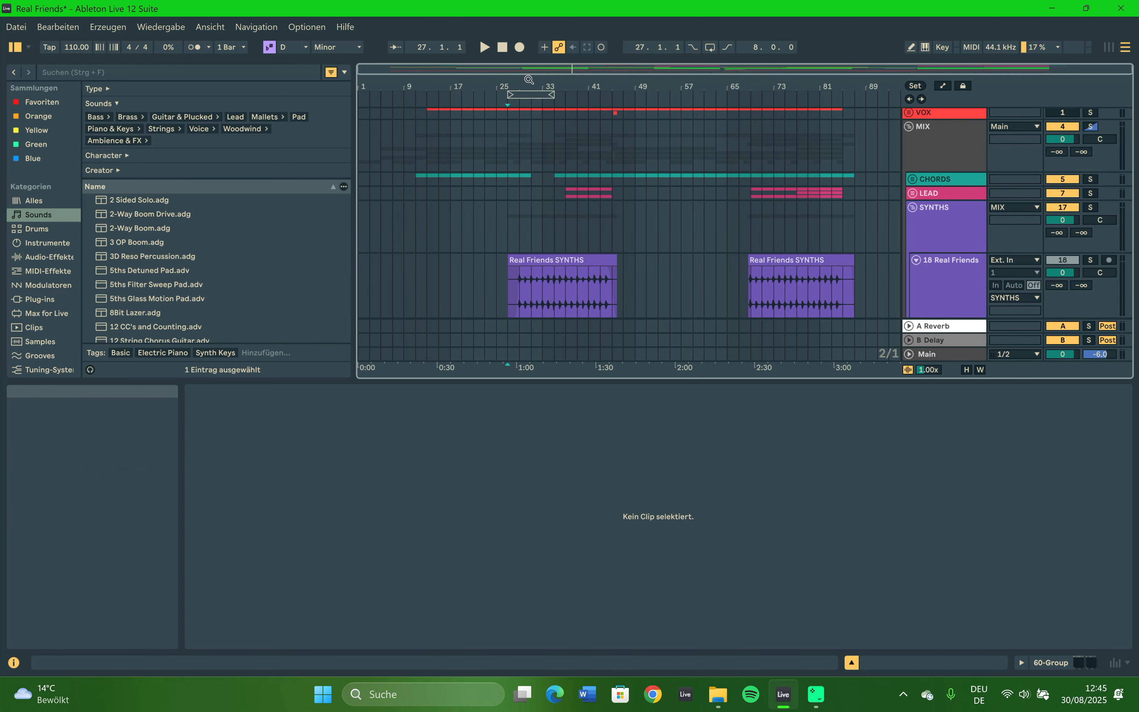
drag(506, 88, 516, 302)
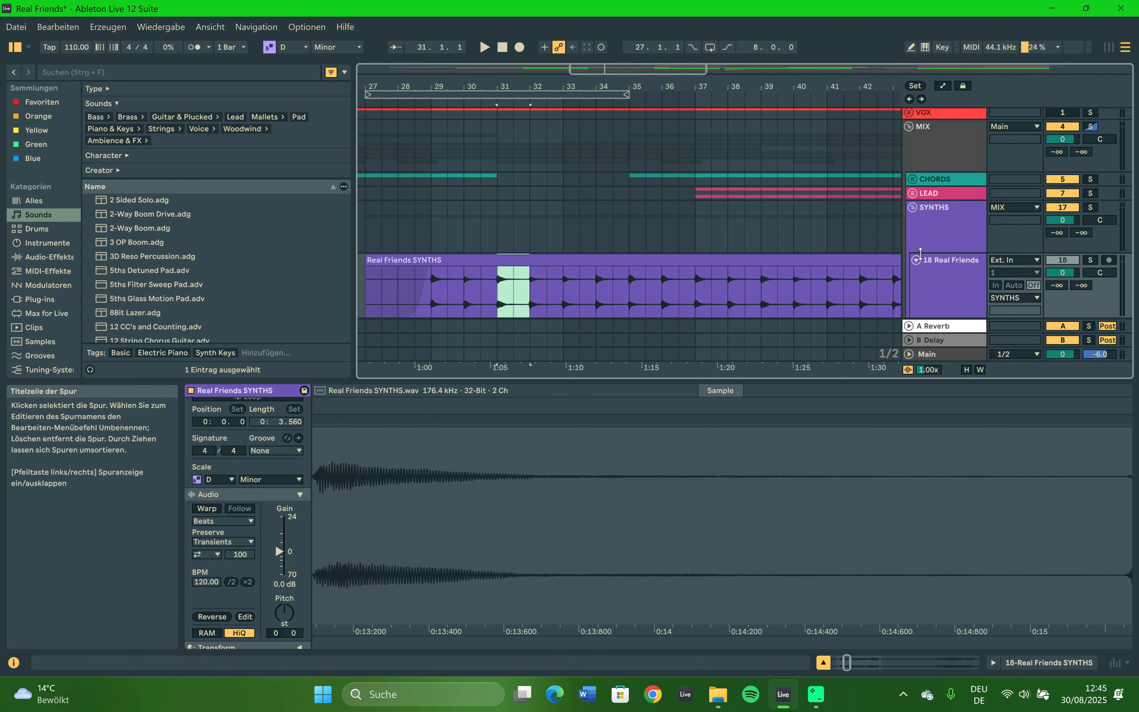
click(916, 260)
click(913, 207)
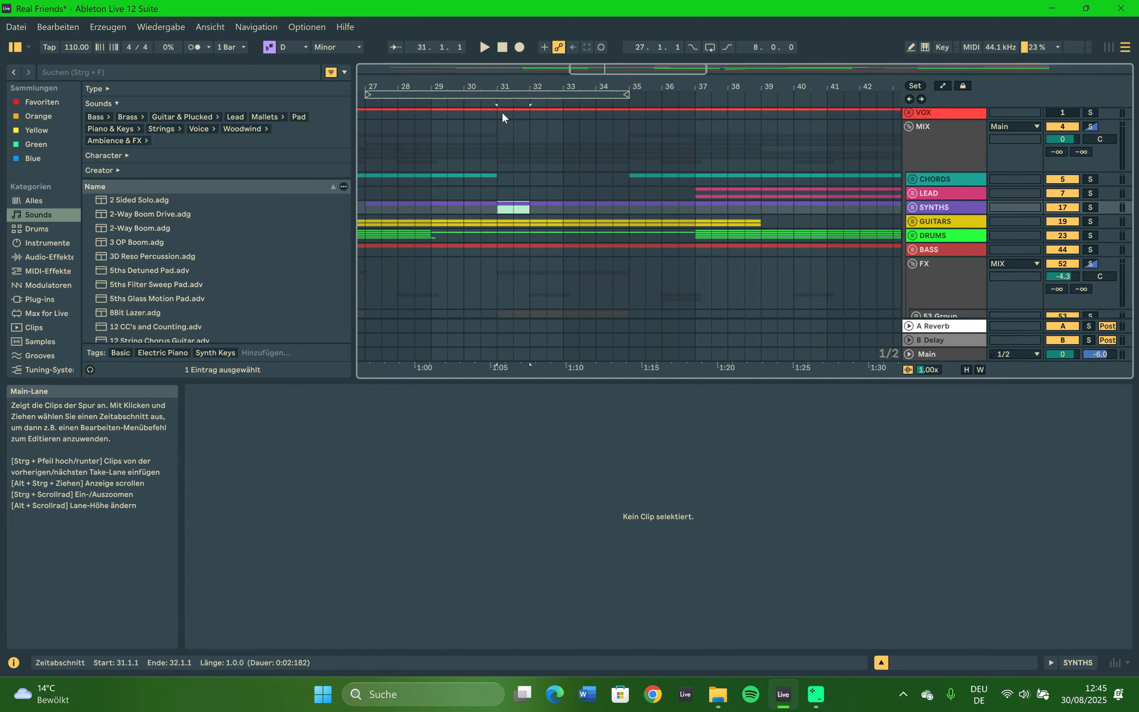
Show the full arrangement and listen to the soloed 60 Group from bar 27.
double_click(529, 86)
scroll(487, 264, down, 5)
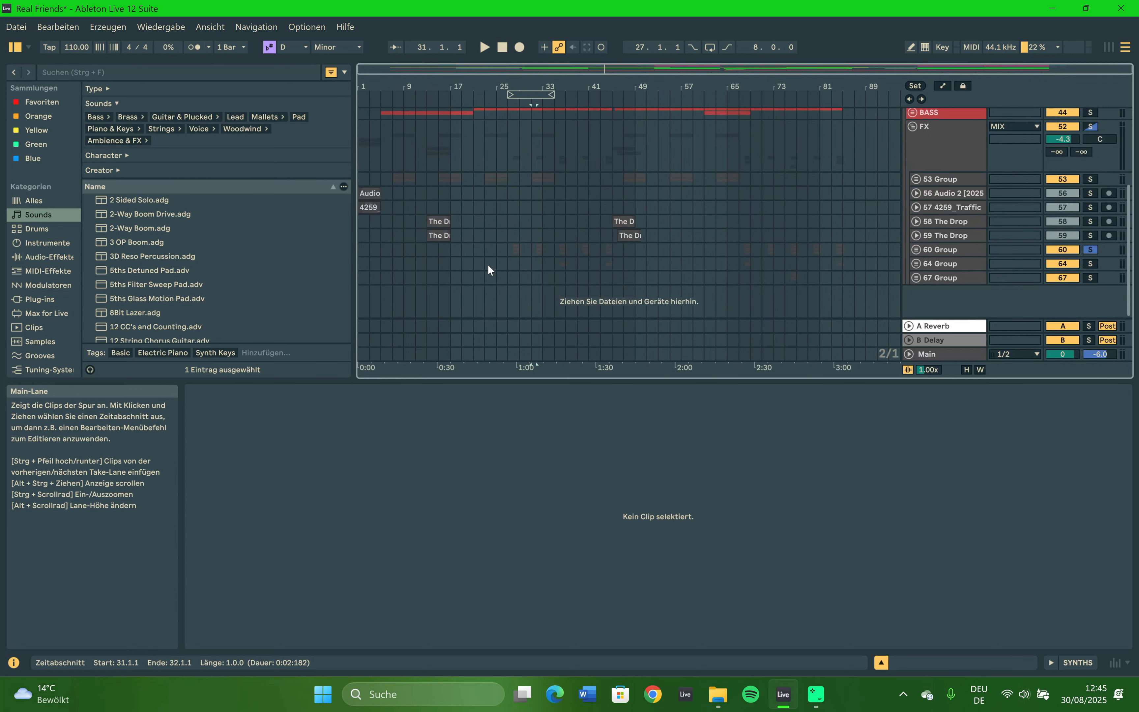
click(509, 250)
key(space)
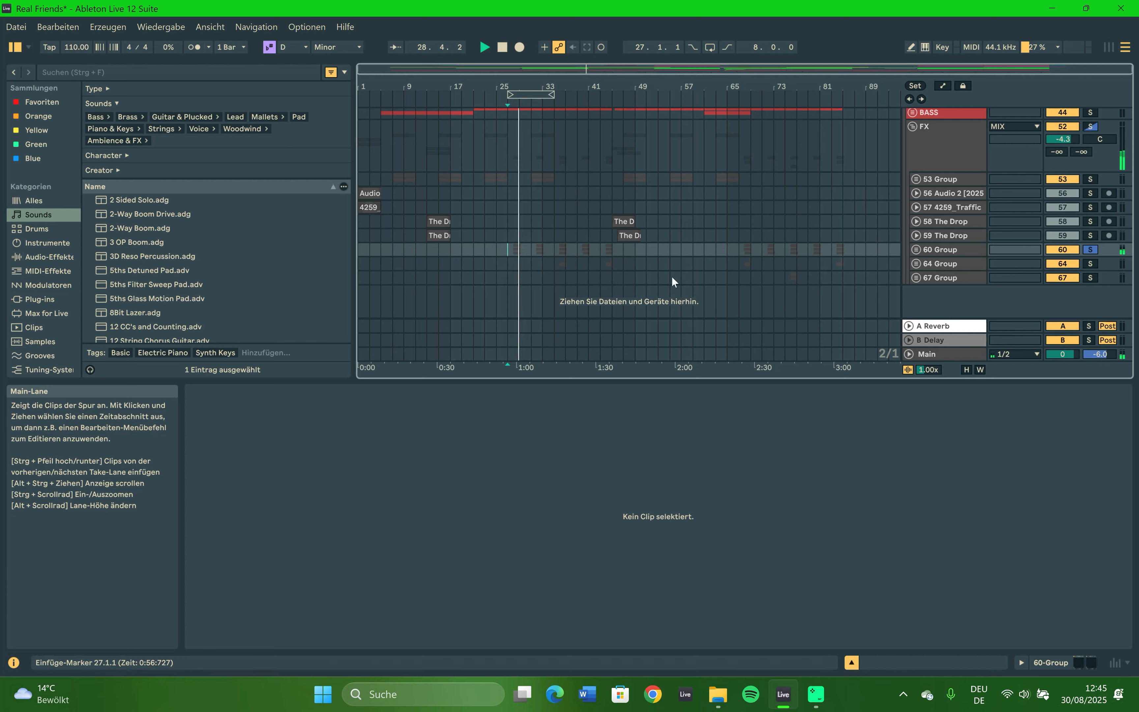
key(space)
Unfold 60 Group, solo track 61, and listen to its first bounce clip near bar 28.
click(915, 249)
scroll(752, 299, down, 3)
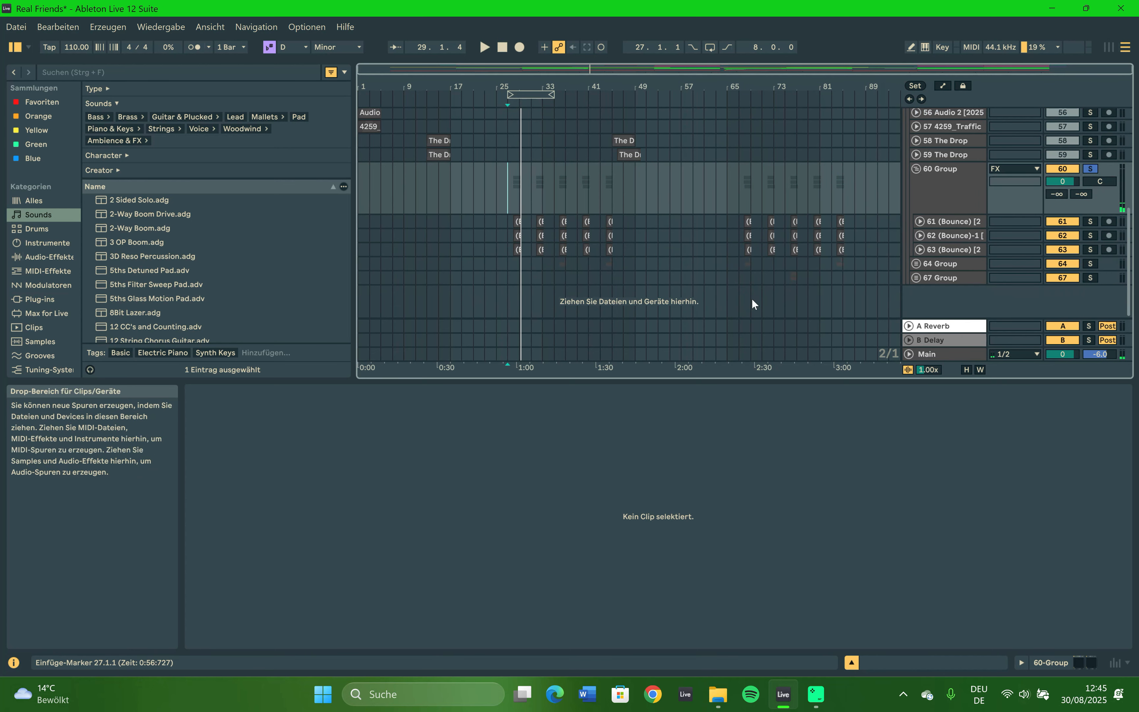
click(1092, 220)
click(516, 221)
key(space)
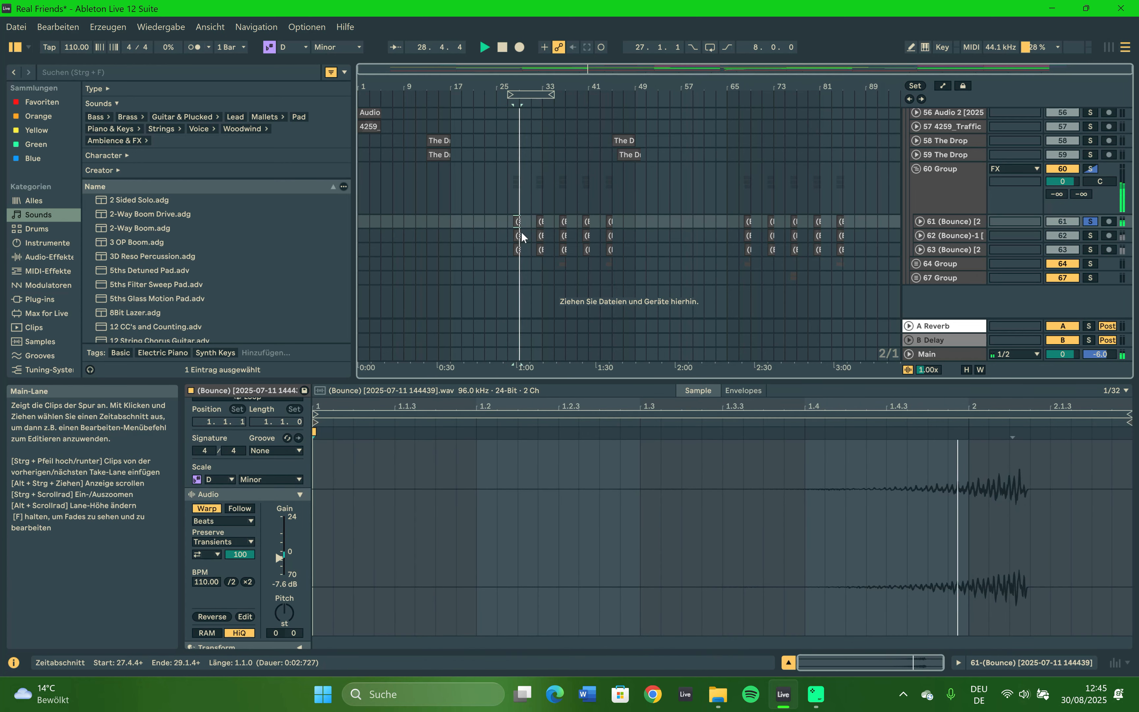
Solo tracks 62 and 63 one after the other and listen to the first bounce clip on each.
click(516, 235)
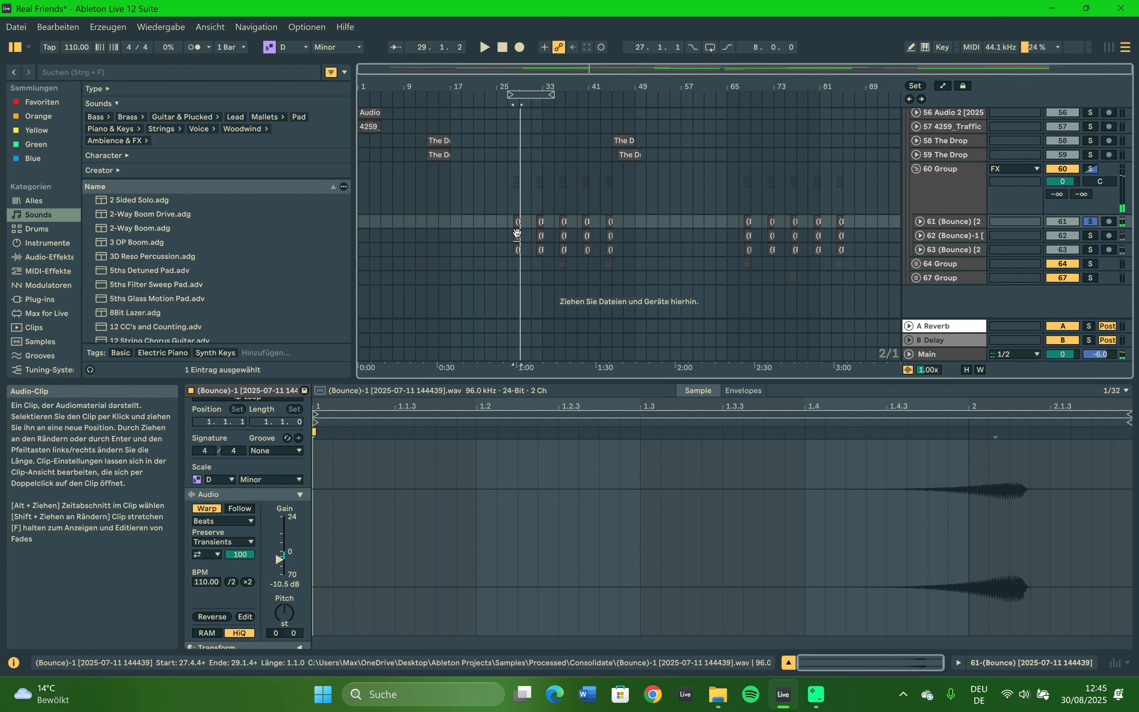
click(1090, 235)
key(space)
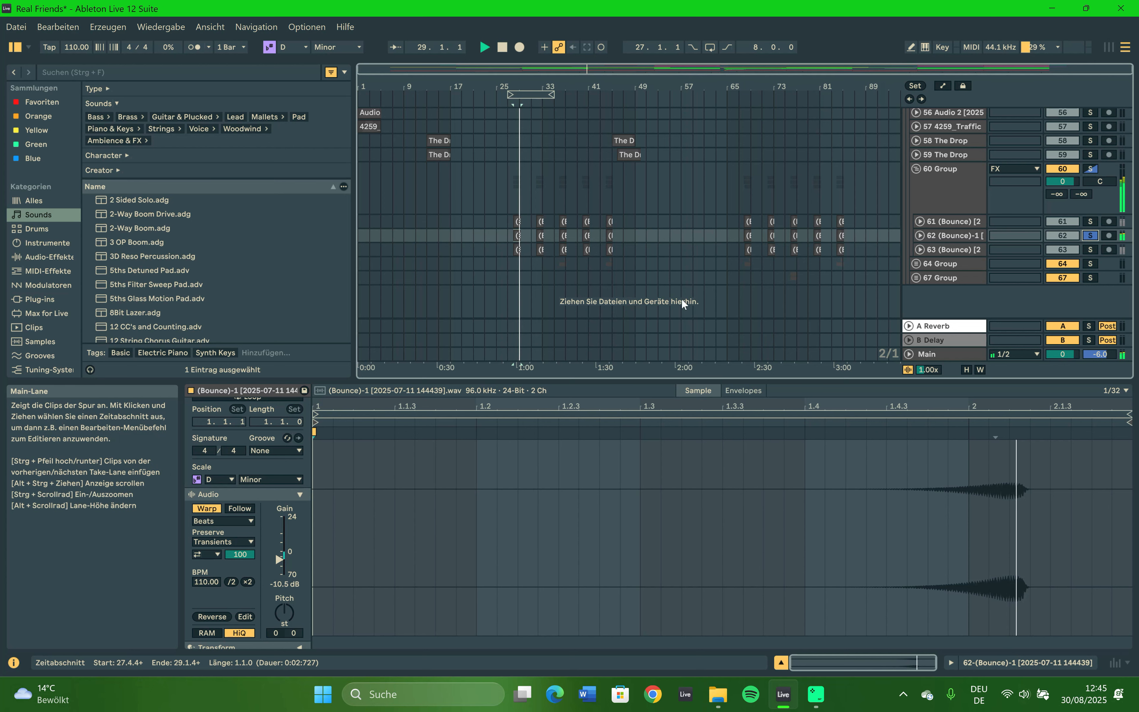
click(1091, 249)
click(518, 250)
key(space)
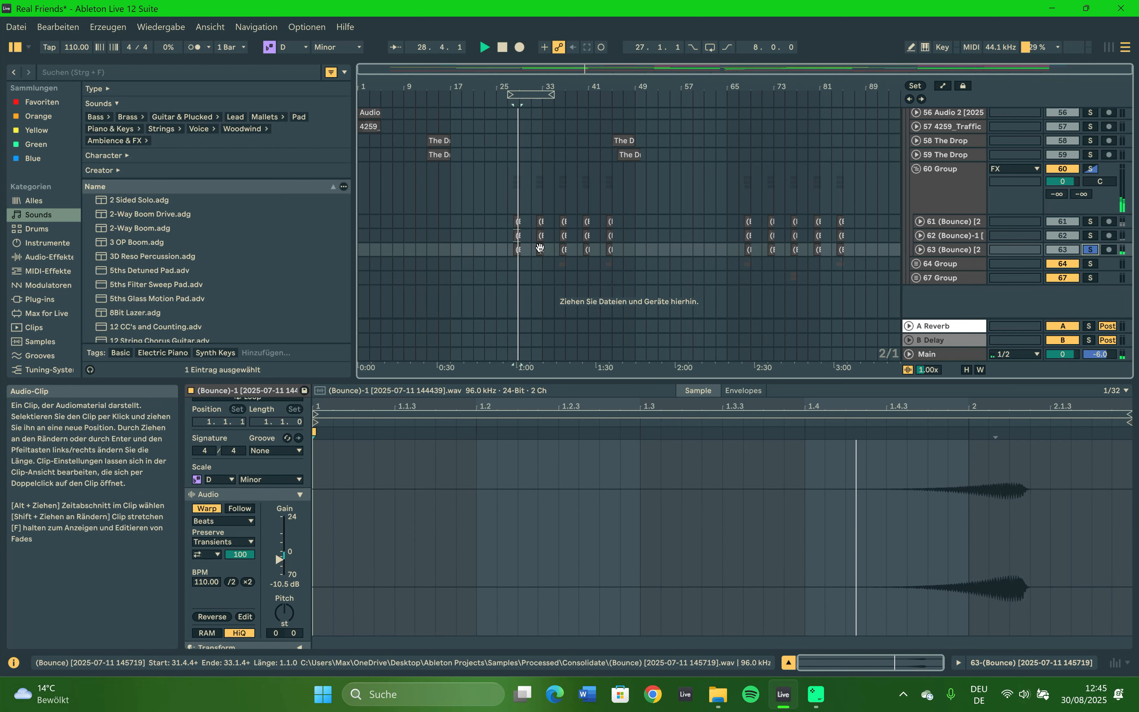
Solo 60 Group as a whole, listen to its three layers together near bar 28, and fold the group.
click(1090, 168)
click(634, 195)
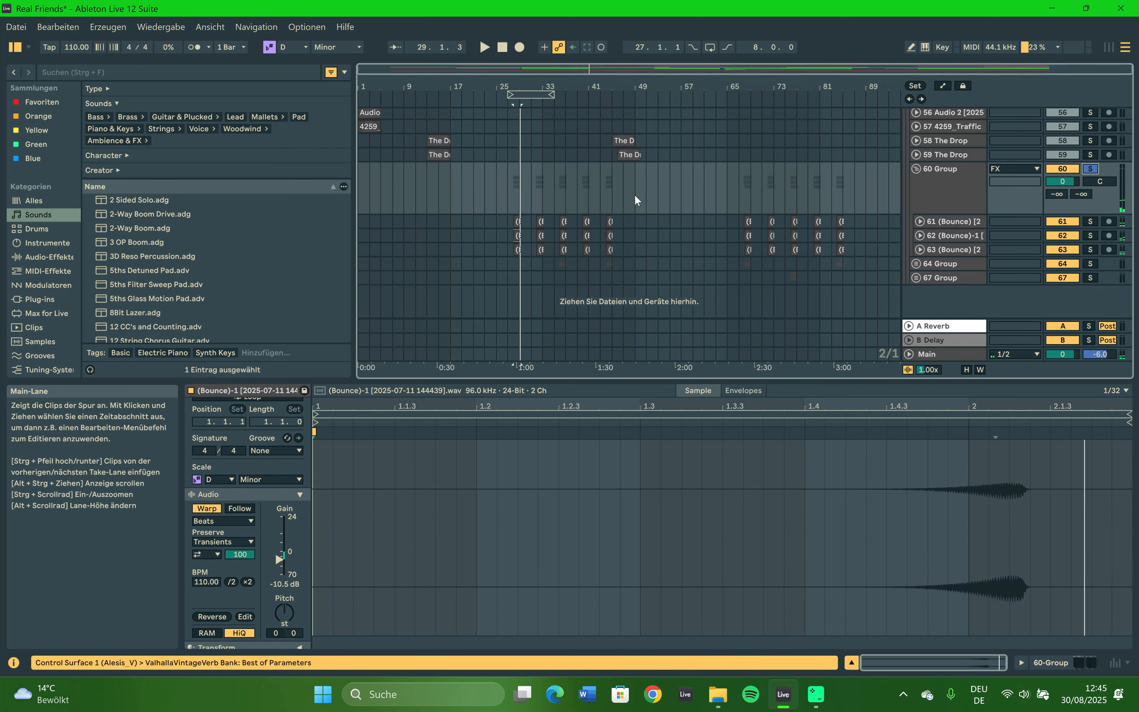
click(916, 167)
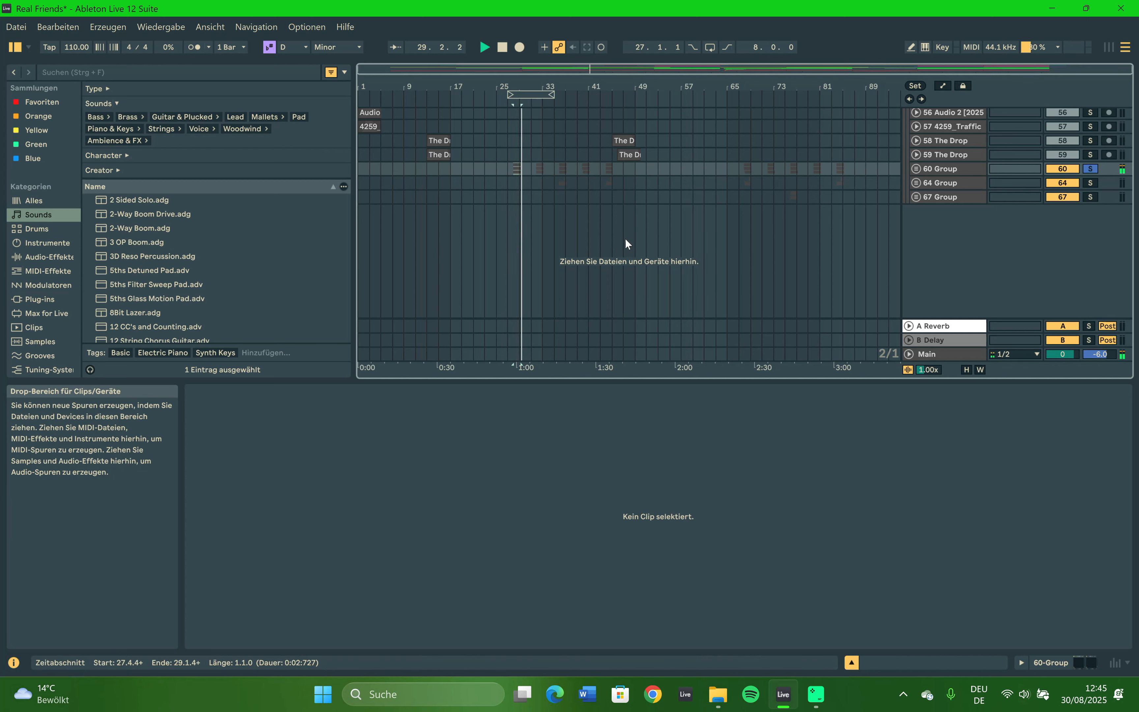
key(space)
Solo 64 Group, listen to it from bar 35, and unfold it to show its tracks.
click(554, 182)
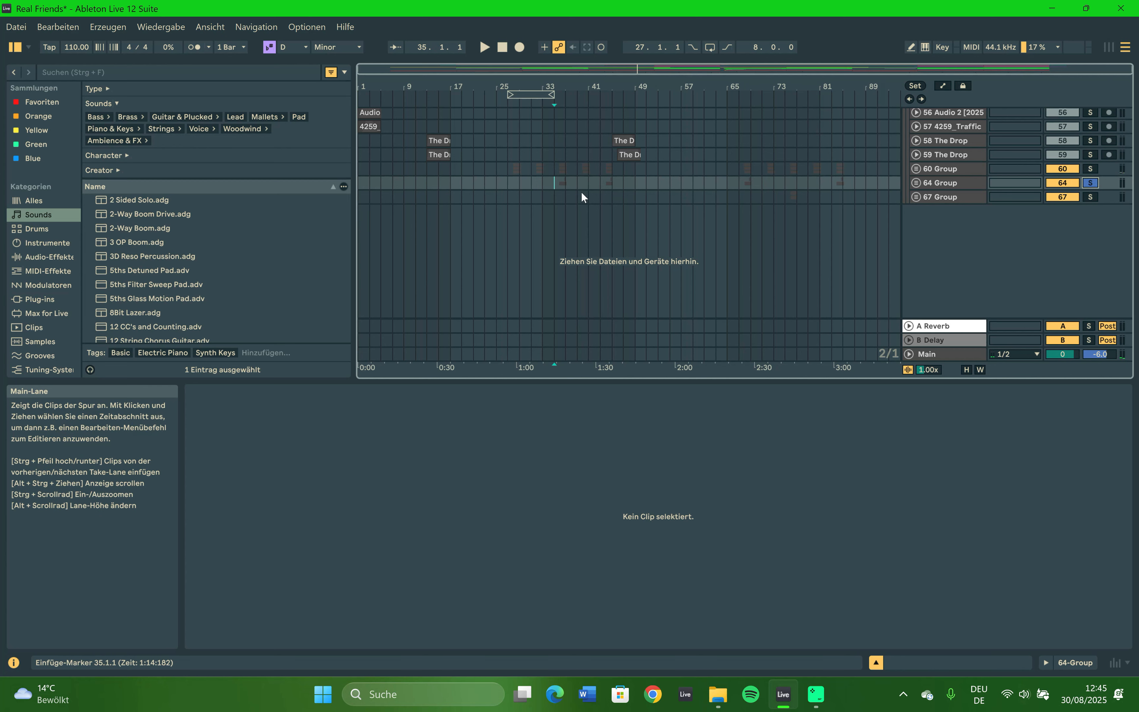
key(space)
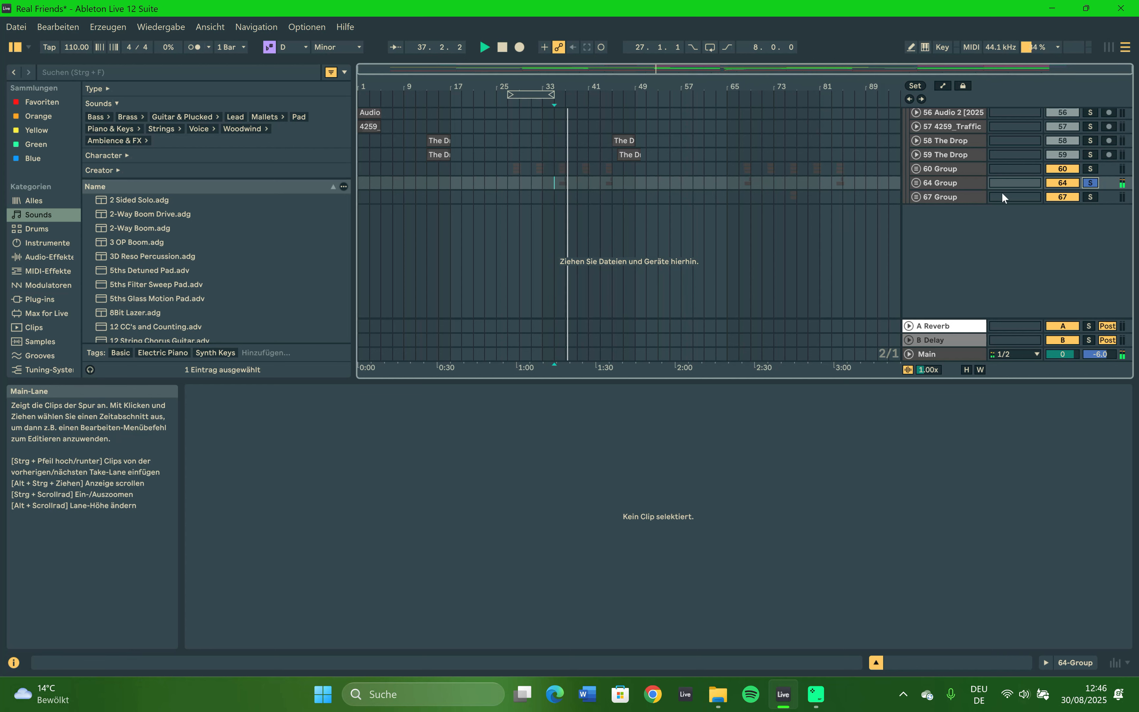
click(918, 184)
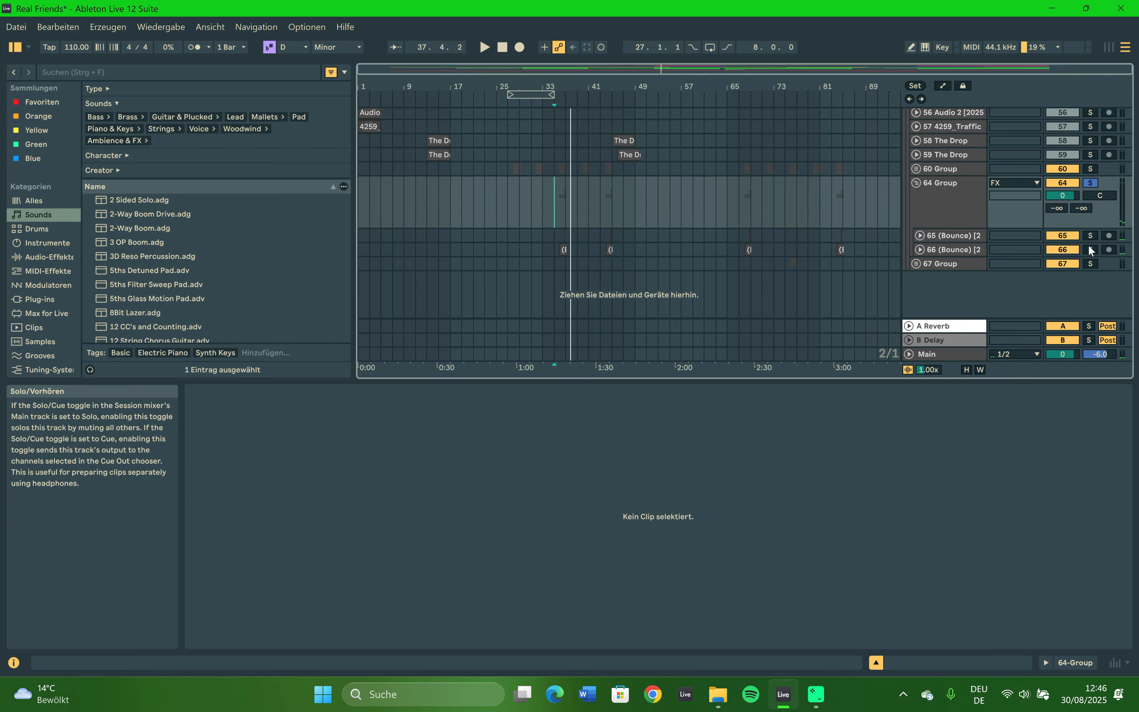
Listen to the first bounce clips on tracks 66 and 65 near bar 37, soloing each track in turn.
click(562, 249)
click(563, 249)
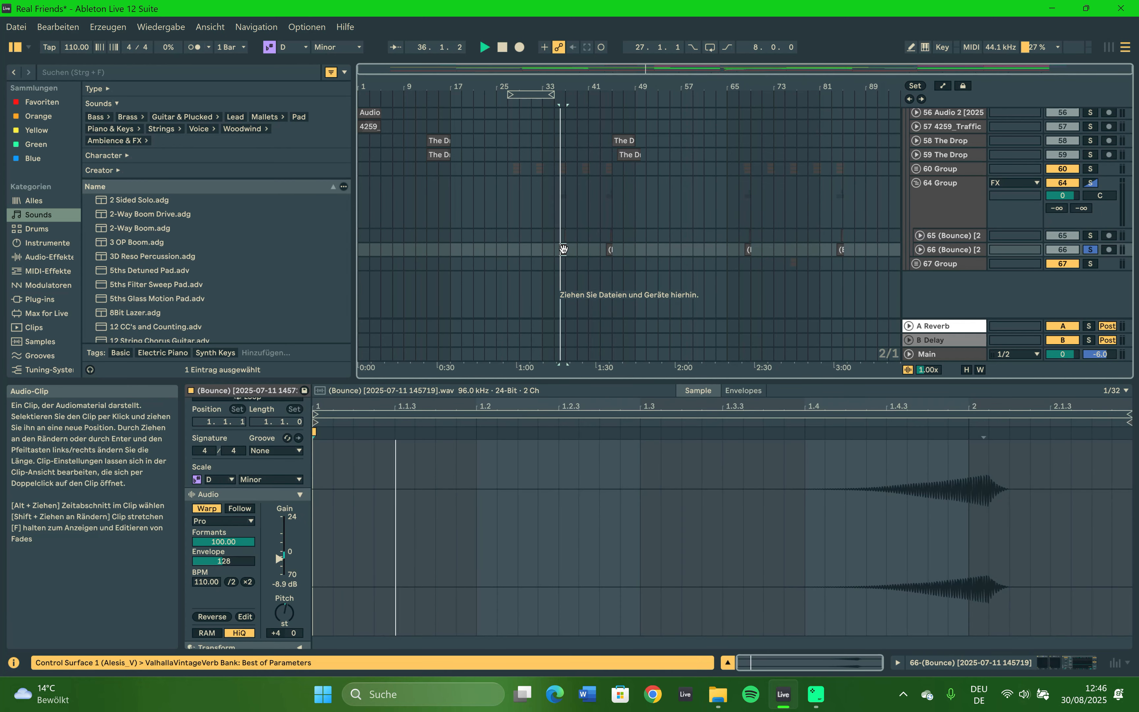
click(1089, 235)
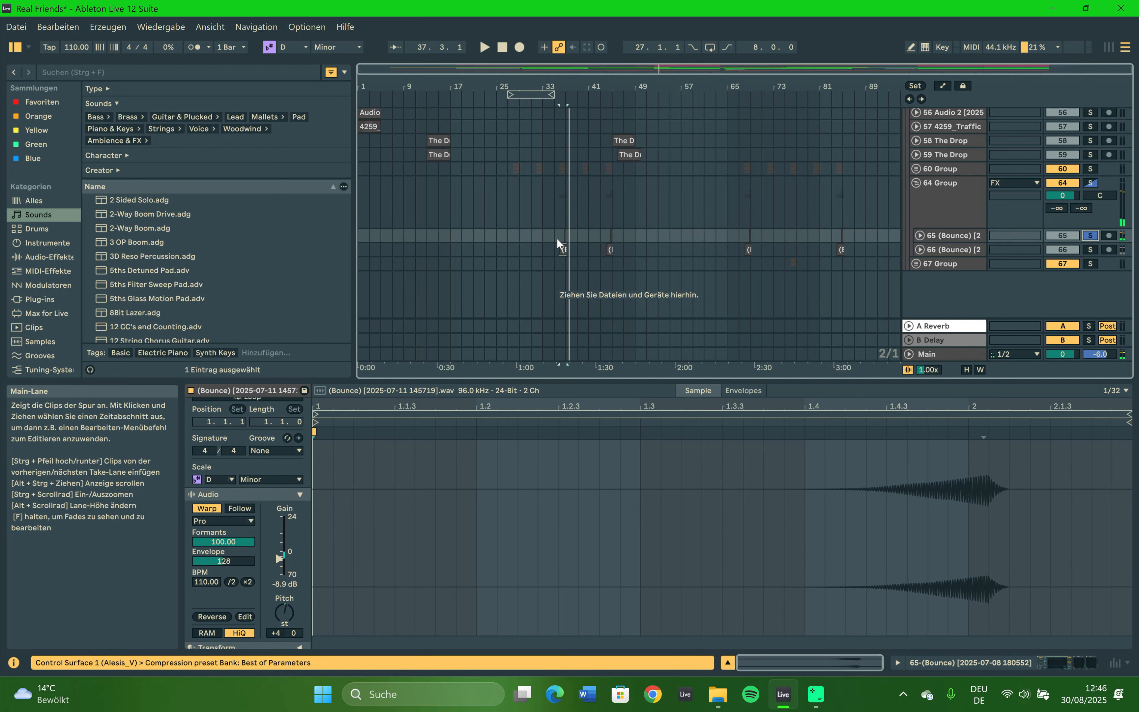
click(565, 234)
key(space)
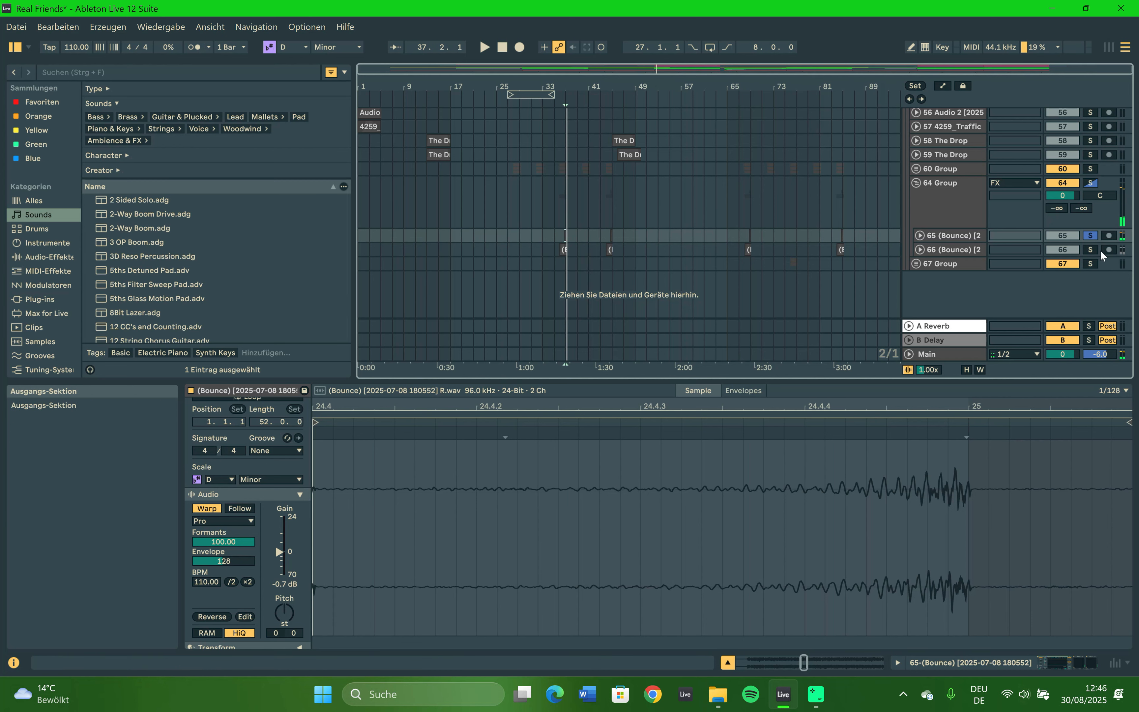
Solo the whole 64 Group, listen to both layers together near bar 37, and fold the group.
click(1090, 184)
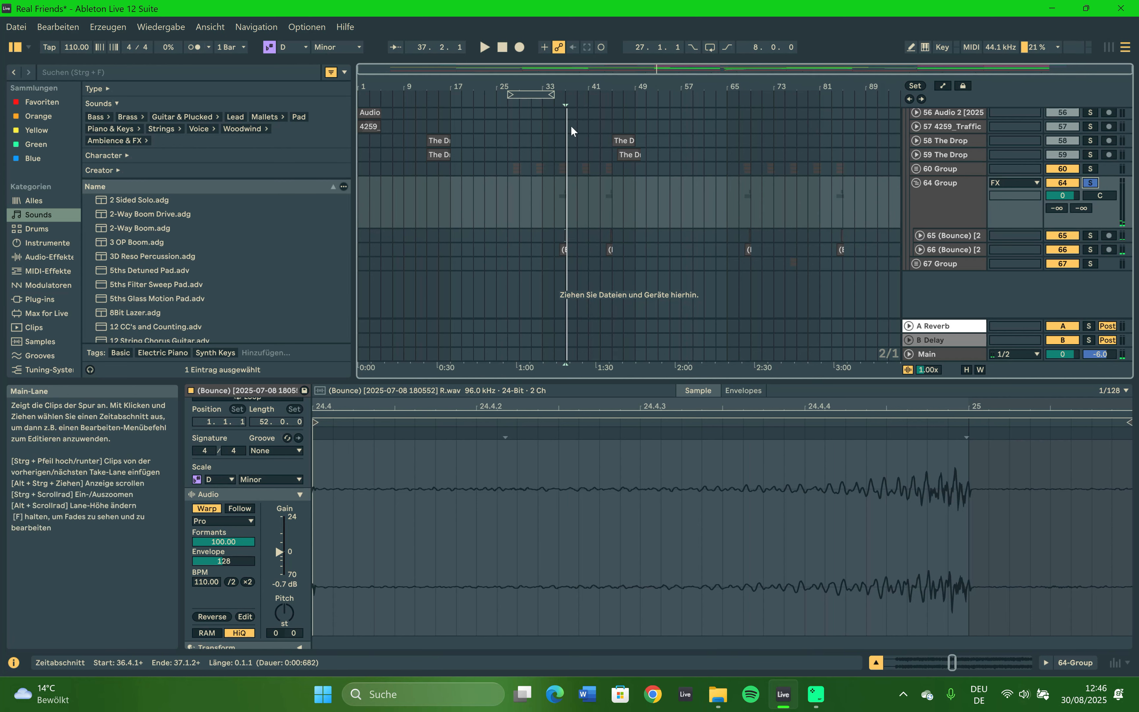
mouse_move(573, 94)
mouse_down()
mouse_move(575, 122)
mouse_move(564, 84)
mouse_up()
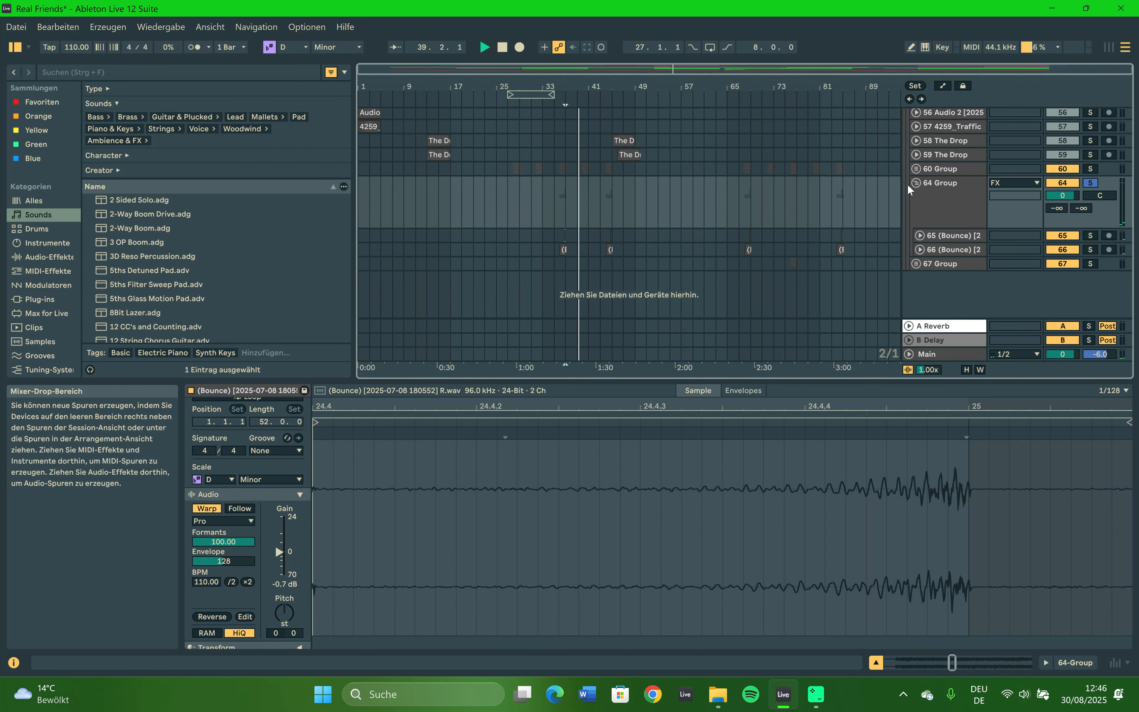
click(916, 184)
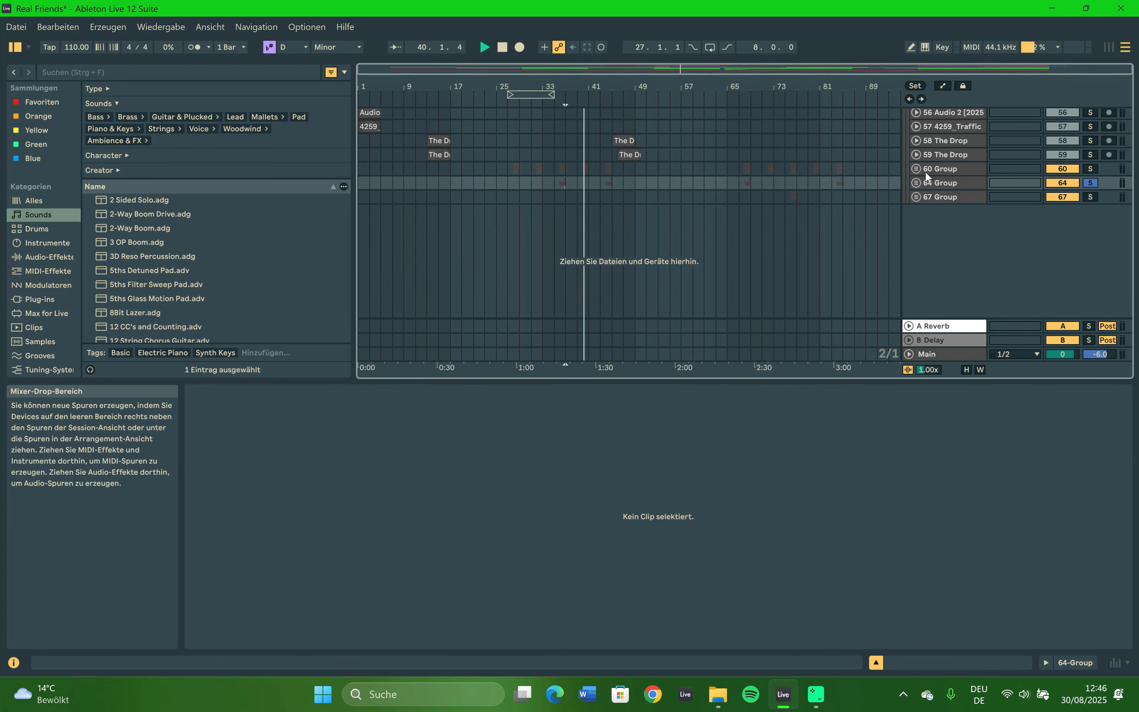
Reopen 64 Group, select track 65, and inspect its audio effect chain.
click(917, 184)
click(978, 236)
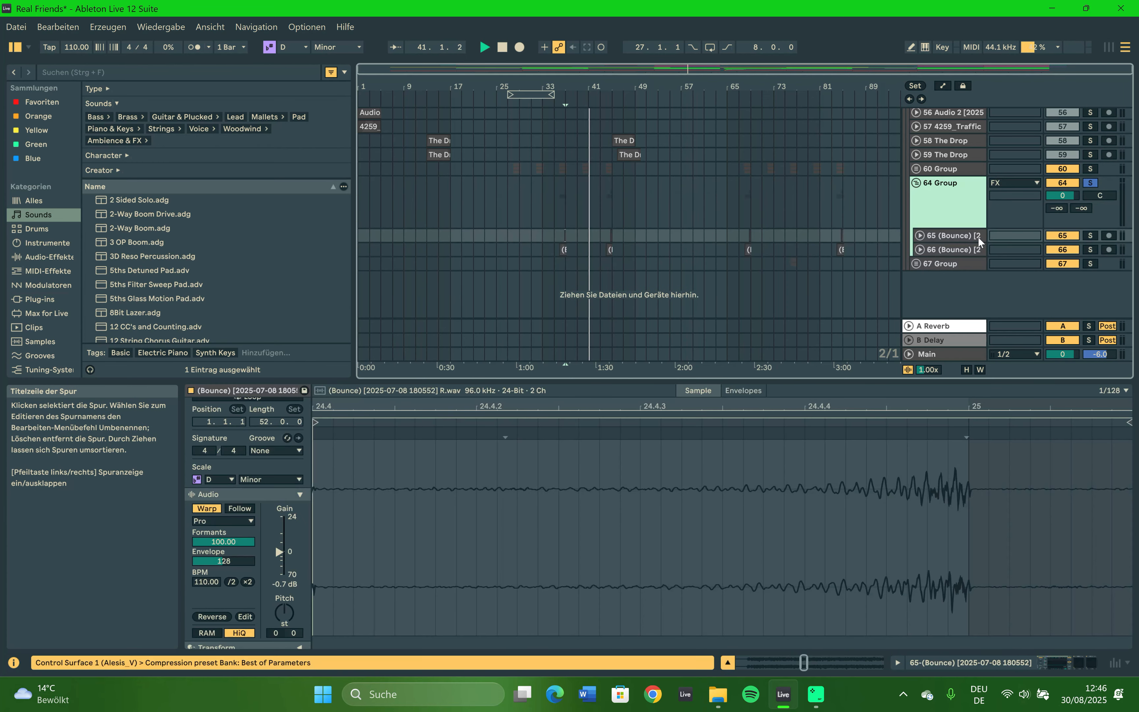
click(1040, 666)
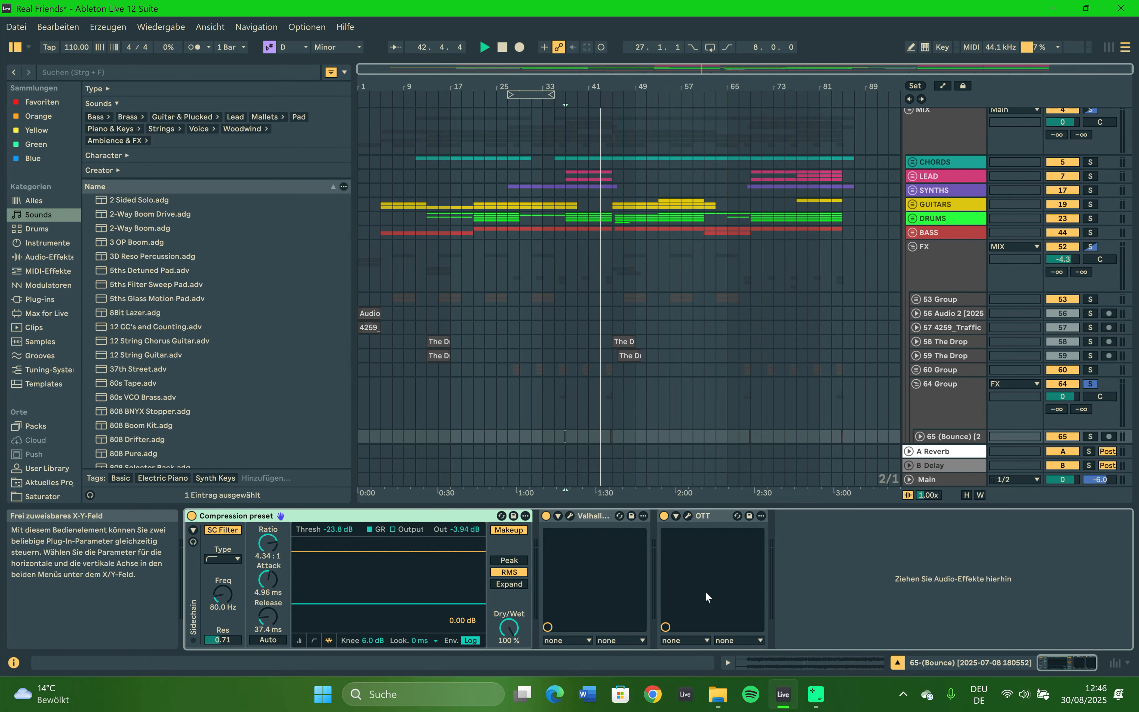
scroll(928, 280, down, 3)
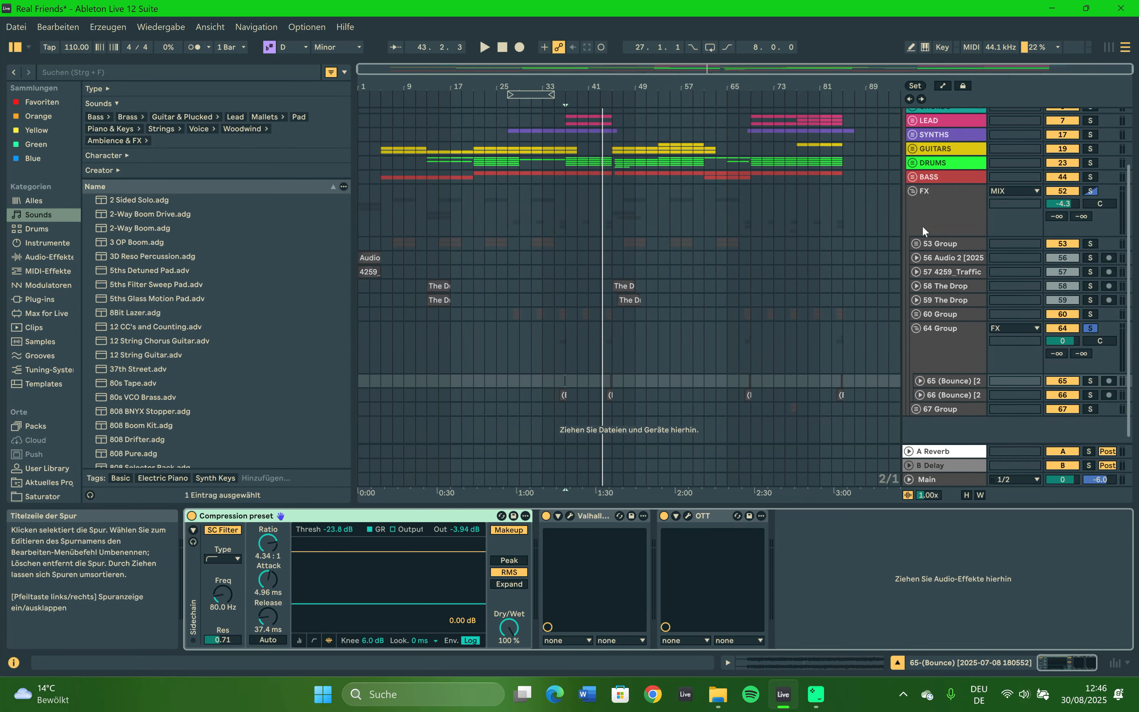
Fold 64 Group, unfold 67 Group, and set the insert marker to bar 75 on track 68.
click(916, 328)
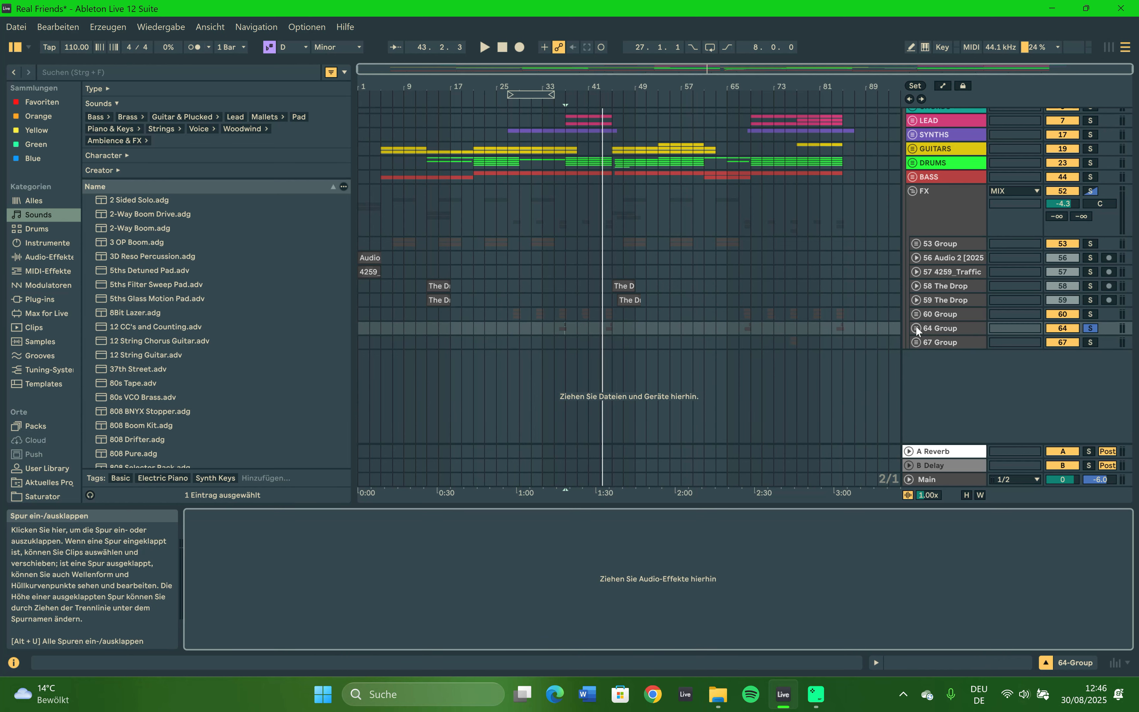
click(915, 344)
click(584, 322)
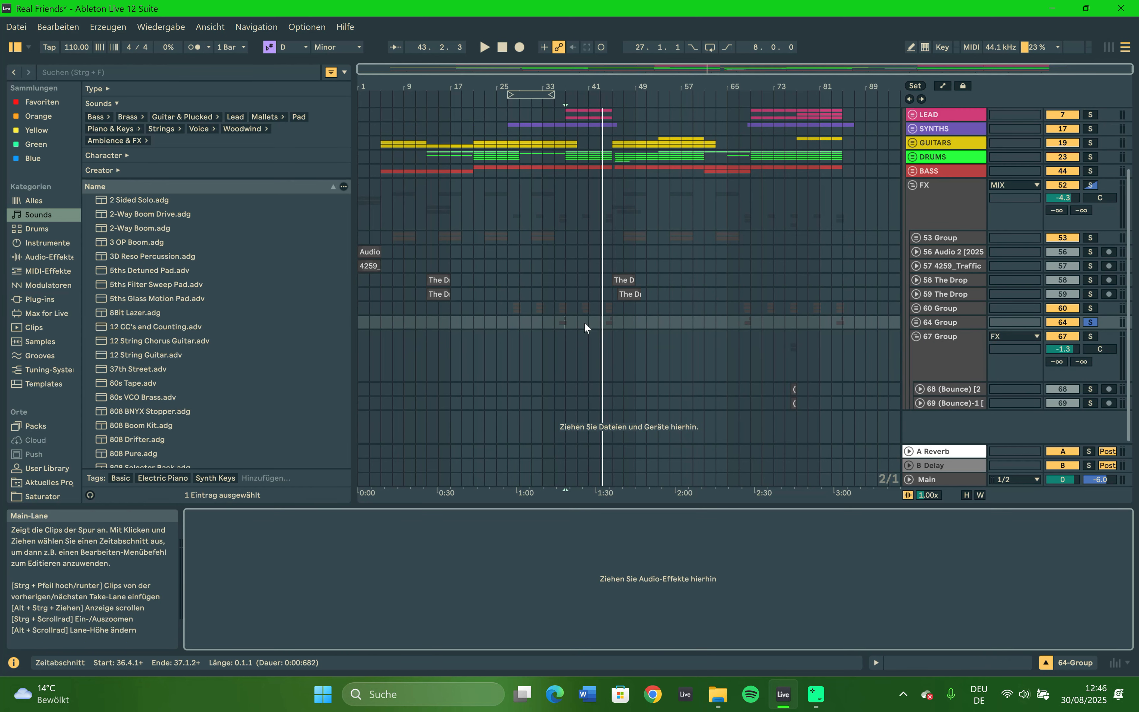
click(782, 386)
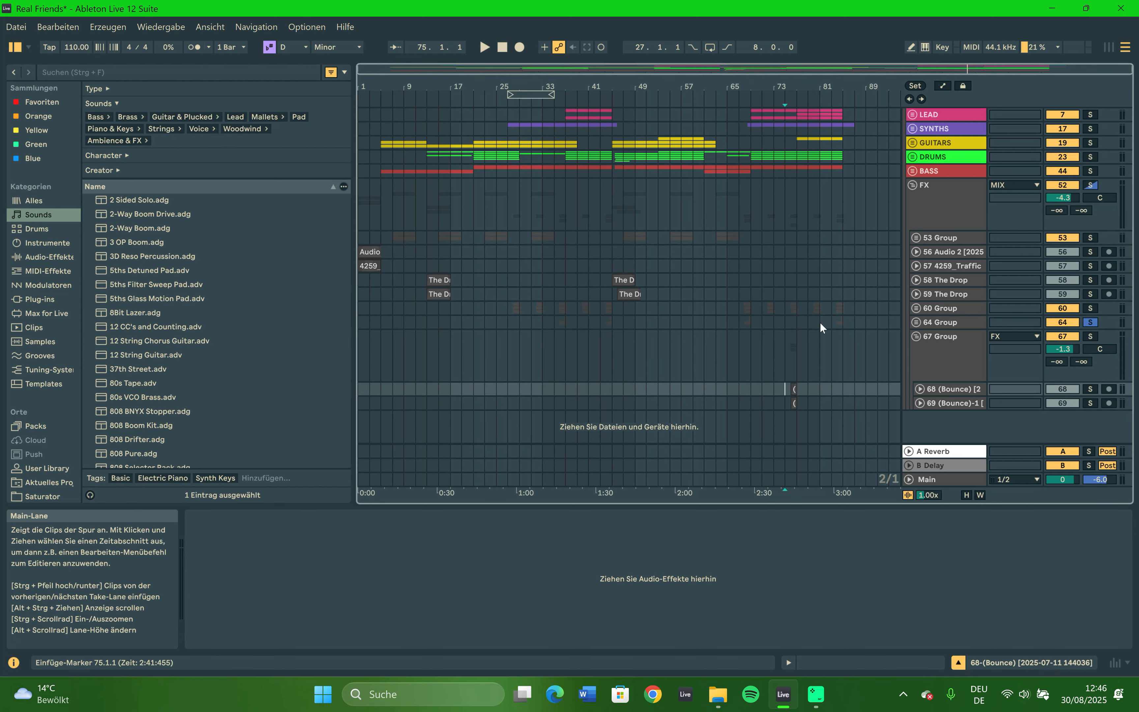
Listen to the bounce clips on tracks 68 and 69 at bar 76, soloing each track in turn.
click(1091, 336)
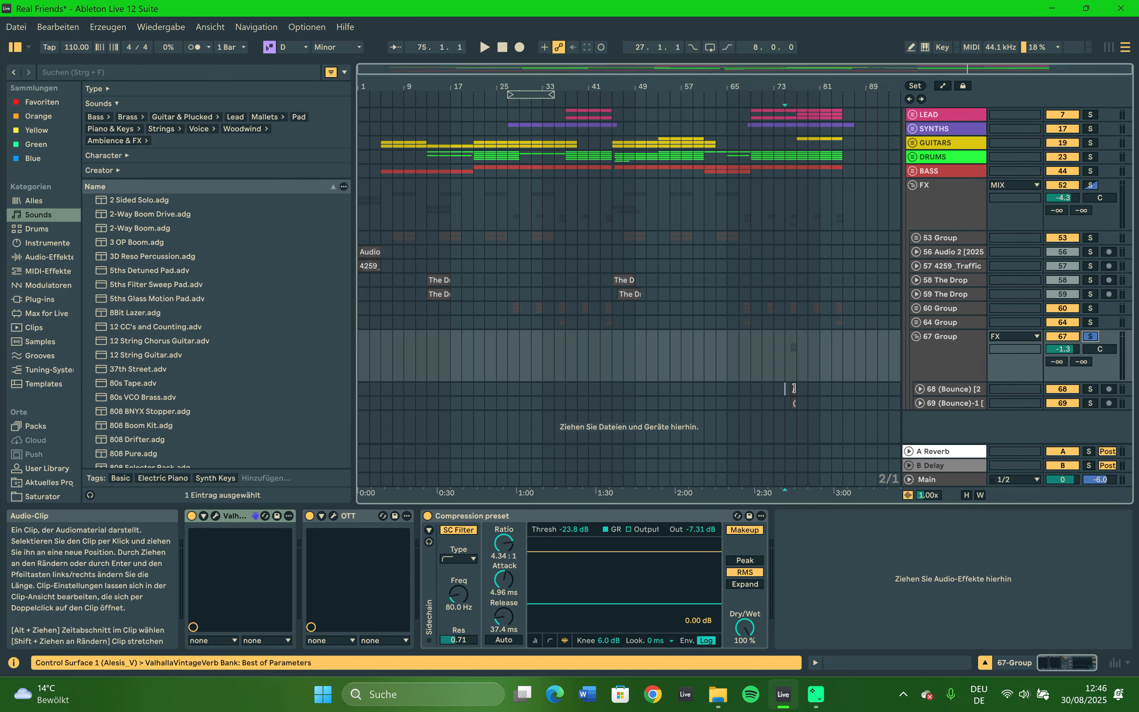
click(1091, 389)
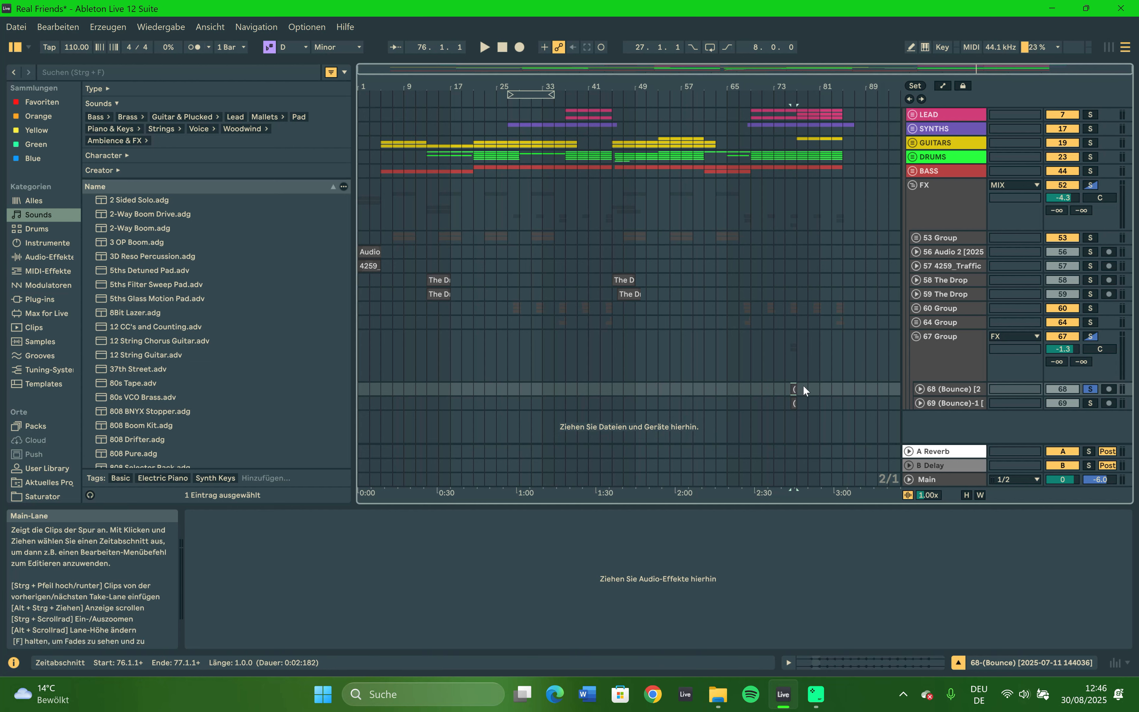
key(space)
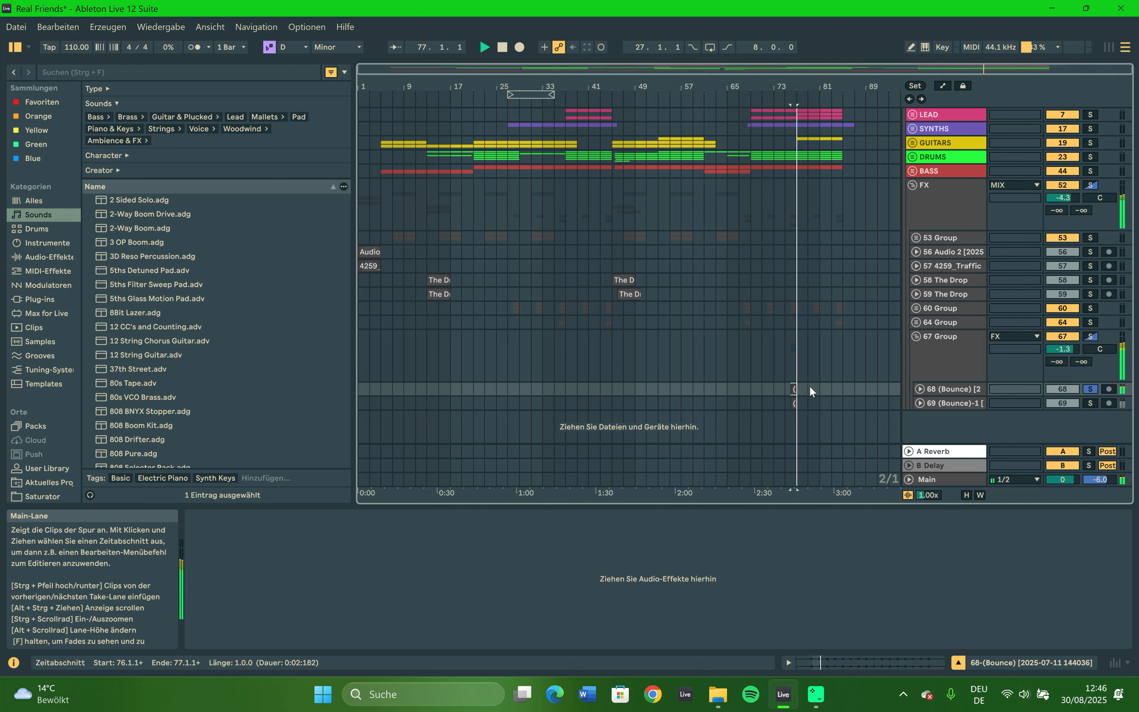
click(1090, 403)
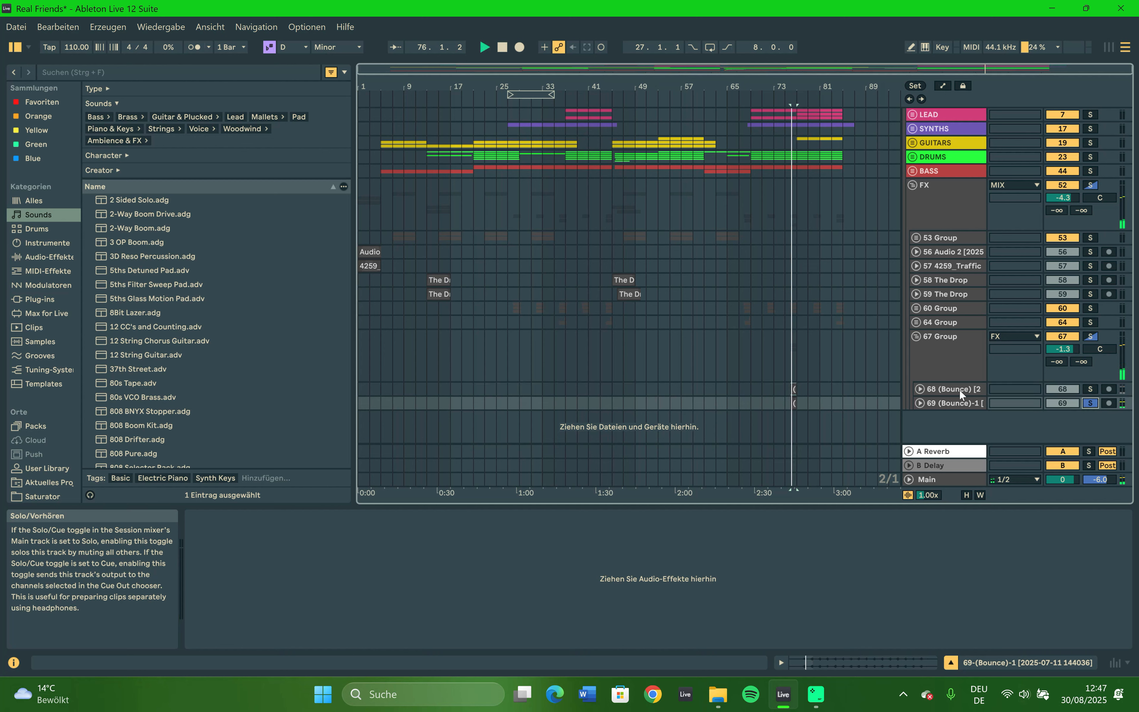
key(space)
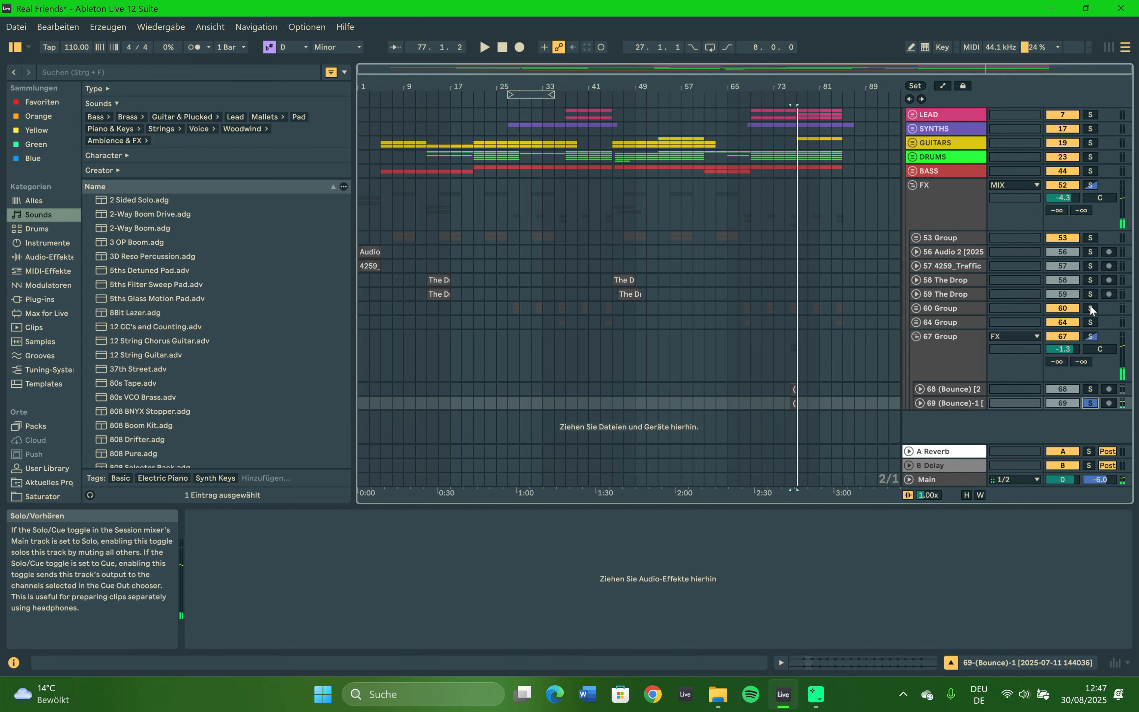
Solo 60 Group, listen to it from bar 76, and fold 67 Group.
click(1089, 309)
key(space)
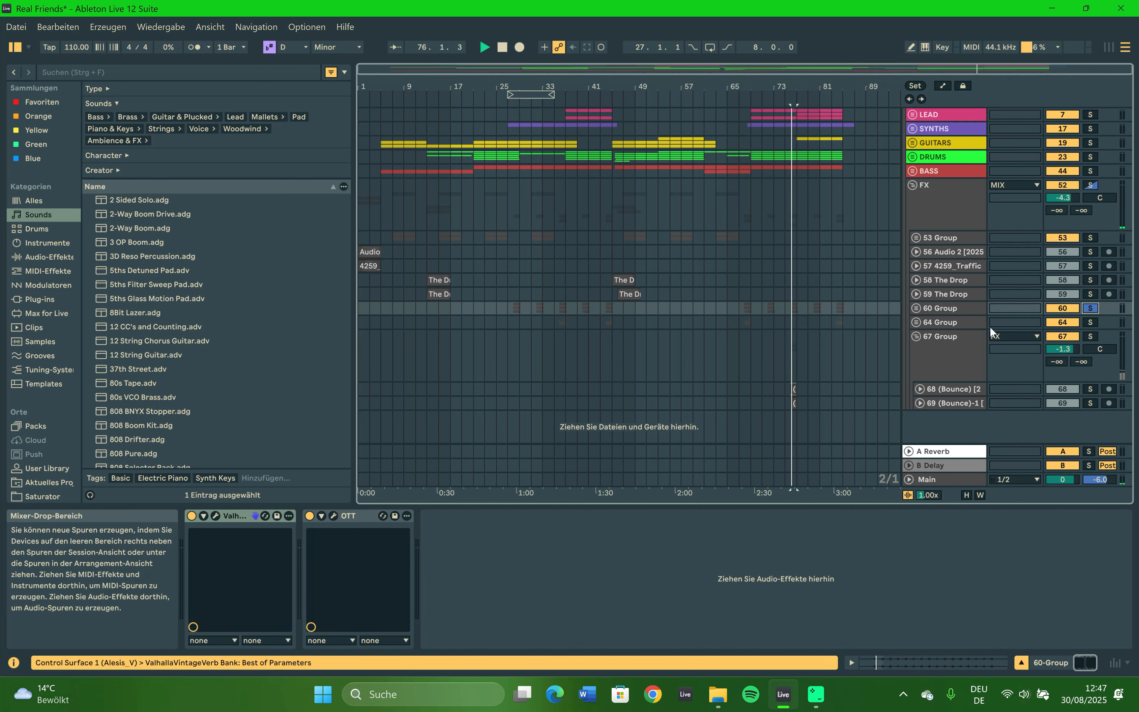
click(917, 337)
key(space)
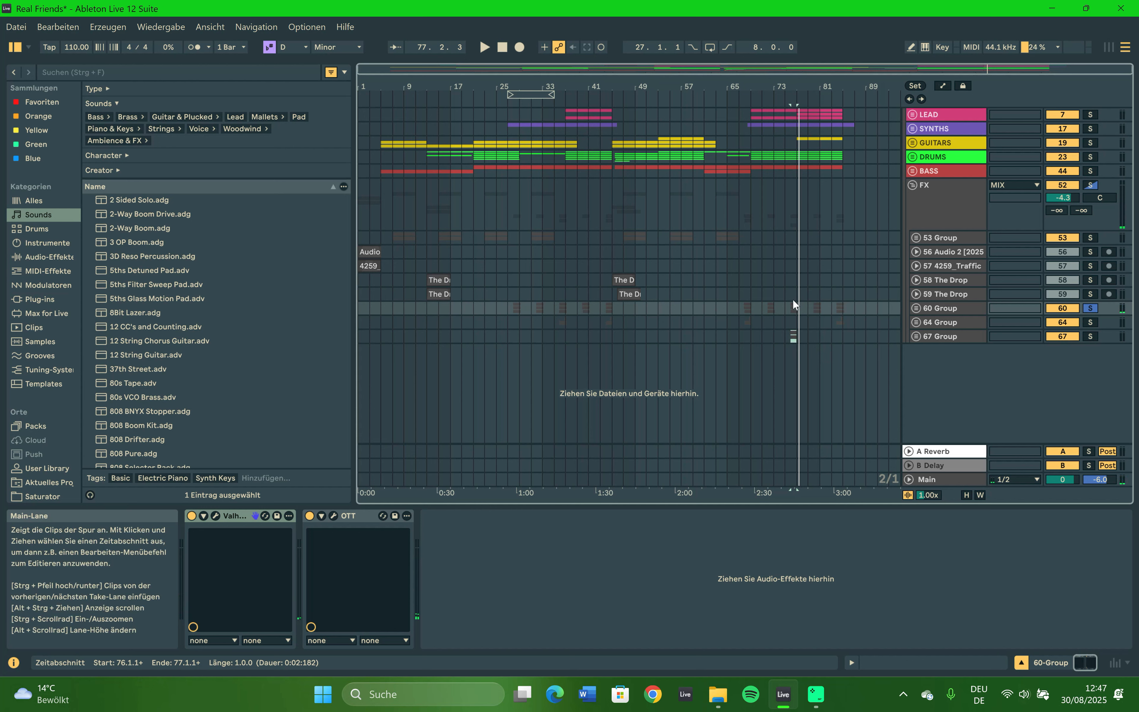
Add 67 Group to the solo, listen to it together with 60 Group from bar 76, and clear the solos.
click(1091, 336)
key(space)
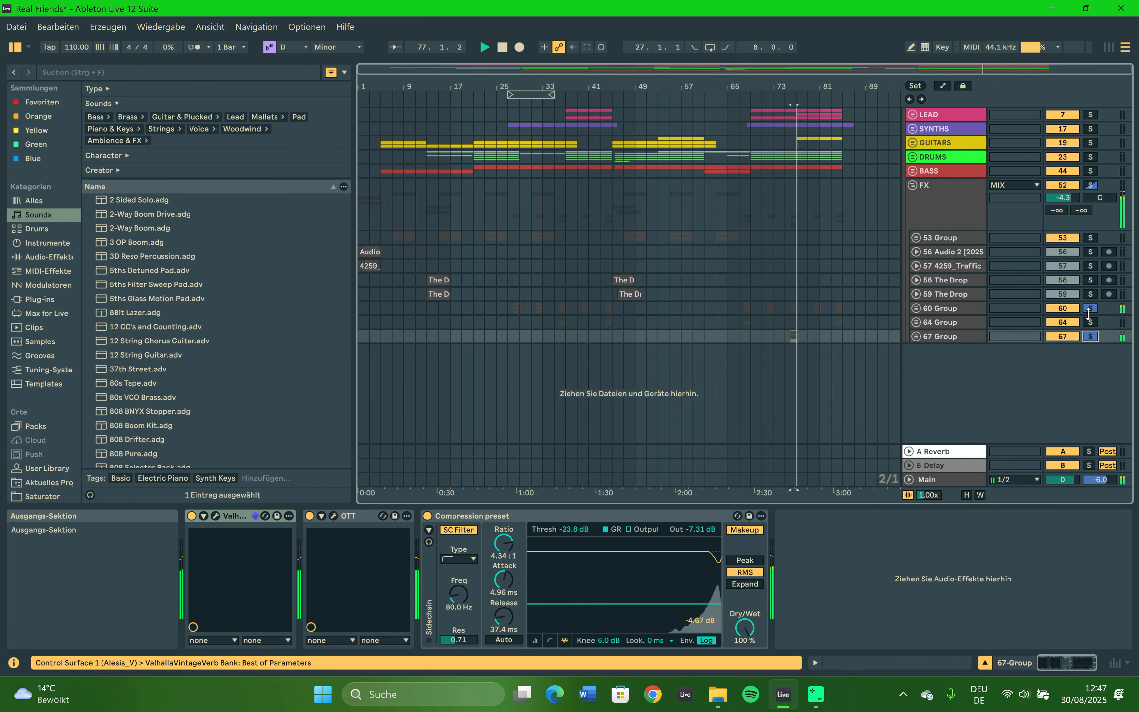
click(1091, 309)
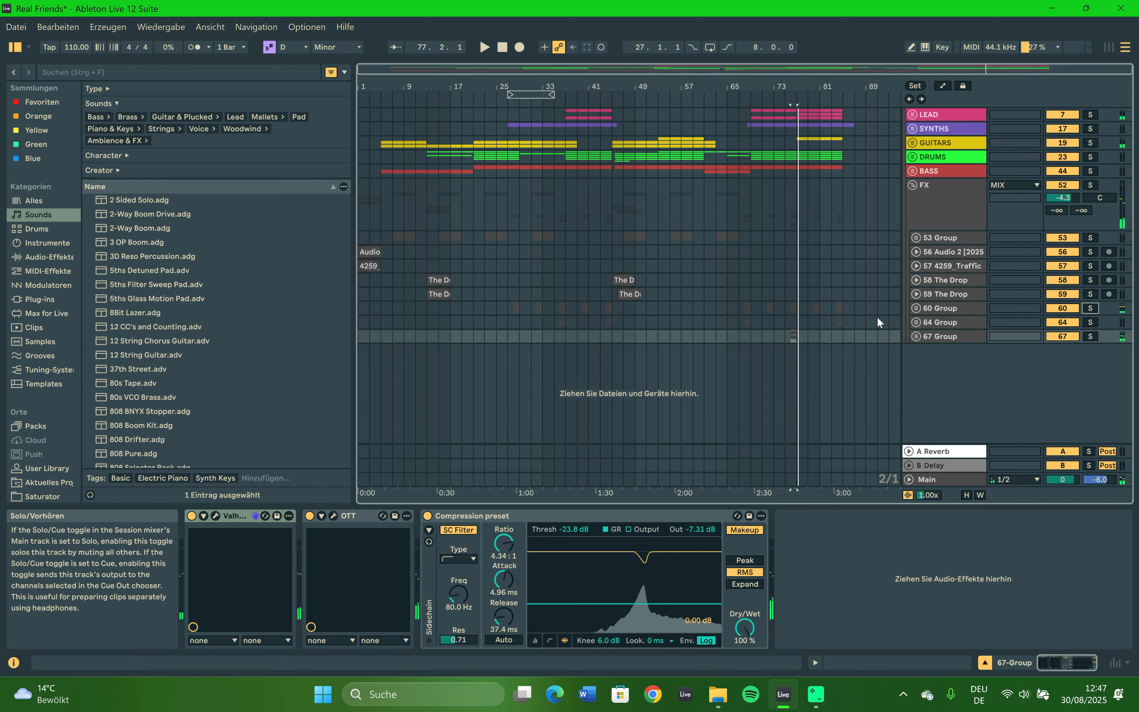
Play the full mix without solos from bar 75 and fold the FX group.
click(791, 311)
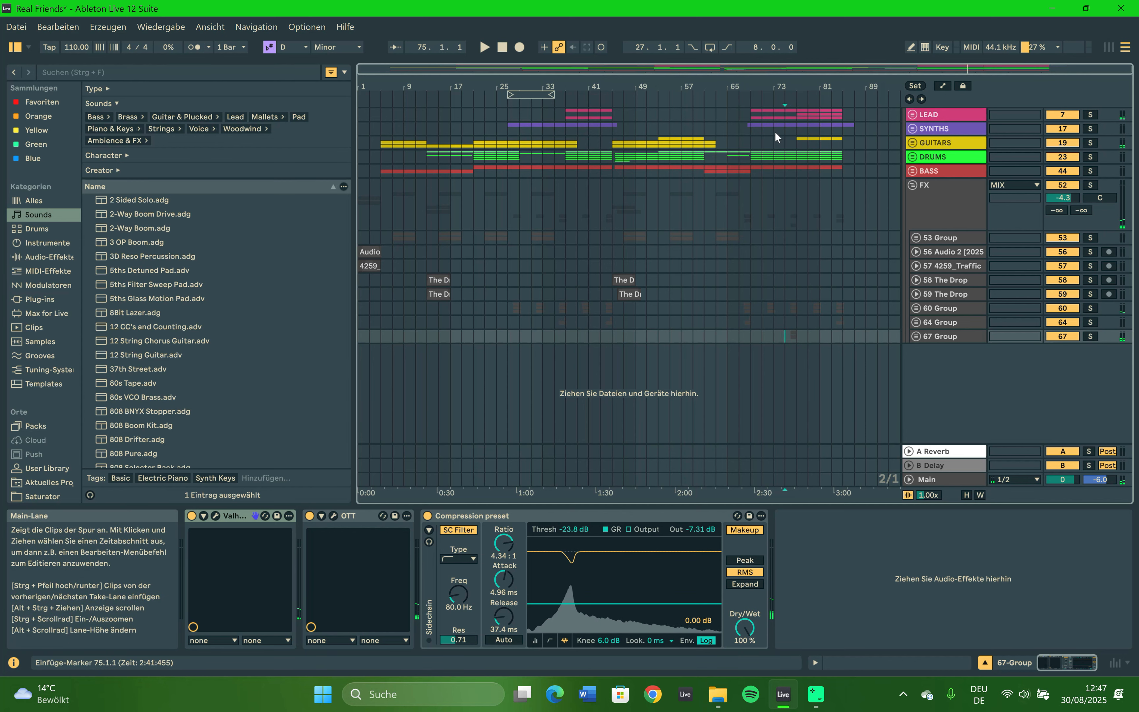
key(space)
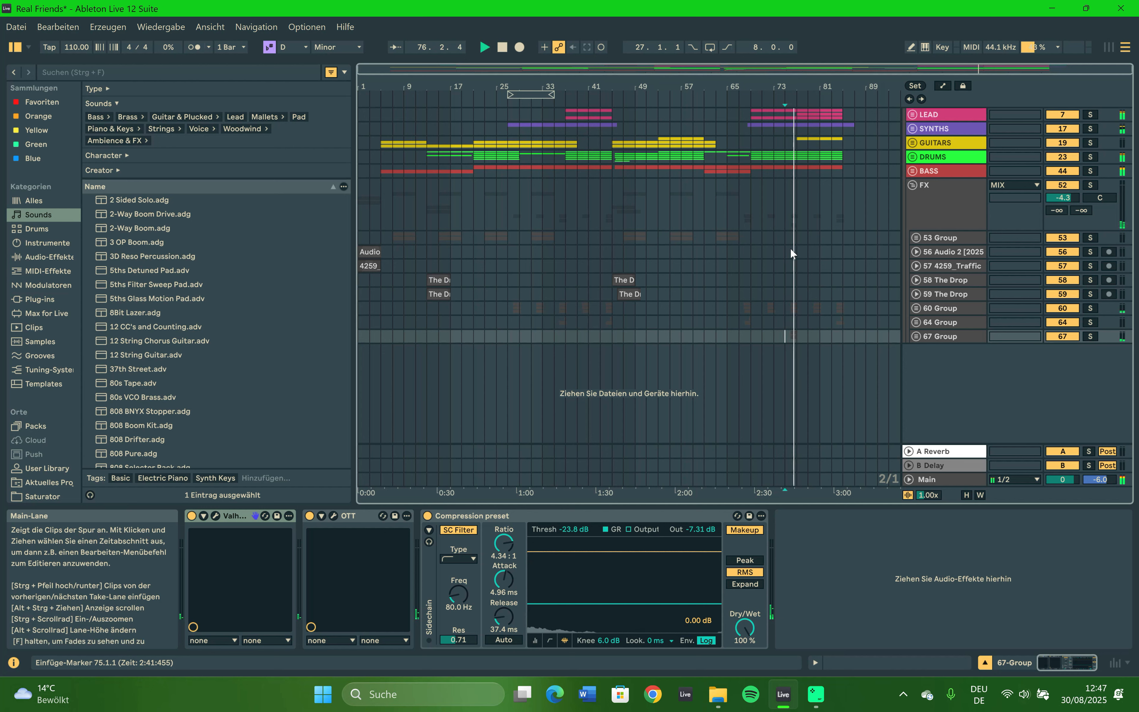
click(913, 188)
Set the insert marker to bar 5 on the CHORDS group and fold the whole MIX group.
click(379, 179)
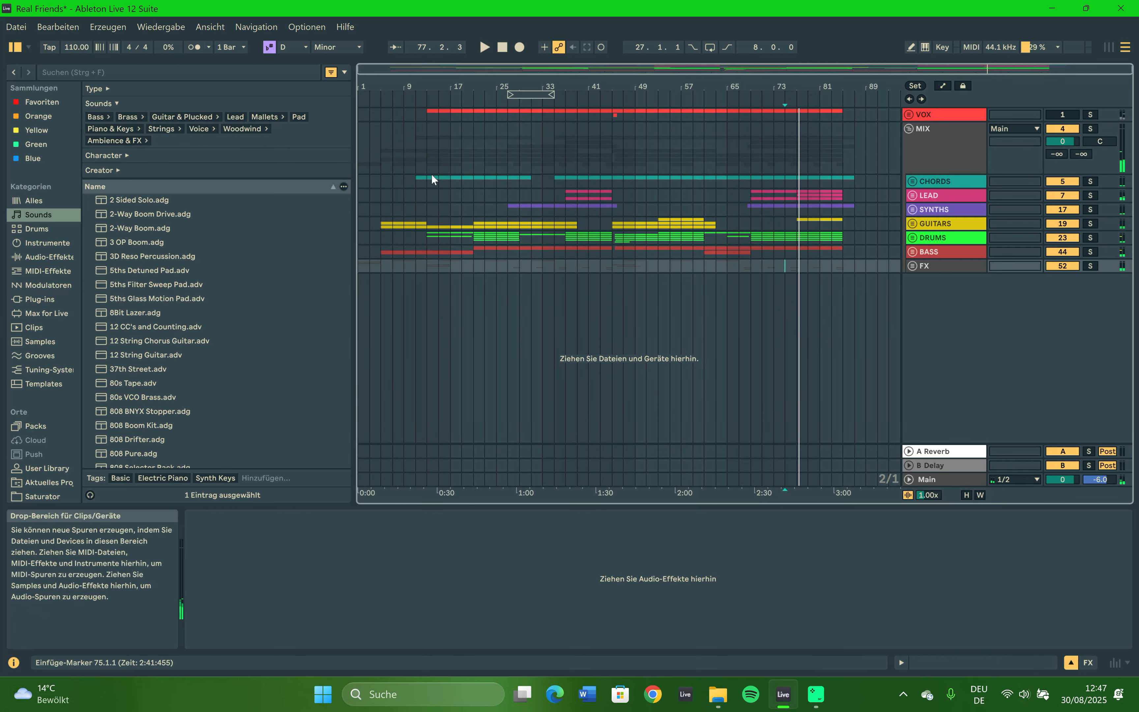
key(space)
click(376, 181)
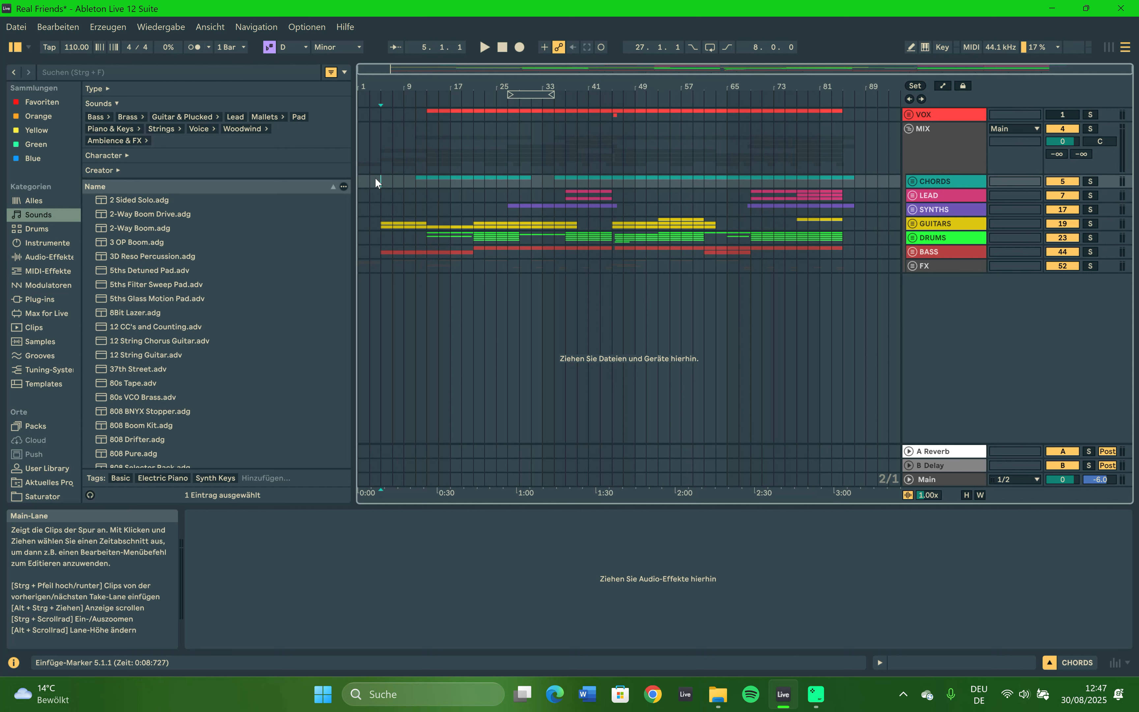
click(909, 128)
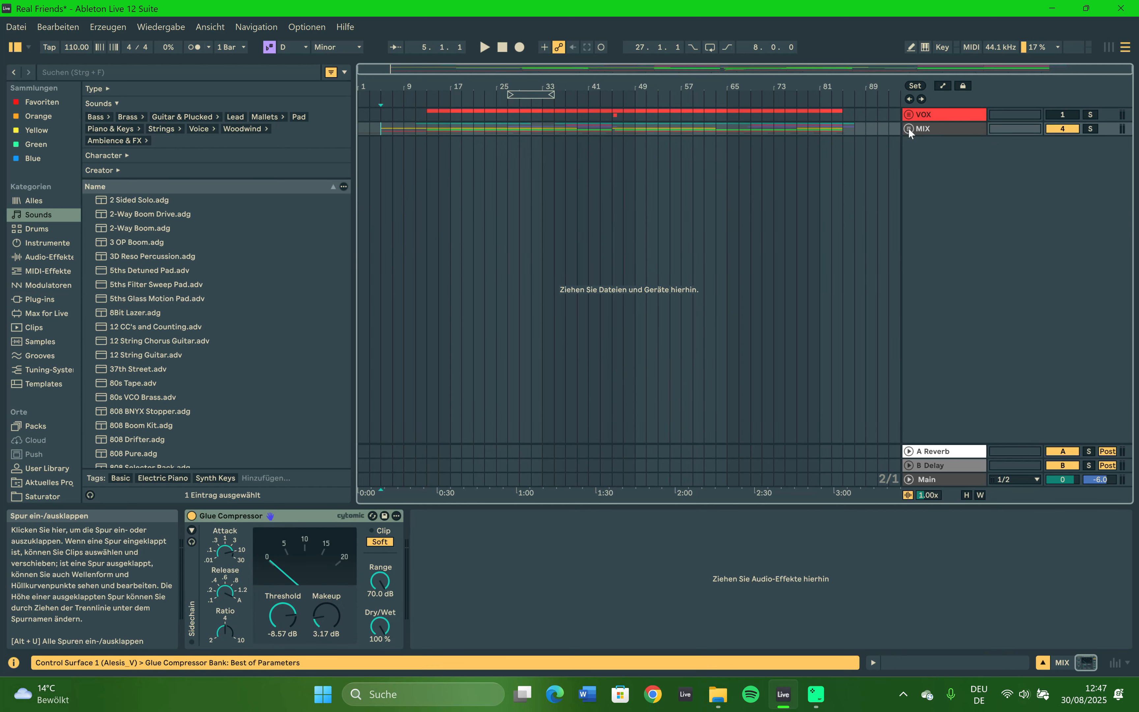